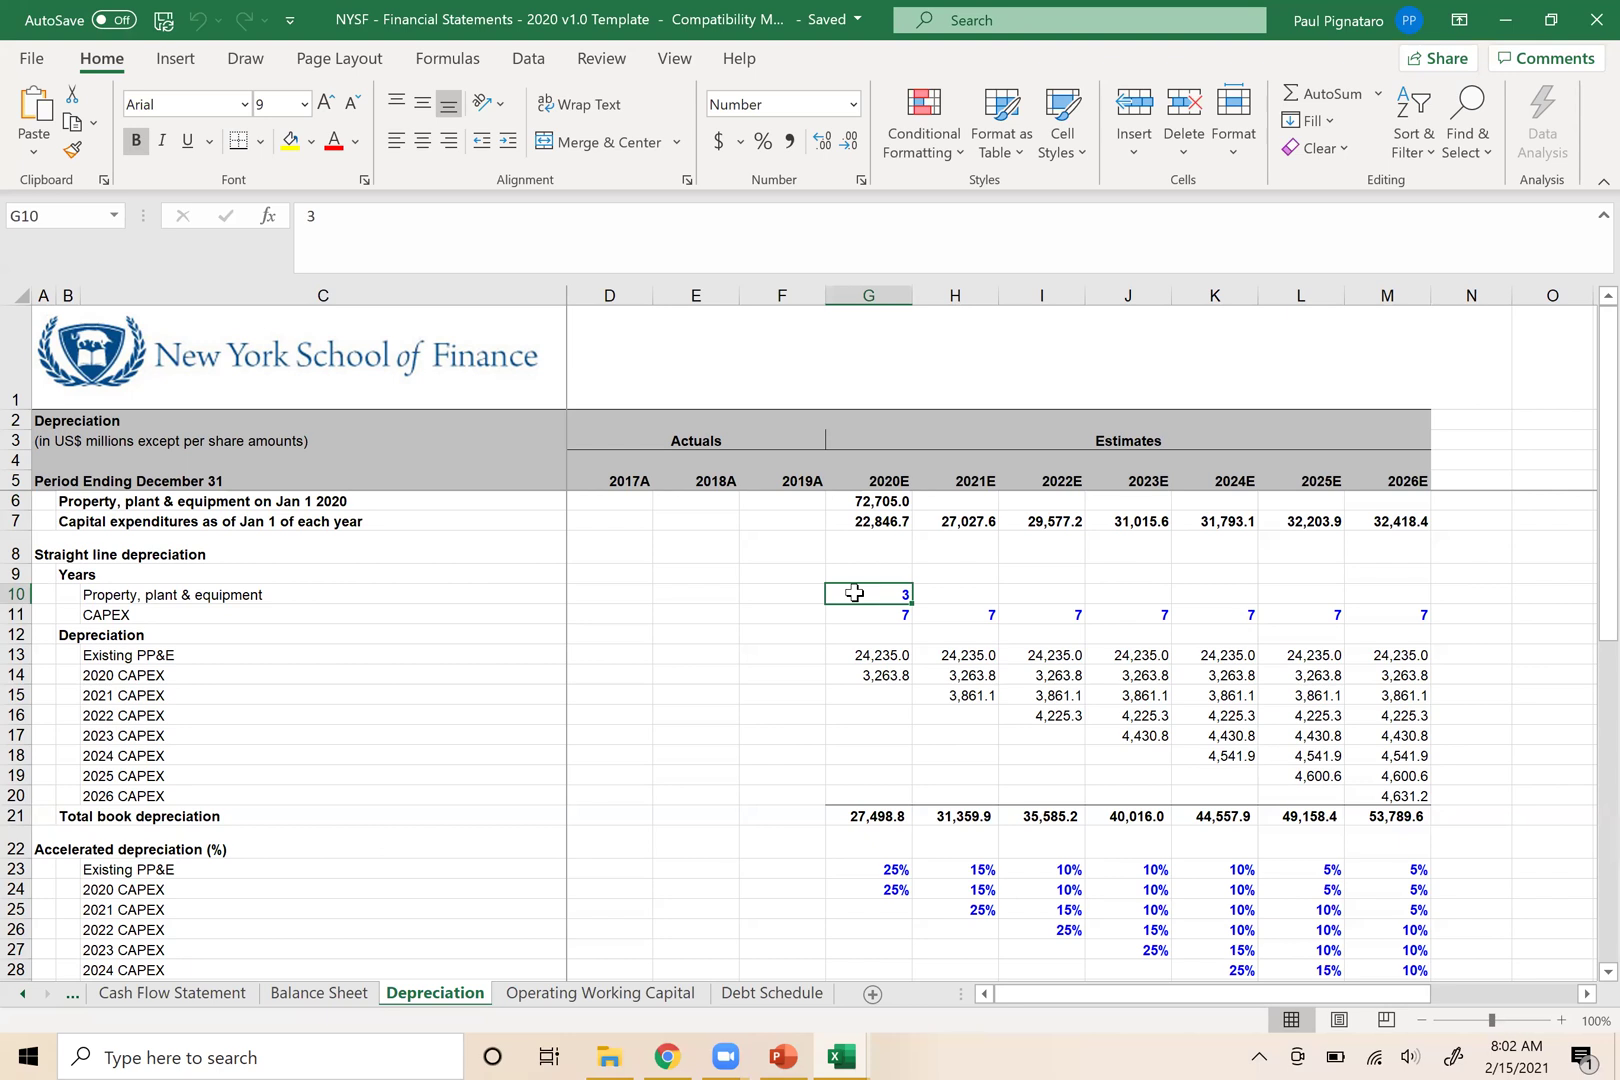
# Review the January 1 2020 property, plant & equipment balance alongside its straight-line useful life in years
pyautogui.click(852, 502)
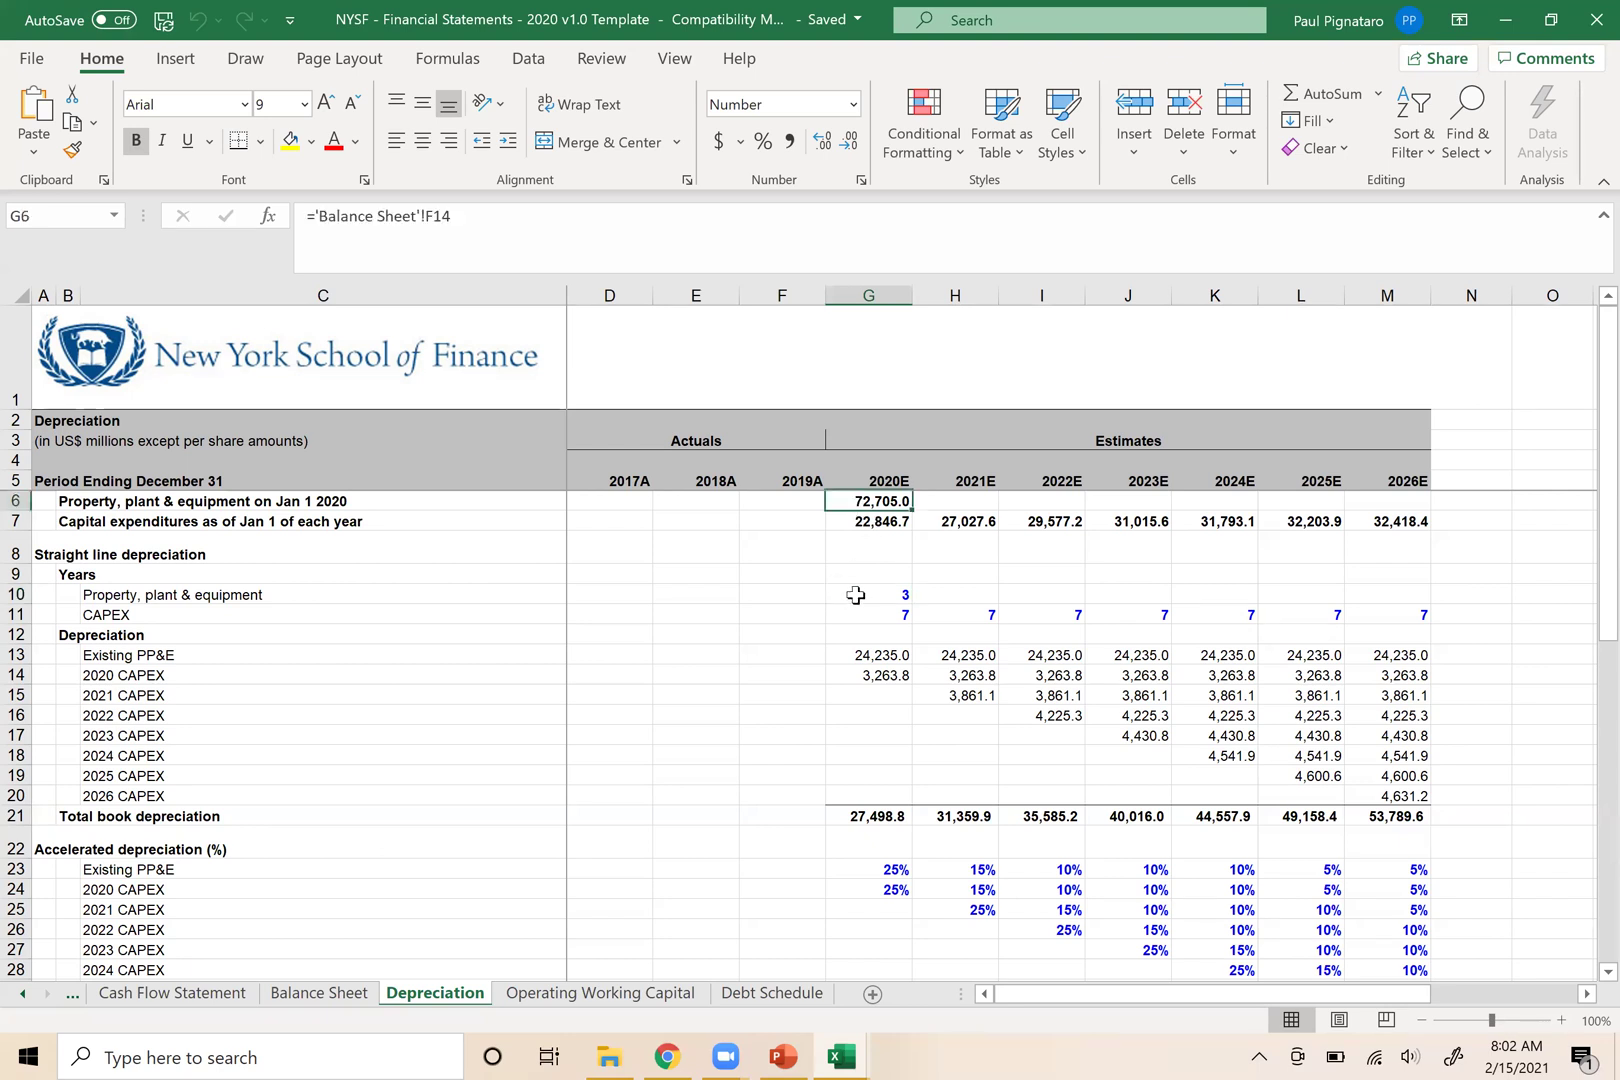
pyautogui.click(857, 595)
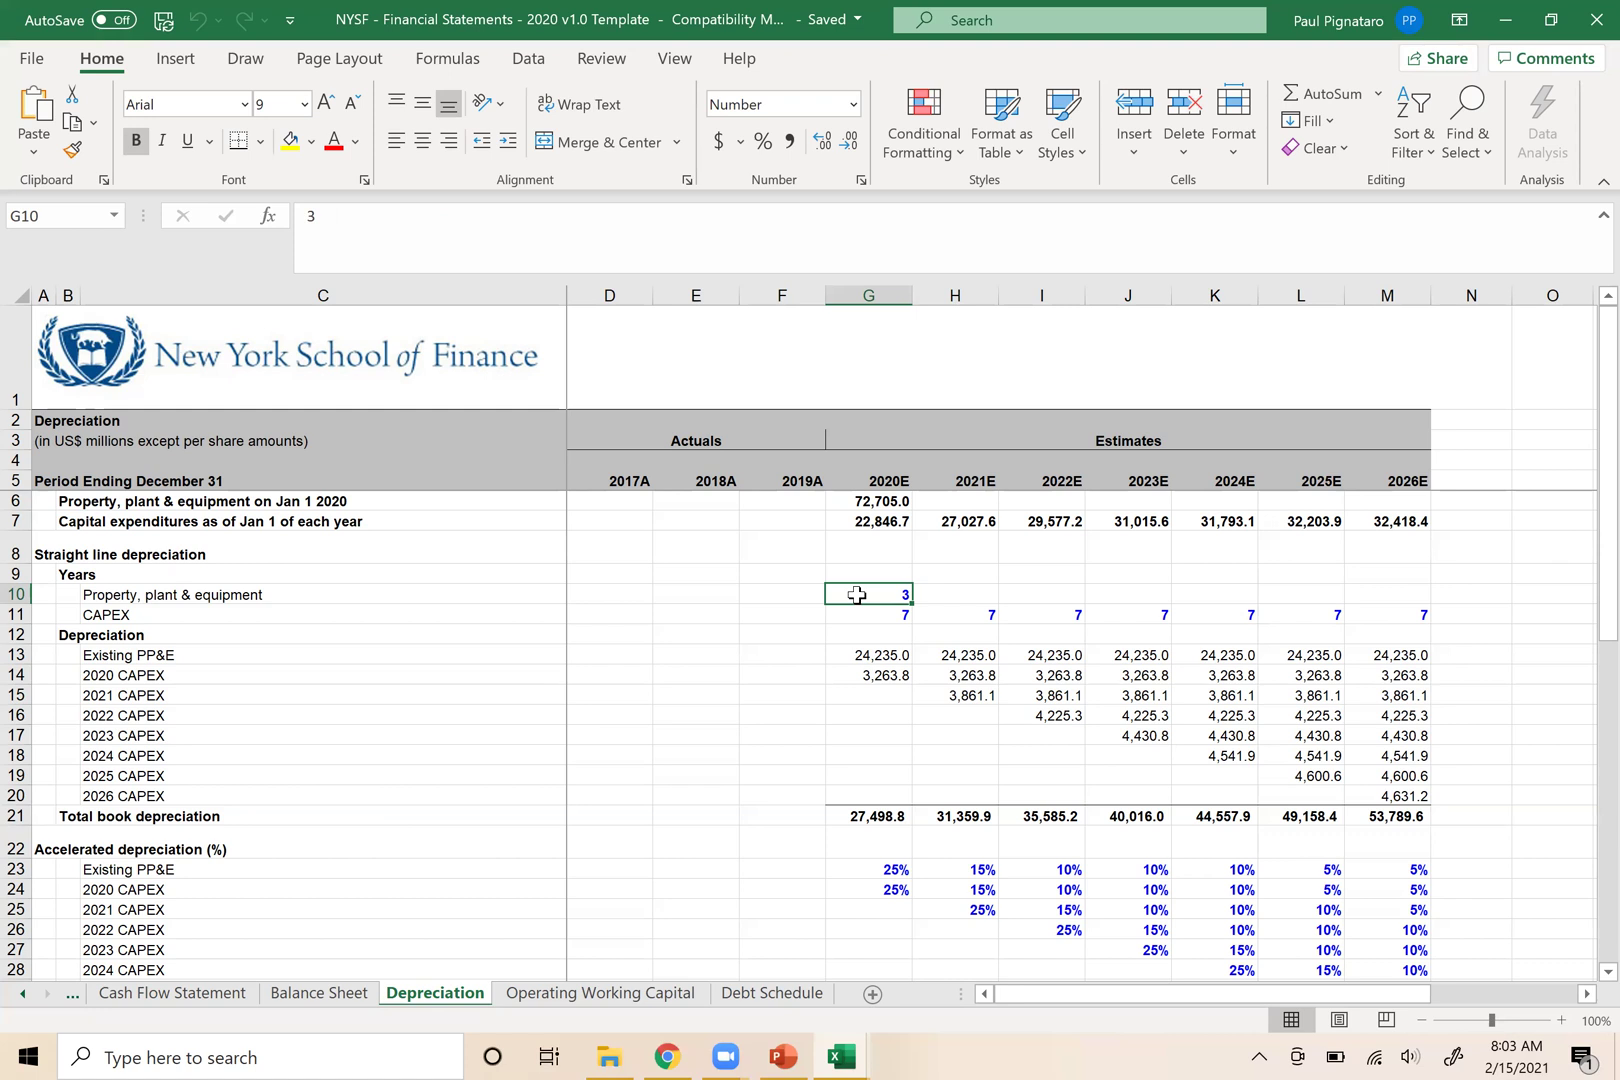
pyautogui.click(849, 499)
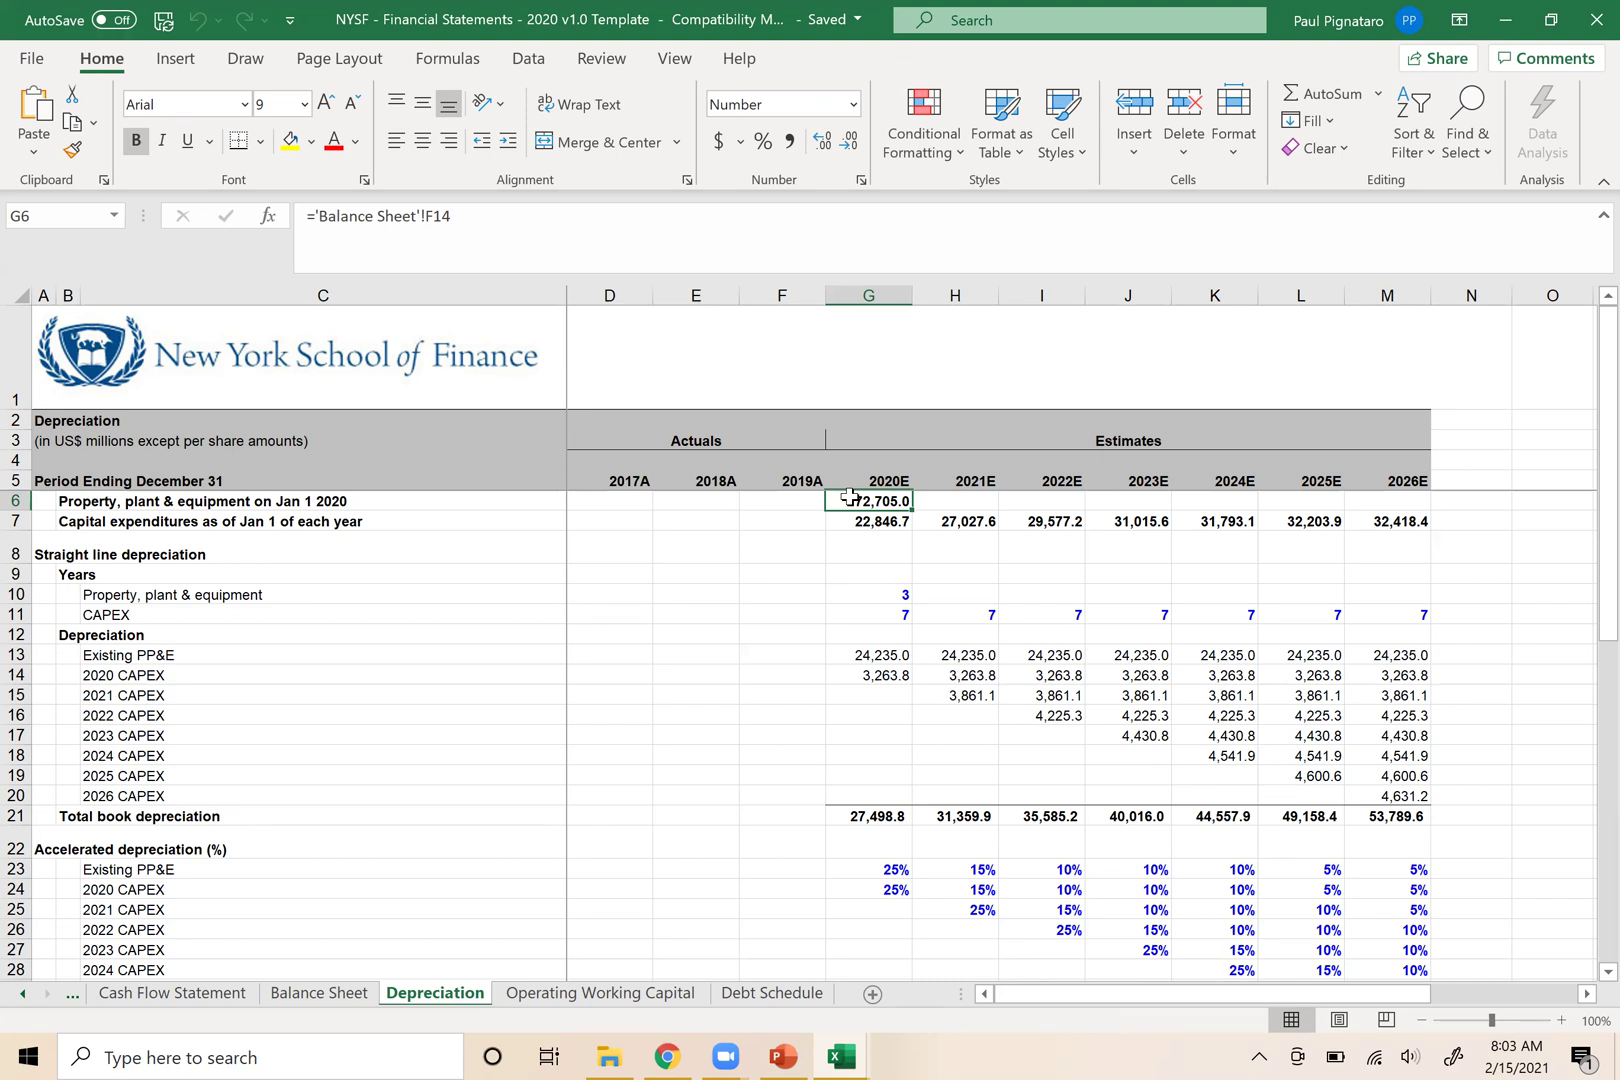
pyautogui.press('Down')
pyautogui.press('Down')
pyautogui.press('Down')
pyautogui.press('Down')
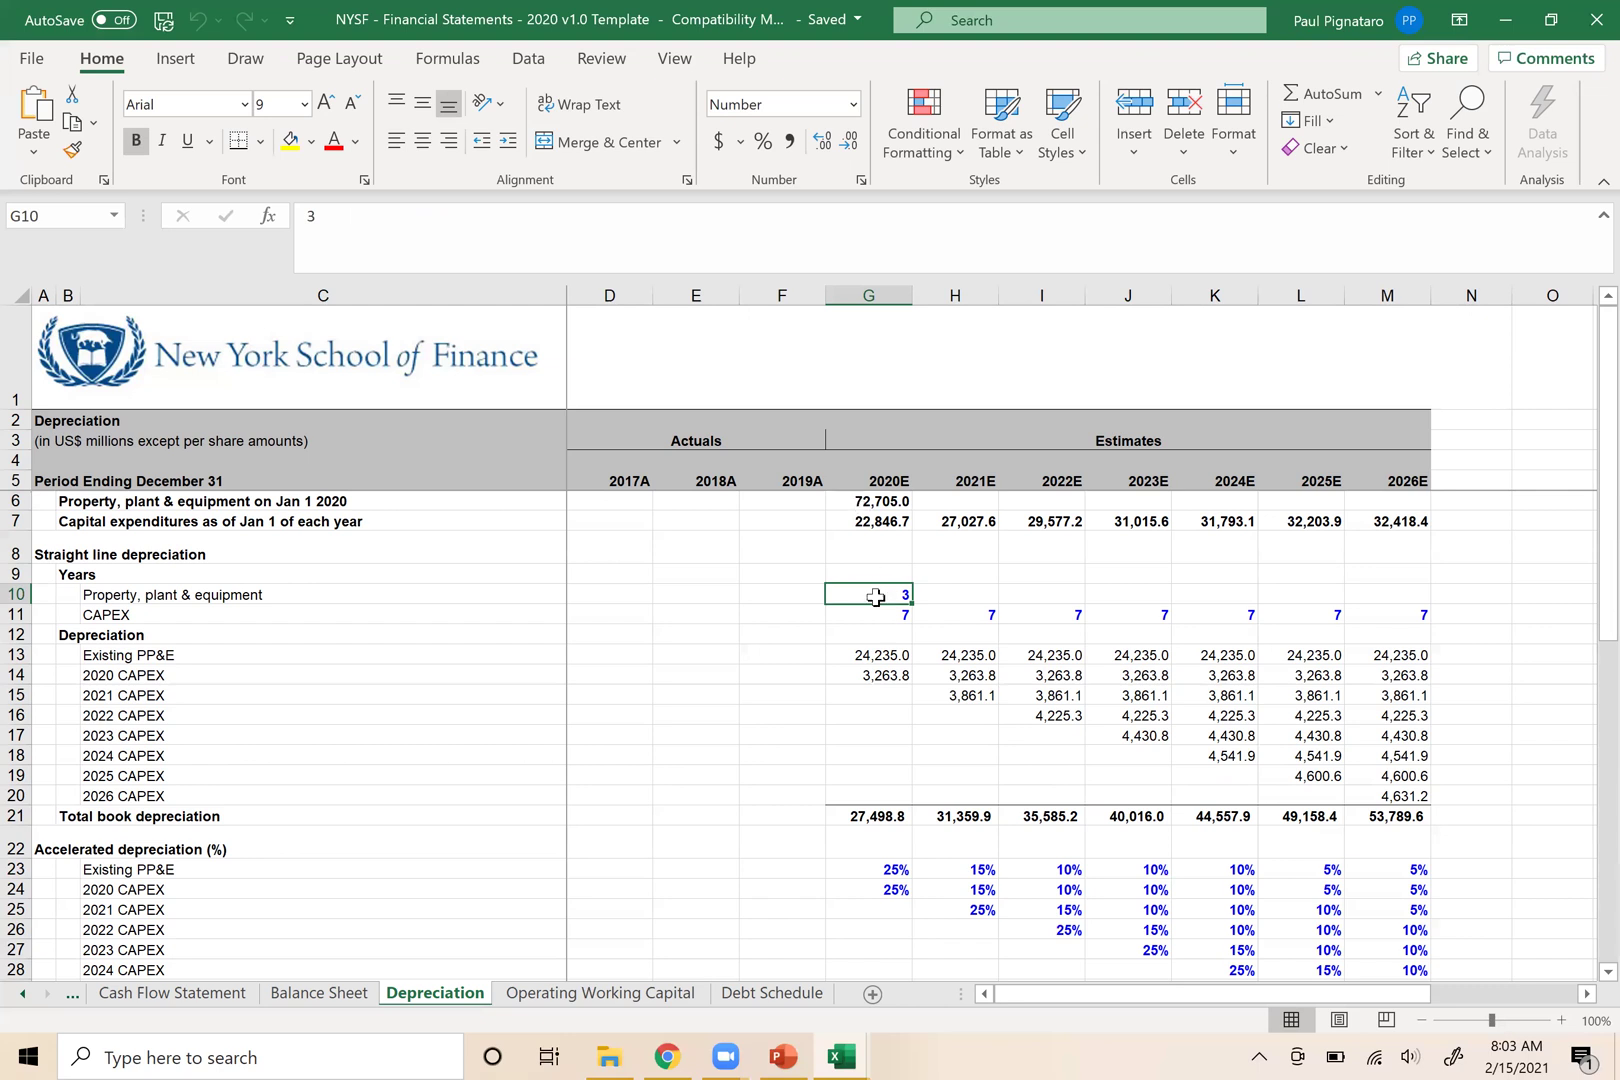
pyautogui.click(854, 498)
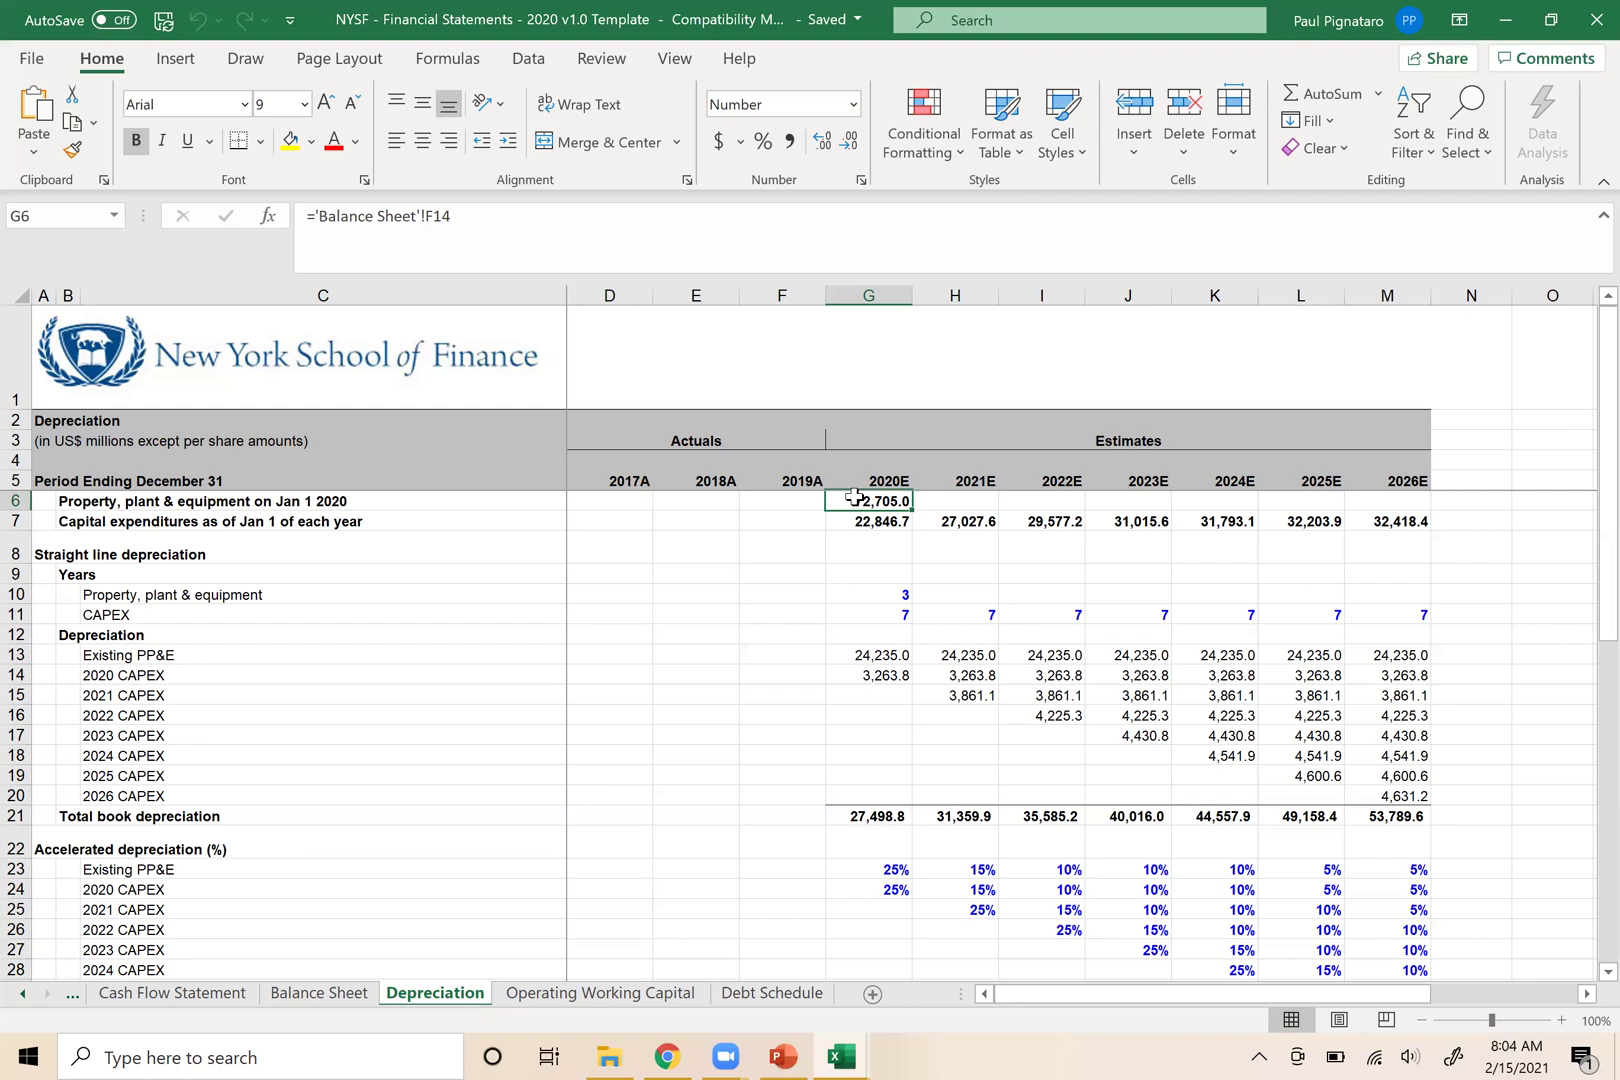
# Compare the straight-line useful lives for property, plant & equipment and CAPEX in the 2020E column
pyautogui.press('Down')
pyautogui.press('Down')
pyautogui.press('Down')
pyautogui.press('Down')
pyautogui.press('Down')
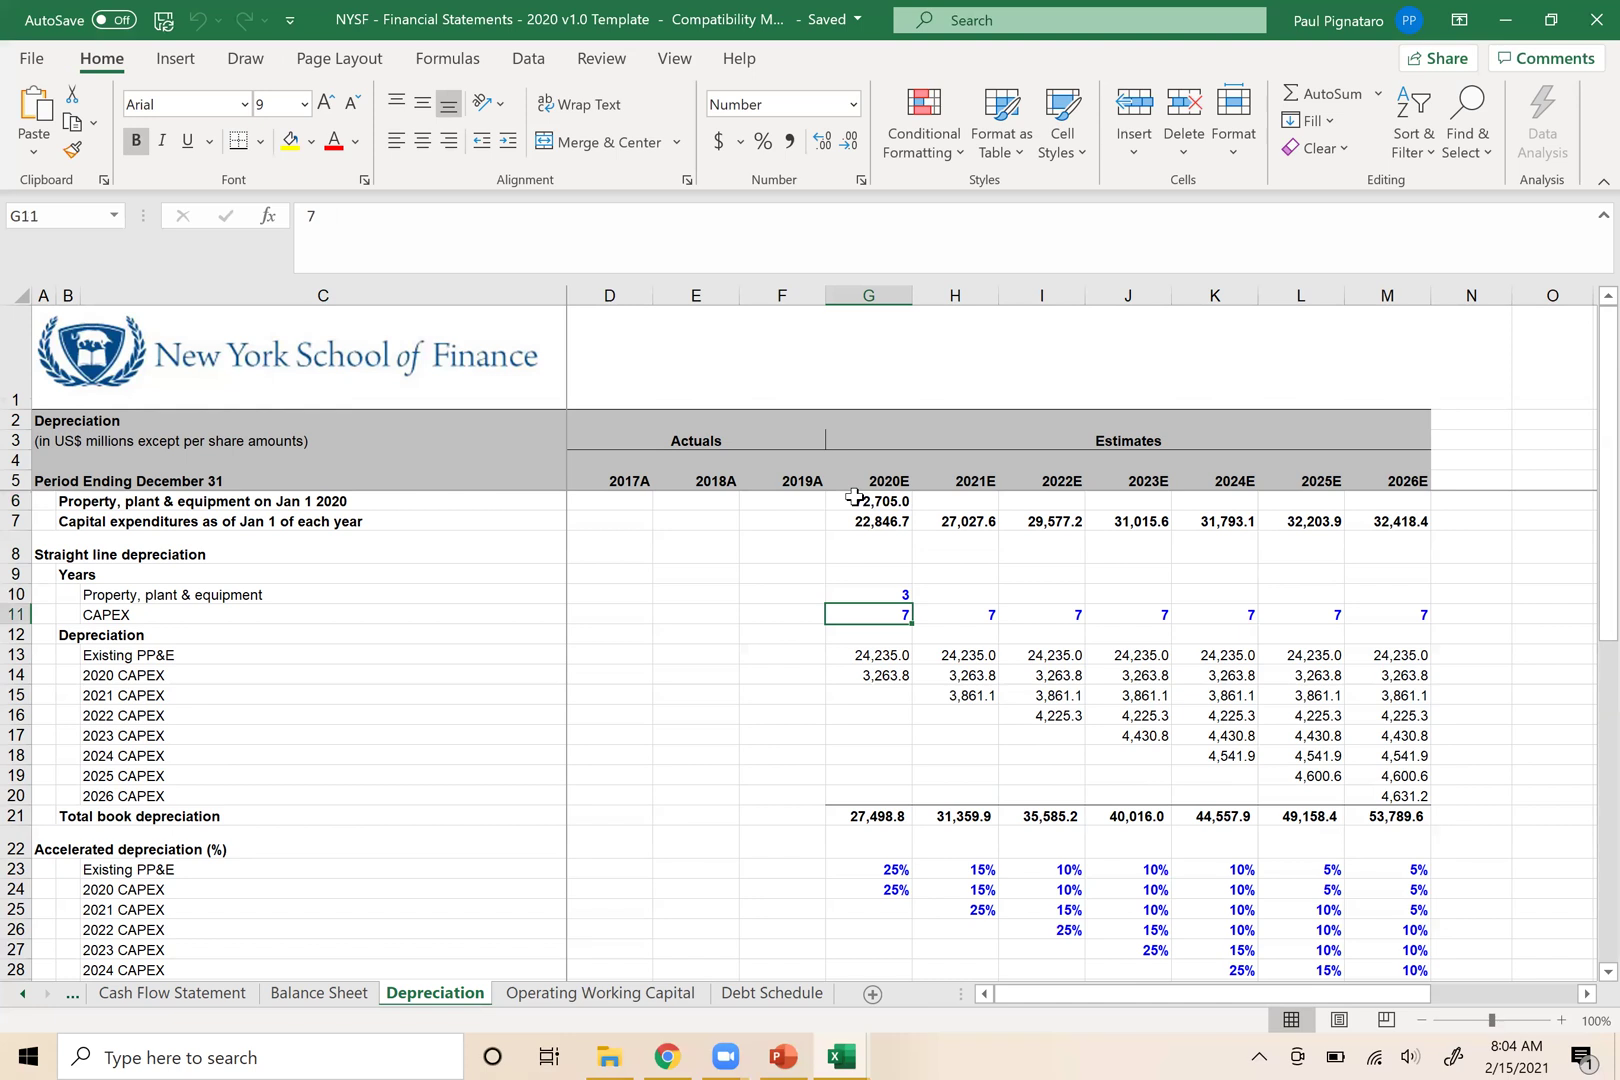
pyautogui.press('Up')
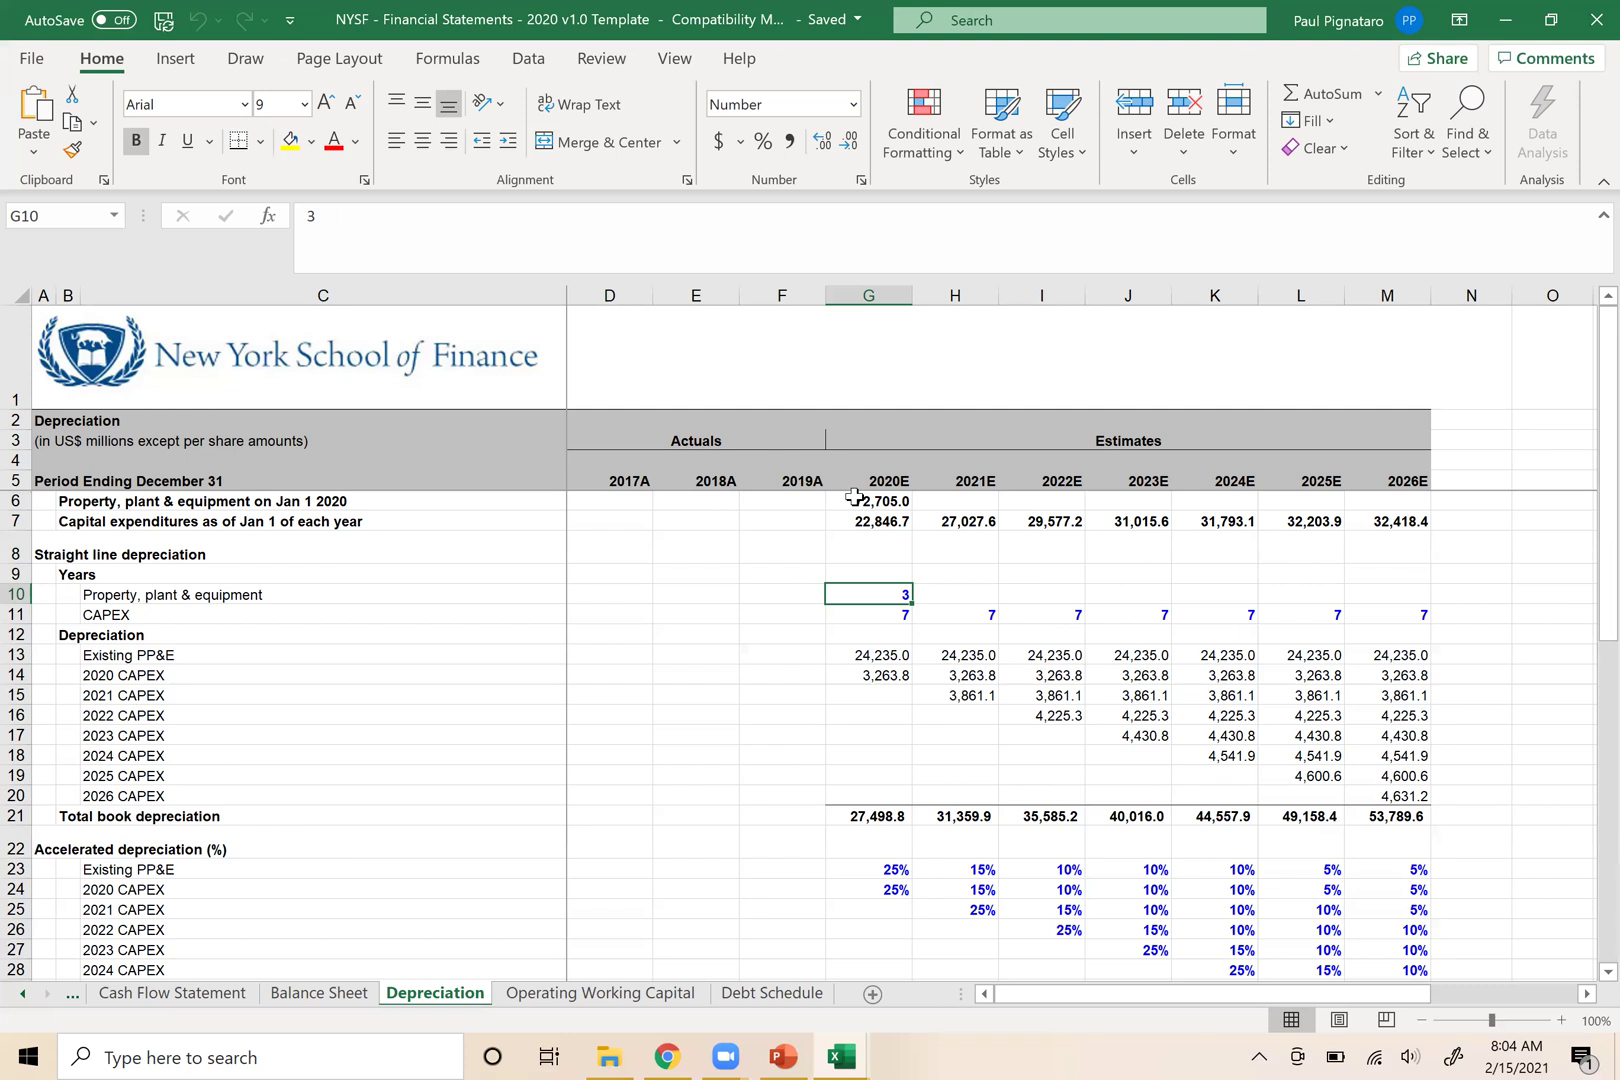
pyautogui.press('Down')
pyautogui.press('Up')
pyautogui.press('Down')
pyautogui.press('Down')
pyautogui.press('Up')
pyautogui.press('Up')
# Clear the straight-line depreciation of existing PP&E for 2023E through 2026E (J13:M13)
pyautogui.press('Down')
pyautogui.press('Down')
pyautogui.press('Down')
pyautogui.press('Down')
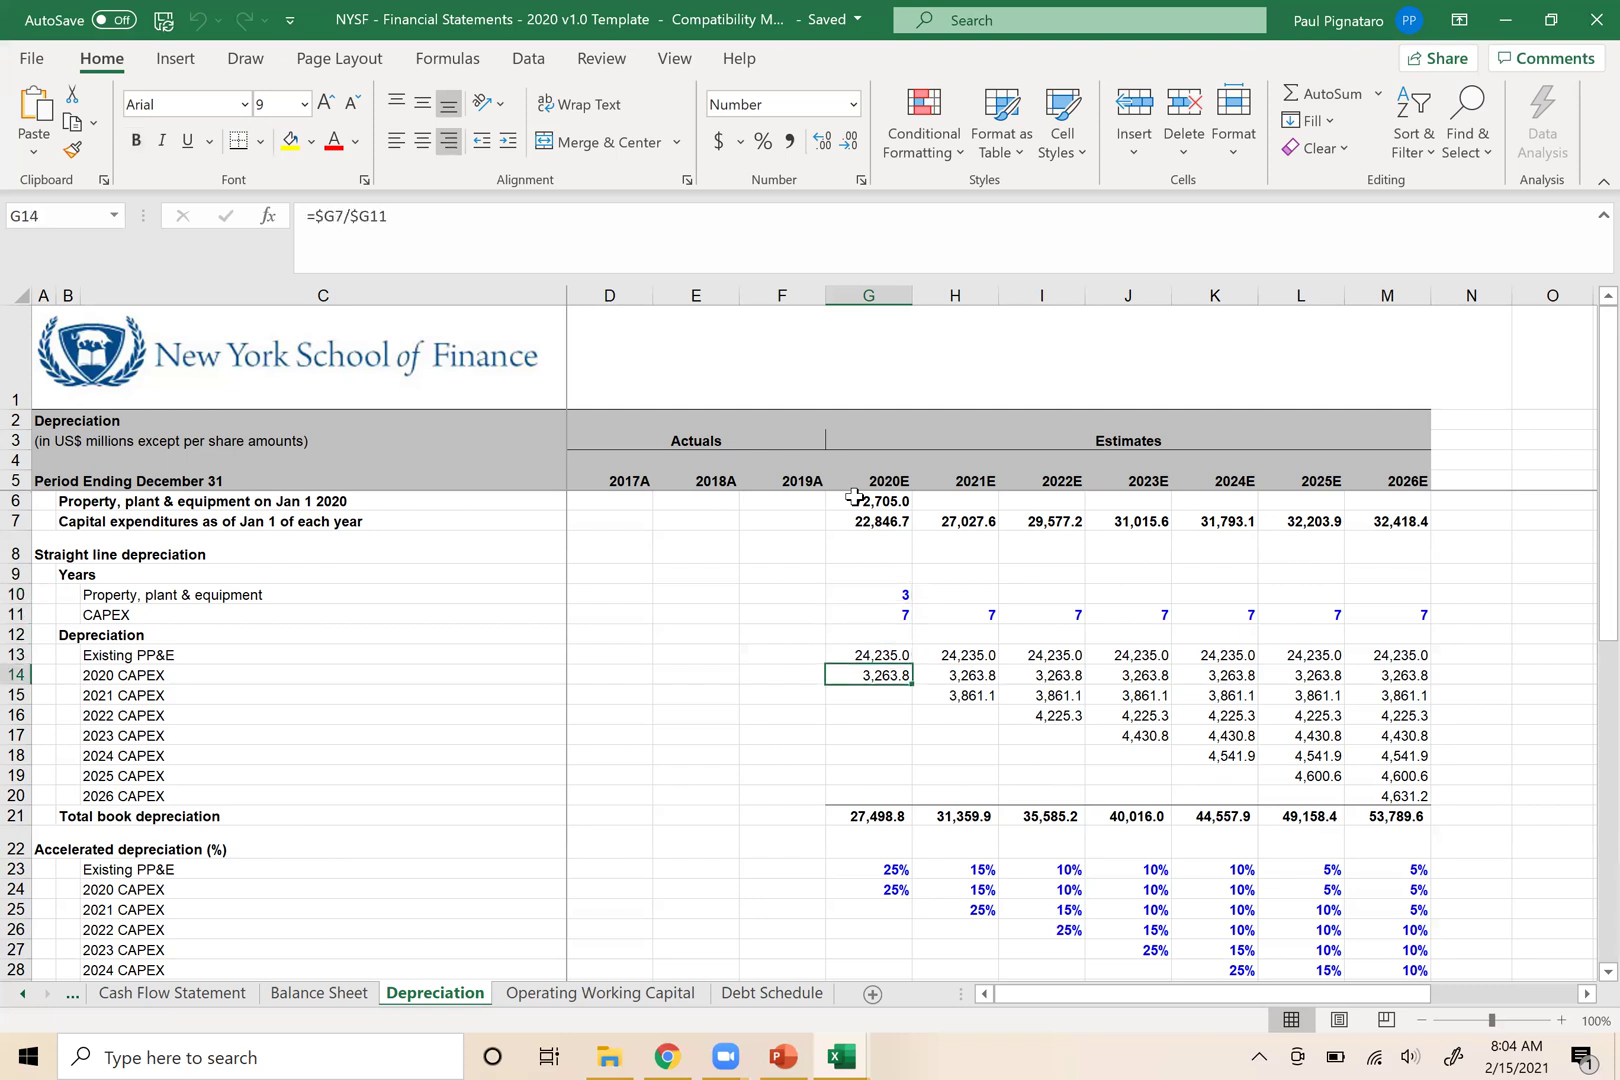
pyautogui.press('Right')
pyautogui.press('Right')
pyautogui.press('Right')
pyautogui.press('Right')
pyautogui.press('Up')
pyautogui.press('Left')
pyautogui.hotkey('shift', 'Right')
pyautogui.hotkey('shift', 'Right')
pyautogui.hotkey('shift', 'Right')
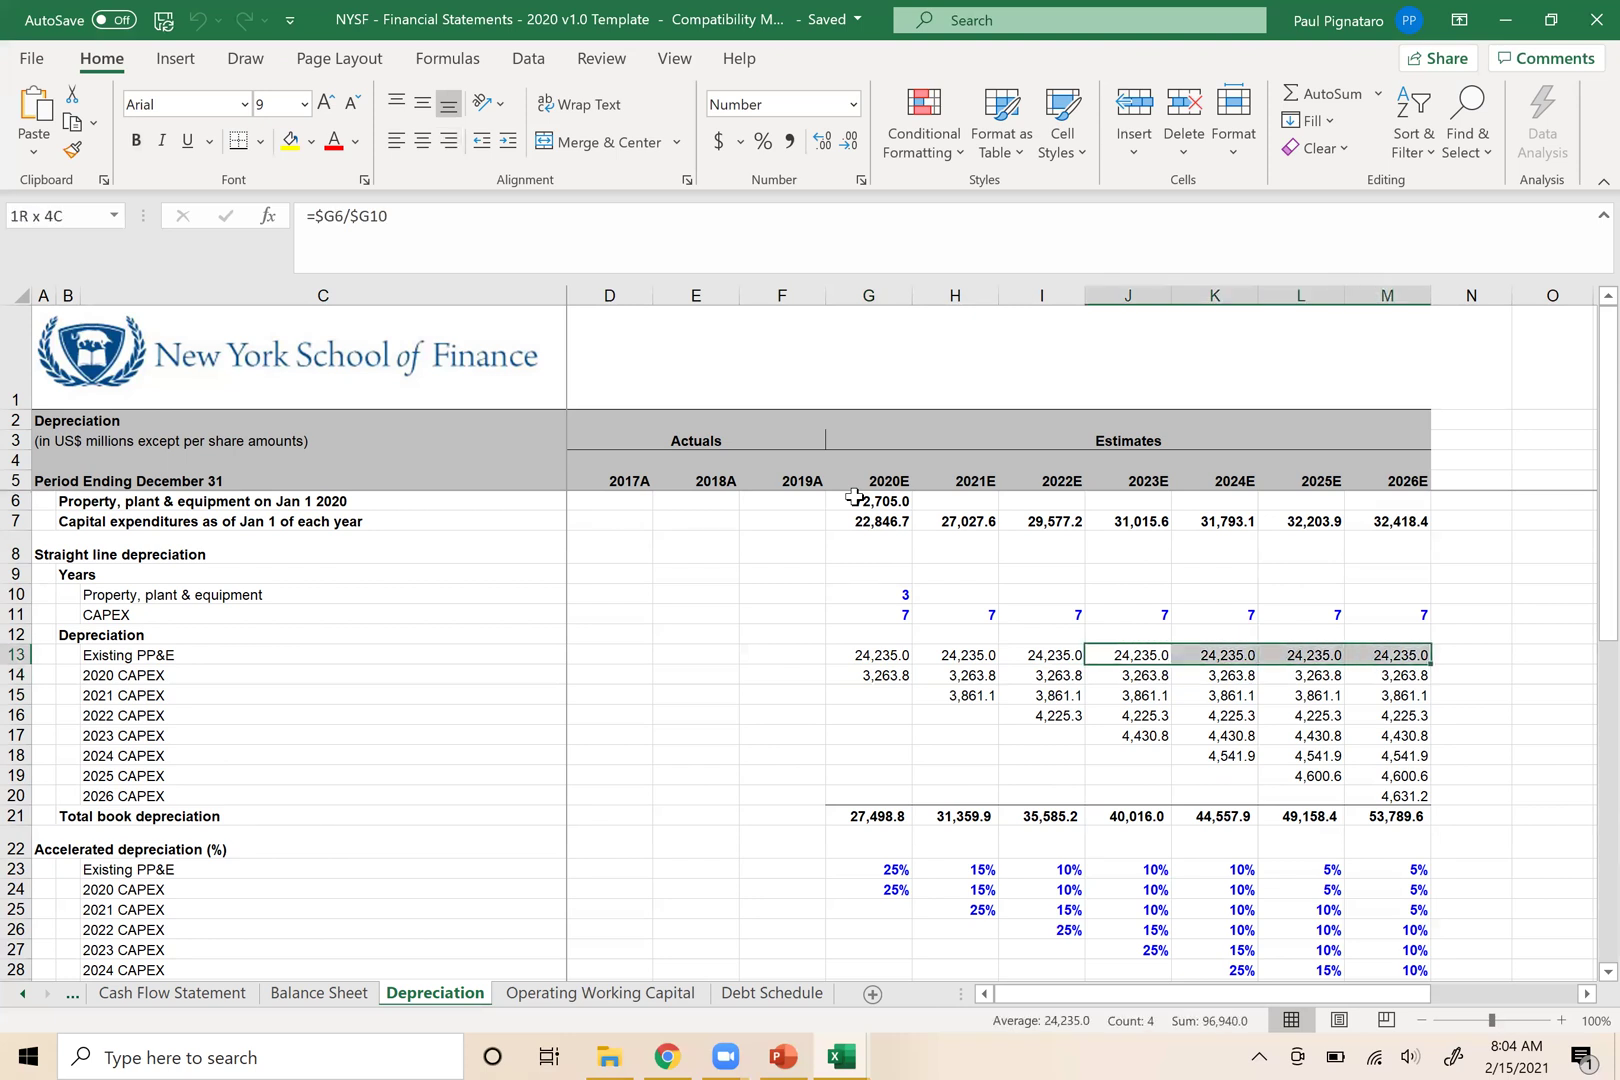
pyautogui.press('Delete')
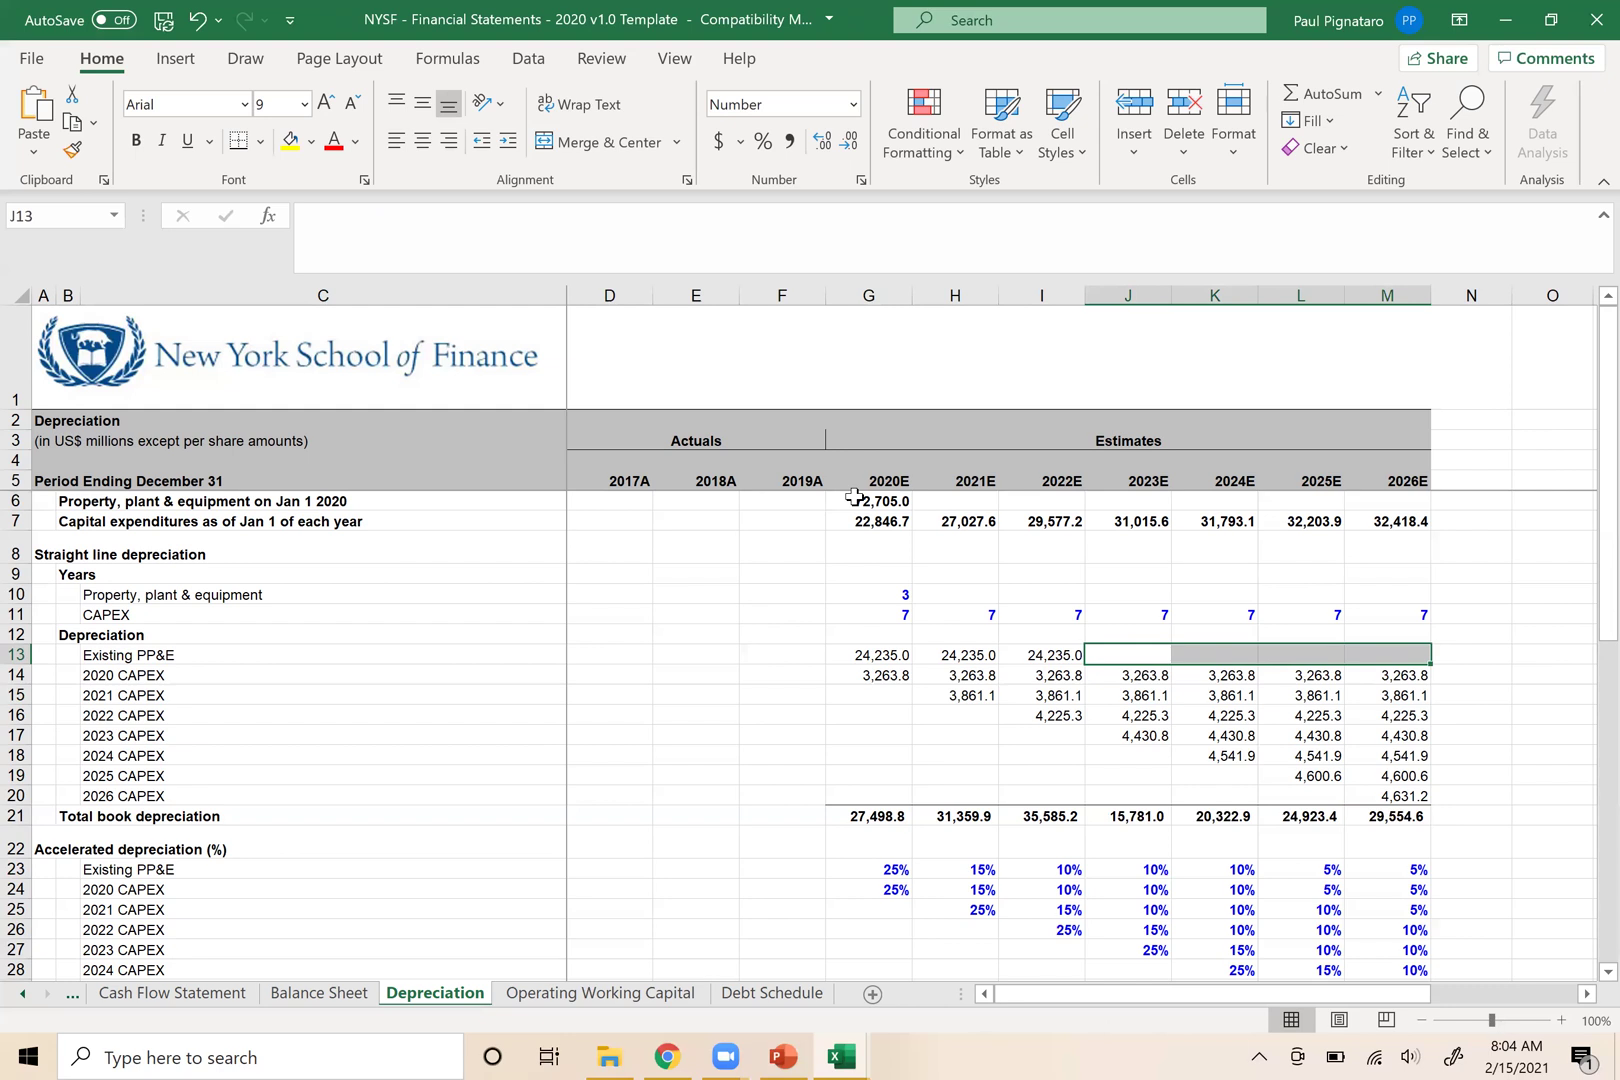
# Check the 2023E total book depreciation, along with the 2020E PP&E and capital expenditure inputs
pyautogui.press('Down')
pyautogui.press('Down')
pyautogui.press('Down')
pyautogui.press('Down')
pyautogui.press('Down')
pyautogui.press('Down')
pyautogui.press('Down')
pyautogui.press('Down')
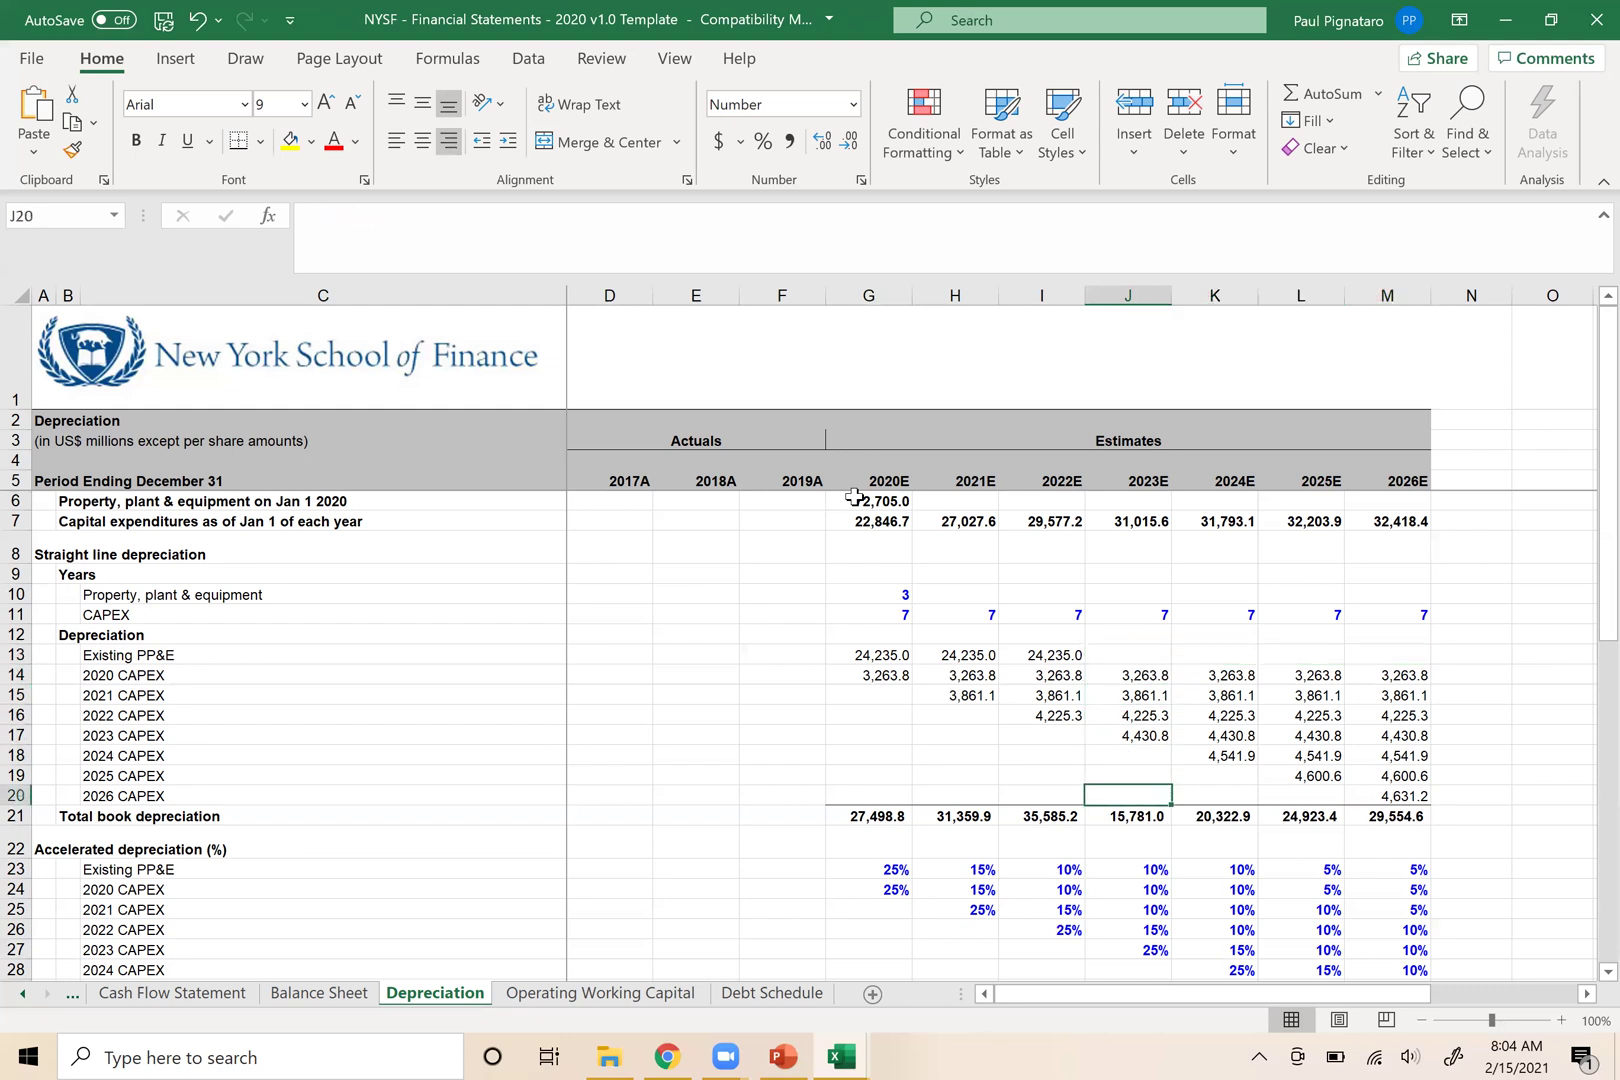
pyautogui.press('Left')
pyautogui.press('Right')
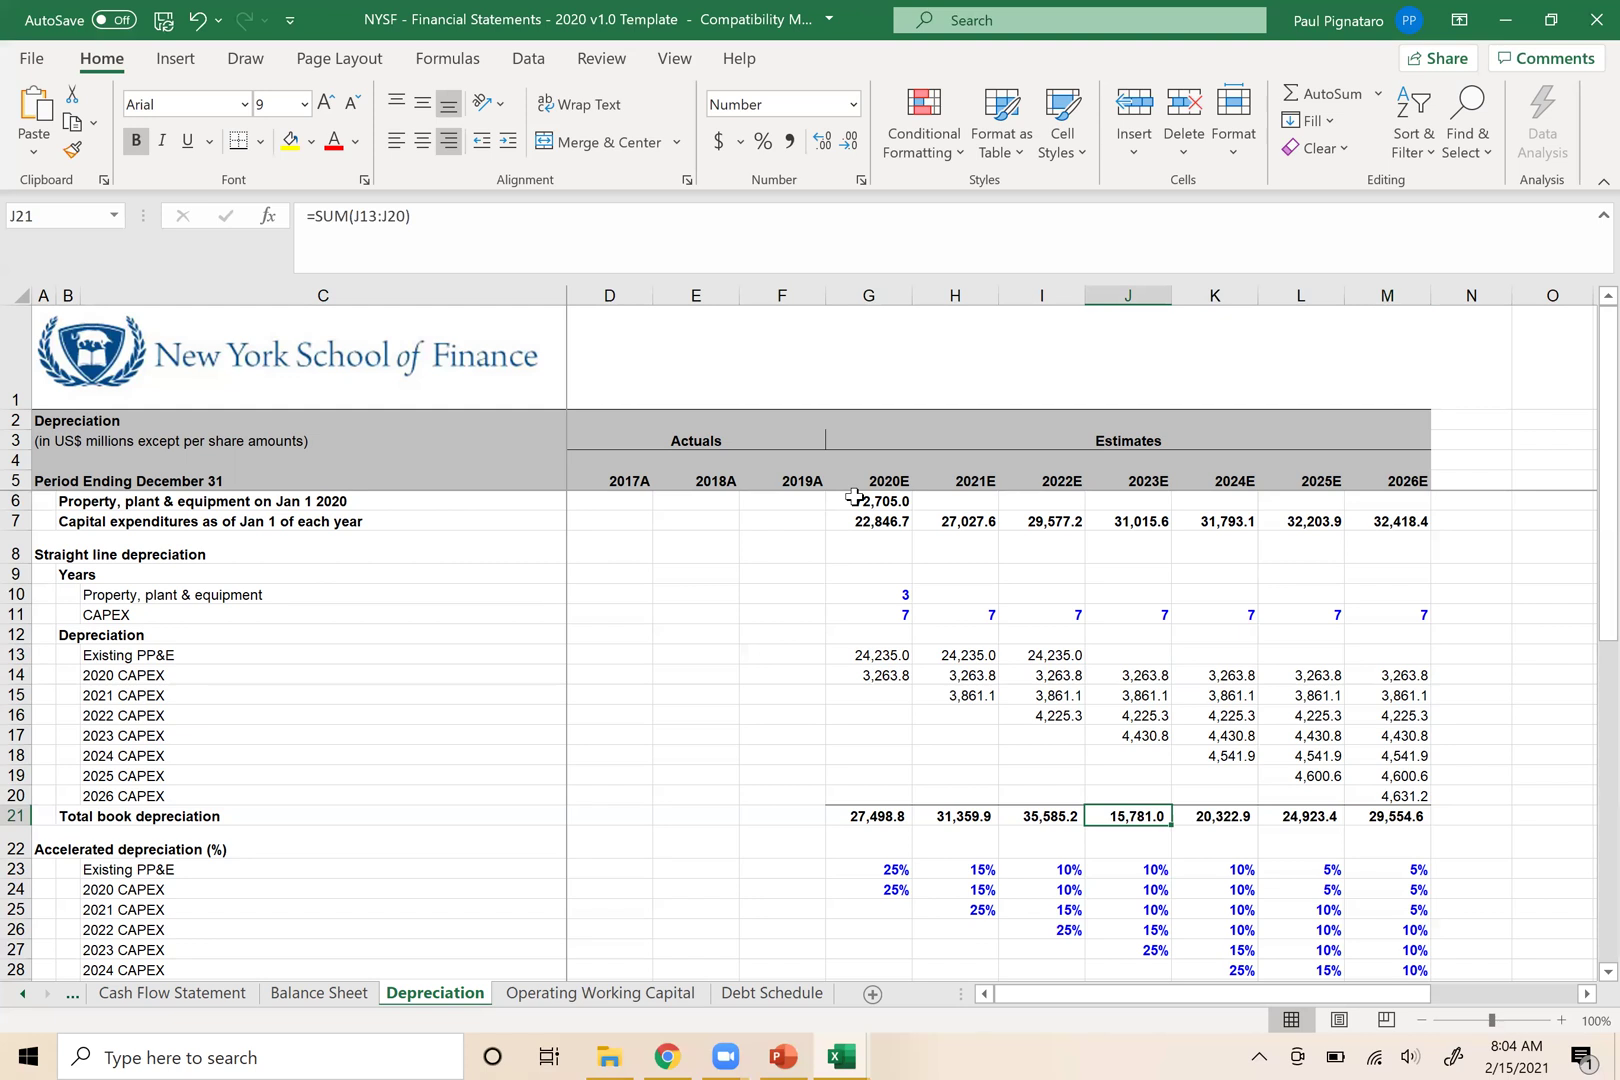
pyautogui.click(862, 502)
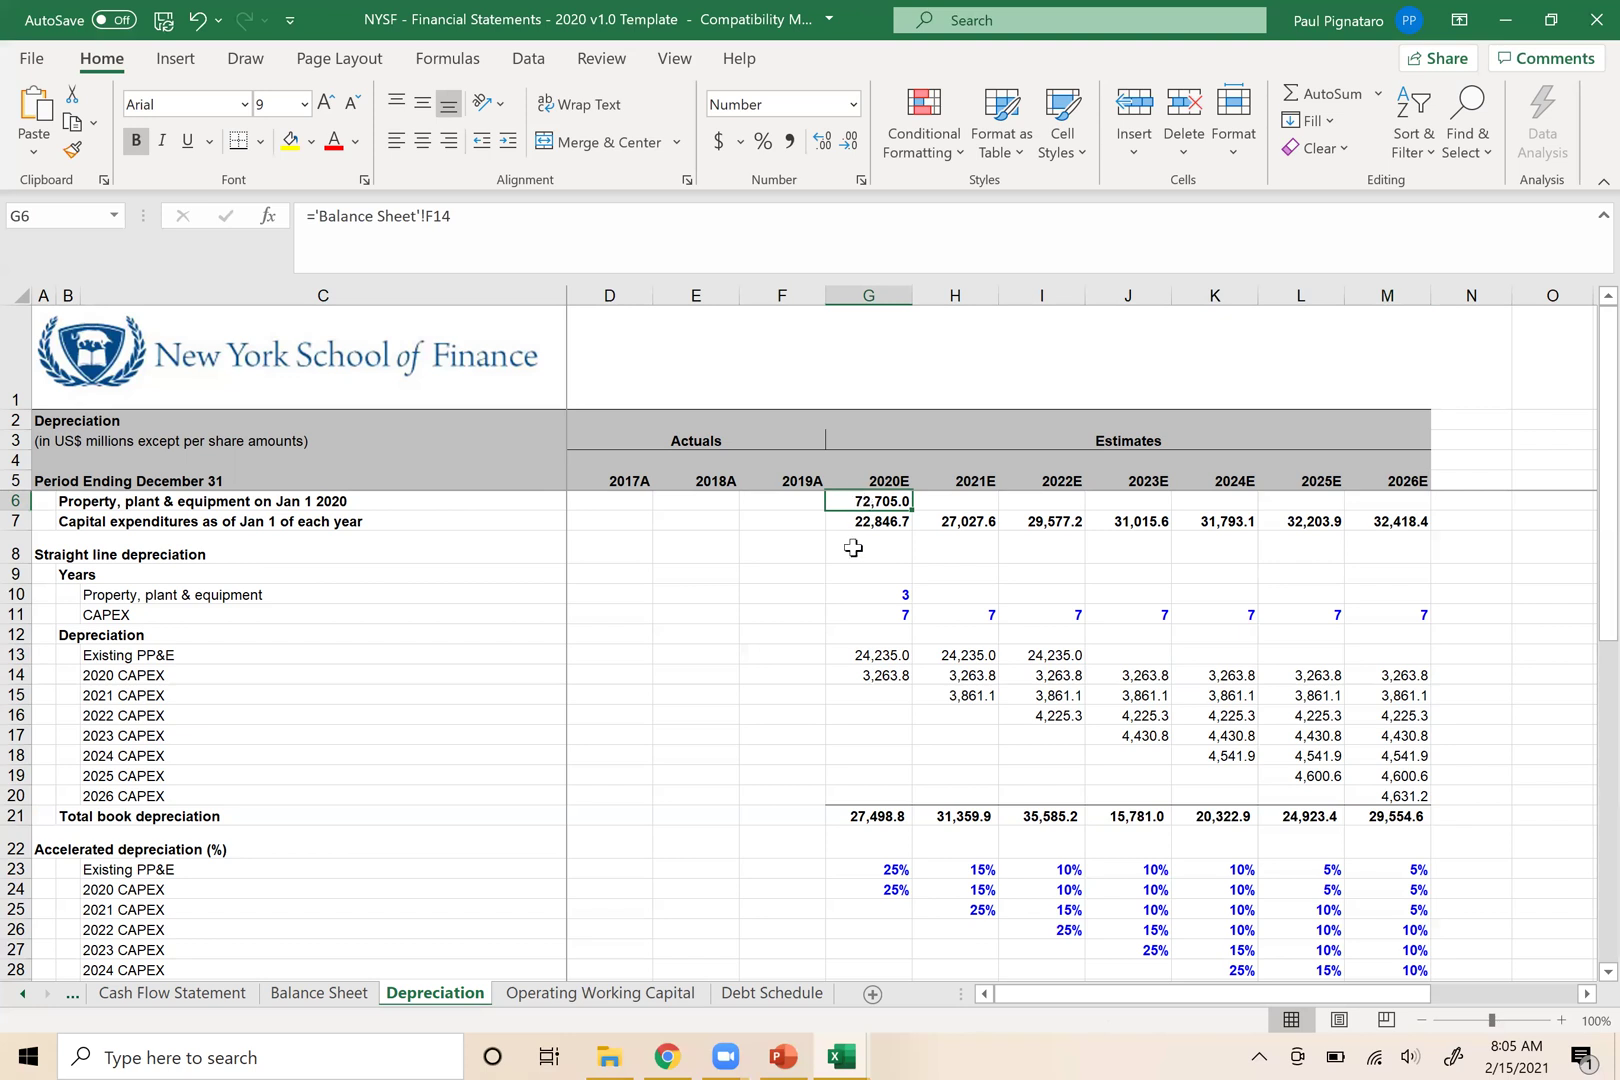
pyautogui.click(842, 518)
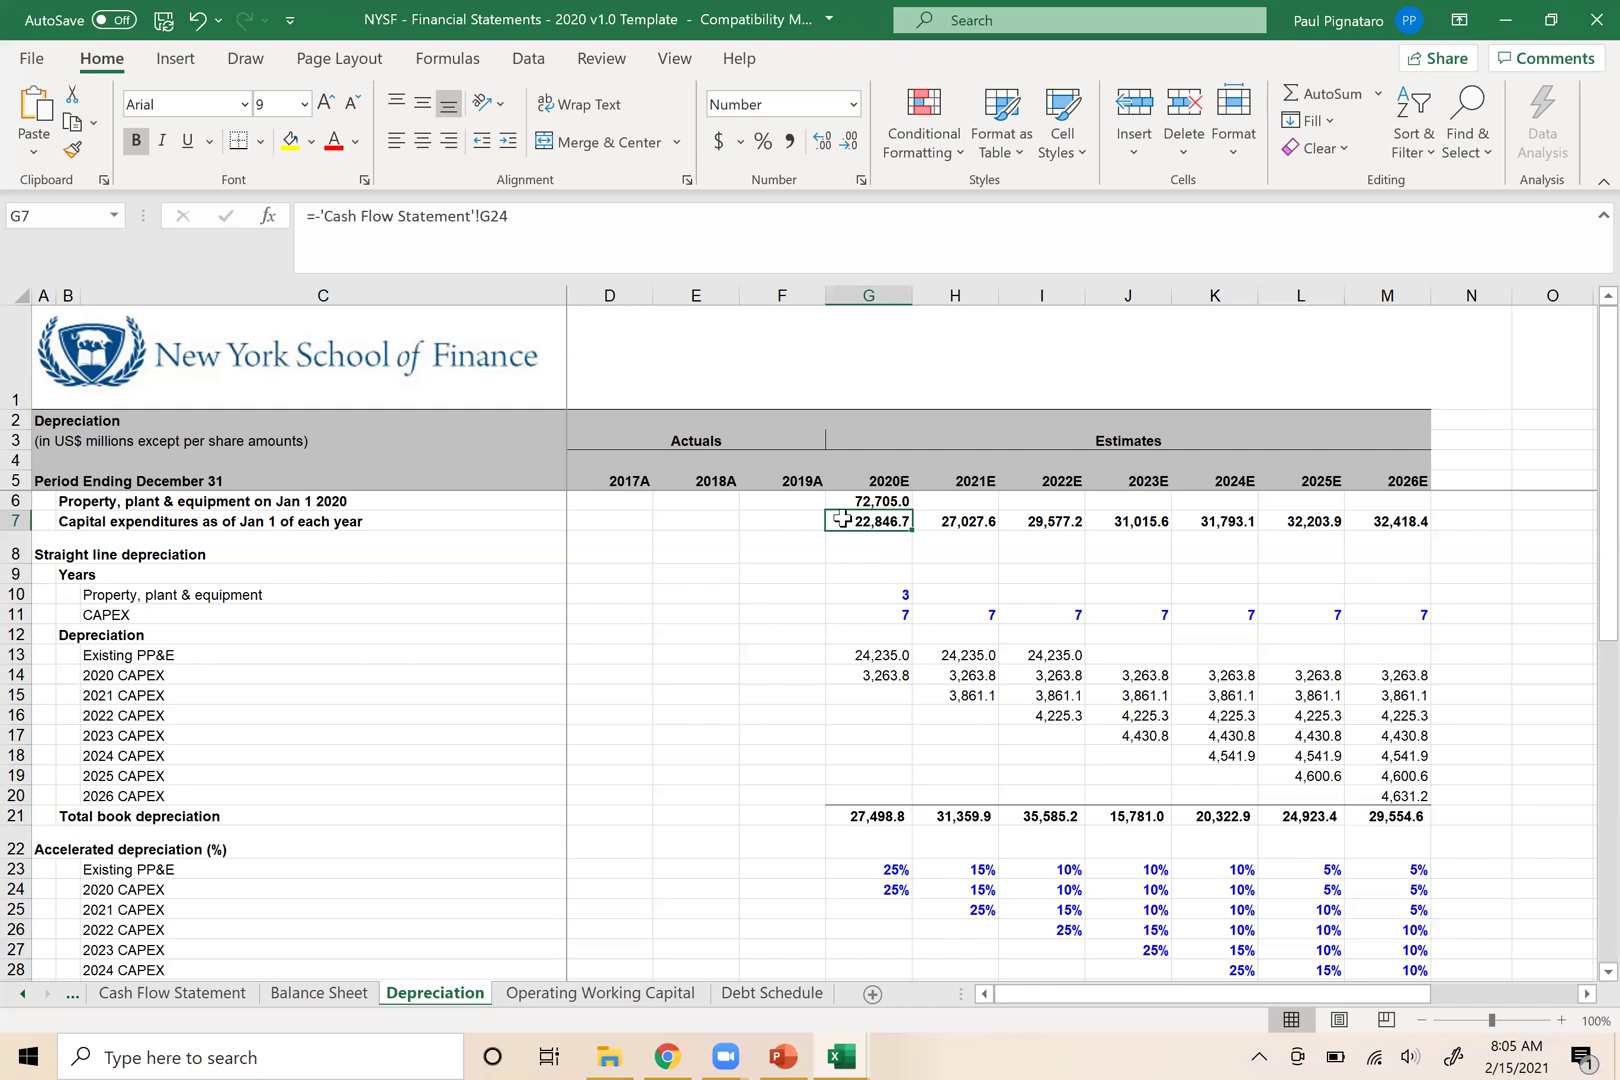
# Highlight the entire 2023E to 2026E columns, and undo the clearing of the existing PP&E depreciation
pyautogui.press('Down')
pyautogui.press('Down')
pyautogui.press('Down')
pyautogui.press('Right')
pyautogui.press('Right')
pyautogui.press('Right')
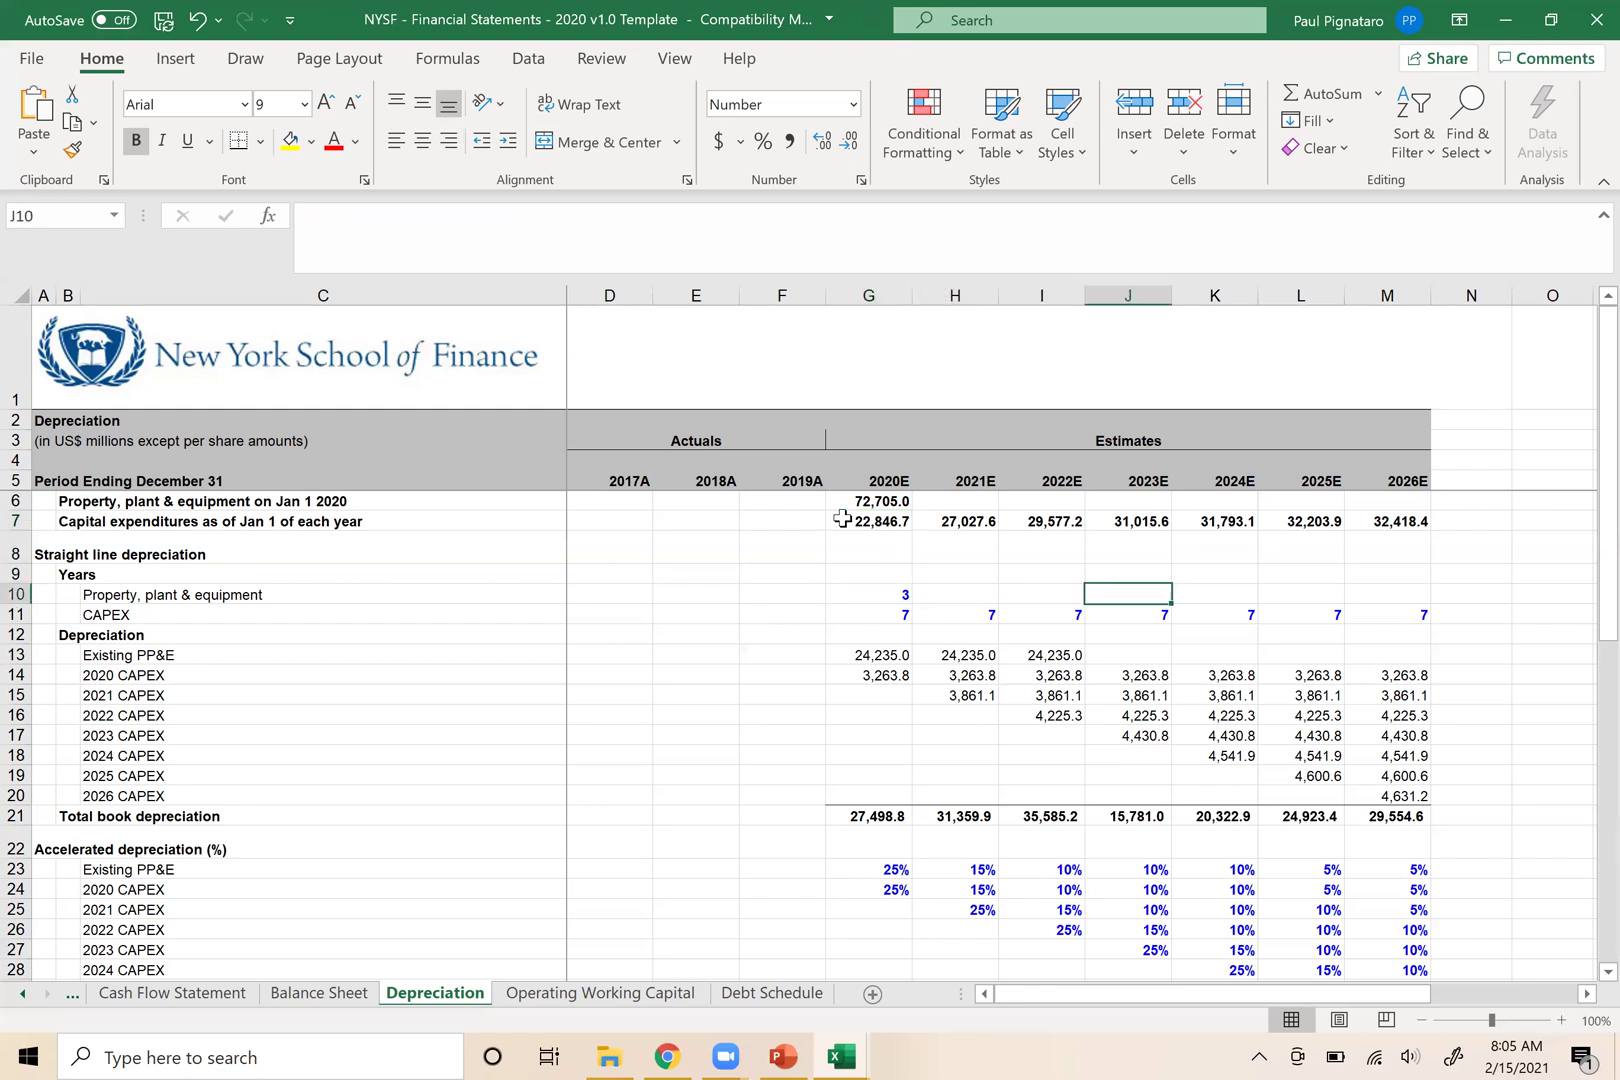
pyautogui.hotkey('ctrl', 'space')
pyautogui.hotkey('shift', 'Right')
pyautogui.hotkey('shift', 'Right')
pyautogui.hotkey('shift', 'Right')
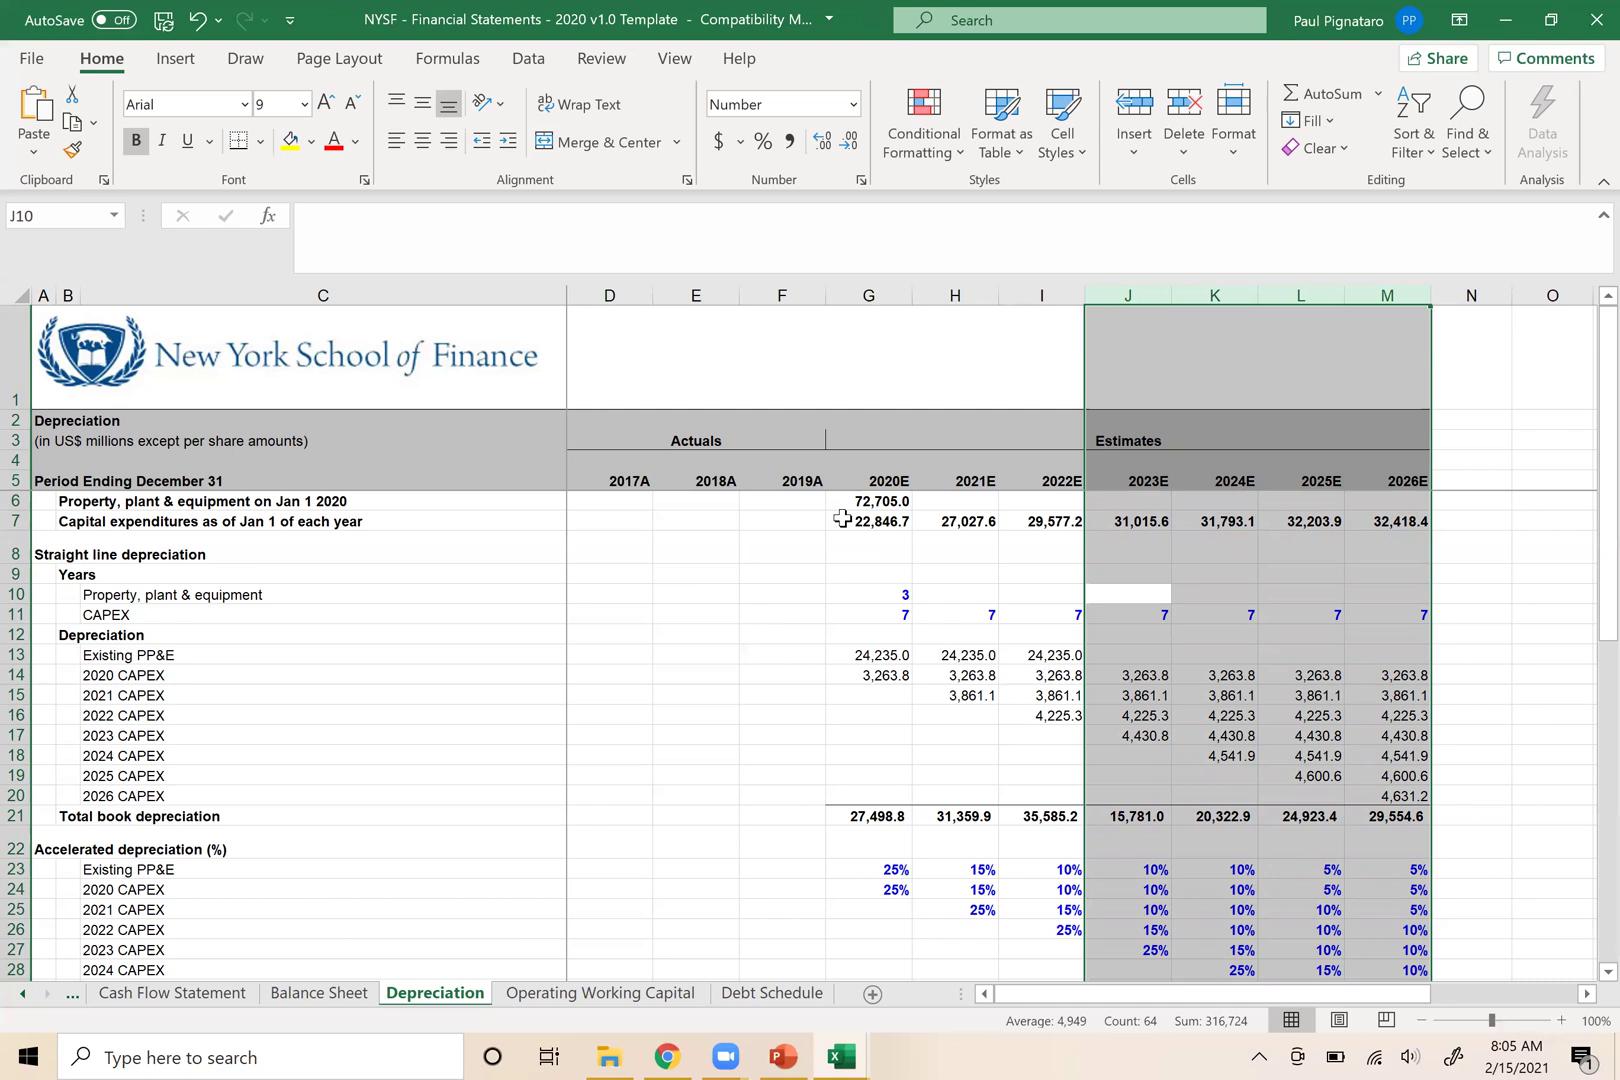
pyautogui.hotkey('ctrl', 'z')
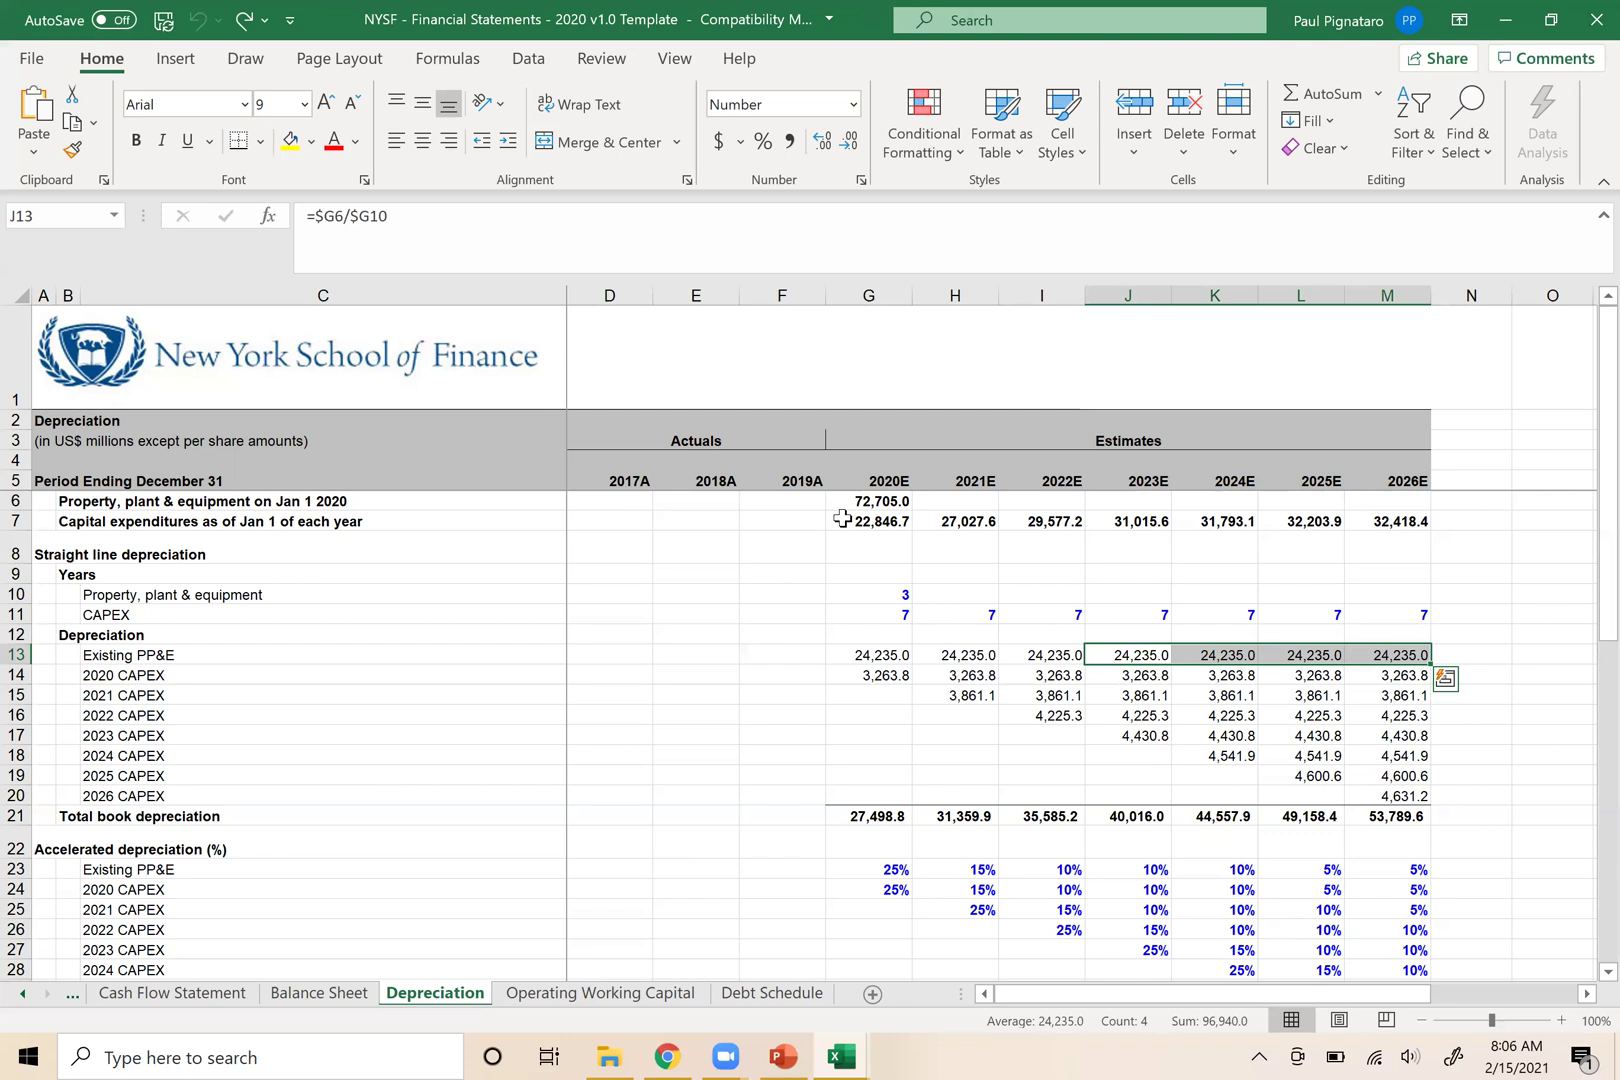
# Review the PP&E balance, capital expenditures and PP&E useful life, and the 2020E accelerated depreciation percentage for existing PP&E
pyautogui.click(852, 501)
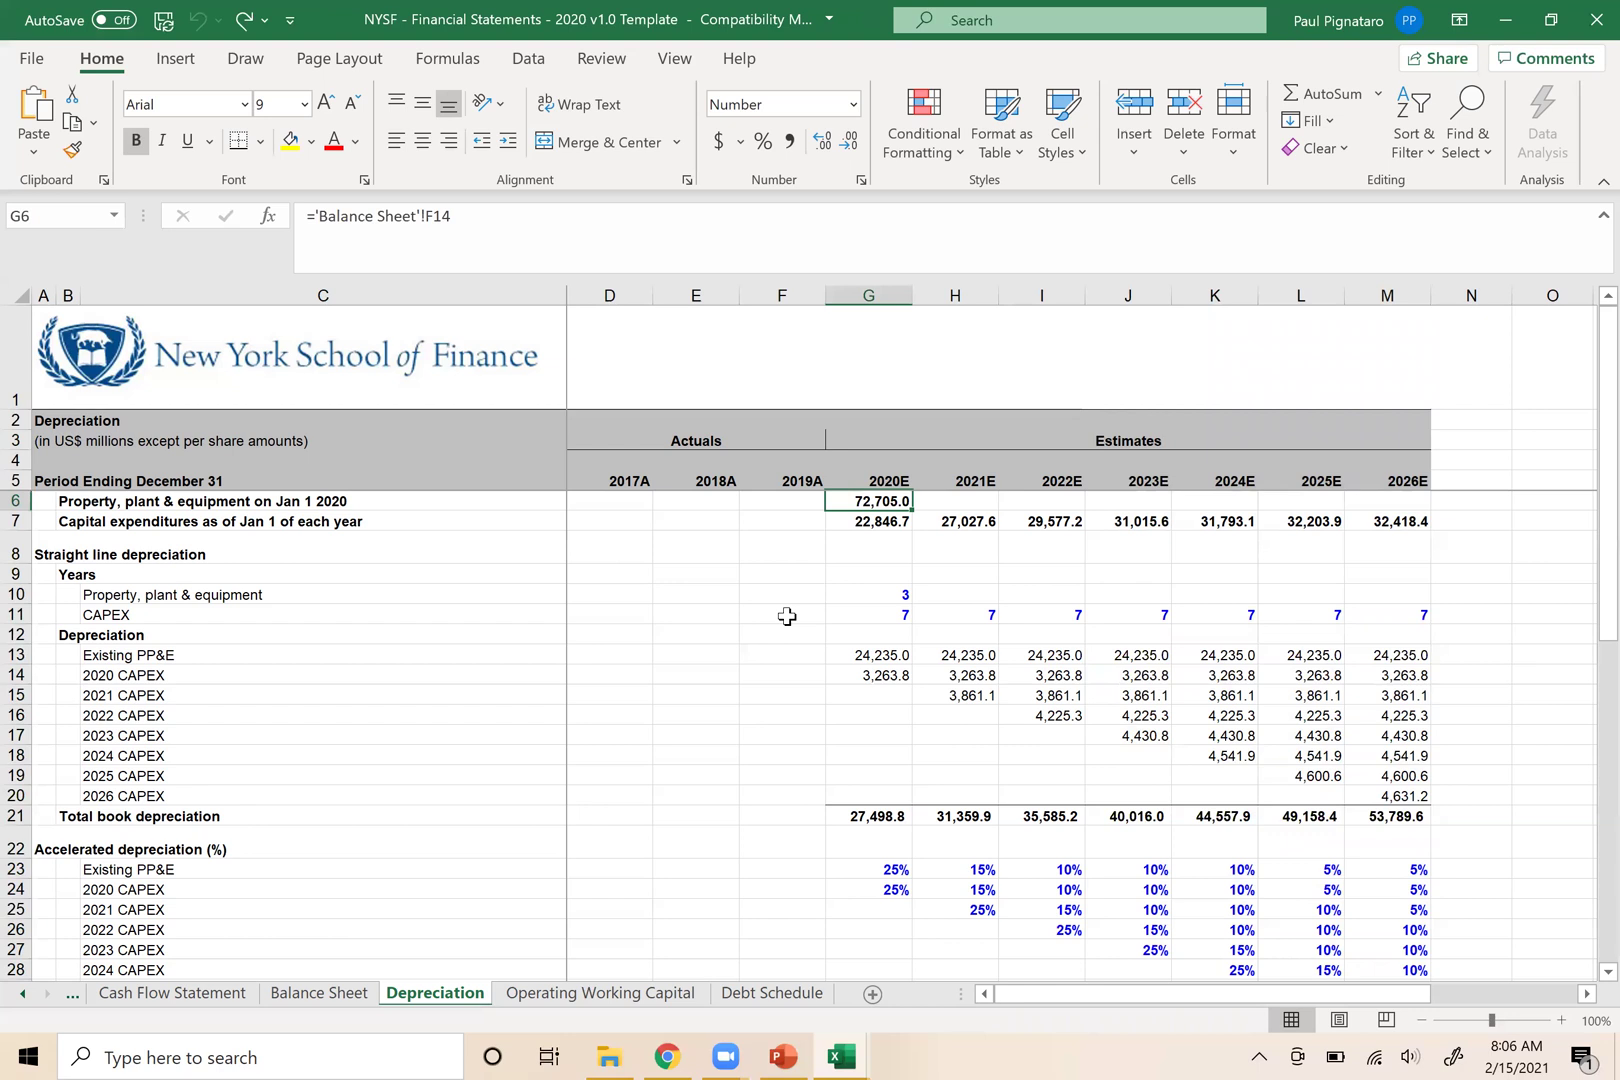
pyautogui.press('Down')
pyautogui.press('Right')
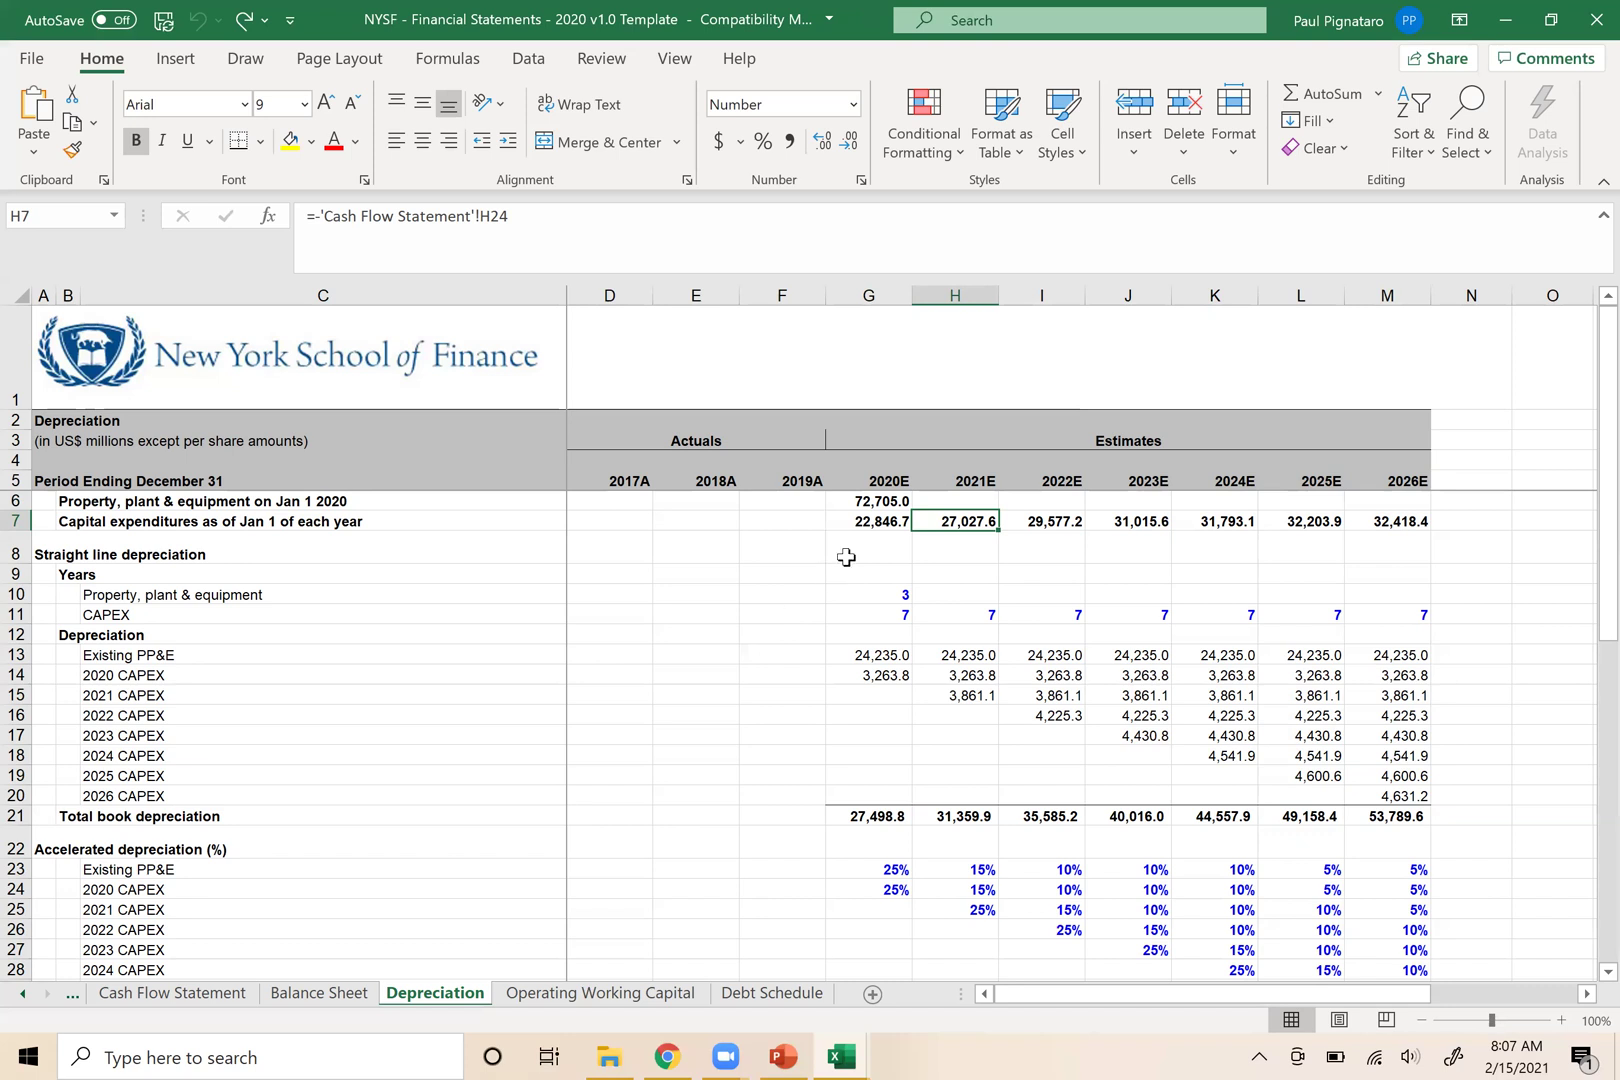
pyautogui.click(848, 499)
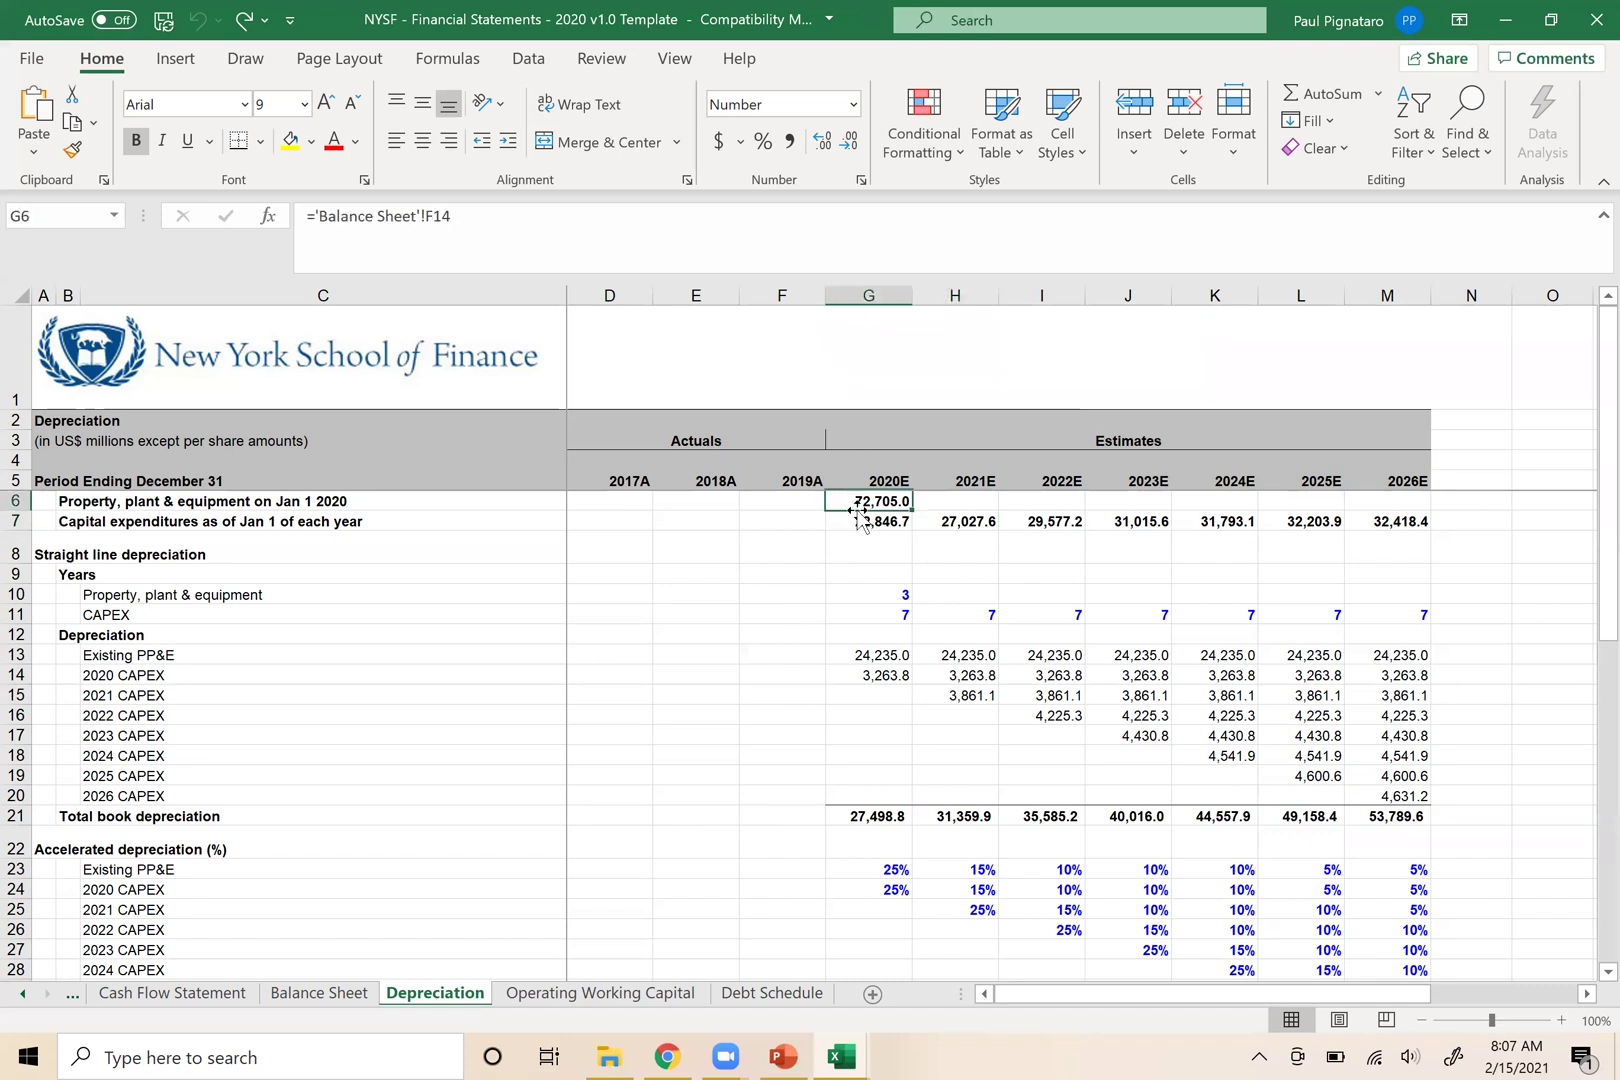
pyautogui.click(855, 519)
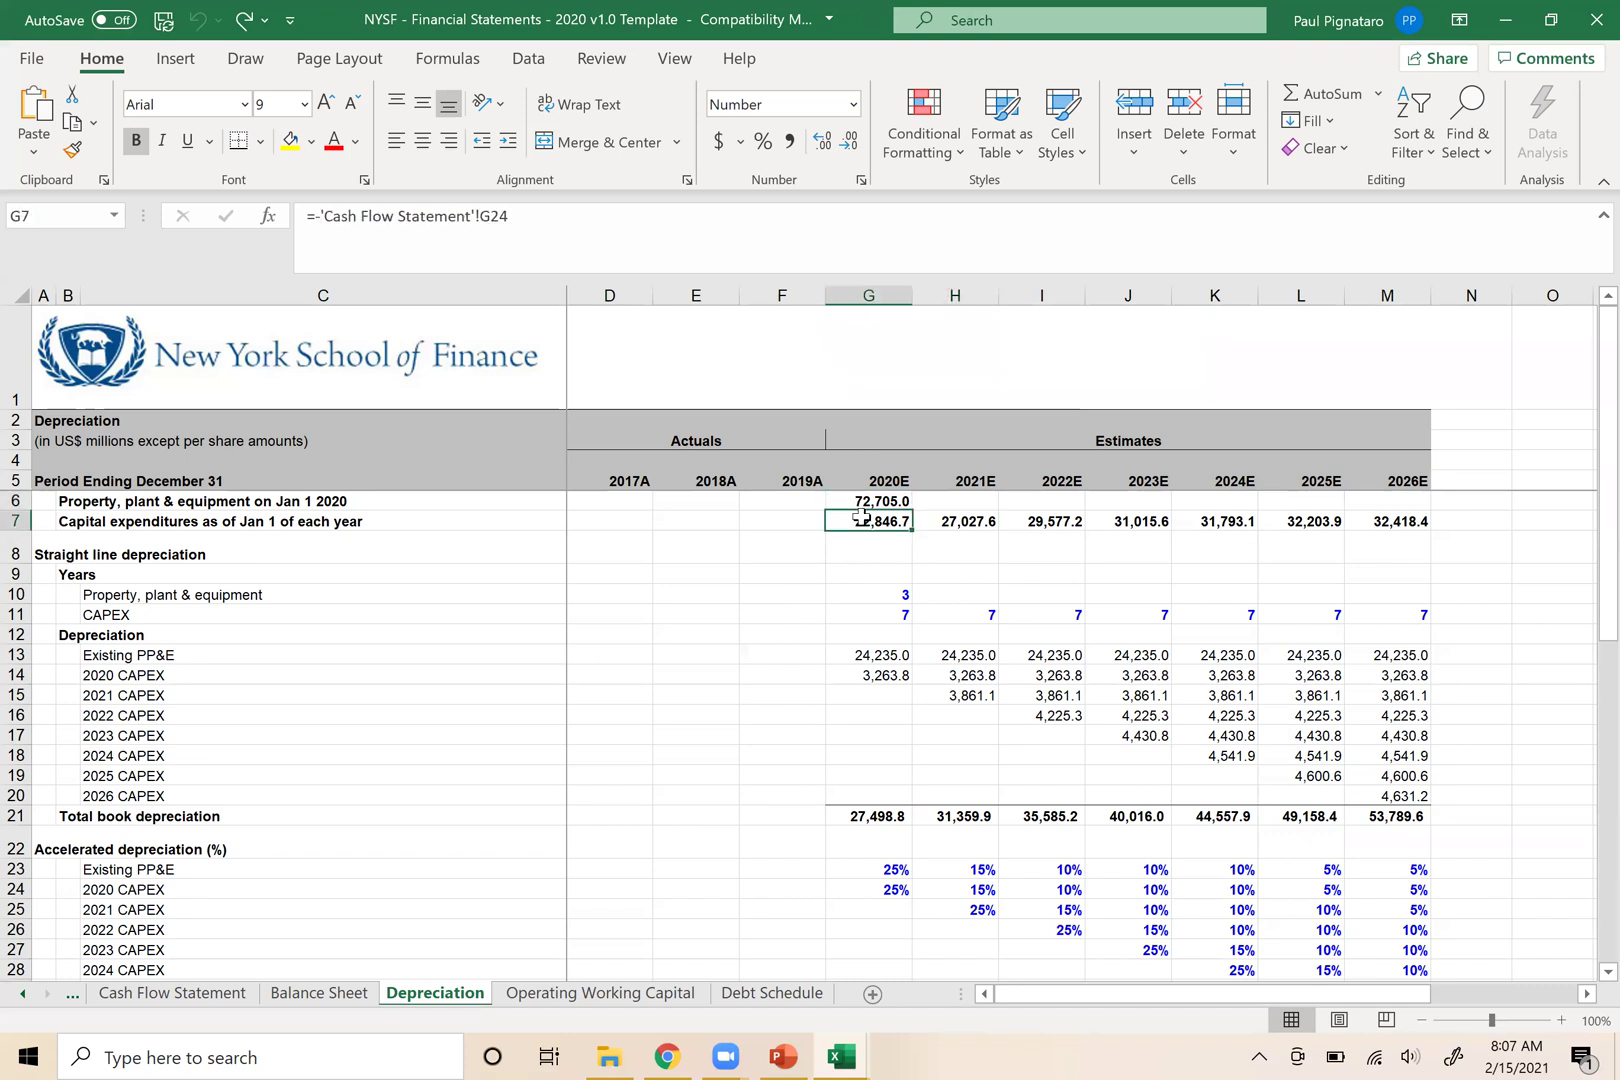
pyautogui.click(893, 592)
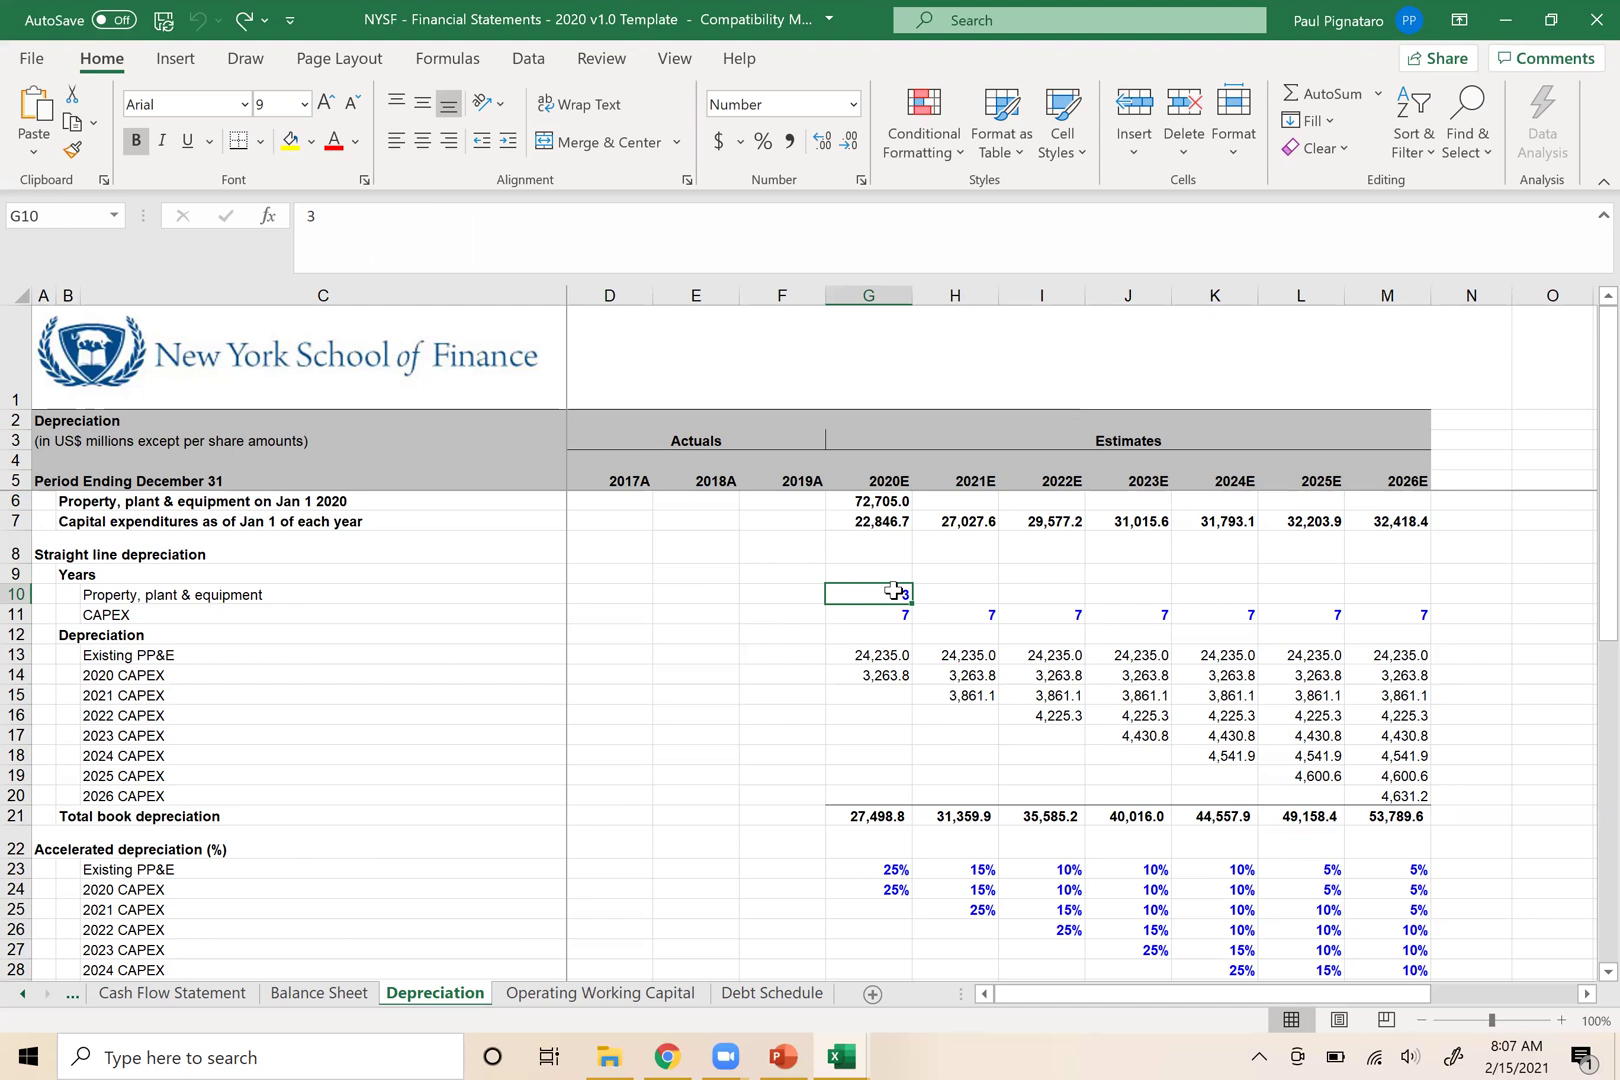
pyautogui.scroll(-3, 893, 591)
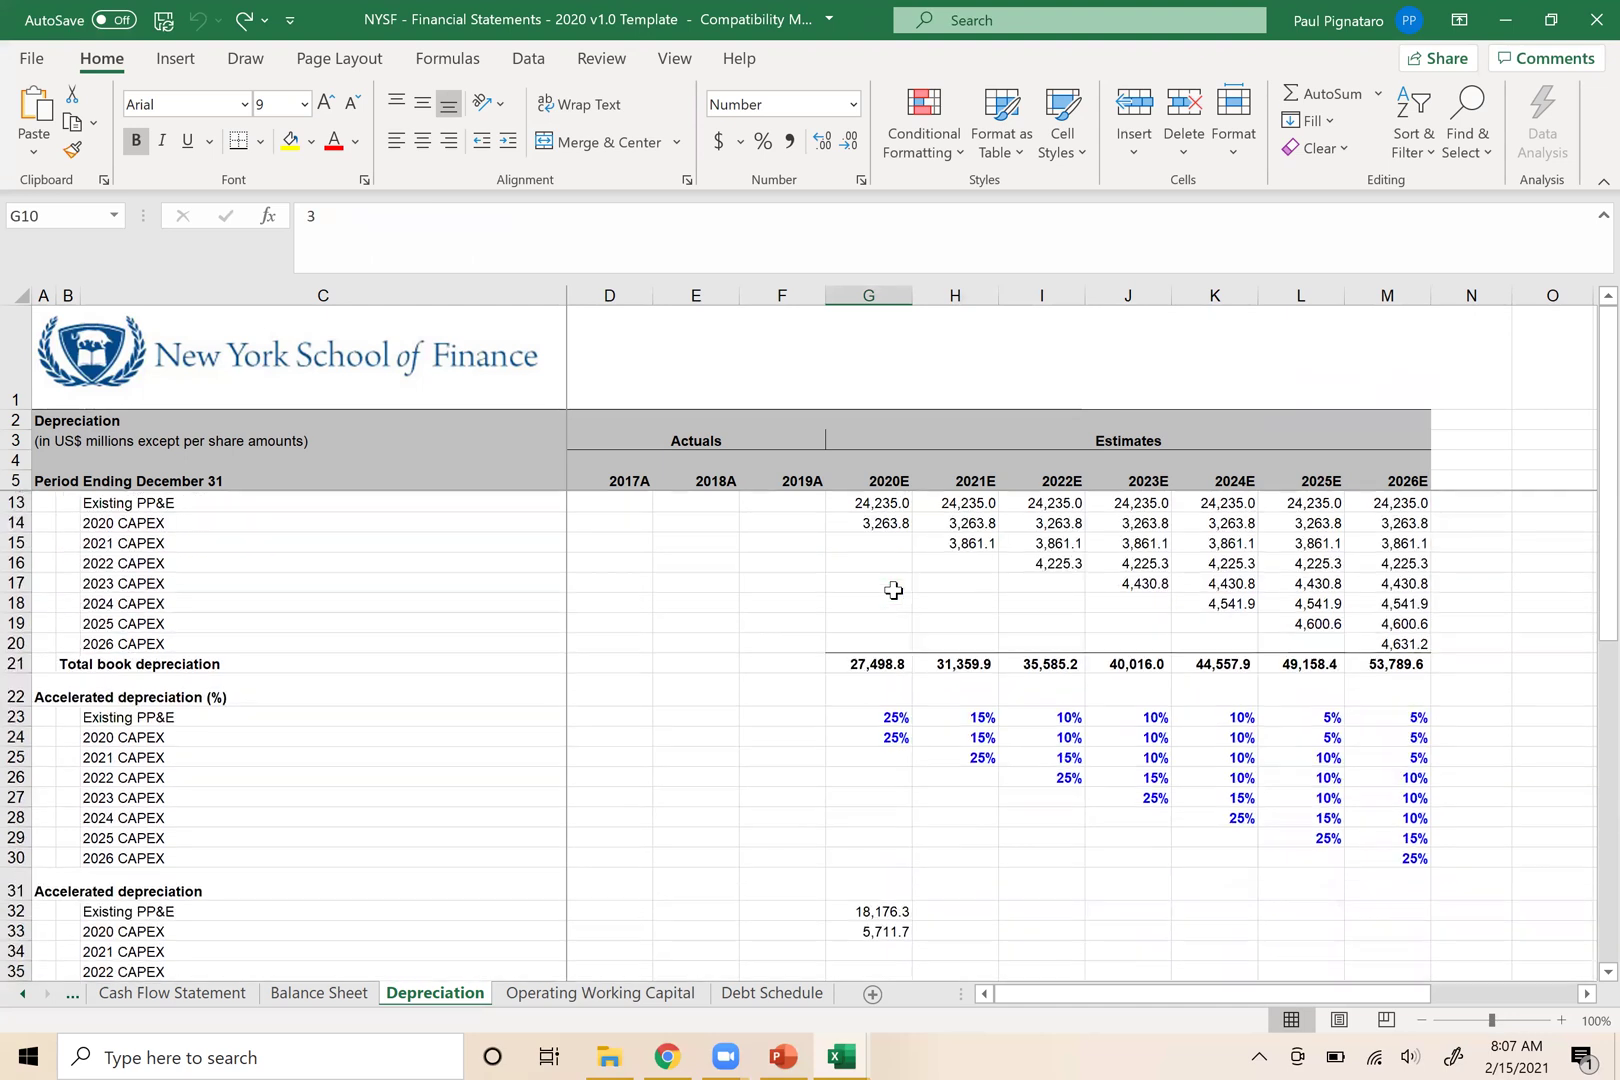
pyautogui.click(851, 652)
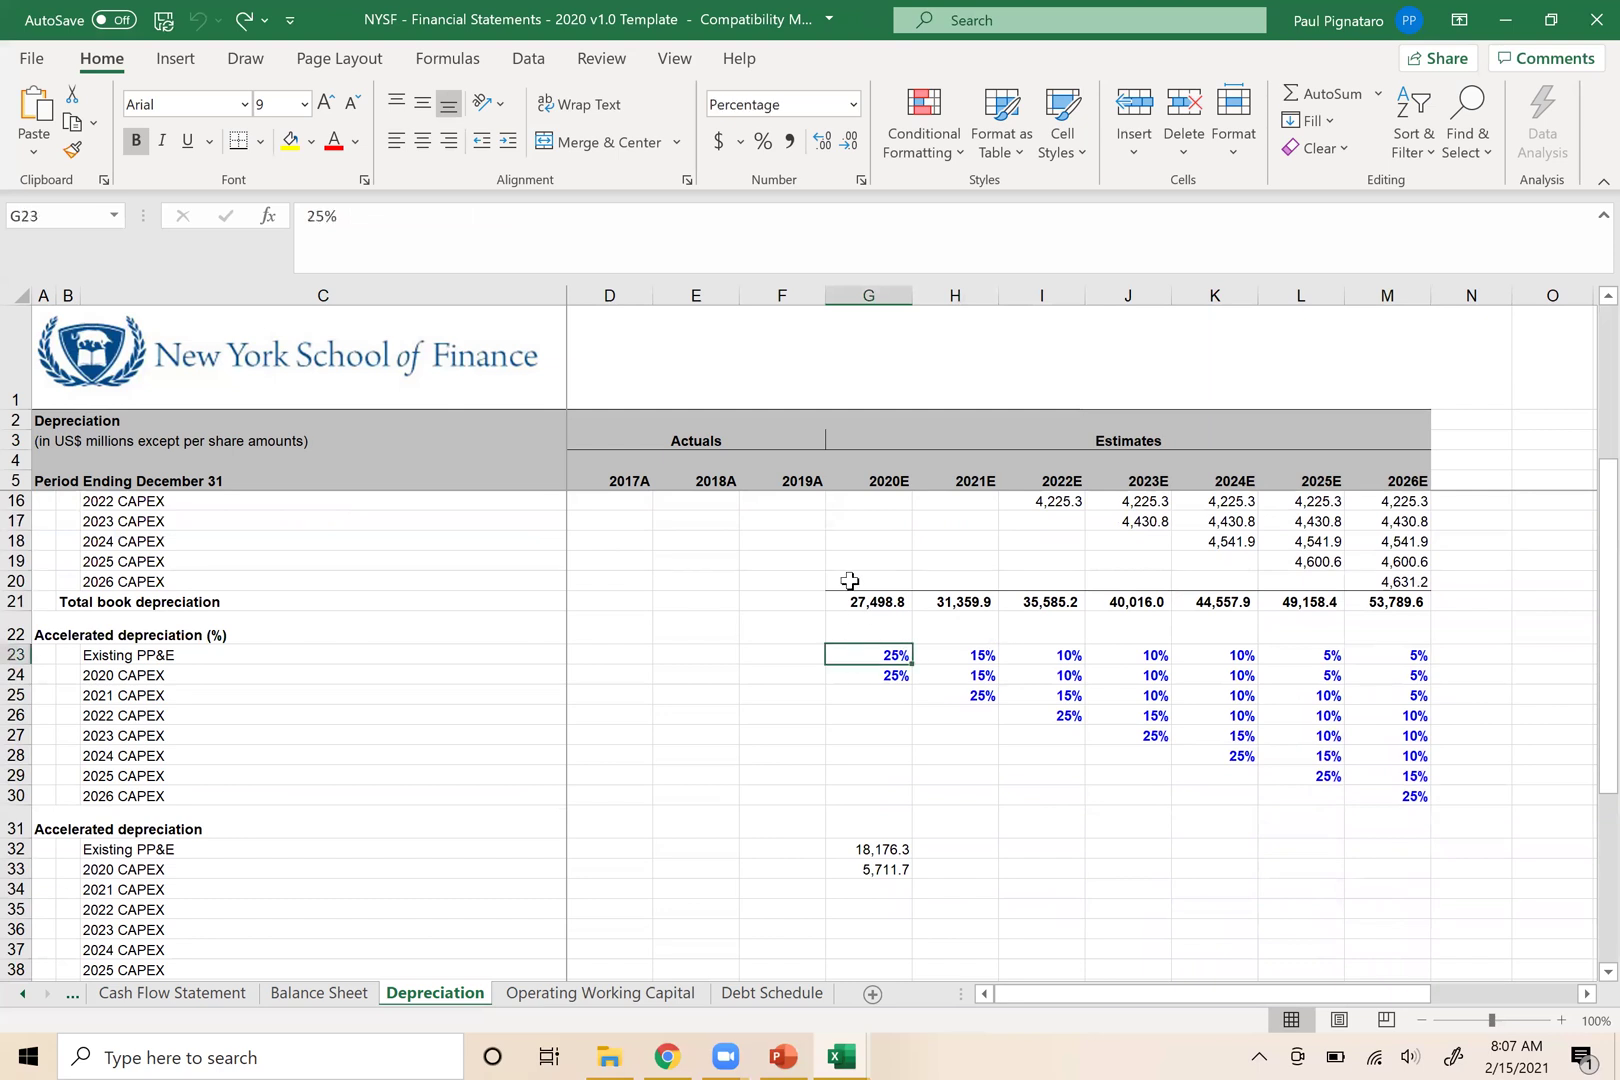
# Trace the 2020E total book depreciation from the Depreciation sheet to the Income Statement sheet
pyautogui.click(861, 601)
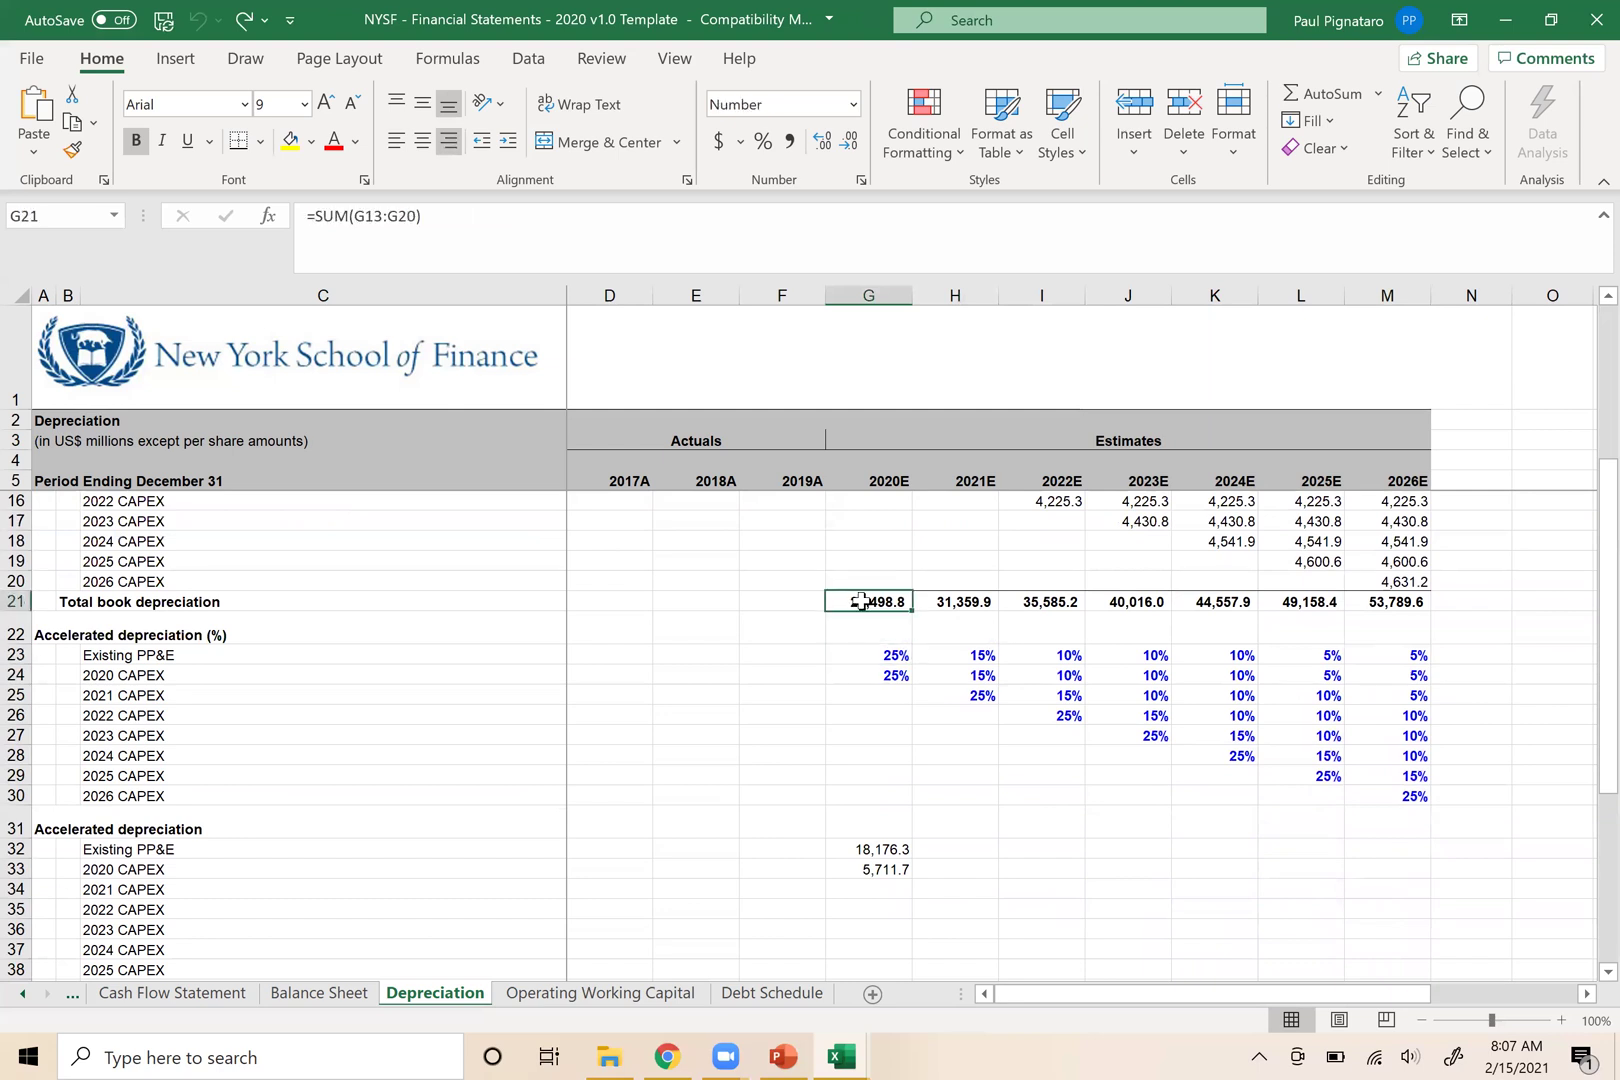
pyautogui.scroll(-1, 843, 625)
pyautogui.scroll(3, 846, 627)
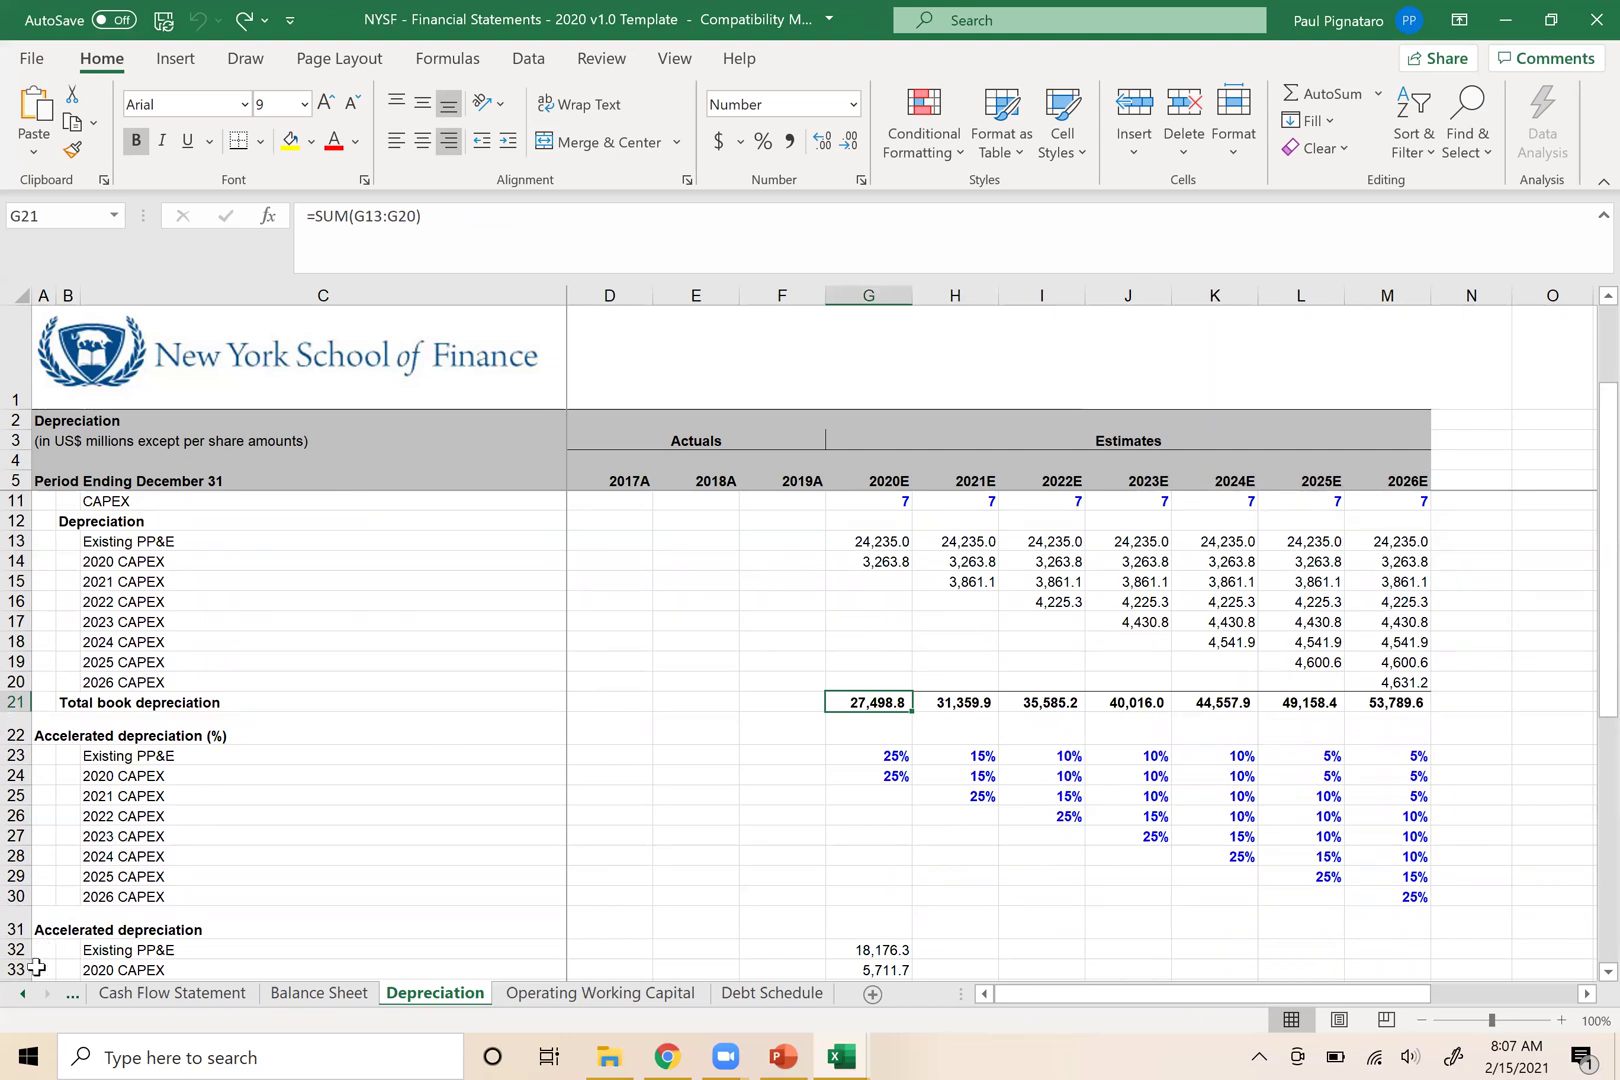
pyautogui.click(21, 993)
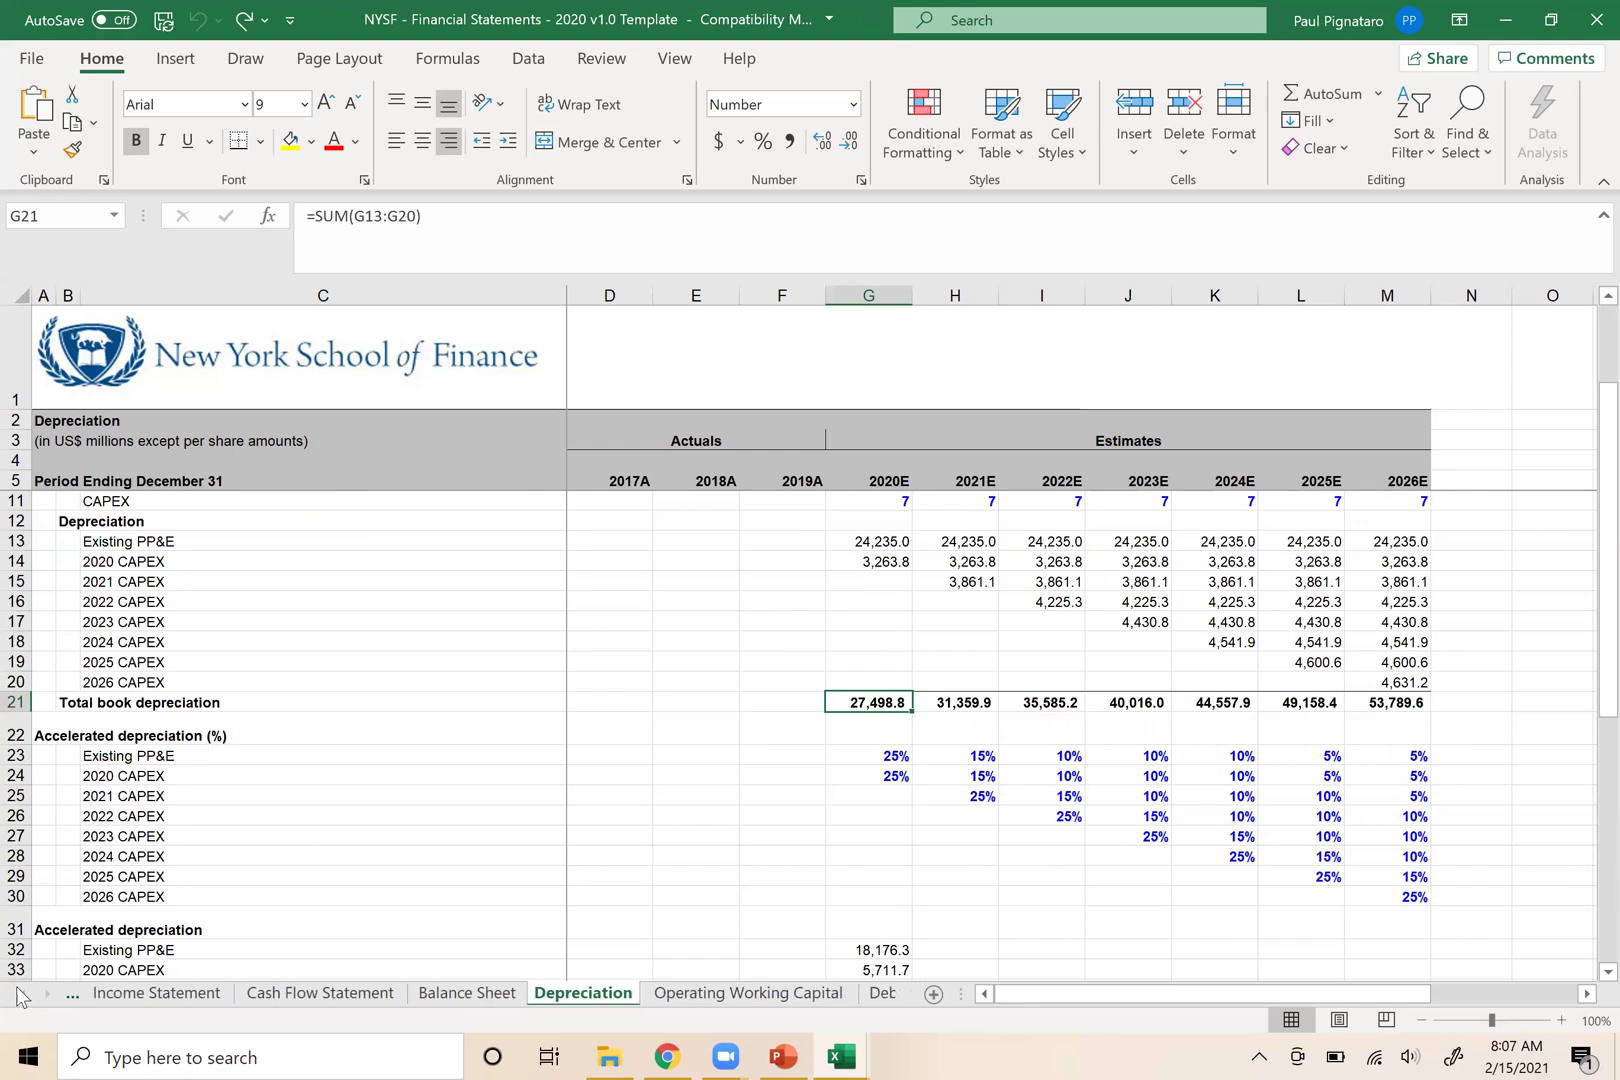
pyautogui.click(150, 993)
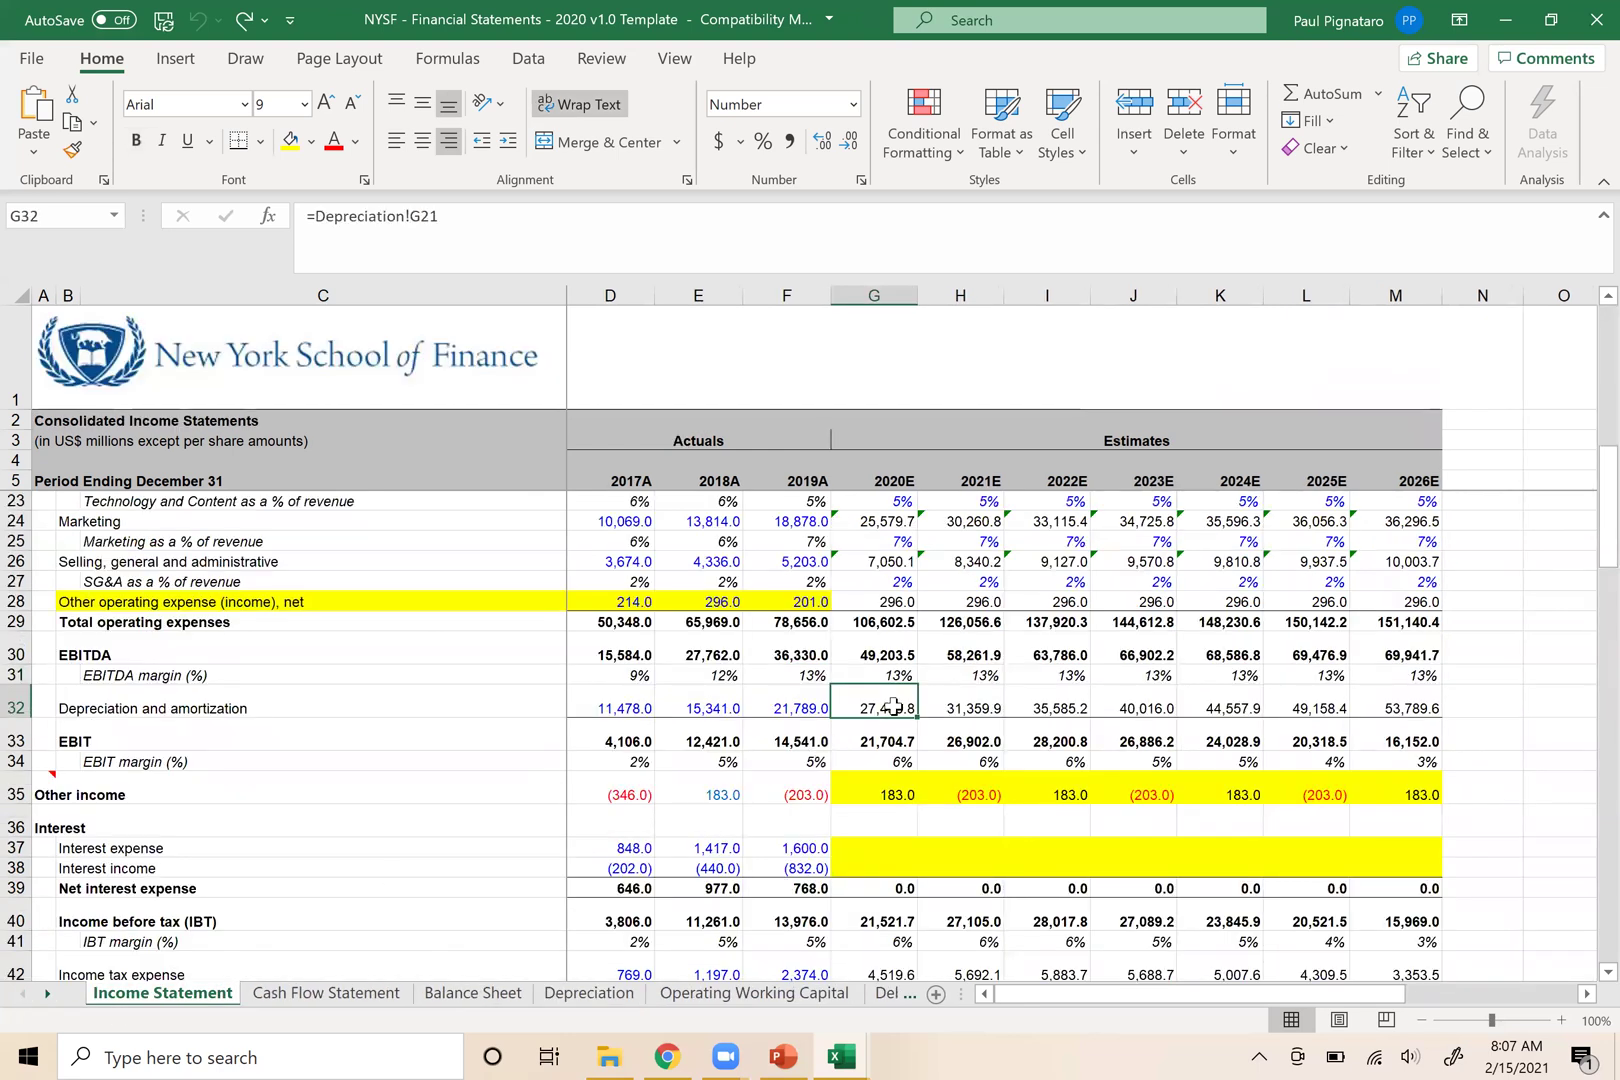
# Highlight the deferred income taxes row from 2017A to 2026E on the Cash Flow Statement sheet, and switch to the NYSF 2020 PowerPoint presentation
pyautogui.click(325, 994)
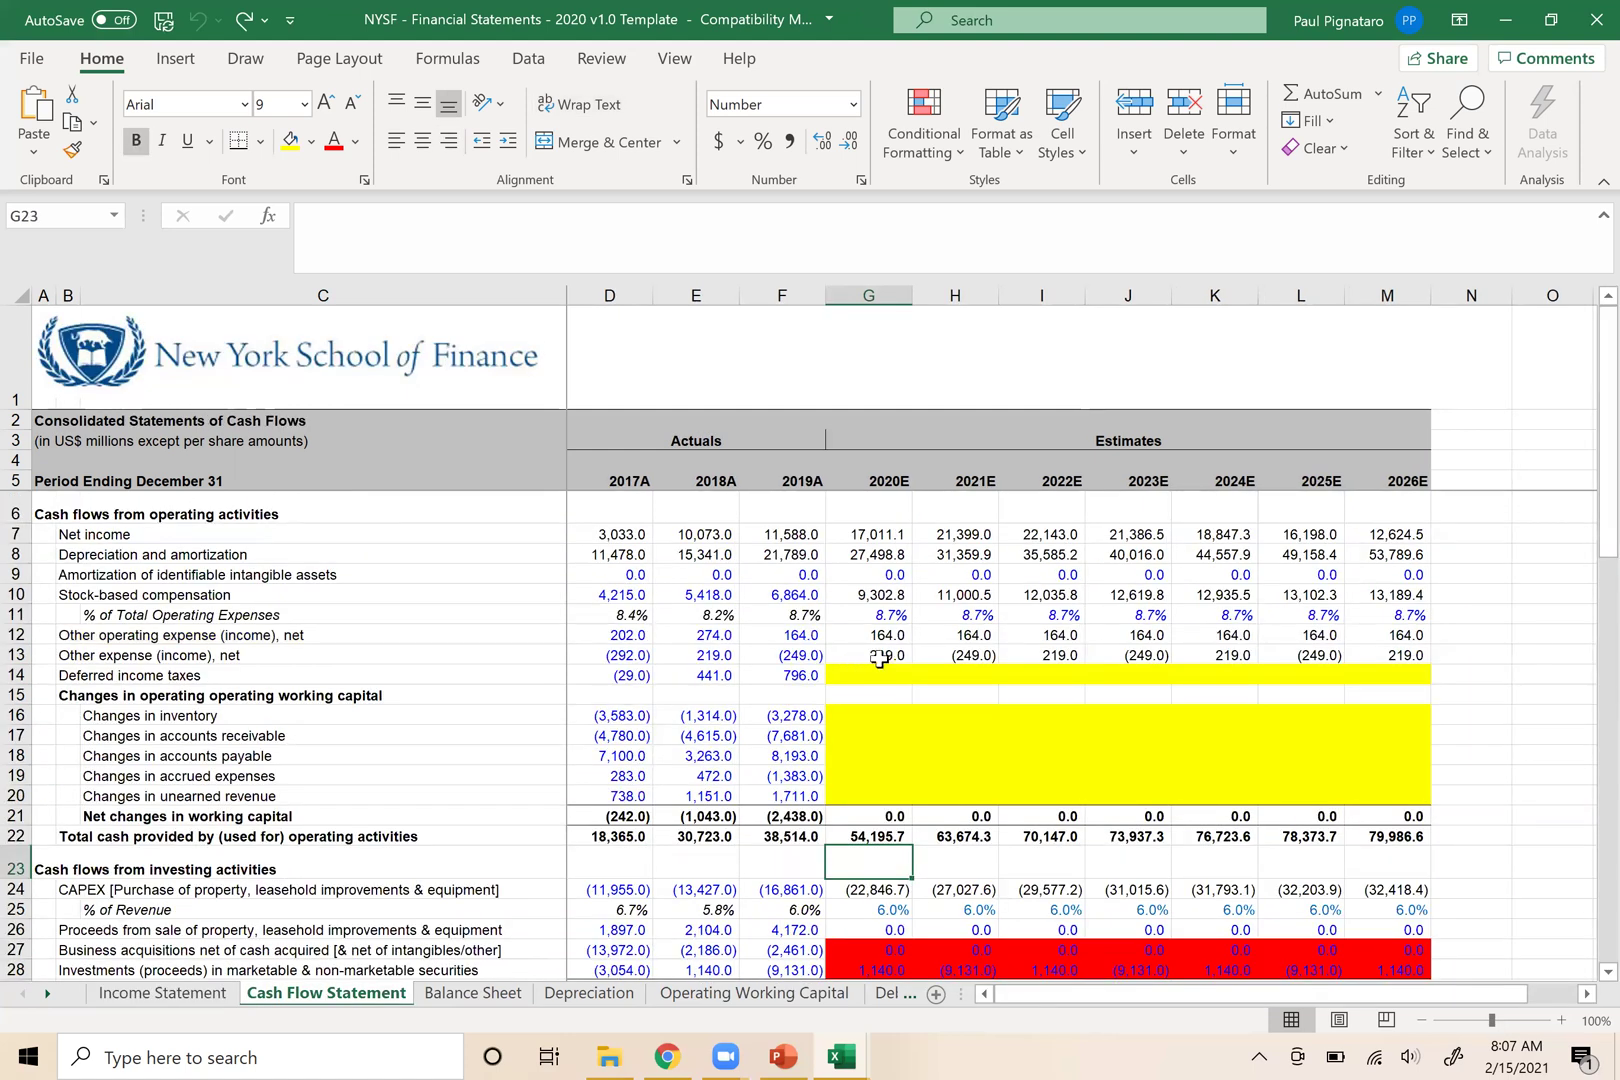
pyautogui.moveTo(623, 672); pyautogui.dragTo(1410, 680)
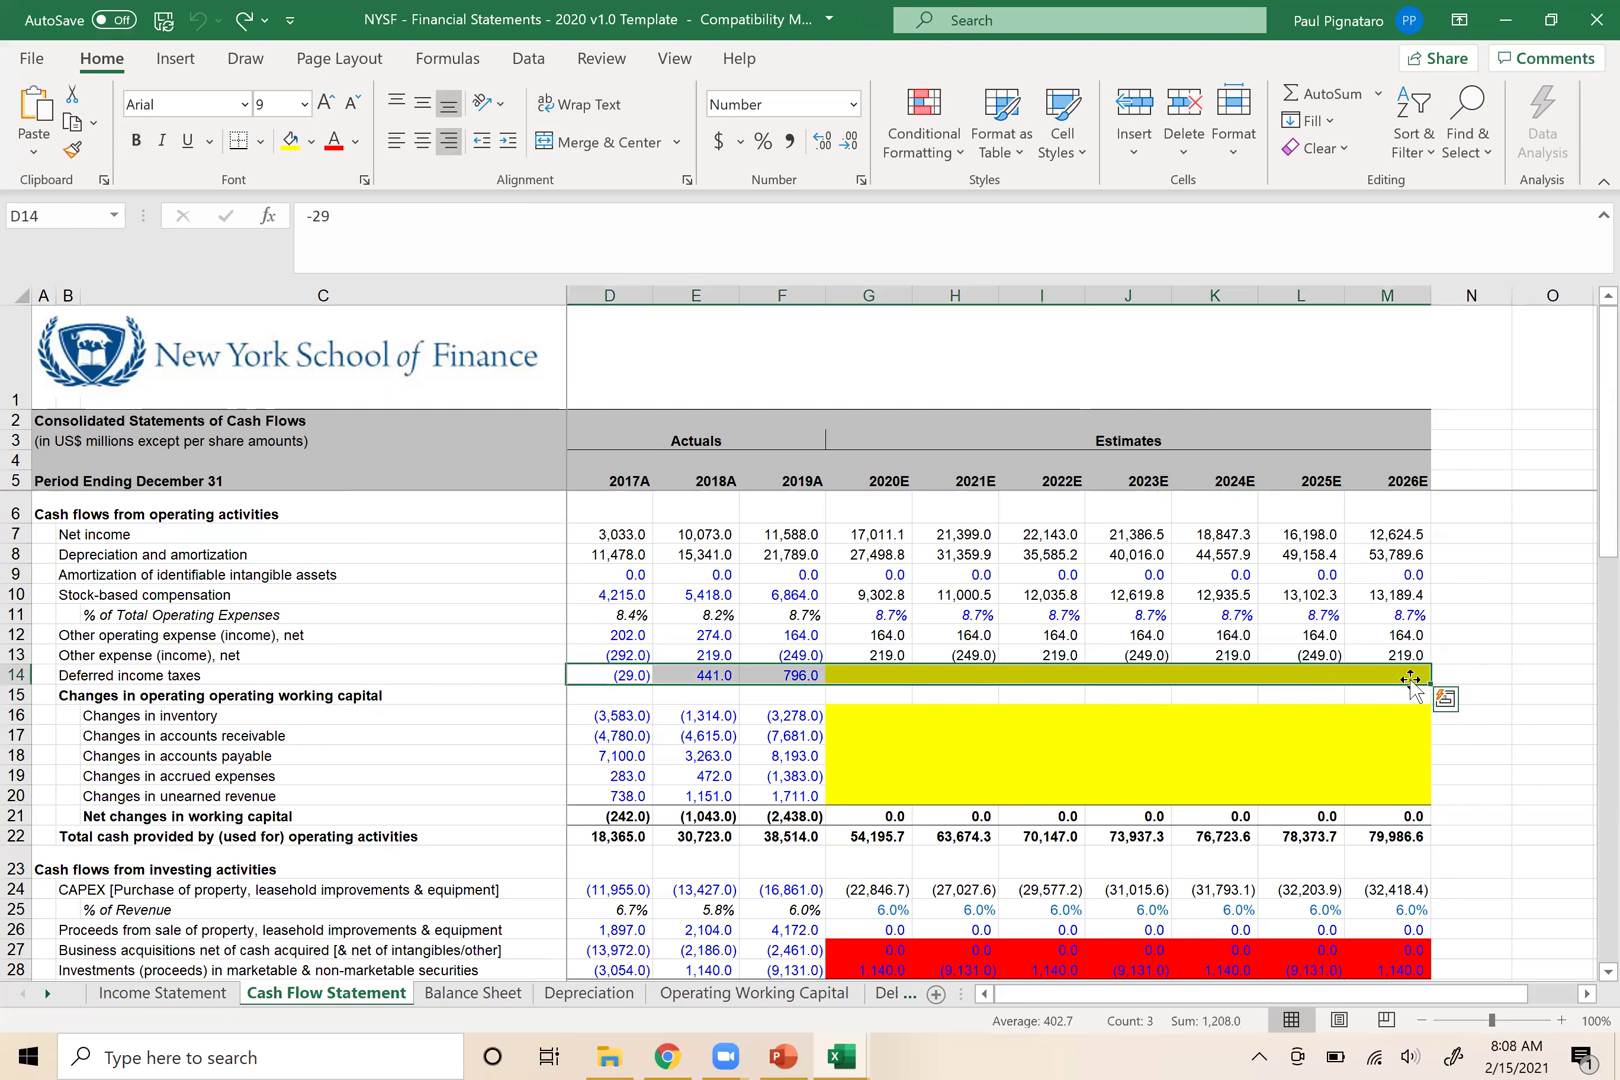
pyautogui.hotkey('alt', 'Tab')
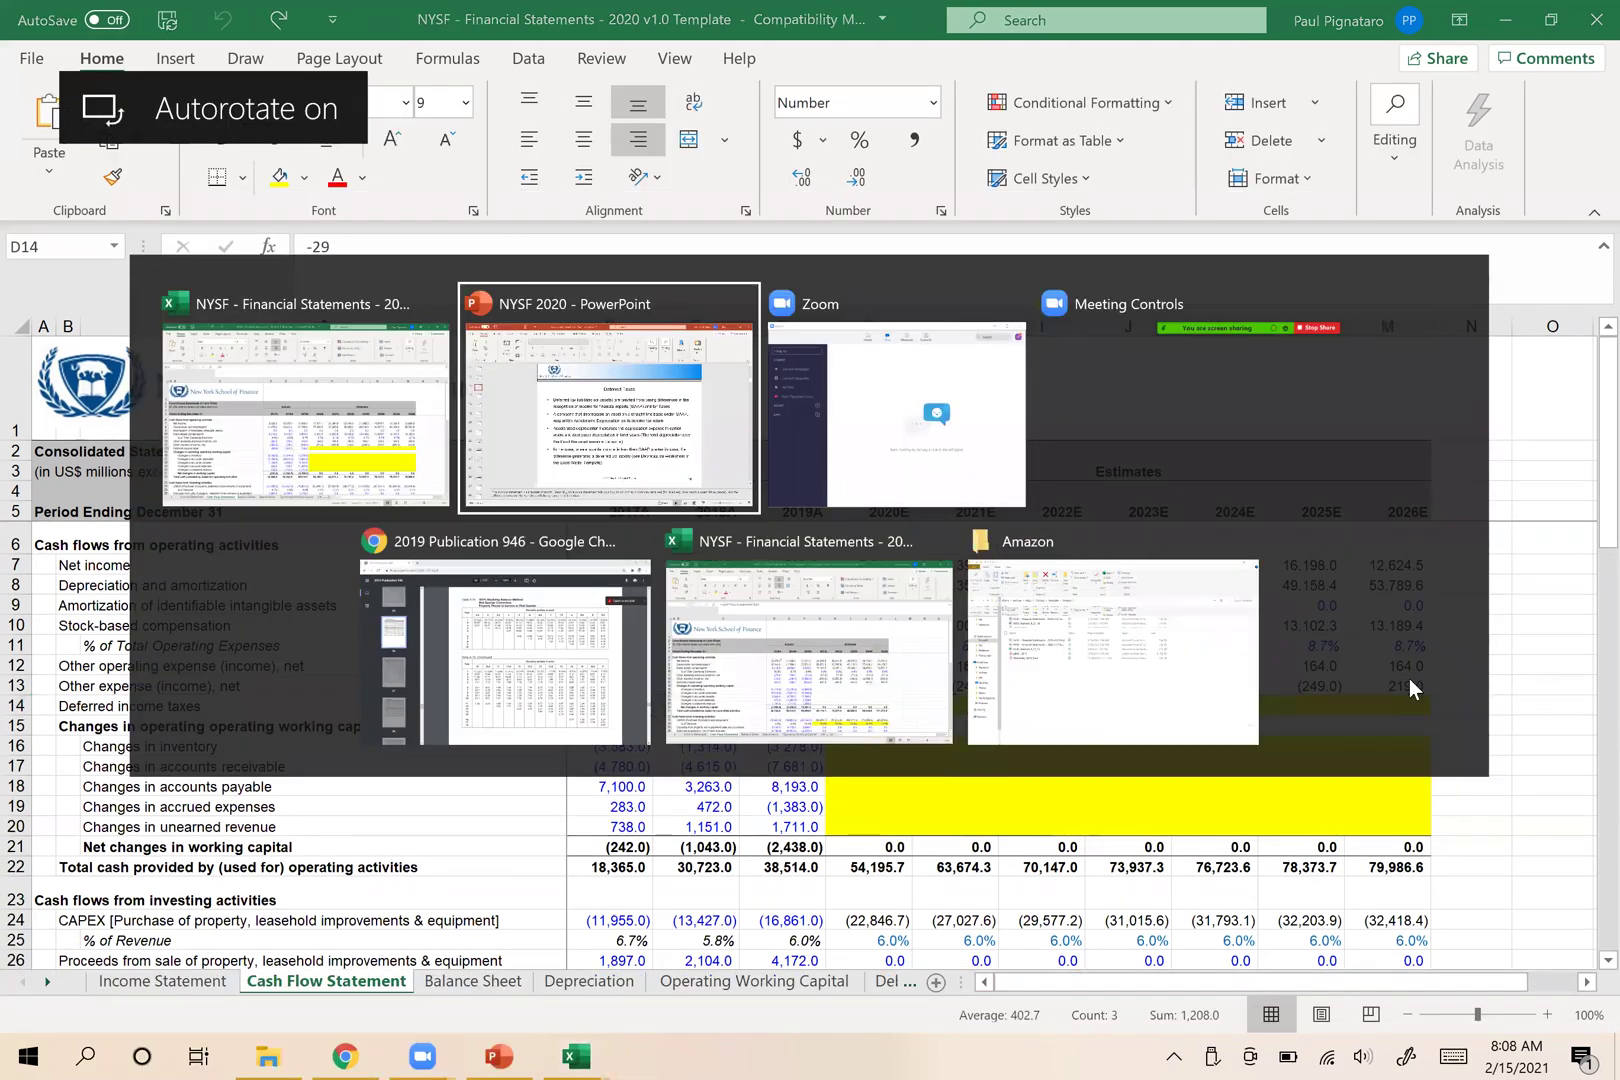
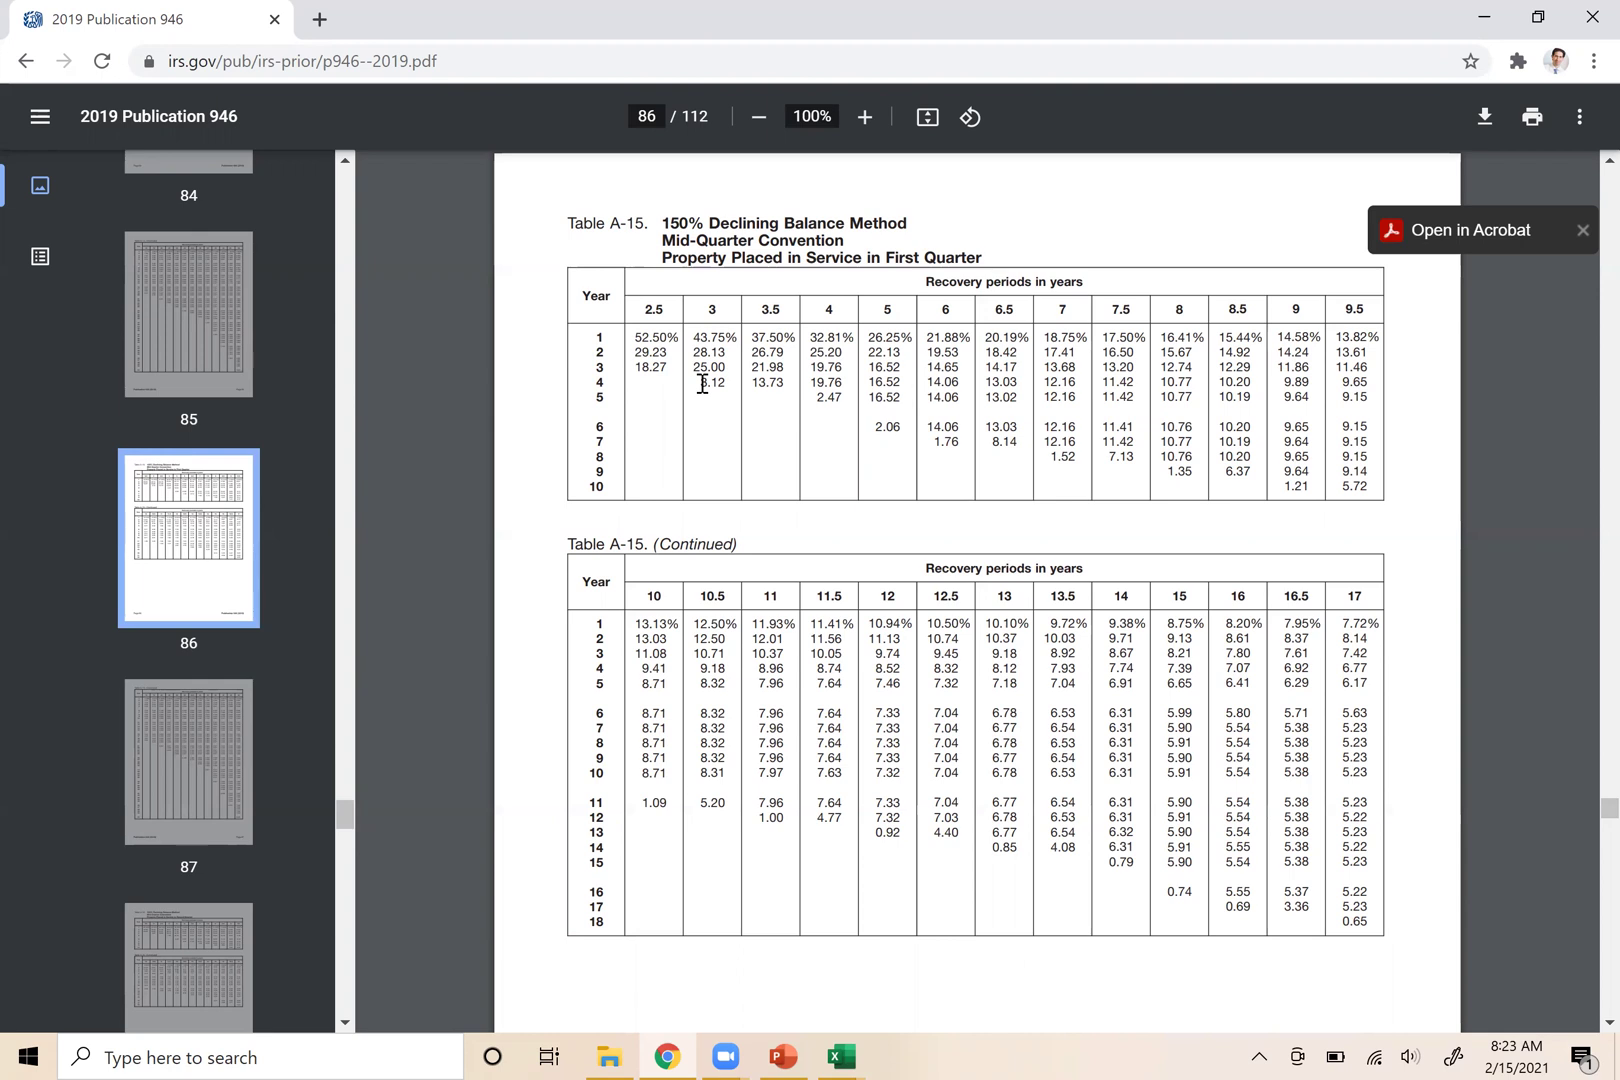
# Switch back to the Excel financial statements workbook and open the straight-line section of the Depreciation sheet
pyautogui.hotkey('alt', 'Tab')
pyautogui.hotkey('alt', 'Tab')
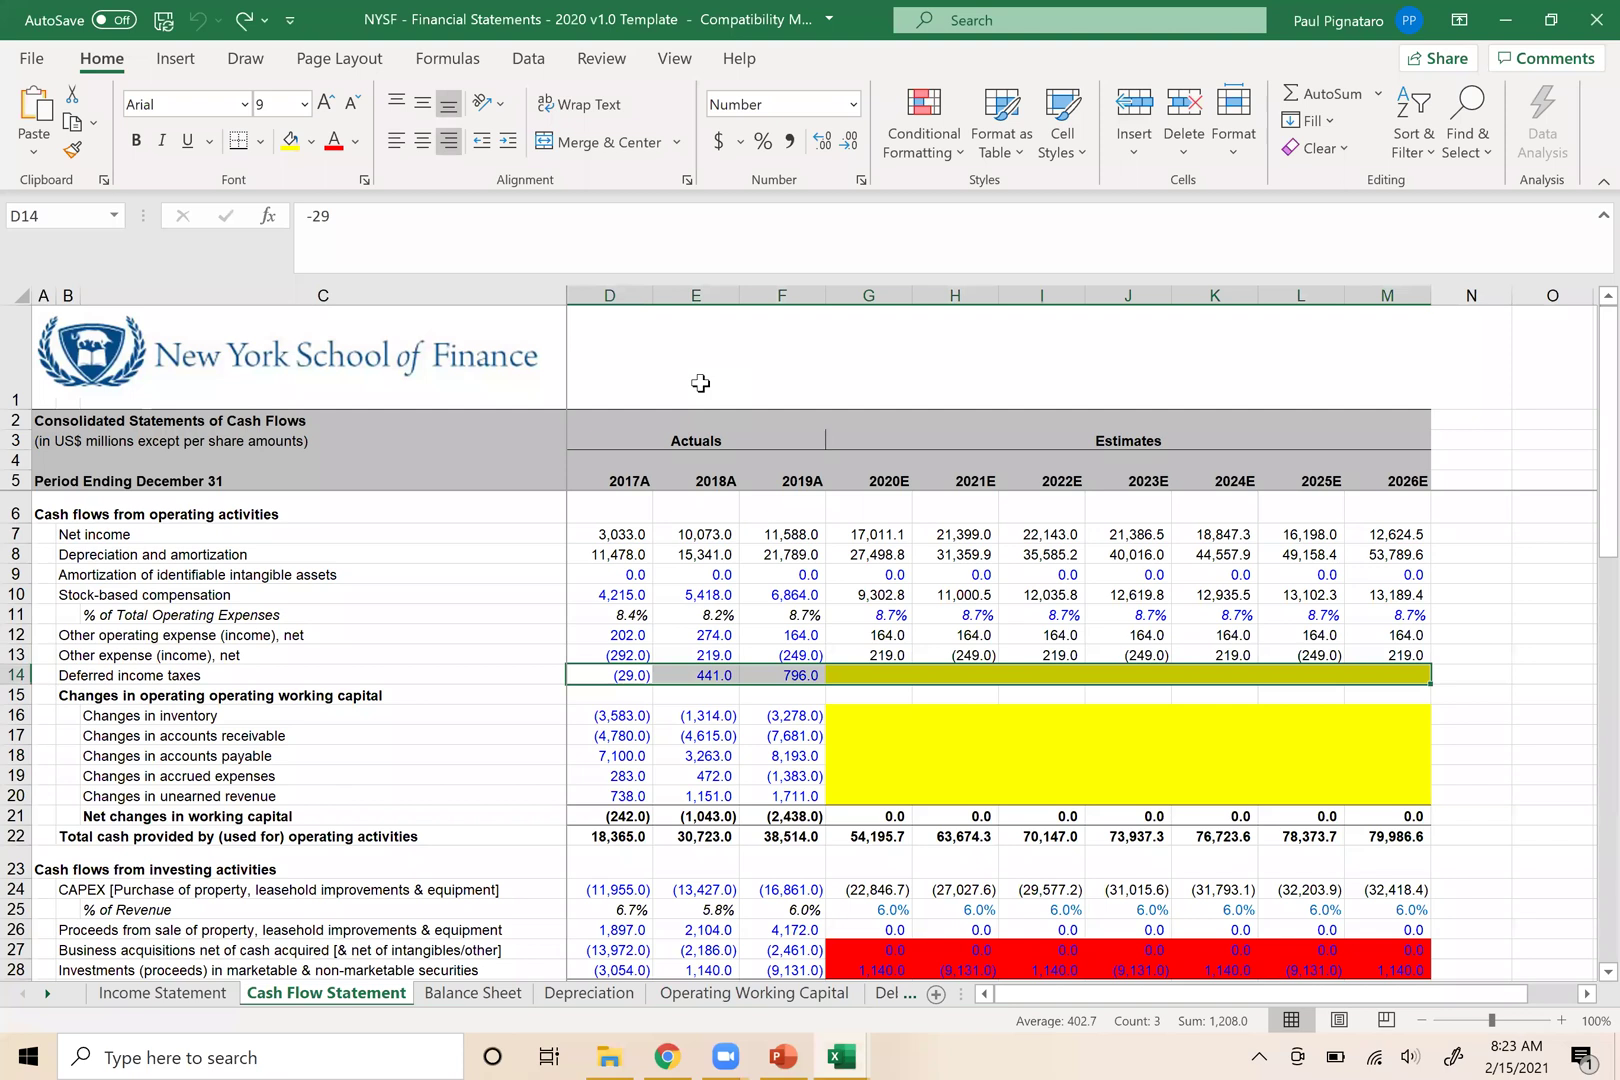
pyautogui.click(588, 993)
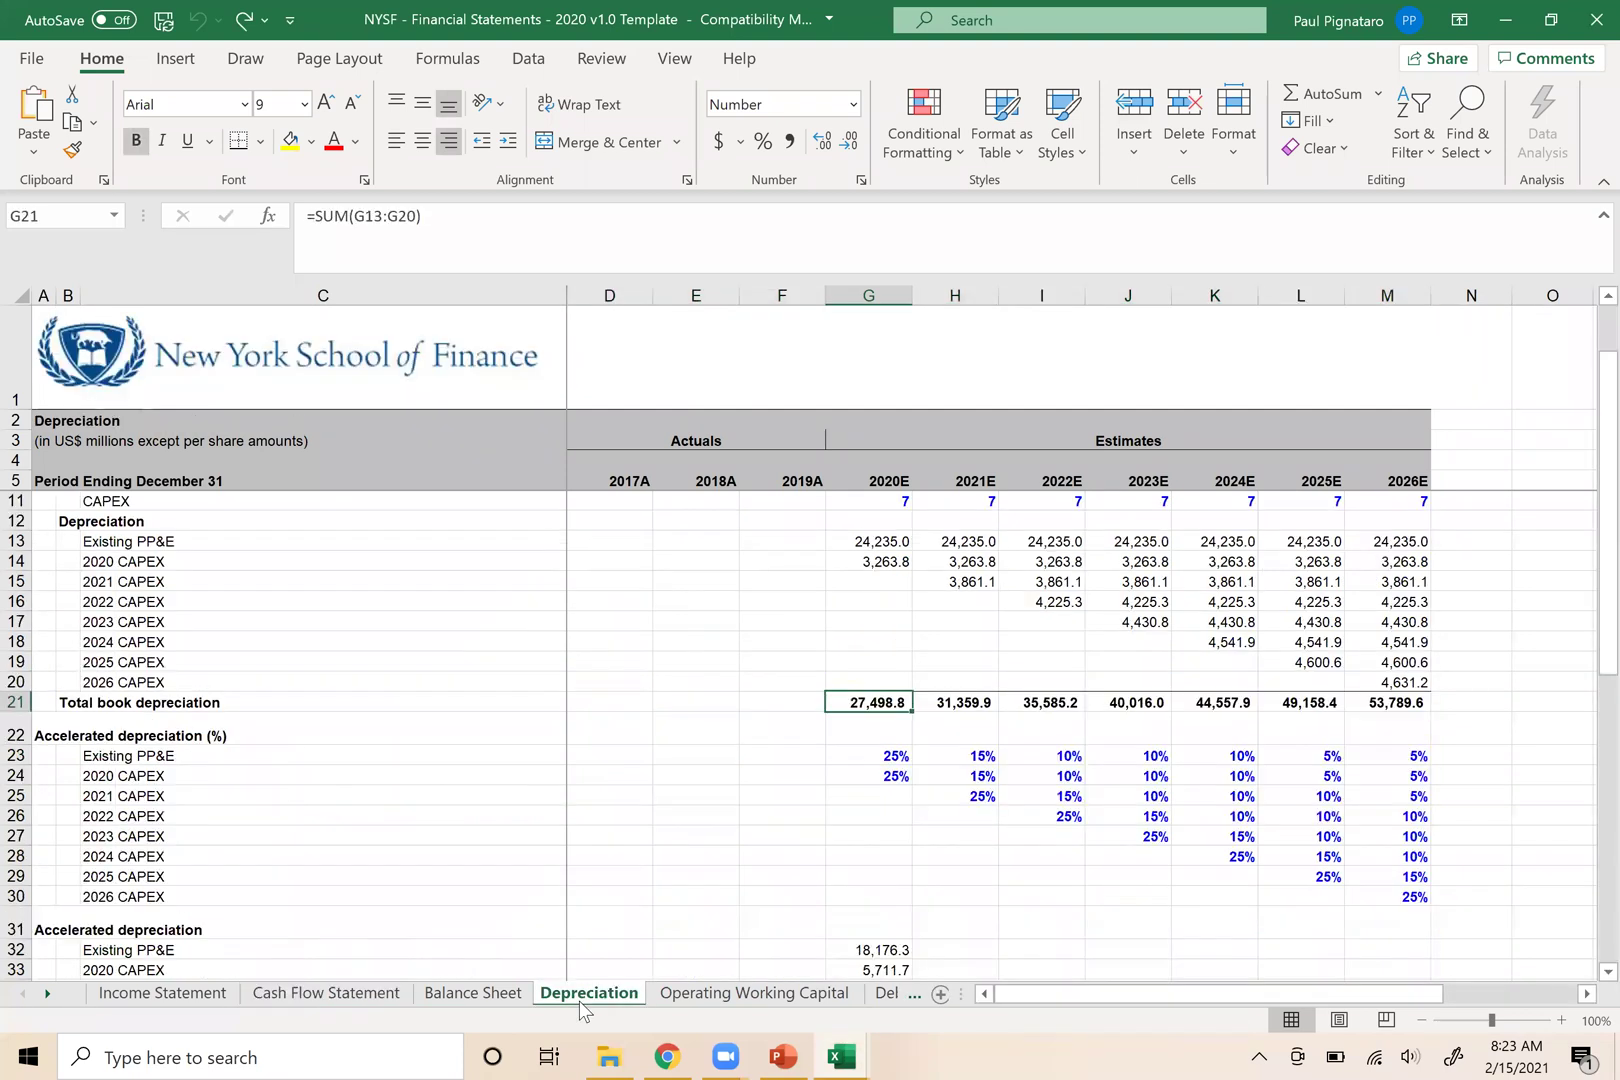
pyautogui.scroll(2, 738, 766)
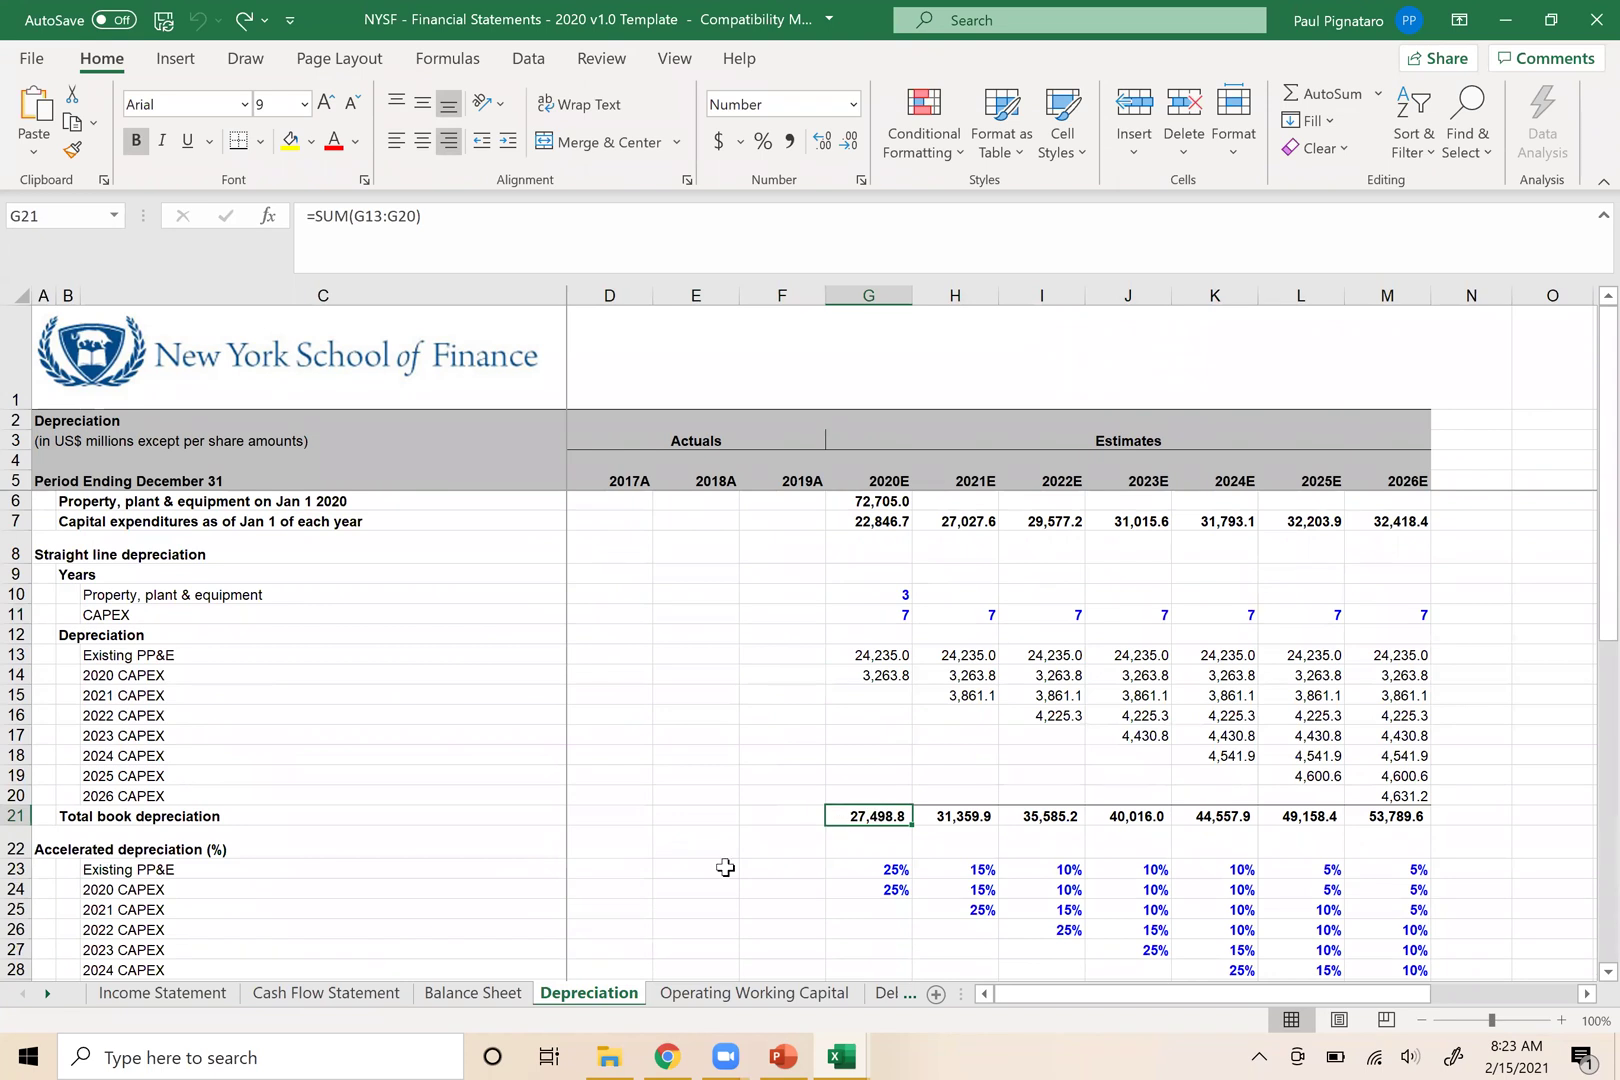
# Look up the 3-year rates in IRS Publication 946 in Chrome, and set Existing PP&E's 2020E accelerated depreciation percentage to 43.75% in Excel
pyautogui.scroll(-4, 725, 867)
pyautogui.click(862, 593)
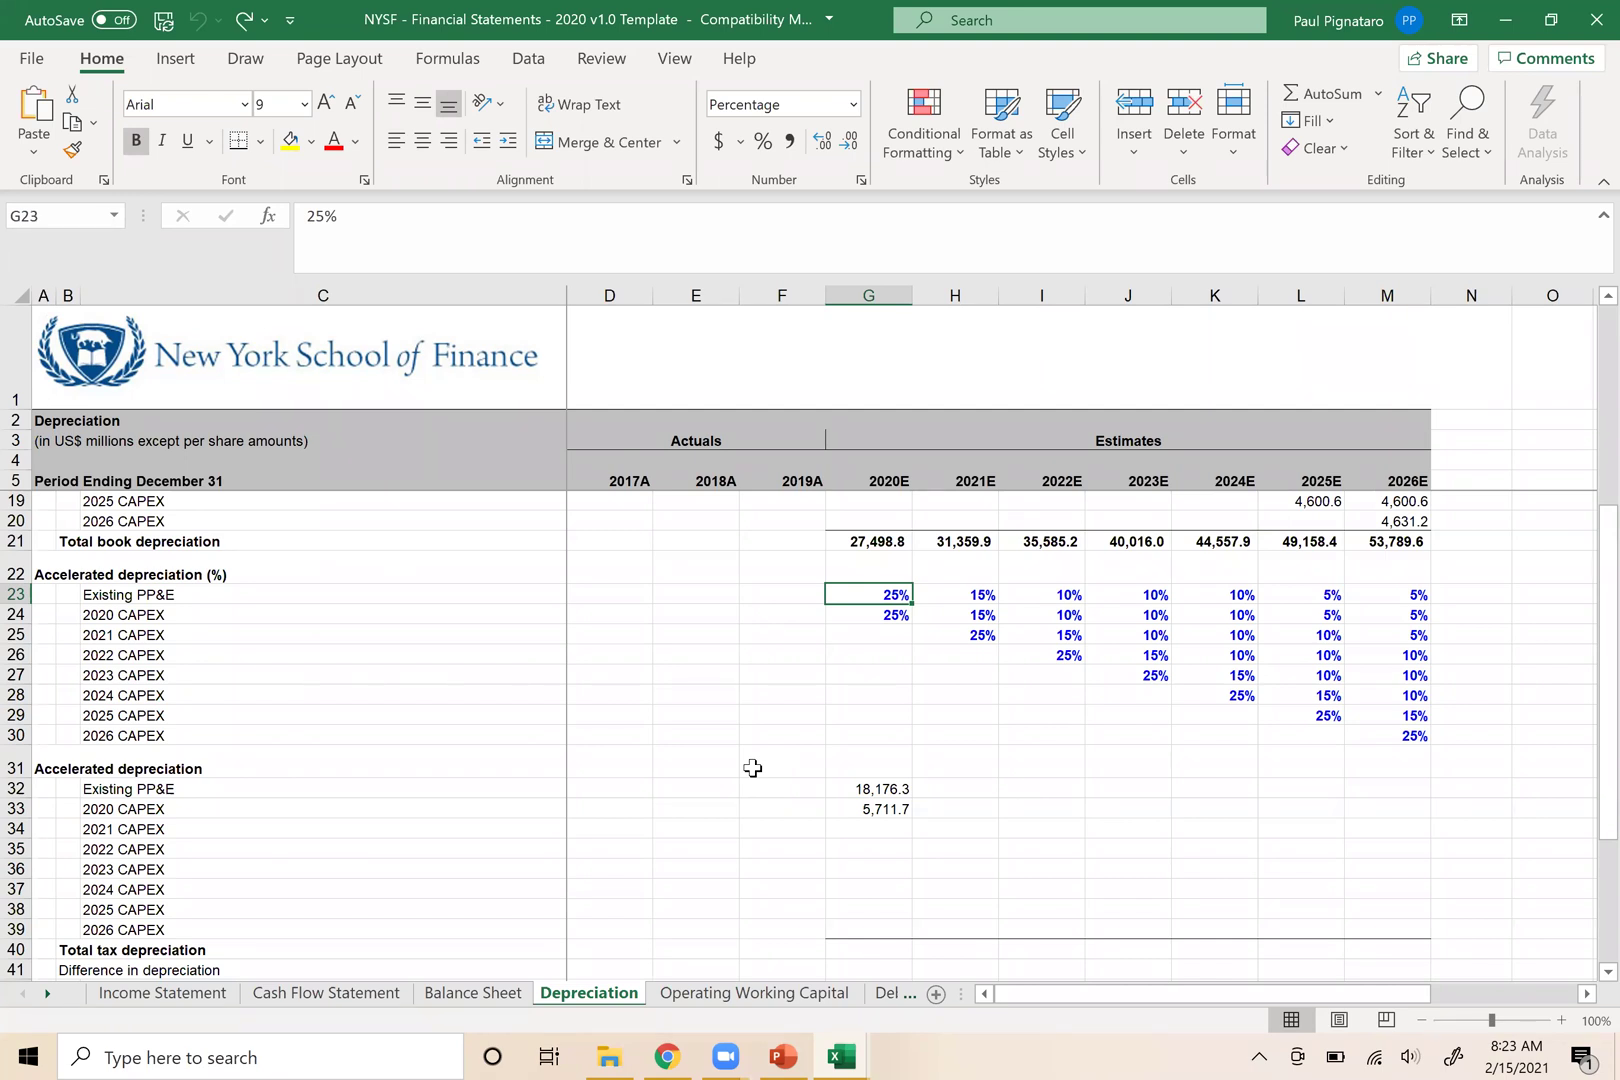
pyautogui.scroll(1, 797, 611)
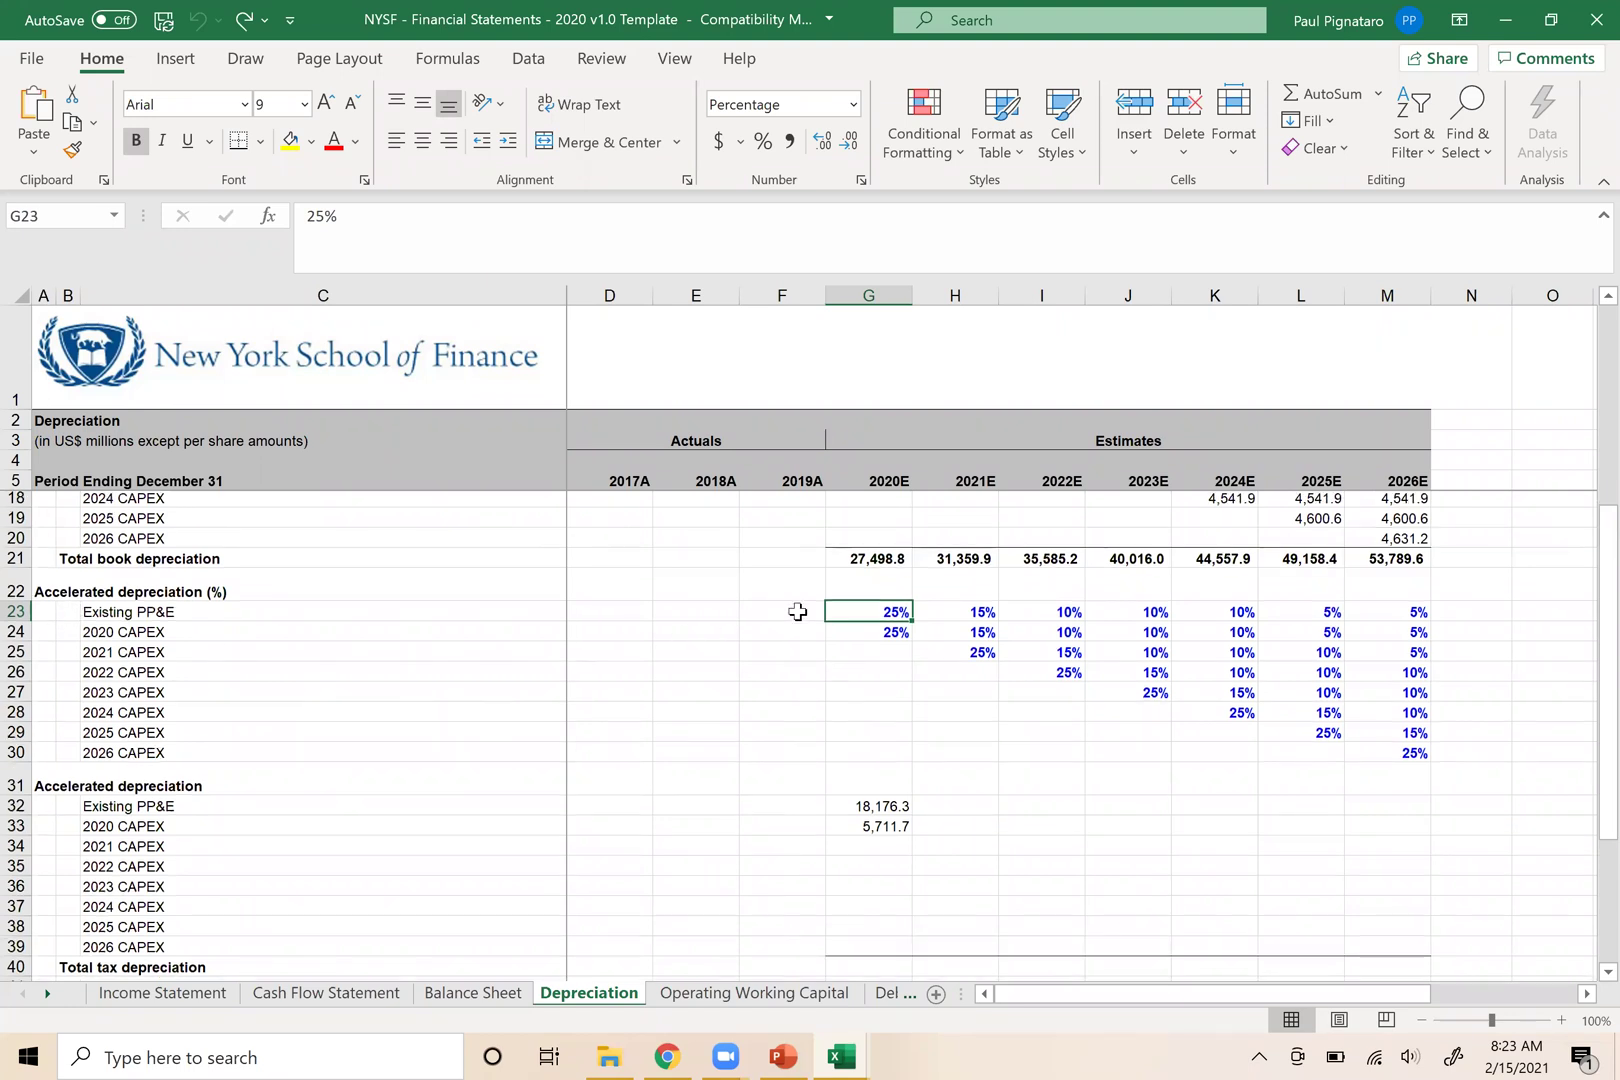
pyautogui.scroll(3, 797, 611)
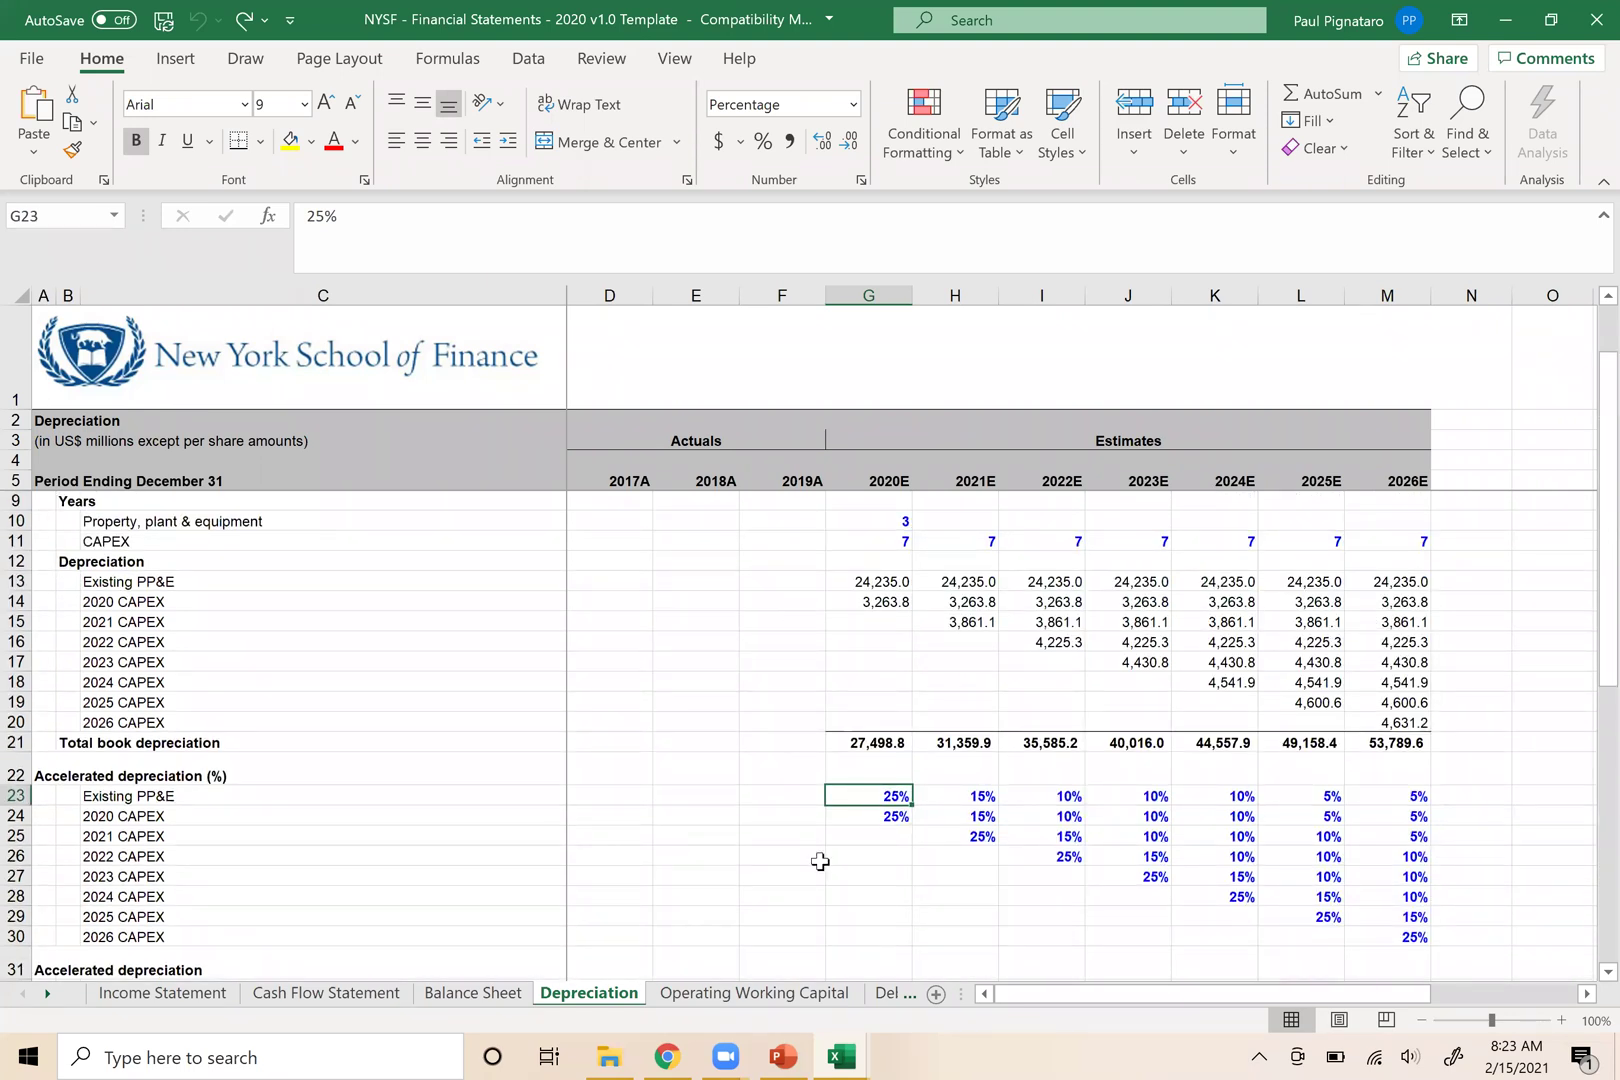
pyautogui.hotkey('alt', 'Tab')
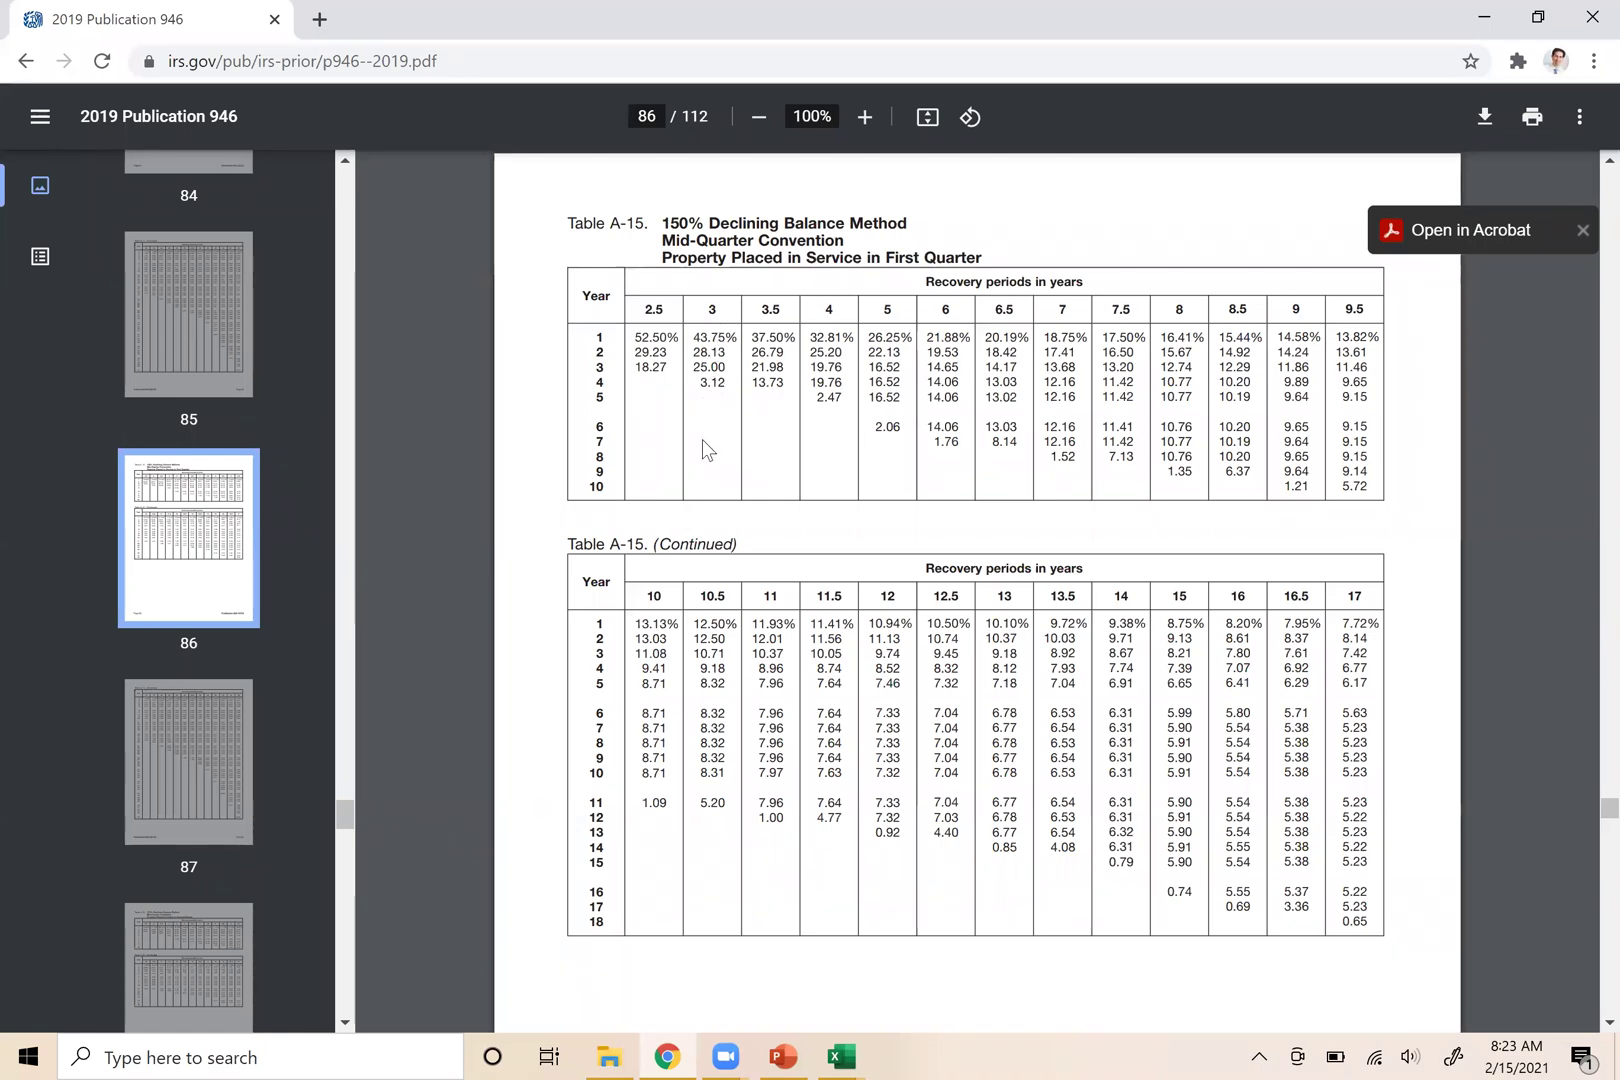
pyautogui.hotkey('alt', 'Tab')
pyautogui.write('43.75')
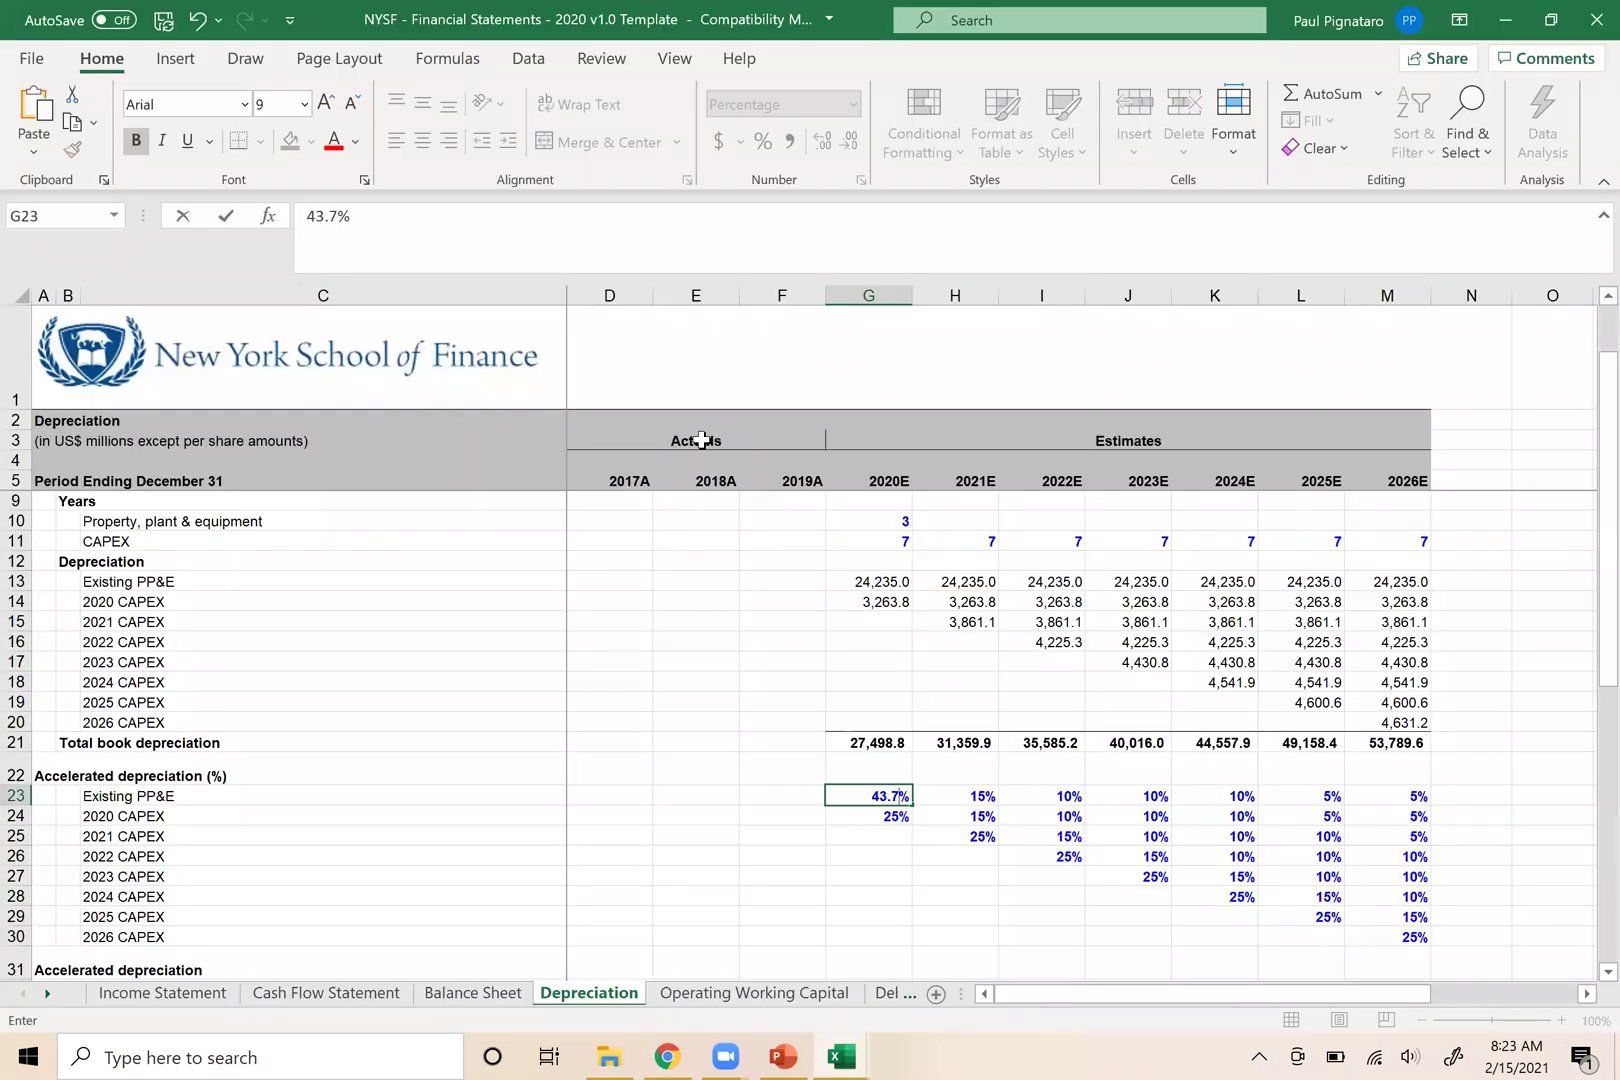
pyautogui.press('Return')
pyautogui.press('Up')
pyautogui.press('Right')
# Using the IRS 3-year column, set Existing PP&E's accelerated depreciation percentages to 28.13% for 2021E and 35% for 2022E
pyautogui.hotkey('alt', 'Tab')
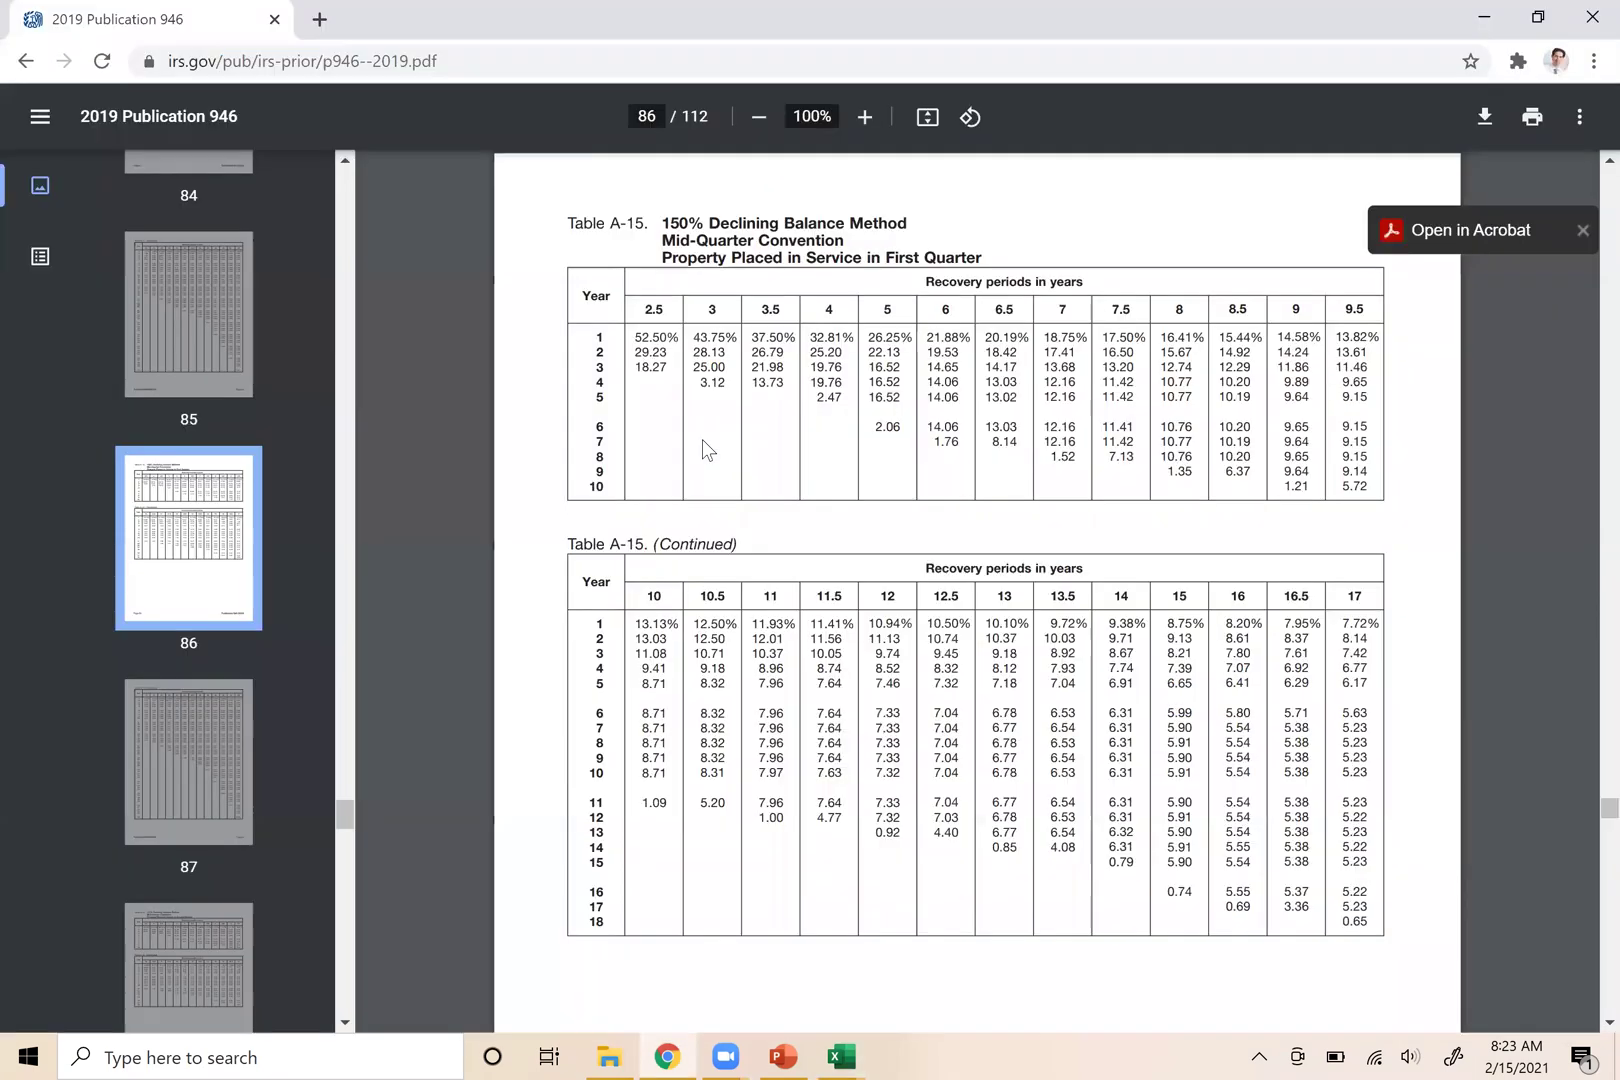
pyautogui.hotkey('alt', 'Tab')
pyautogui.write('28.13')
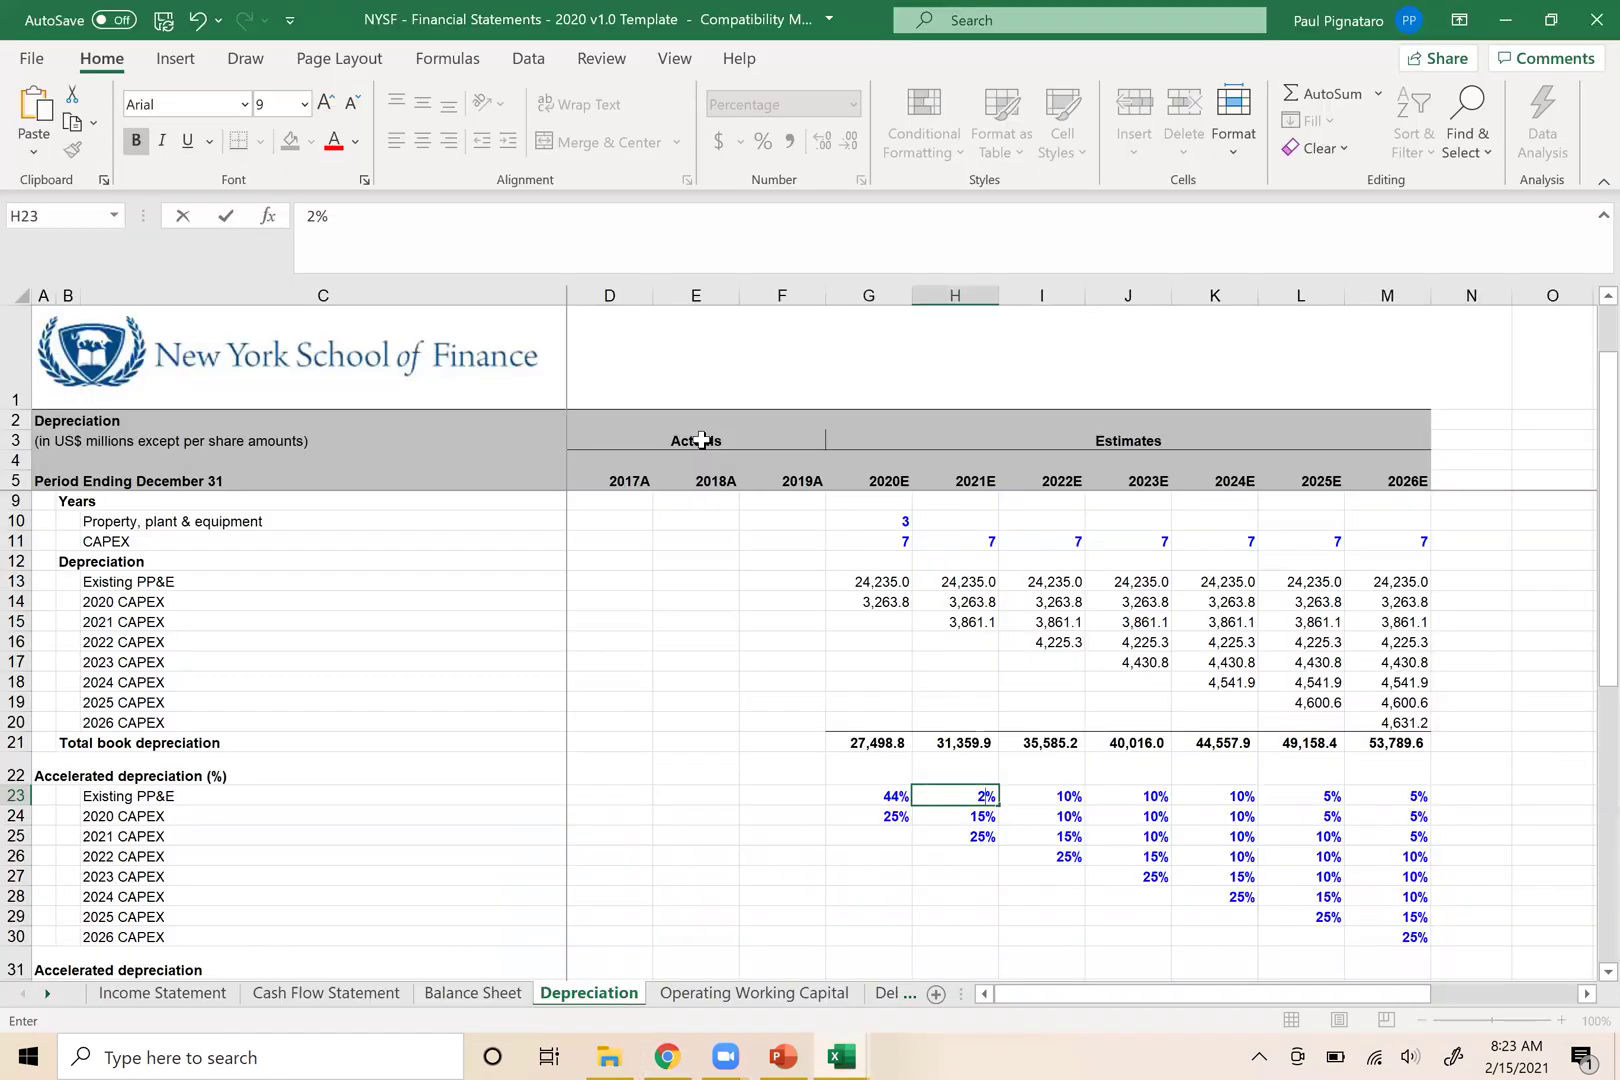
pyautogui.press('Tab')
pyautogui.hotkey('alt', 'Tab')
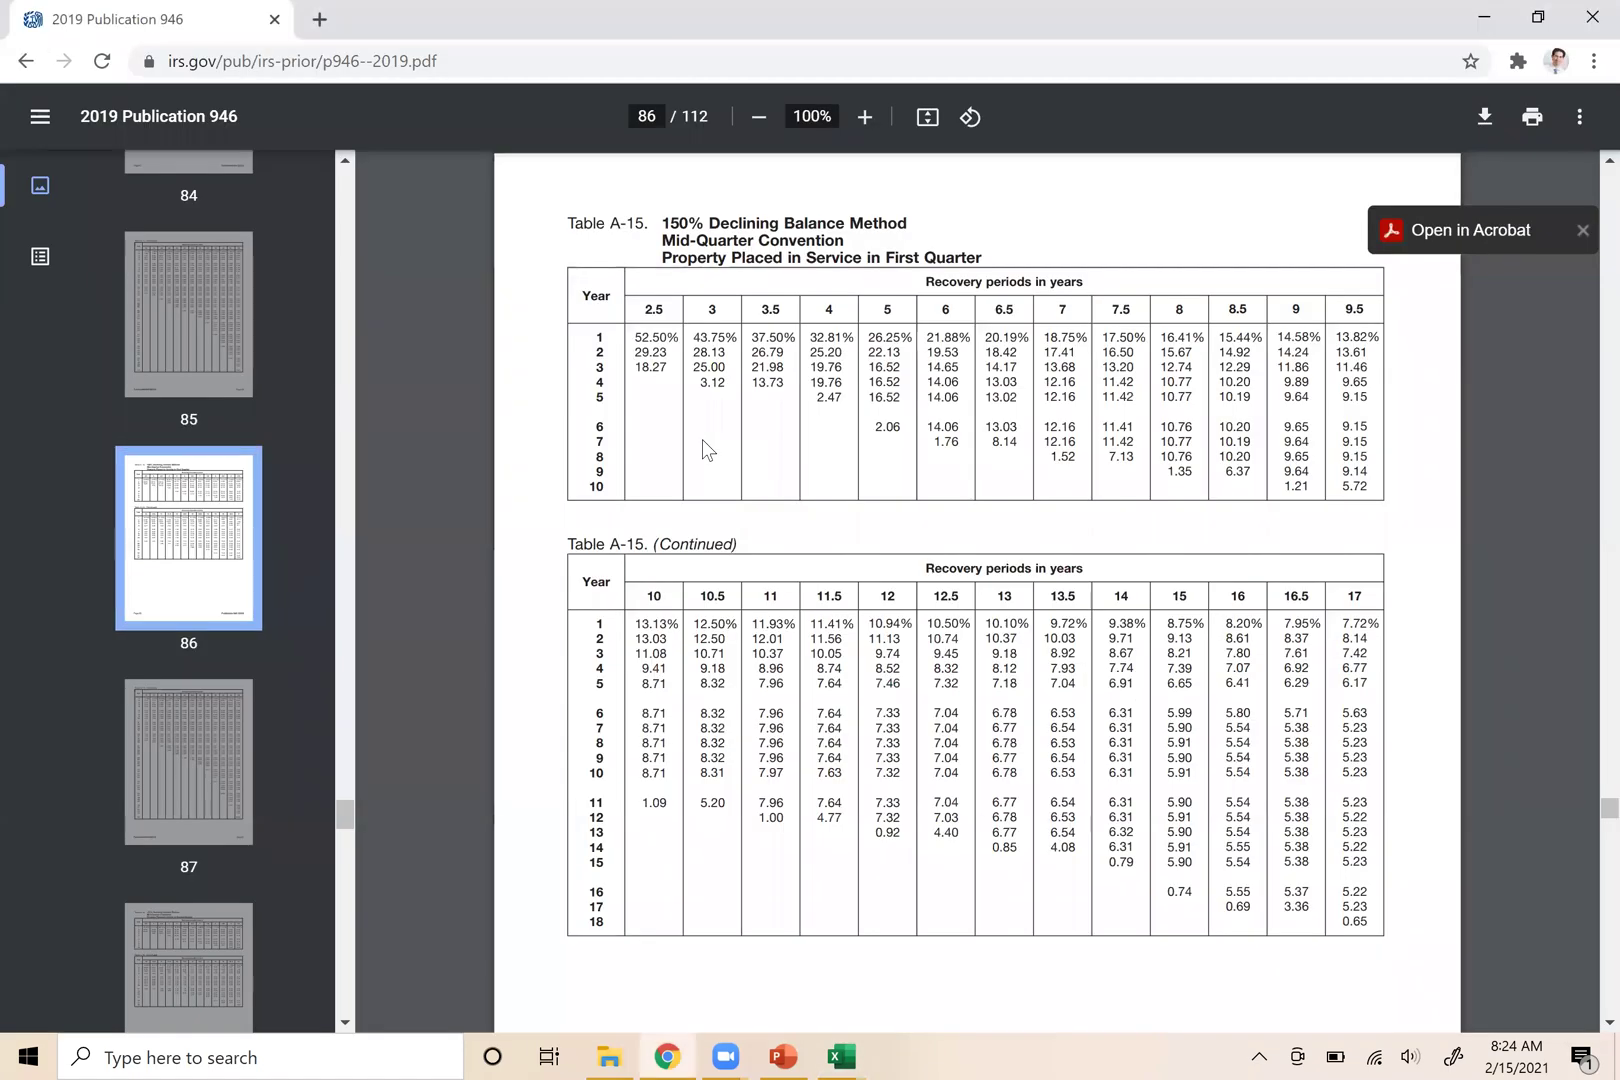
pyautogui.hotkey('alt', 'Tab')
pyautogui.write('25')
pyautogui.press('Tab')
# Set Existing PP&E's accelerated depreciation percentage to 3.12% for 2023E and 0% for 2024E through 2026E
pyautogui.hotkey('alt', 'Tab')
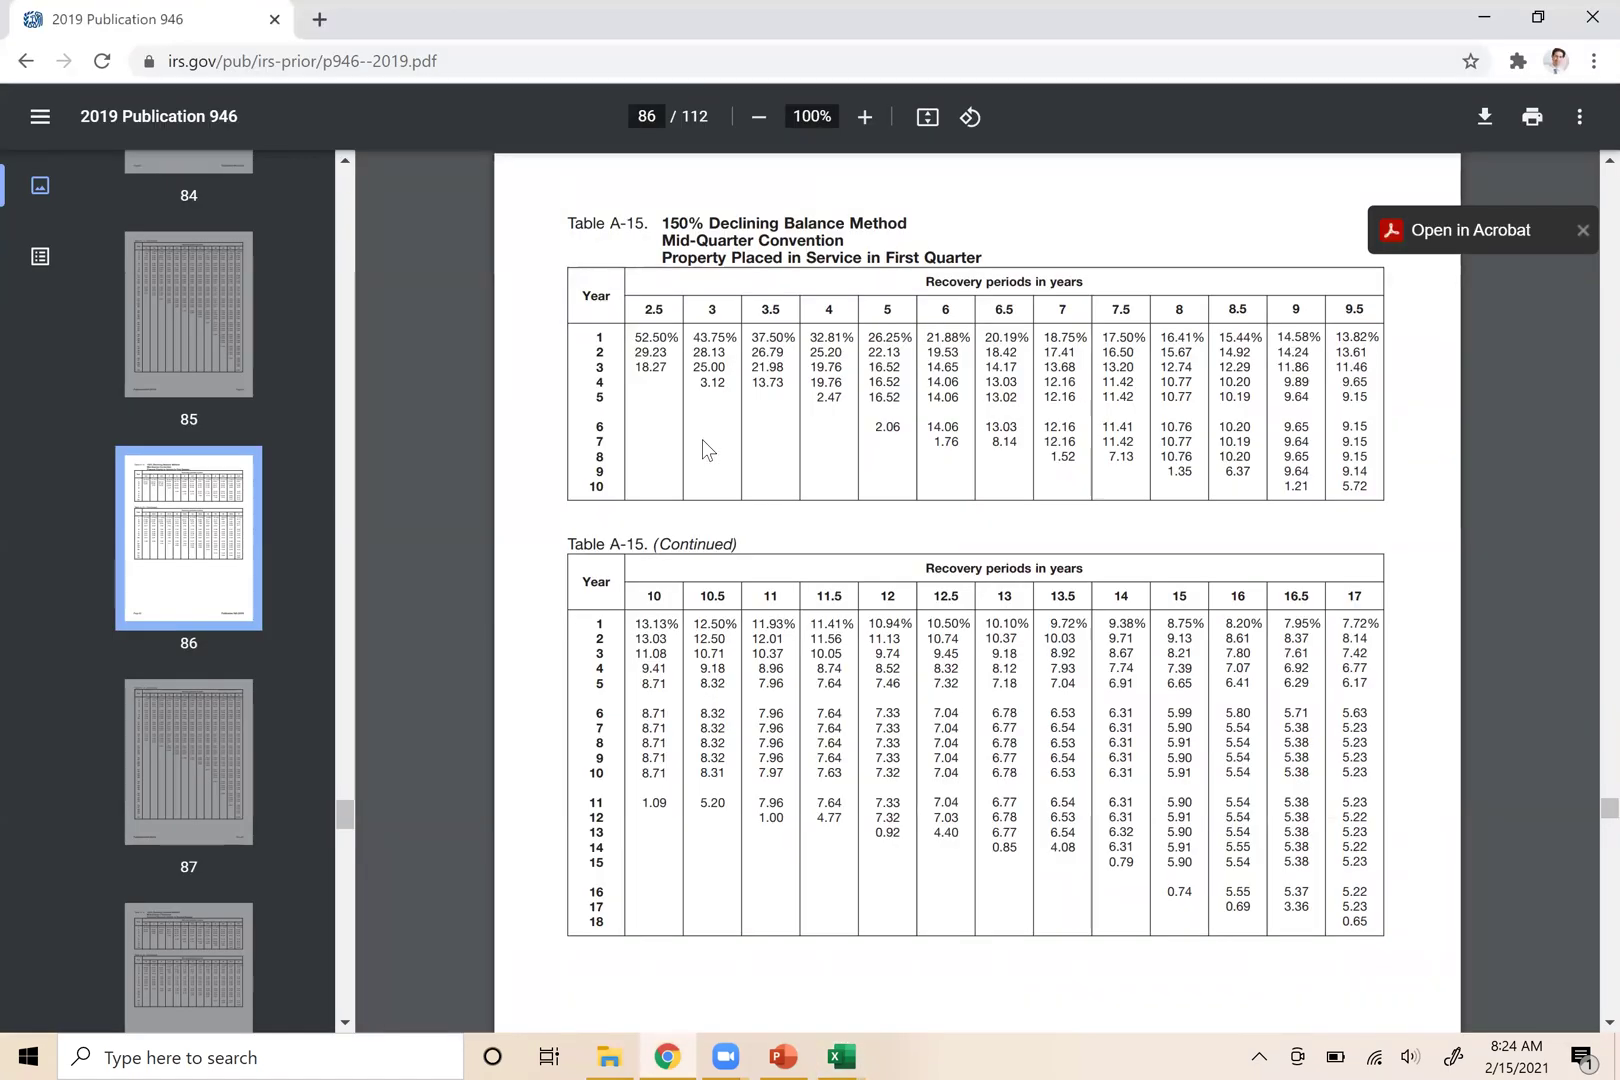
pyautogui.hotkey('alt', 'Tab')
pyautogui.write('3')
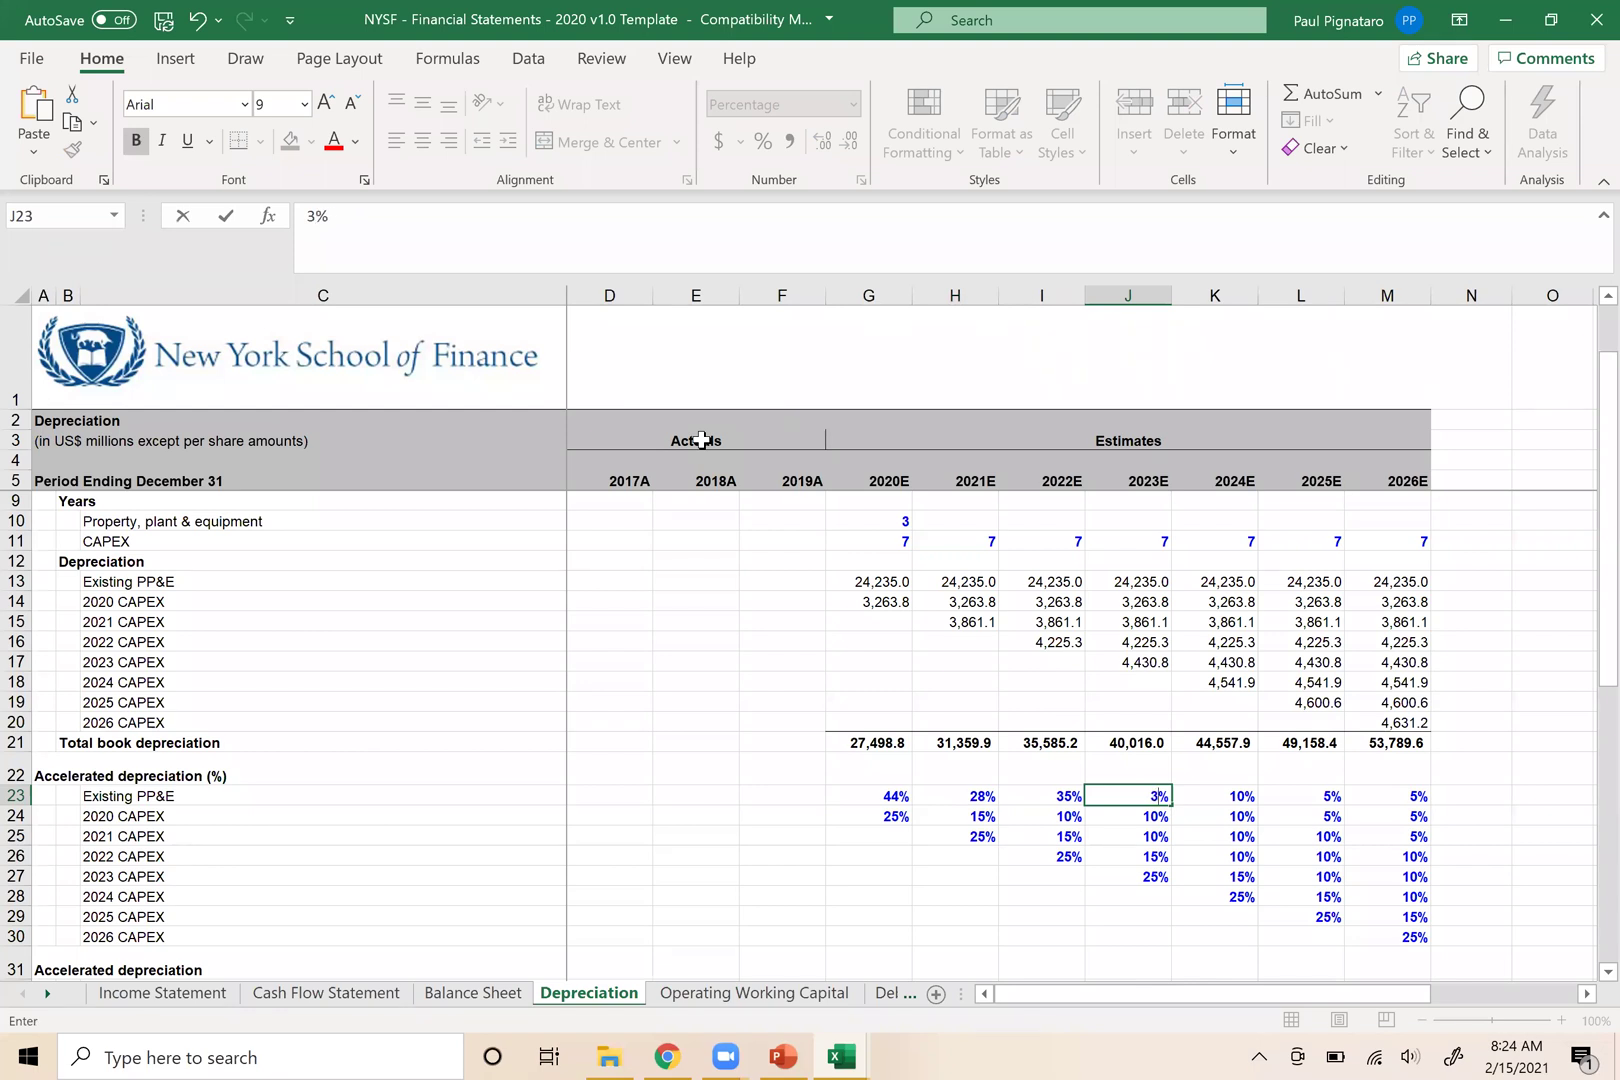
pyautogui.press('Tab')
pyautogui.write('0')
pyautogui.press('Tab')
pyautogui.write('0')
pyautogui.press('Tab')
pyautogui.write('0')
# Format the Existing PP&E accelerated depreciation percentages from 2020E to 2026E with two decimal places
pyautogui.press('Left')
pyautogui.press('Left')
pyautogui.press('Left')
pyautogui.press('Left')
pyautogui.press('Left')
pyautogui.press('Left')
pyautogui.hotkey('shift', 'Right')
pyautogui.hotkey('shift', 'Right')
pyautogui.hotkey('shift', 'Right')
pyautogui.hotkey('shift', 'Right')
pyautogui.hotkey('shift', 'Right')
pyautogui.hotkey('shift', 'Right')
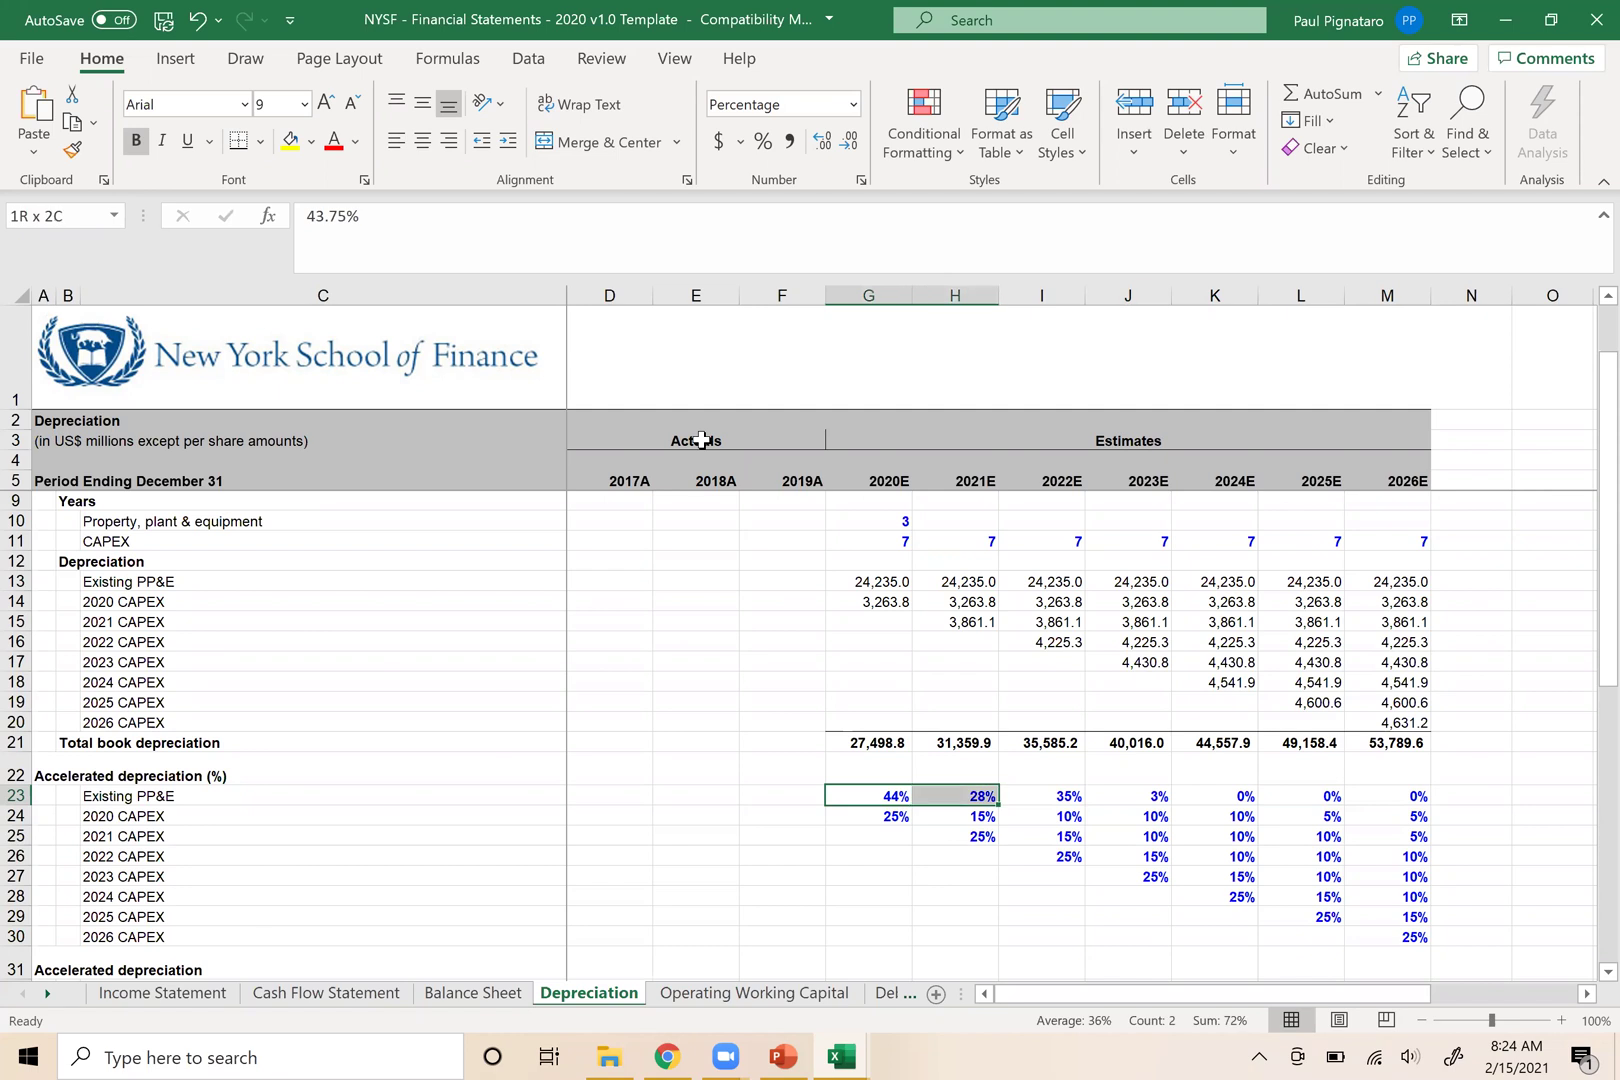
pyautogui.click(821, 141)
pyautogui.click(821, 141)
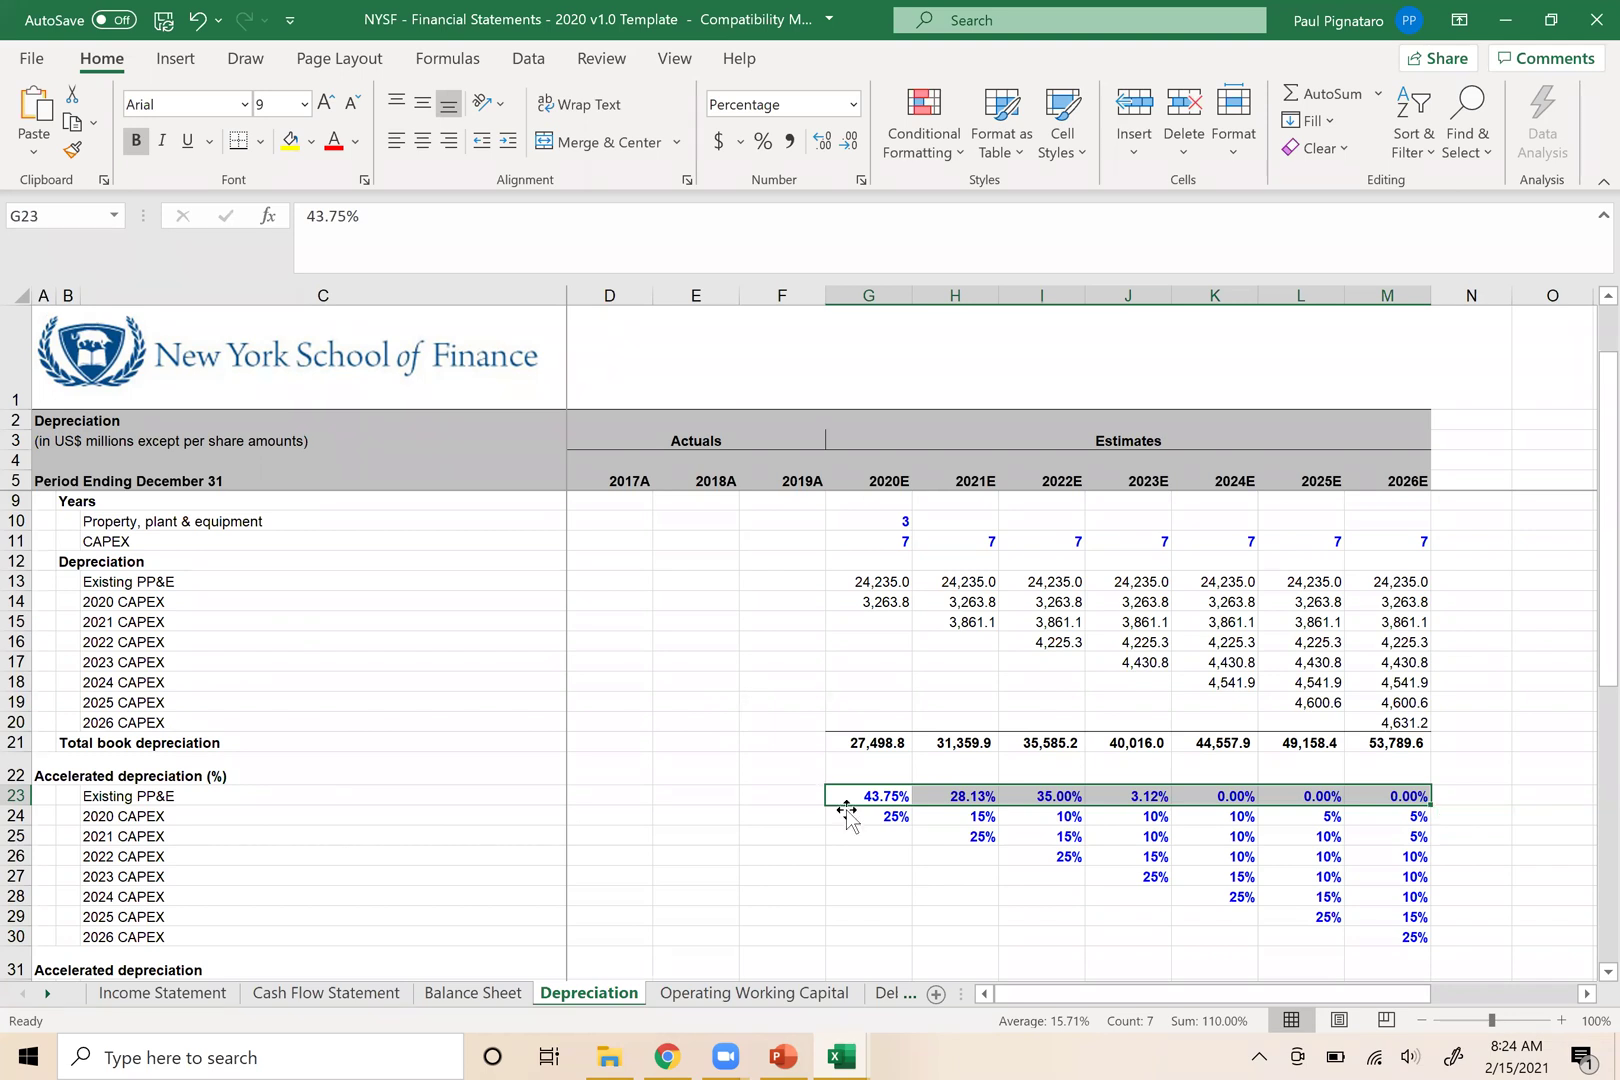
# Look up the first-year rate in the IRS 7-year column and enter 18.75% as the 2020E percentage for 2020 CAPEX
pyautogui.click(878, 816)
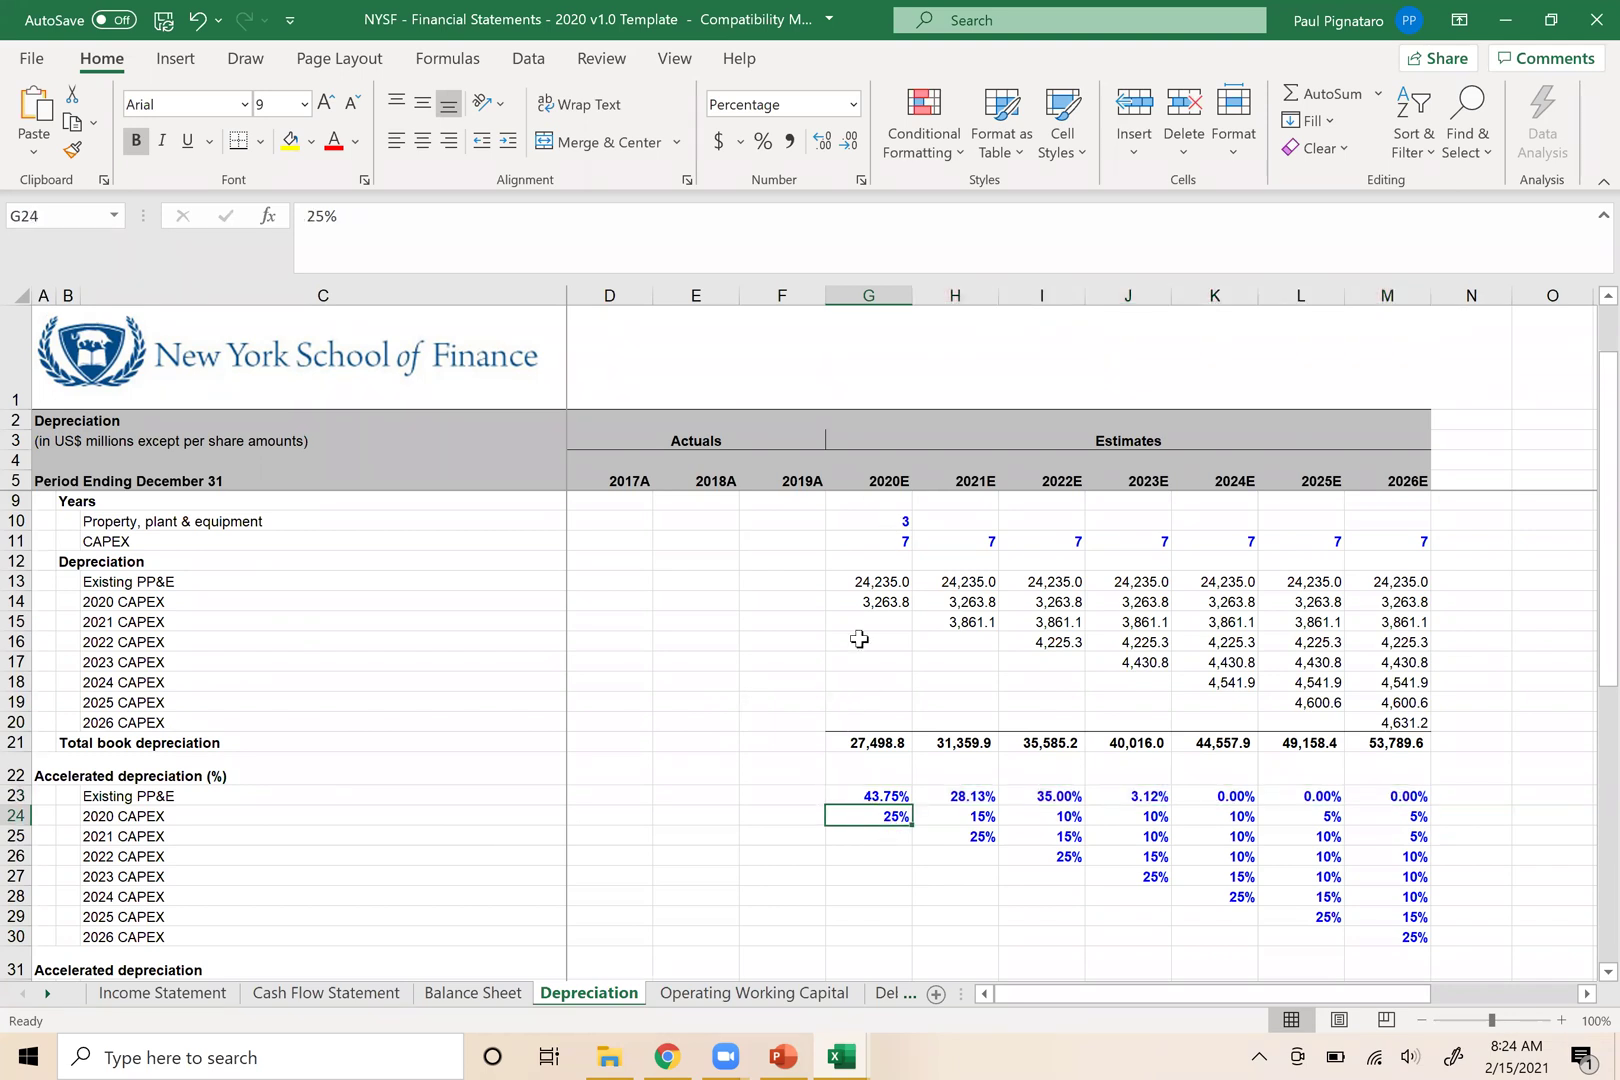
pyautogui.hotkey('alt', 'Tab')
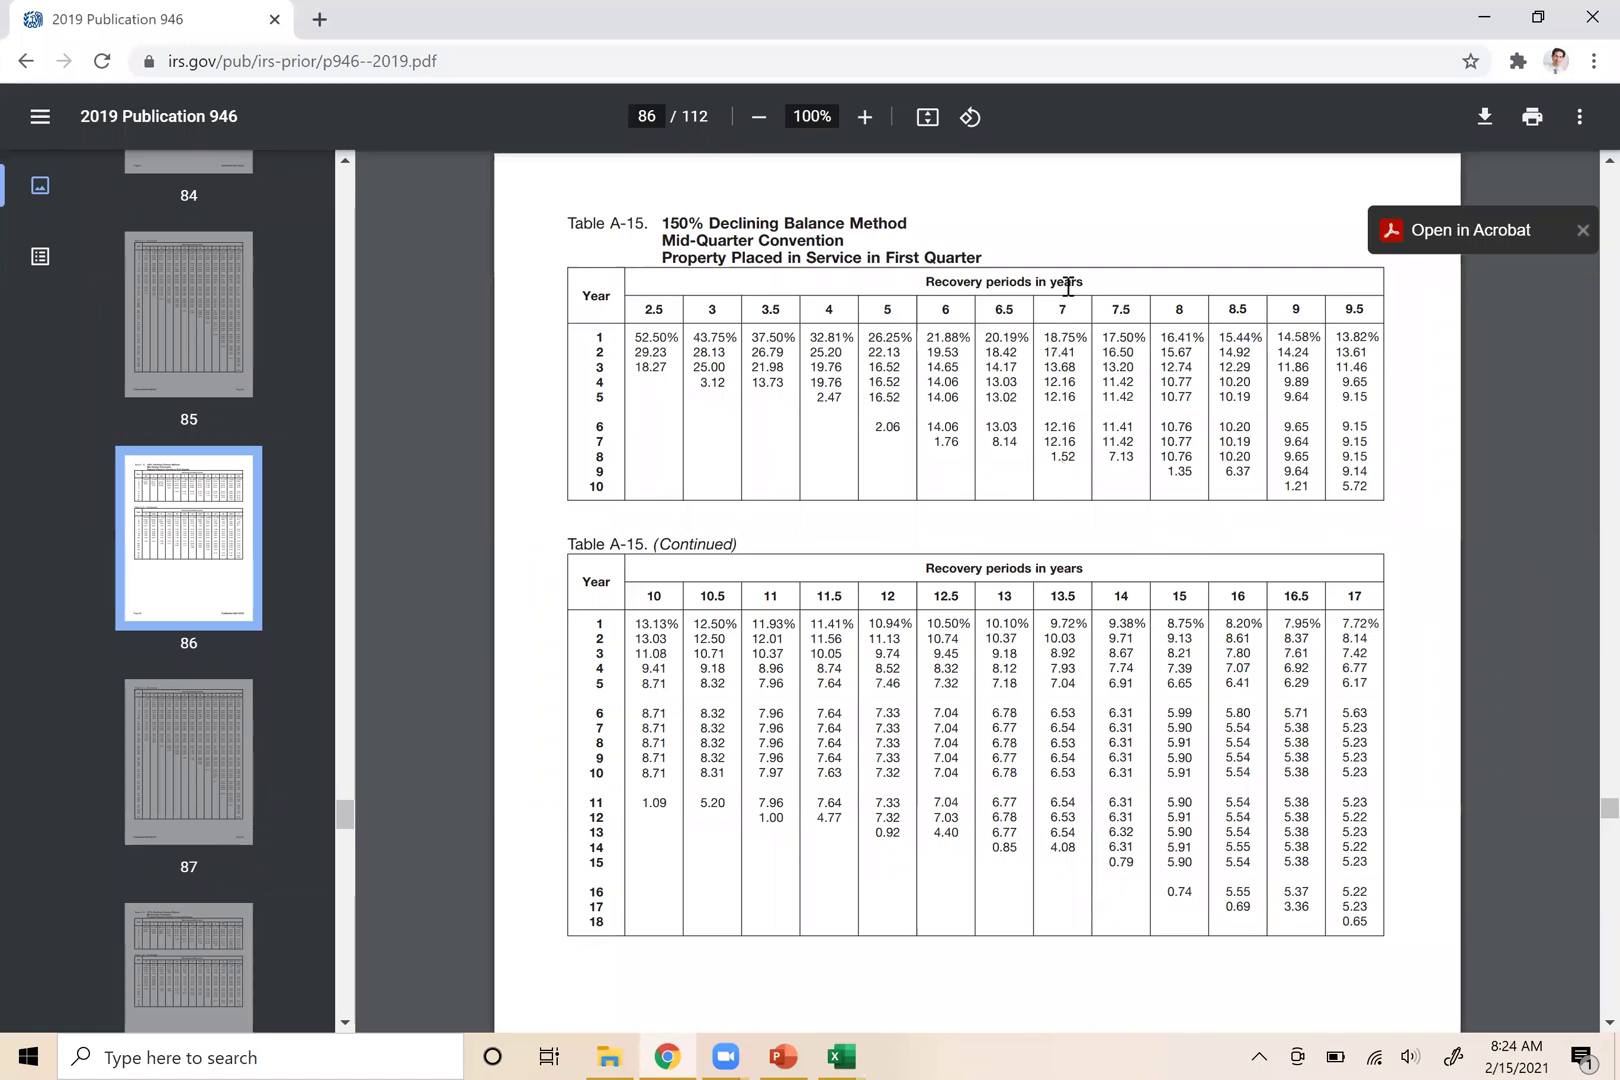
pyautogui.hotkey('alt', 'Tab')
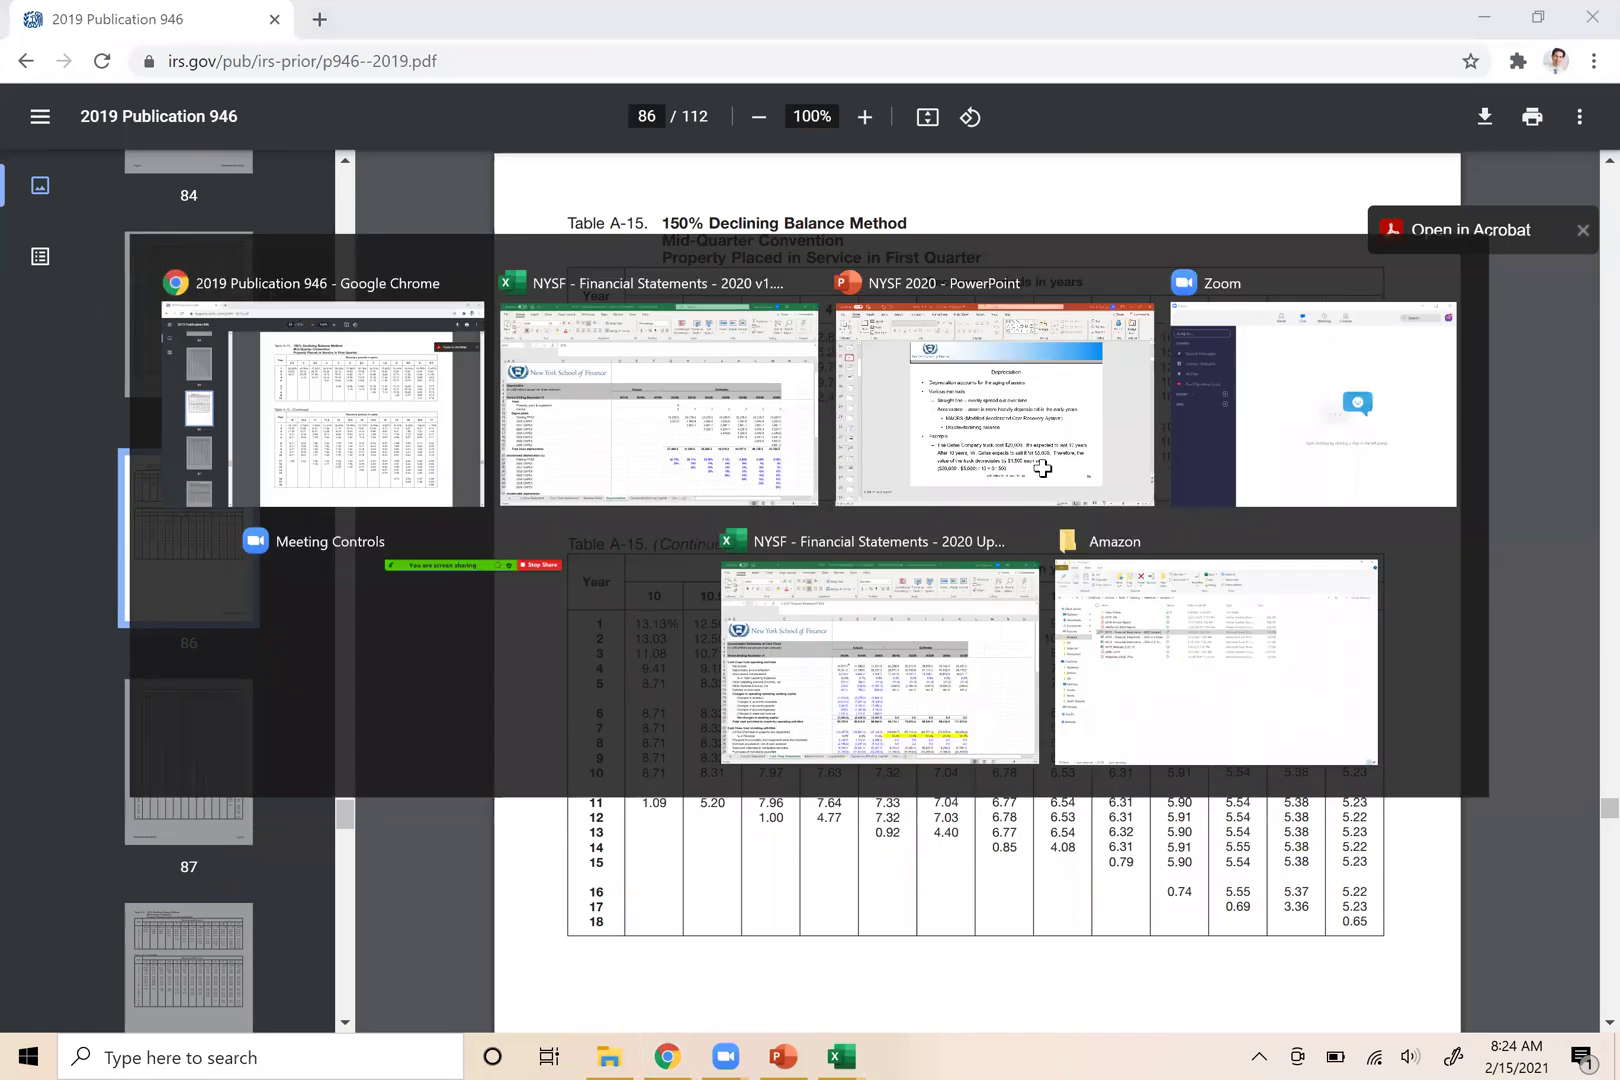
pyautogui.write('18.7')
pyautogui.write('5')
pyautogui.press('Right')
pyautogui.press('Left')
pyautogui.write('18.75')
pyautogui.press('Return')
pyautogui.press('Up')
# Copy the Existing PP&E accelerated percentages and their formatting into the 2020 CAPEX row from 2020E to 2026E
pyautogui.press('Up')
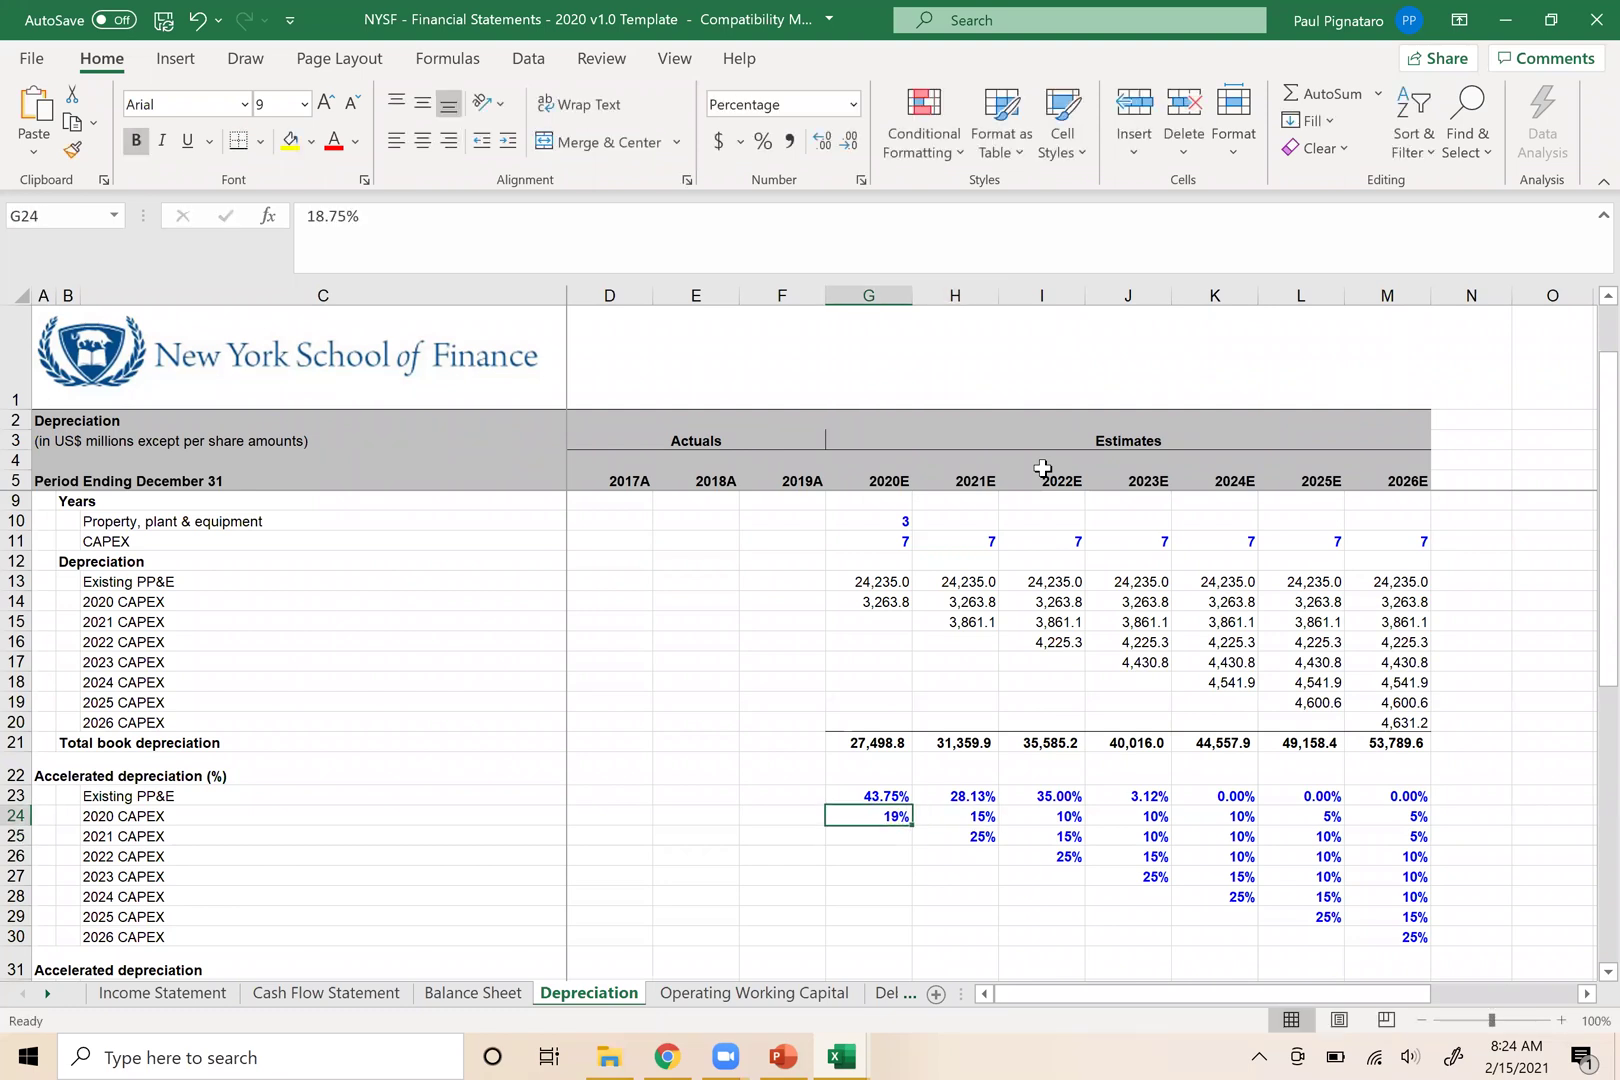
pyautogui.hotkey('shift', 'Right')
pyautogui.hotkey('shift', 'Right')
pyautogui.hotkey('shift', 'Right')
pyautogui.hotkey('shift', 'Right')
pyautogui.hotkey('shift', 'Right')
pyautogui.hotkey('shift', 'Right')
pyautogui.hotkey('ctrl', 'c')
pyautogui.press('Down')
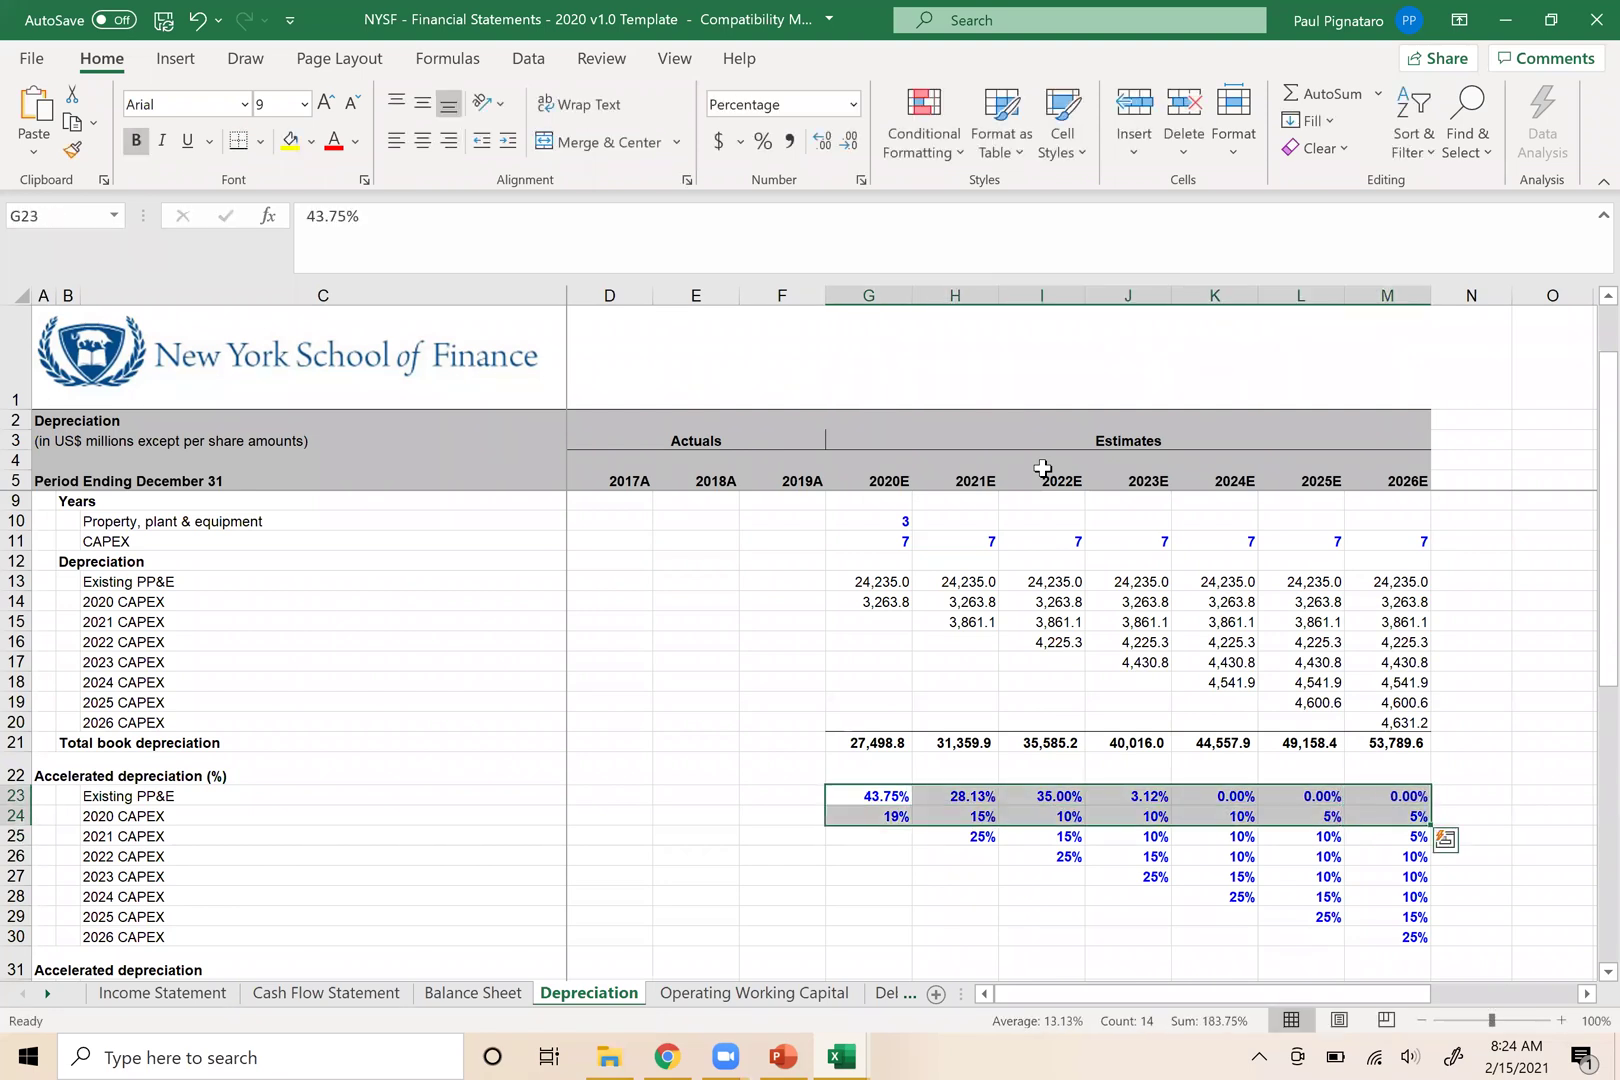
pyautogui.press('Return')
# Using the IRS 7-year column, set the 2020 CAPEX percentages to 18.75% for 2020E, 17.41% for 2021E and 13.68% for 2022E
pyautogui.write('18.75')
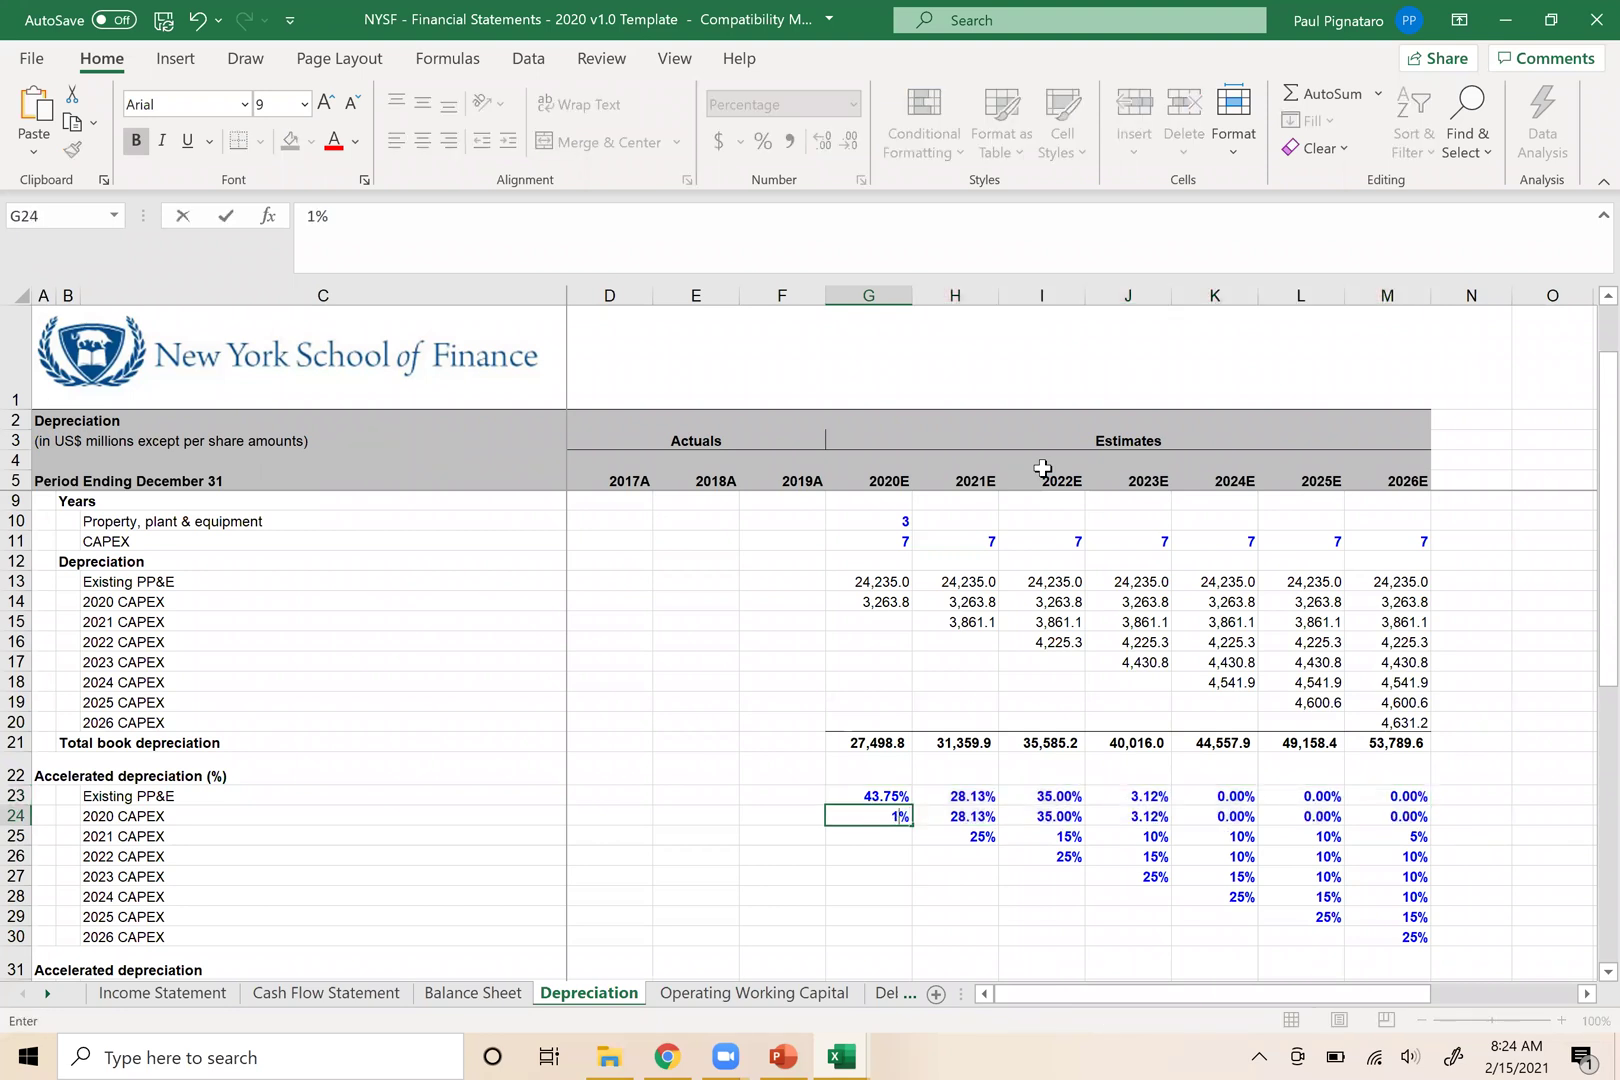
pyautogui.press('Right')
pyautogui.hotkey('alt', 'Tab')
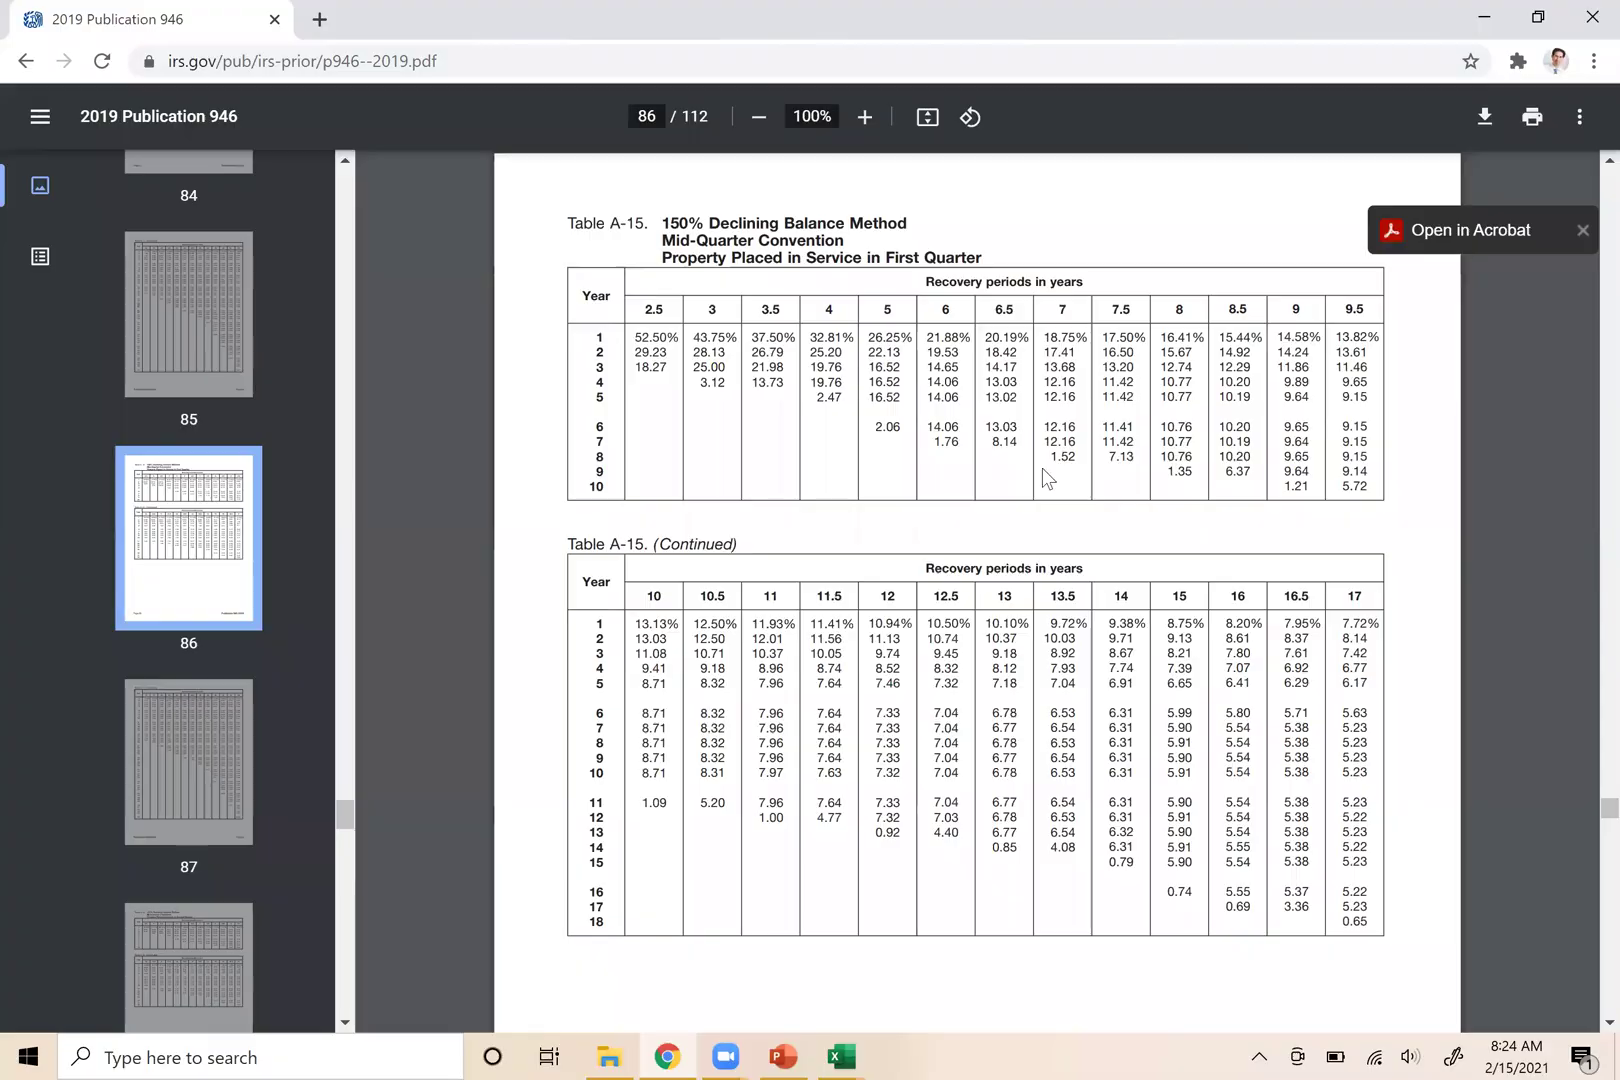
pyautogui.hotkey('alt', 'Tab')
pyautogui.write('17.41')
pyautogui.press('Right')
pyautogui.hotkey('alt', 'Tab')
pyautogui.hotkey('alt', 'Tab')
pyautogui.write('13.68')
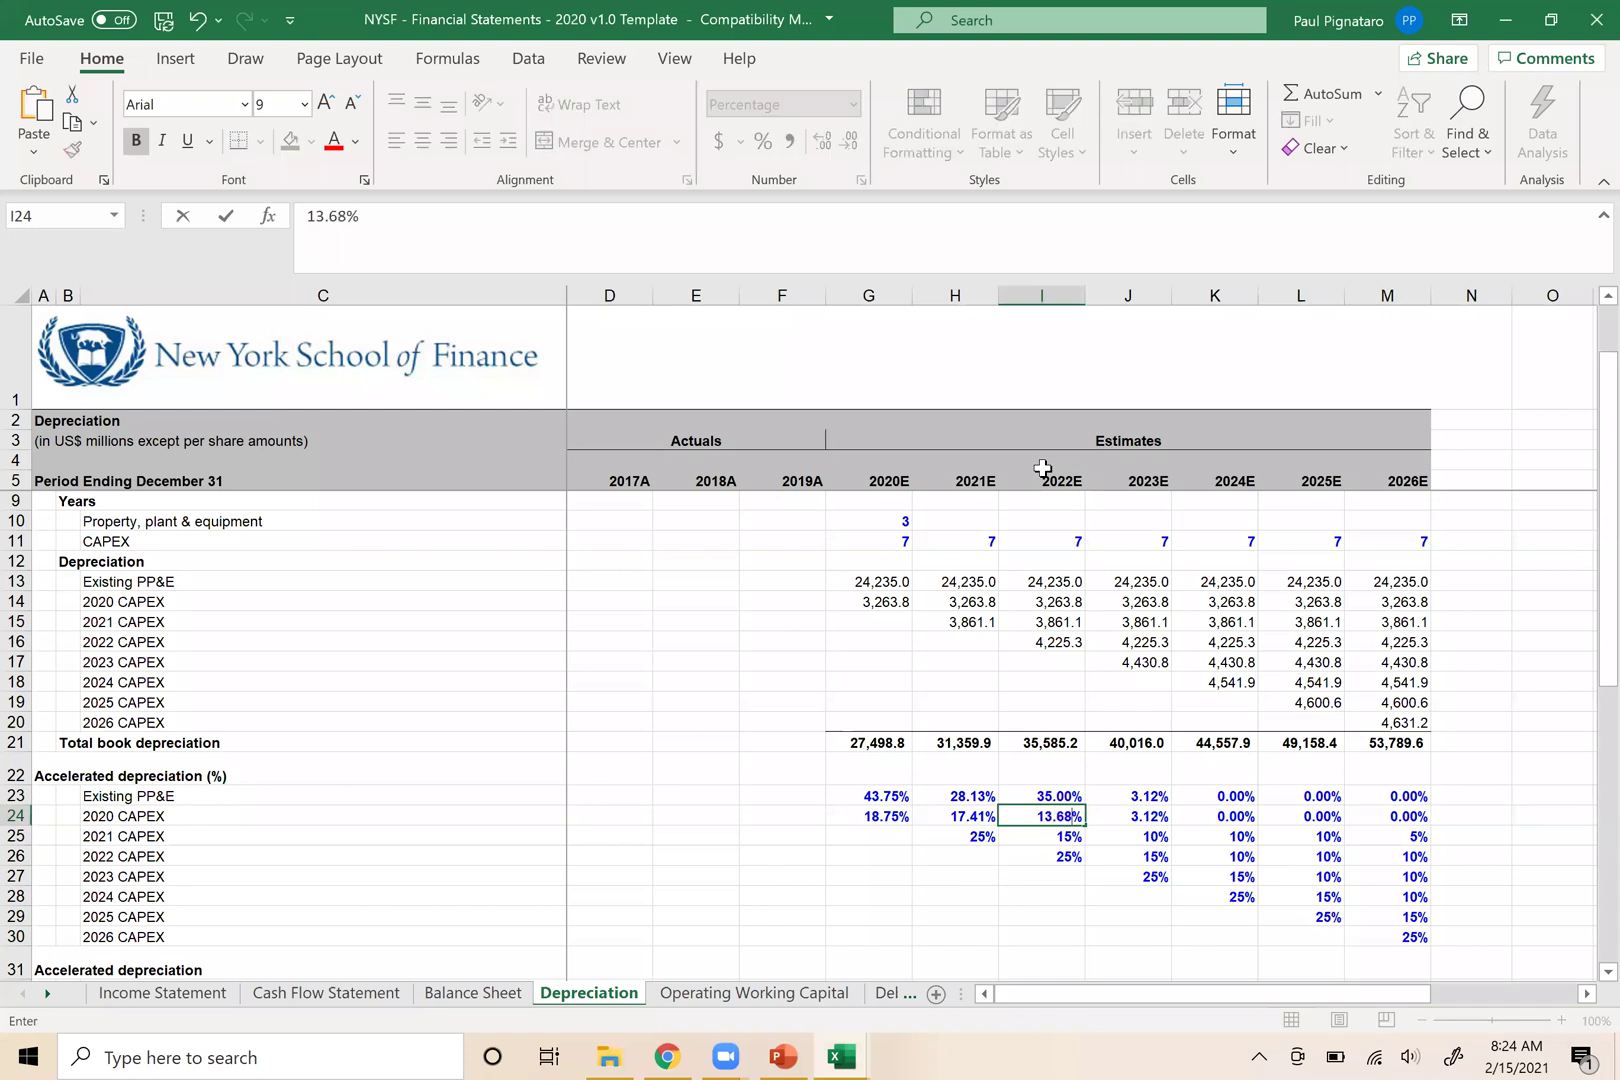
pyautogui.press('Right')
# Set the 2020 CAPEX percentage for 2023E to 12.16% and fill it across through 2026E
pyautogui.hotkey('alt', 'Tab')
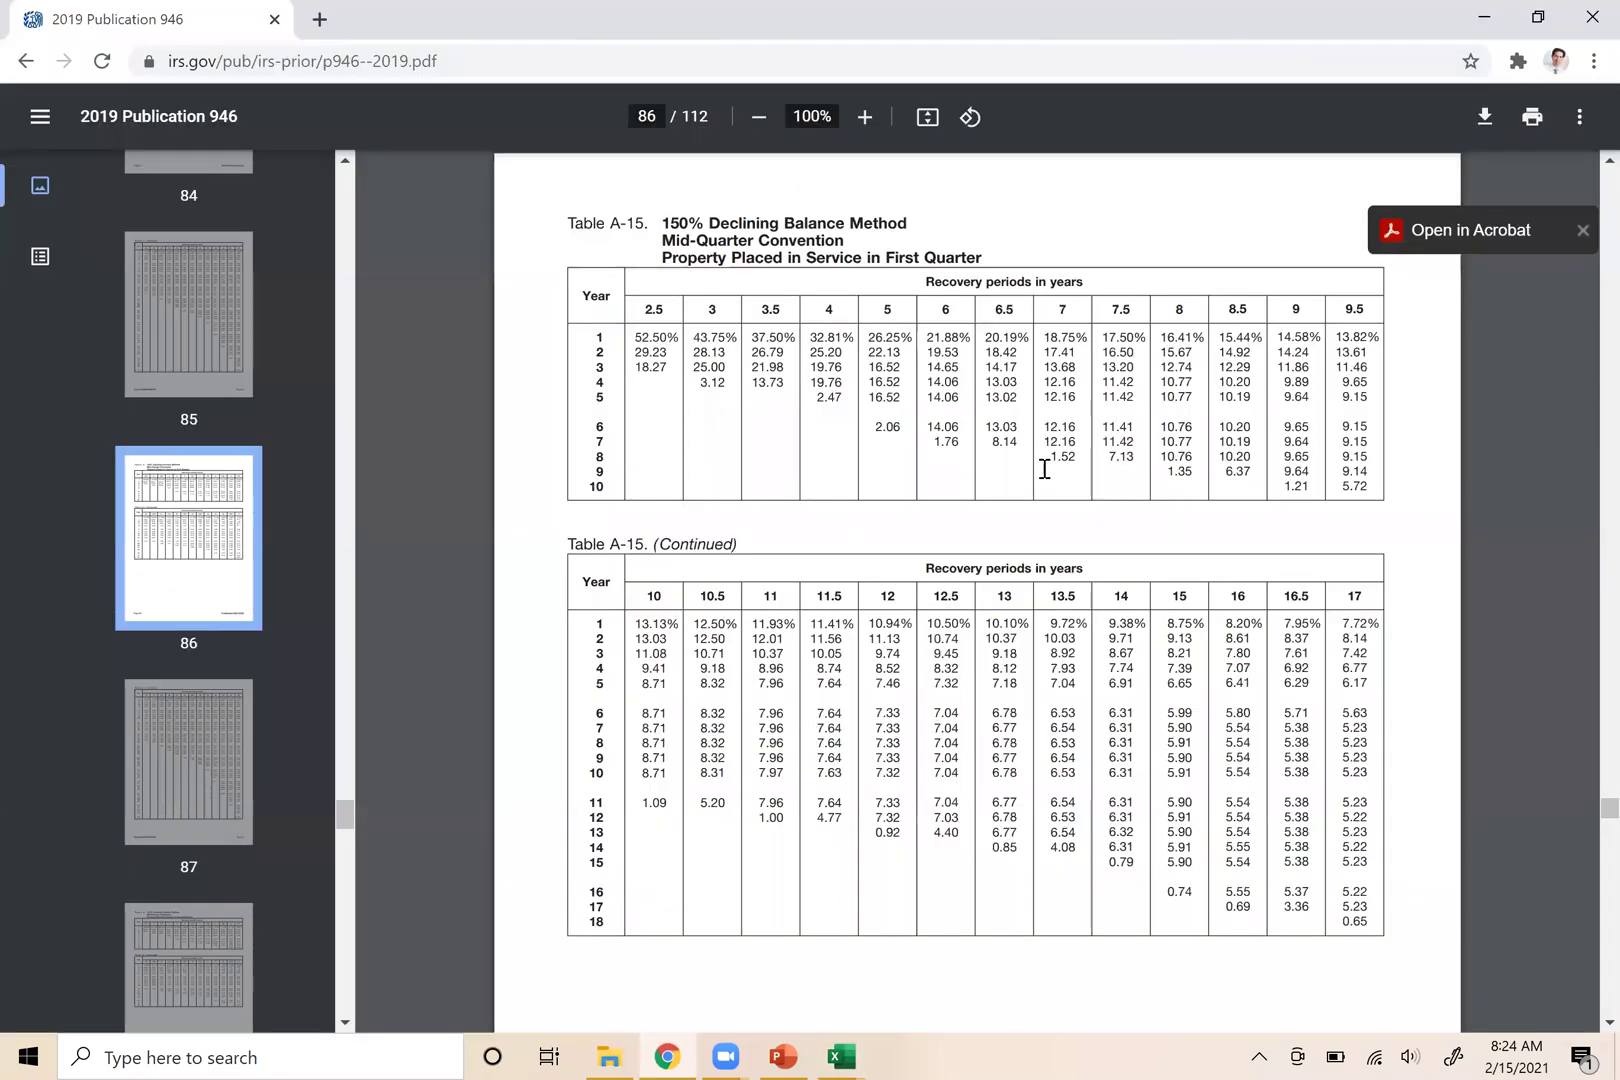
pyautogui.hotkey('alt', 'Tab')
pyautogui.write('12')
pyautogui.hotkey('alt', 'Tab')
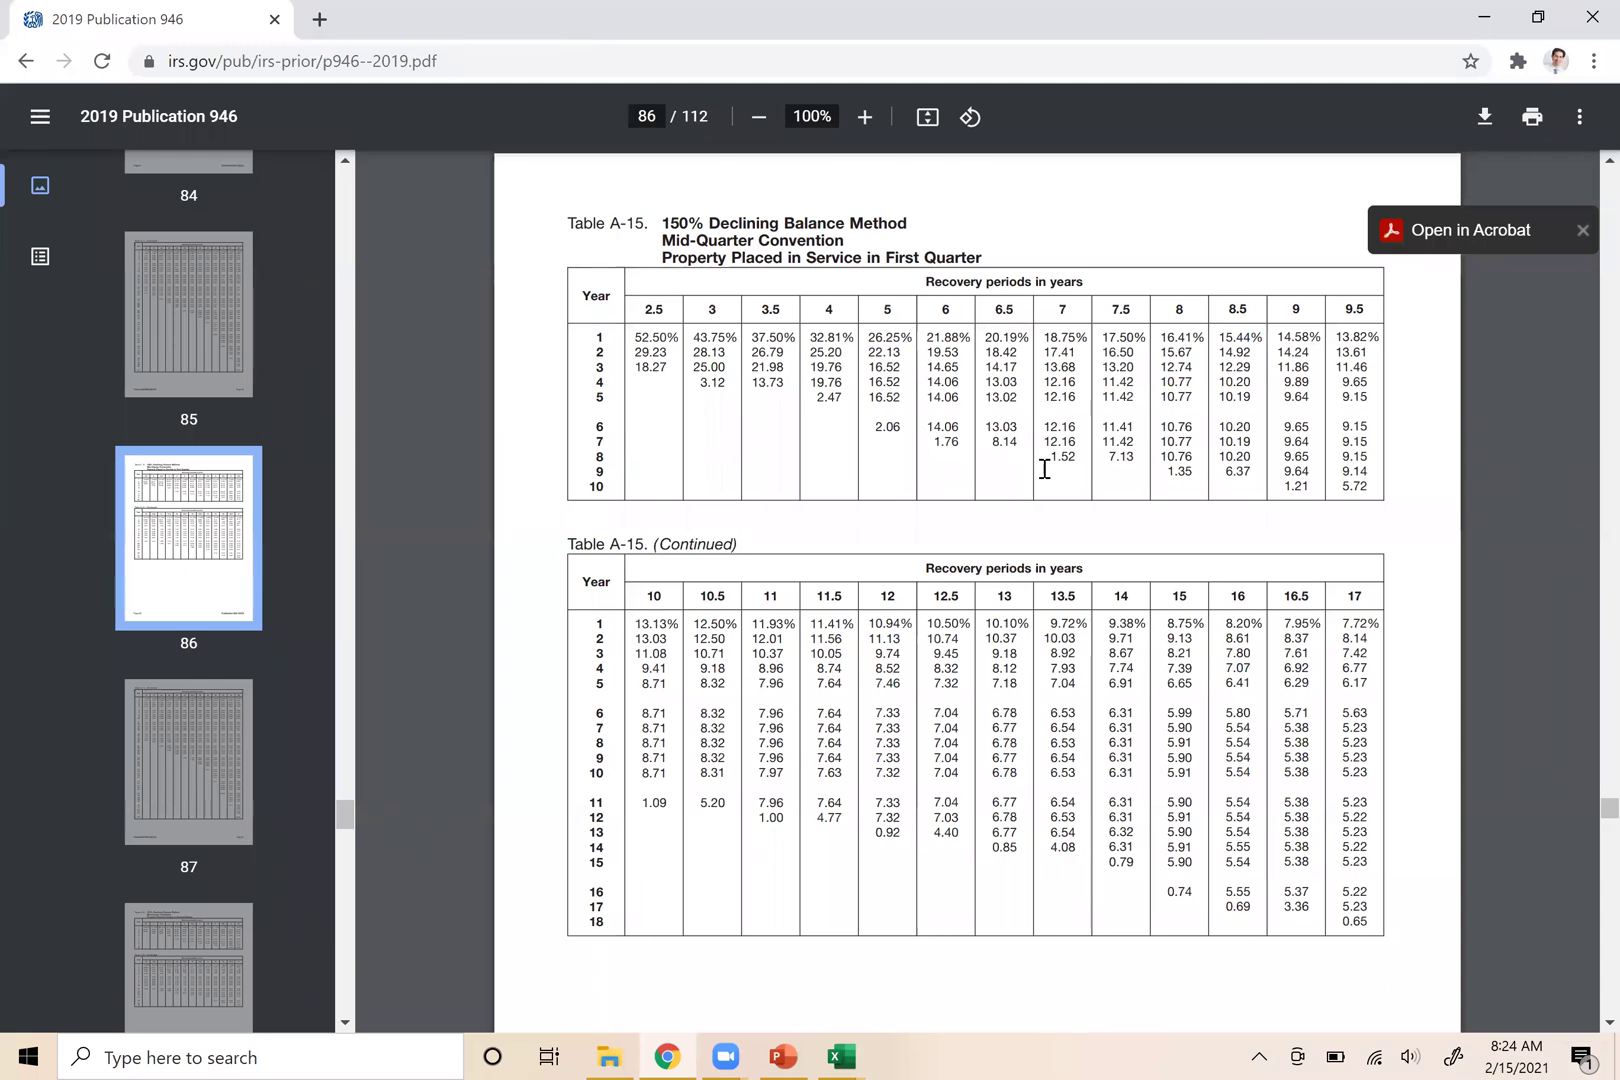
pyautogui.hotkey('alt', 'Tab')
pyautogui.write('.16')
pyautogui.hotkey('shift', 'Right')
pyautogui.hotkey('shift', 'Right')
pyautogui.hotkey('shift', 'Right')
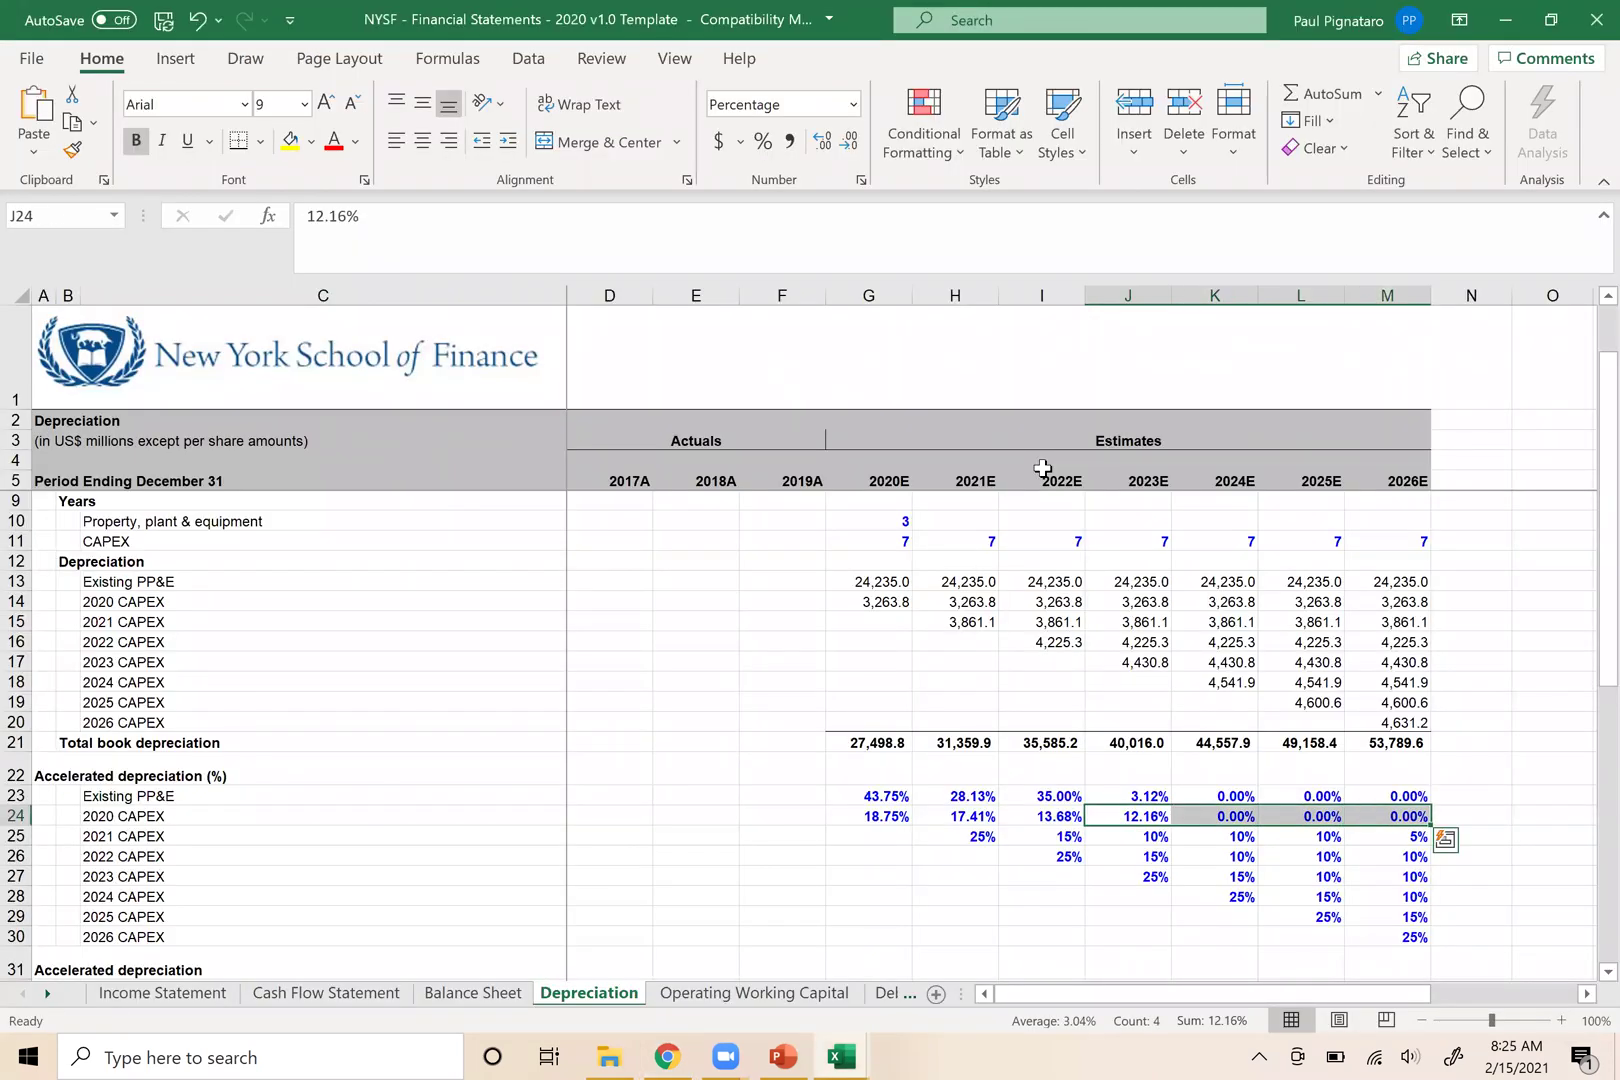
pyautogui.hotkey('ctrl', 'r')
# Examine the accelerated depreciation percentages for Existing PP&E and CAPEX, and highlight the full percentage block from 2020E to 2026E
pyautogui.press('Right')
pyautogui.press('Left')
pyautogui.press('Left')
pyautogui.press('Left')
pyautogui.press('Left')
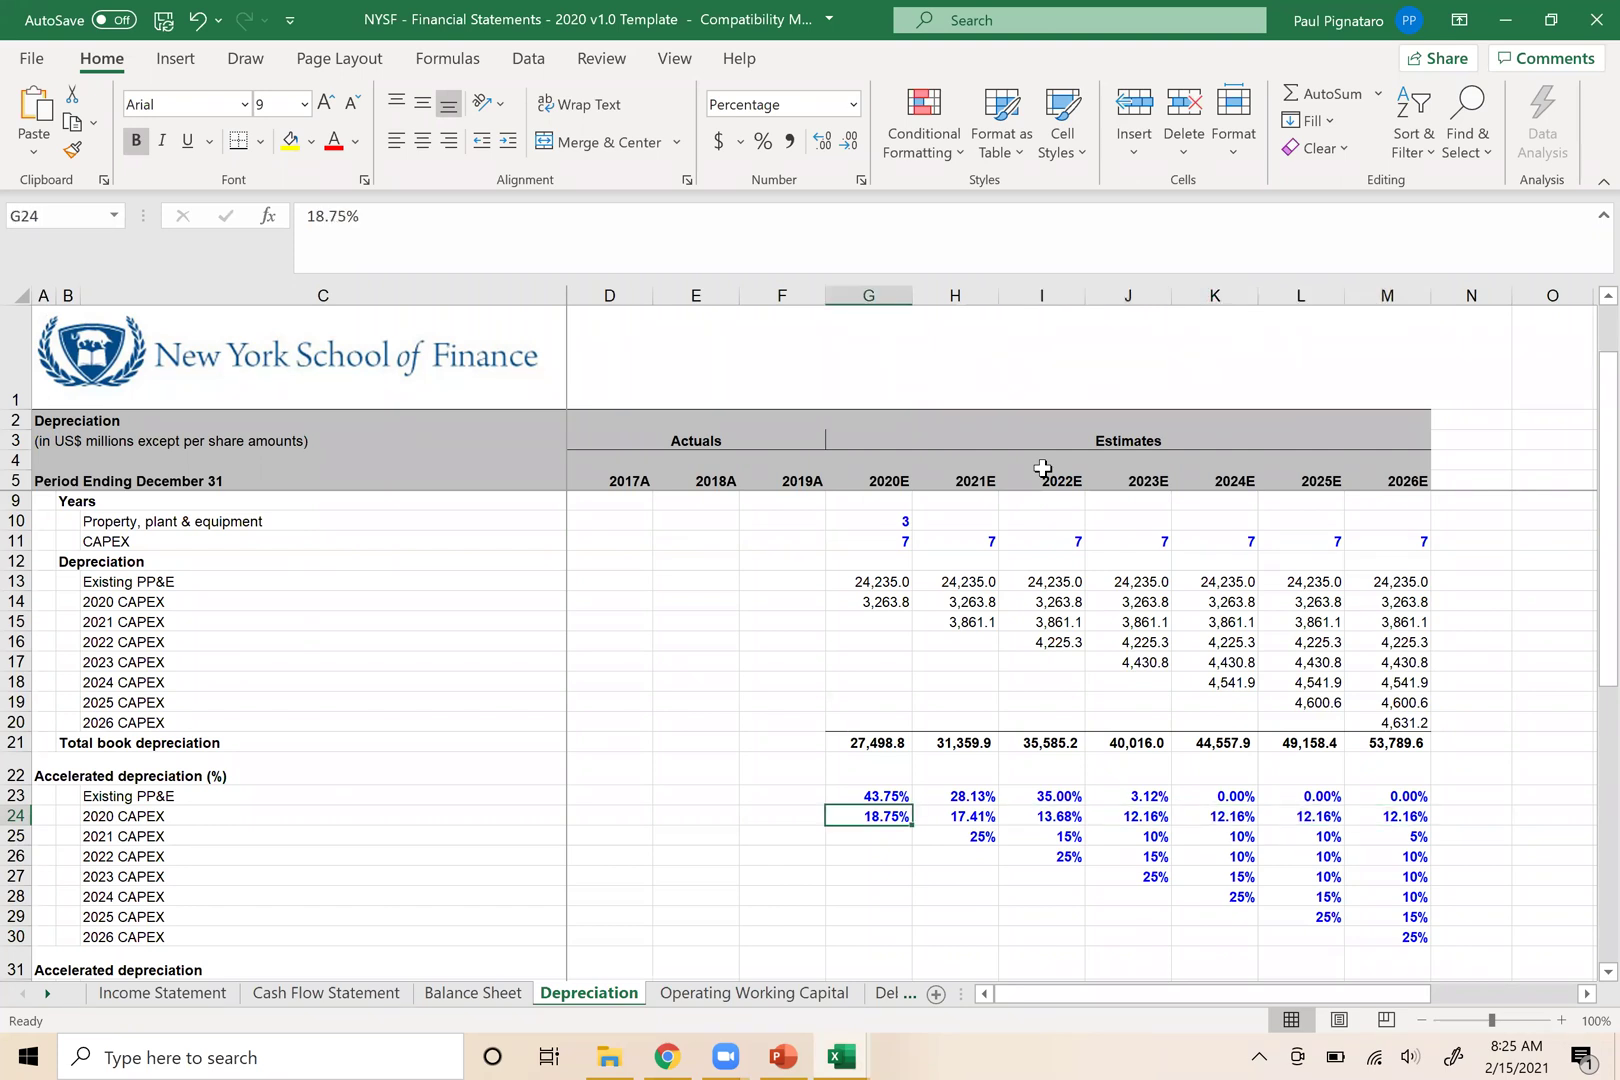
pyautogui.press('Right')
pyautogui.press('Right')
pyautogui.press('Right')
pyautogui.press('Right')
pyautogui.press('Left')
pyautogui.press('Left')
pyautogui.press('Left')
pyautogui.press('Left')
pyautogui.press('Down')
pyautogui.press('Down')
pyautogui.press('Right')
pyautogui.press('Right')
pyautogui.press('Right')
pyautogui.press('Right')
pyautogui.press('Up')
pyautogui.press('Left')
pyautogui.press('Left')
pyautogui.press('Left')
pyautogui.press('Up')
pyautogui.press('Up')
pyautogui.press('Left')
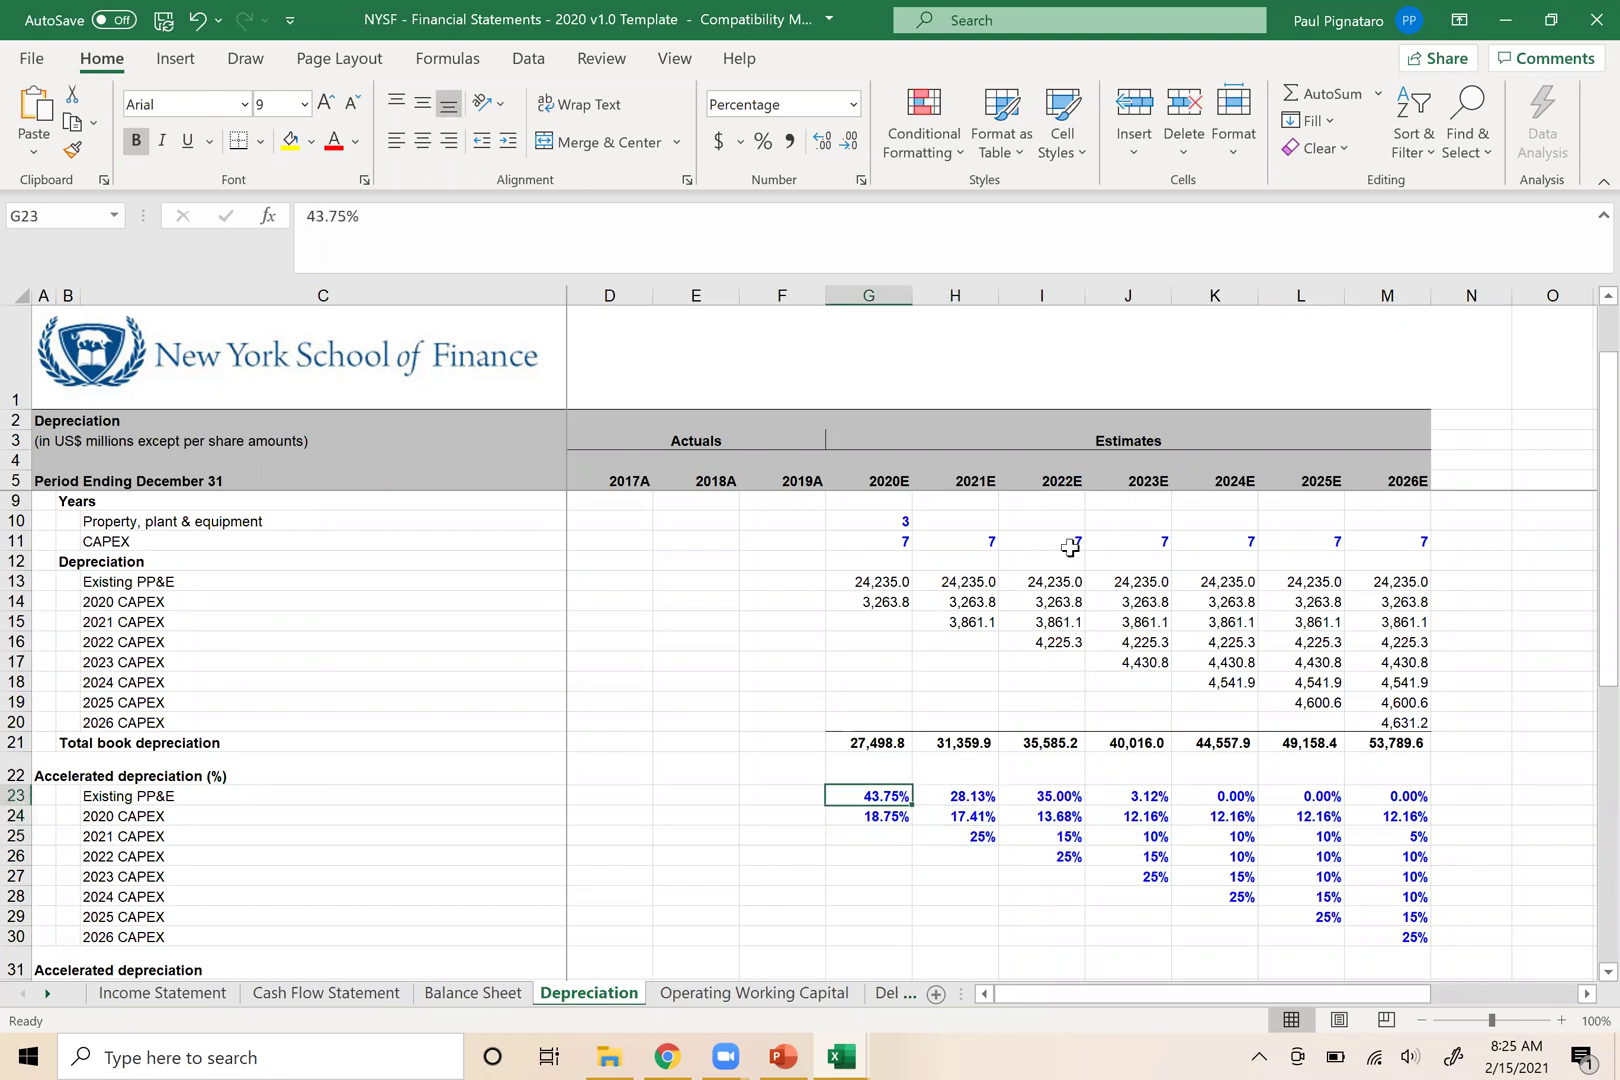
pyautogui.scroll(-2, 826, 705)
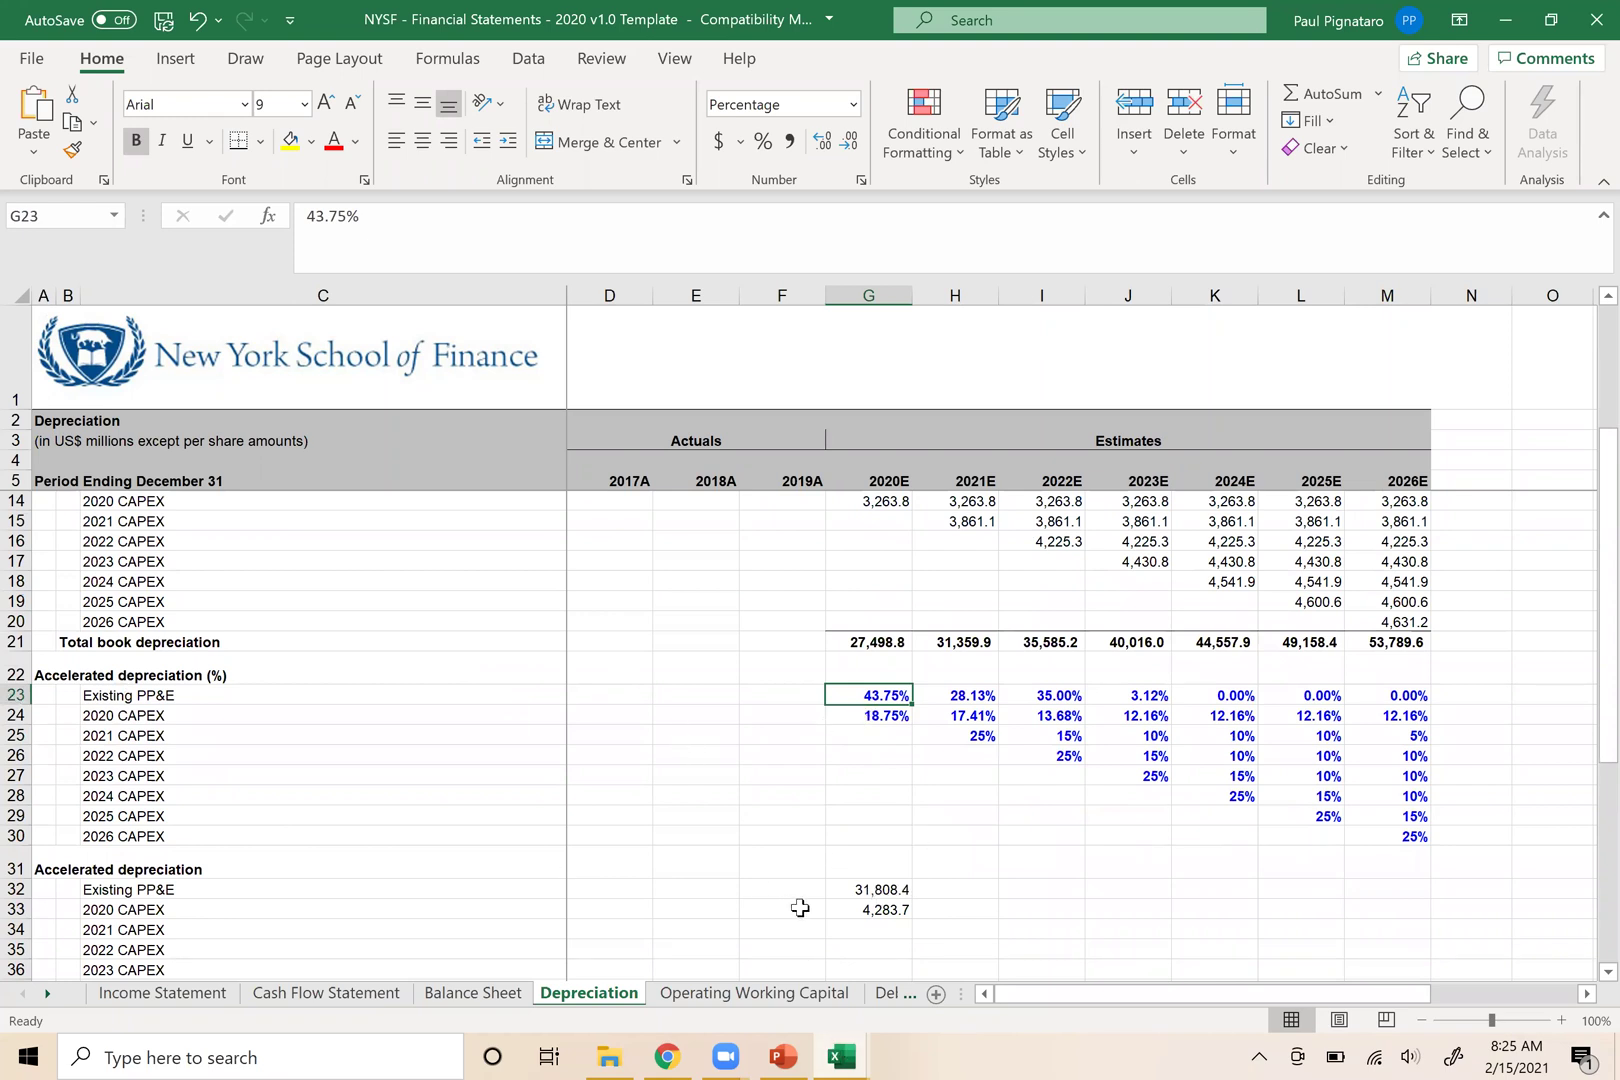
pyautogui.moveTo(872, 695); pyautogui.dragTo(1410, 840)
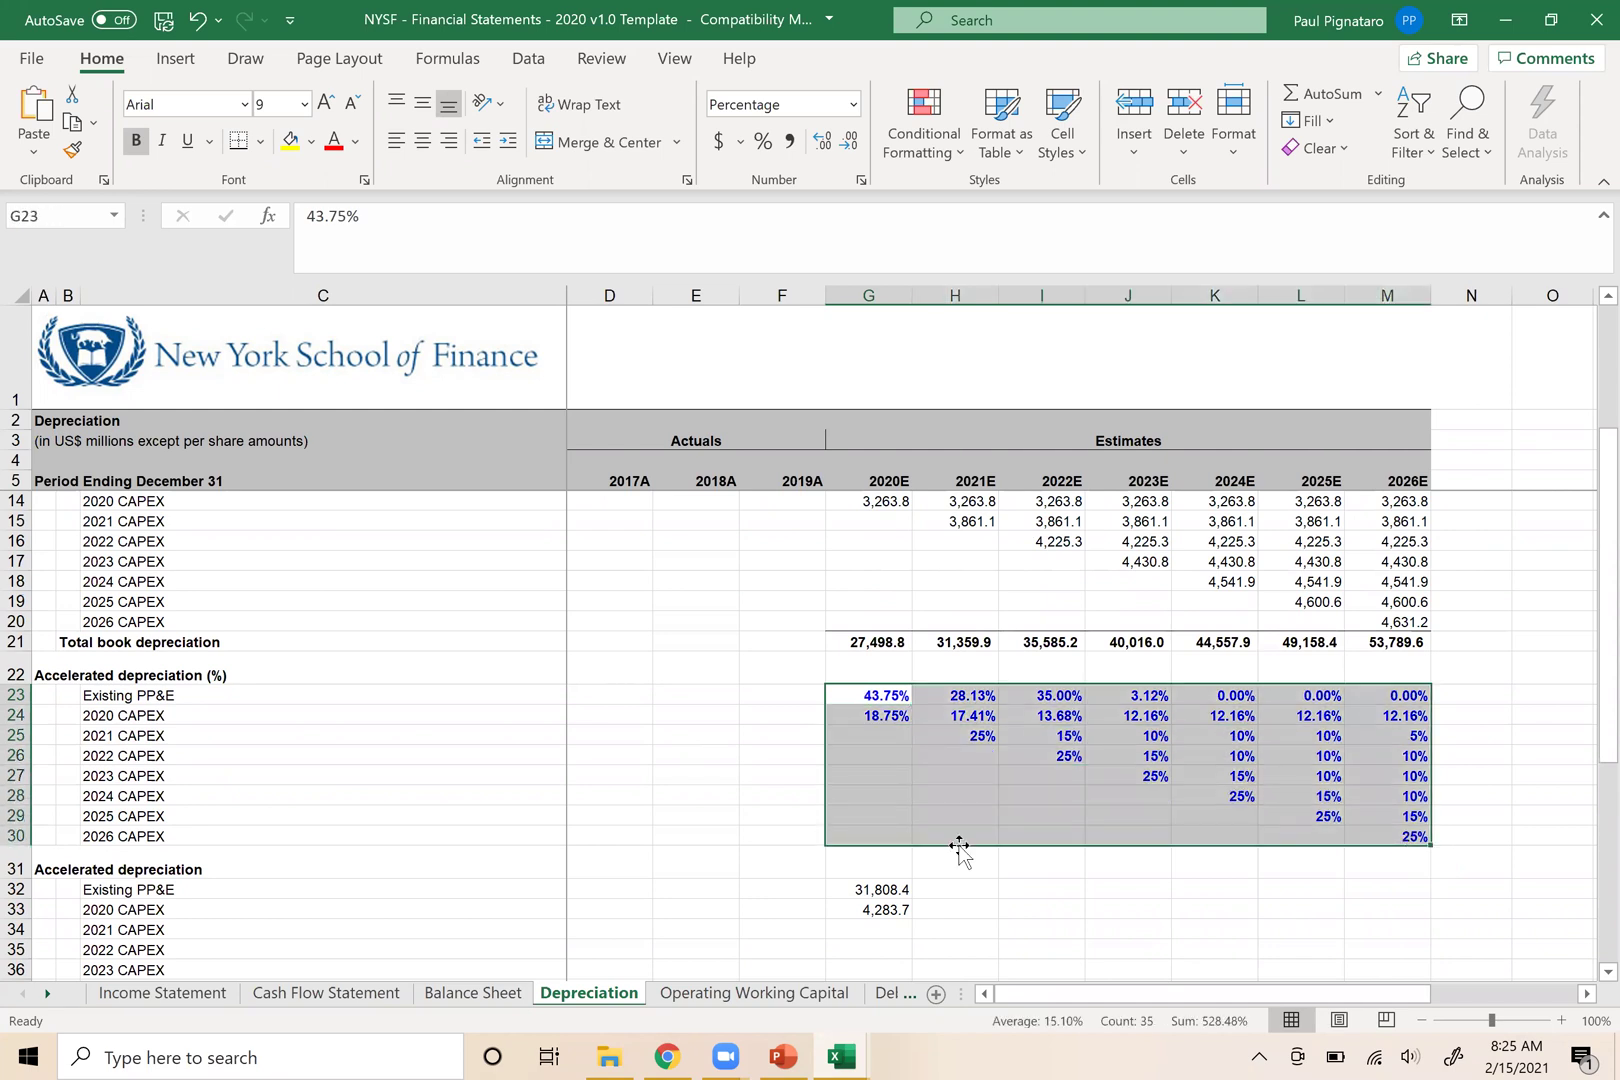
# Calculate 2020E accelerated depreciation for Existing PP&E in G32 with the formula =G6*G23
pyautogui.scroll(-2, 875, 808)
pyautogui.click(862, 812)
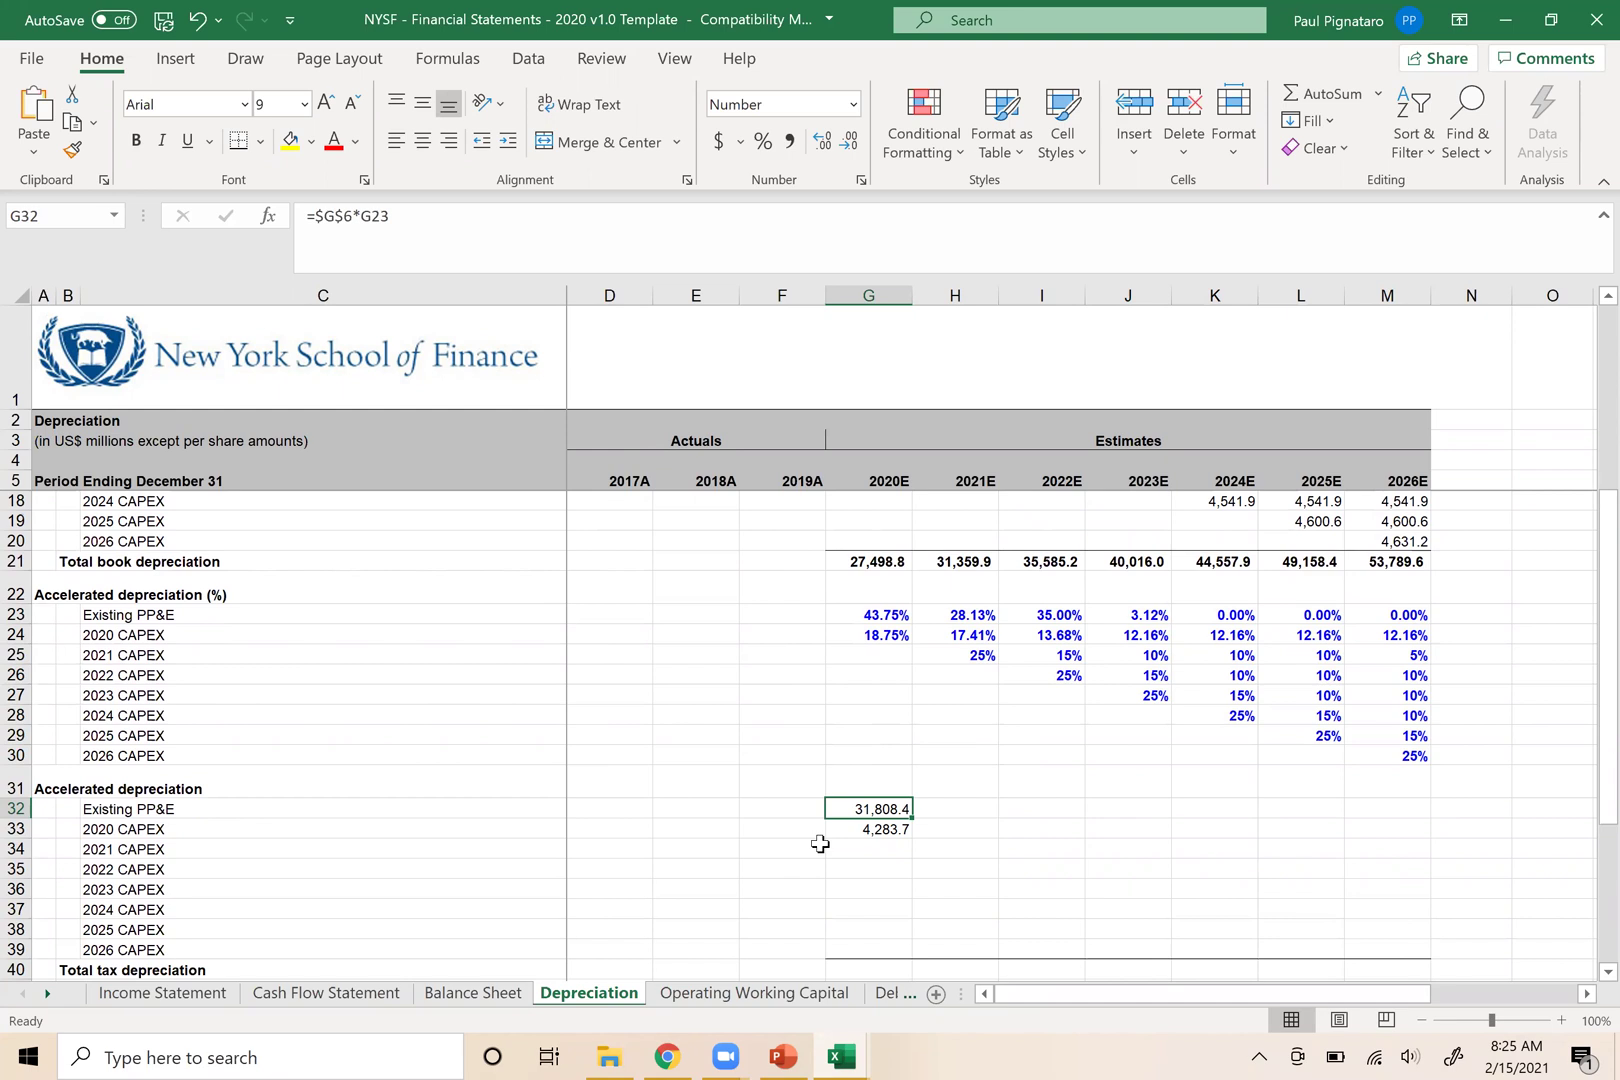
pyautogui.write('=')
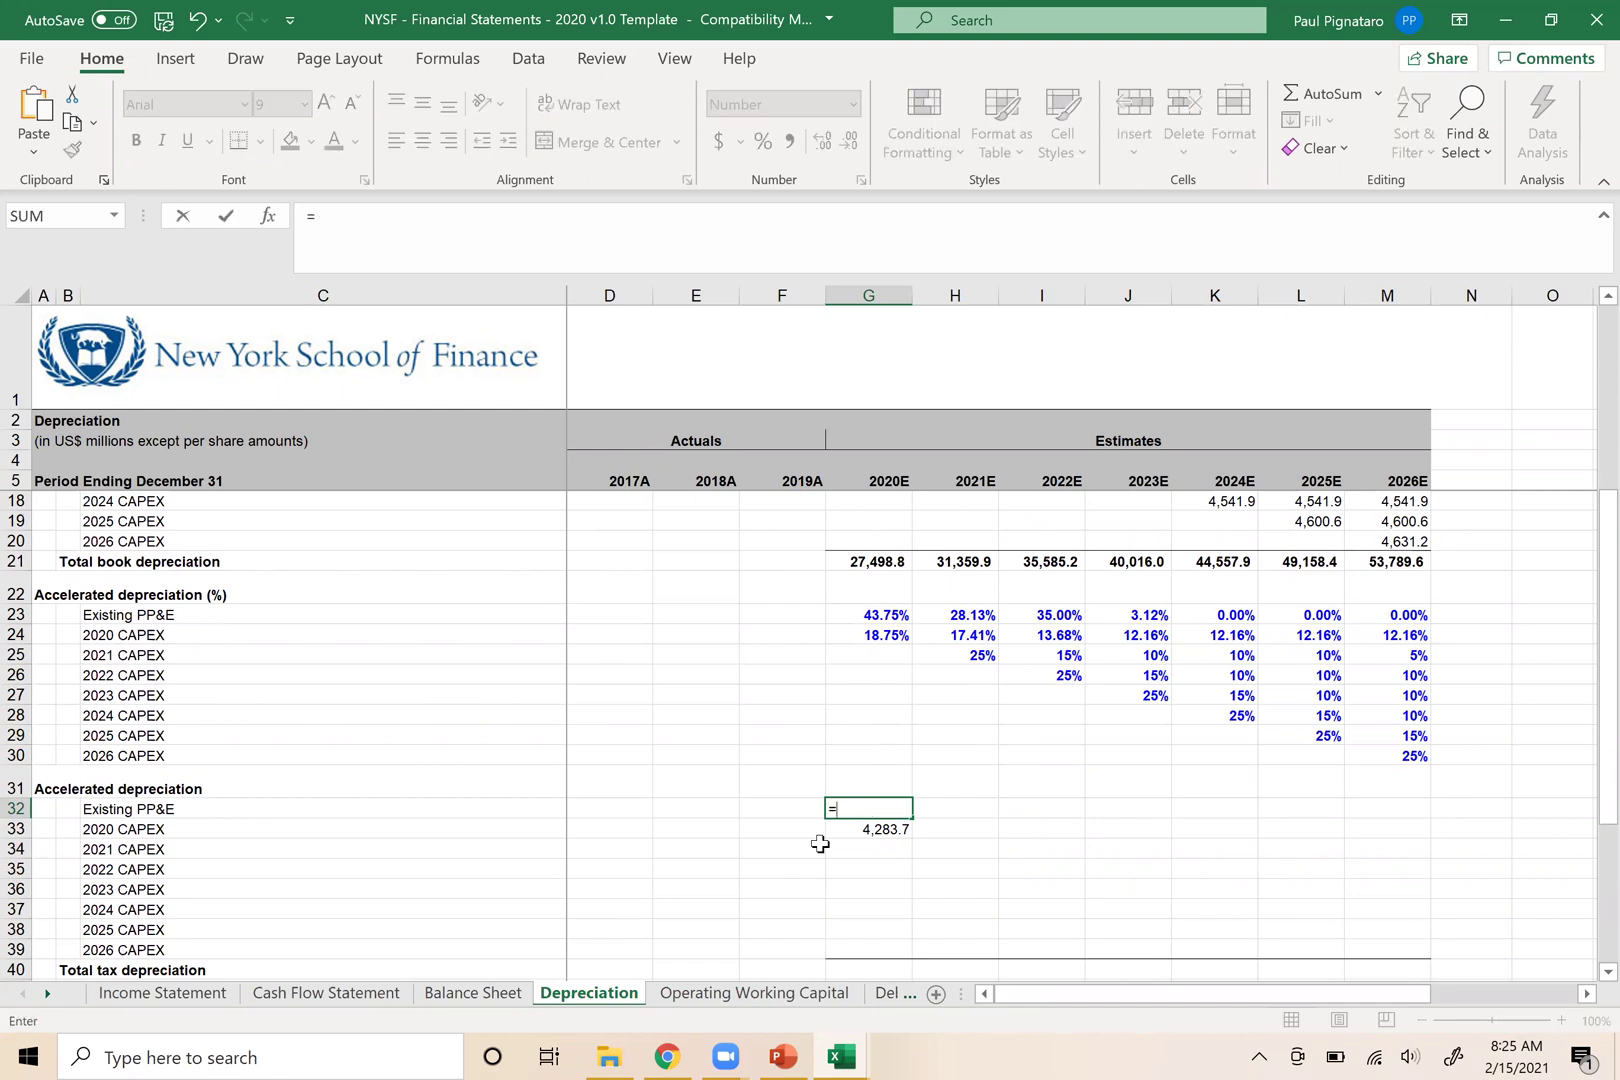
pyautogui.scroll(4, 820, 844)
pyautogui.press('Up')
pyautogui.press('Up')
pyautogui.press('Up')
pyautogui.press('Up')
pyautogui.press('Up')
pyautogui.press('Up')
pyautogui.press('Up')
pyautogui.press('Up')
pyautogui.press('Up')
pyautogui.press('Up')
pyautogui.press('Up')
pyautogui.press('Up')
pyautogui.press('Up')
pyautogui.press('Up')
pyautogui.press('Up')
pyautogui.press('Up')
pyautogui.press('Up')
pyautogui.press('Up')
pyautogui.press('Up')
pyautogui.press('Up')
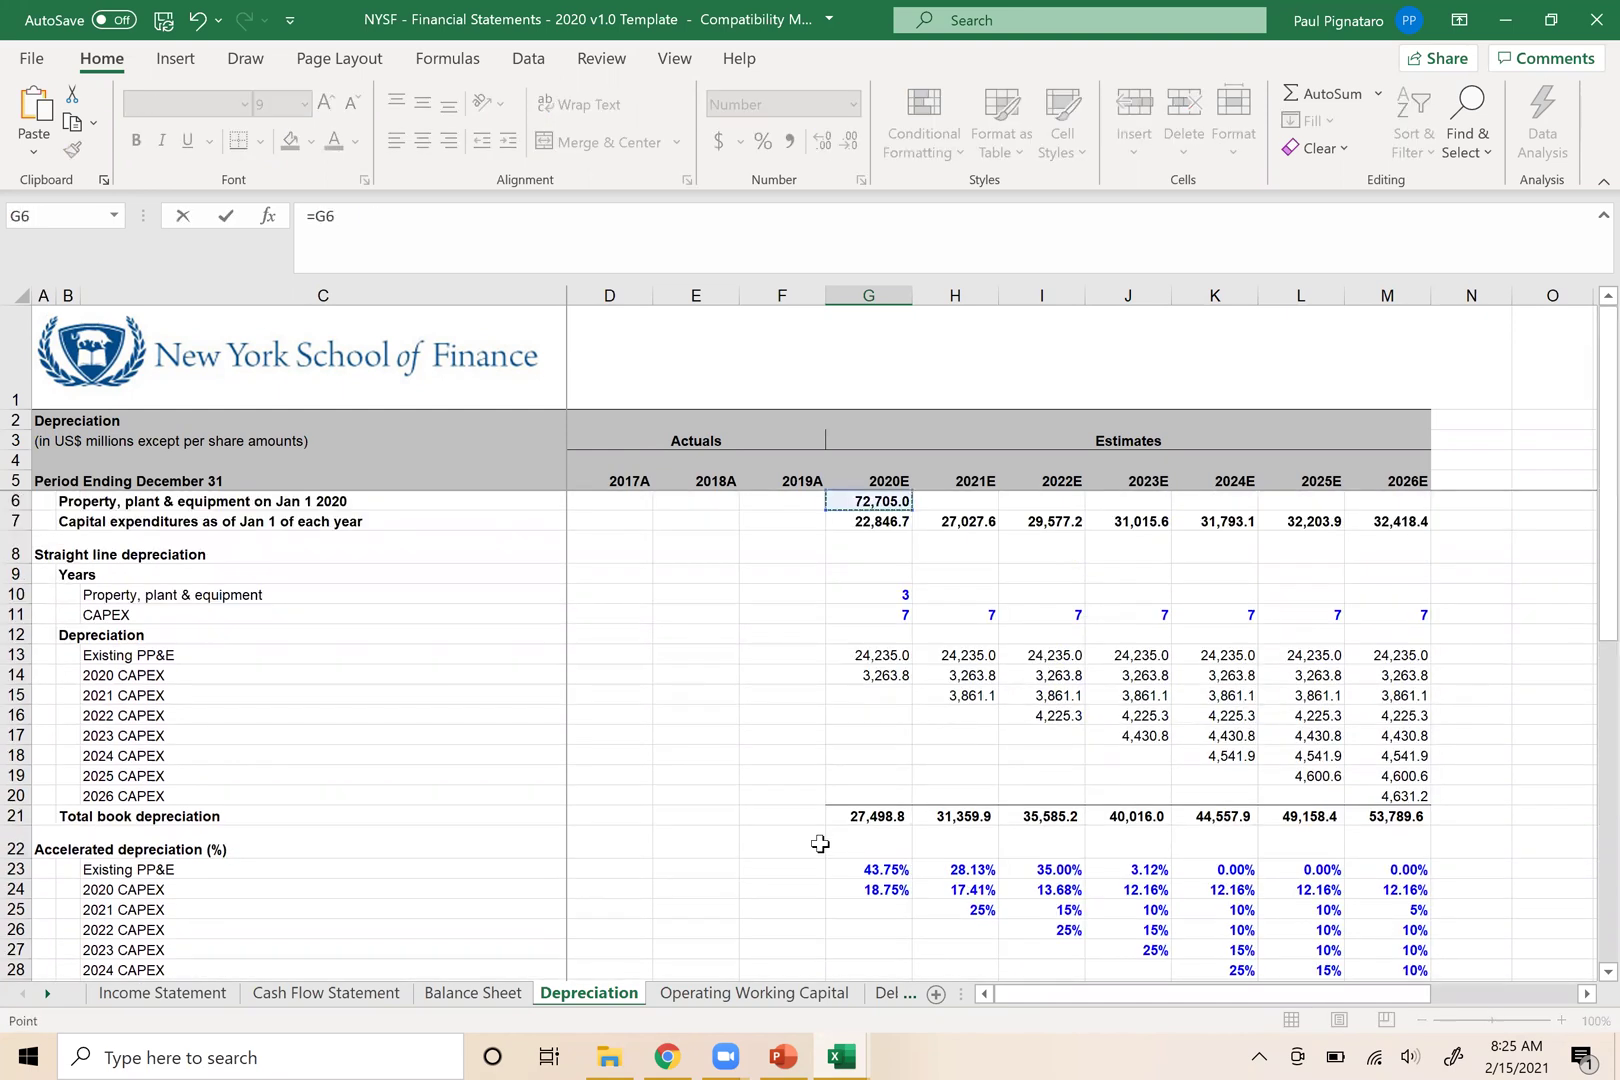
pyautogui.write('*(')
pyautogui.press('Up')
pyautogui.press('Up')
pyautogui.press('Up')
pyautogui.press('Up')
pyautogui.press('Up')
pyautogui.press('Up')
pyautogui.press('Up')
pyautogui.press('Up')
pyautogui.press('Up')
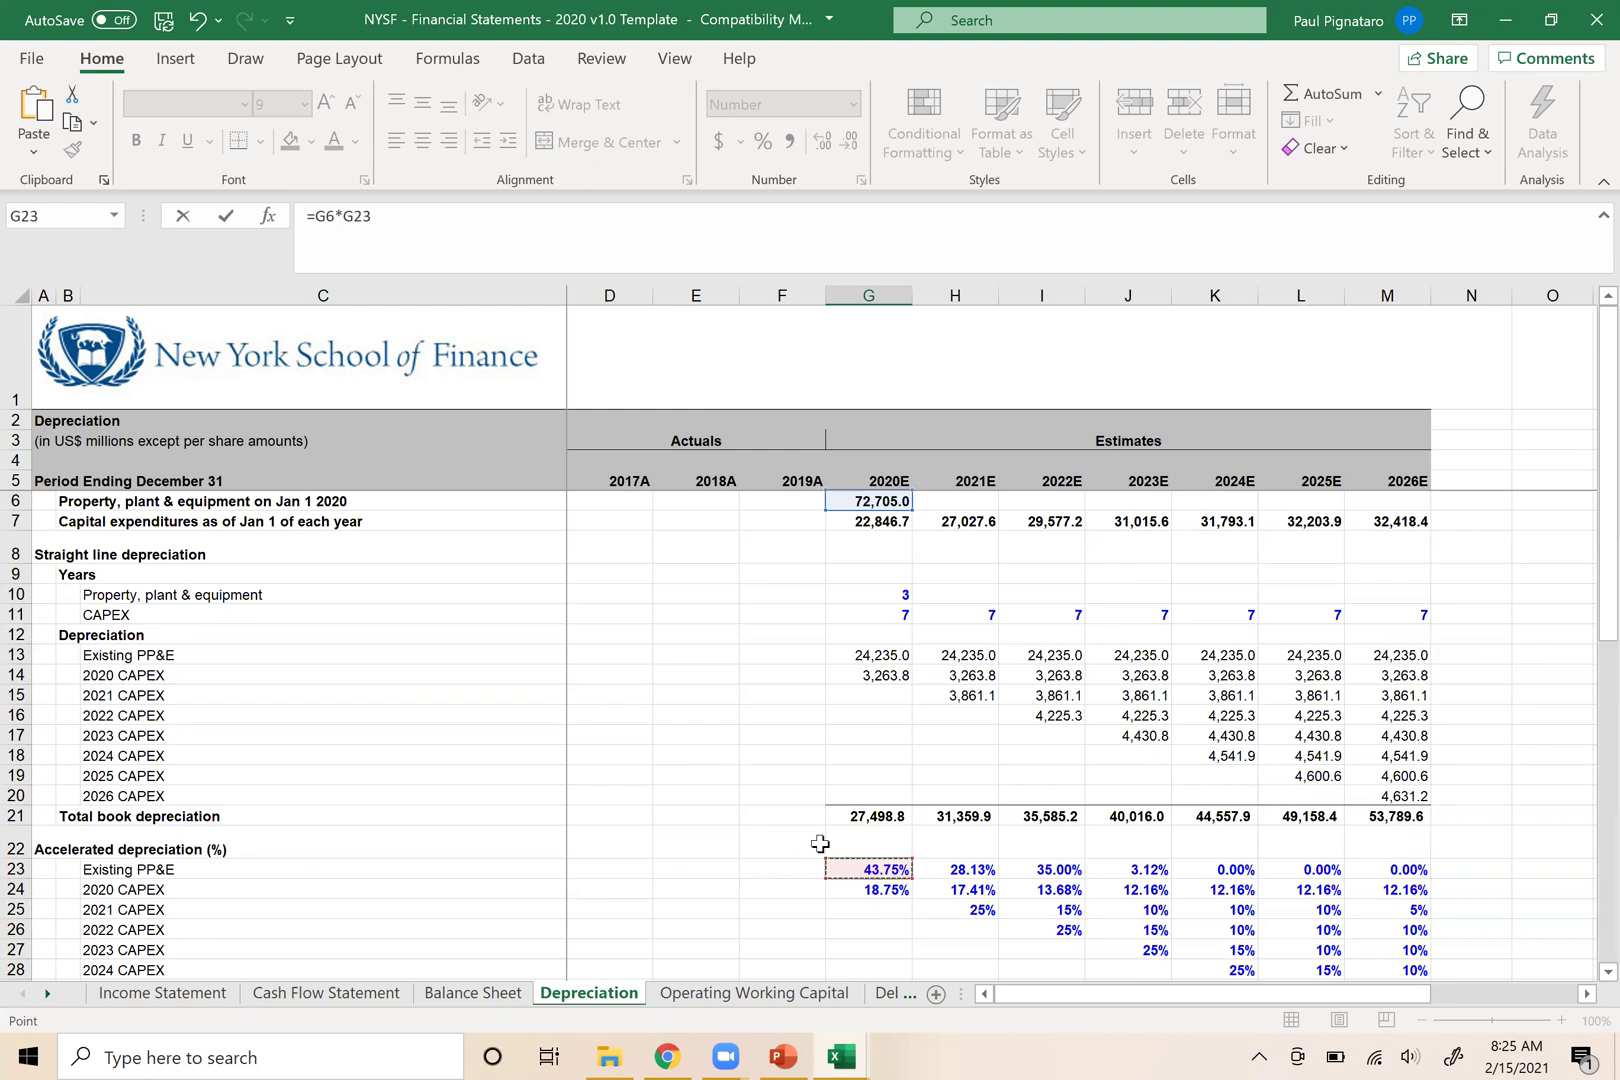
pyautogui.hotkey('ctrl', 'Return')
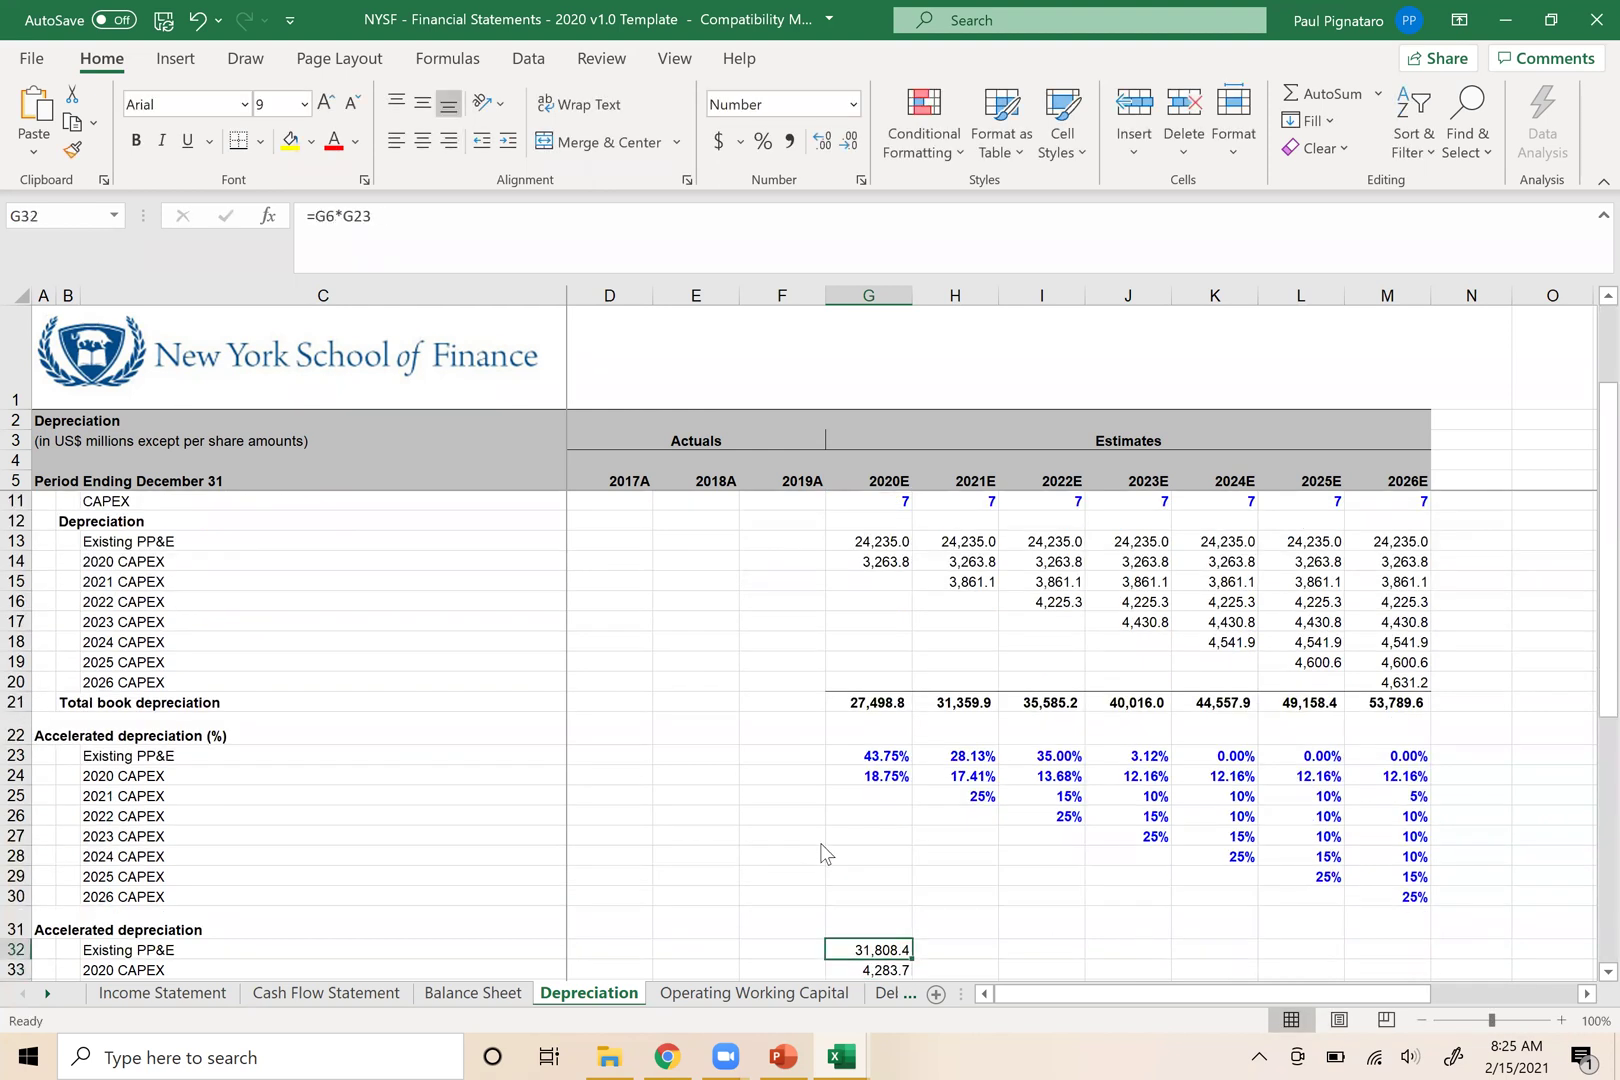
# Check the Existing PP&E accelerated percentages from 2020E to 2025E against the 3-year column of the IRS table in Chrome
pyautogui.press('Up')
pyautogui.press('Up')
pyautogui.press('Up')
pyautogui.press('Up')
pyautogui.press('Up')
pyautogui.hotkey('shift', 'Right')
pyautogui.hotkey('shift', 'Right')
pyautogui.hotkey('shift', 'Right')
pyautogui.hotkey('shift', 'Right')
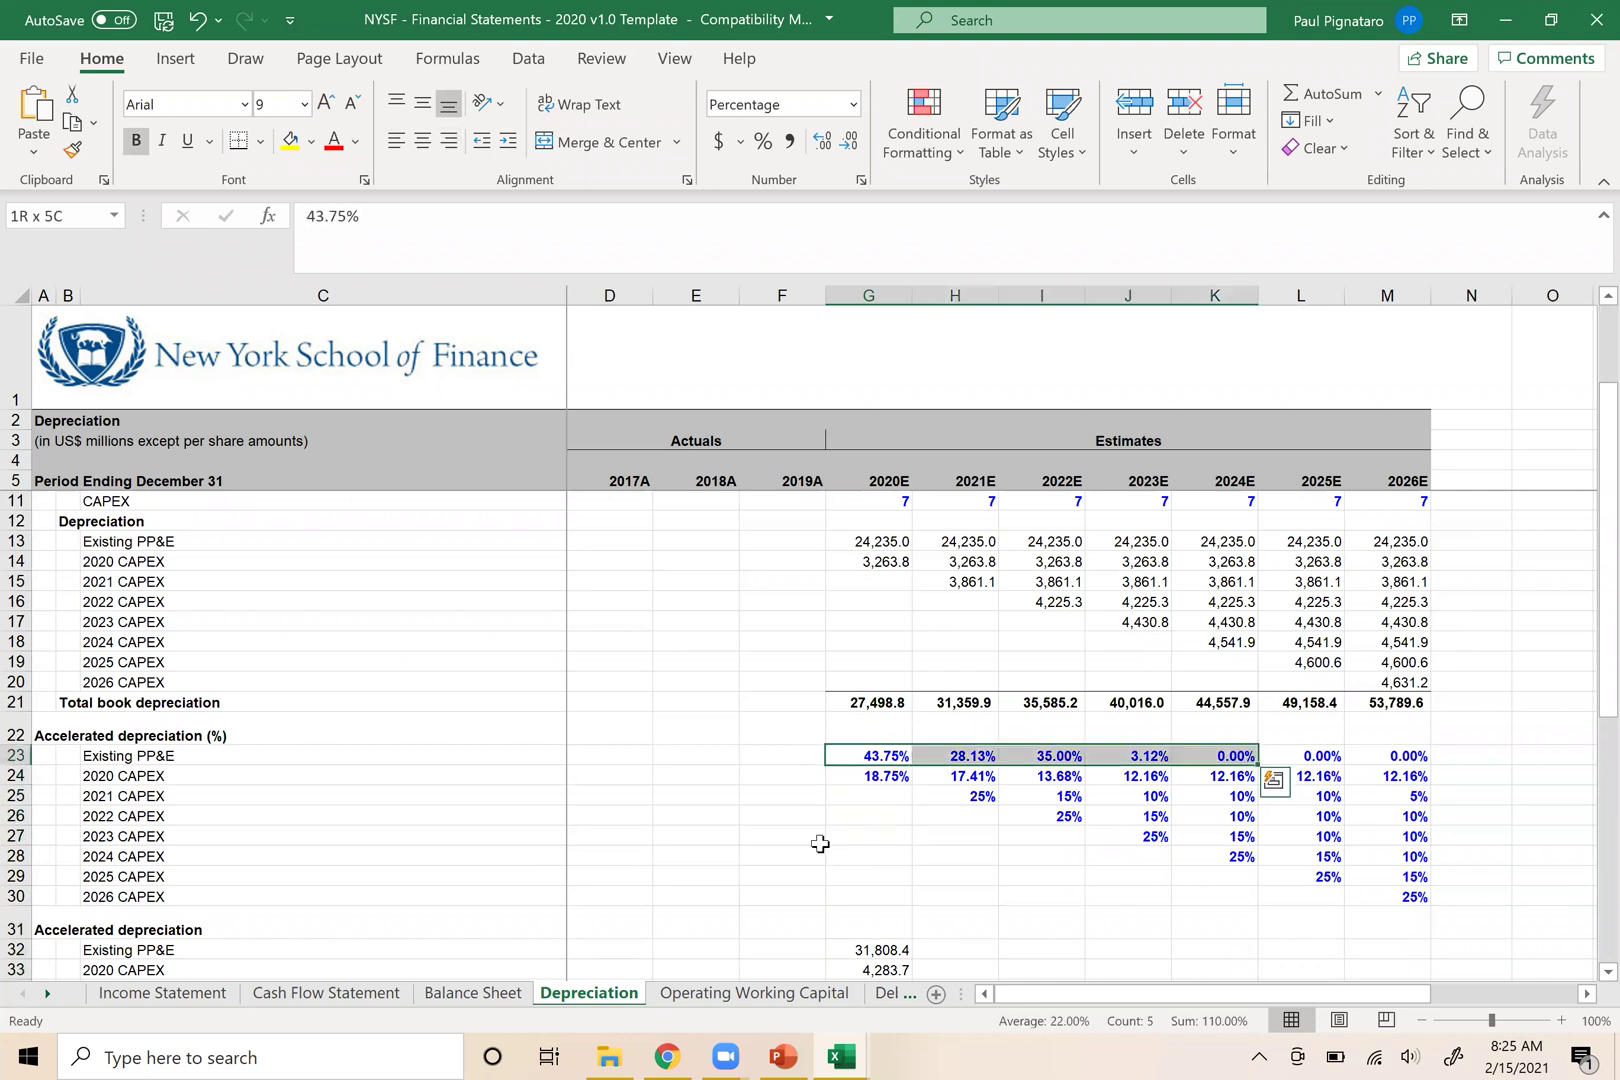
pyautogui.hotkey('shift', 'Right')
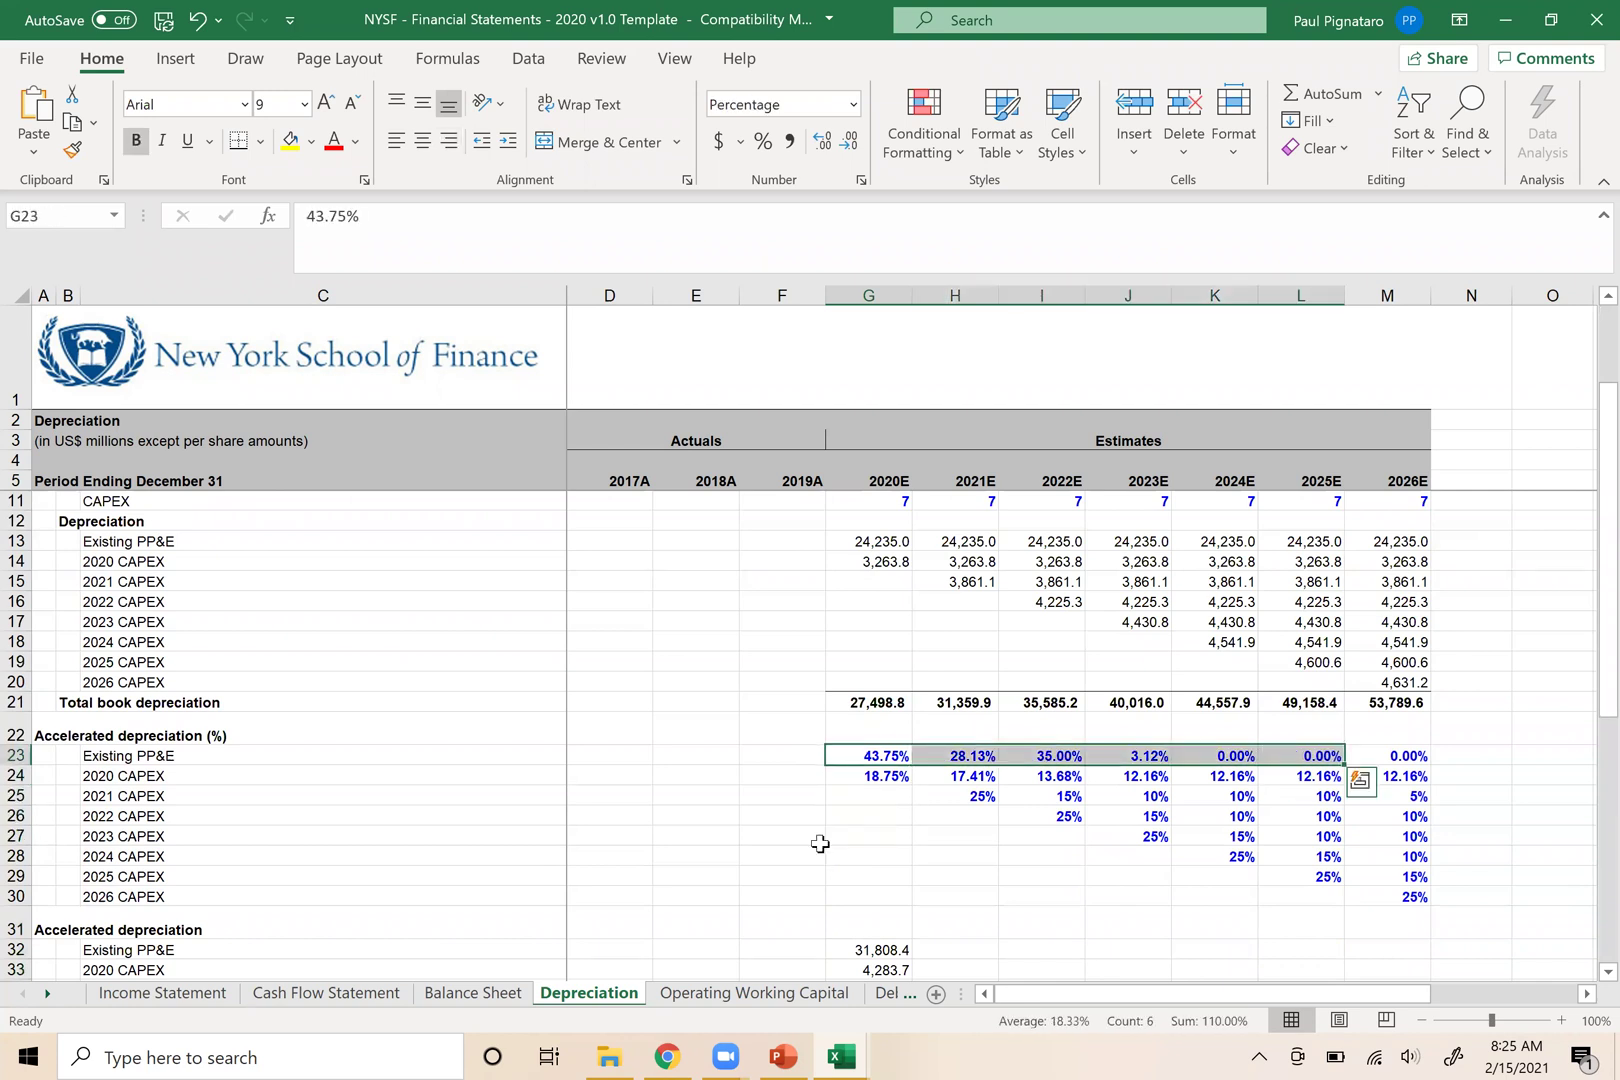
pyautogui.hotkey('alt', 'Tab')
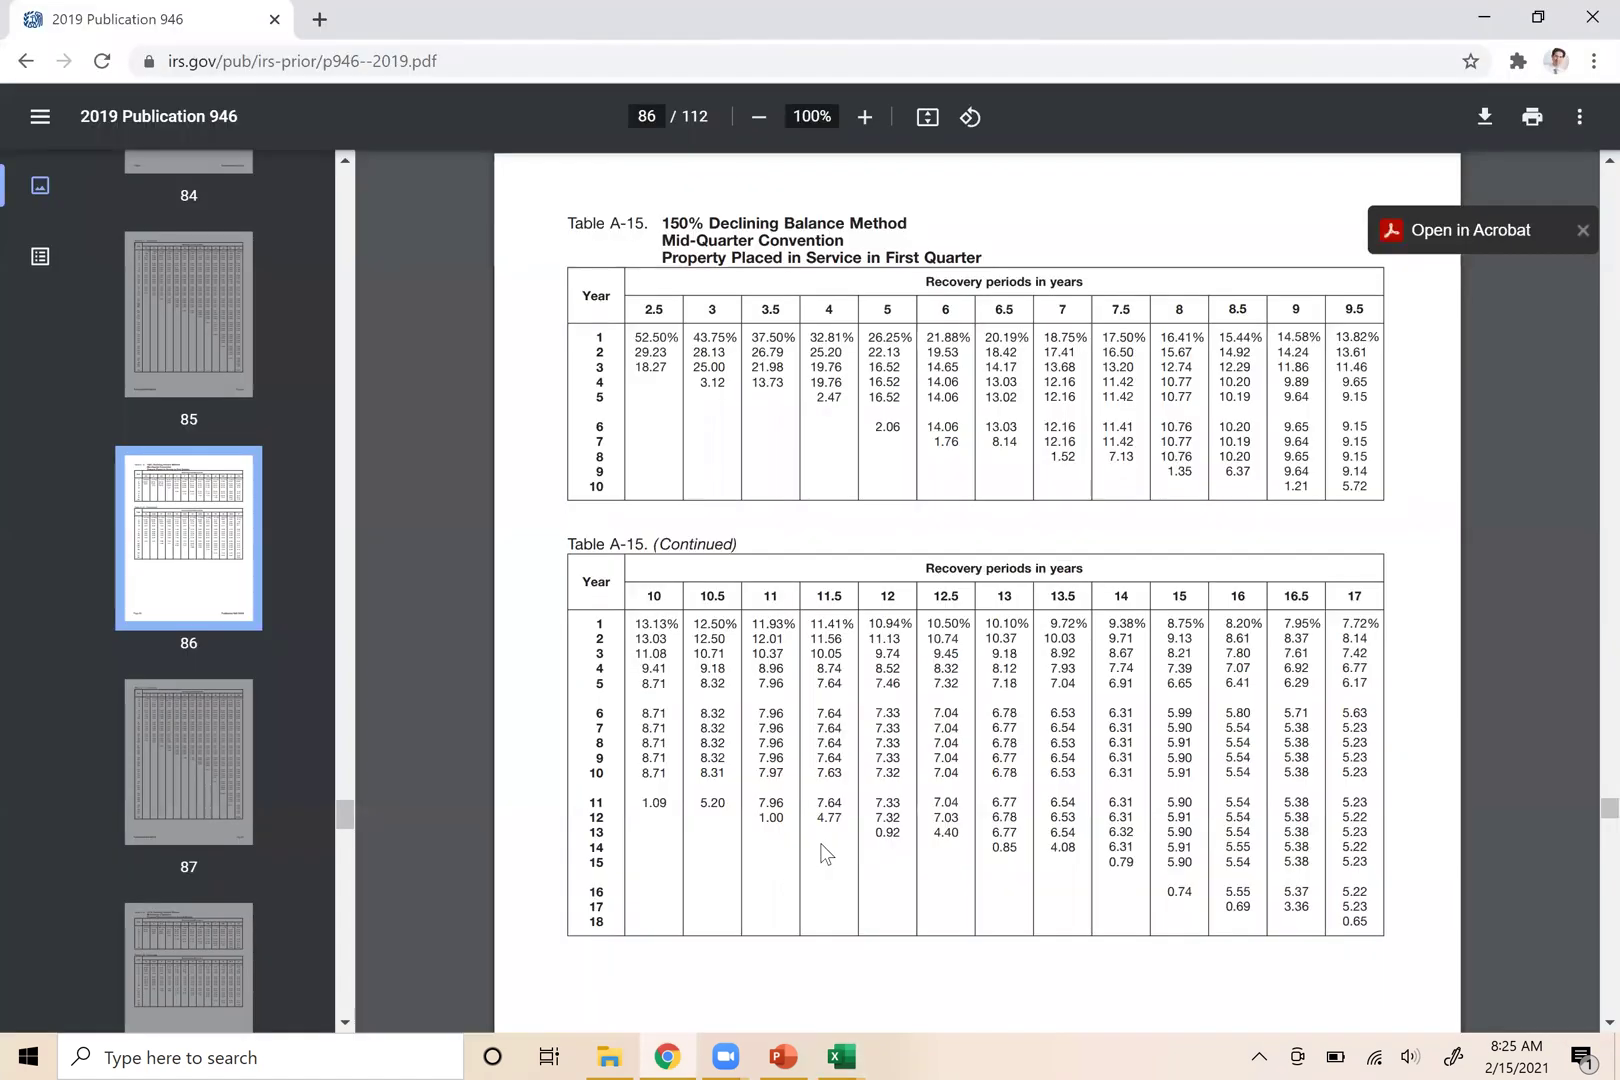
# Switch back to Excel and set the 2022E Existing PP&E accelerated depreciation percentage in I23 to 25.00%
pyautogui.hotkey('alt', 'Tab')
pyautogui.hotkey('alt', 'Tab')
pyautogui.hotkey('alt', 'Tab')
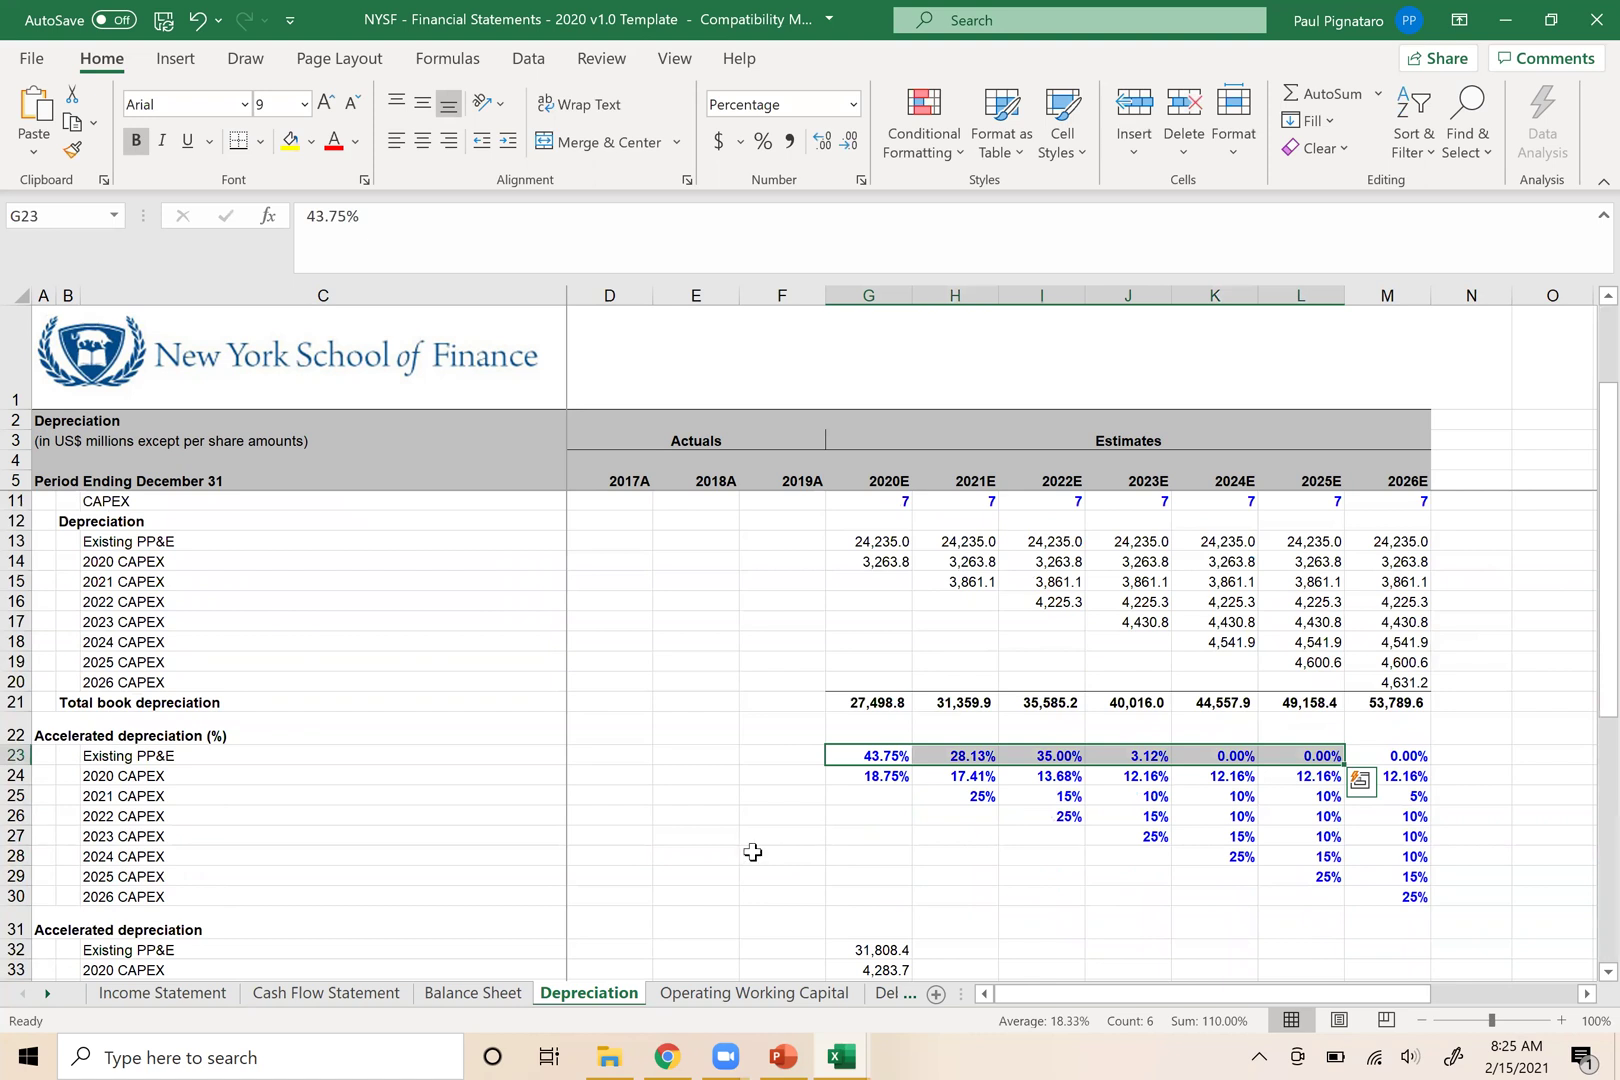
pyautogui.click(1055, 760)
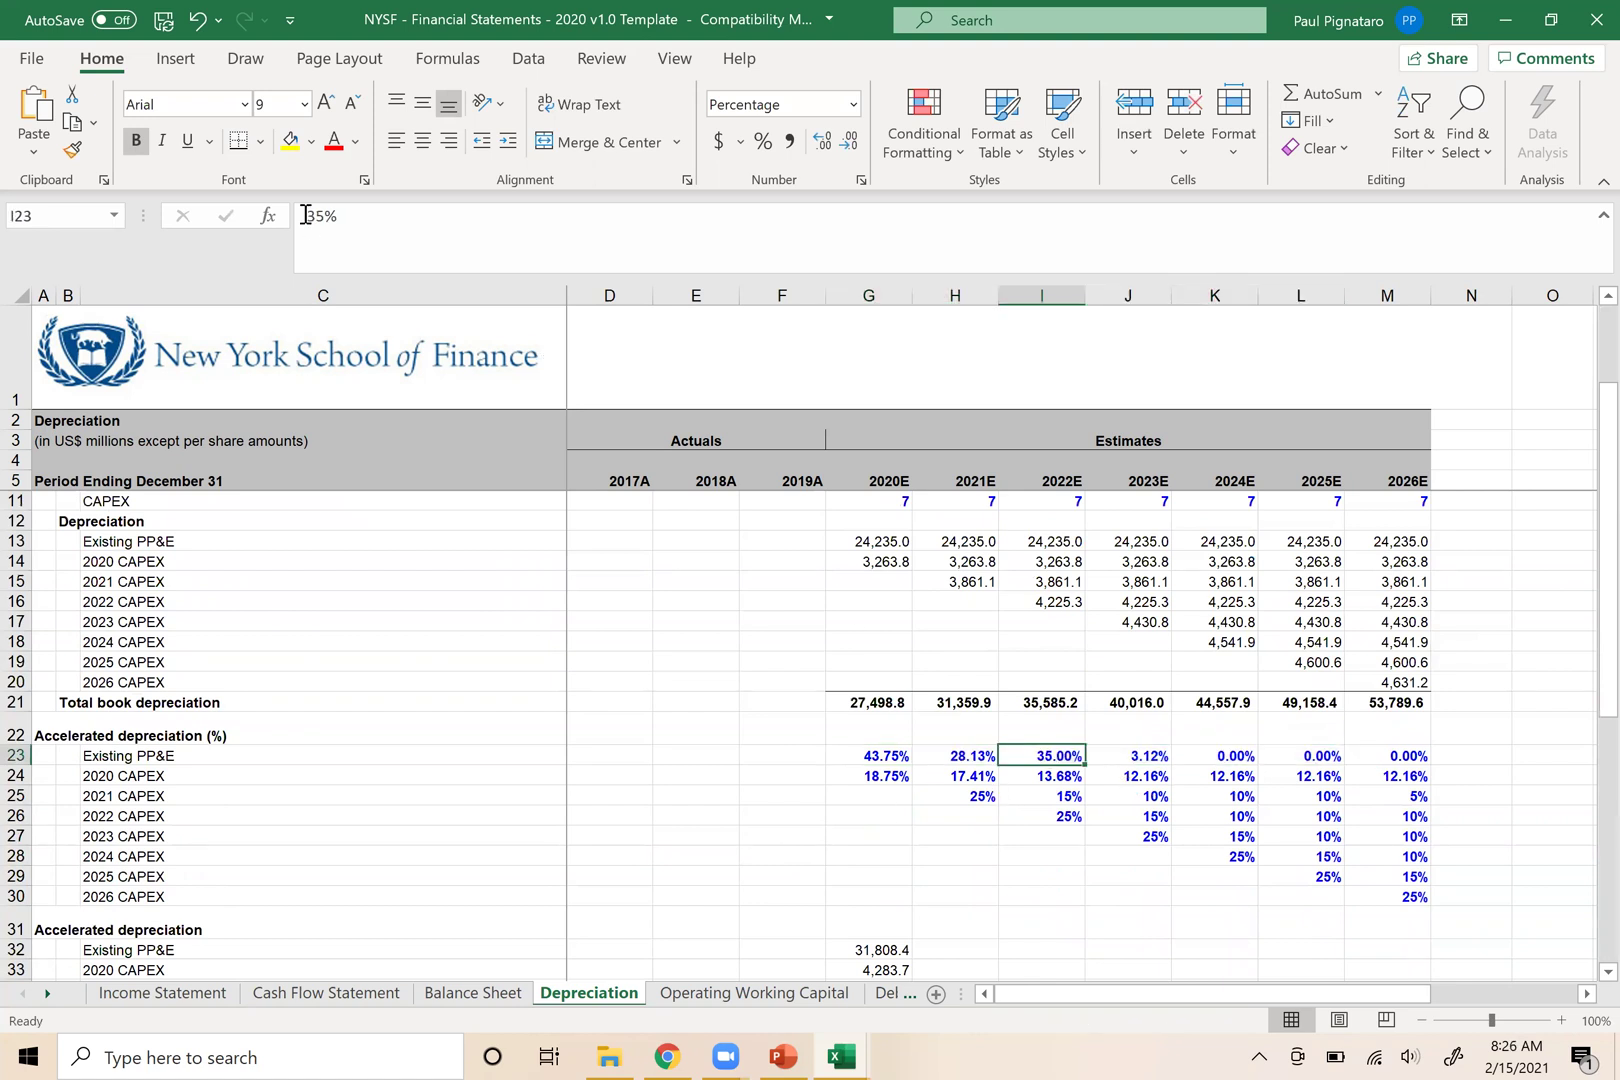
pyautogui.click(318, 216)
pyautogui.press('BackSpace')
pyautogui.write('2')
pyautogui.press('Return')
# Check the percentage totals of Existing PP&E from 2020E to 2024E and of 2020 CAPEX from 2020E to 2026E
pyautogui.press('Left')
pyautogui.press('Left')
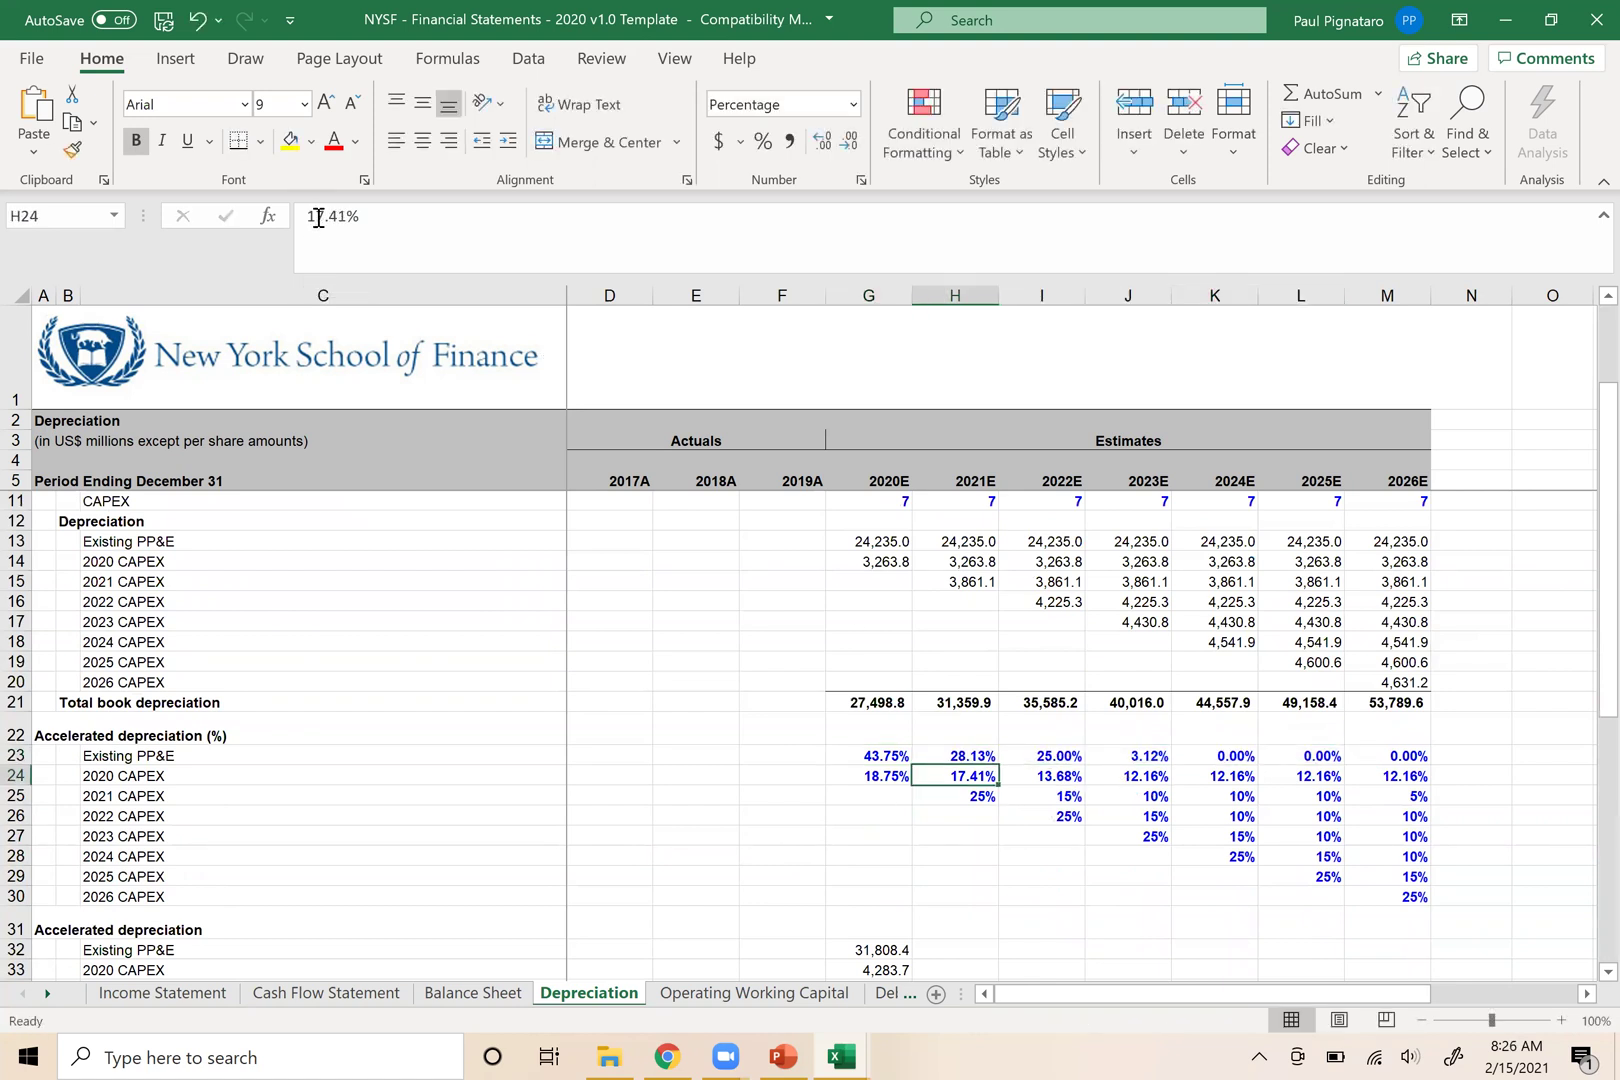
pyautogui.press('Up')
pyautogui.hotkey('shift', 'Right')
pyautogui.hotkey('shift', 'Right')
pyautogui.hotkey('shift', 'Right')
pyautogui.hotkey('shift', 'Right')
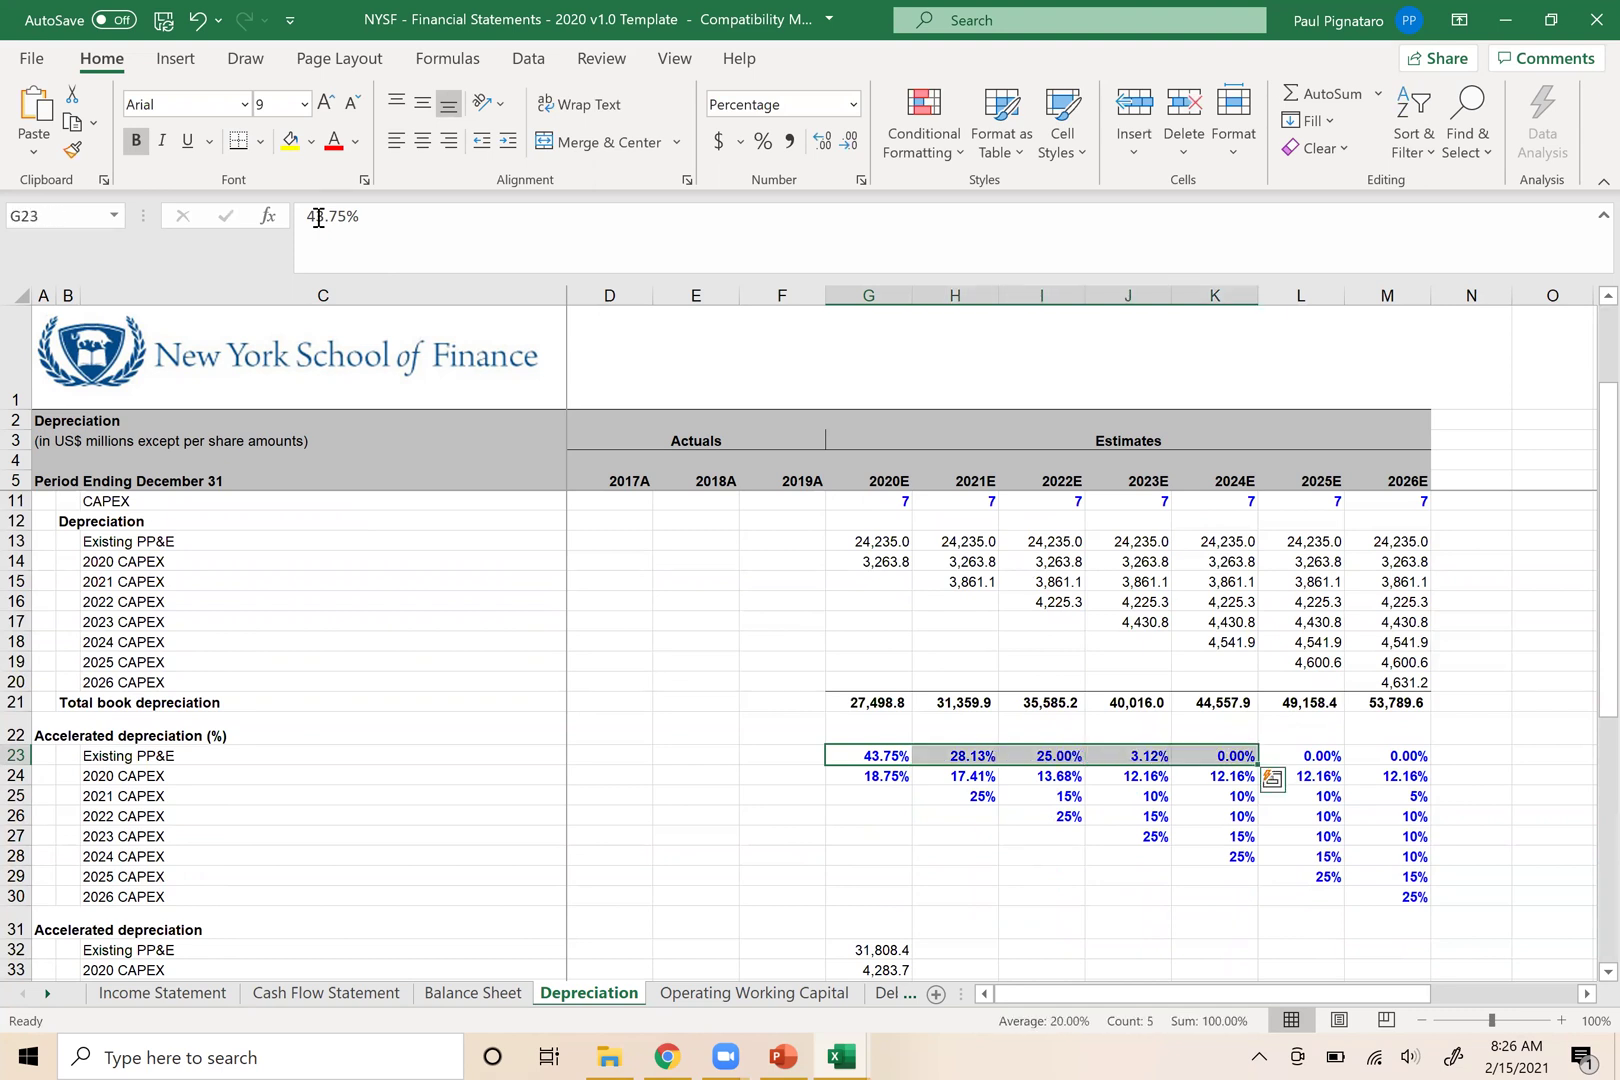
pyautogui.press('Down')
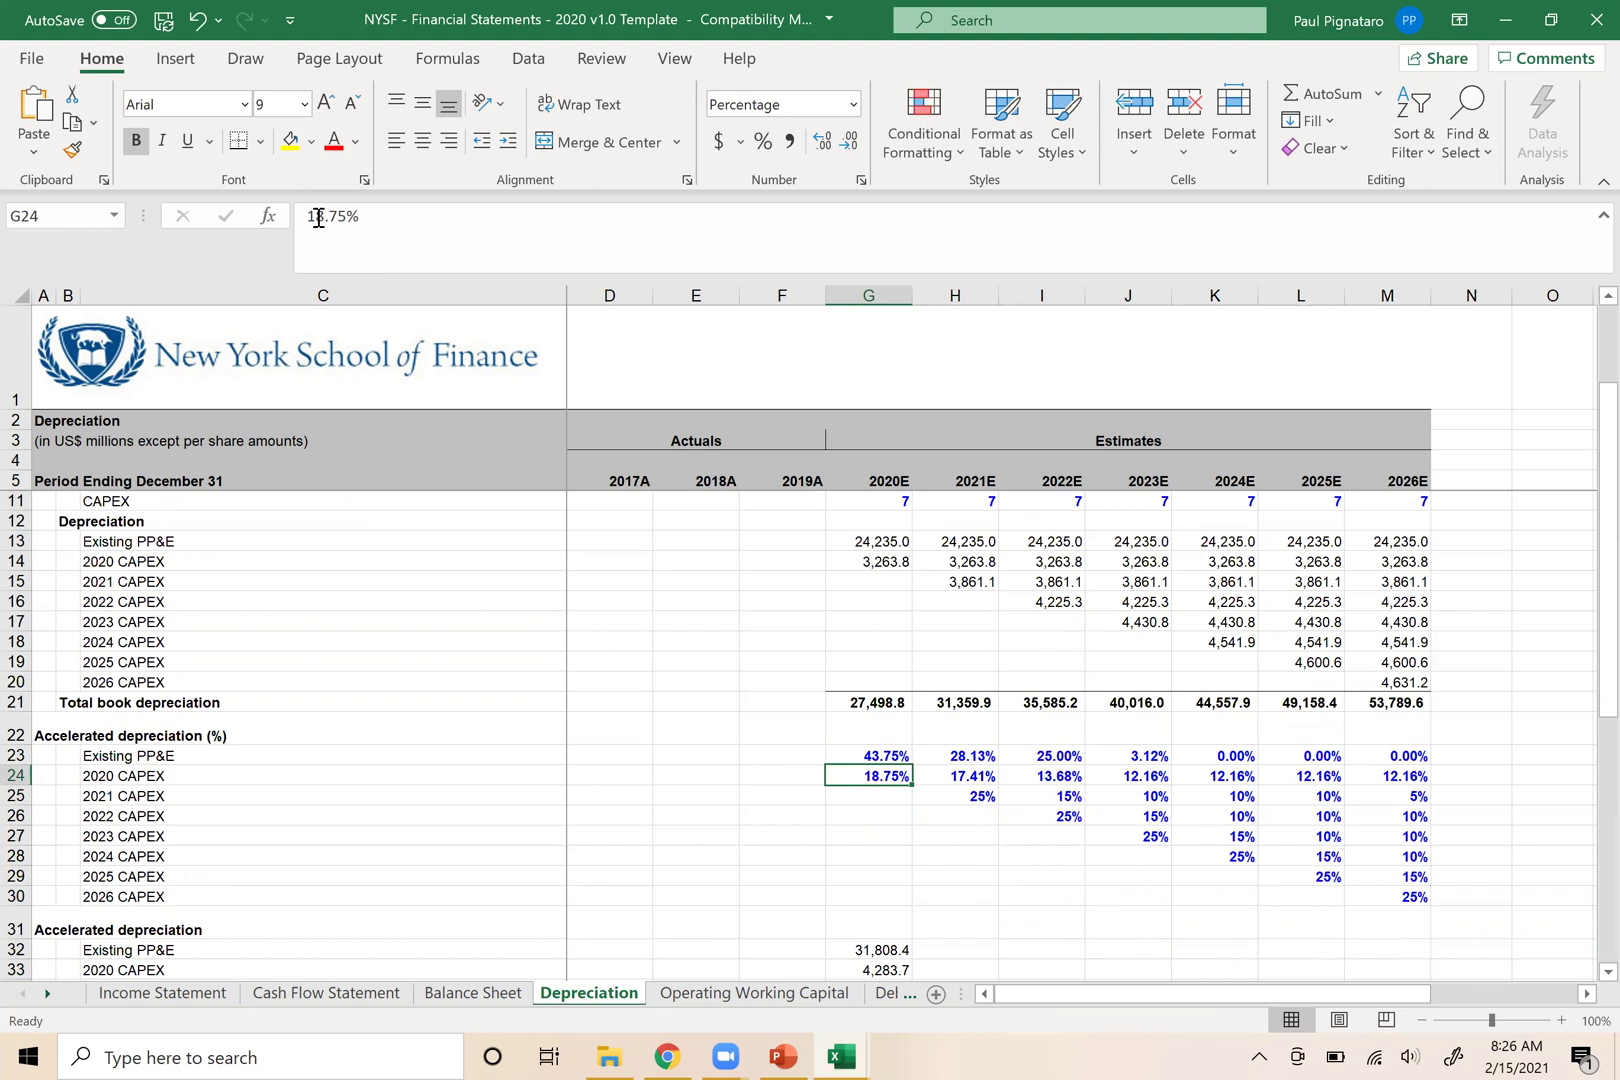
pyautogui.hotkey('shift', 'Right')
pyautogui.hotkey('shift', 'Right')
pyautogui.hotkey('shift', 'Right')
pyautogui.hotkey('shift', 'Right')
pyautogui.hotkey('shift', 'Right')
pyautogui.hotkey('shift', 'Right')
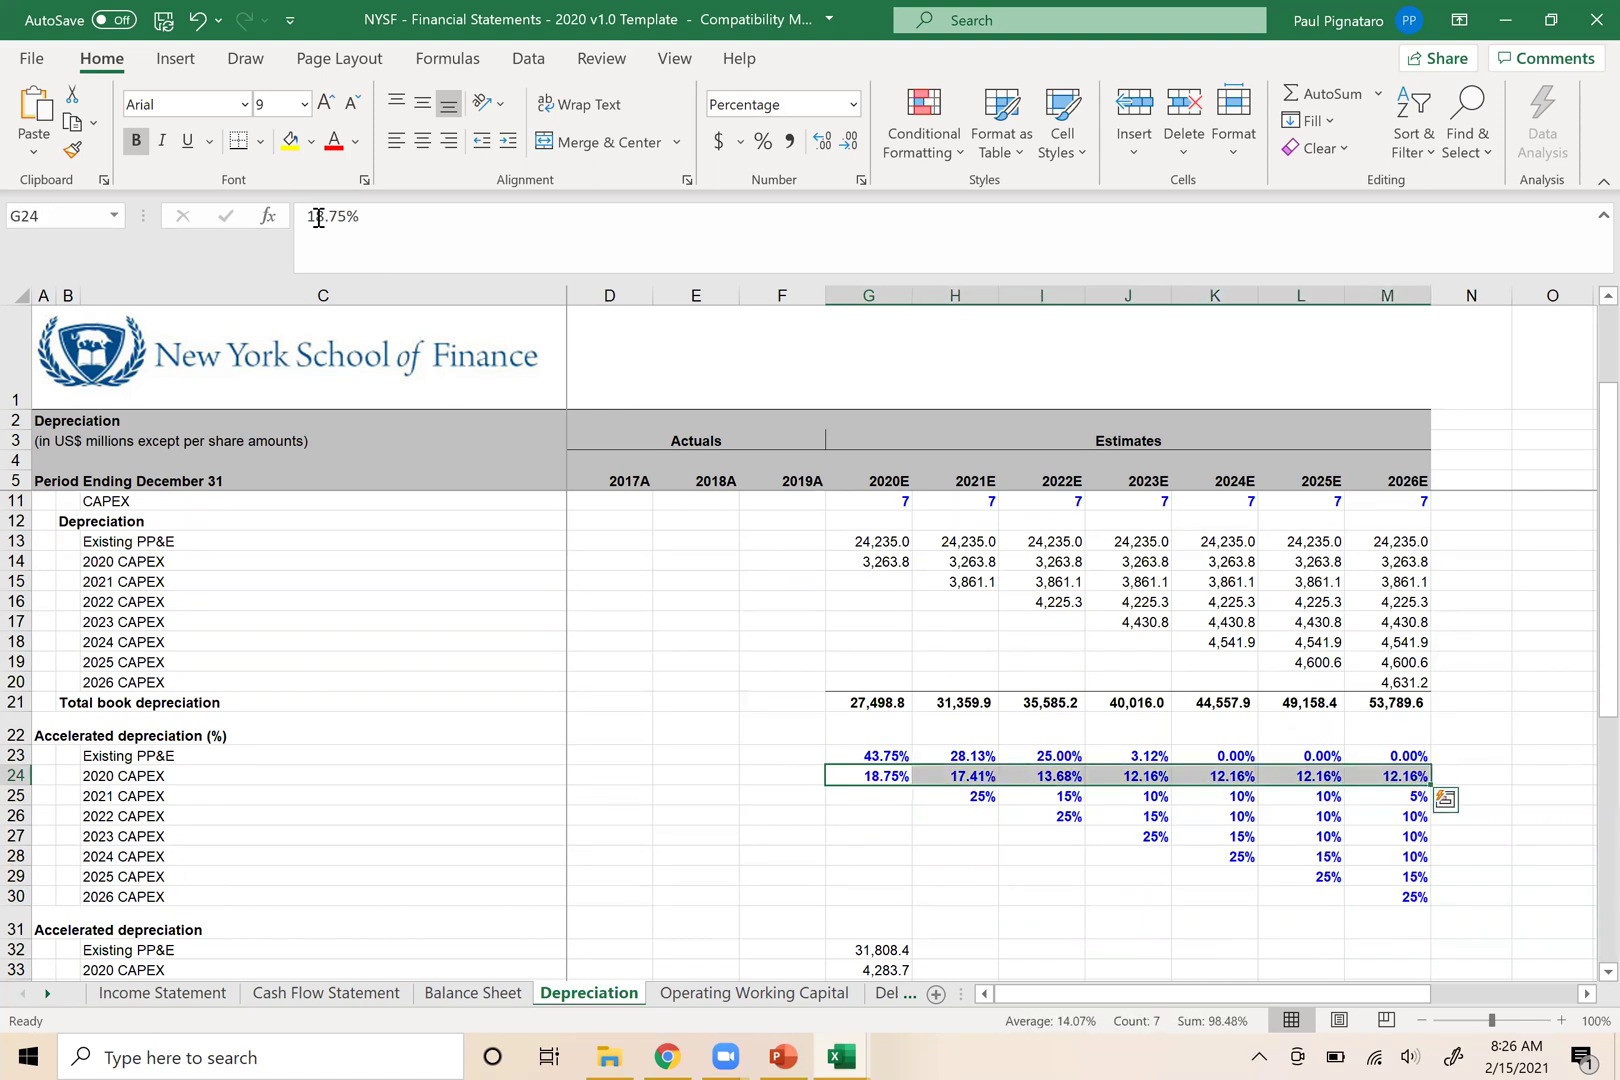
# Try filling the Existing PP&E accelerated depreciation formula =G6*G23 from G32 across through 2026E
pyautogui.press('Down')
pyautogui.press('Down')
pyautogui.press('Down')
pyautogui.press('Down')
pyautogui.press('Down')
pyautogui.press('Down')
pyautogui.press('Down')
pyautogui.press('Down')
pyautogui.press('Down')
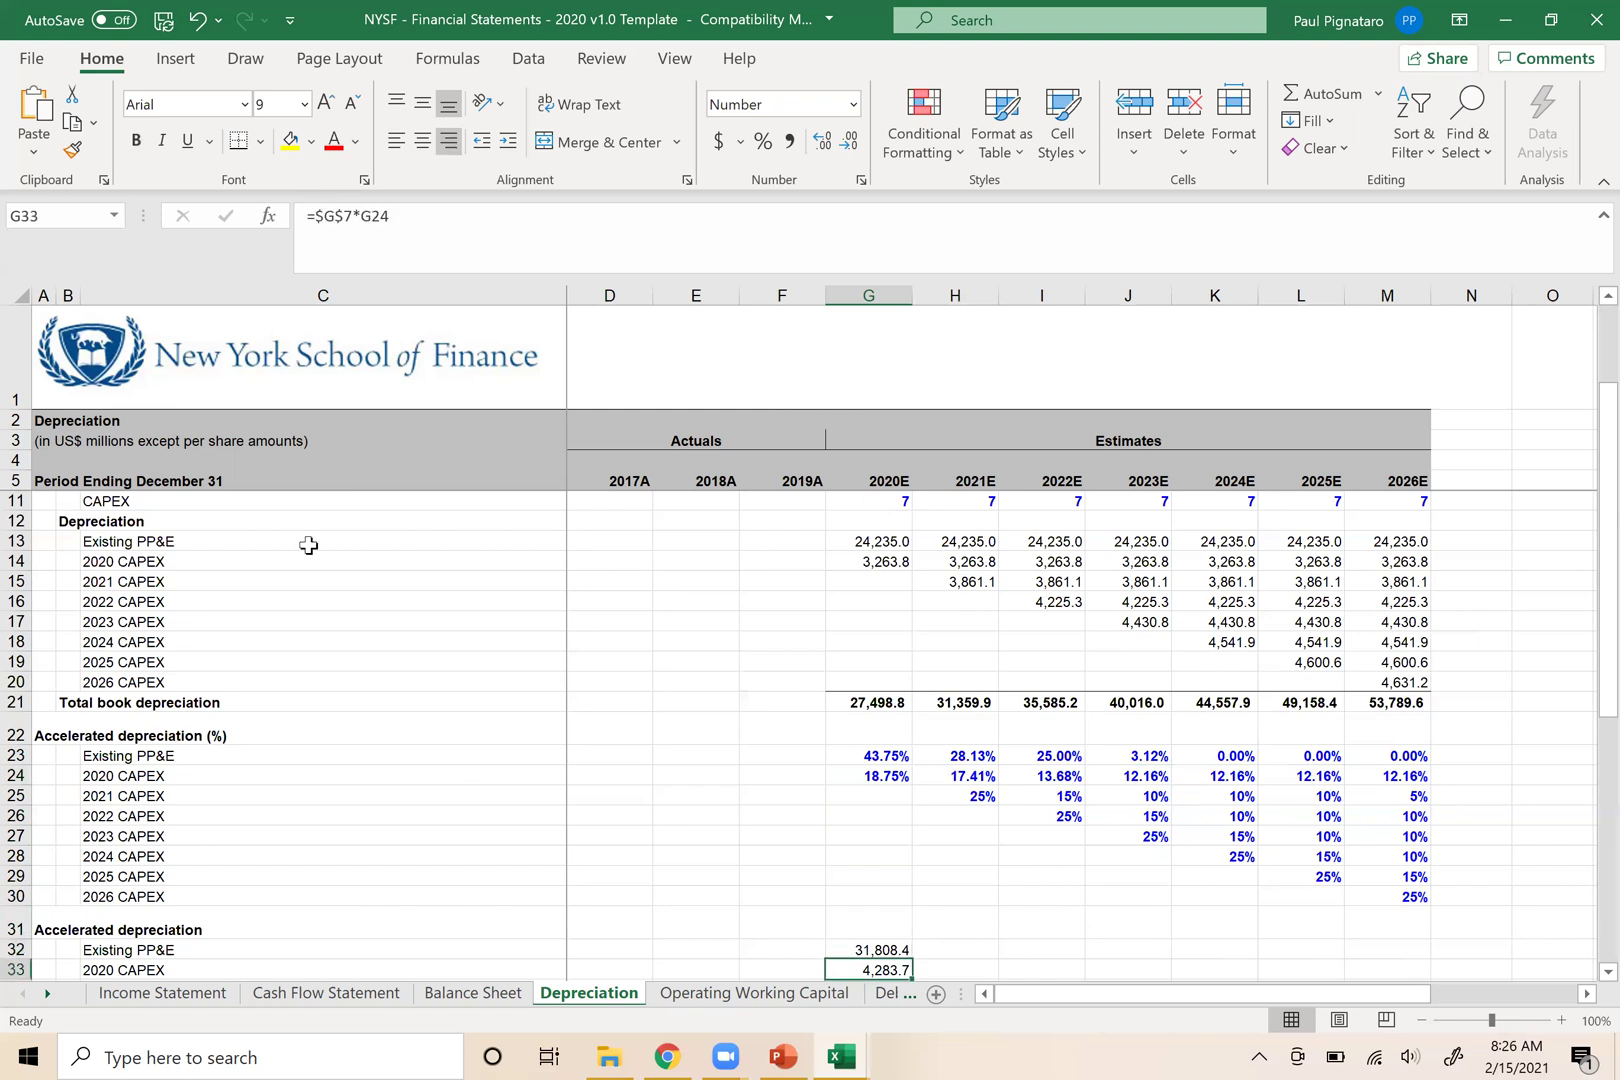
pyautogui.doubleClick(855, 950)
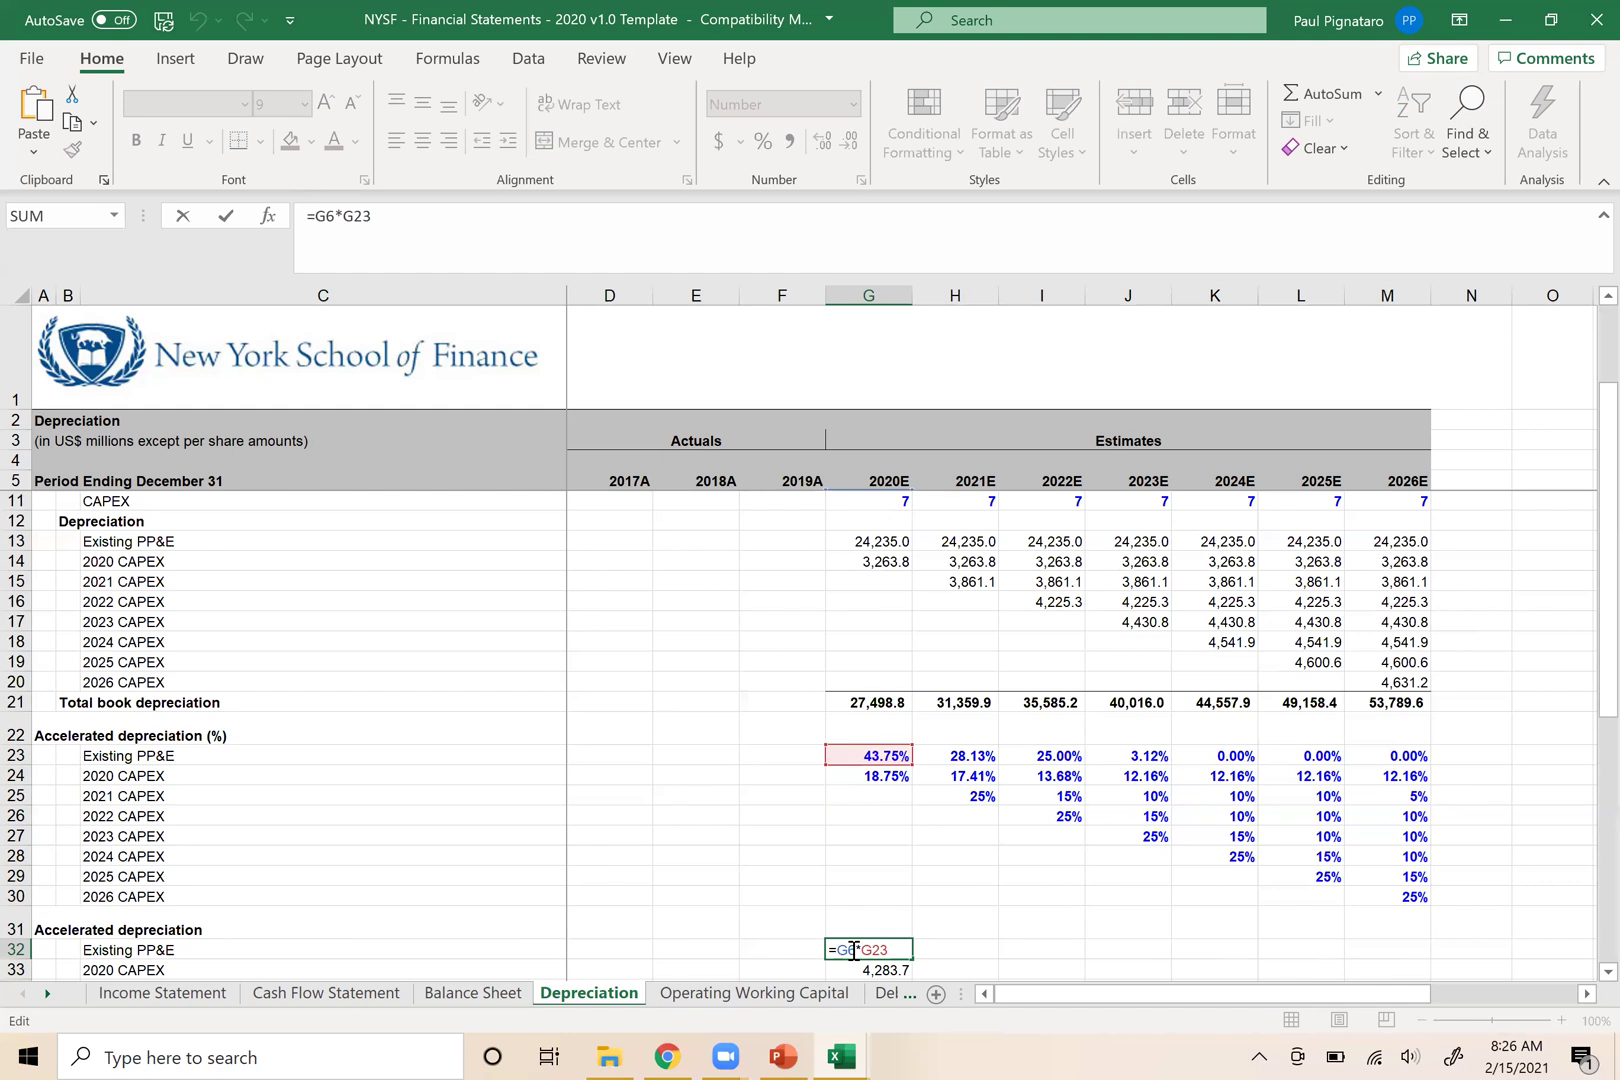
pyautogui.press('Escape')
pyautogui.press('Right')
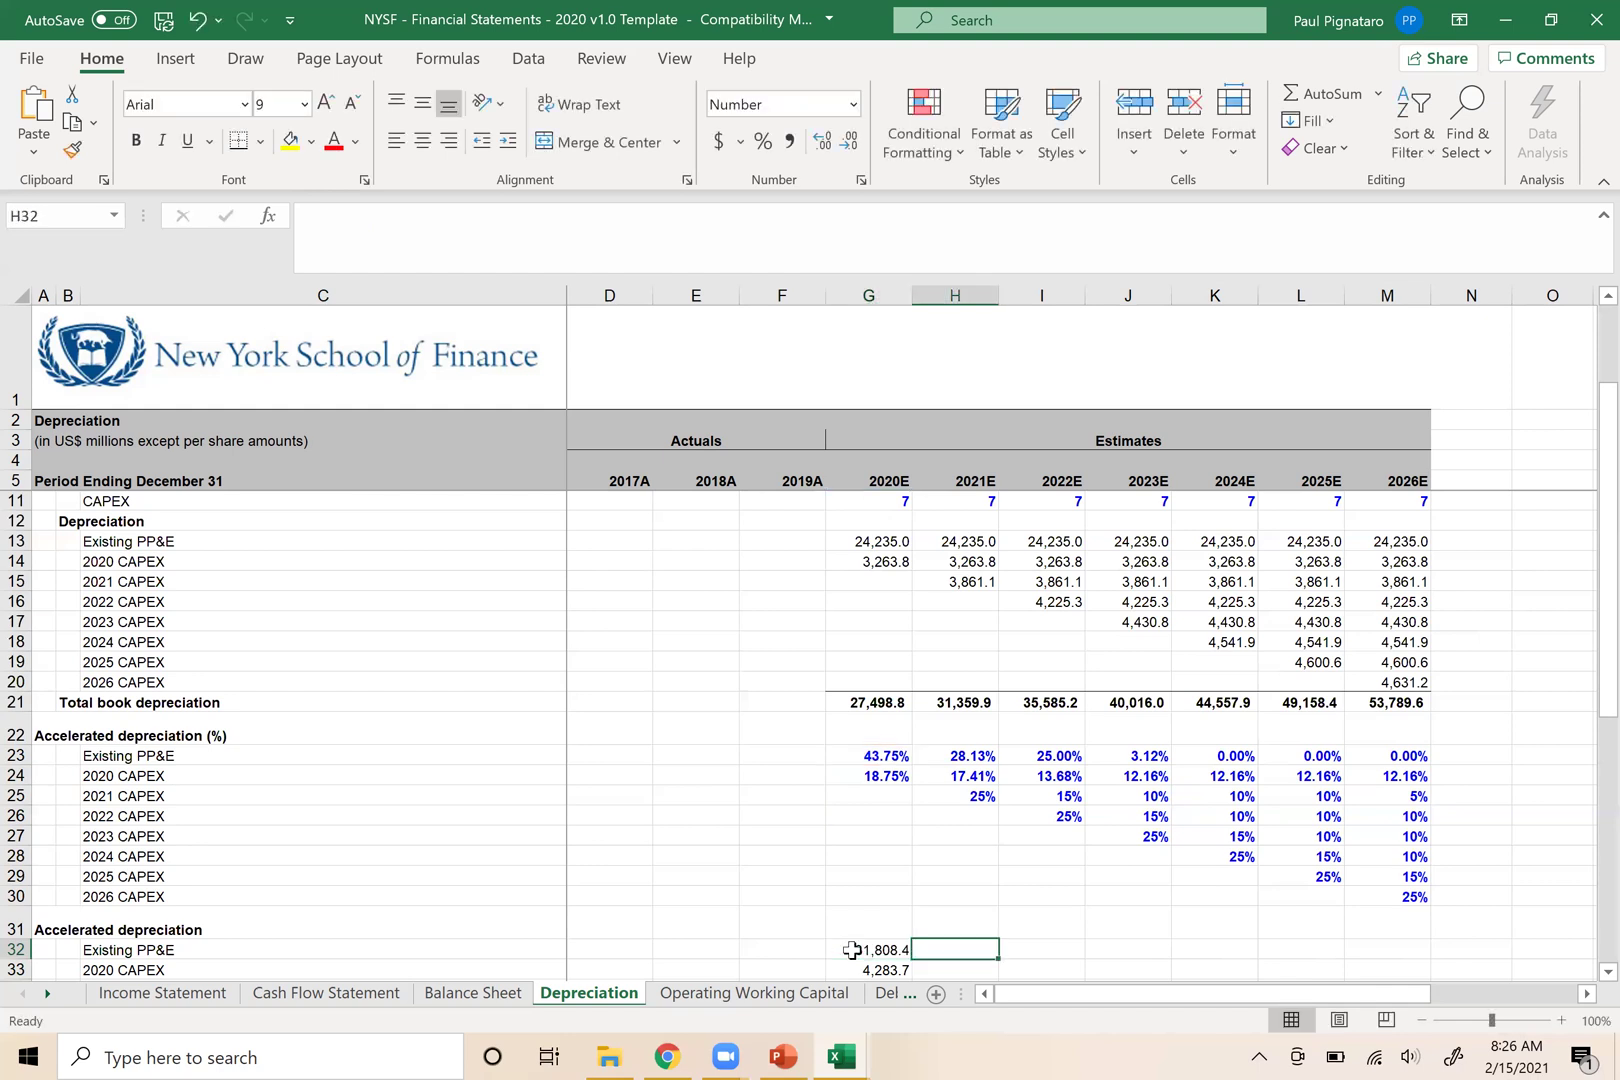
pyautogui.press('Left')
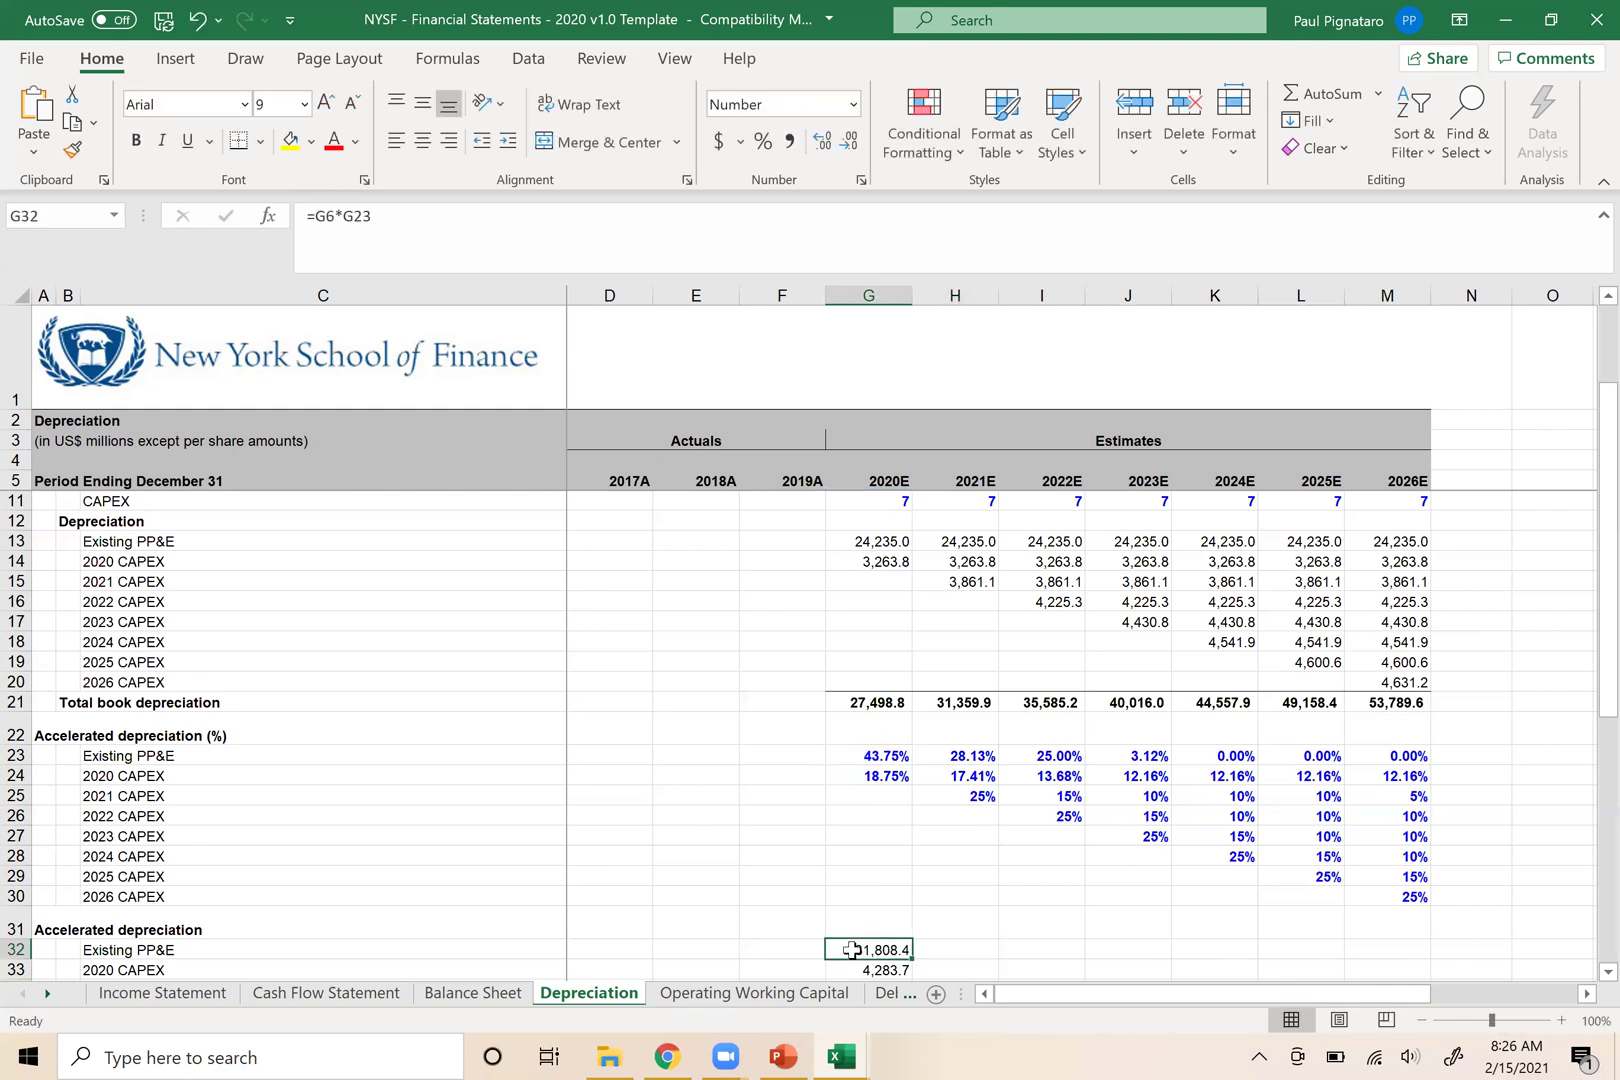
pyautogui.hotkey('shift', 'Right')
pyautogui.hotkey('shift', 'Right')
pyautogui.hotkey('shift', 'Right')
pyautogui.hotkey('shift', 'Right')
pyautogui.hotkey('shift', 'Right')
pyautogui.hotkey('shift', 'Right')
pyautogui.hotkey('ctrl', 'r')
# Inspect the copied 2021E formula in H32 and trace which PP&E balance cell in row 6 it references
pyautogui.click(960, 948)
pyautogui.doubleClick(962, 945)
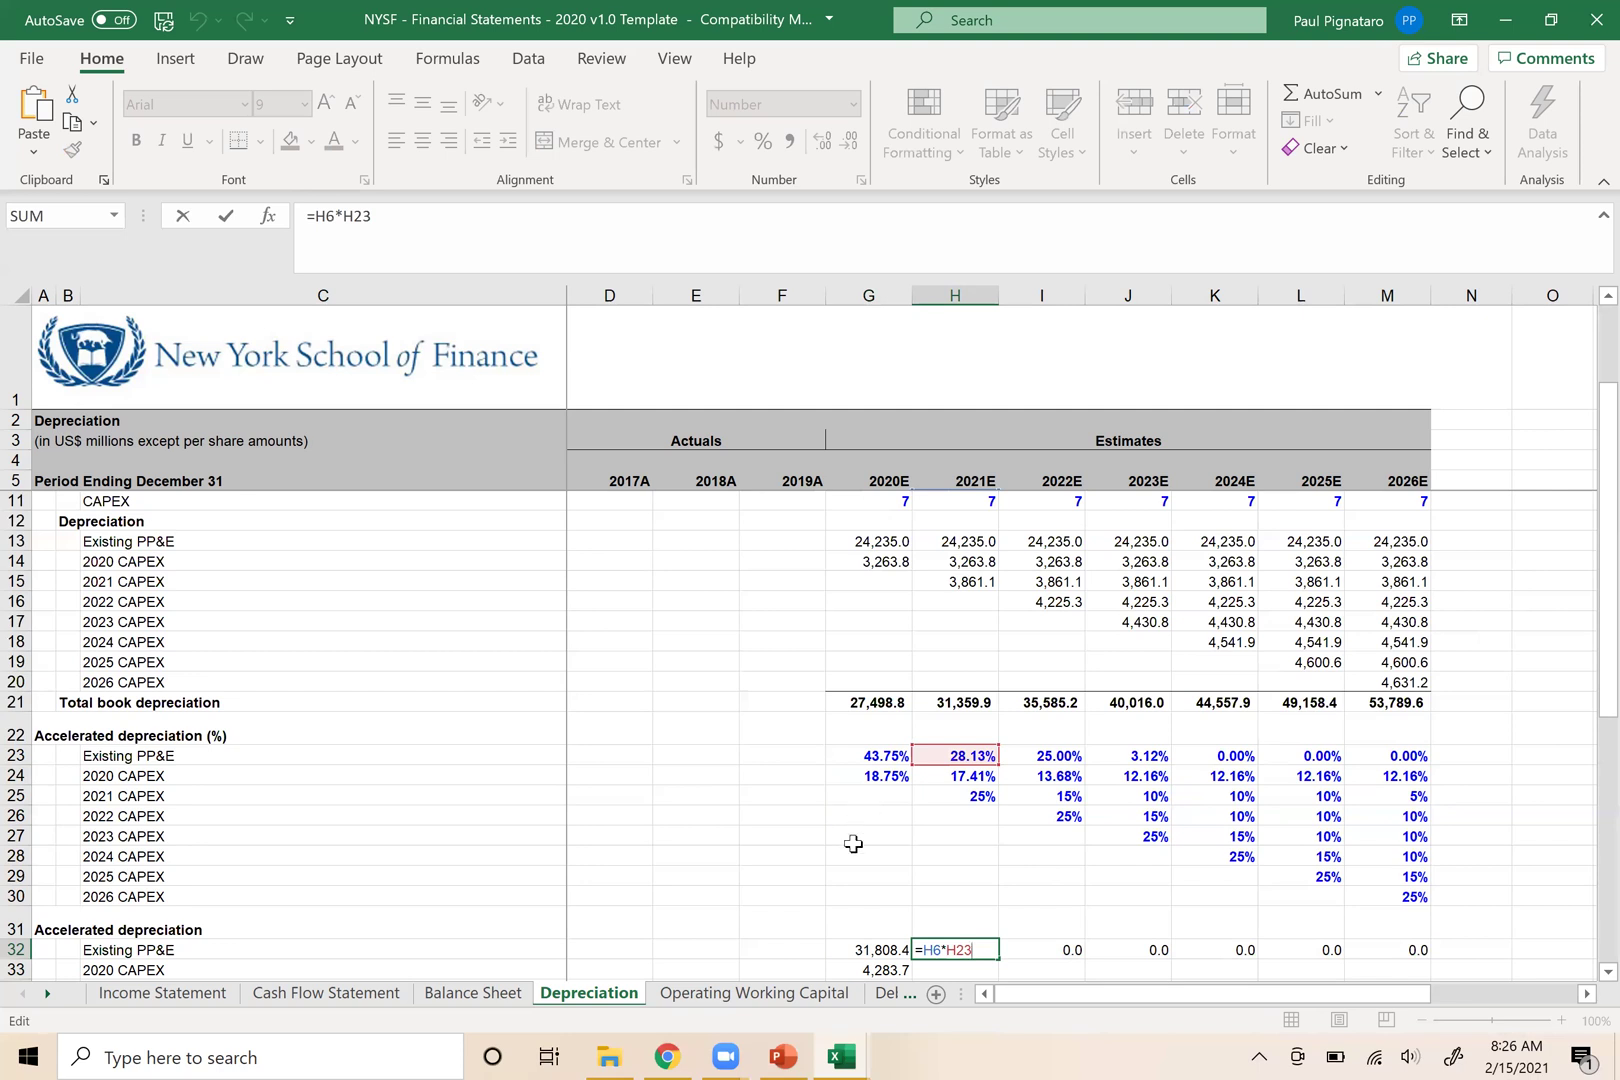
pyautogui.scroll(2, 853, 843)
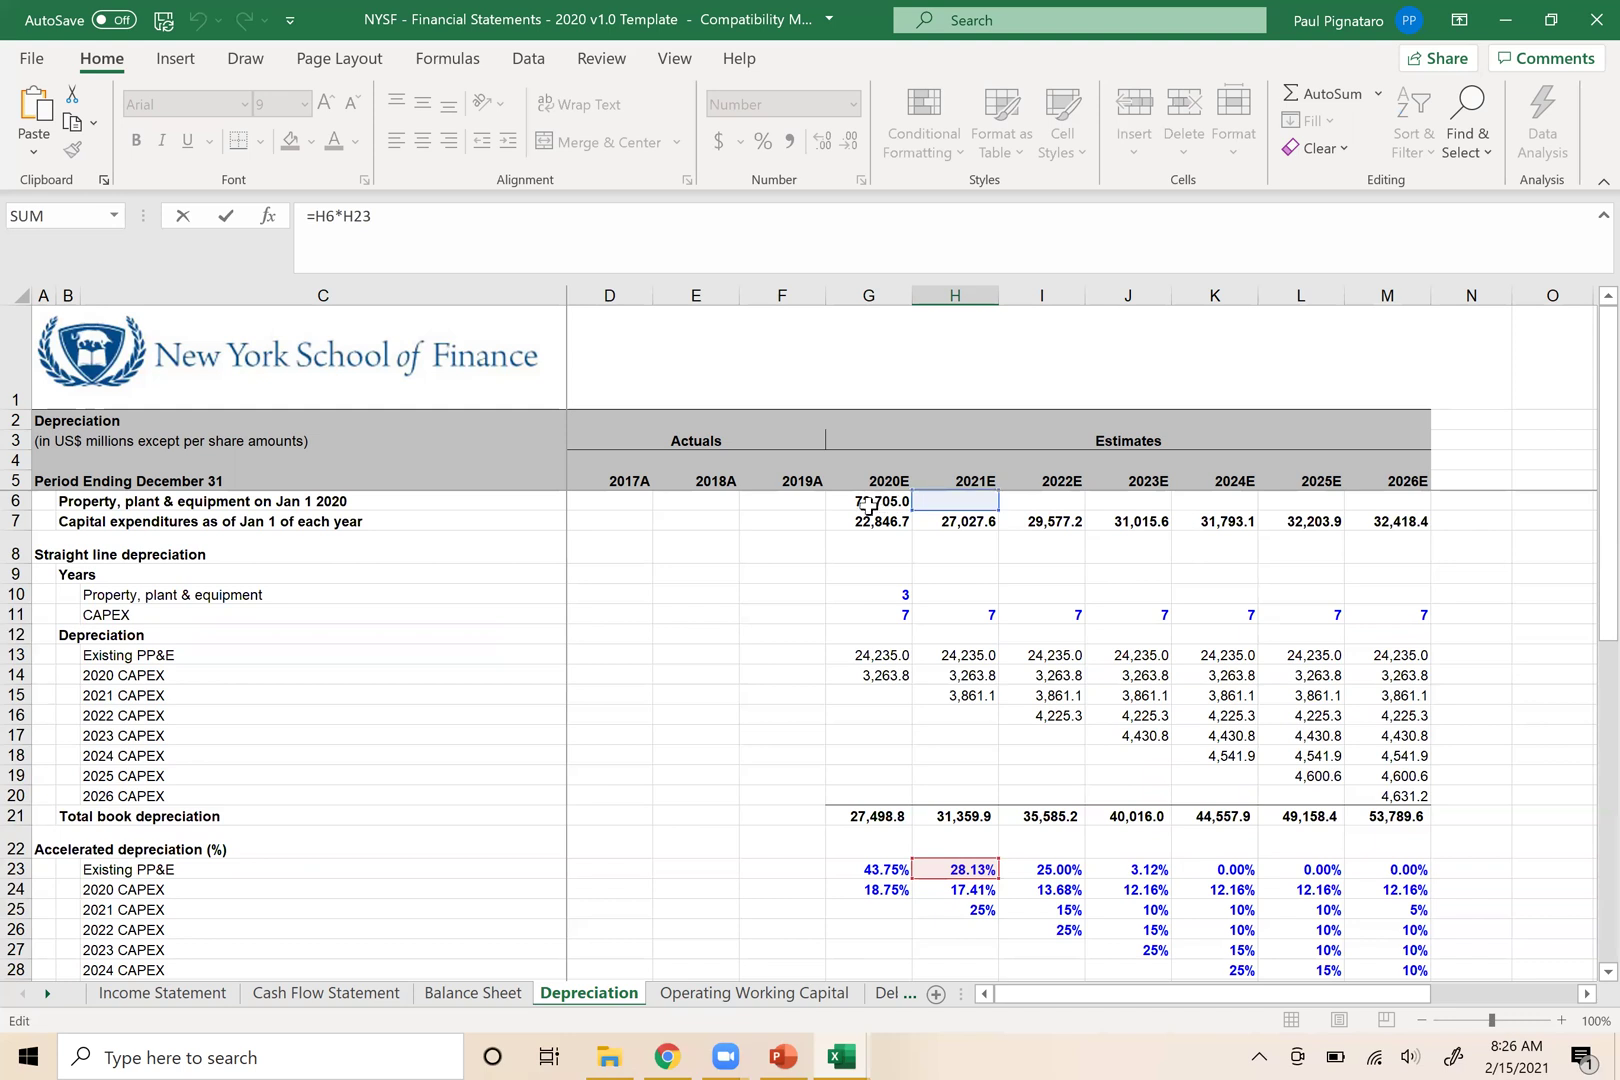
pyautogui.hotkey('ctrl', 'Return')
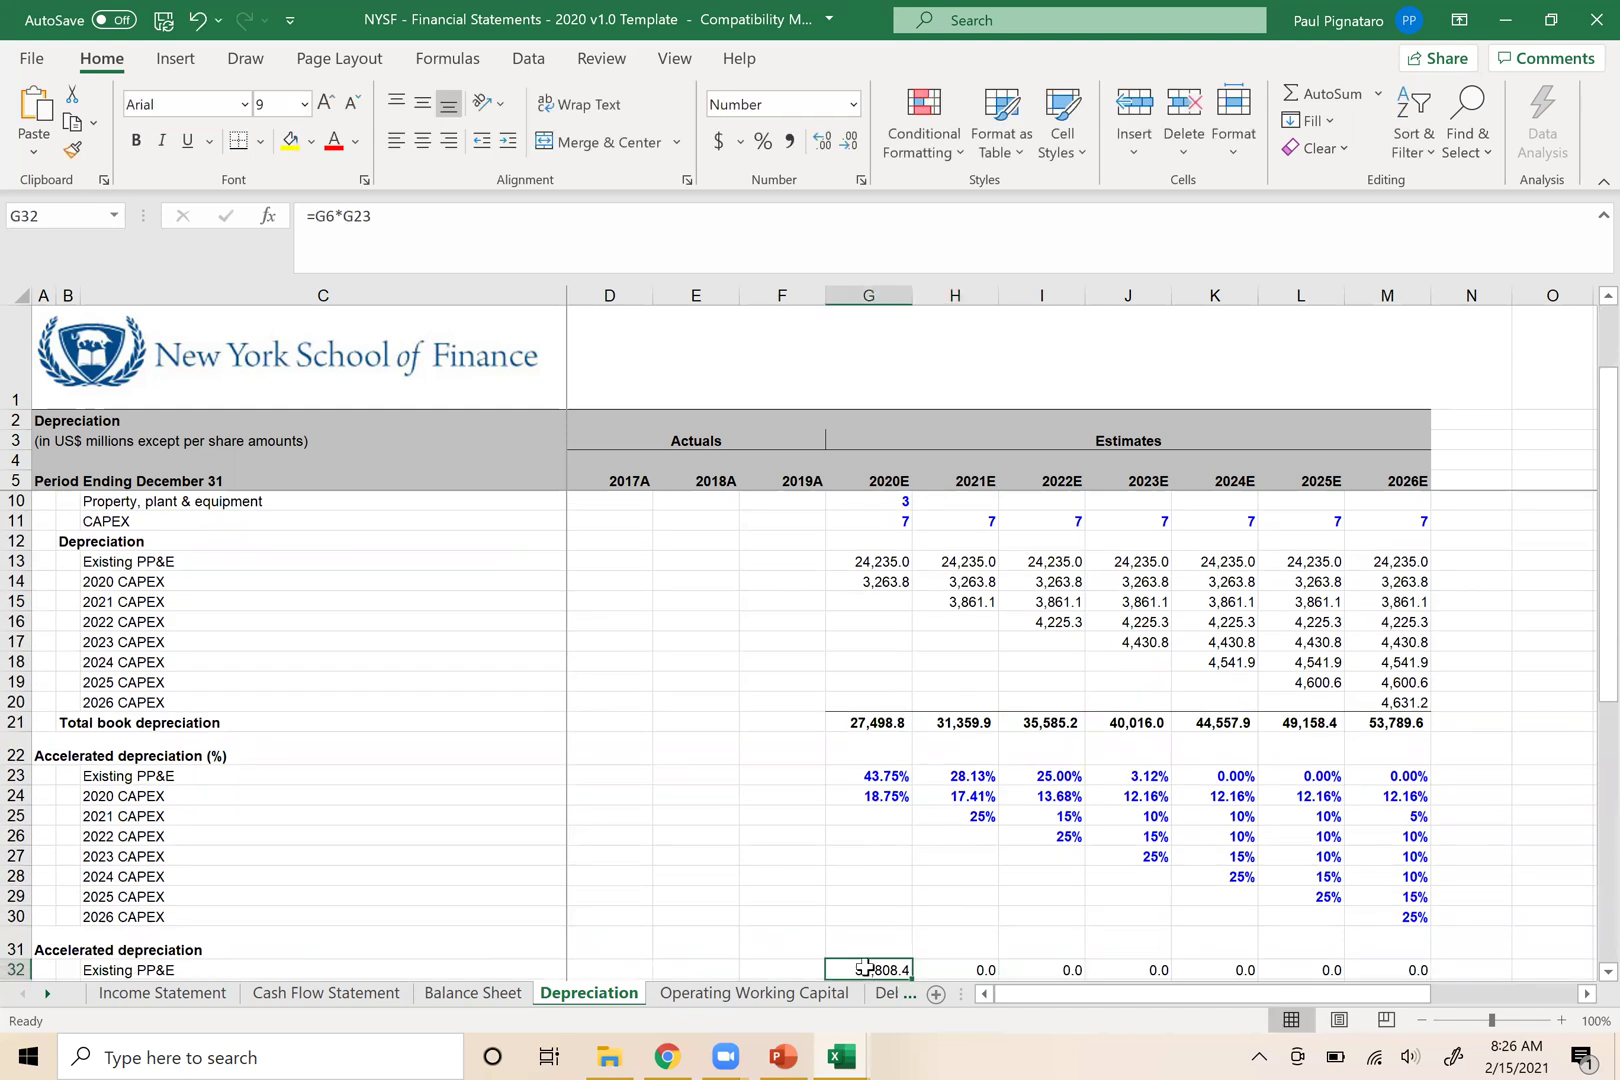
# Anchor the PP&E reference to column G in G32, making it =$G6*G23, and fill the formula across through 2026E
pyautogui.doubleClick(864, 967)
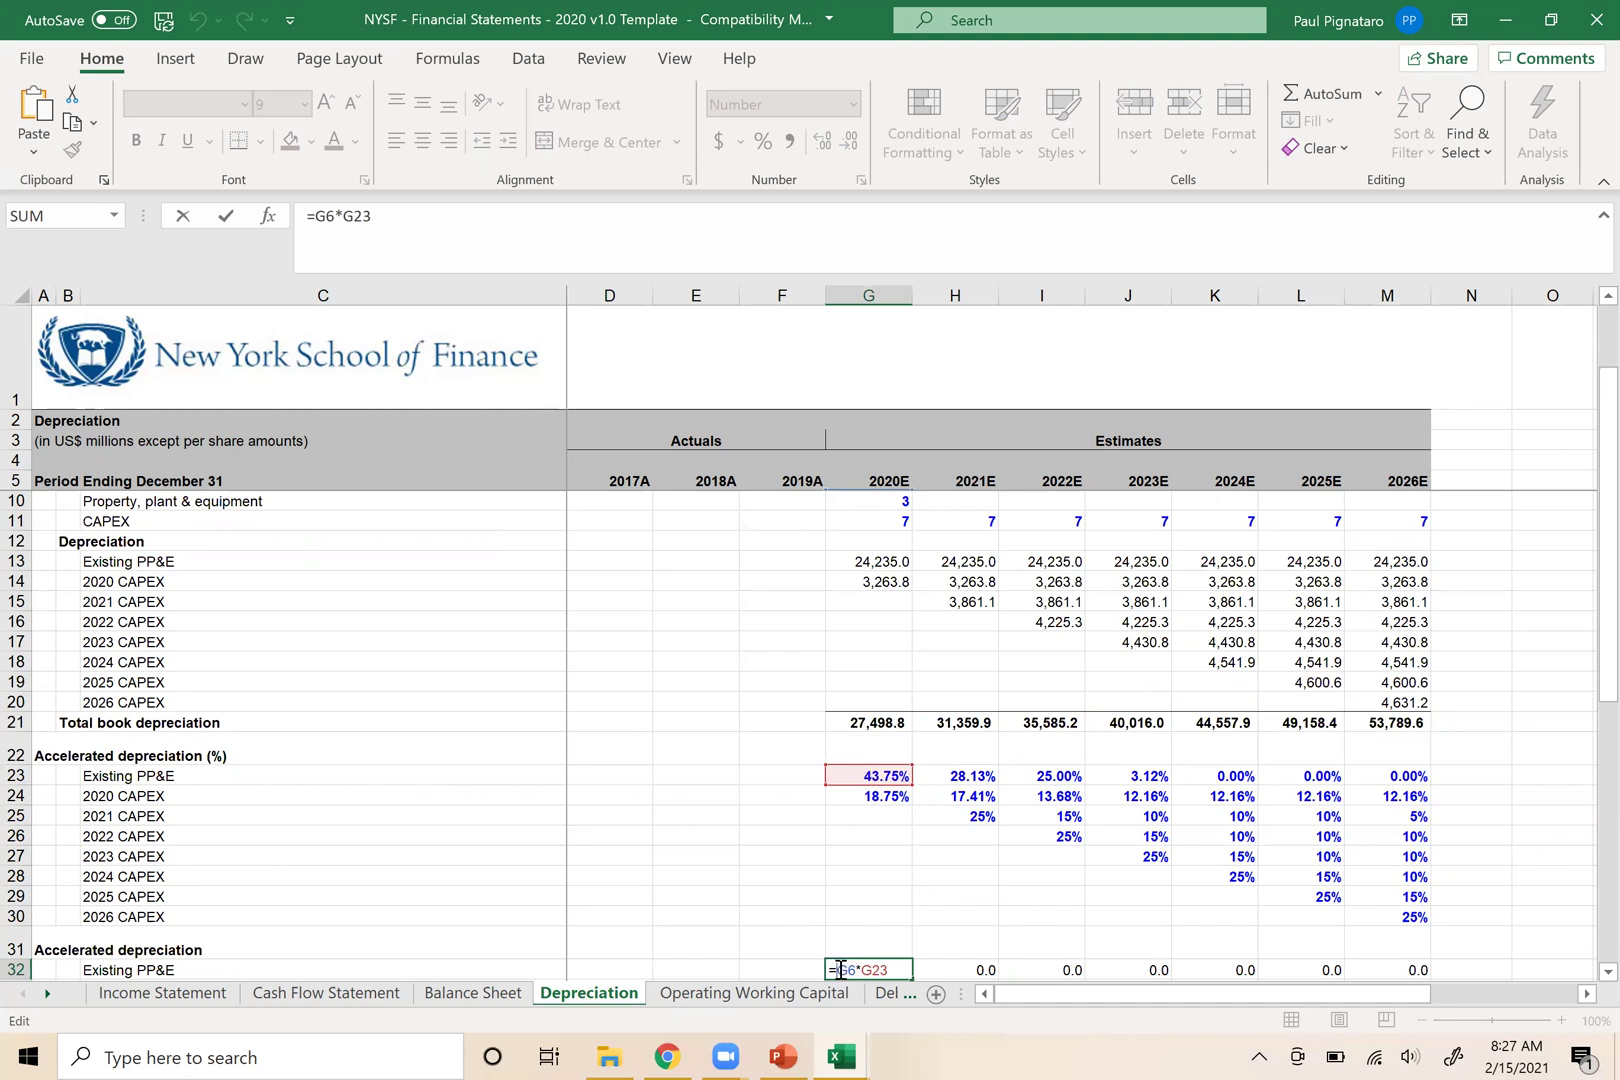
pyautogui.click(840, 969)
pyautogui.write('$')
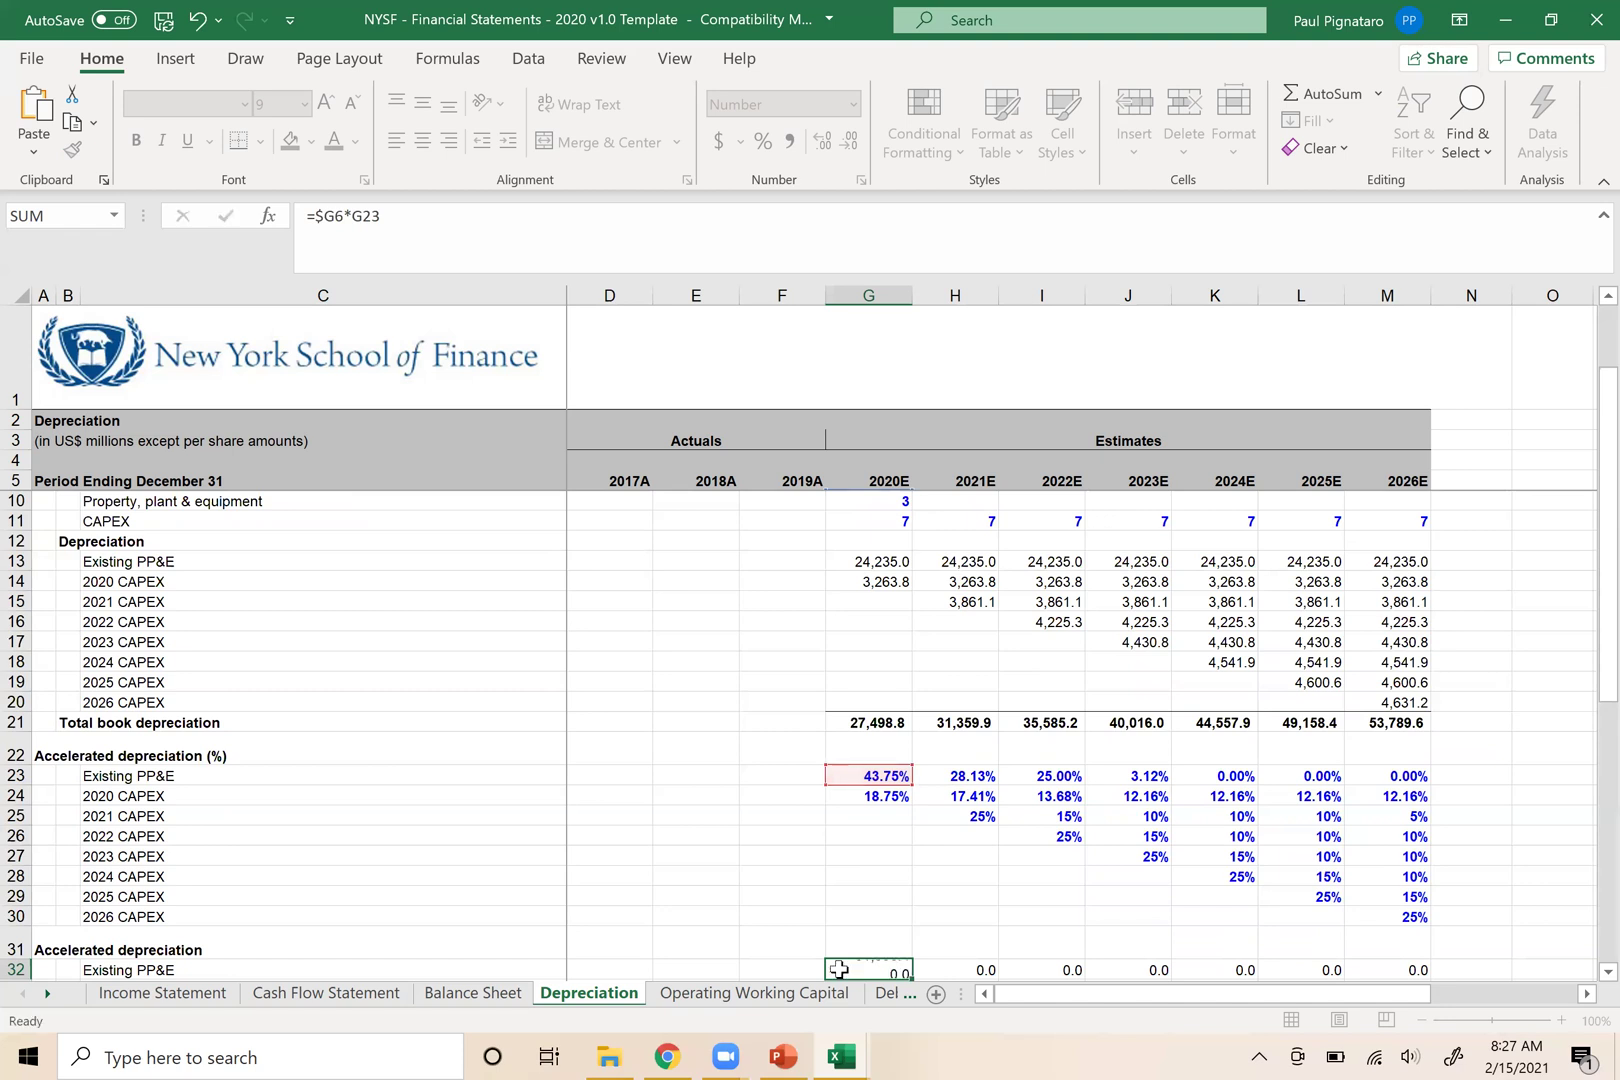
pyautogui.press('Return')
pyautogui.press('Up')
pyautogui.hotkey('shift', 'Right')
pyautogui.hotkey('shift', 'Right')
pyautogui.hotkey('shift', 'Right')
pyautogui.hotkey('shift', 'Right')
pyautogui.hotkey('shift', 'Right')
pyautogui.hotkey('shift', 'Right')
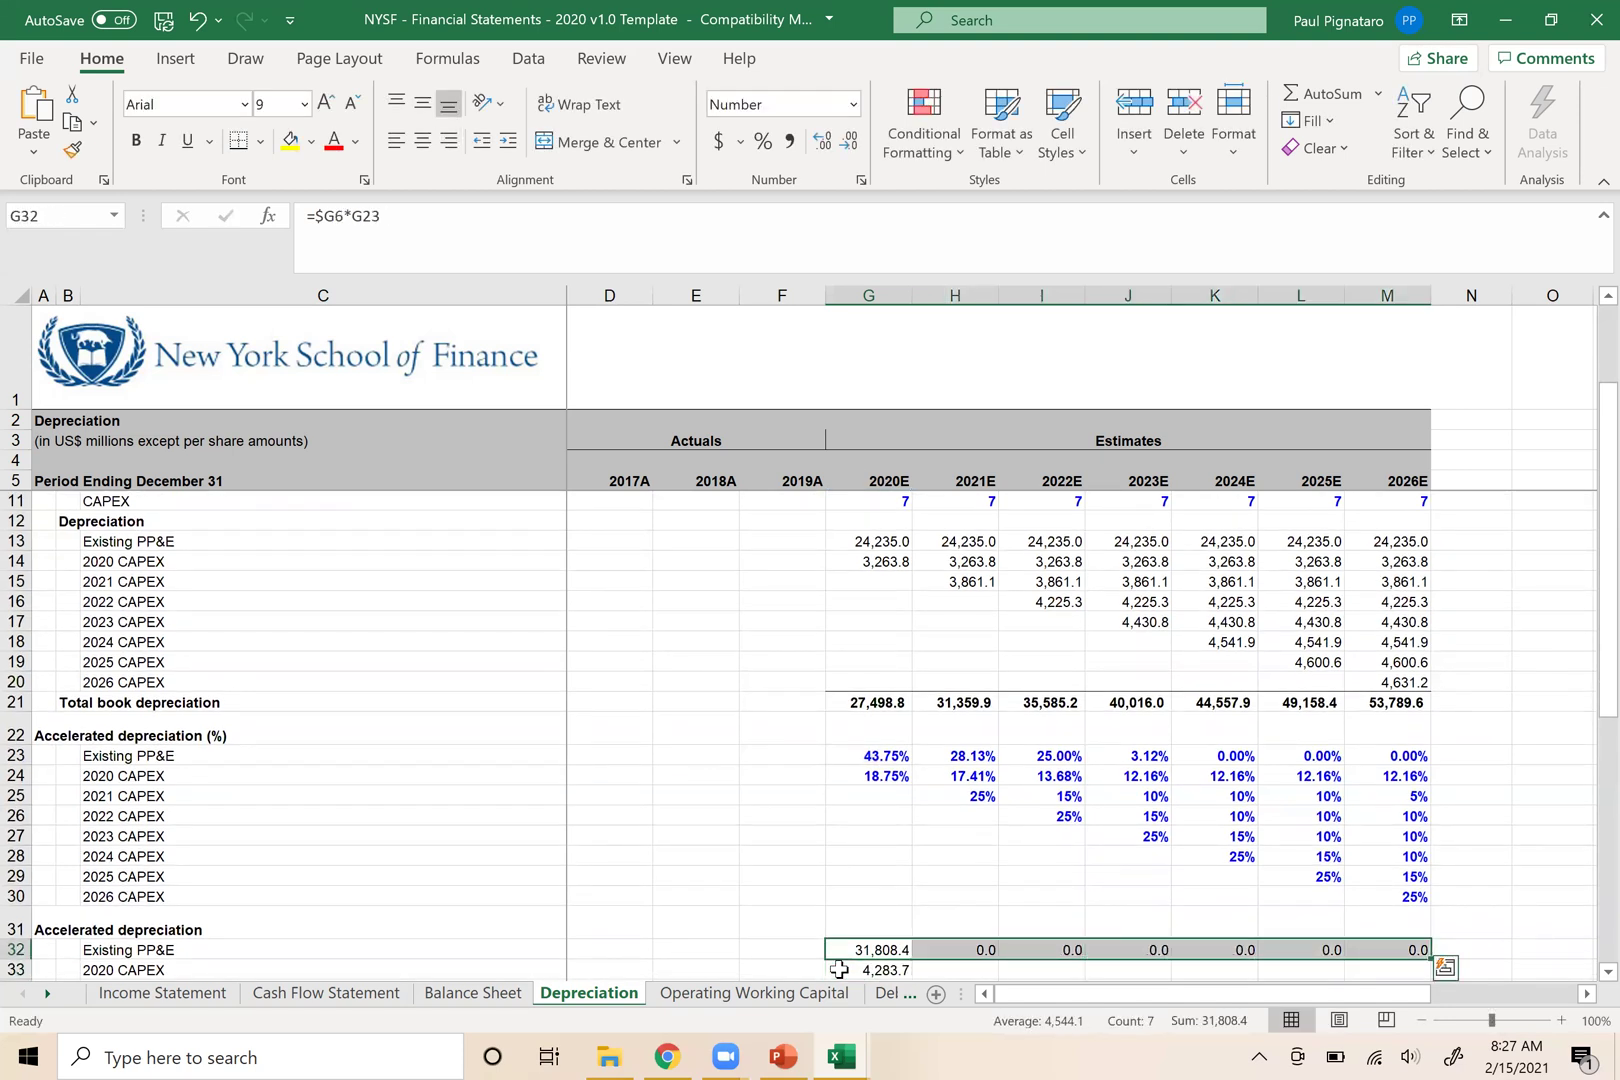
pyautogui.hotkey('ctrl', 'r')
# Check the cell references in the filled Existing PP&E accelerated depreciation formulas for 2021E and 2022E
pyautogui.press('Right')
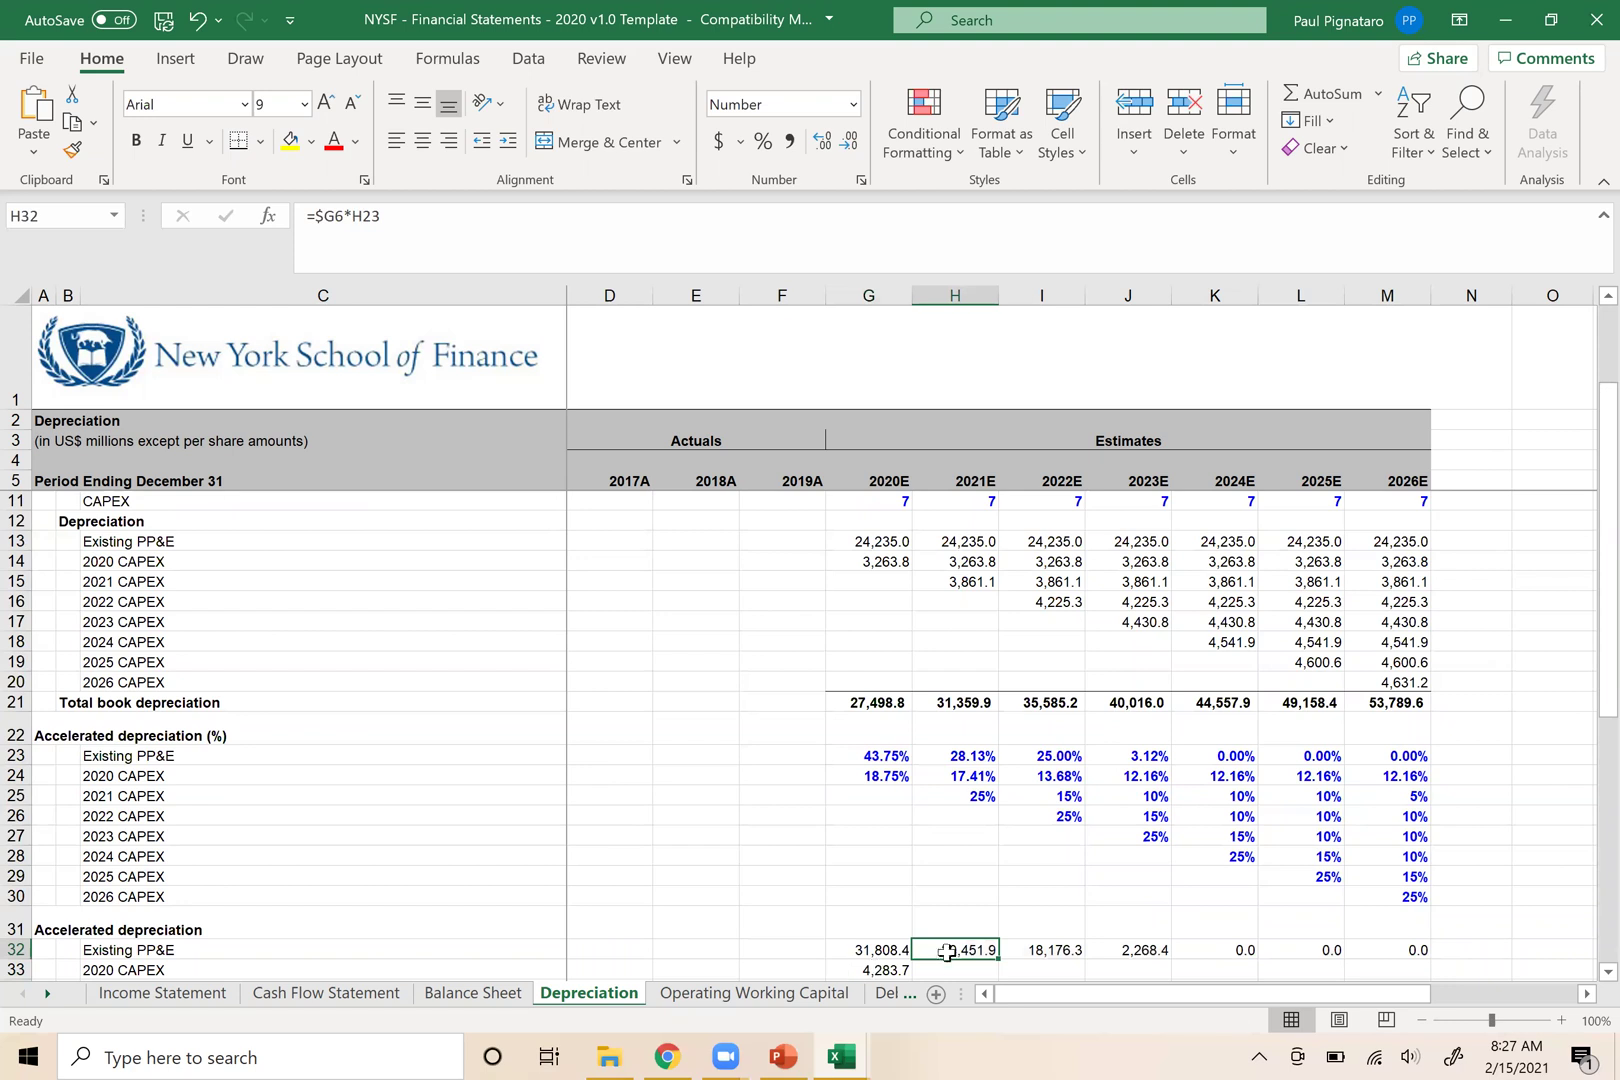
pyautogui.press('F2')
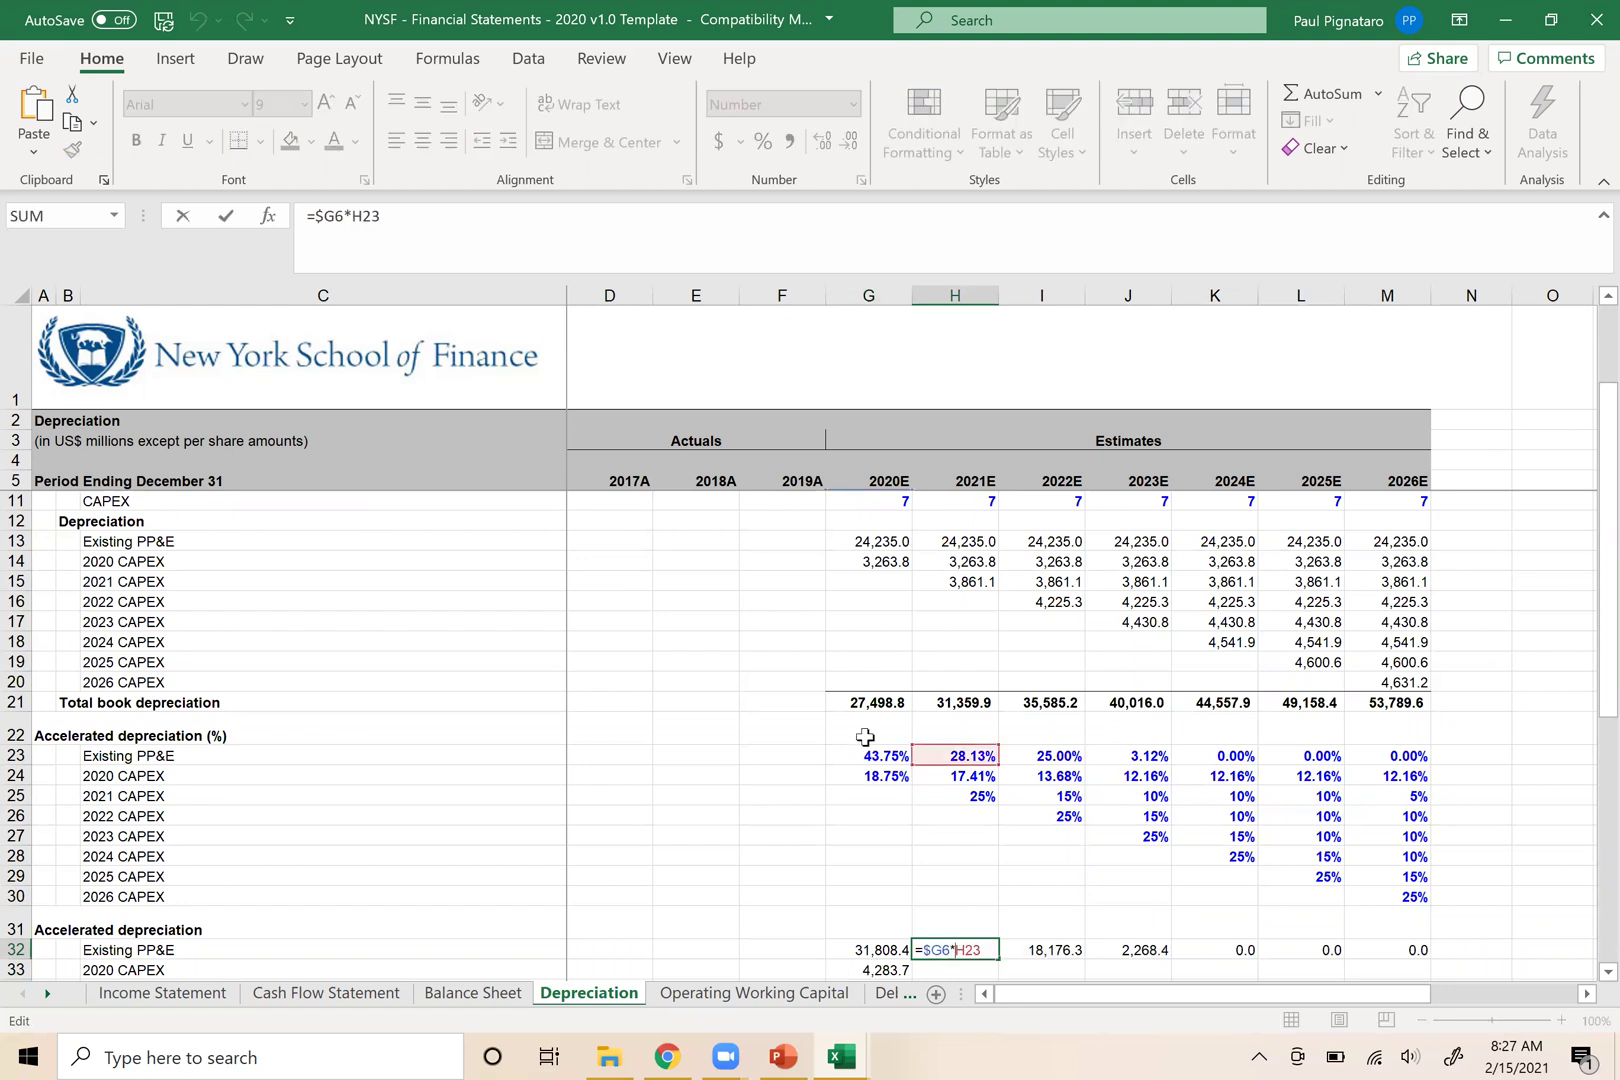
pyautogui.scroll(4, 850, 556)
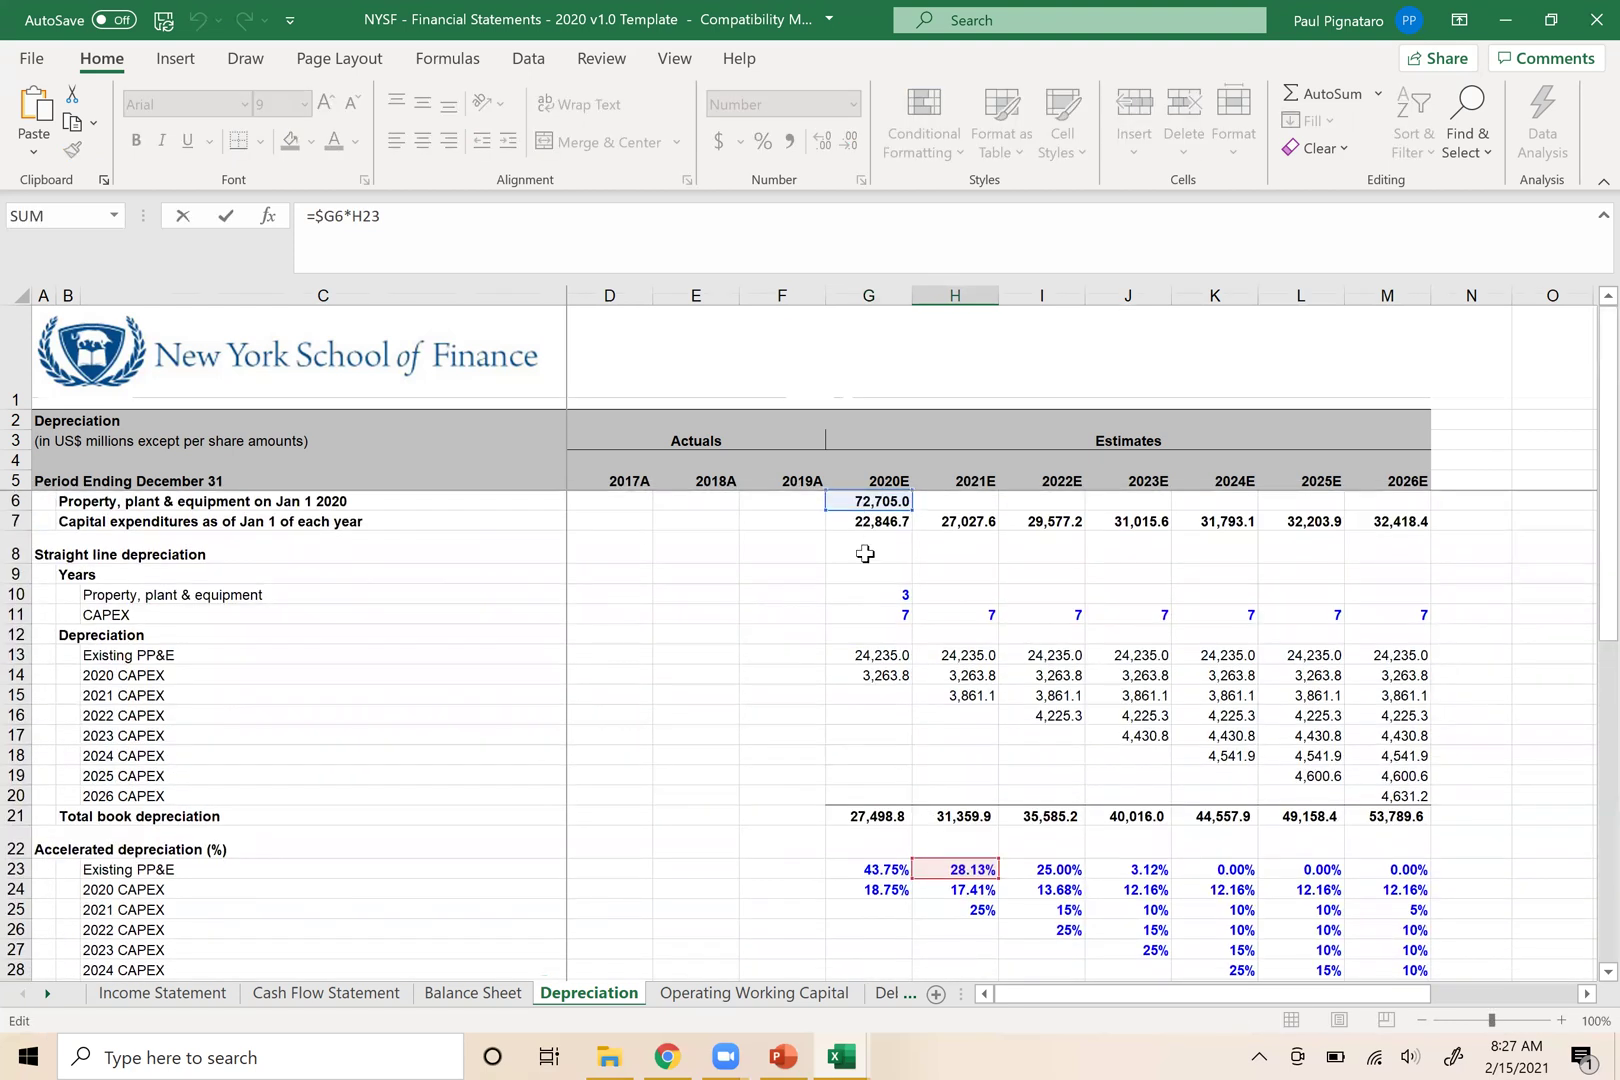
pyautogui.press('Escape')
pyautogui.press('Right')
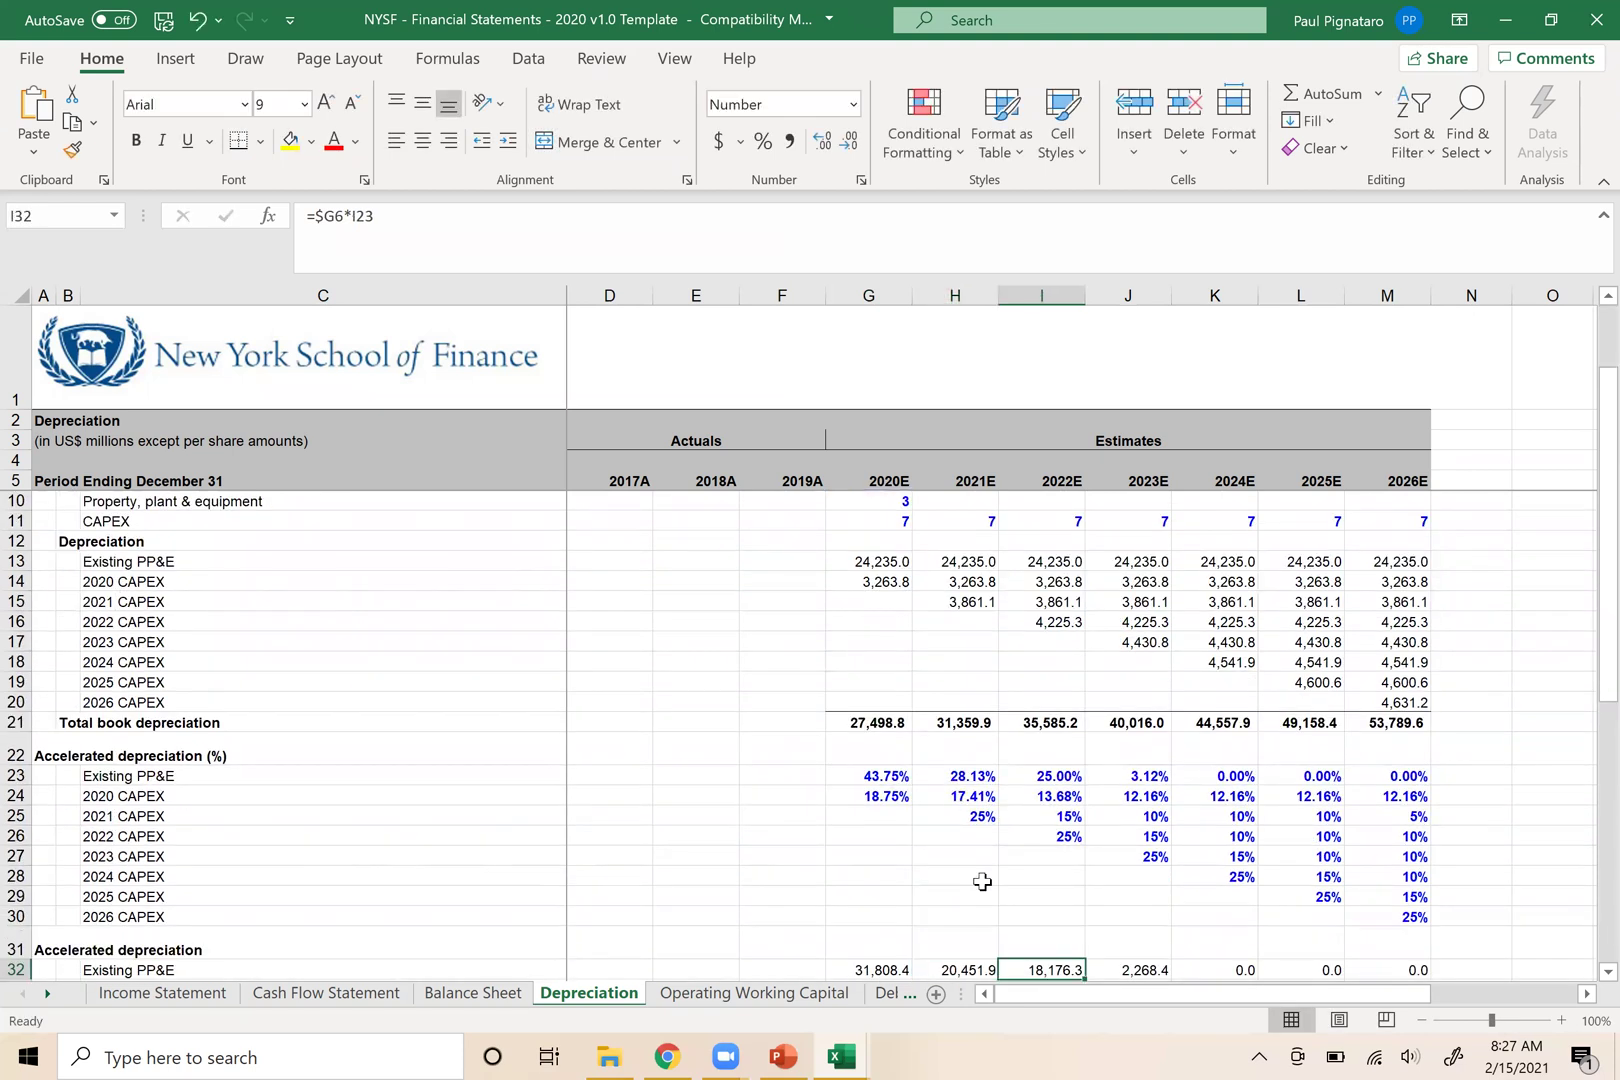
pyautogui.press('F2')
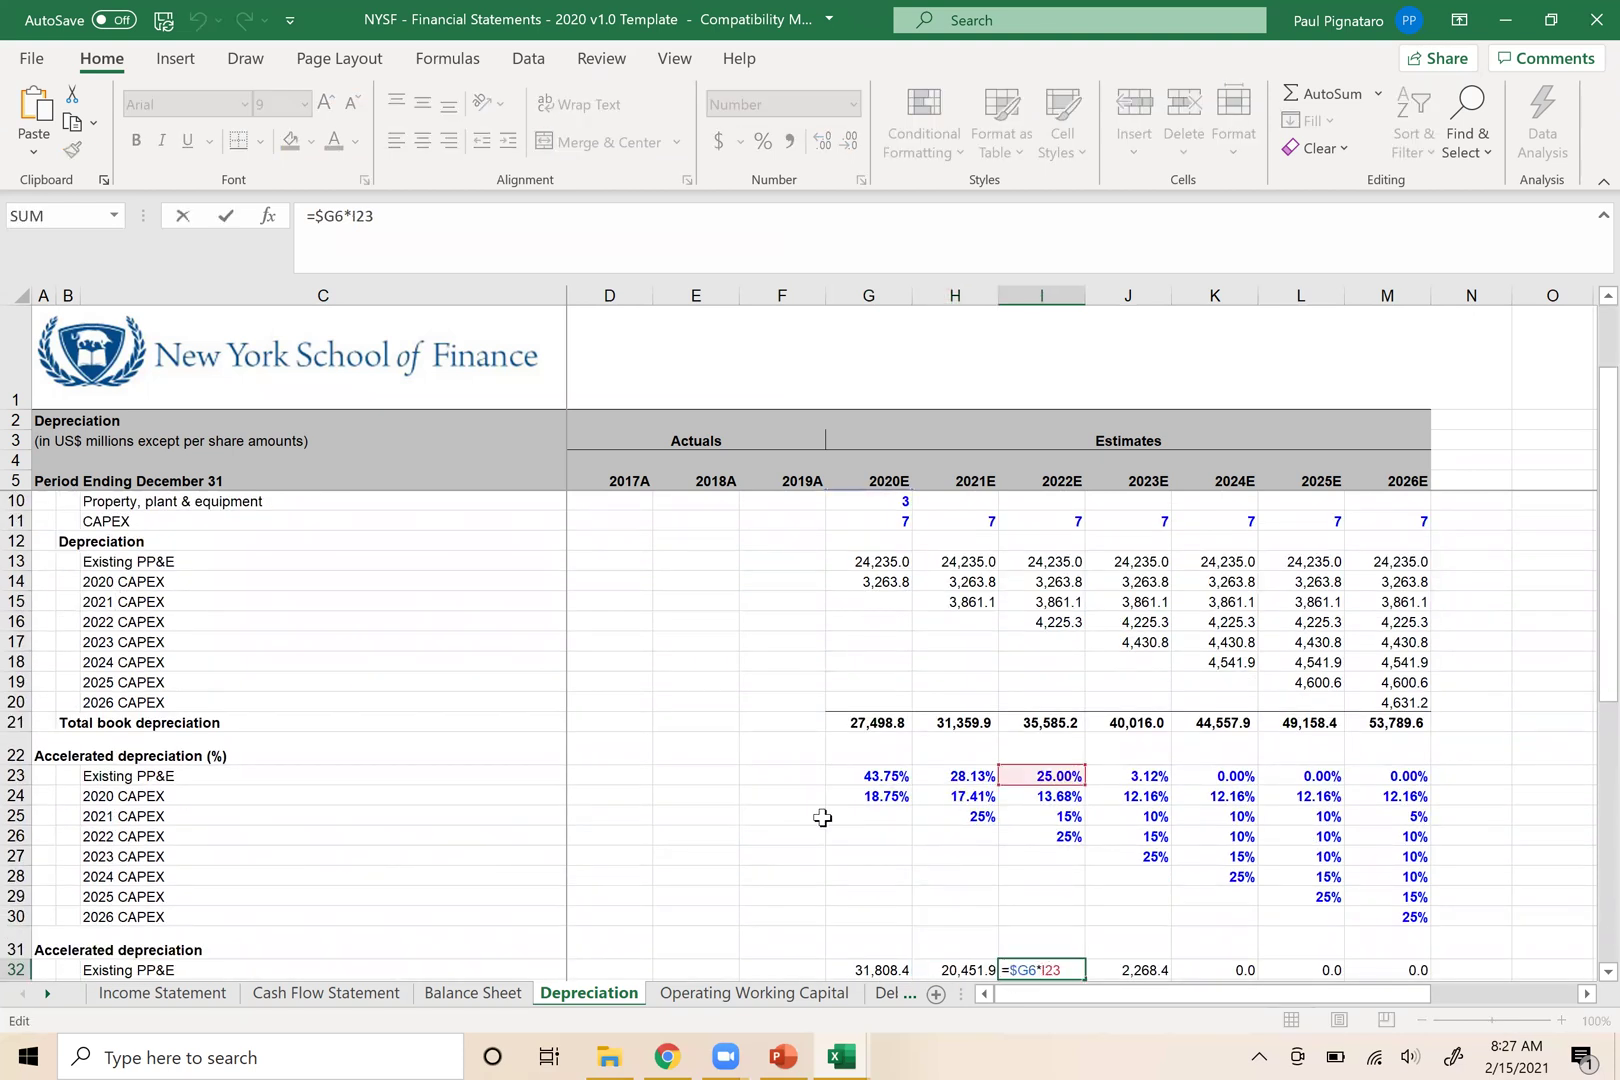
pyautogui.scroll(2, 822, 818)
pyautogui.press('Escape')
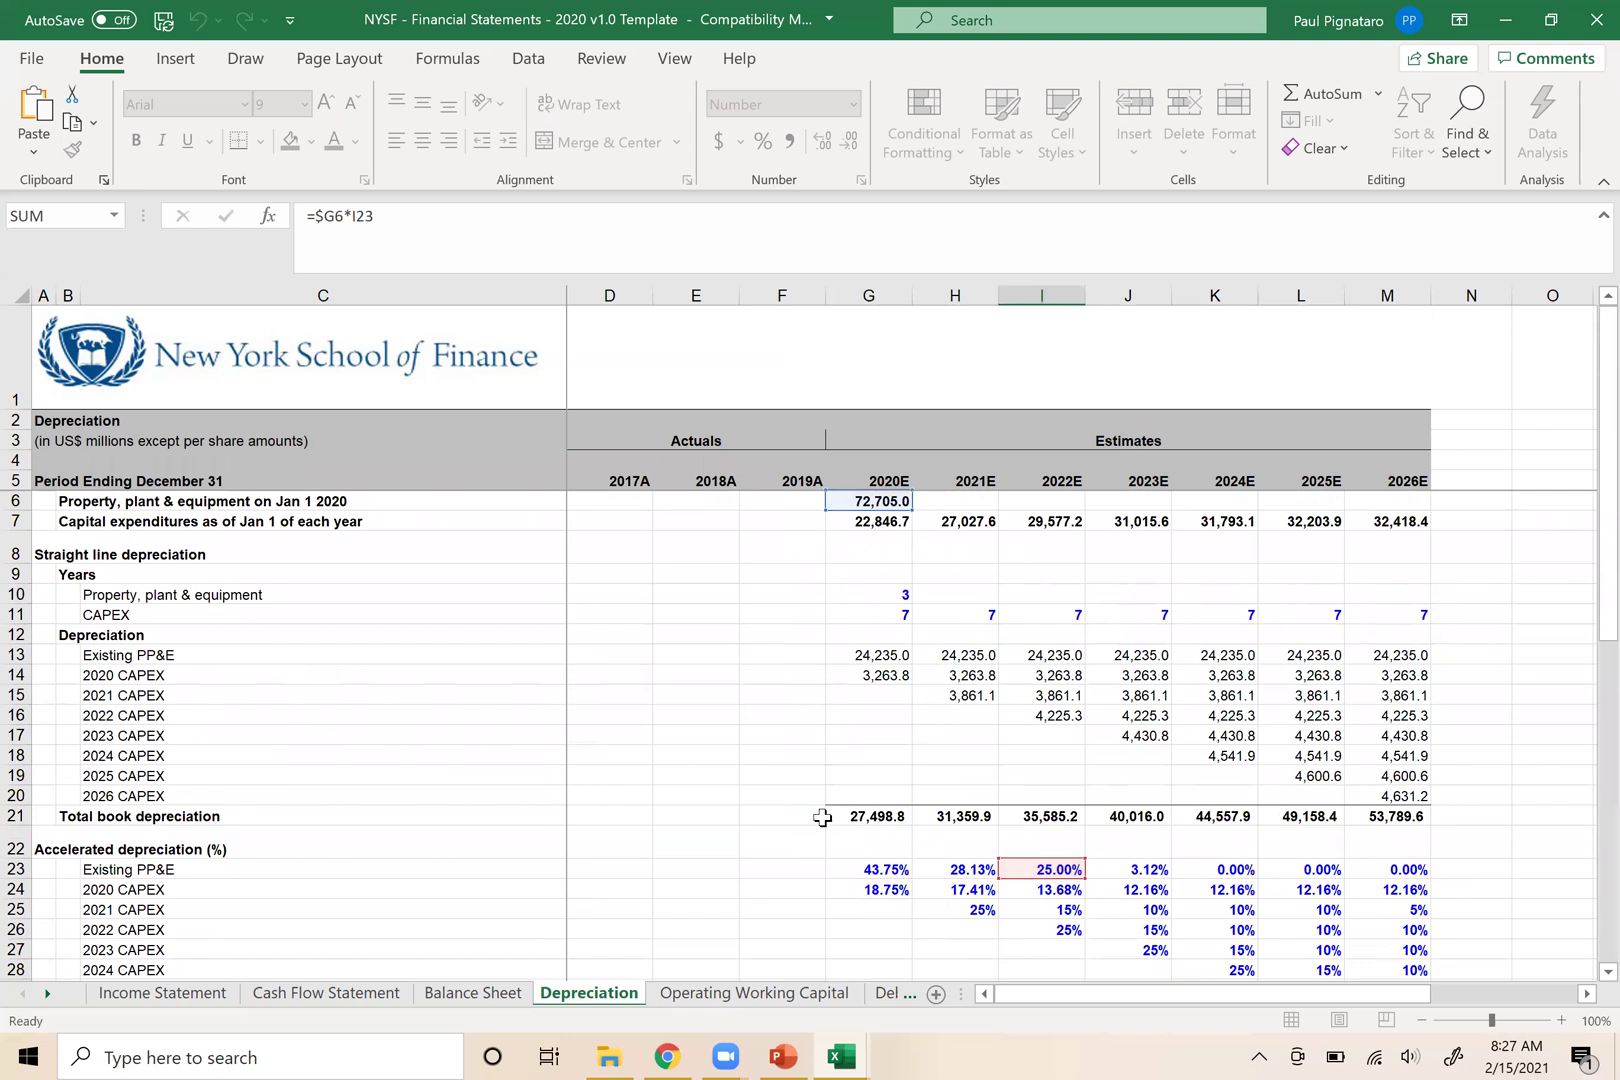
pyautogui.click(856, 967)
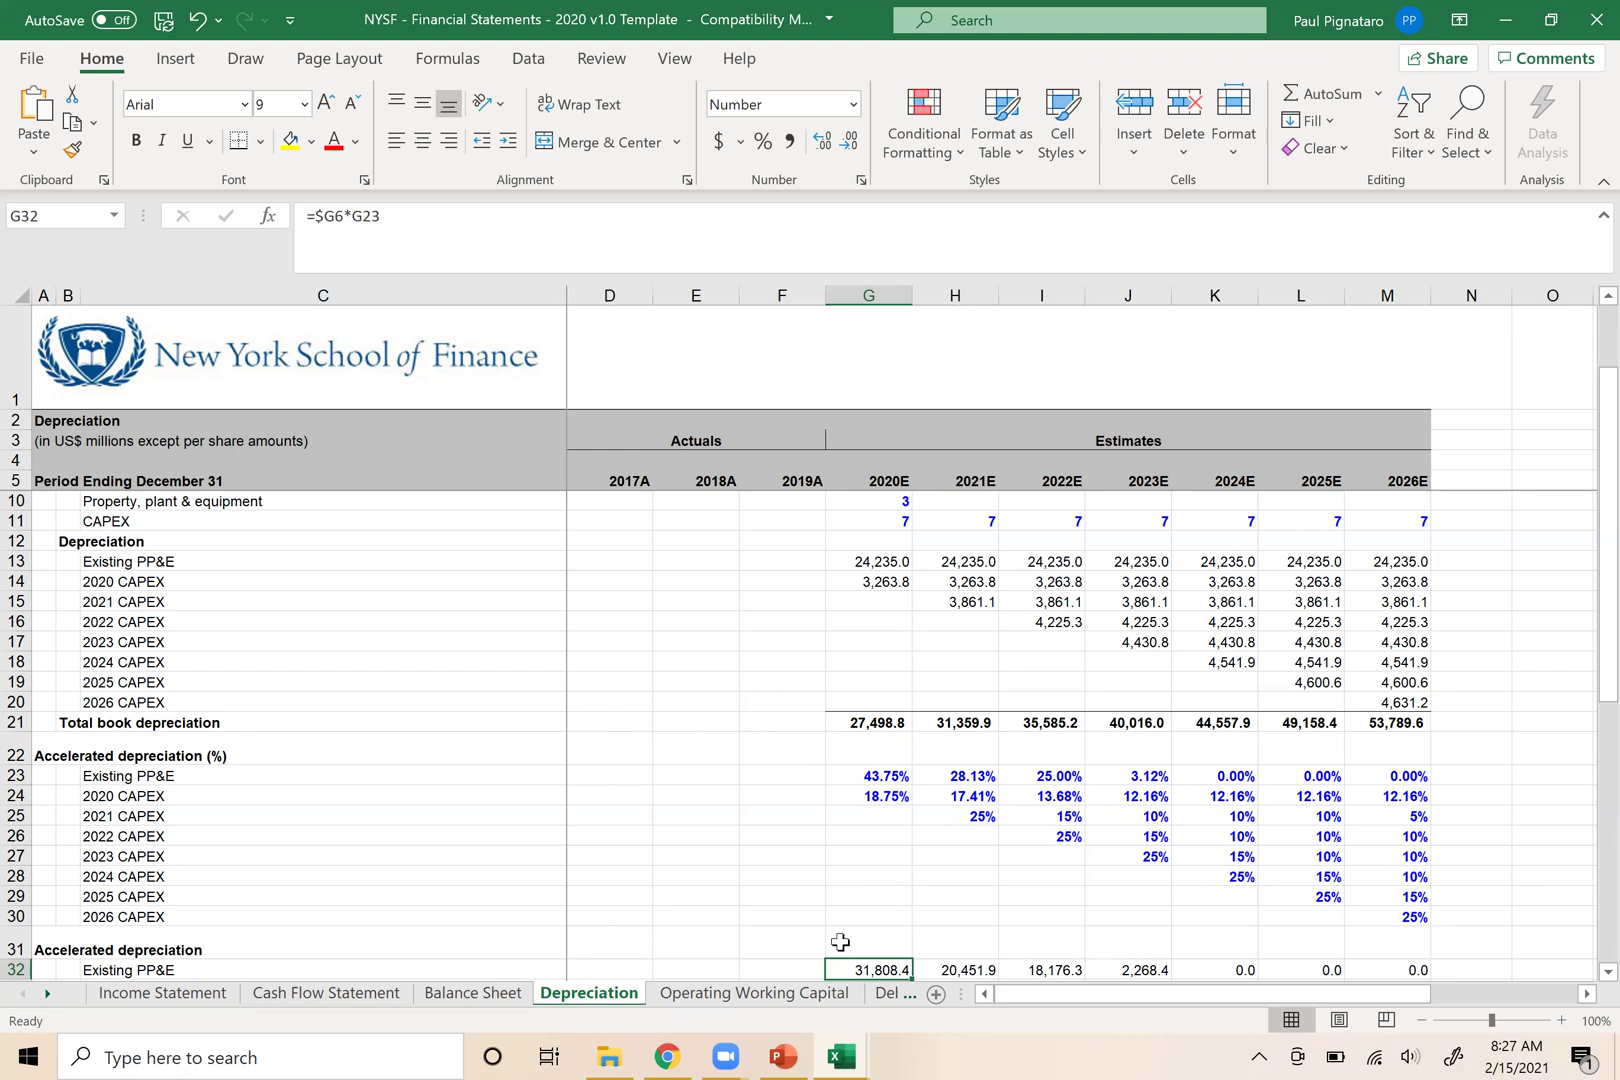
pyautogui.press('Right')
pyautogui.press('Right')
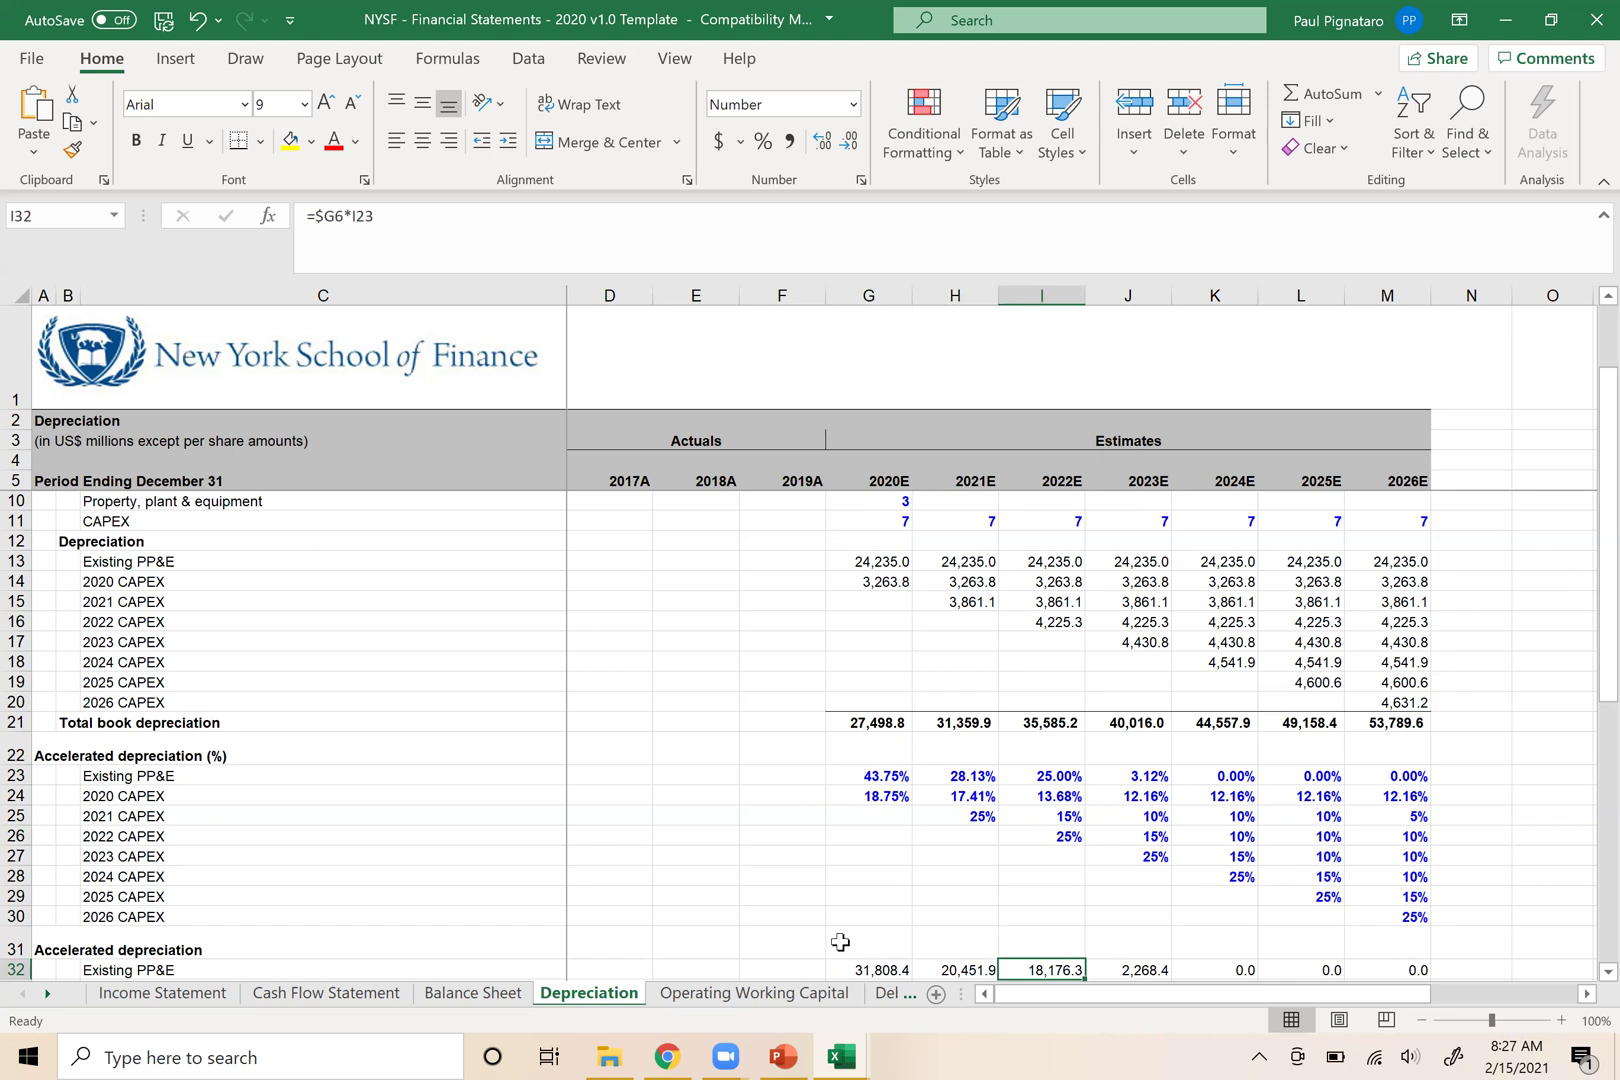
# Calculate 2020E accelerated depreciation for 2020 CAPEX in G33 with the formula =G7*G24
pyautogui.scroll(-2, 840, 942)
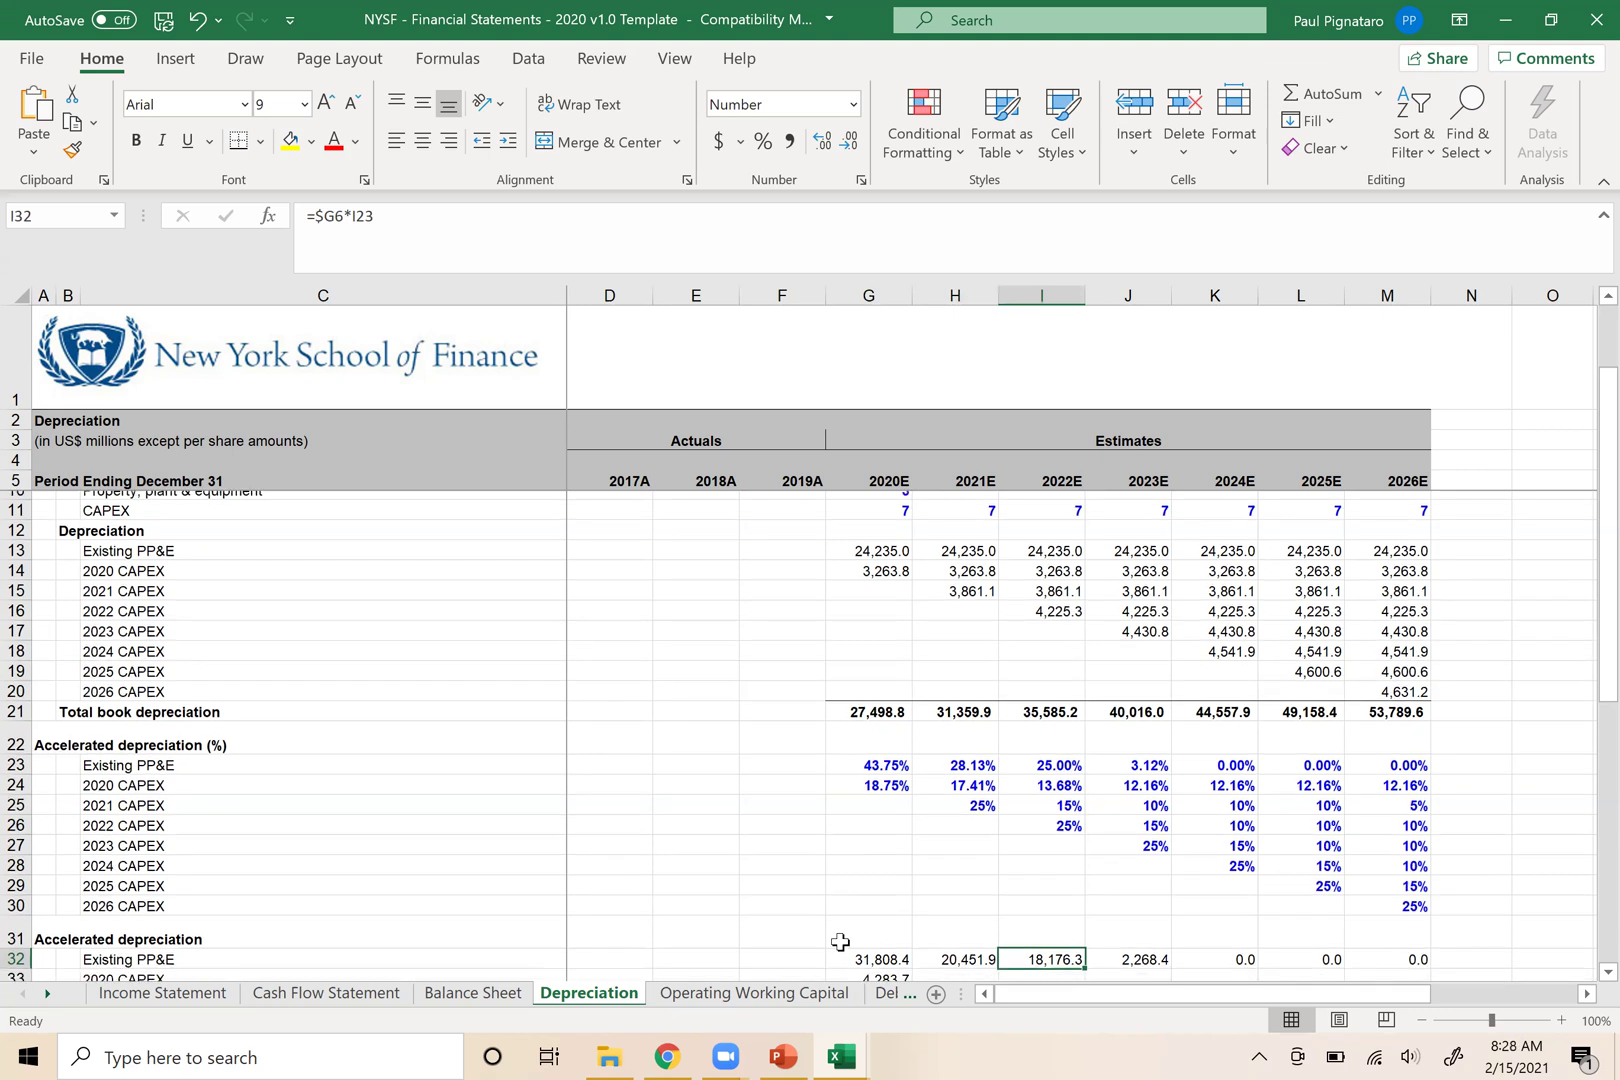
pyautogui.click(858, 870)
pyautogui.doubleClick(858, 870)
pyautogui.press('Escape')
pyautogui.doubleClick(860, 871)
pyautogui.press('Escape')
pyautogui.write('=')
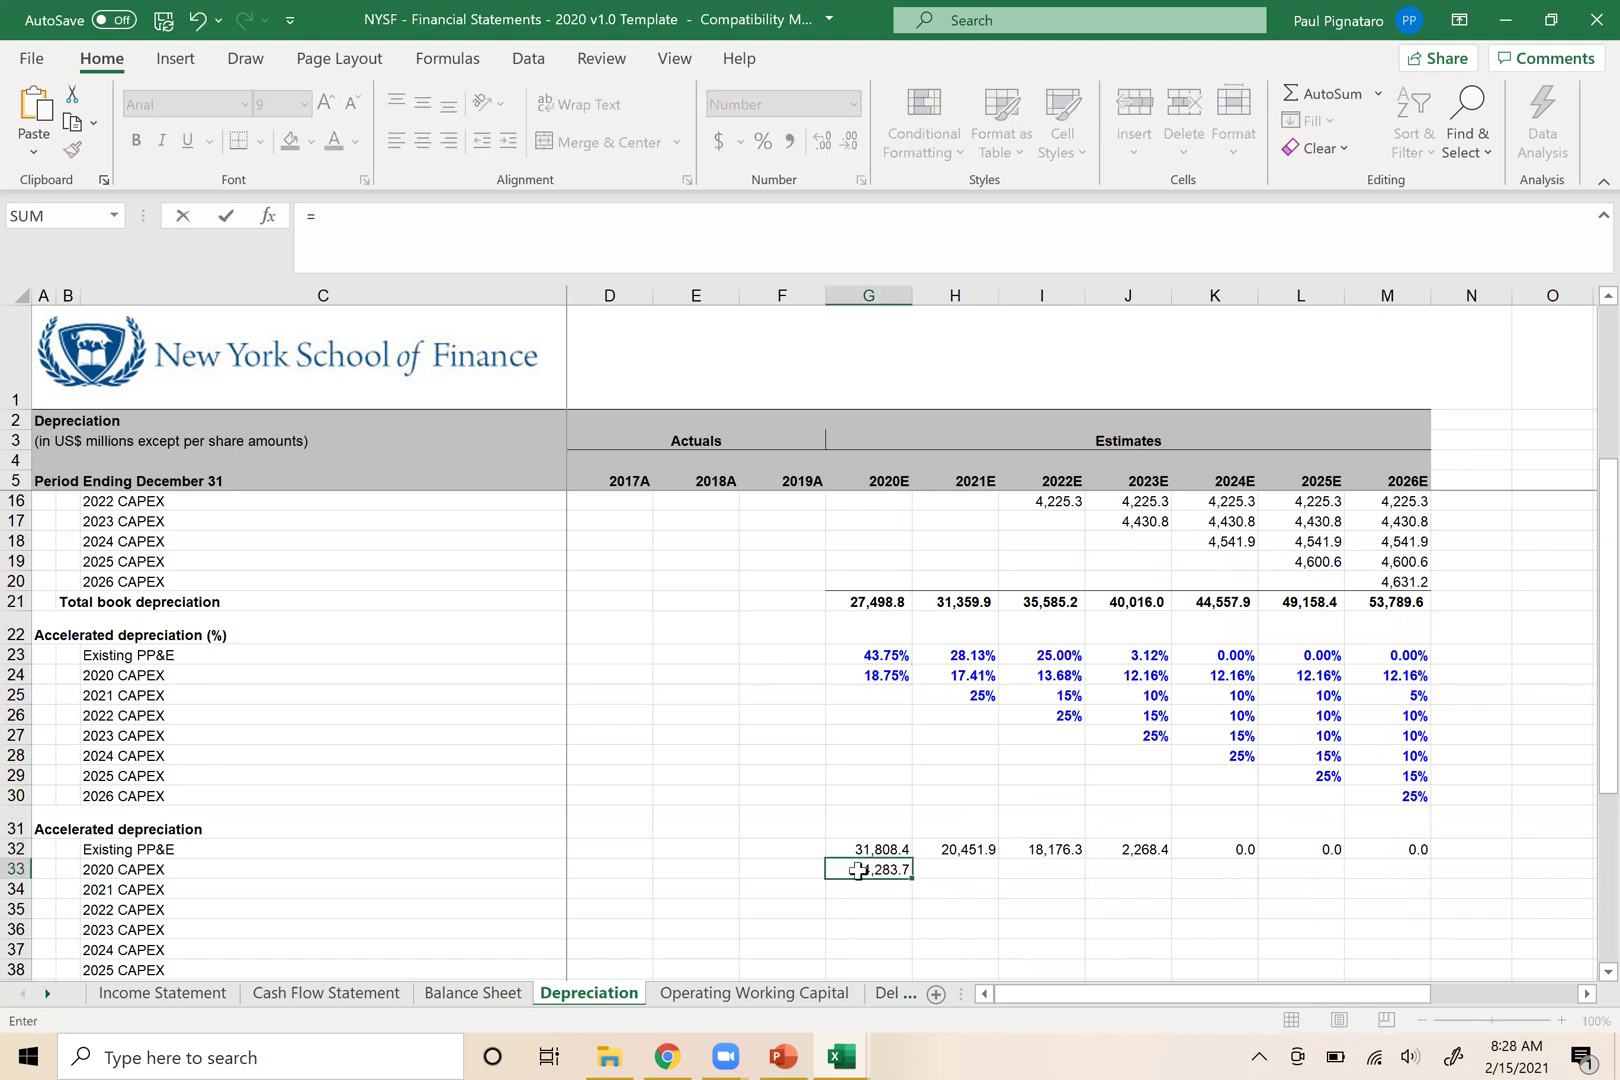
pyautogui.scroll(3, 858, 870)
pyautogui.click(852, 500)
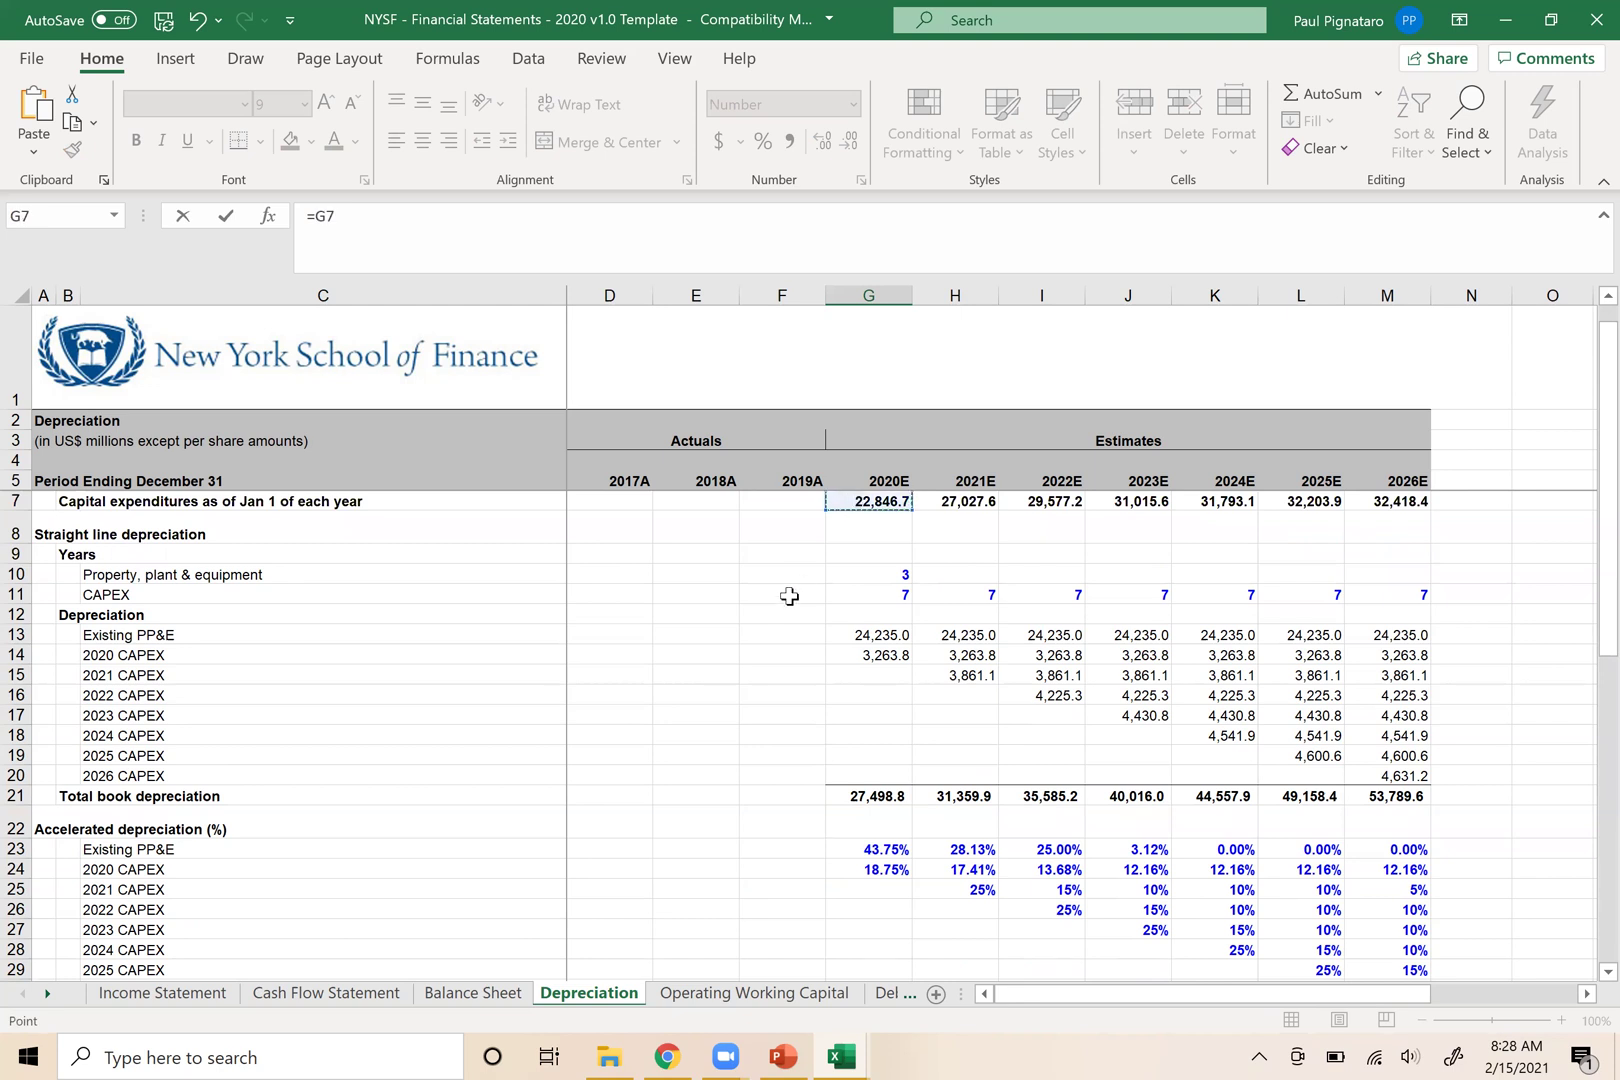
pyautogui.write('*')
pyautogui.click(859, 871)
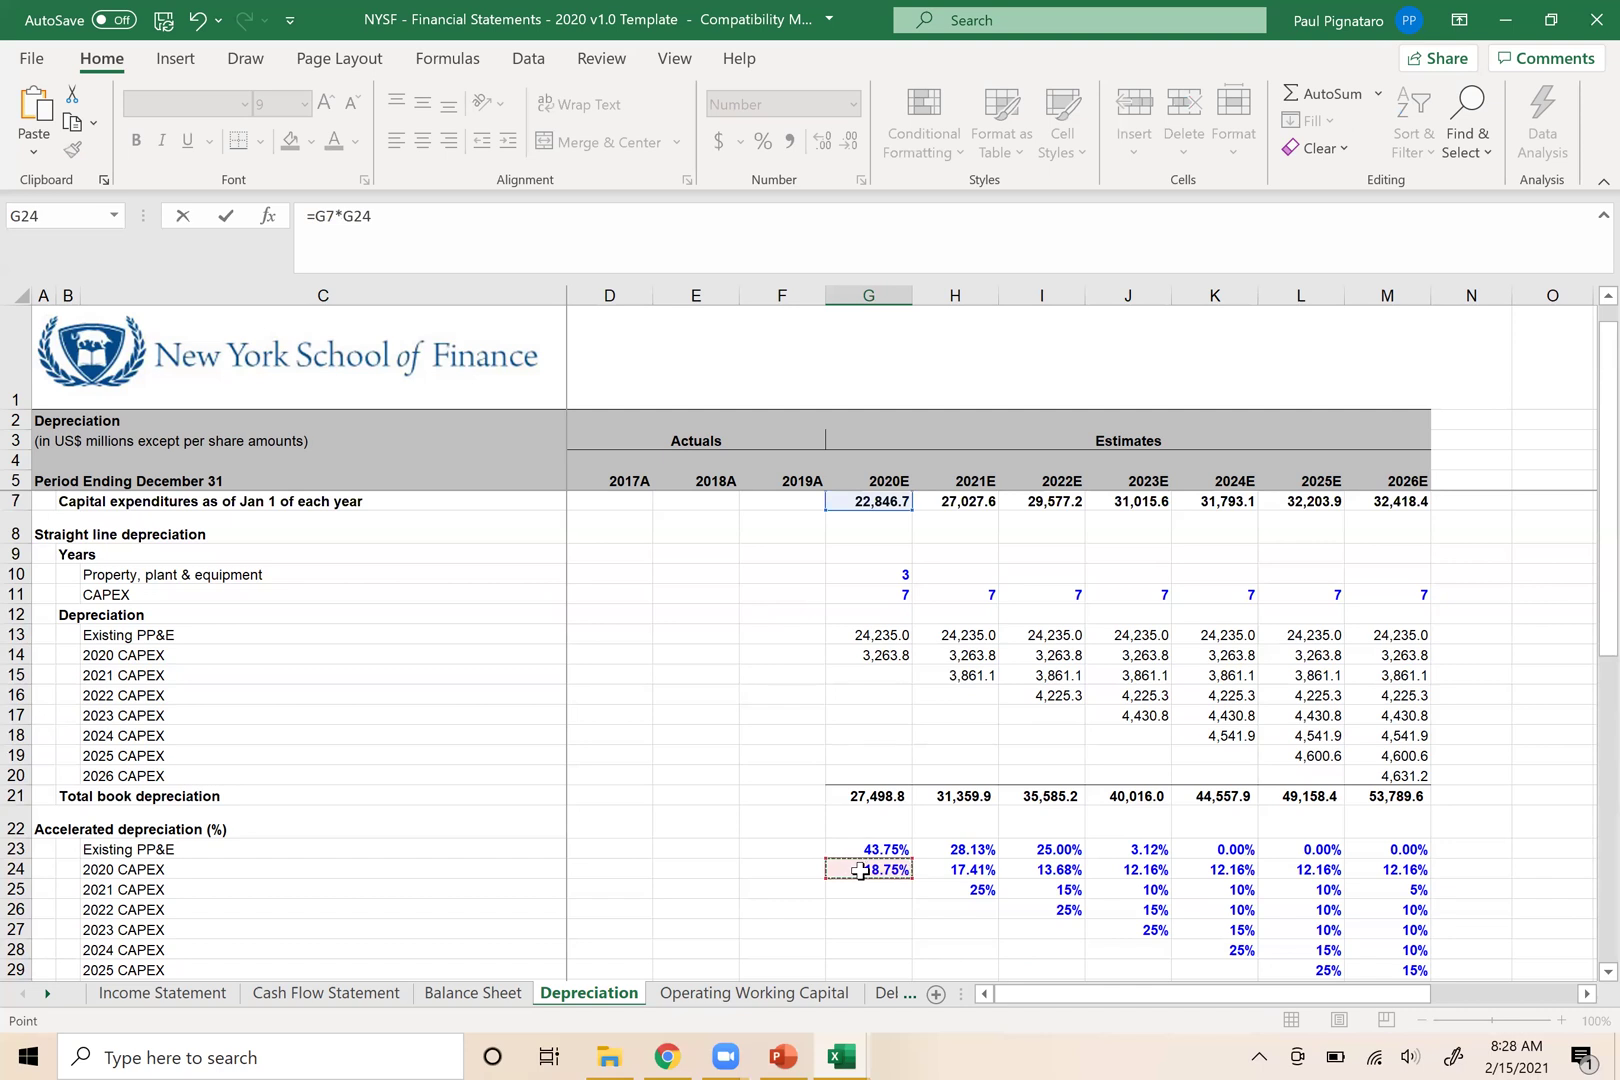
pyautogui.press('Return')
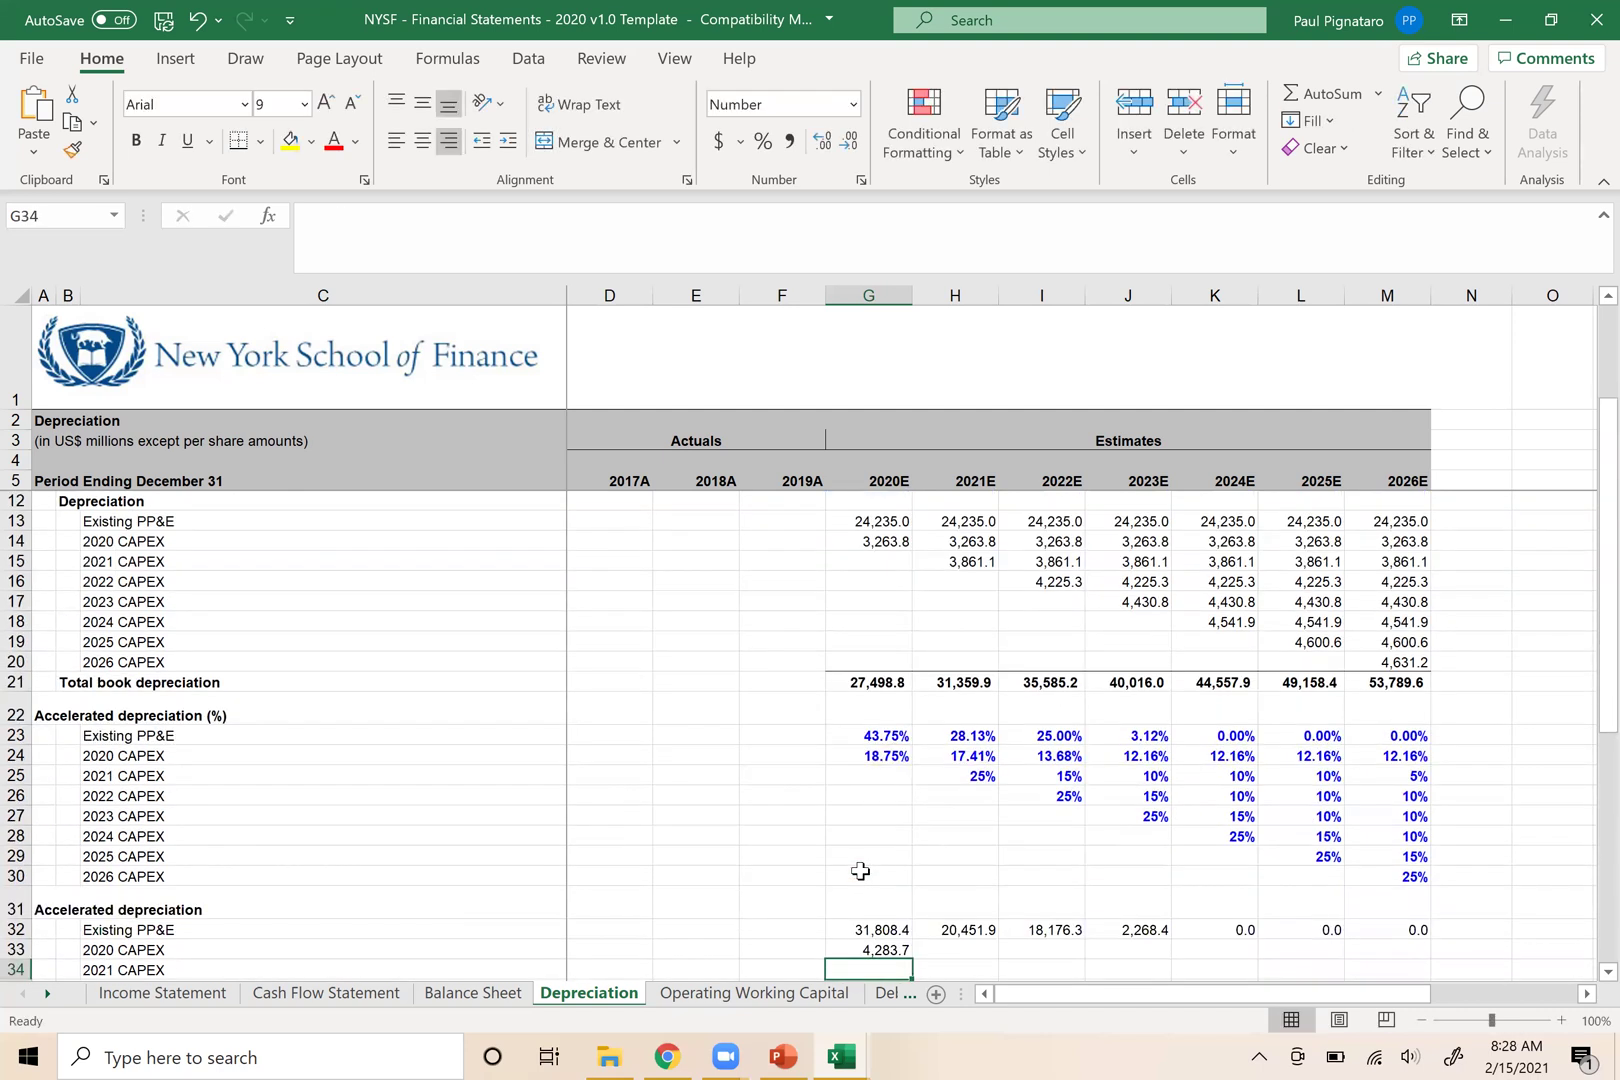
# Anchor the capital expenditures reference to column G in G33, making it =$G7*G24, and fill the formula across through 2026E
pyautogui.click(875, 948)
pyautogui.doubleClick(875, 948)
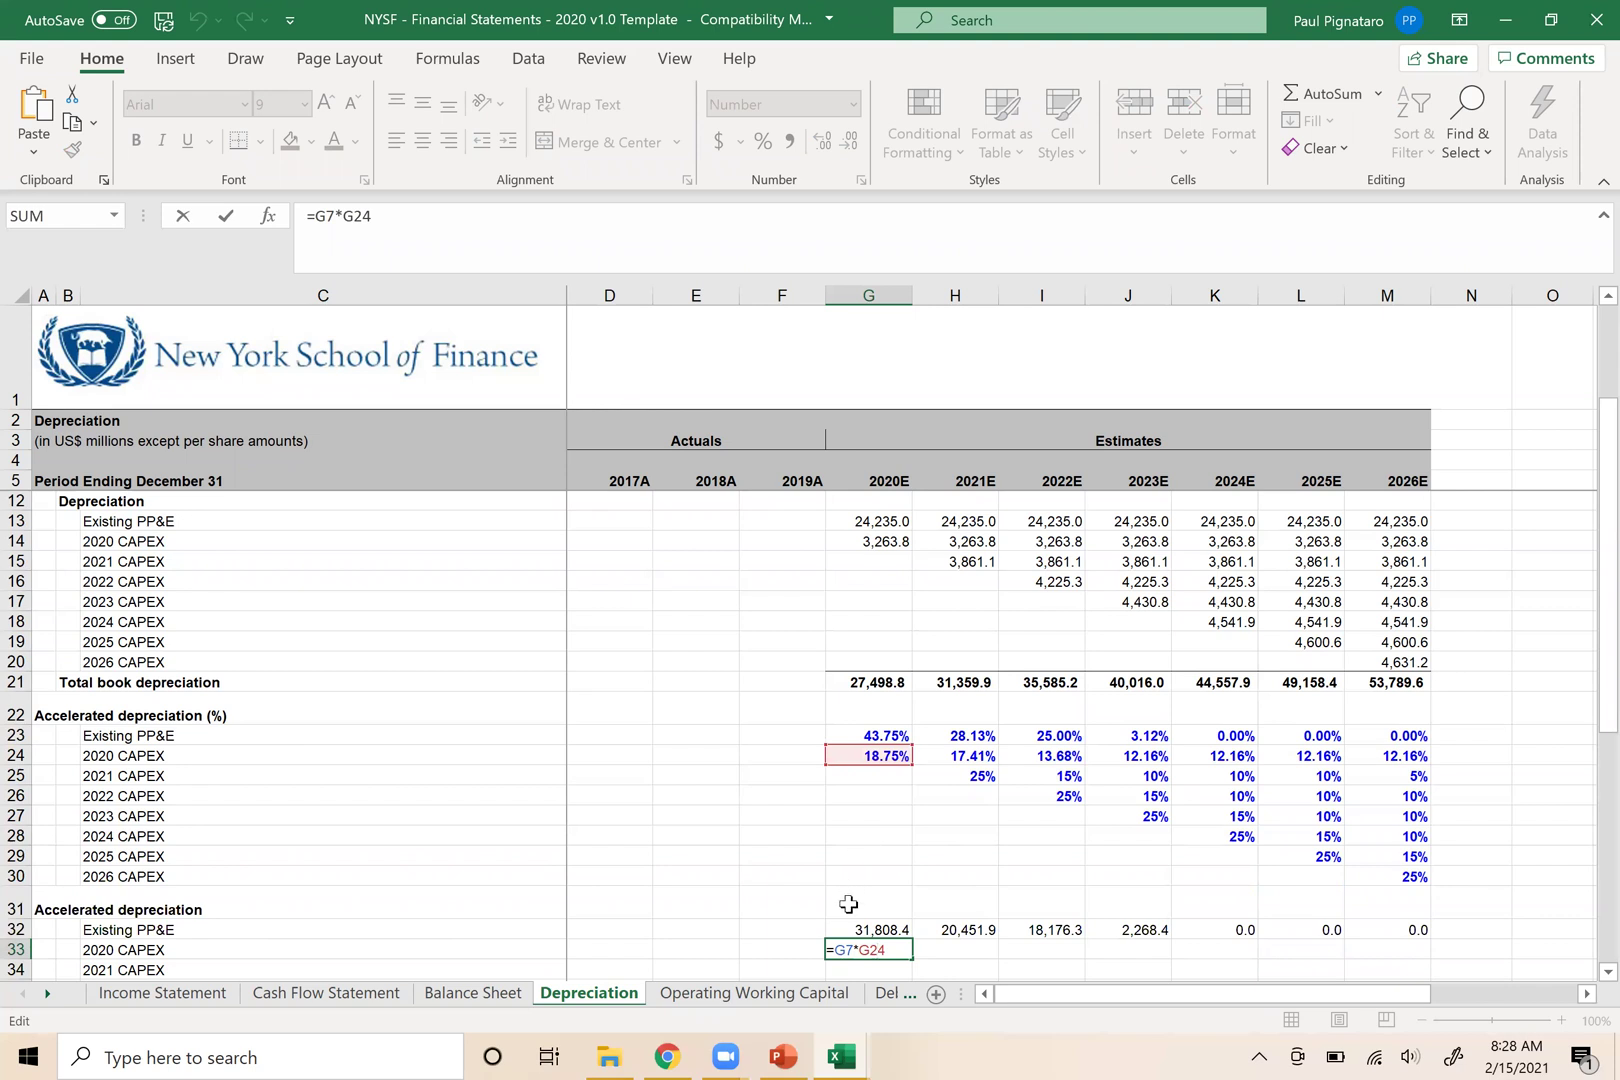
pyautogui.click(835, 950)
pyautogui.write('$')
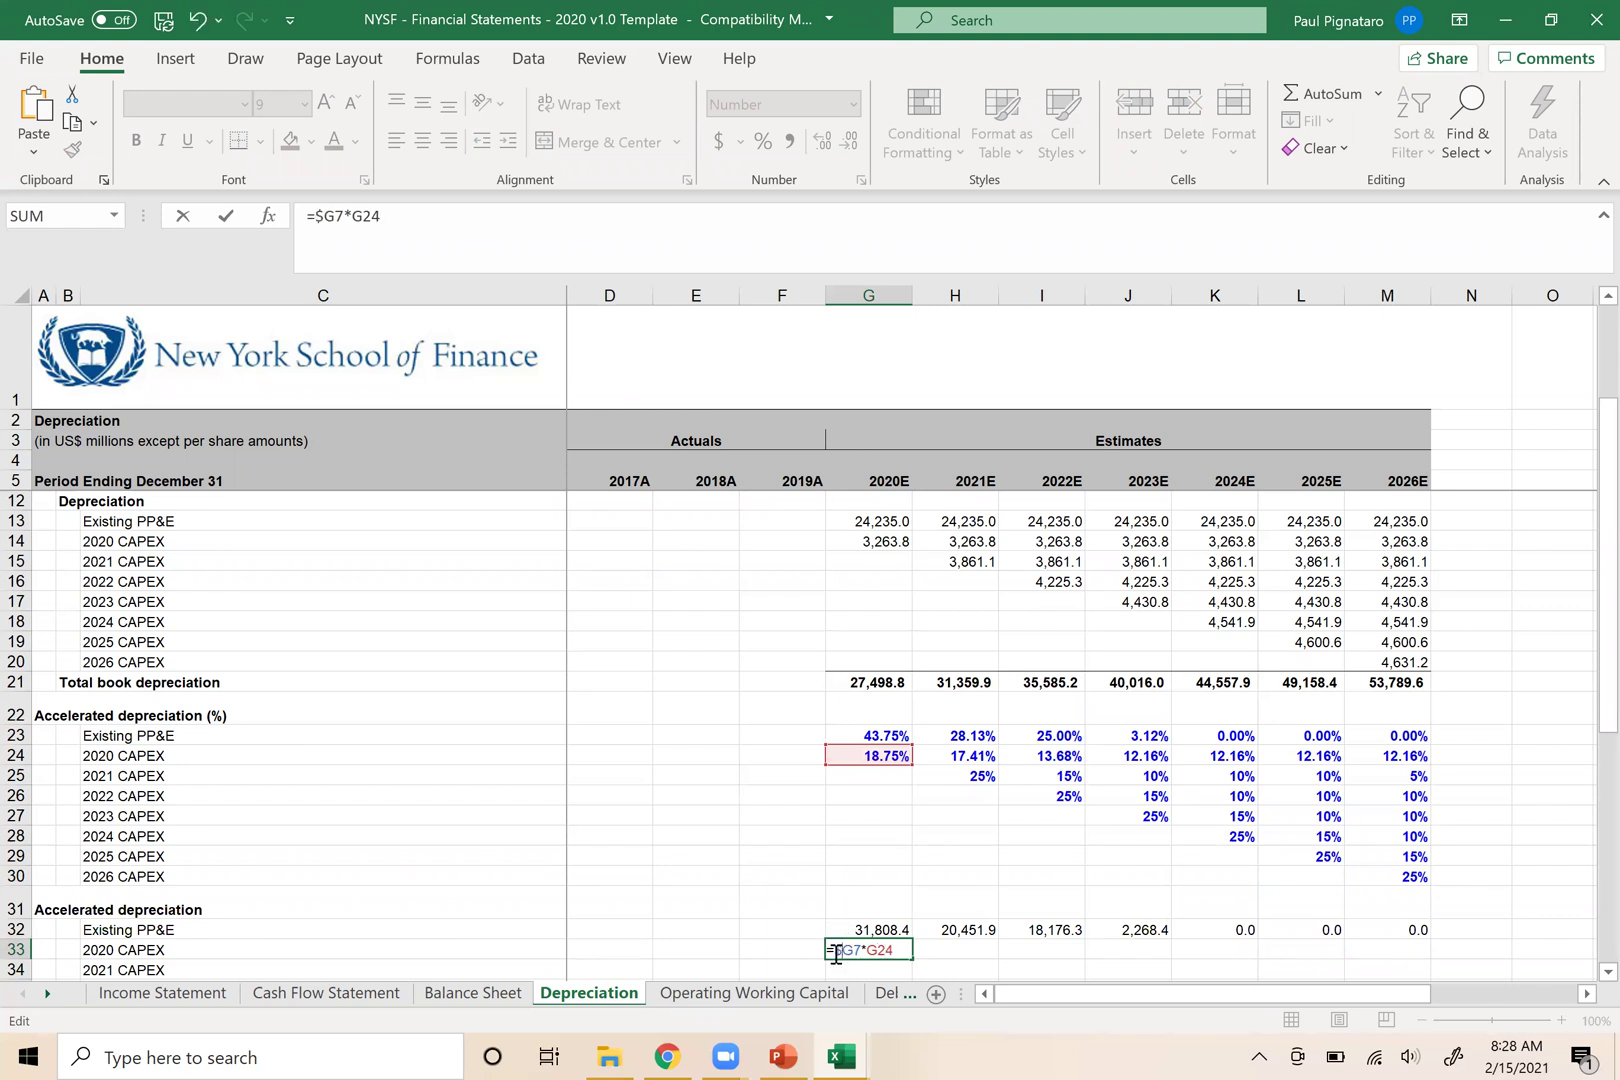
pyautogui.press('Return')
pyautogui.hotkey('shift', 'Up')
pyautogui.hotkey('shift', 'Up')
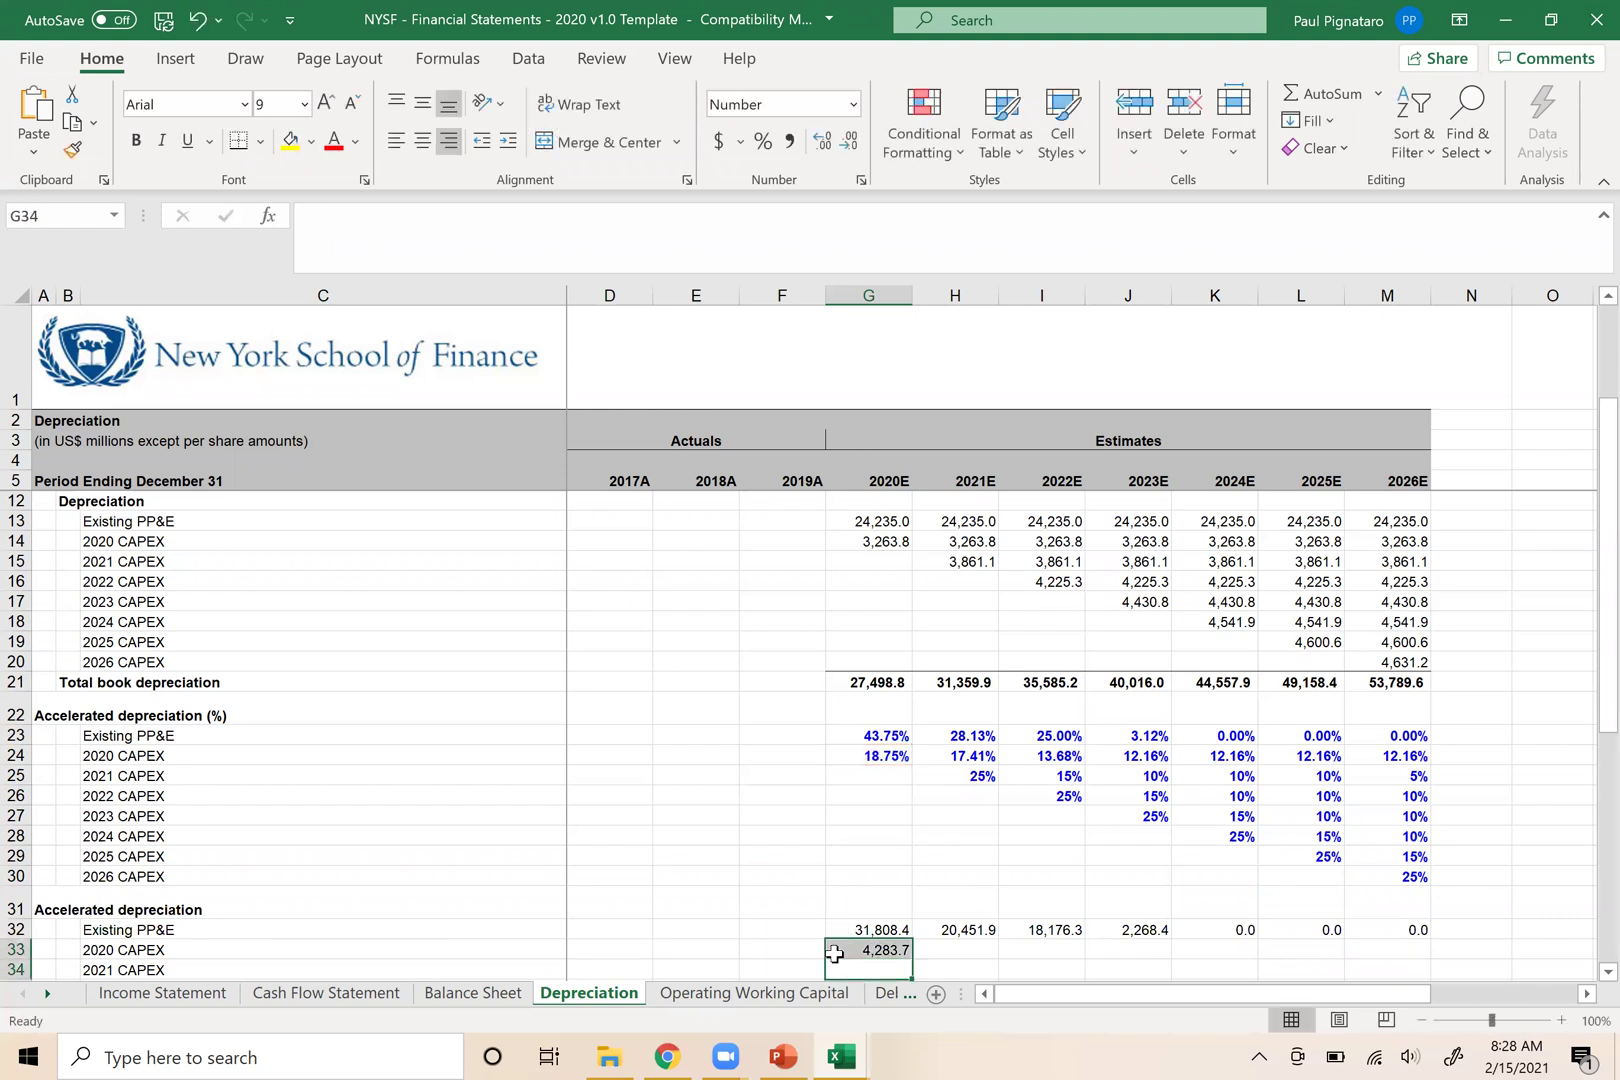
pyautogui.scroll(-1, 835, 958)
pyautogui.press('Up')
pyautogui.hotkey('shift', 'Right')
pyautogui.hotkey('shift', 'Right')
pyautogui.hotkey('shift', 'Right')
pyautogui.hotkey('shift', 'Right')
pyautogui.hotkey('shift', 'Right')
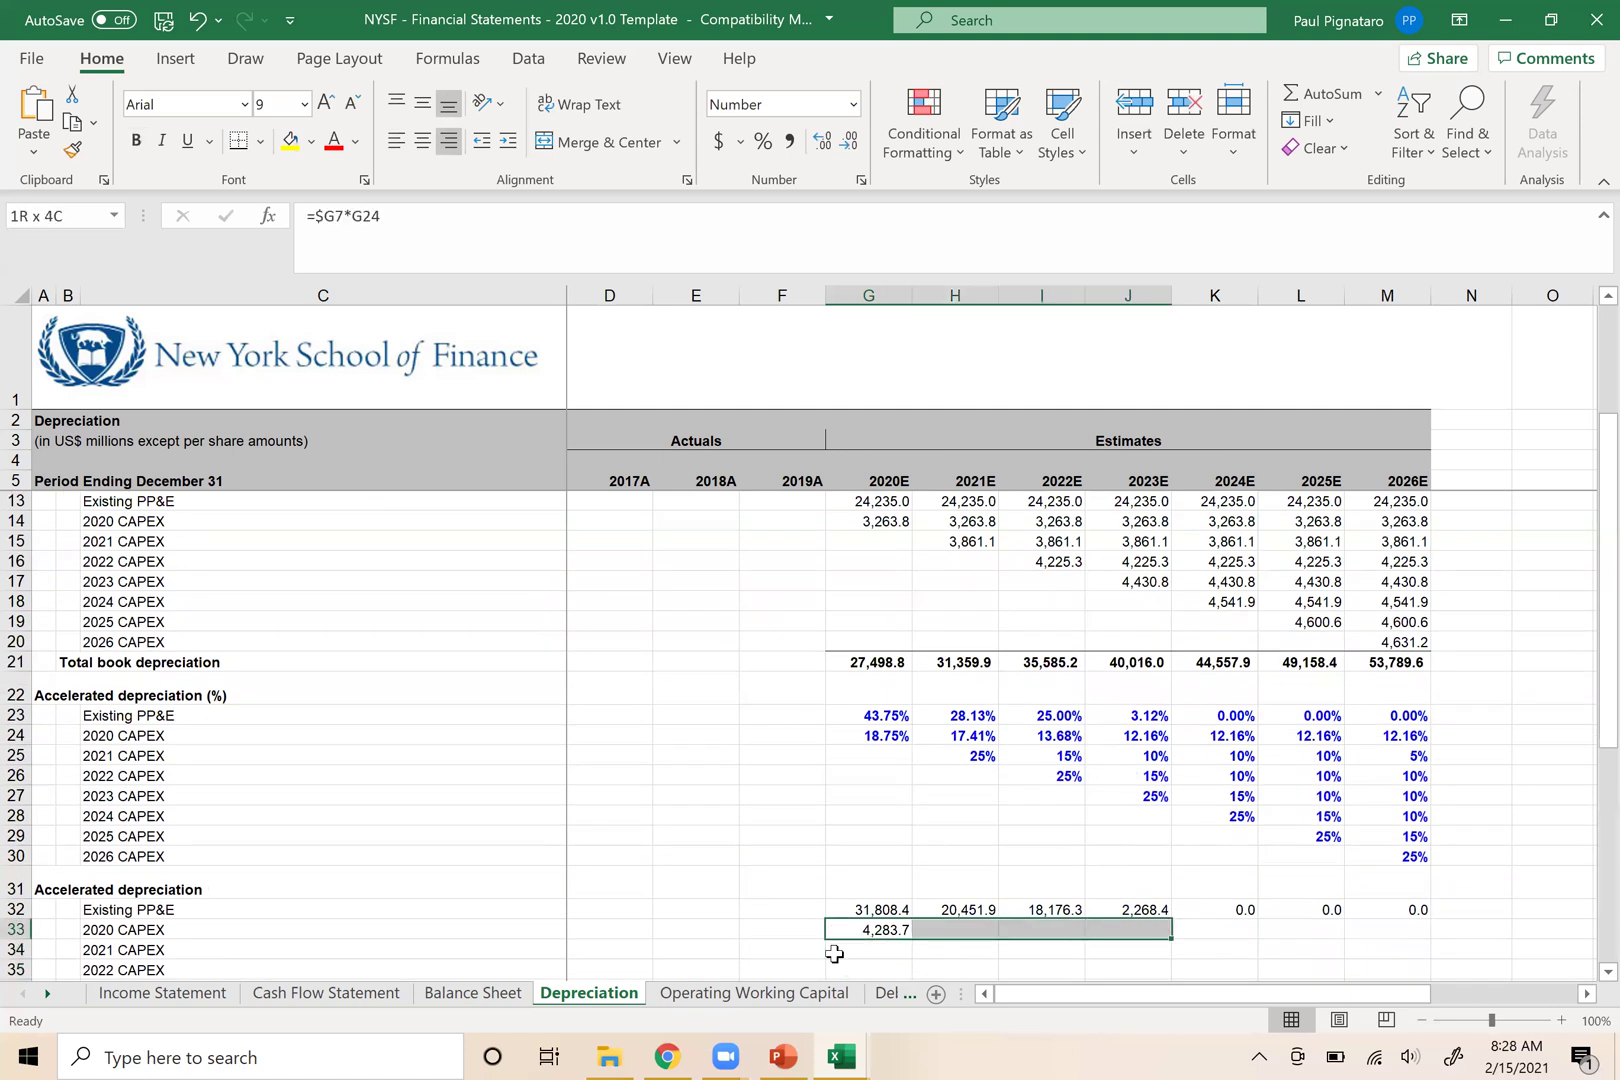
pyautogui.hotkey('shift', 'Right')
pyautogui.hotkey('ctrl', 'r')
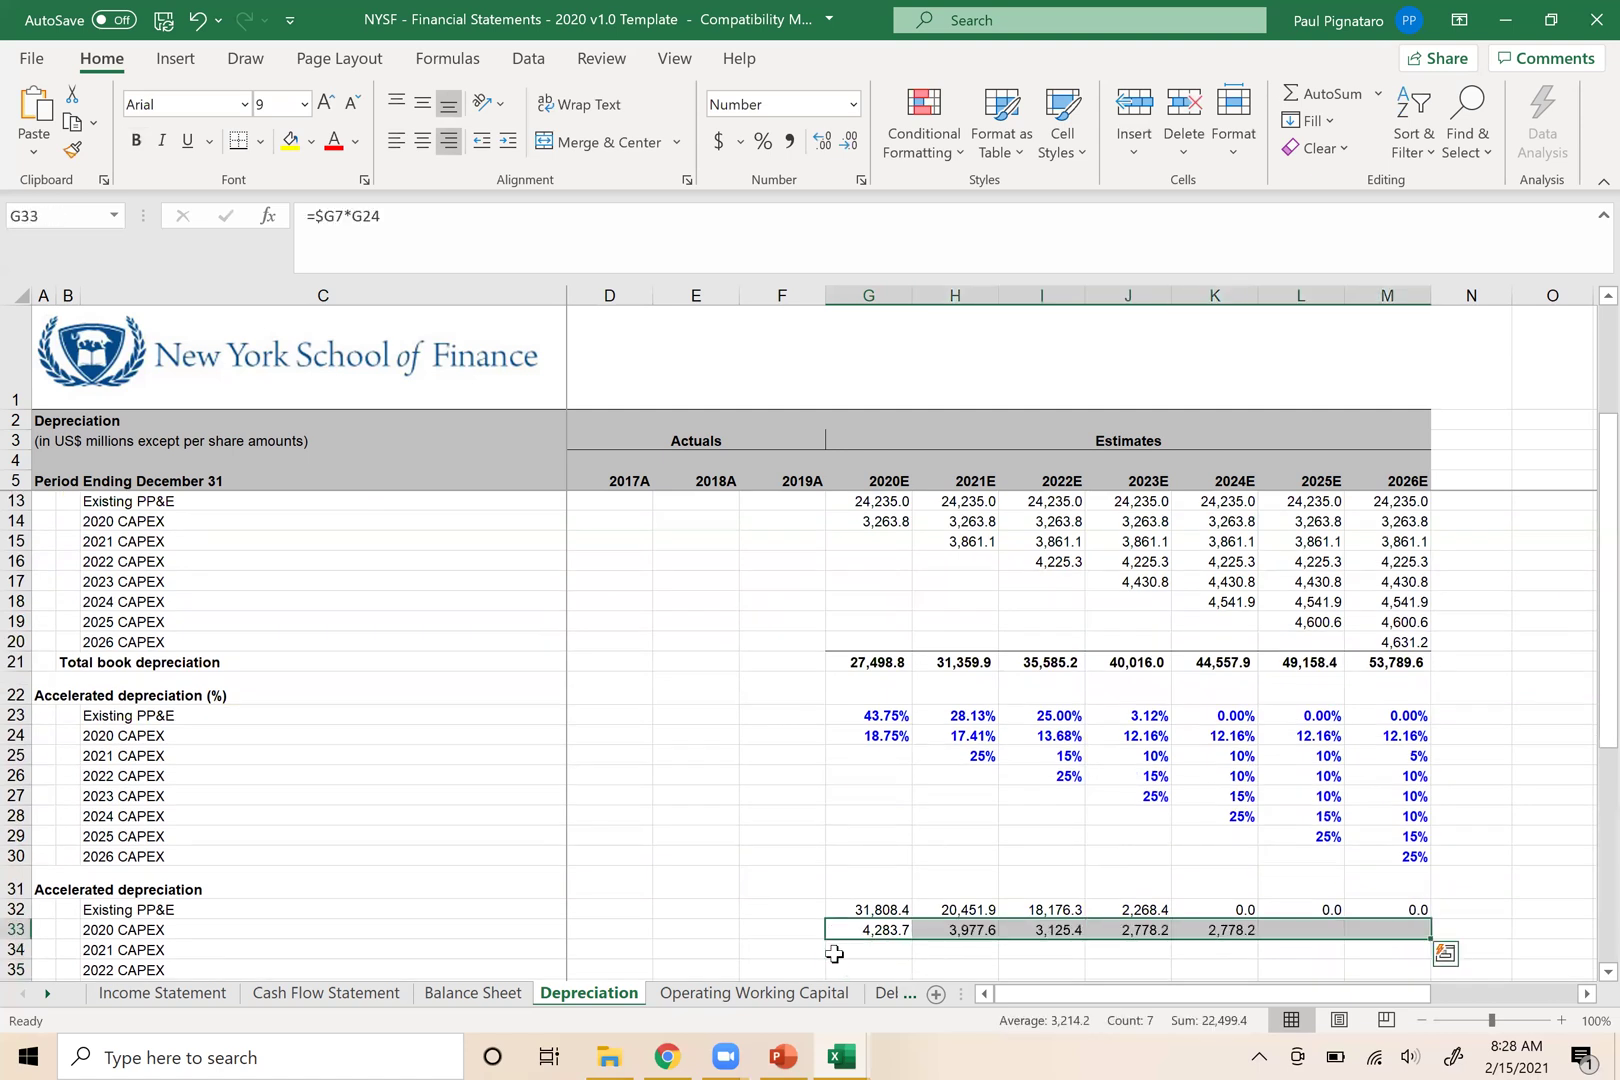
# Check the cell references in the filled 2020 CAPEX accelerated depreciation formulas for 2021E, 2022E and 2023E
pyautogui.doubleClick(966, 931)
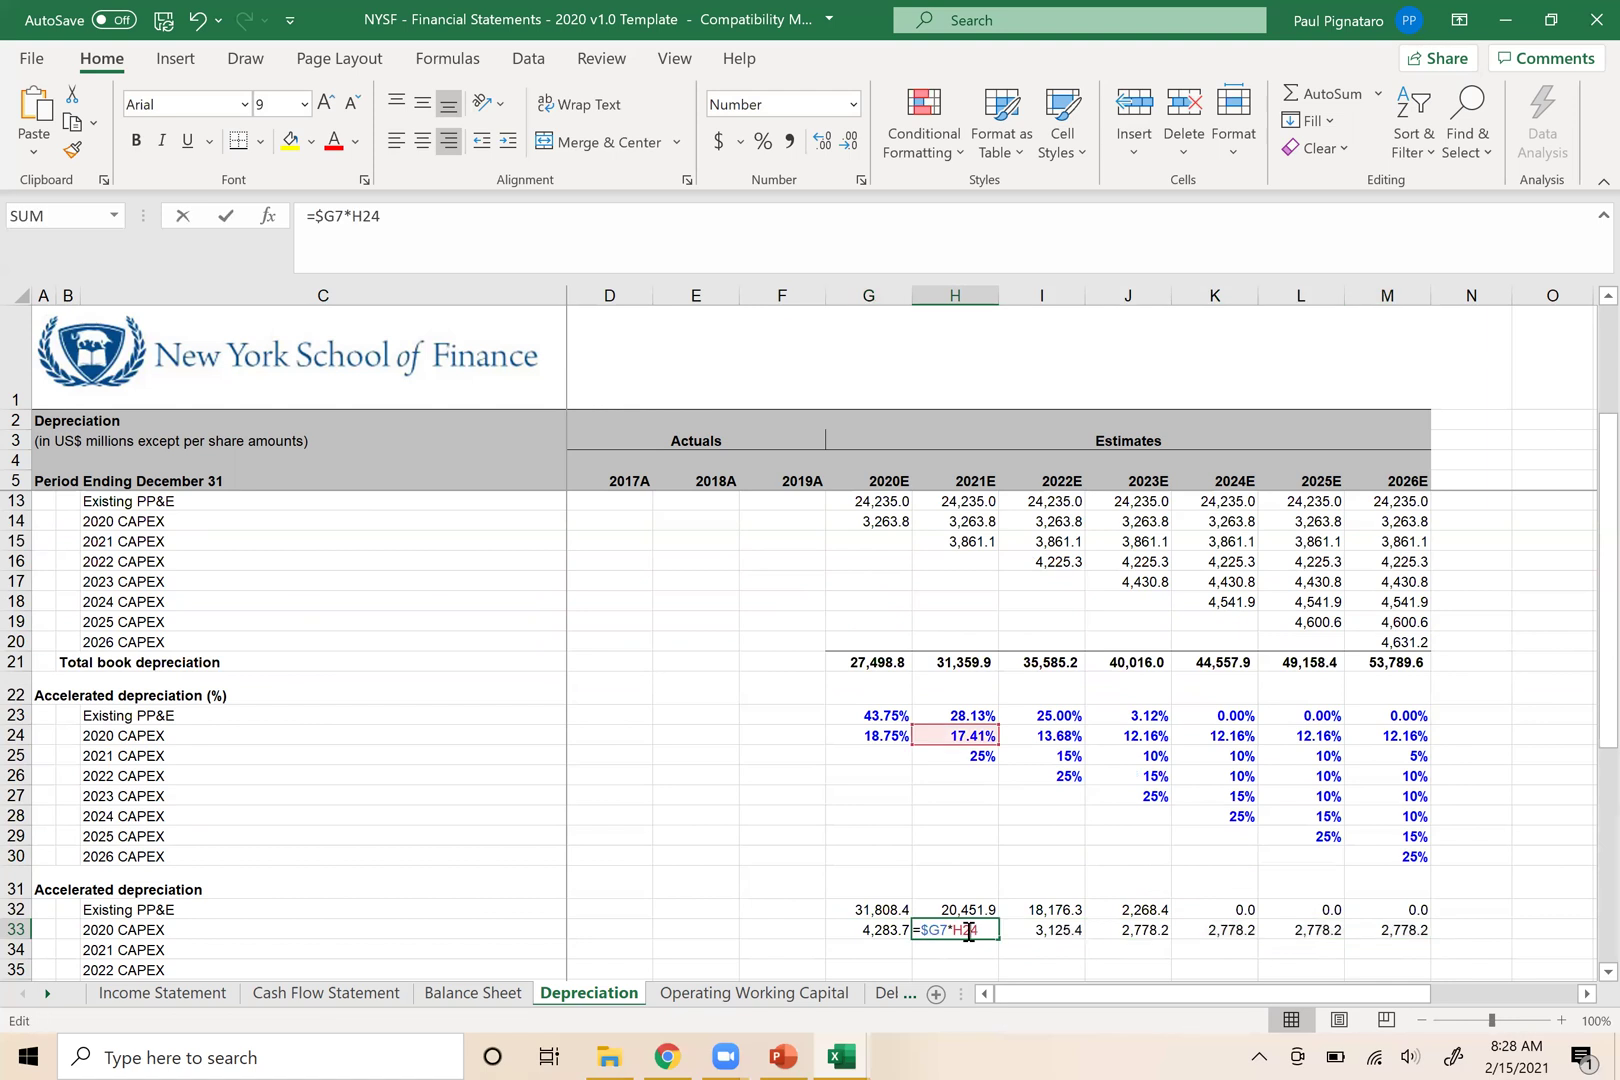
pyautogui.press('Escape')
pyautogui.doubleClick(1052, 930)
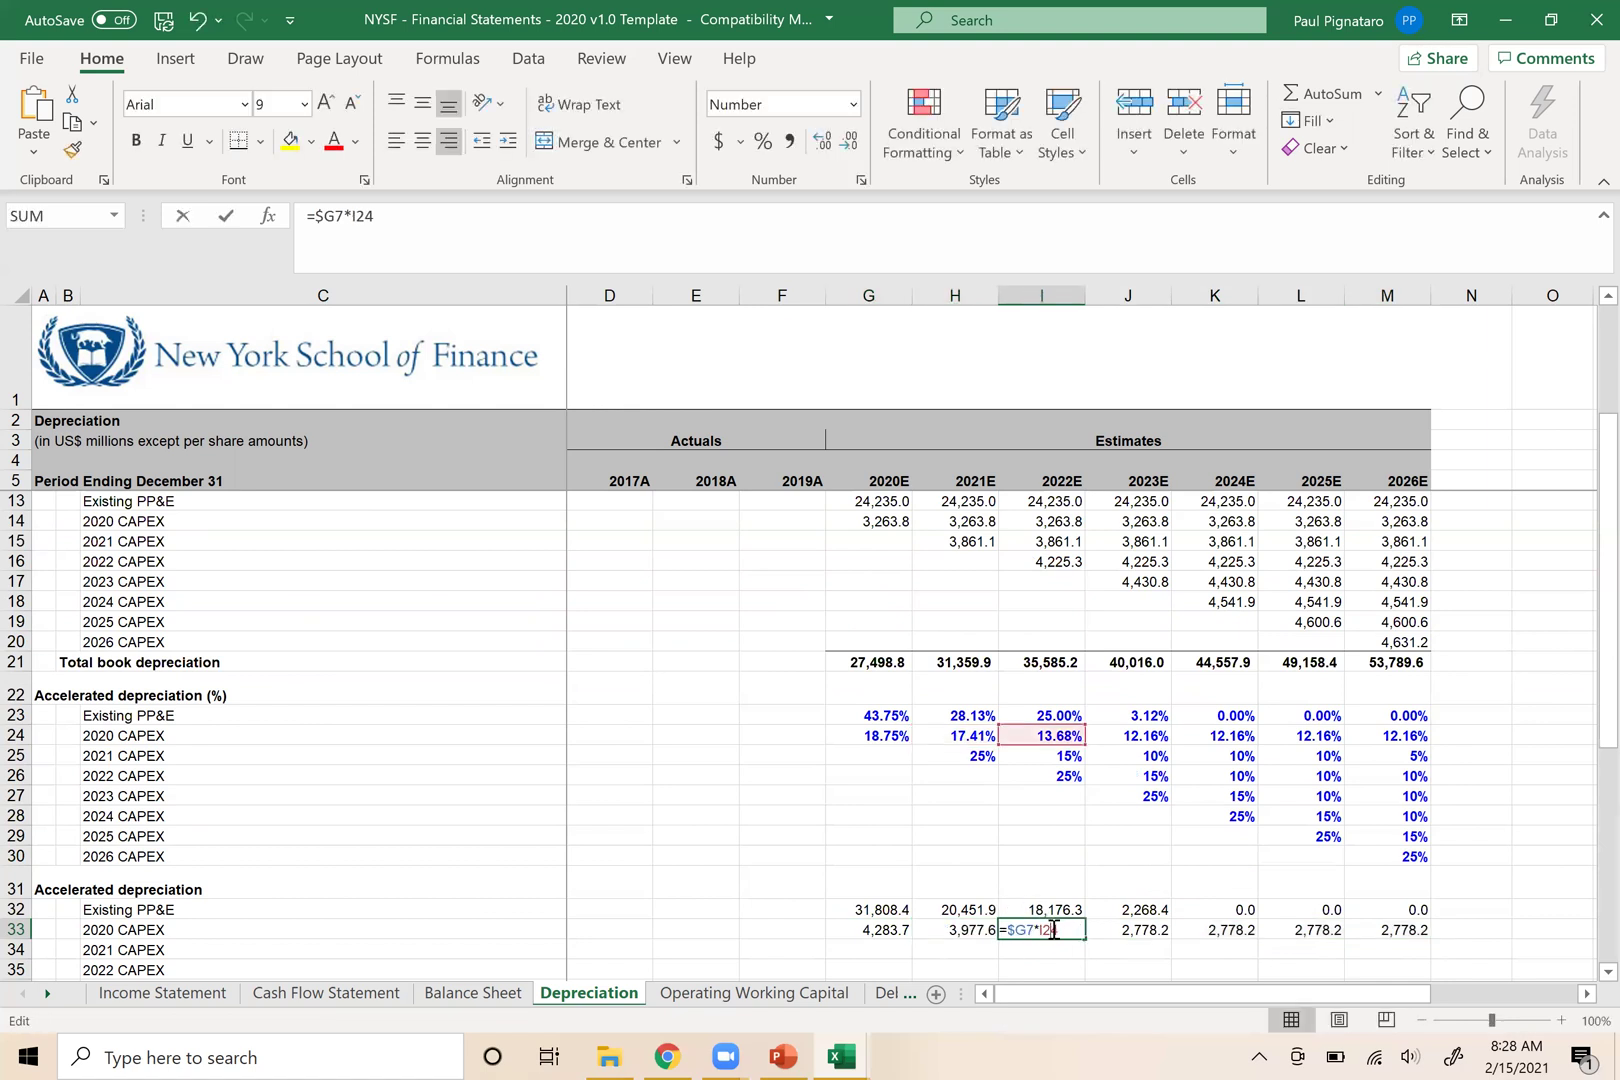
pyautogui.press('Escape')
pyautogui.doubleClick(1117, 929)
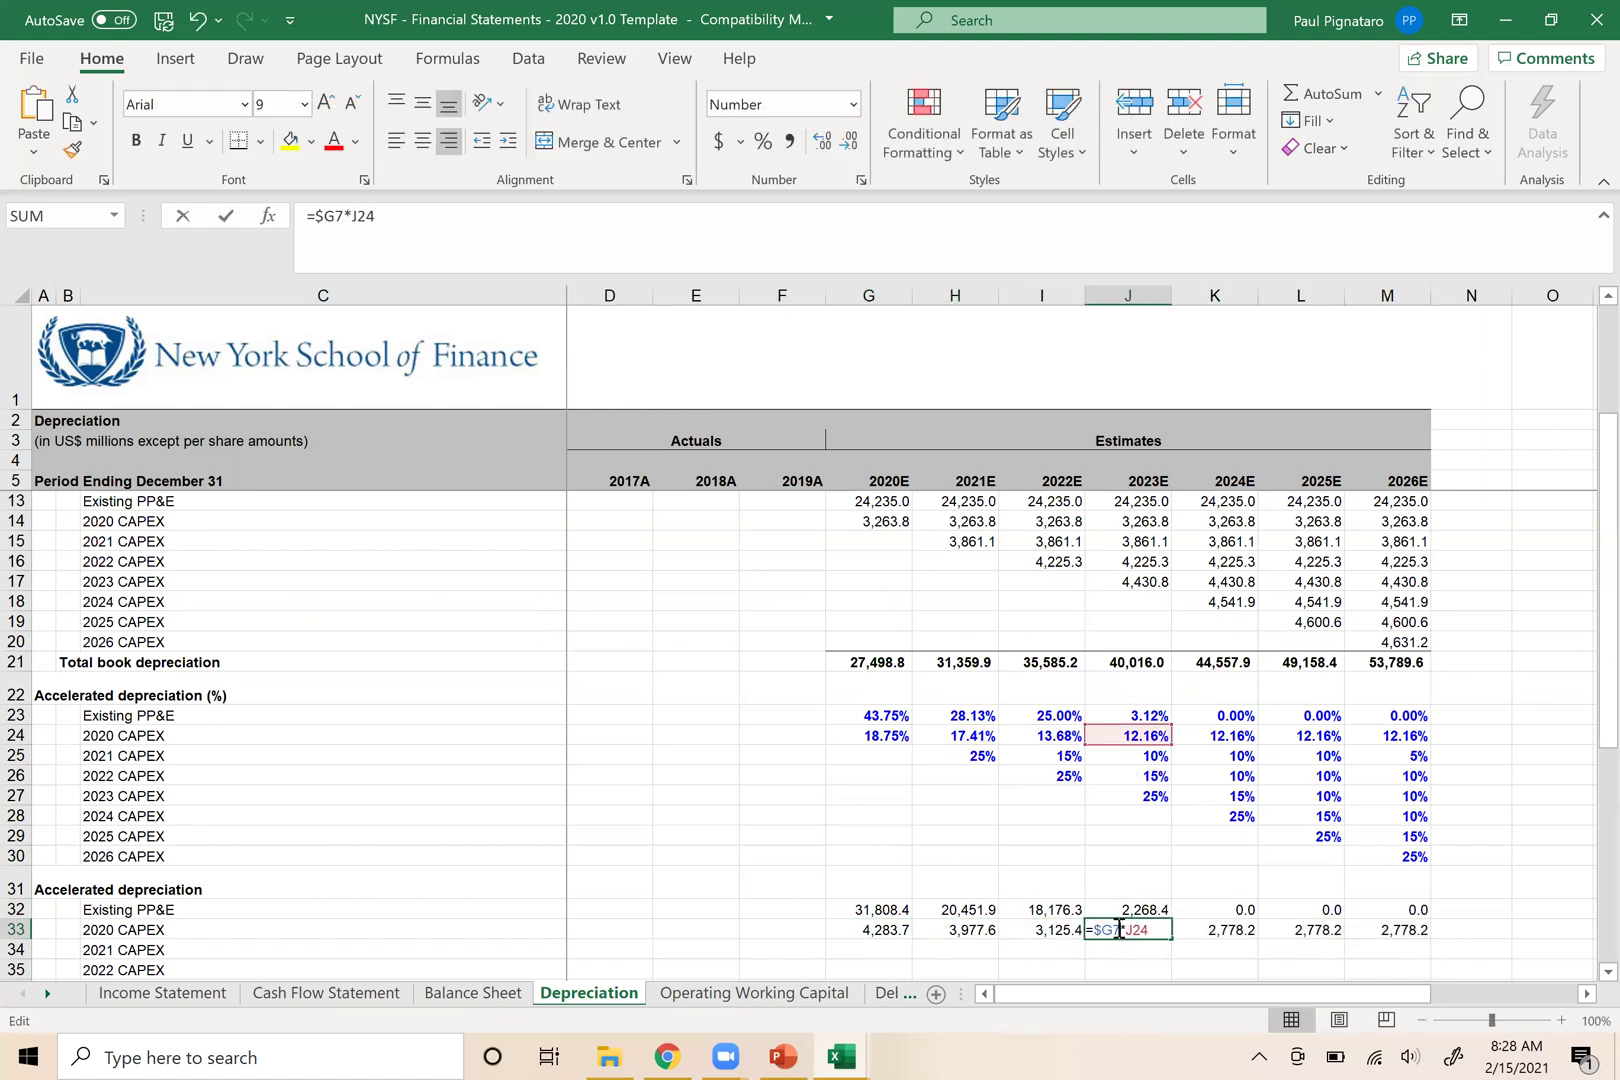
pyautogui.press('Escape')
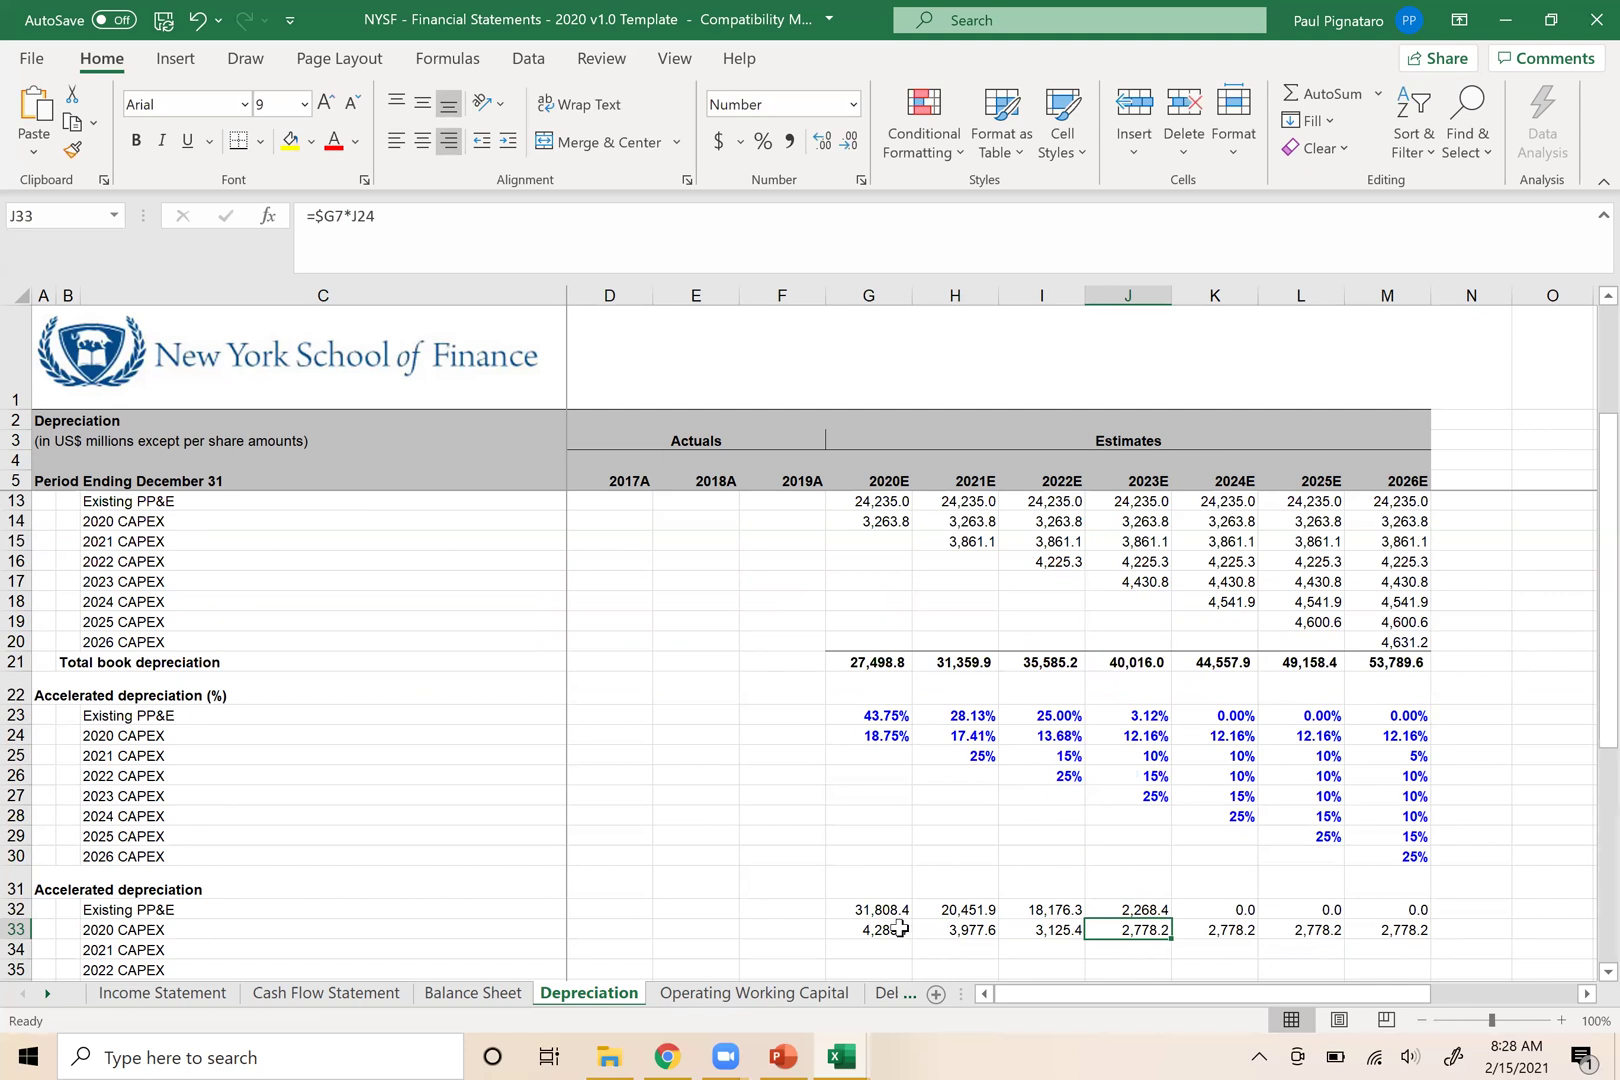
pyautogui.scroll(-2, 899, 929)
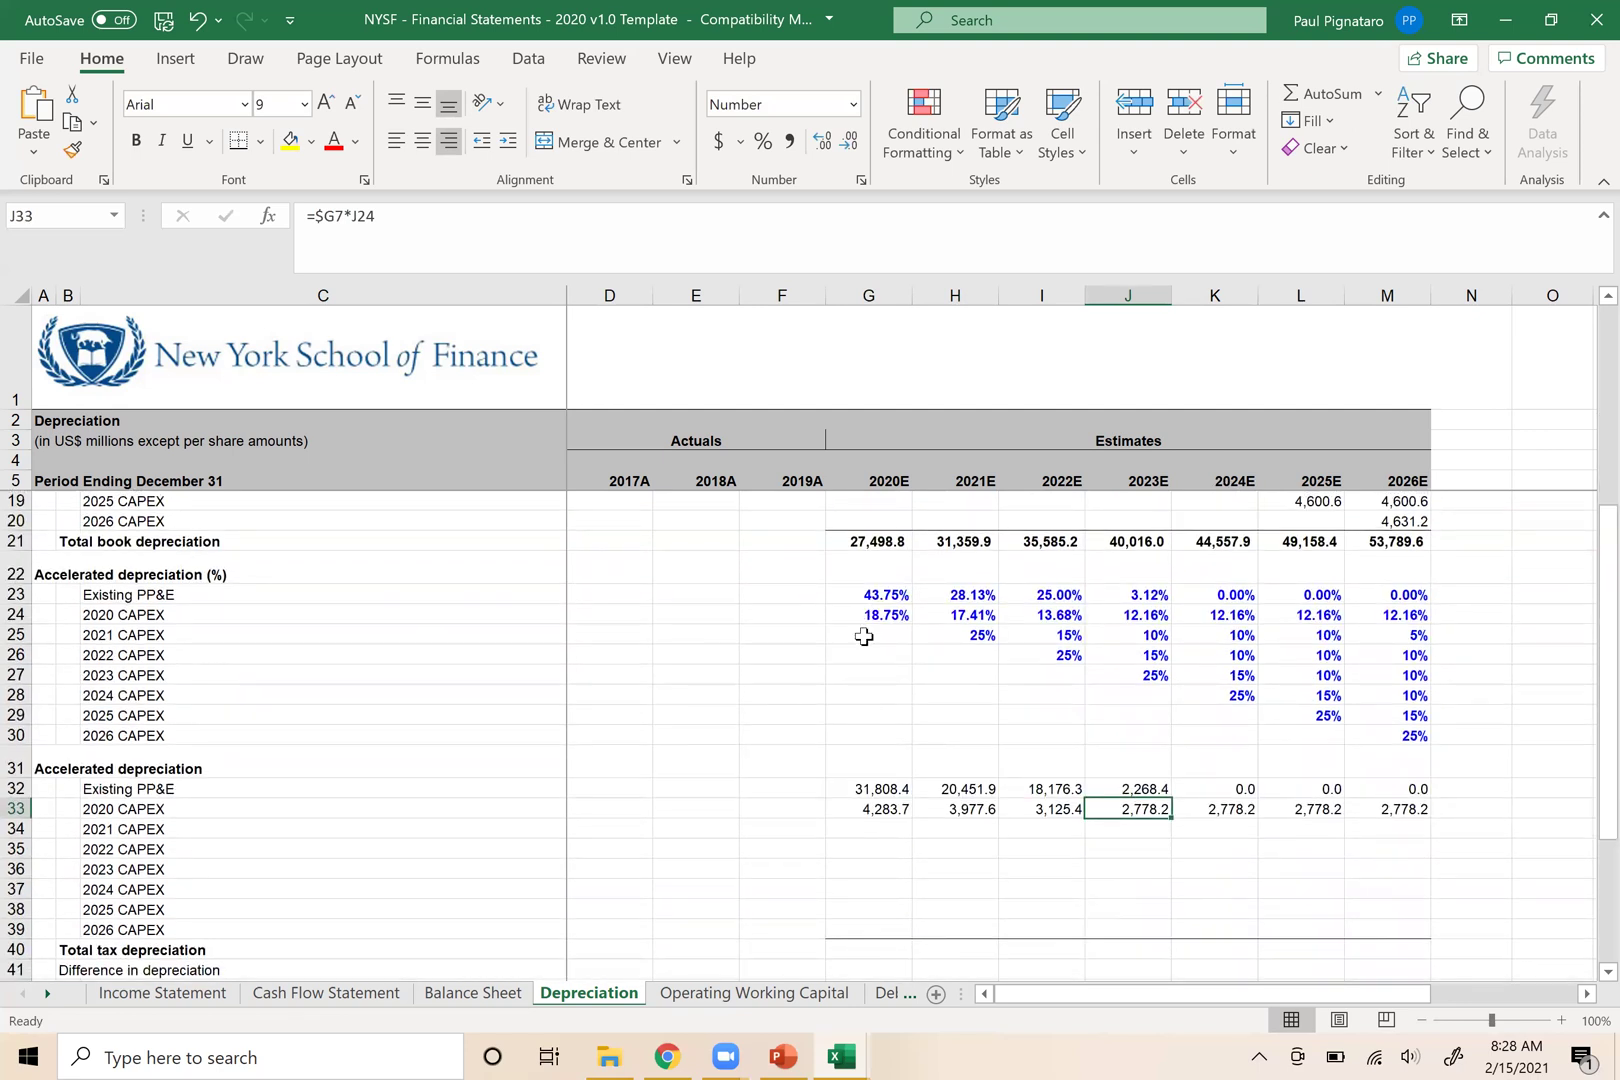
# Examine the 2021E column for the capital expenditures in H7 and the 2021 CAPEX accelerated rate in H25 needed for H34
pyautogui.click(856, 832)
pyautogui.press('Right')
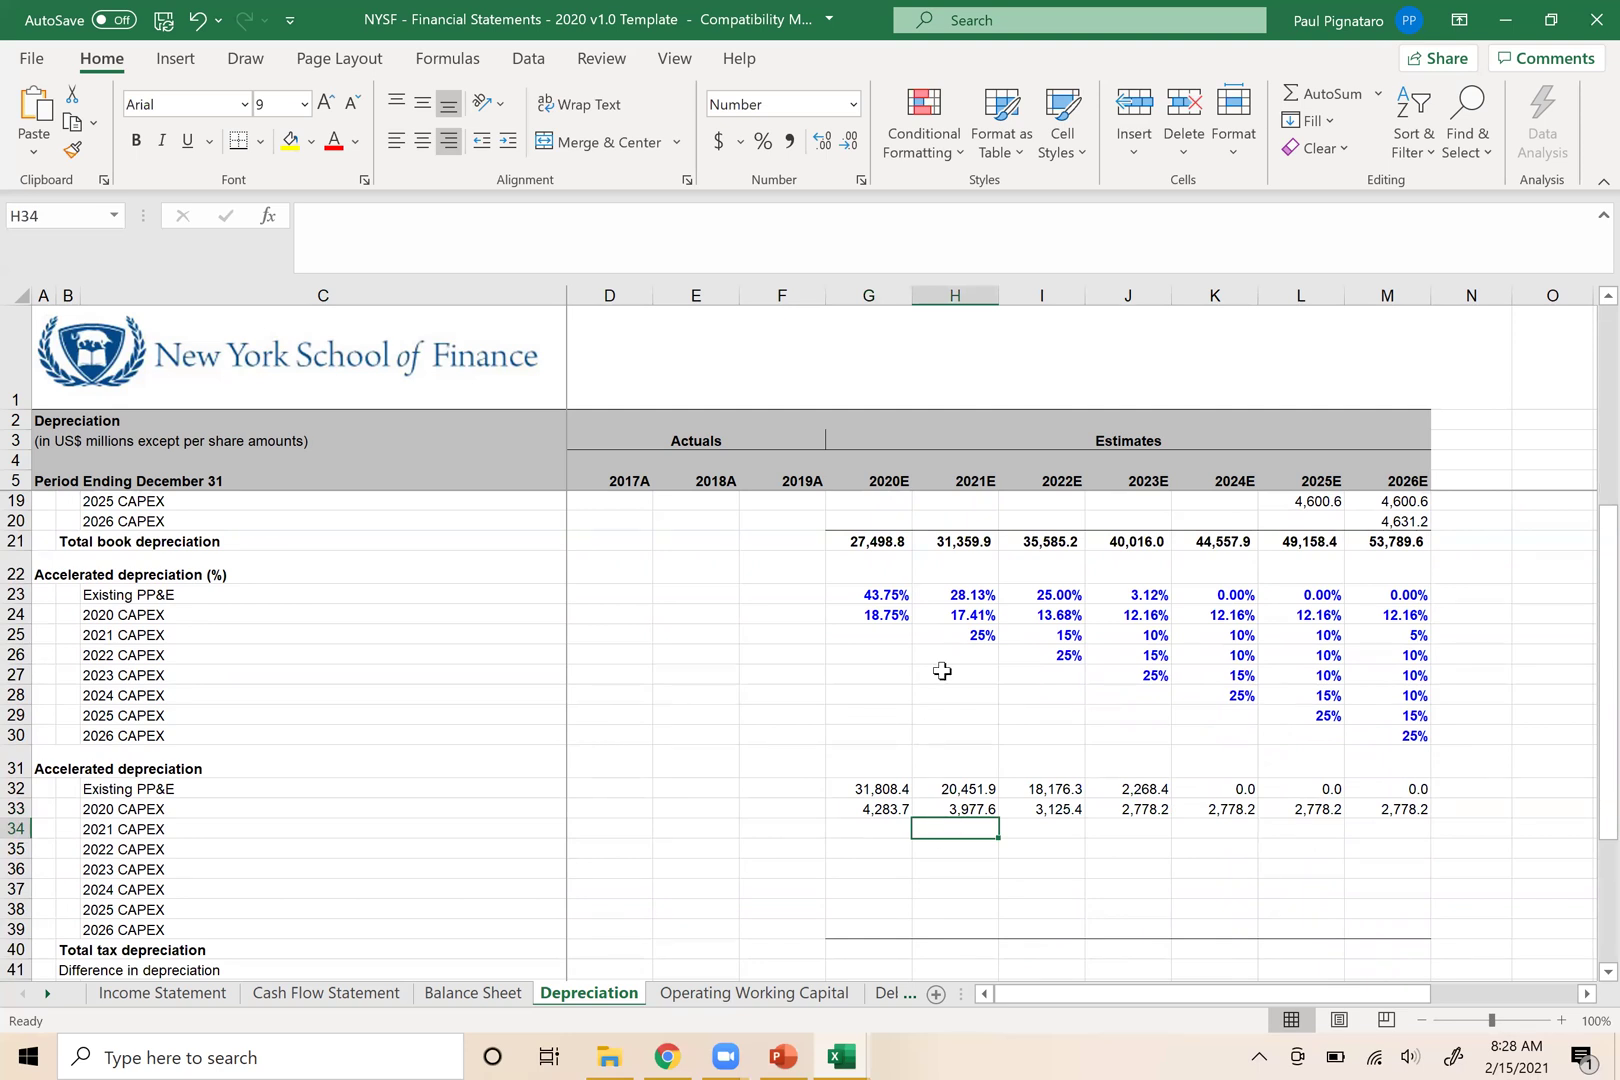
pyautogui.scroll(1, 947, 664)
pyautogui.scroll(-1, 947, 664)
pyautogui.click(957, 477)
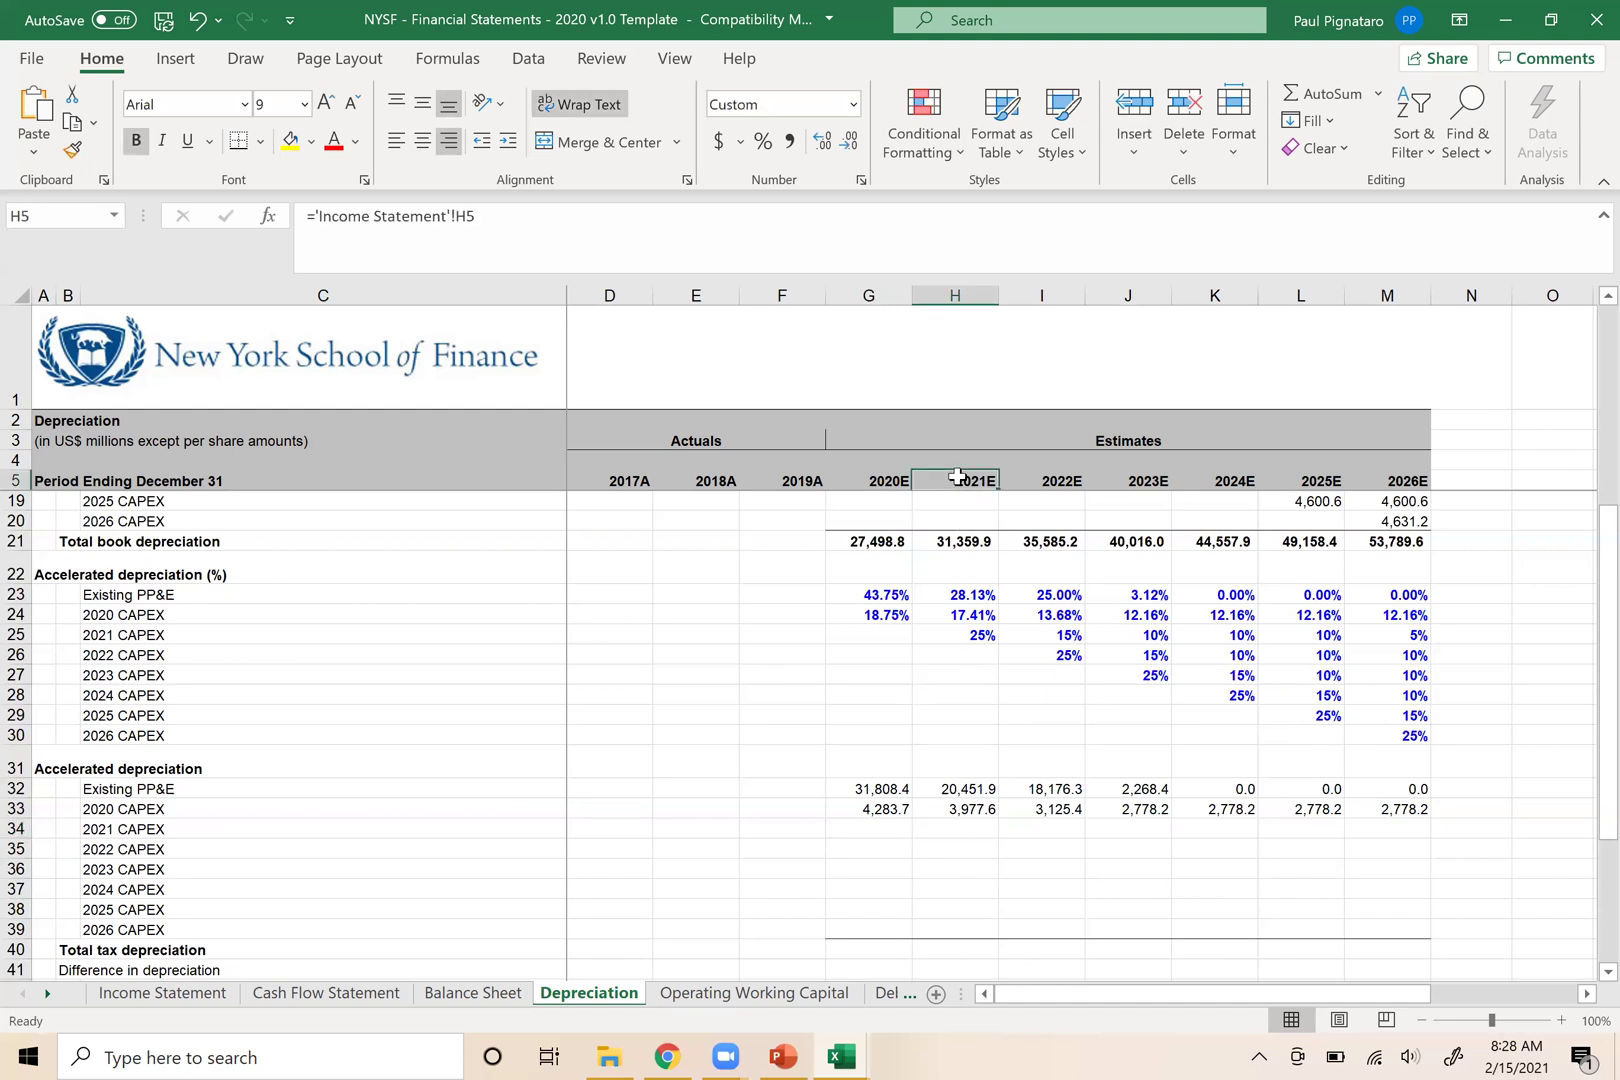
pyautogui.press('F2')
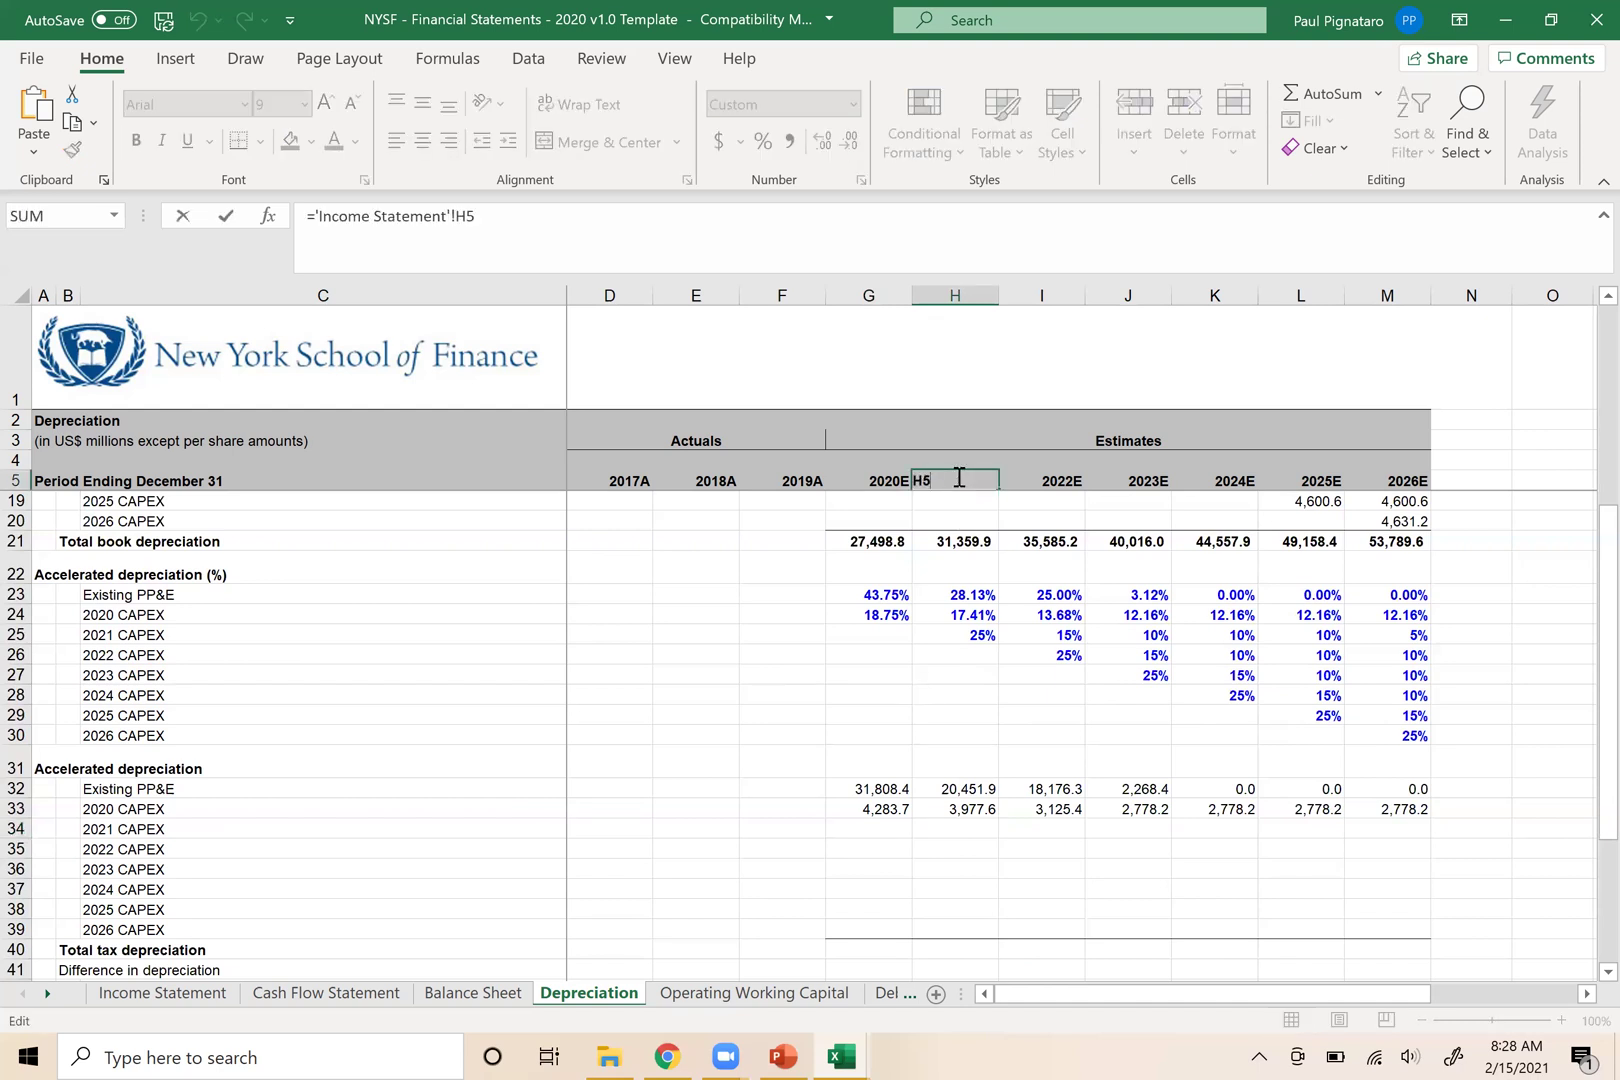
pyautogui.click(949, 305)
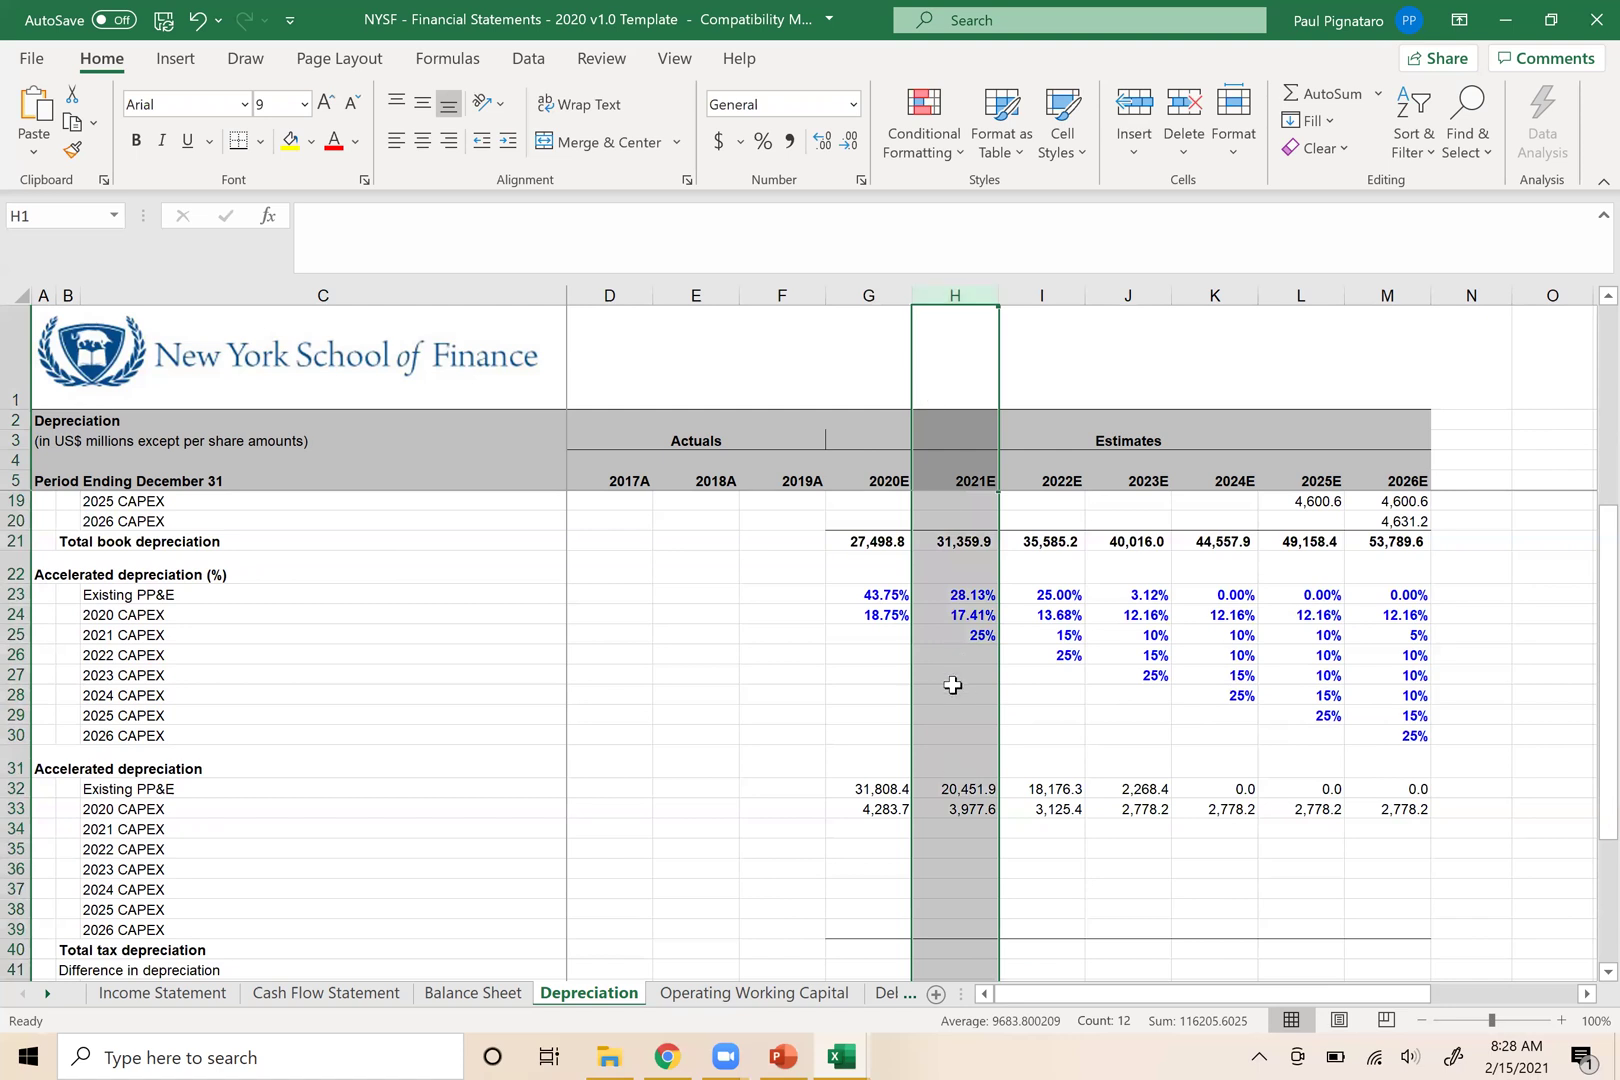
pyautogui.scroll(5, 952, 685)
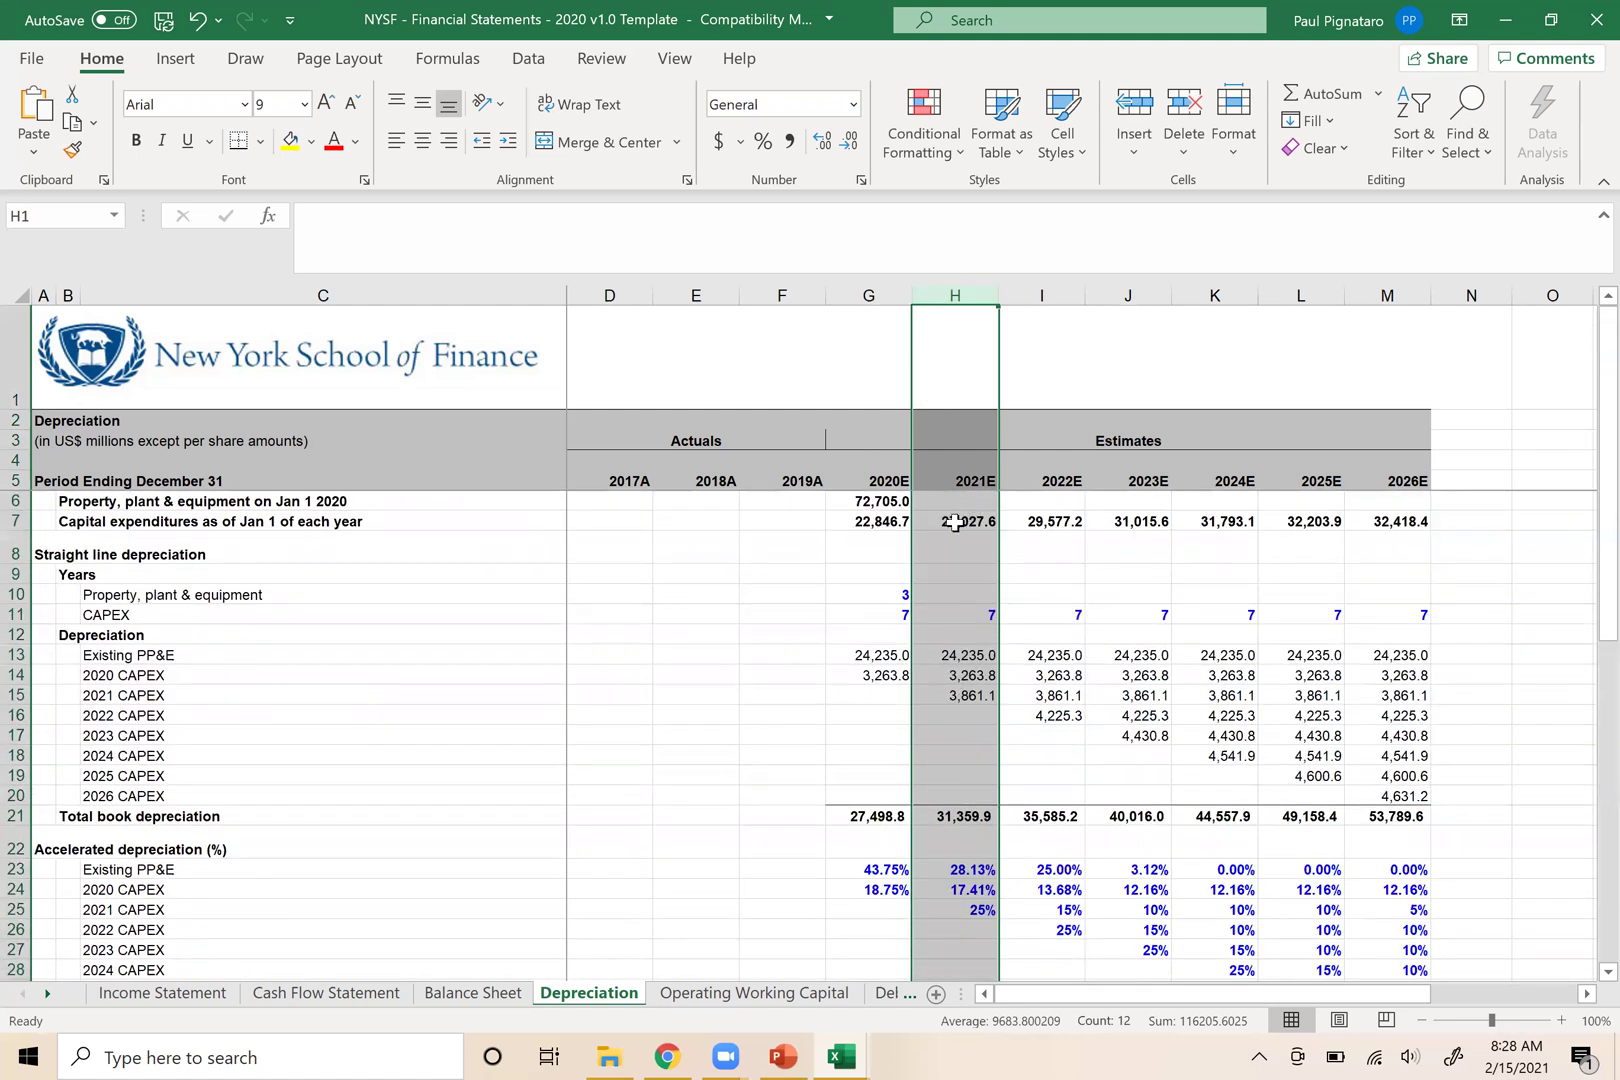
pyautogui.click(955, 522)
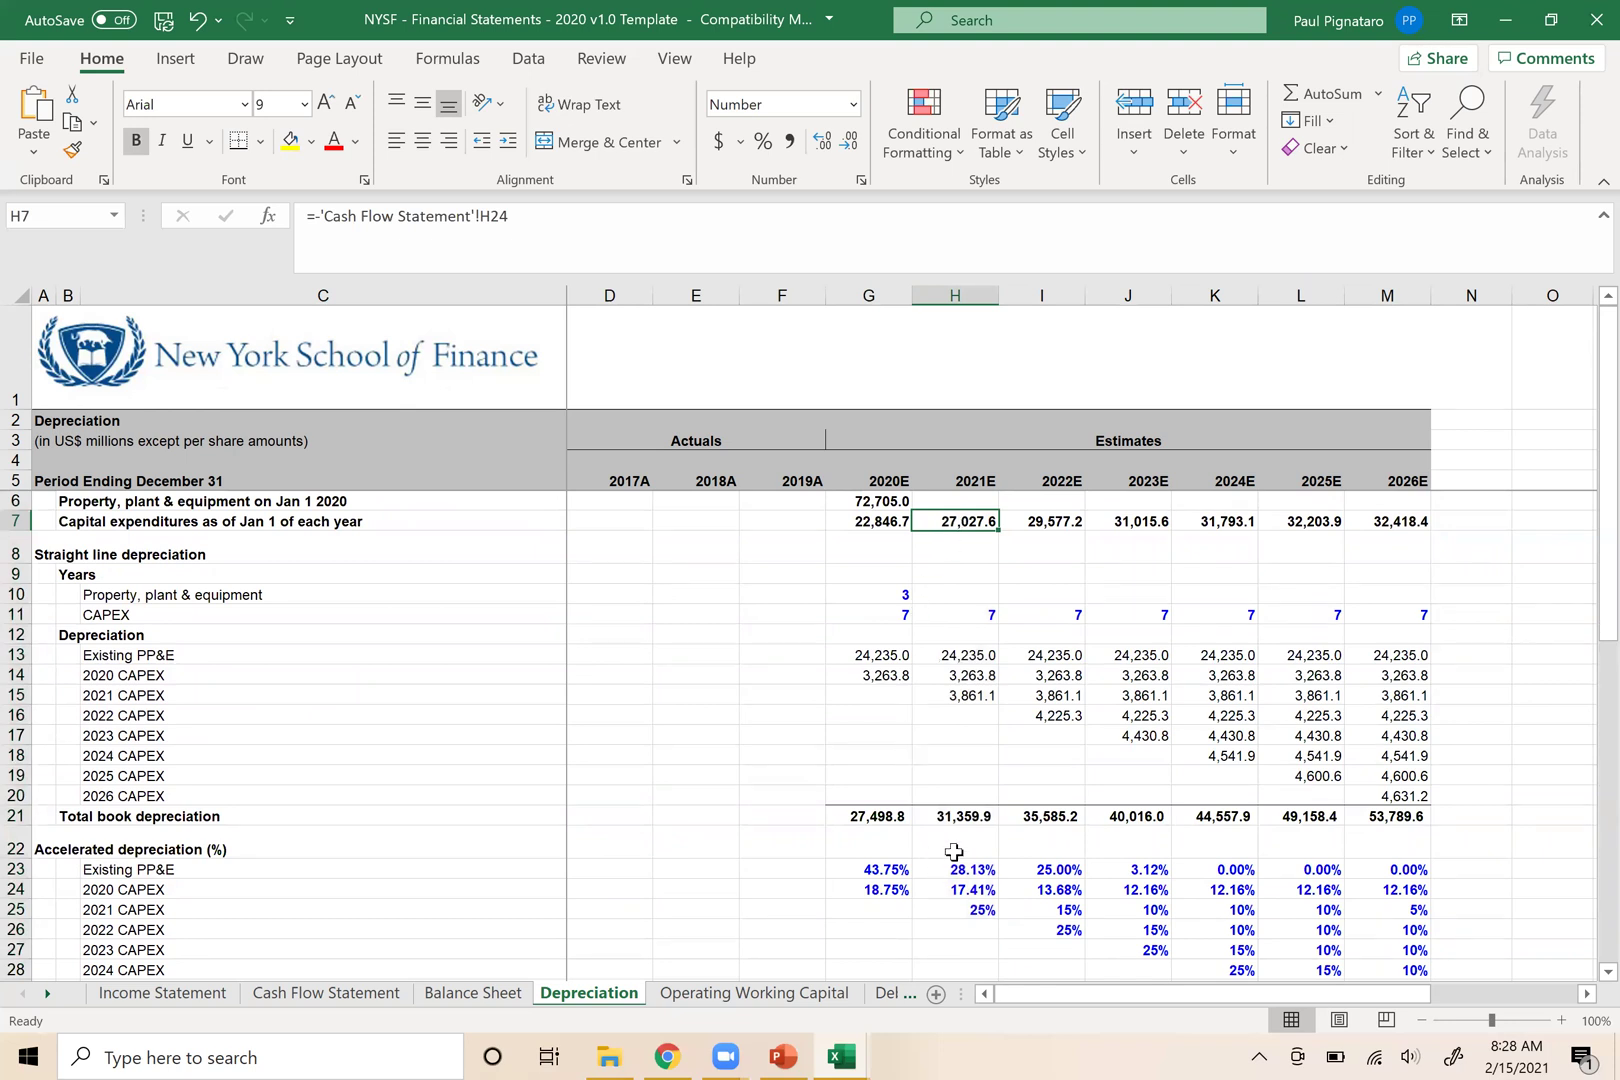
pyautogui.click(950, 904)
pyautogui.click(948, 889)
pyautogui.click(956, 522)
pyautogui.click(958, 907)
pyautogui.scroll(-2, 960, 900)
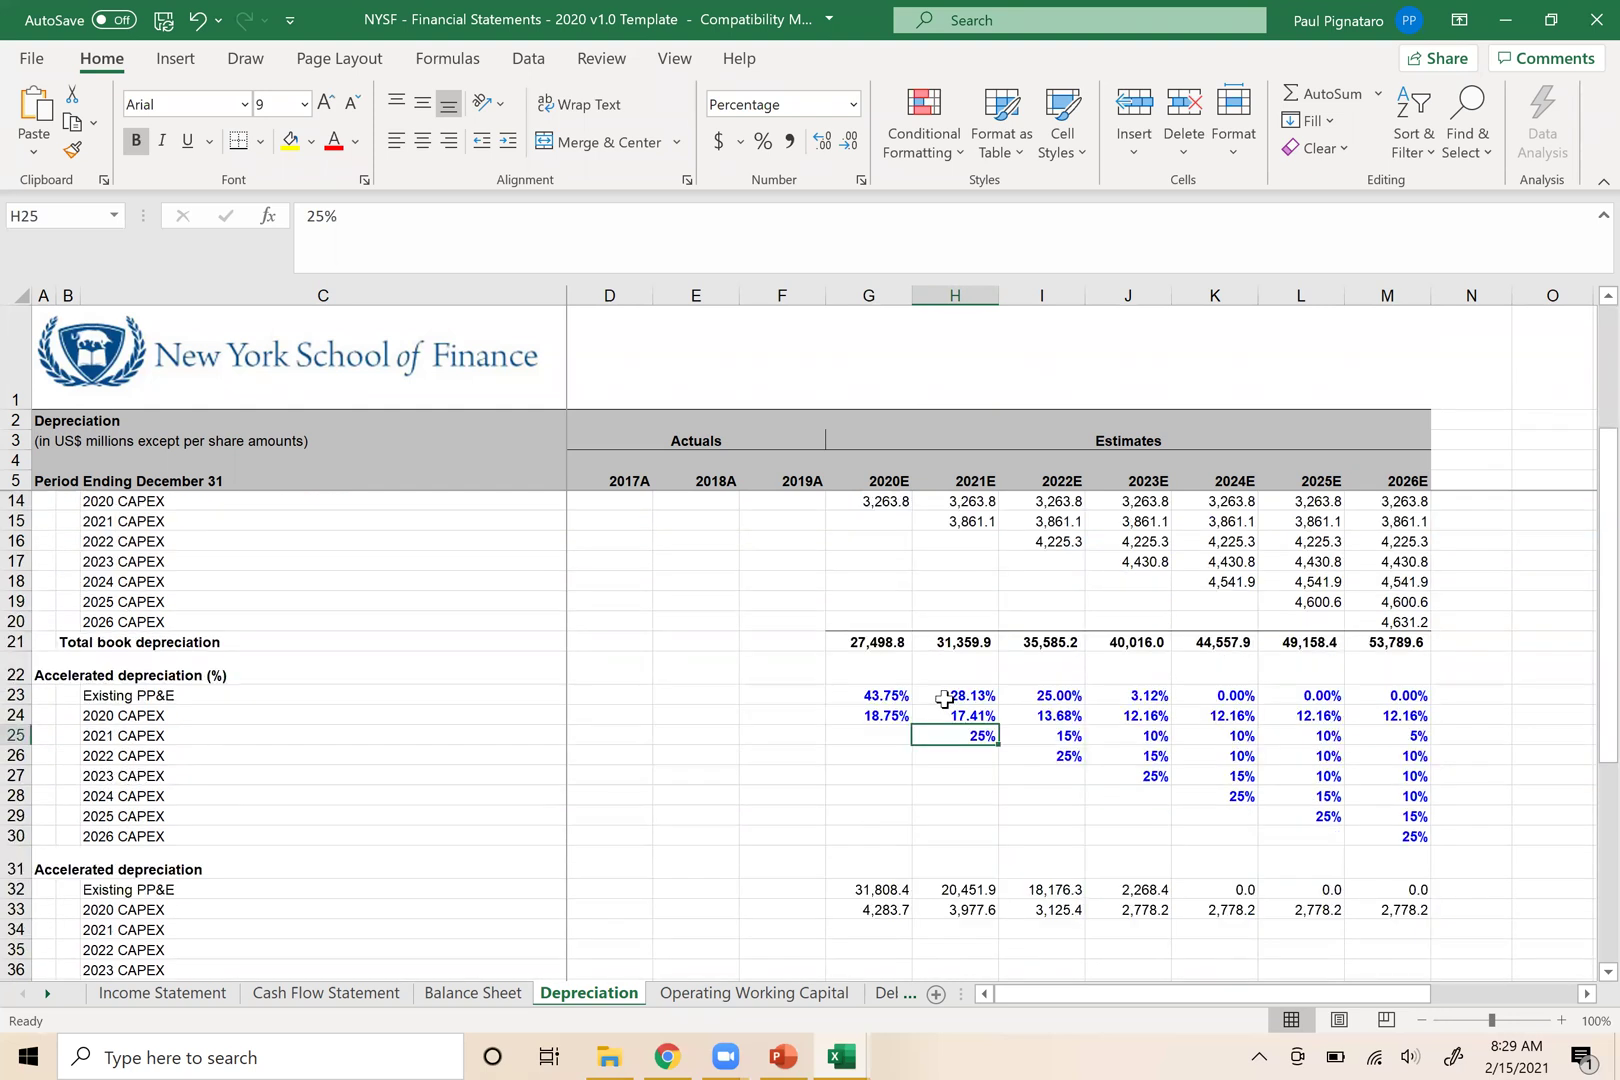
# Copy the 2020 CAPEX accelerated rates in G24:L24 over the 2021 CAPEX row, starting at 2021E in H25
pyautogui.click(1037, 757)
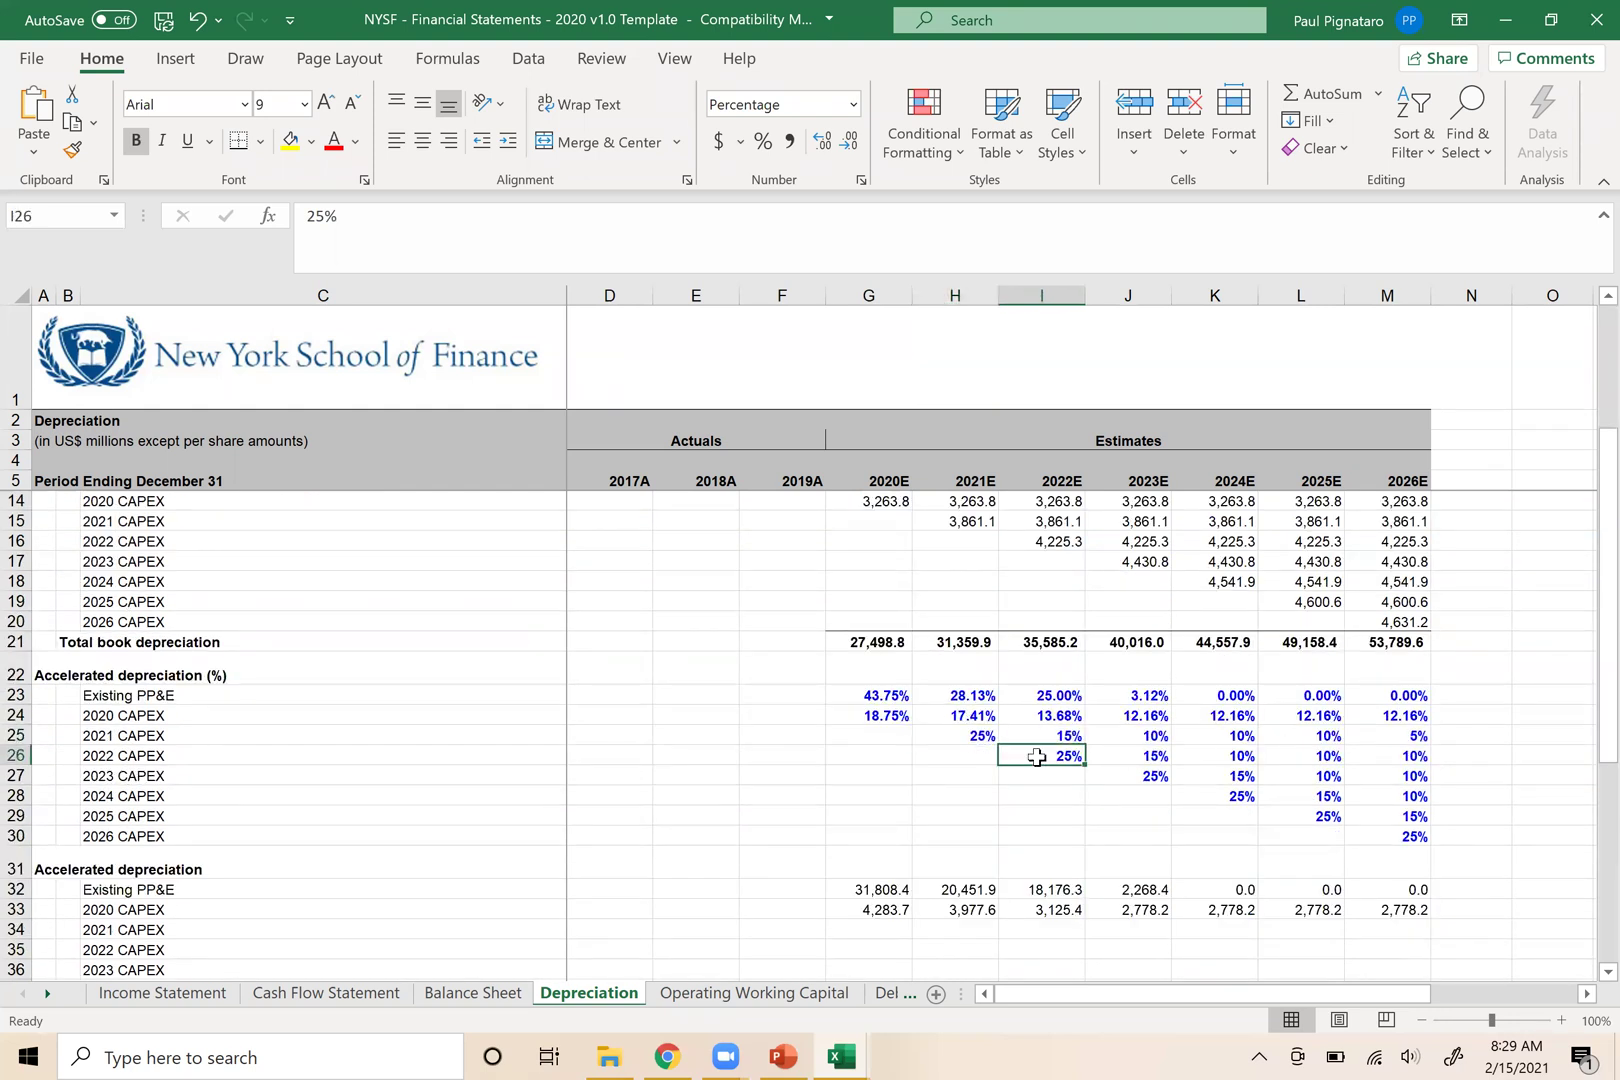
pyautogui.click(962, 731)
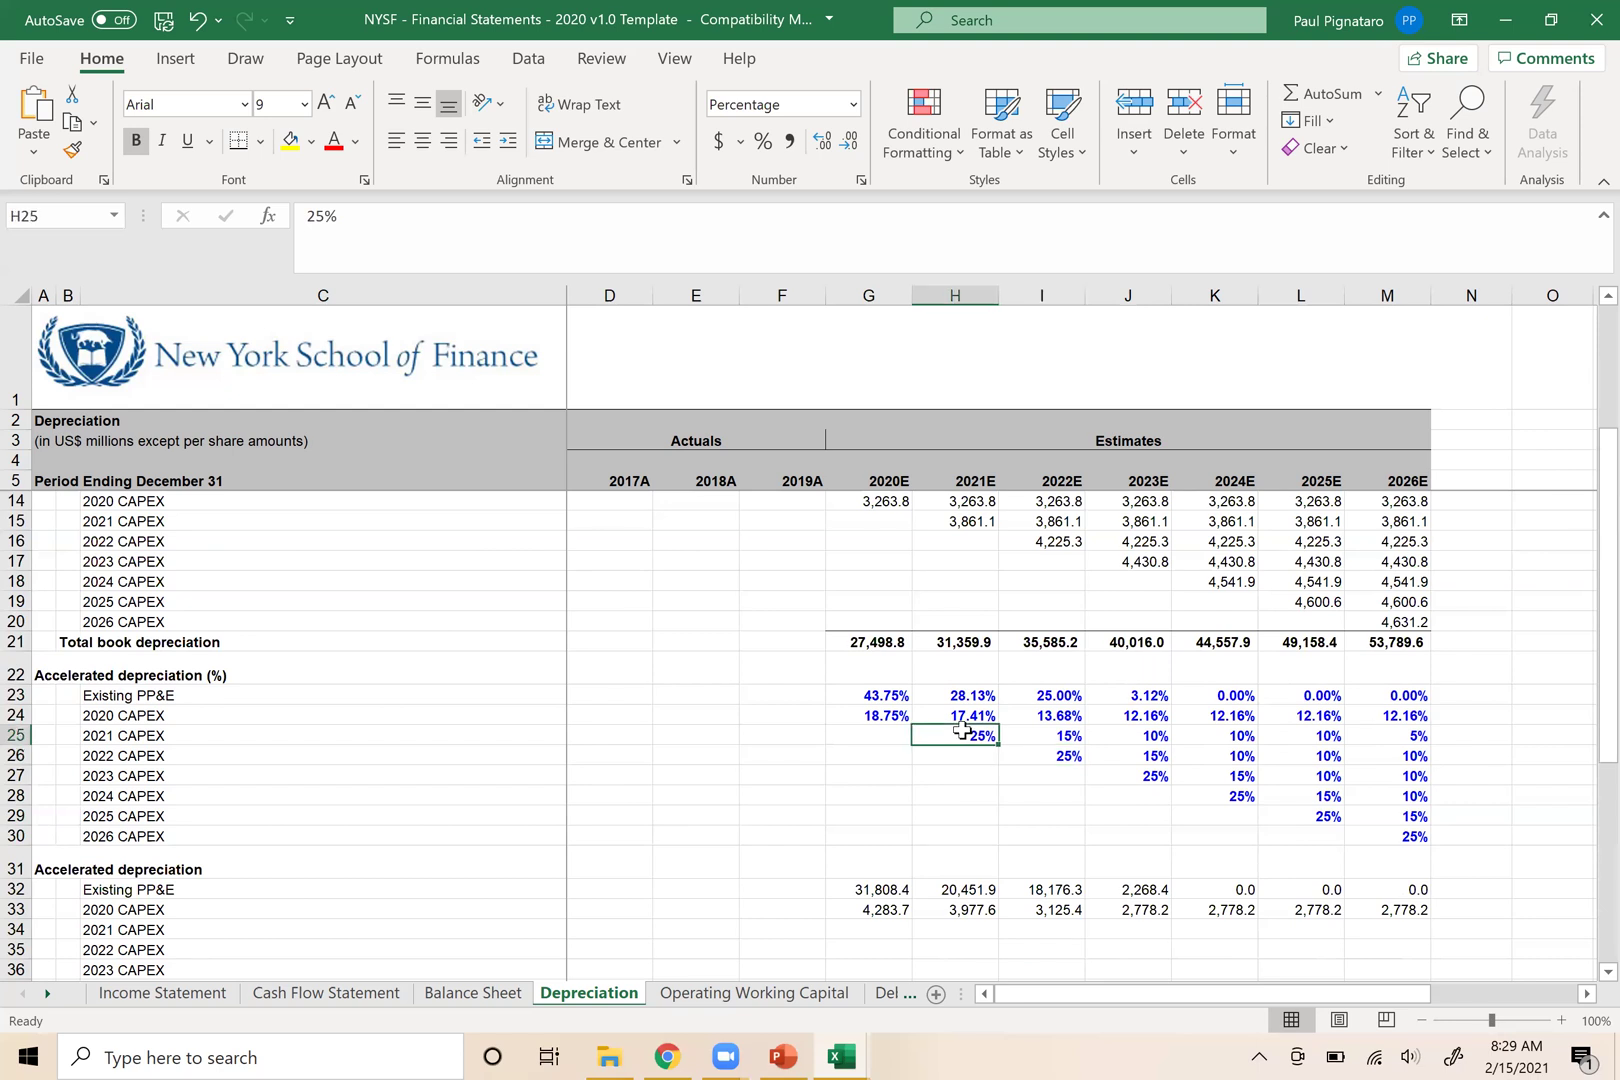
pyautogui.click(1062, 718)
pyautogui.click(1060, 738)
pyautogui.click(1135, 740)
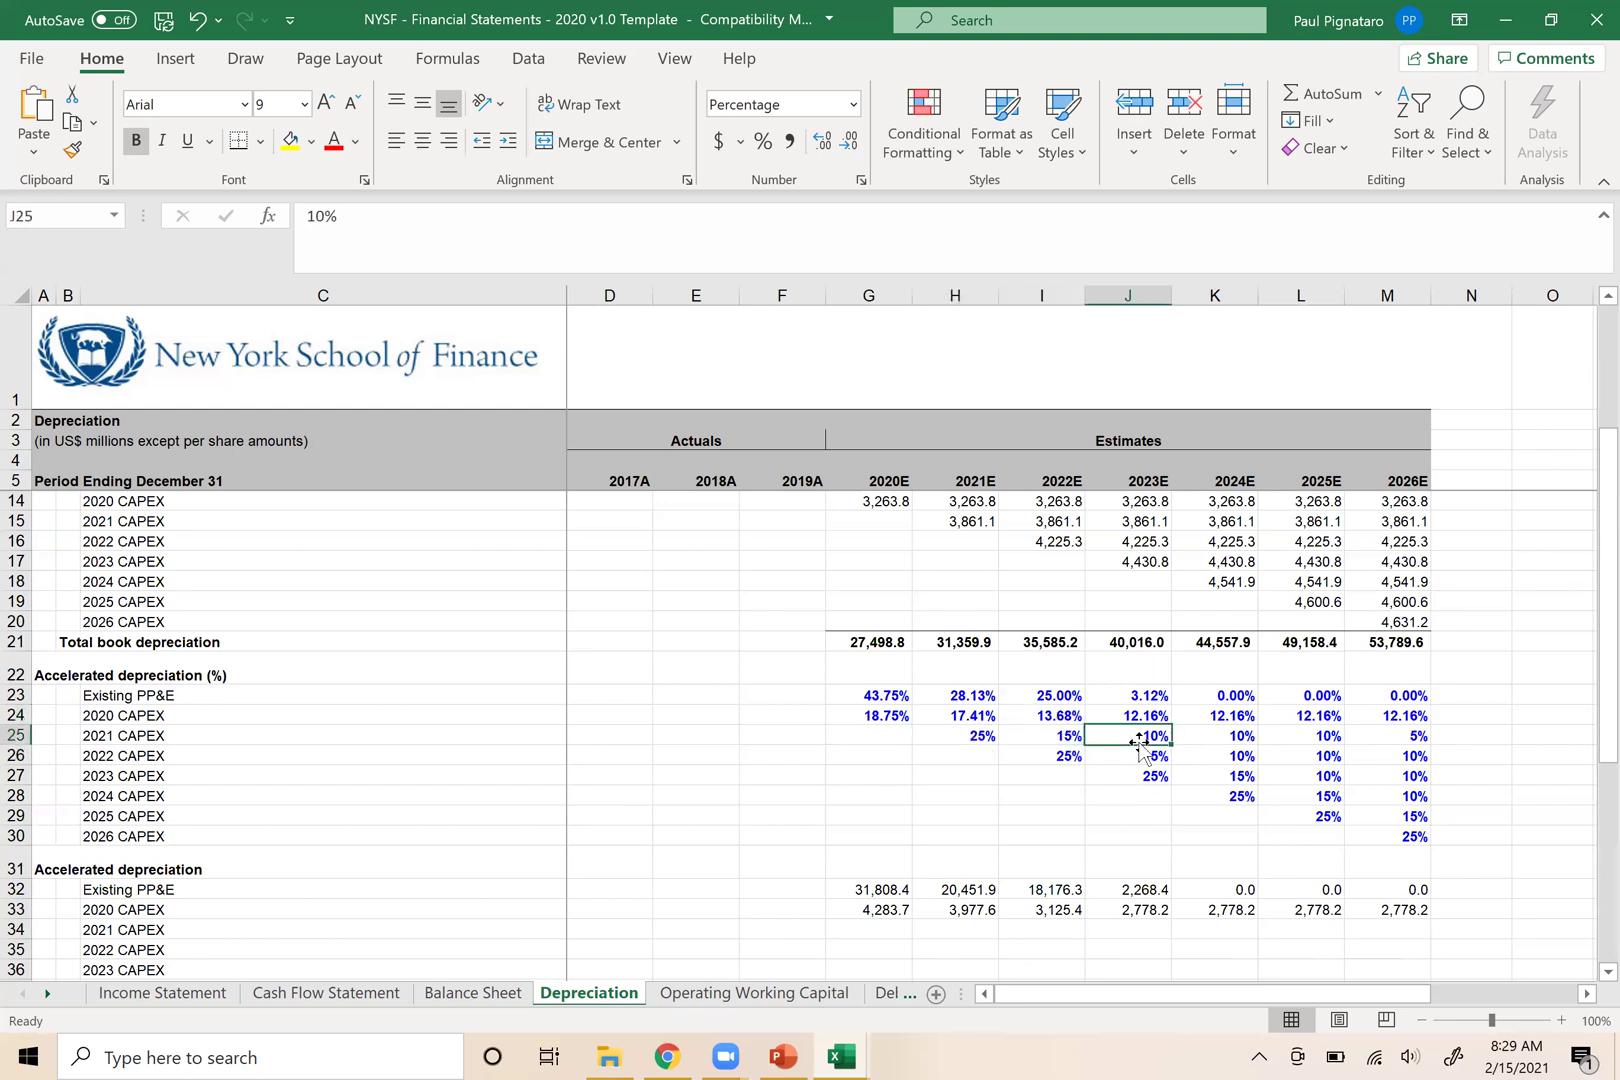
pyautogui.click(962, 738)
pyautogui.moveTo(878, 714); pyautogui.dragTo(1275, 713)
pyautogui.hotkey('ctrl', 'c')
pyautogui.press('Down')
pyautogui.press('Right')
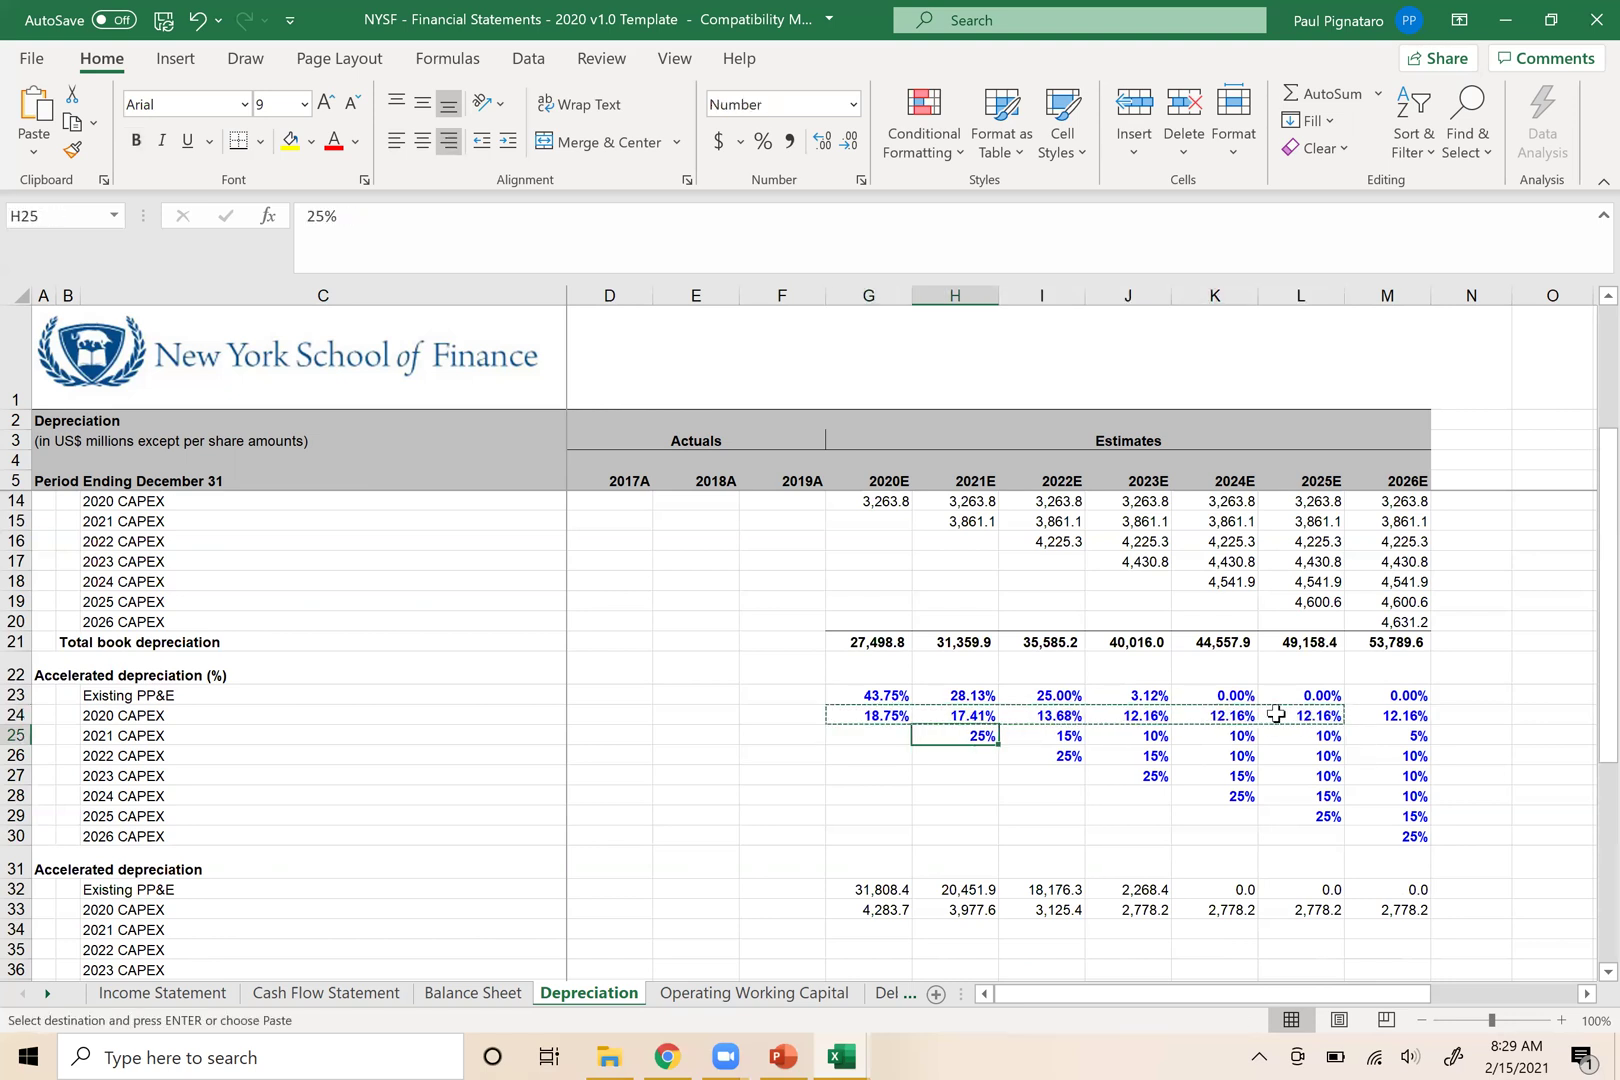
pyautogui.press('Return')
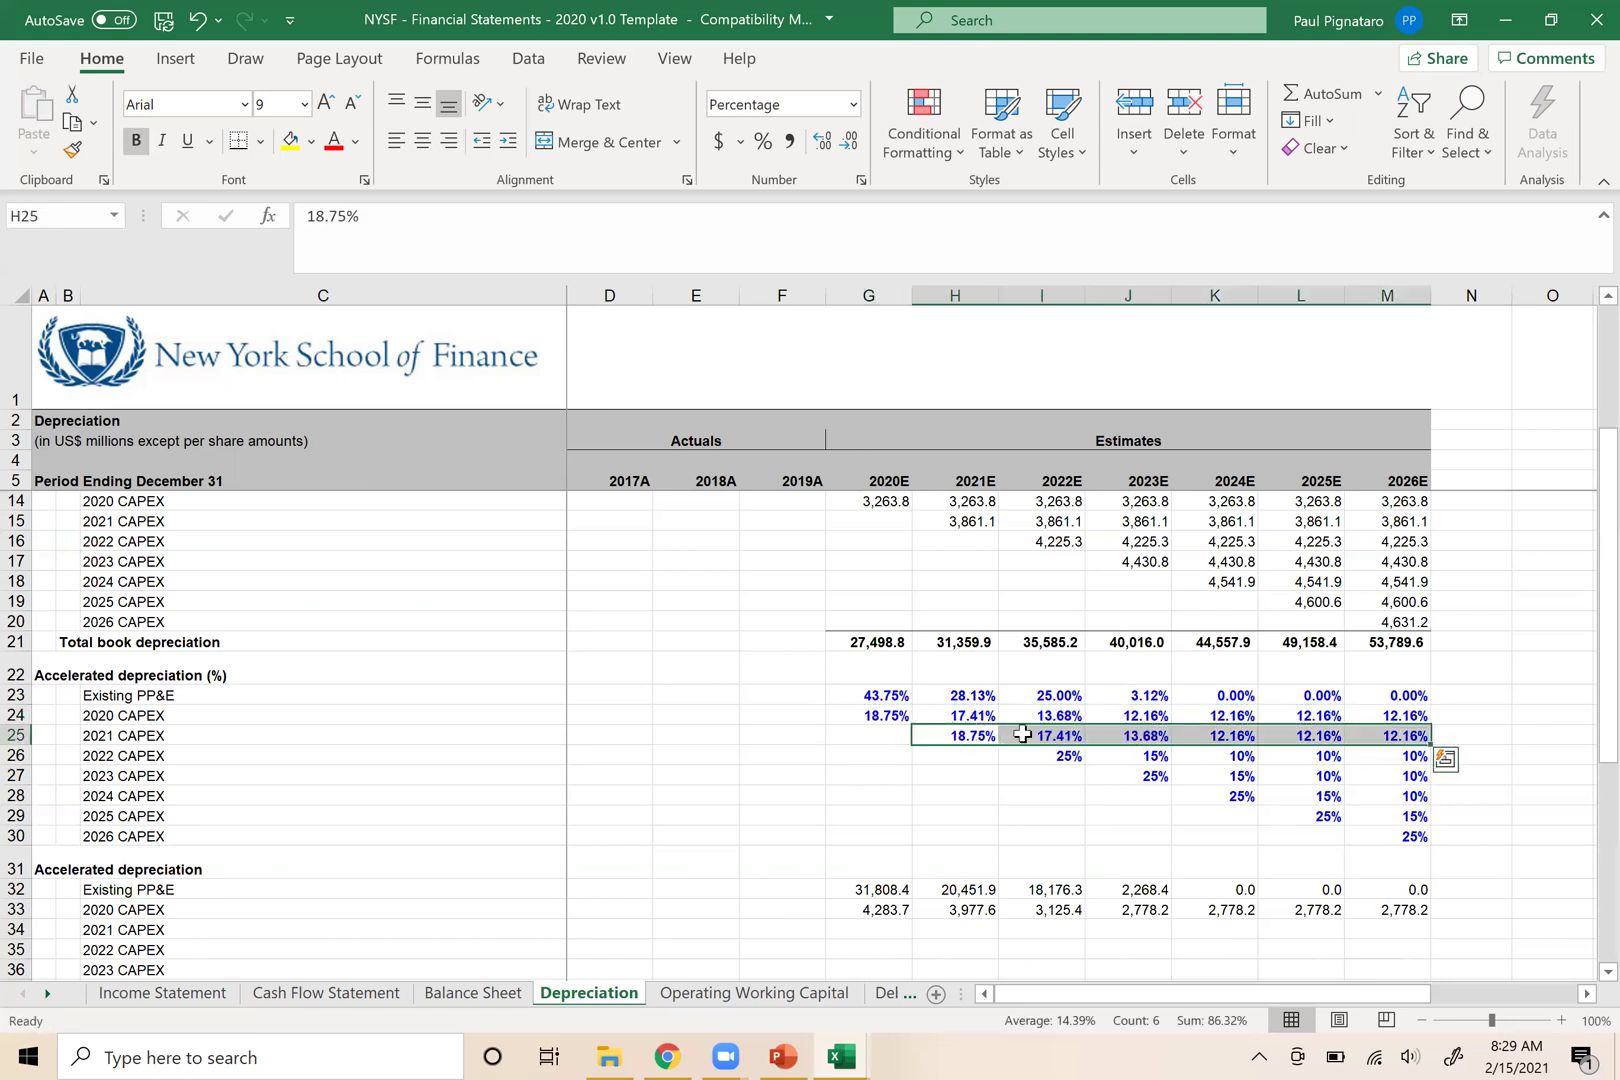
# Calculate 2021E accelerated depreciation for 2021 CAPEX in H34 with the formula =$H7*H25
pyautogui.click(957, 927)
pyautogui.write('=')
pyautogui.press('Up')
pyautogui.press('Up')
pyautogui.press('Up')
pyautogui.press('Up')
pyautogui.press('Up')
pyautogui.press('Up')
pyautogui.press('Up')
pyautogui.press('Up')
pyautogui.press('Up')
pyautogui.press('Up')
pyautogui.press('Up')
pyautogui.press('Up')
pyautogui.press('Up')
pyautogui.press('Up')
pyautogui.press('Up')
pyautogui.press('Up')
pyautogui.press('Up')
pyautogui.press('Up')
pyautogui.press('Up')
pyautogui.press('Up')
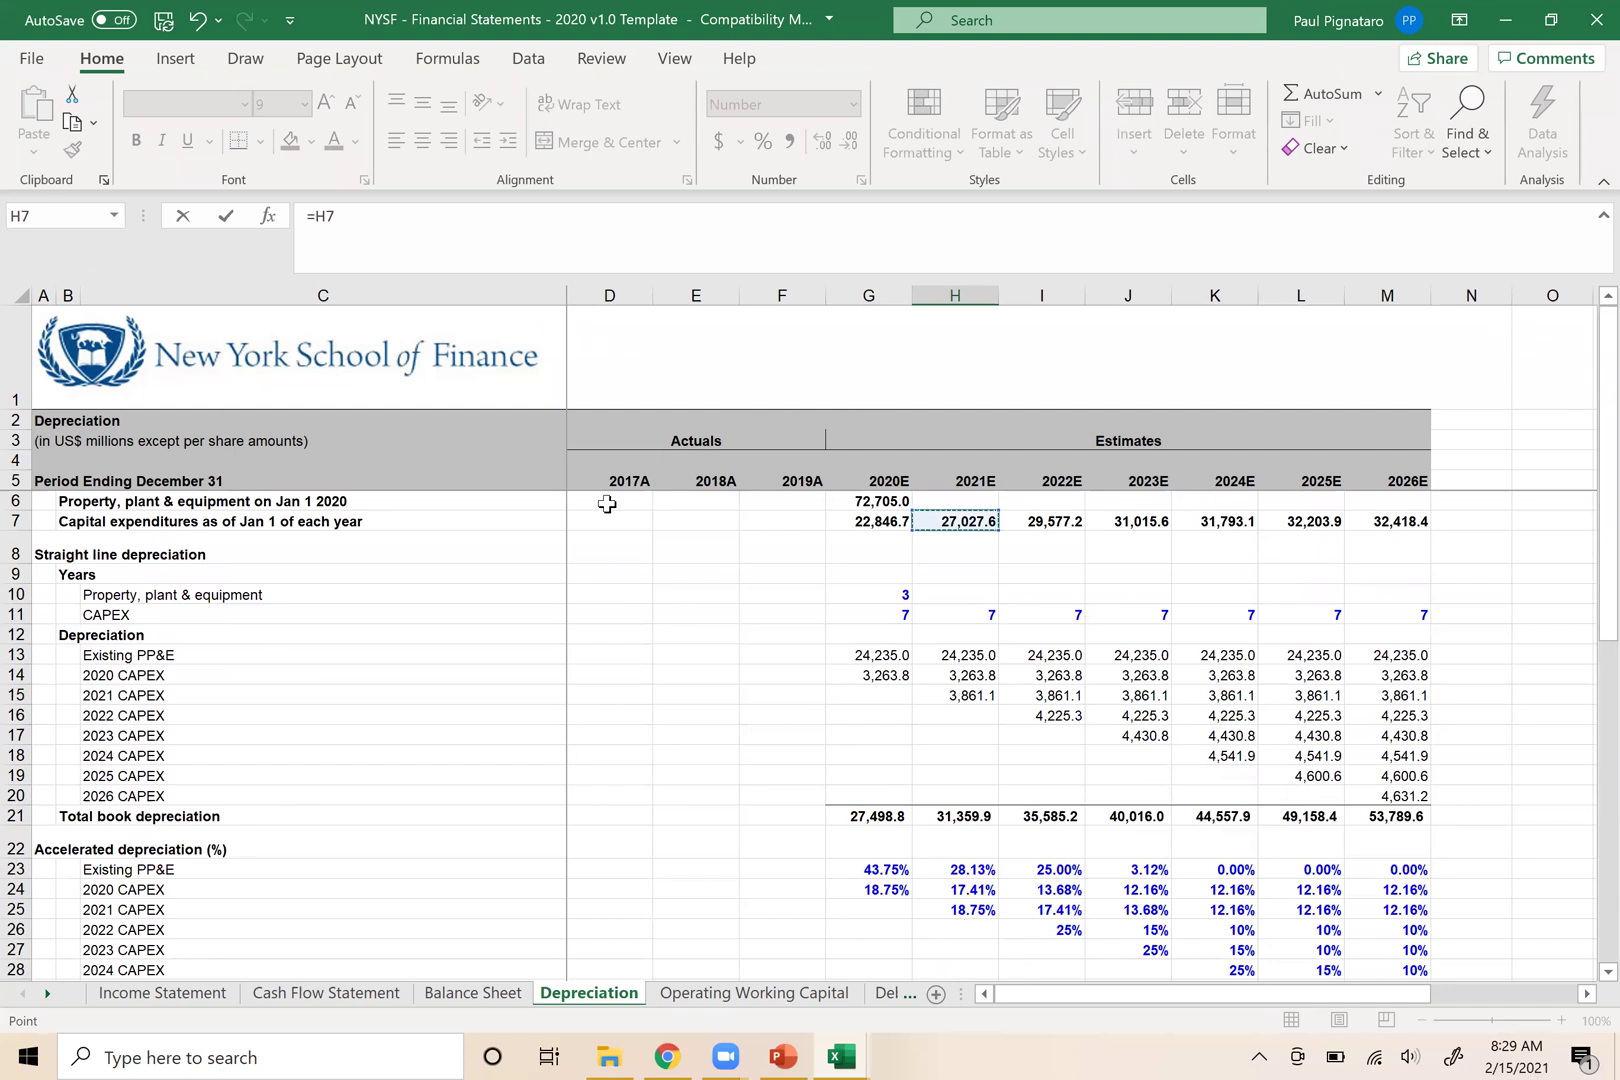
pyautogui.click(315, 212)
pyautogui.write('$H7*')
pyautogui.click(952, 910)
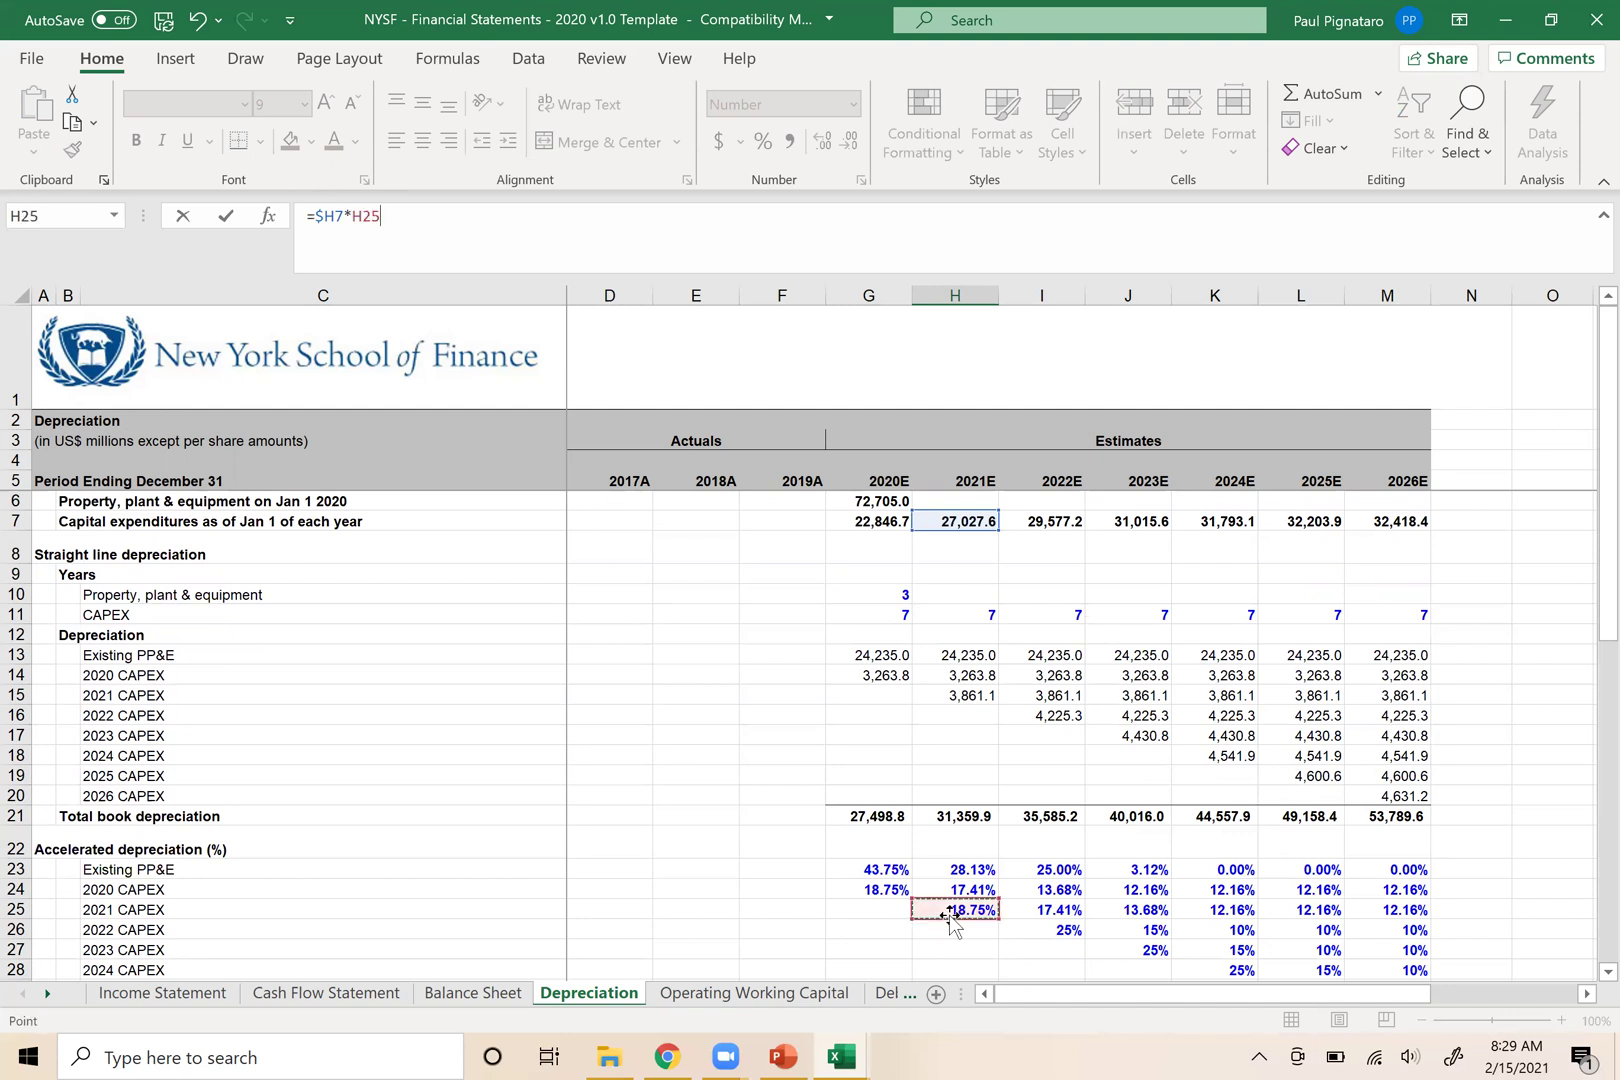
pyautogui.hotkey('ctrl', 'Return')
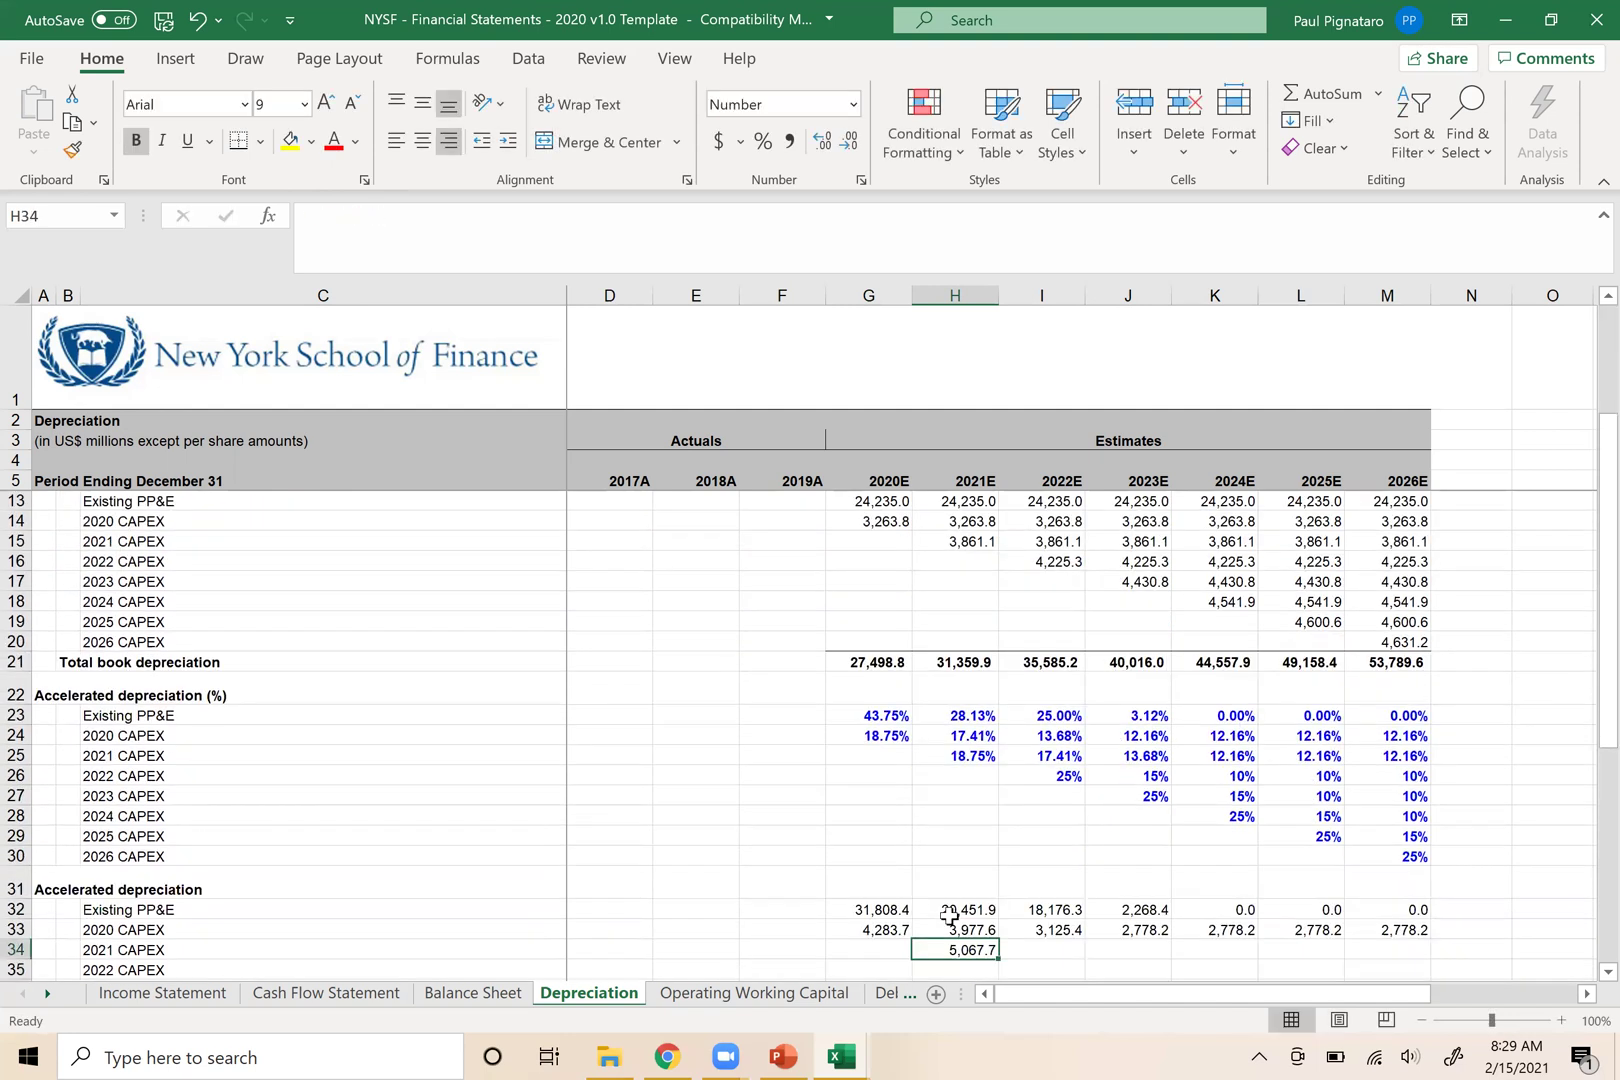
# Fill the 2021 CAPEX accelerated depreciation formula from H34 across through 2026E
pyautogui.hotkey('shift', 'Right')
pyautogui.hotkey('shift', 'Right')
pyautogui.hotkey('shift', 'Right')
pyautogui.hotkey('shift', 'Right')
pyautogui.hotkey('shift', 'Right')
pyautogui.hotkey('ctrl', 'r')
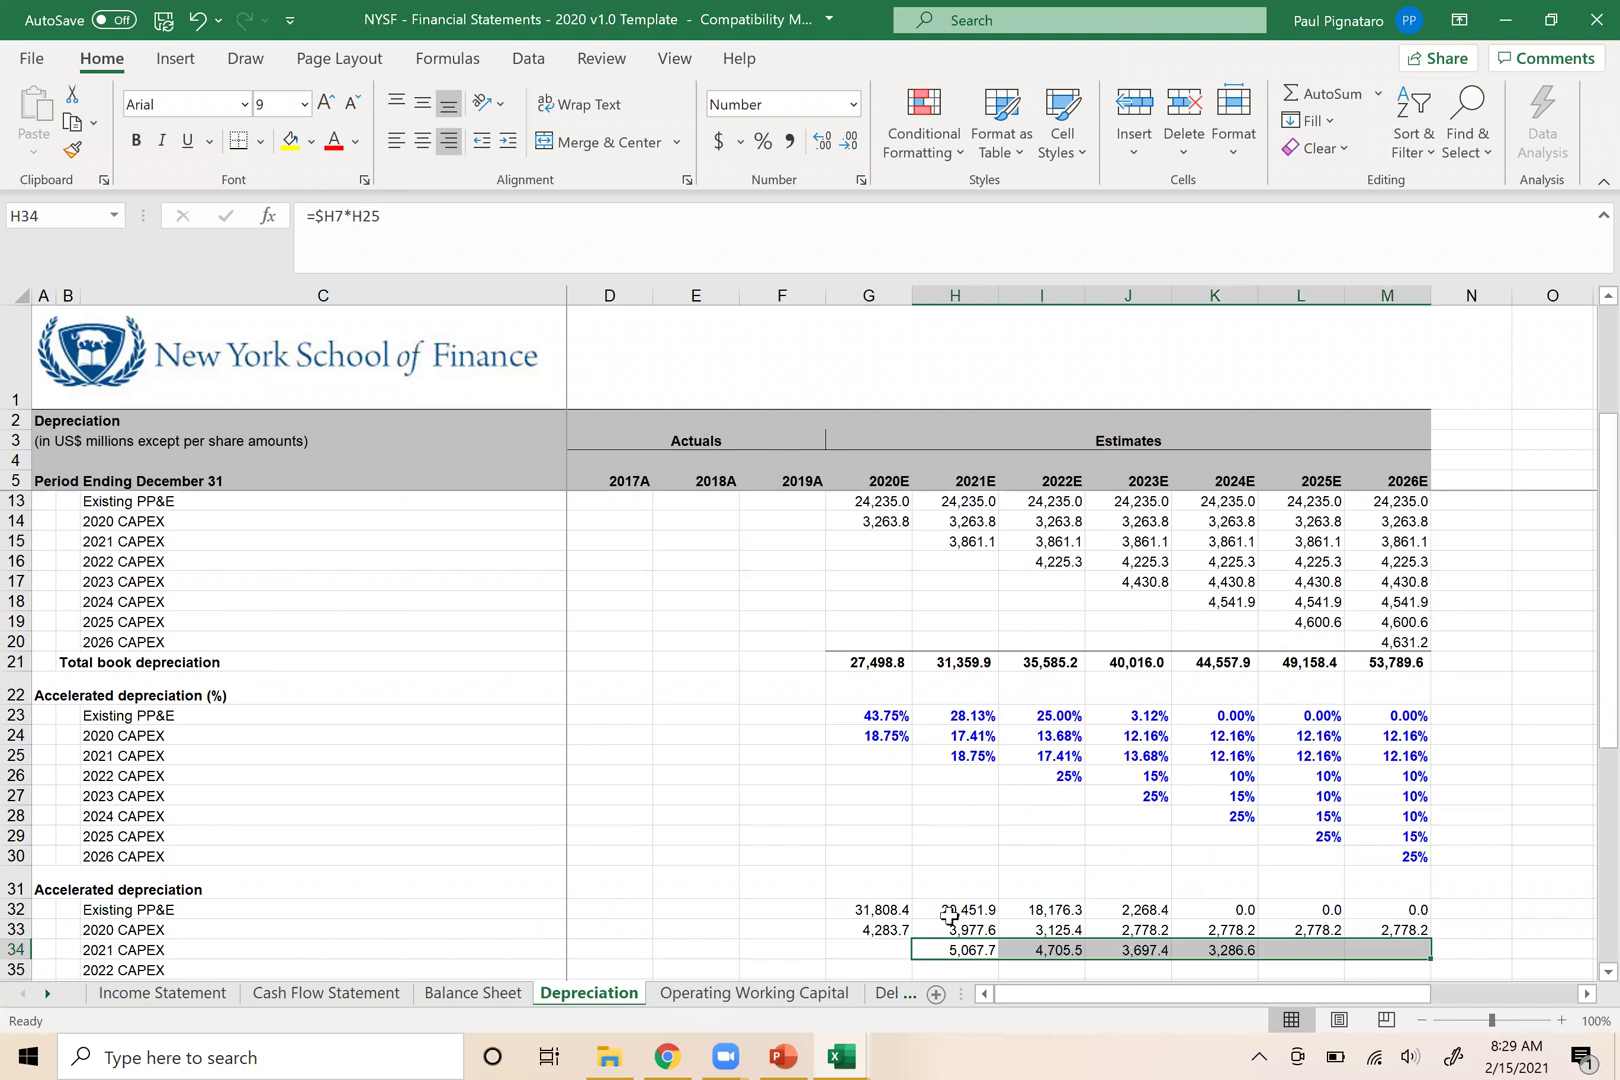
# Copy the 2021 CAPEX accelerated rates in H25:L25 over the 2022 CAPEX row, starting at 2022E in I26
pyautogui.press('Down')
pyautogui.scroll(-1, 949, 915)
pyautogui.press('Right')
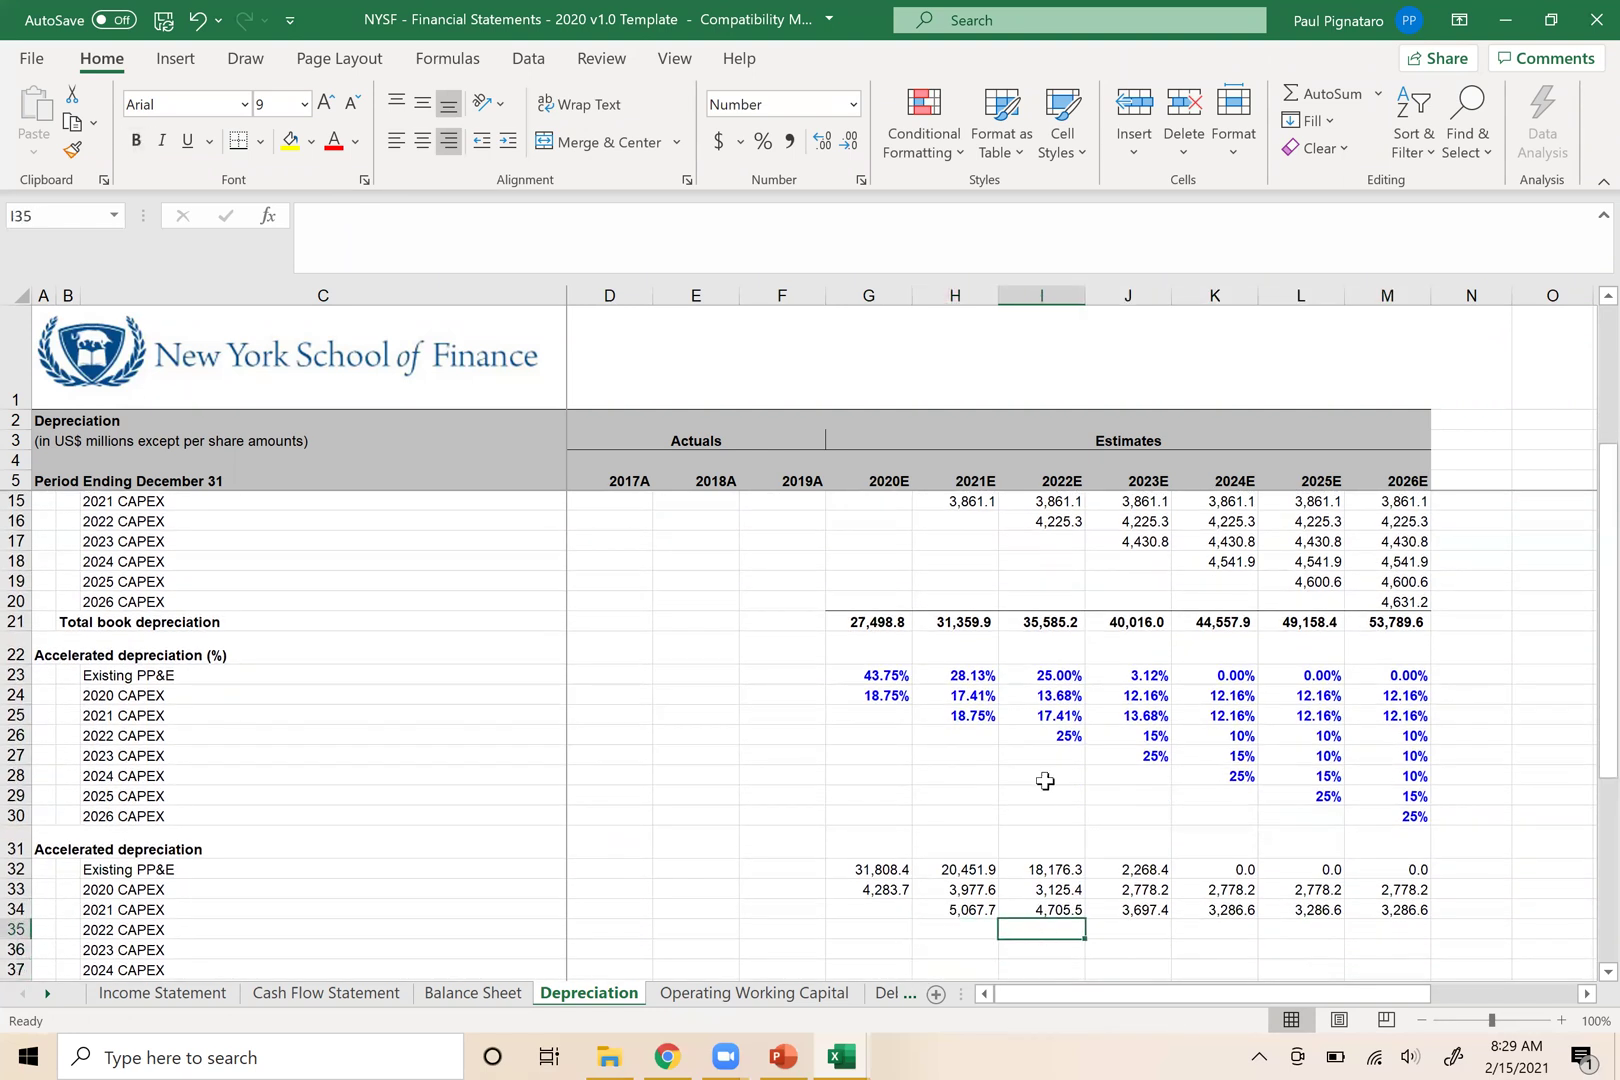
pyautogui.scroll(2, 1044, 781)
pyautogui.scroll(1, 1044, 781)
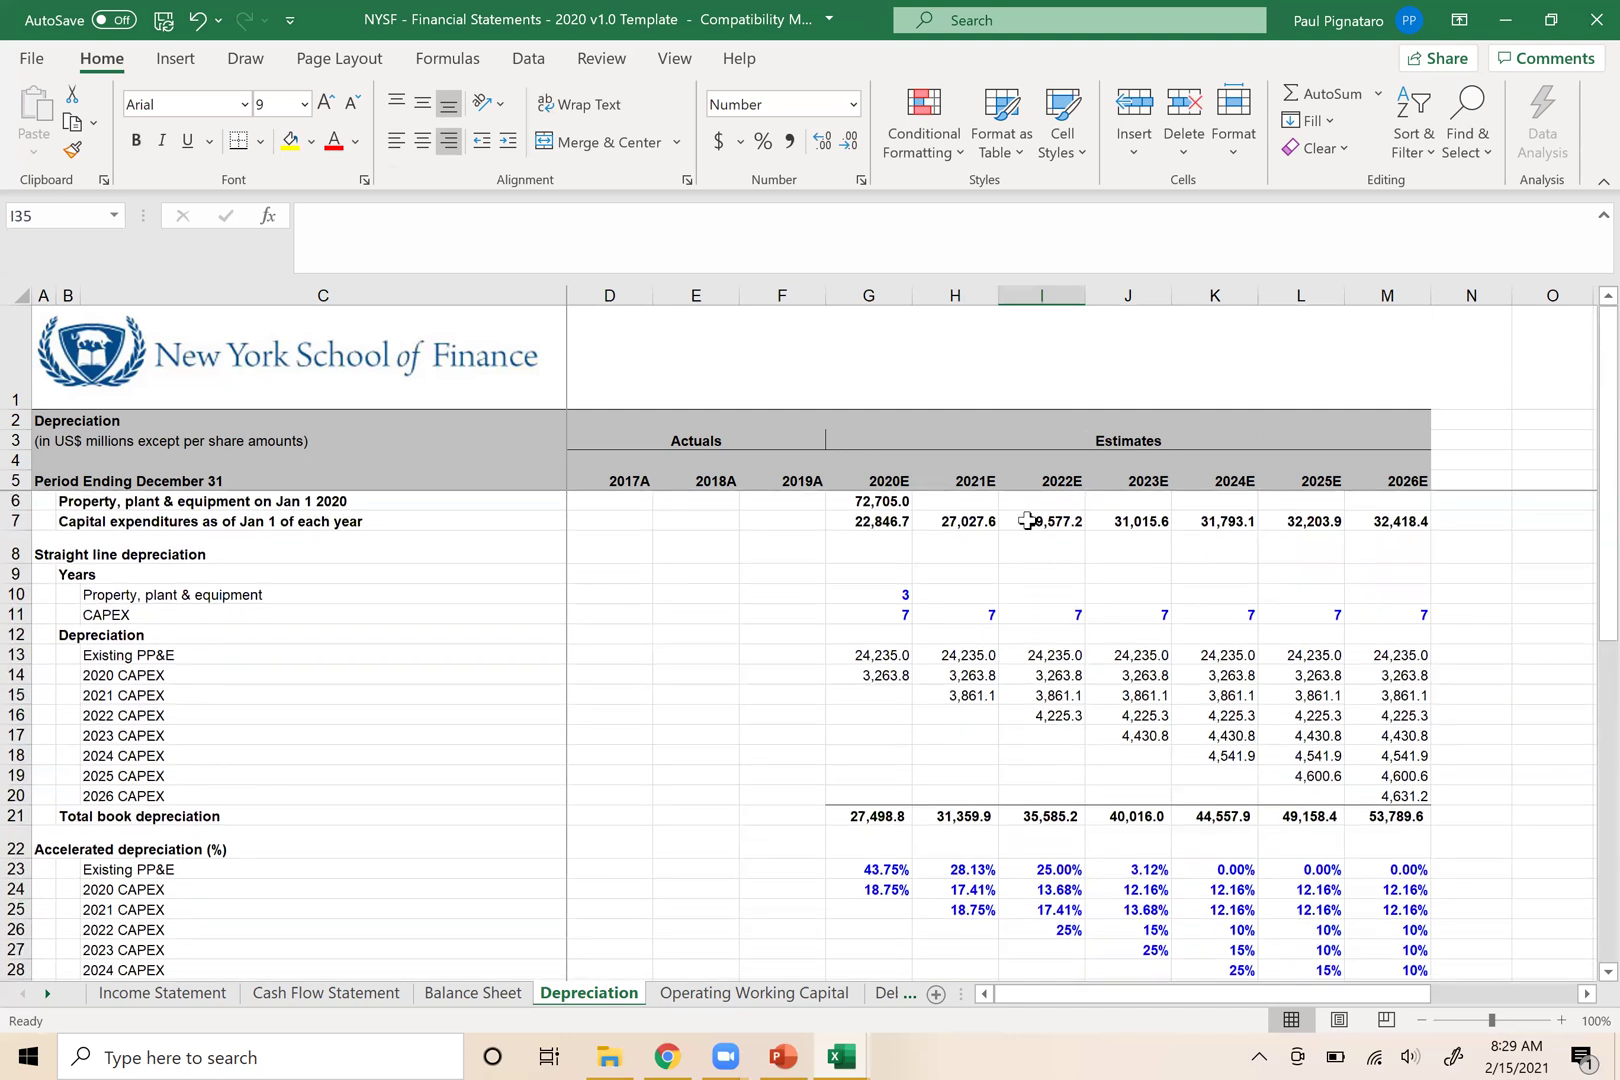
pyautogui.scroll(-1, 1041, 839)
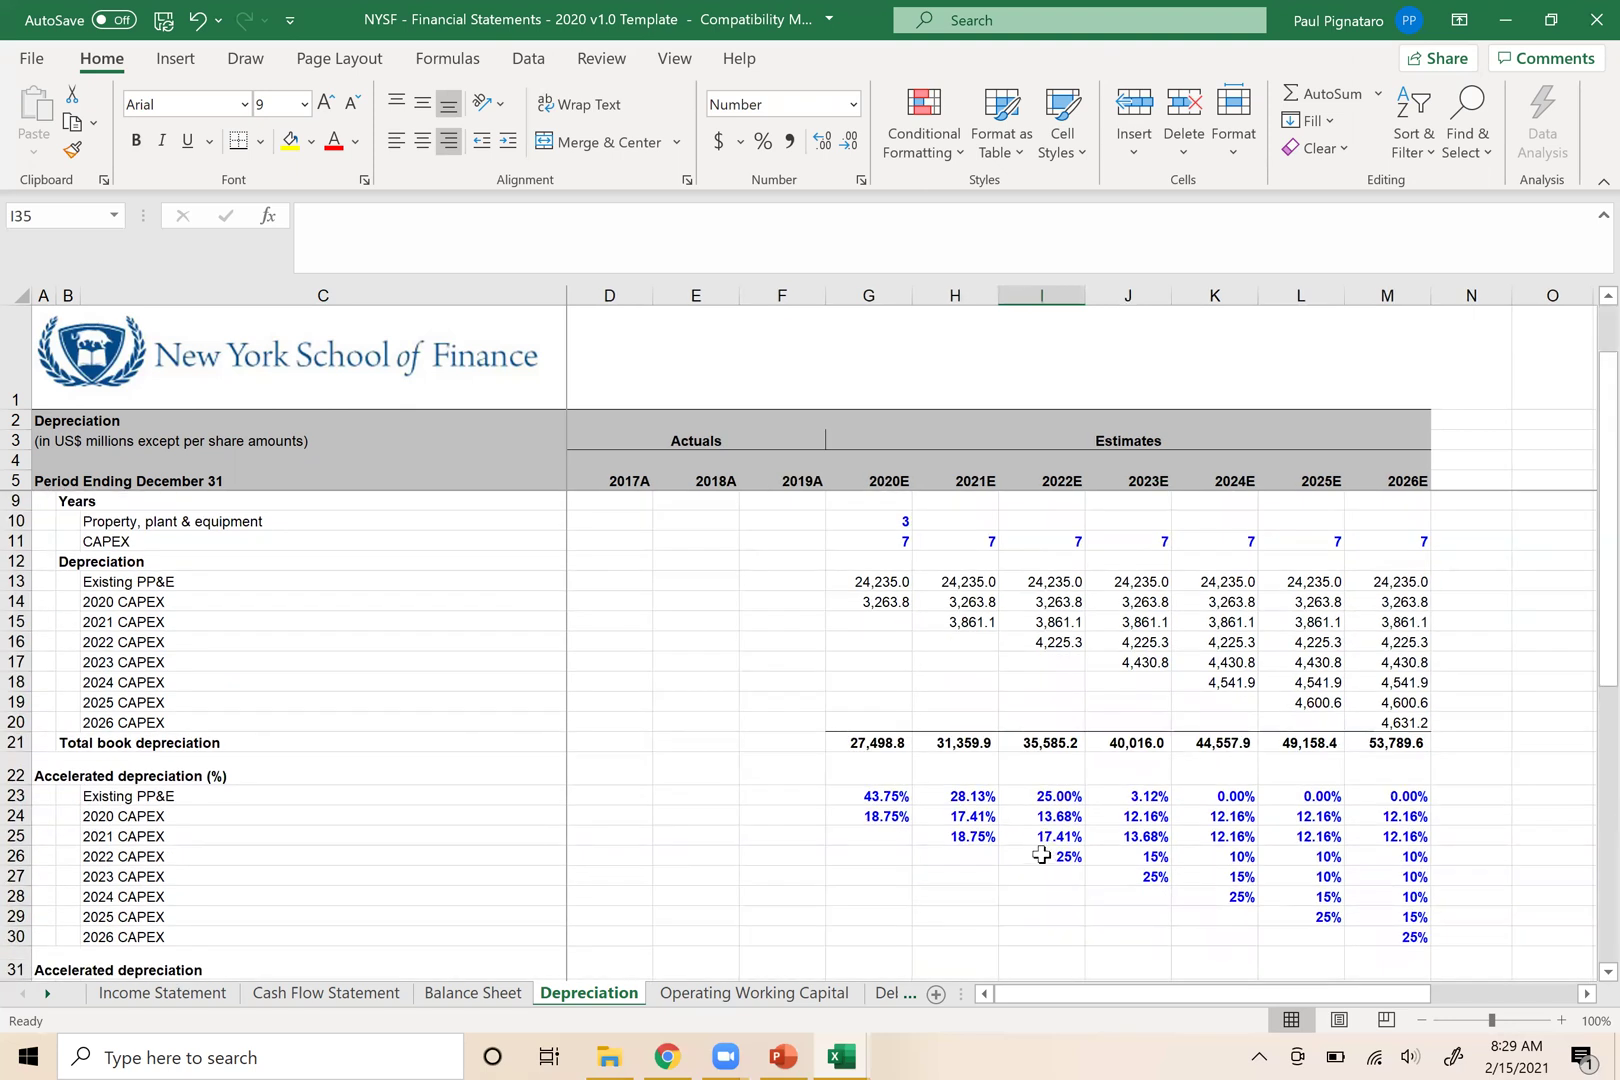
pyautogui.click(1041, 855)
pyautogui.press('Right')
pyautogui.press('Right')
pyautogui.press('Left')
pyautogui.press('Left')
pyautogui.press('Left')
pyautogui.press('Up')
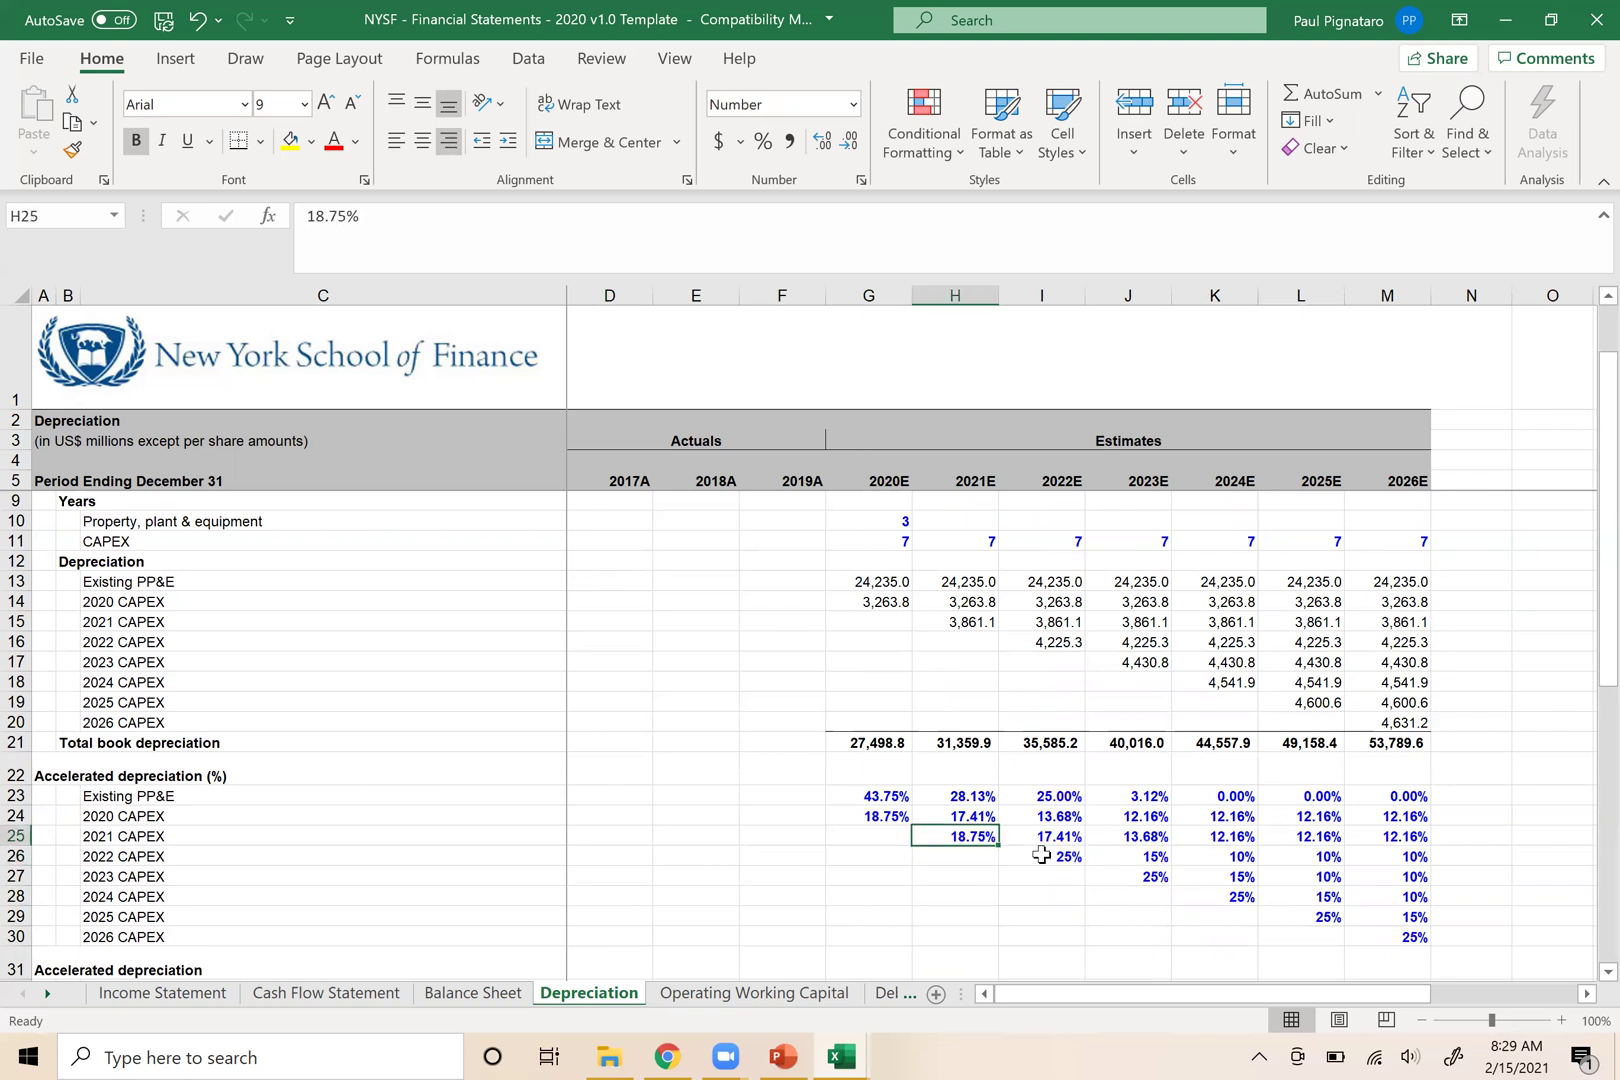
pyautogui.hotkey('shift', 'Right')
pyautogui.hotkey('shift', 'Right')
pyautogui.hotkey('shift', 'Right')
pyautogui.hotkey('shift', 'Right')
pyautogui.hotkey('ctrl', 'c')
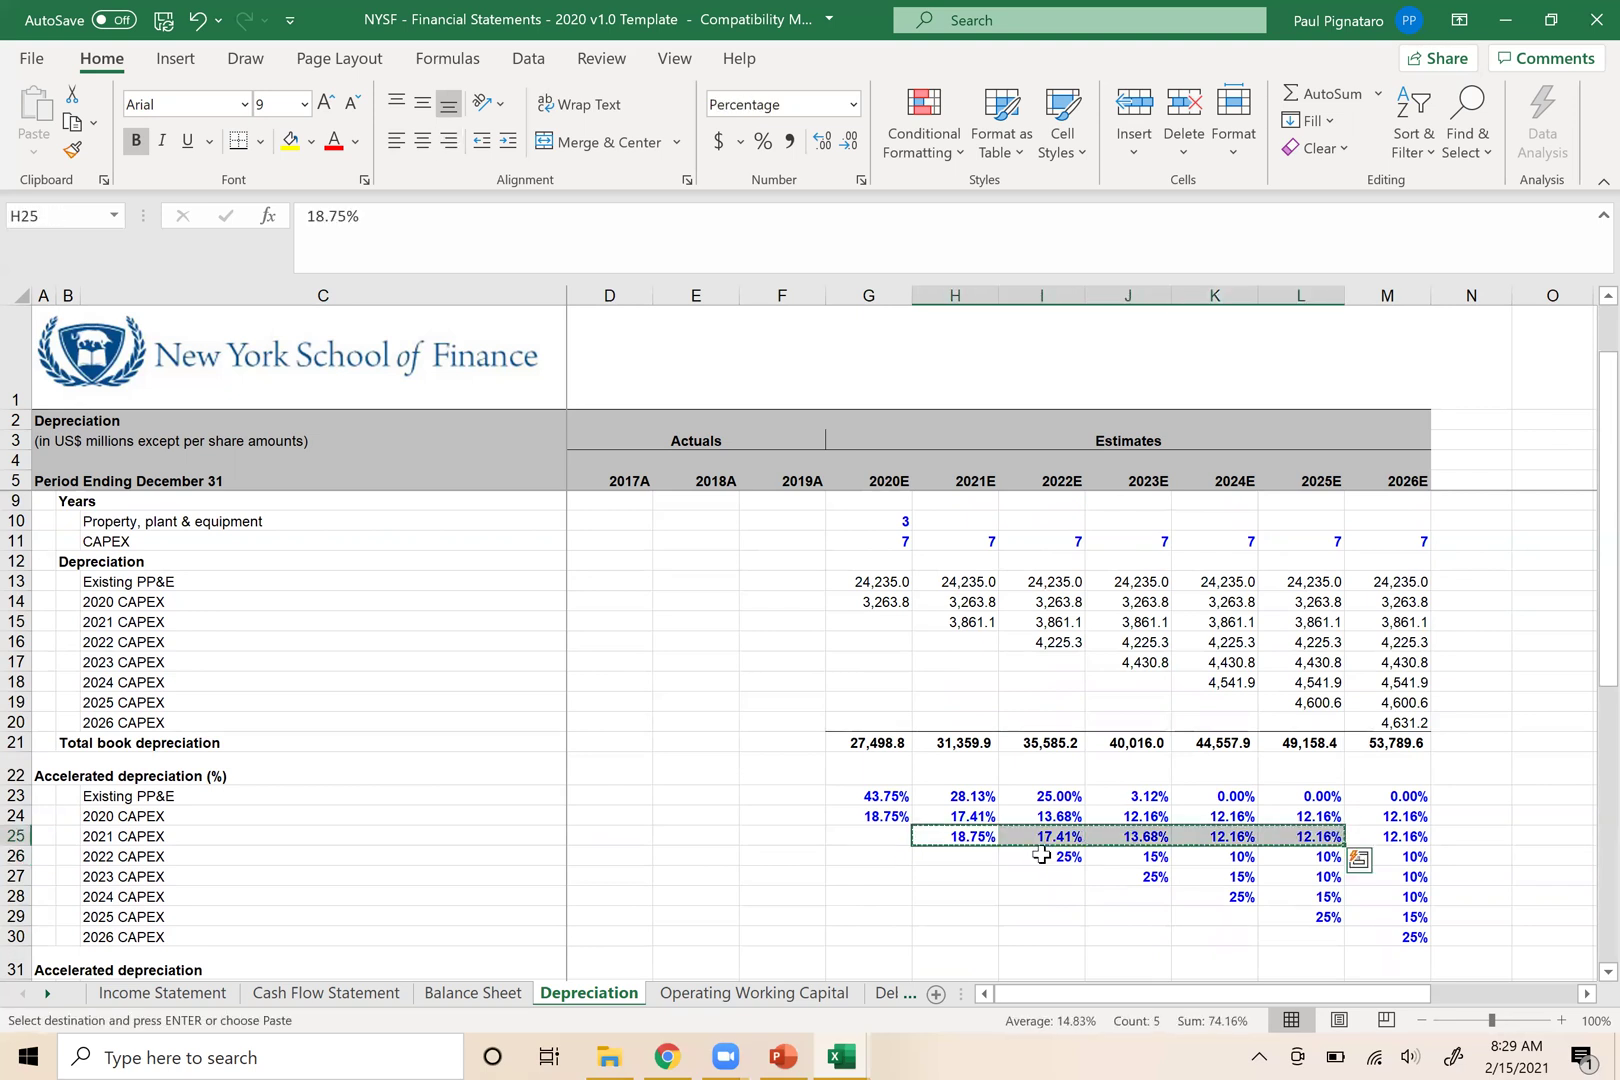
pyautogui.click(1041, 855)
pyautogui.press('Return')
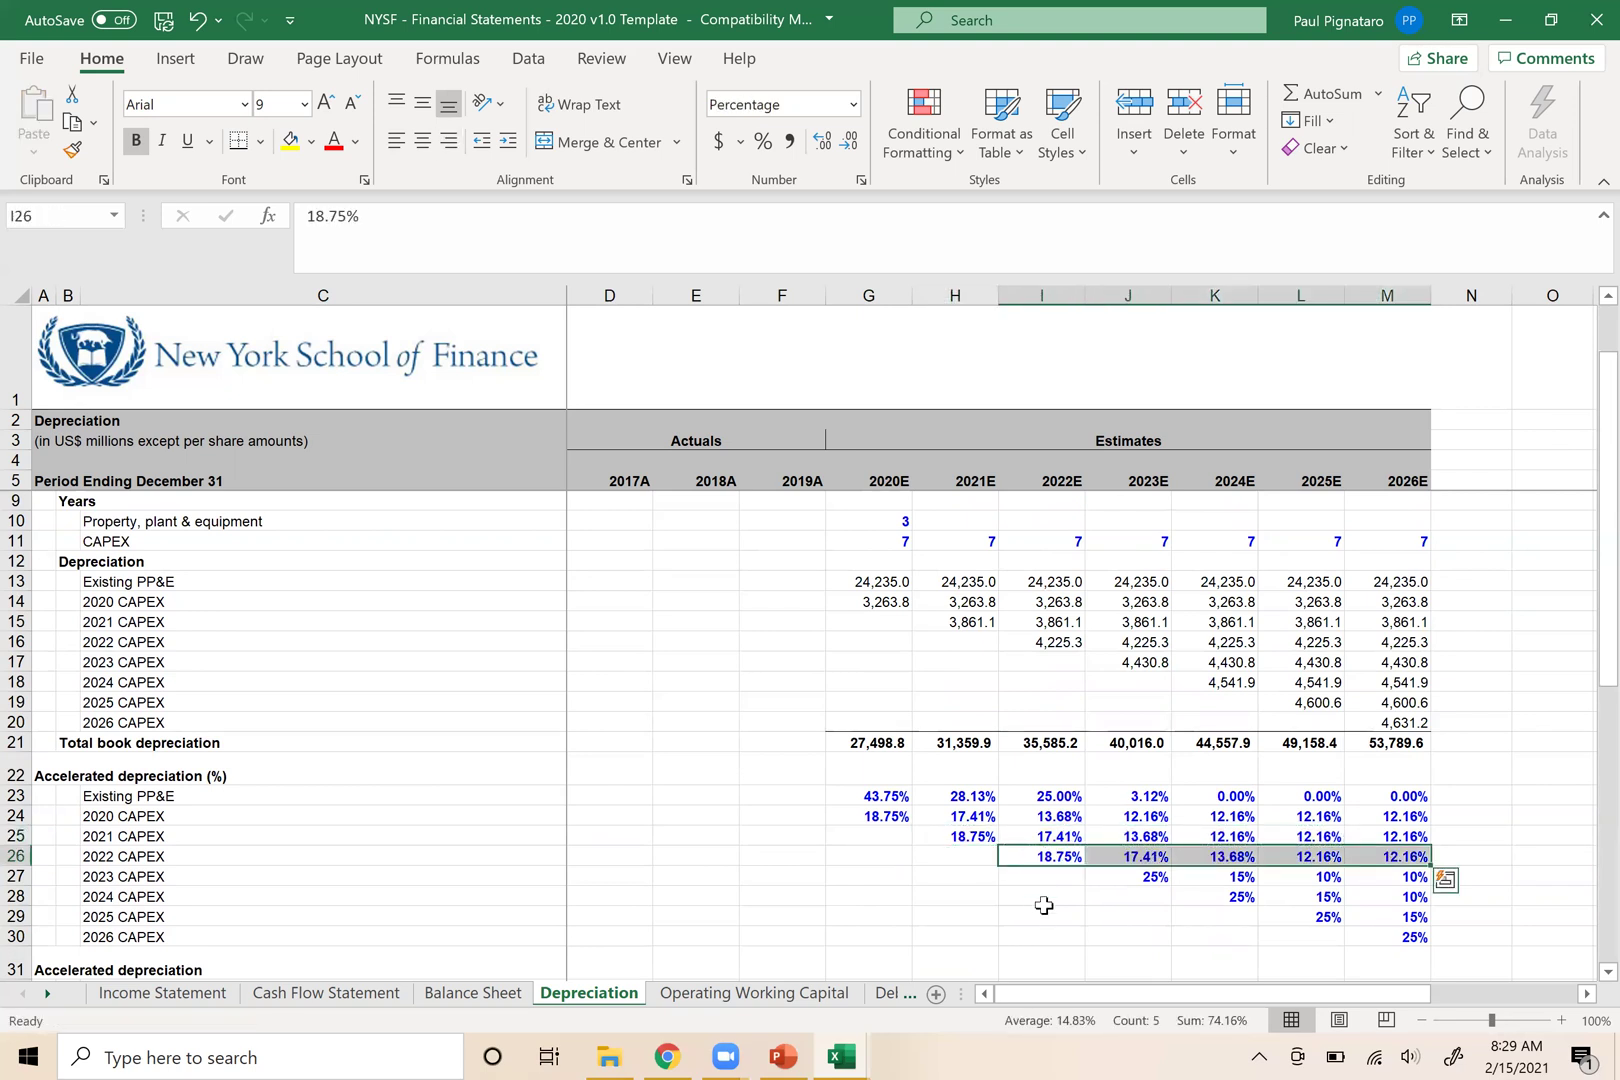
# Calculate 2022E accelerated depreciation for 2022 CAPEX in I35 with the formula =$I7*I26
pyautogui.scroll(-3, 1043, 905)
pyautogui.click(1040, 893)
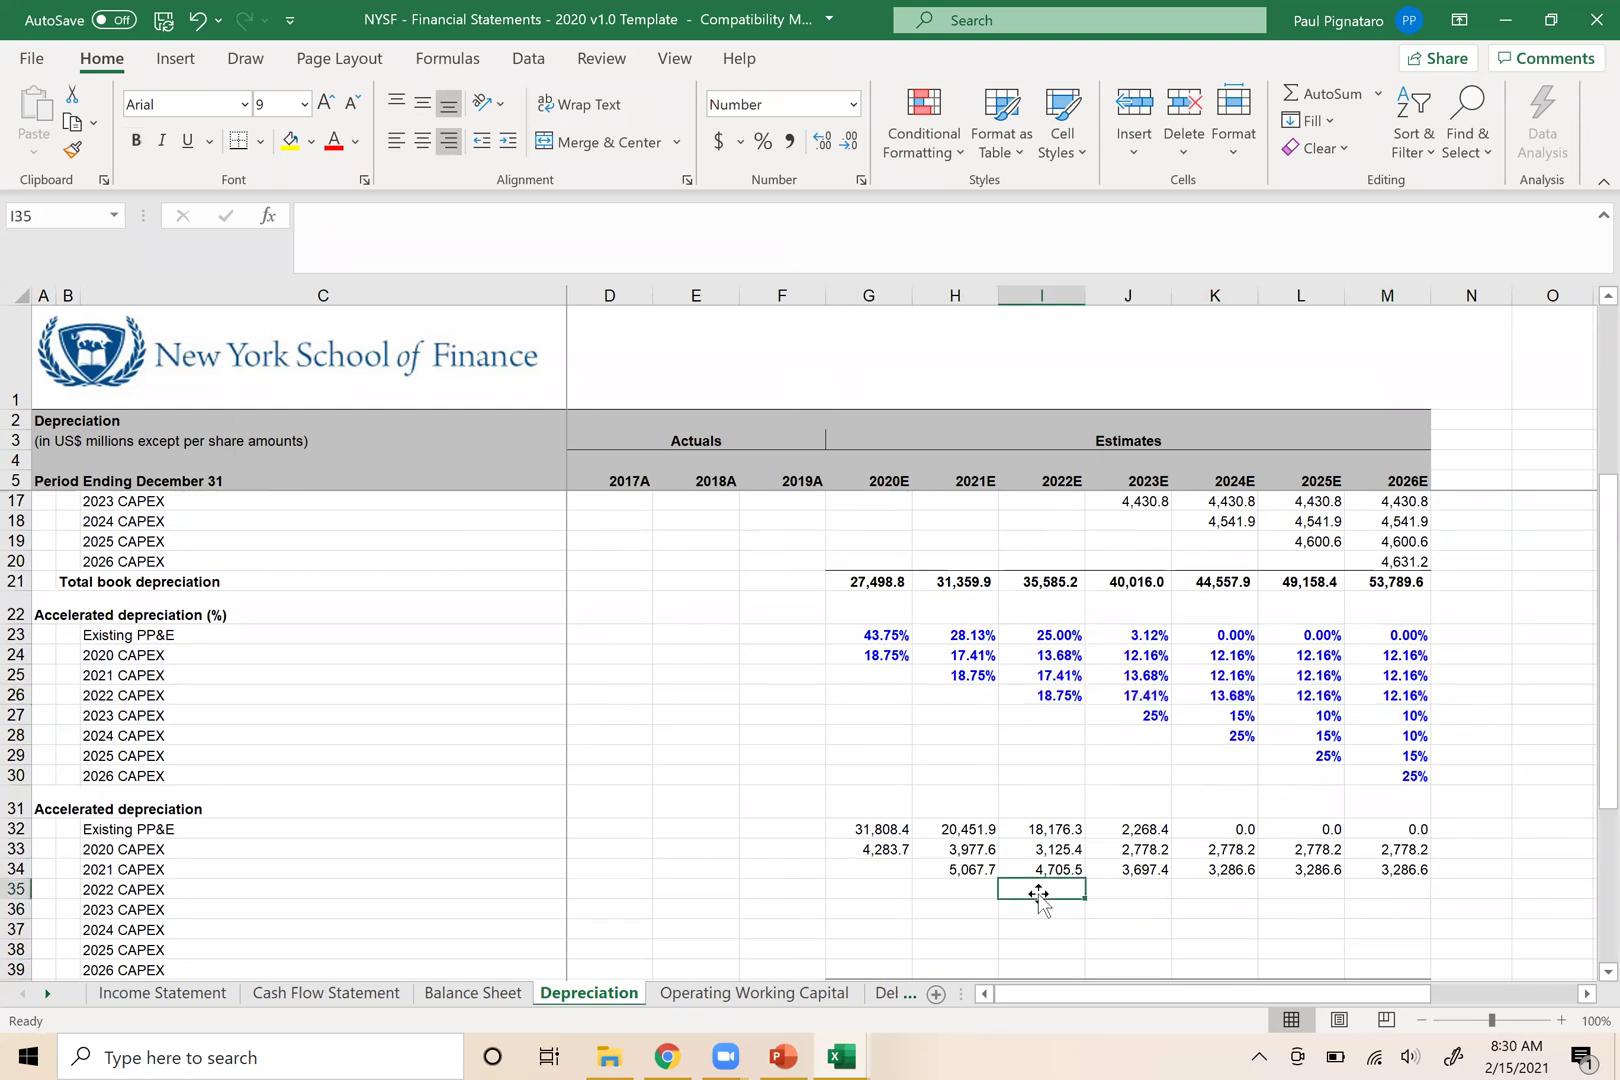
pyautogui.write('=')
pyautogui.scroll(5, 1038, 895)
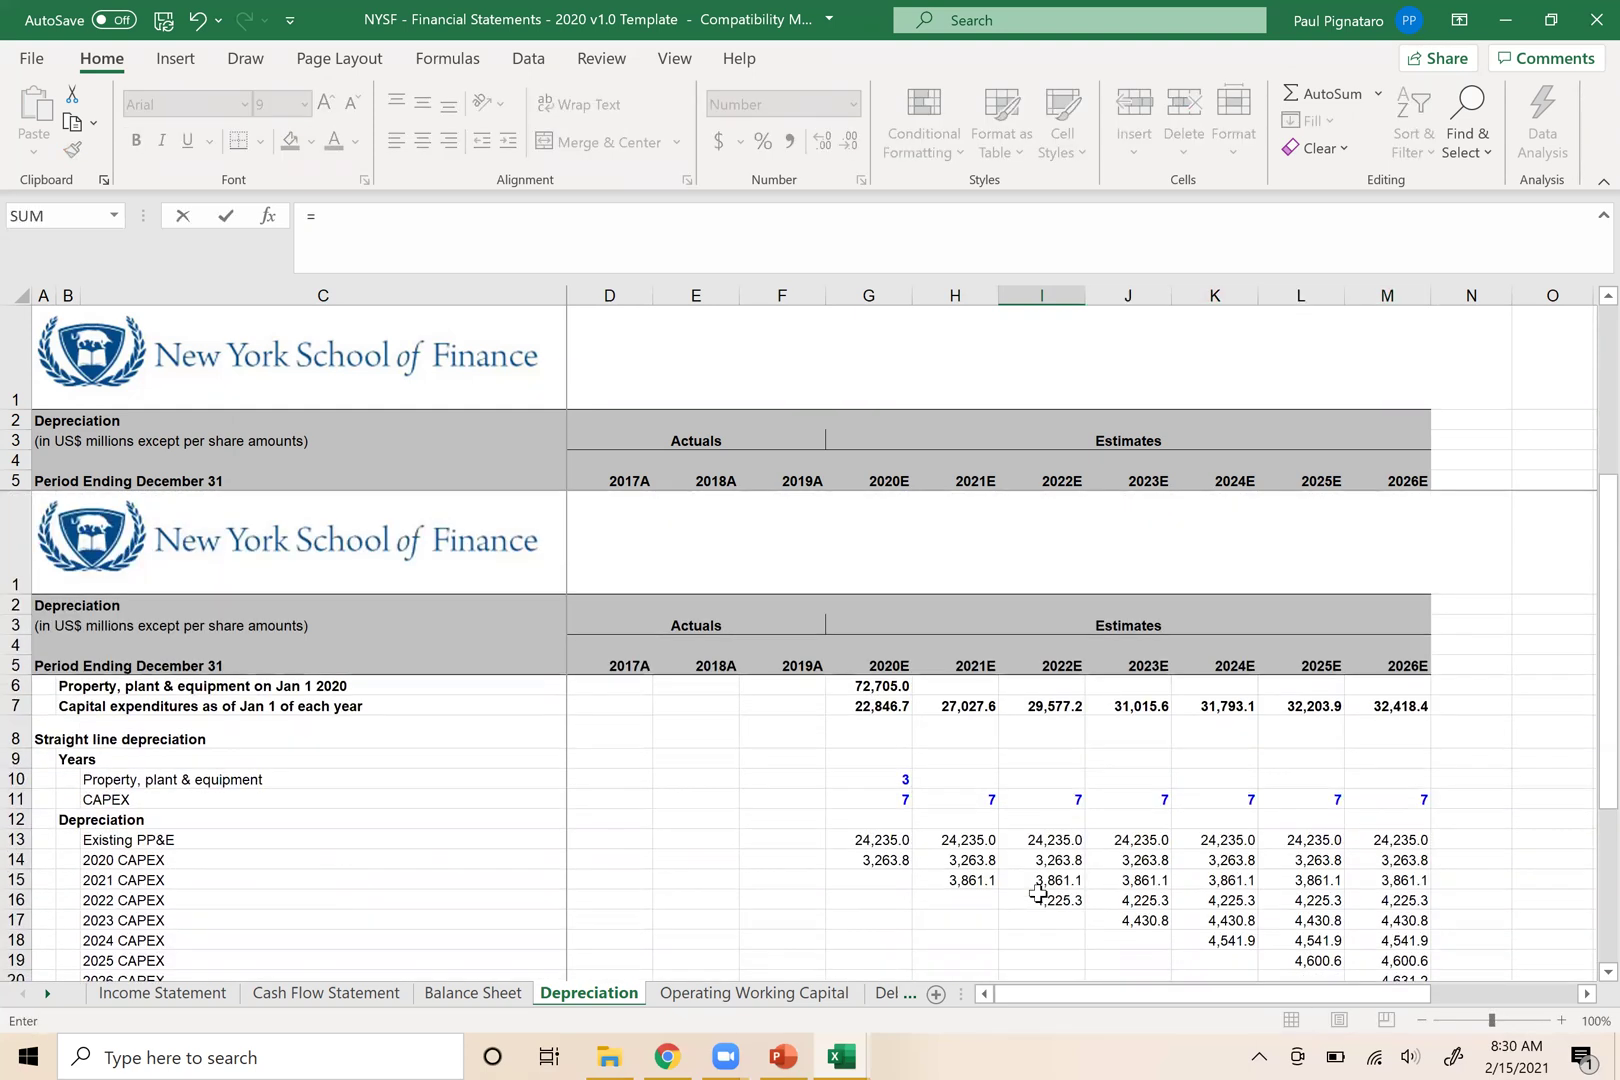
pyautogui.click(1041, 521)
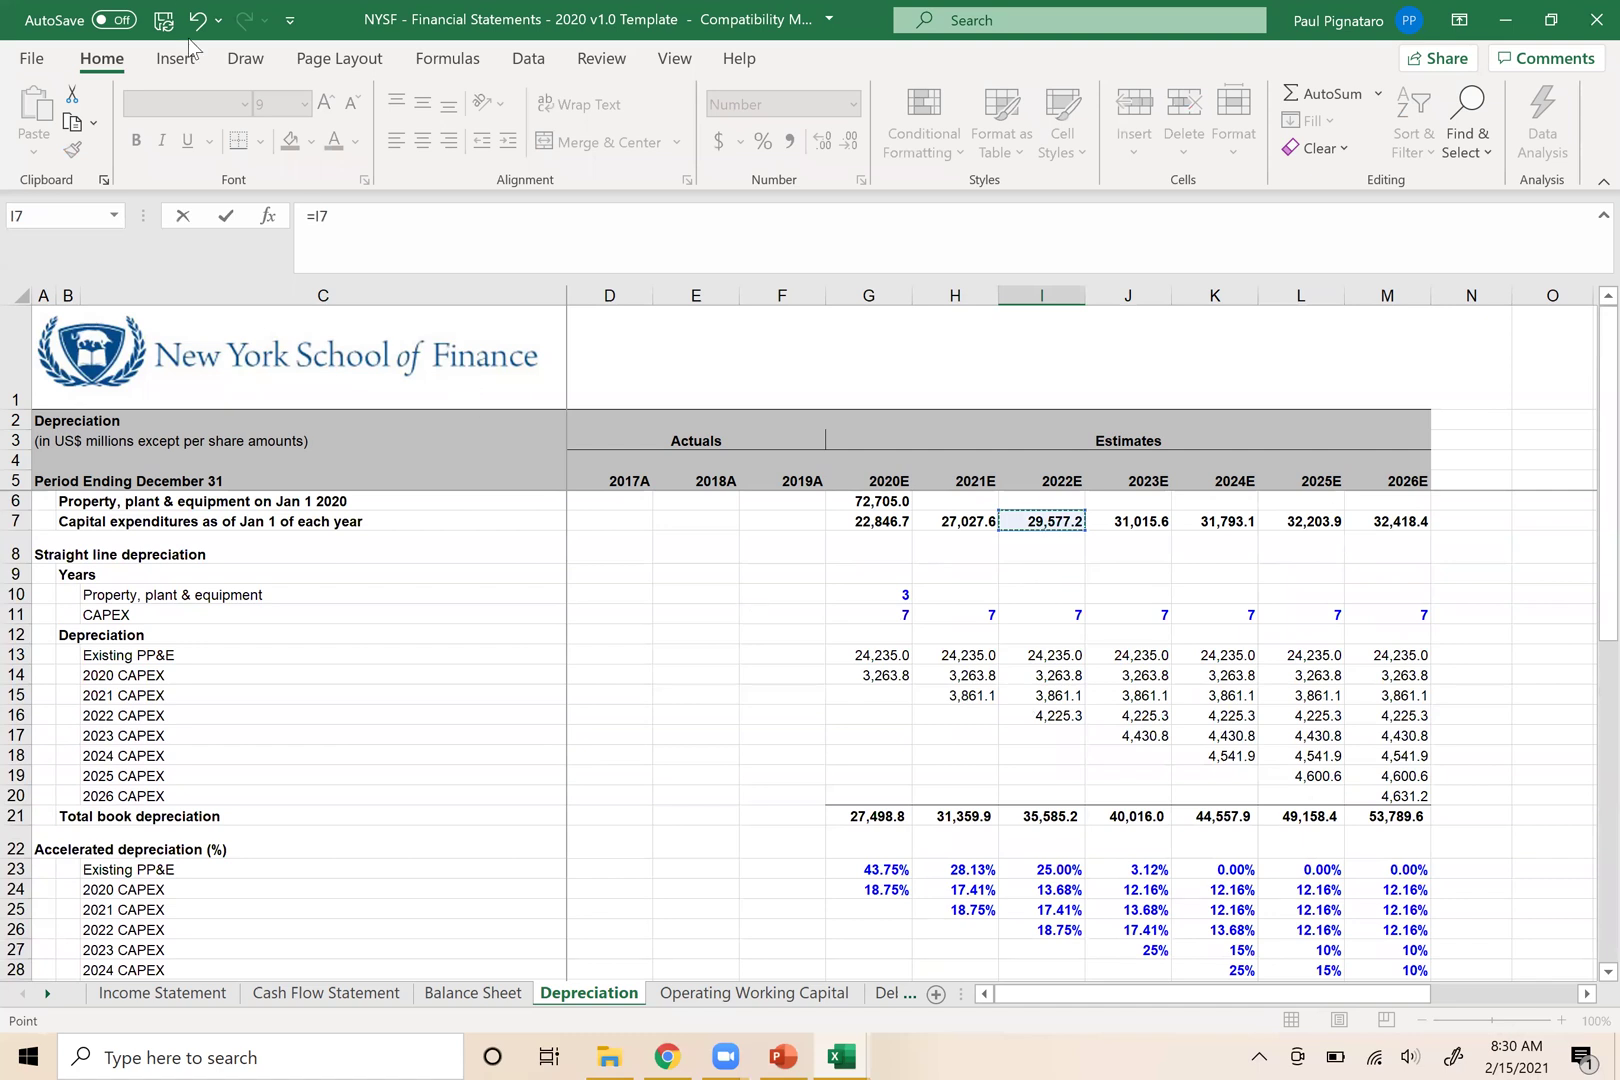
pyautogui.click(317, 217)
pyautogui.write('$I7')
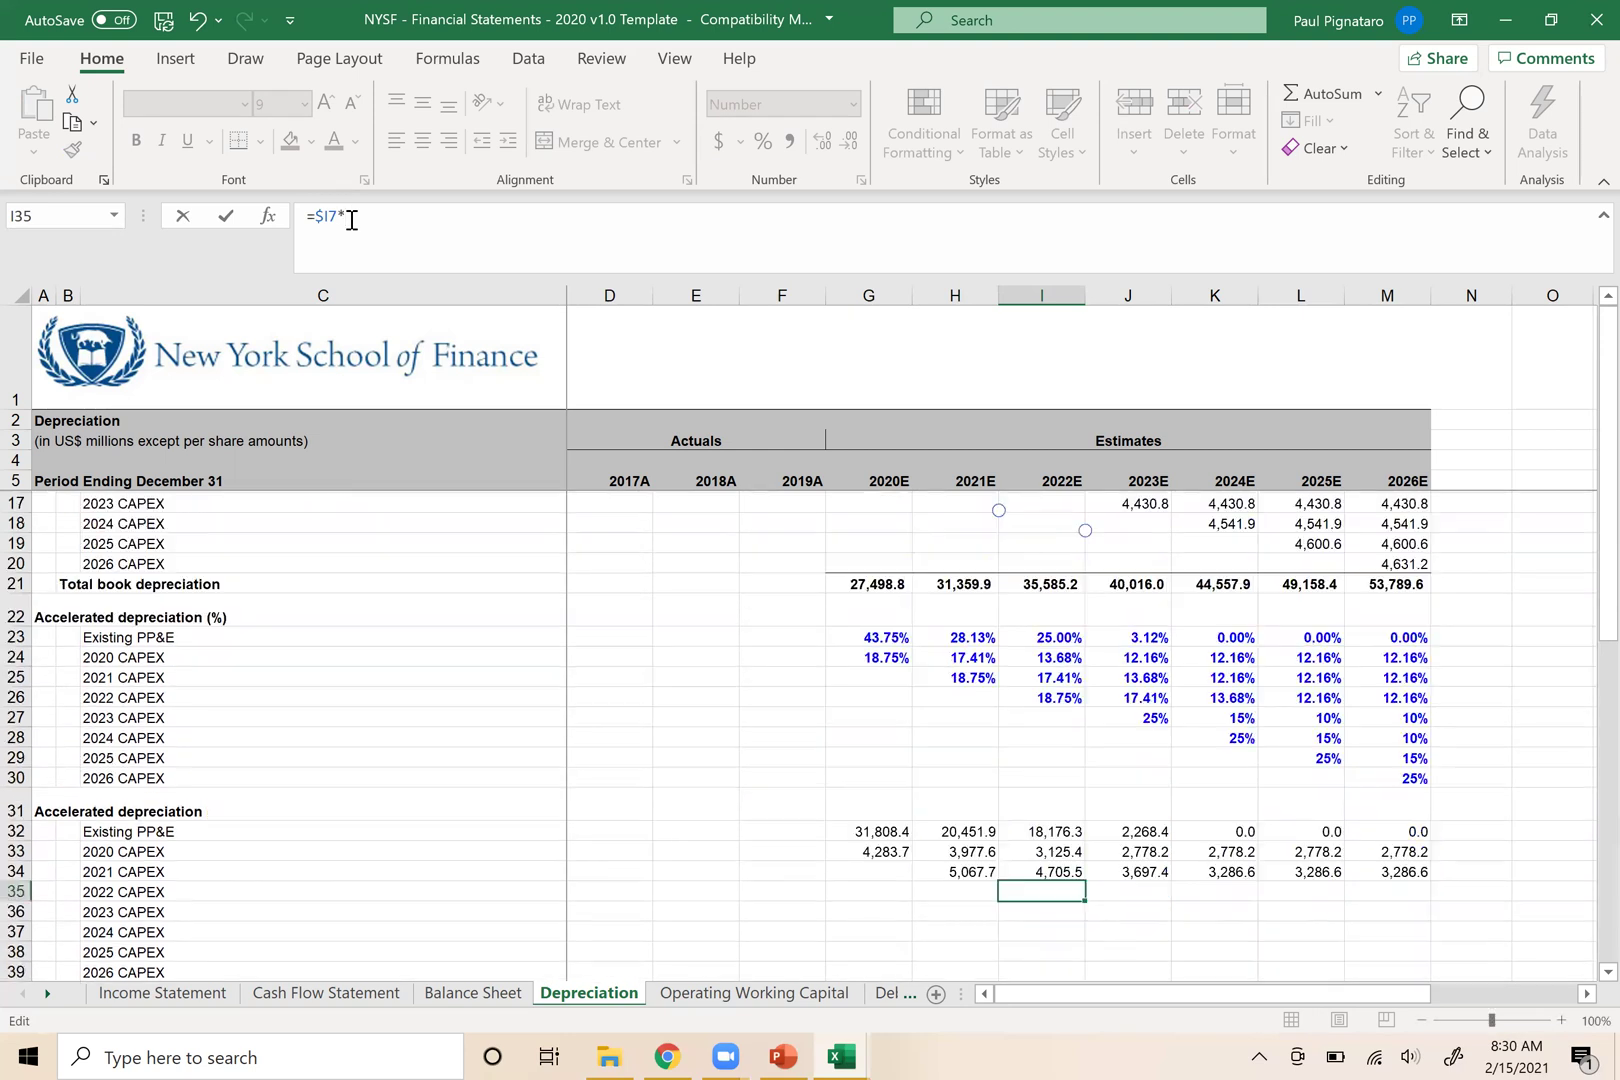
pyautogui.write('*I26')
pyautogui.press('Return')
pyautogui.press('Up')
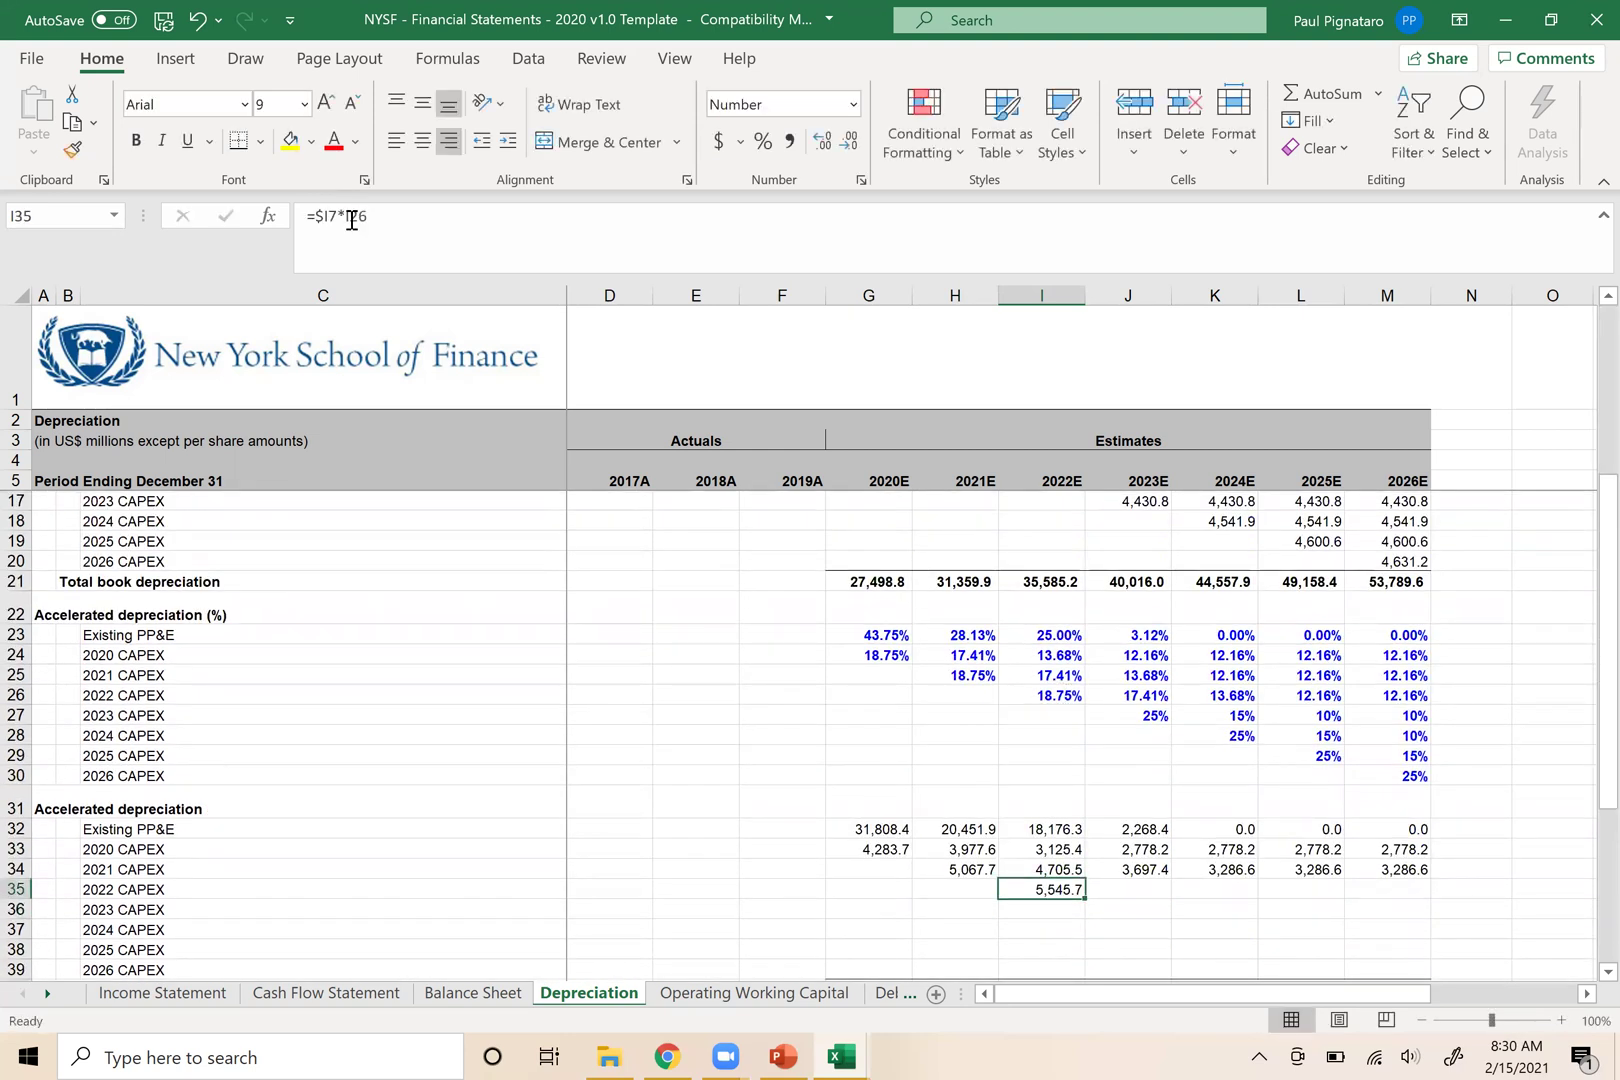
# Fill the 2022 CAPEX accelerated depreciation formula from I35 across through 2026E
pyautogui.hotkey('shift', 'Right')
pyautogui.hotkey('shift', 'Right')
pyautogui.hotkey('shift', 'Right')
pyautogui.hotkey('shift', 'Right')
pyautogui.hotkey('ctrl', 'r')
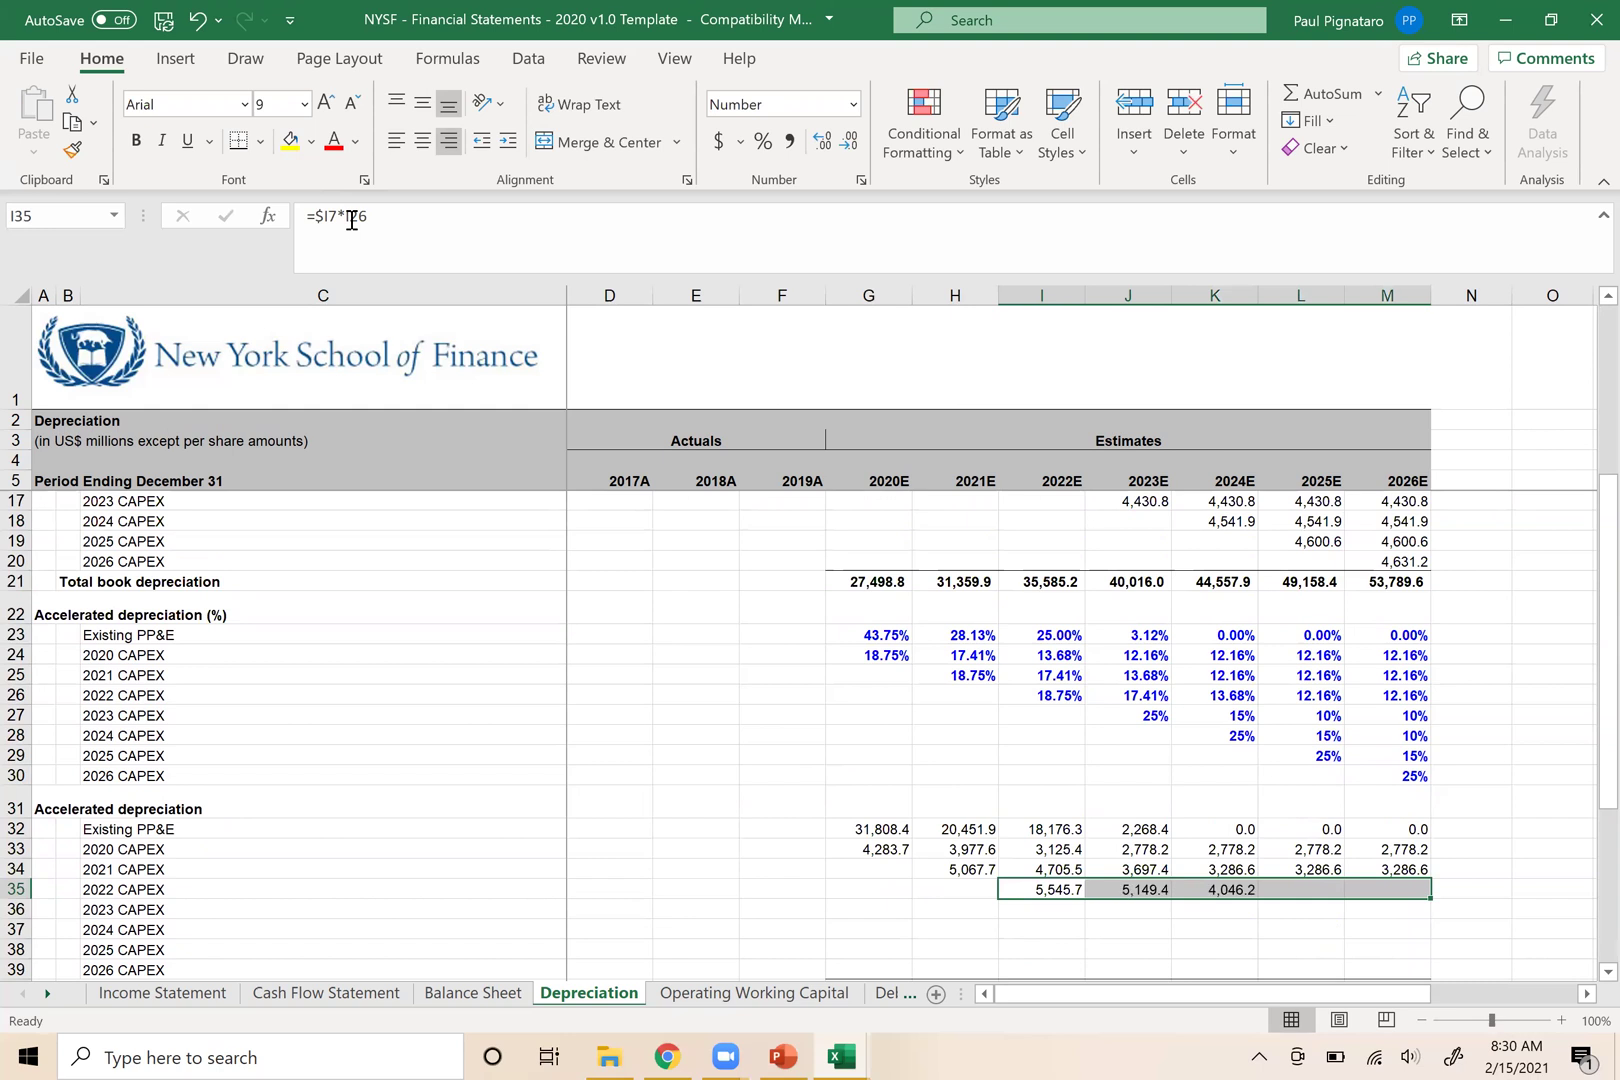
# Copy the 2022 CAPEX accelerated rates in I26:L26 over the 2023 CAPEX row, starting at 2023E in J27
pyautogui.press('Down')
pyautogui.press('Right')
pyautogui.press('Up')
pyautogui.press('Up')
pyautogui.press('Up')
pyautogui.press('Up')
pyautogui.press('Up')
pyautogui.press('Up')
pyautogui.press('Up')
pyautogui.press('Up')
pyautogui.press('Up')
pyautogui.press('Up')
pyautogui.press('Left')
pyautogui.press('Up')
pyautogui.press('Down')
pyautogui.hotkey('shift', 'Right')
pyautogui.hotkey('shift', 'Right')
pyautogui.hotkey('shift', 'Right')
pyautogui.hotkey('shift', 'Right')
pyautogui.hotkey('shift', 'Left')
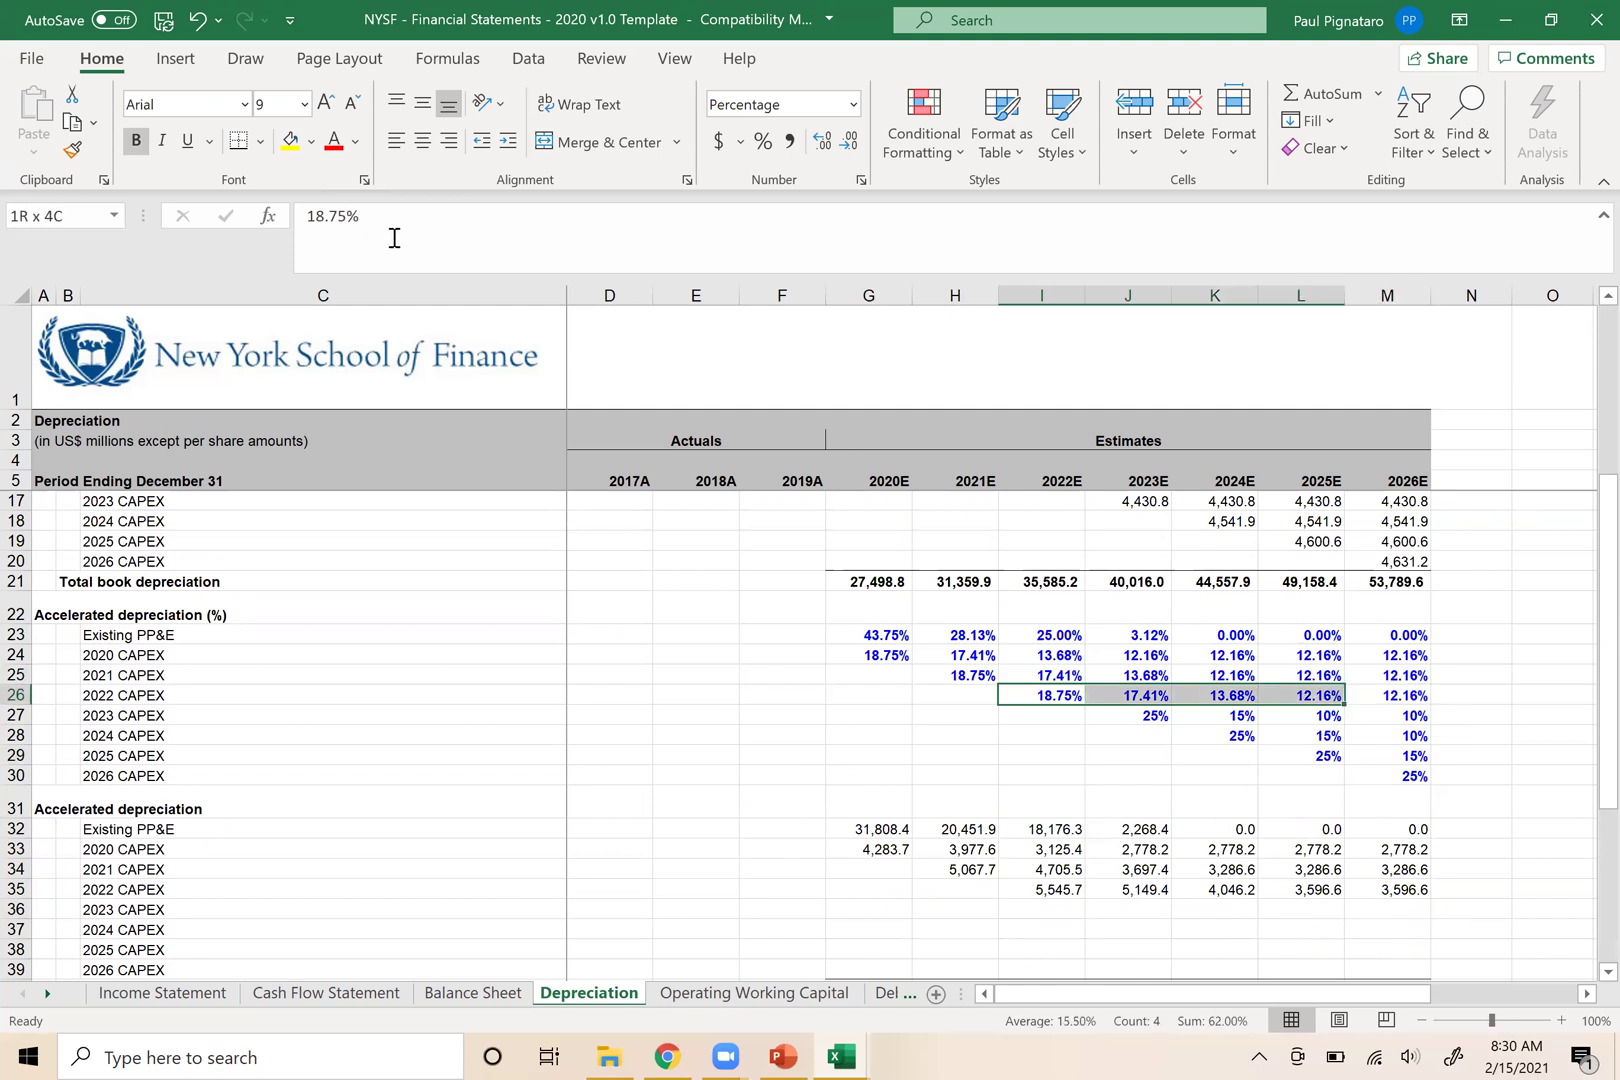
pyautogui.hotkey('ctrl', 'c')
pyautogui.press('Down')
pyautogui.press('Right')
pyautogui.hotkey('ctrl', 'v')
# Copy the 2023 CAPEX accelerated rates in J27:L27 over the 2024 CAPEX row, starting at 2024E in K28
pyautogui.press('Left')
pyautogui.press('Right')
pyautogui.hotkey('shift', 'Right')
pyautogui.hotkey('ctrl', 'q')
pyautogui.press('Escape')
pyautogui.hotkey('shift', 'Right')
pyautogui.hotkey('ctrl', 'c')
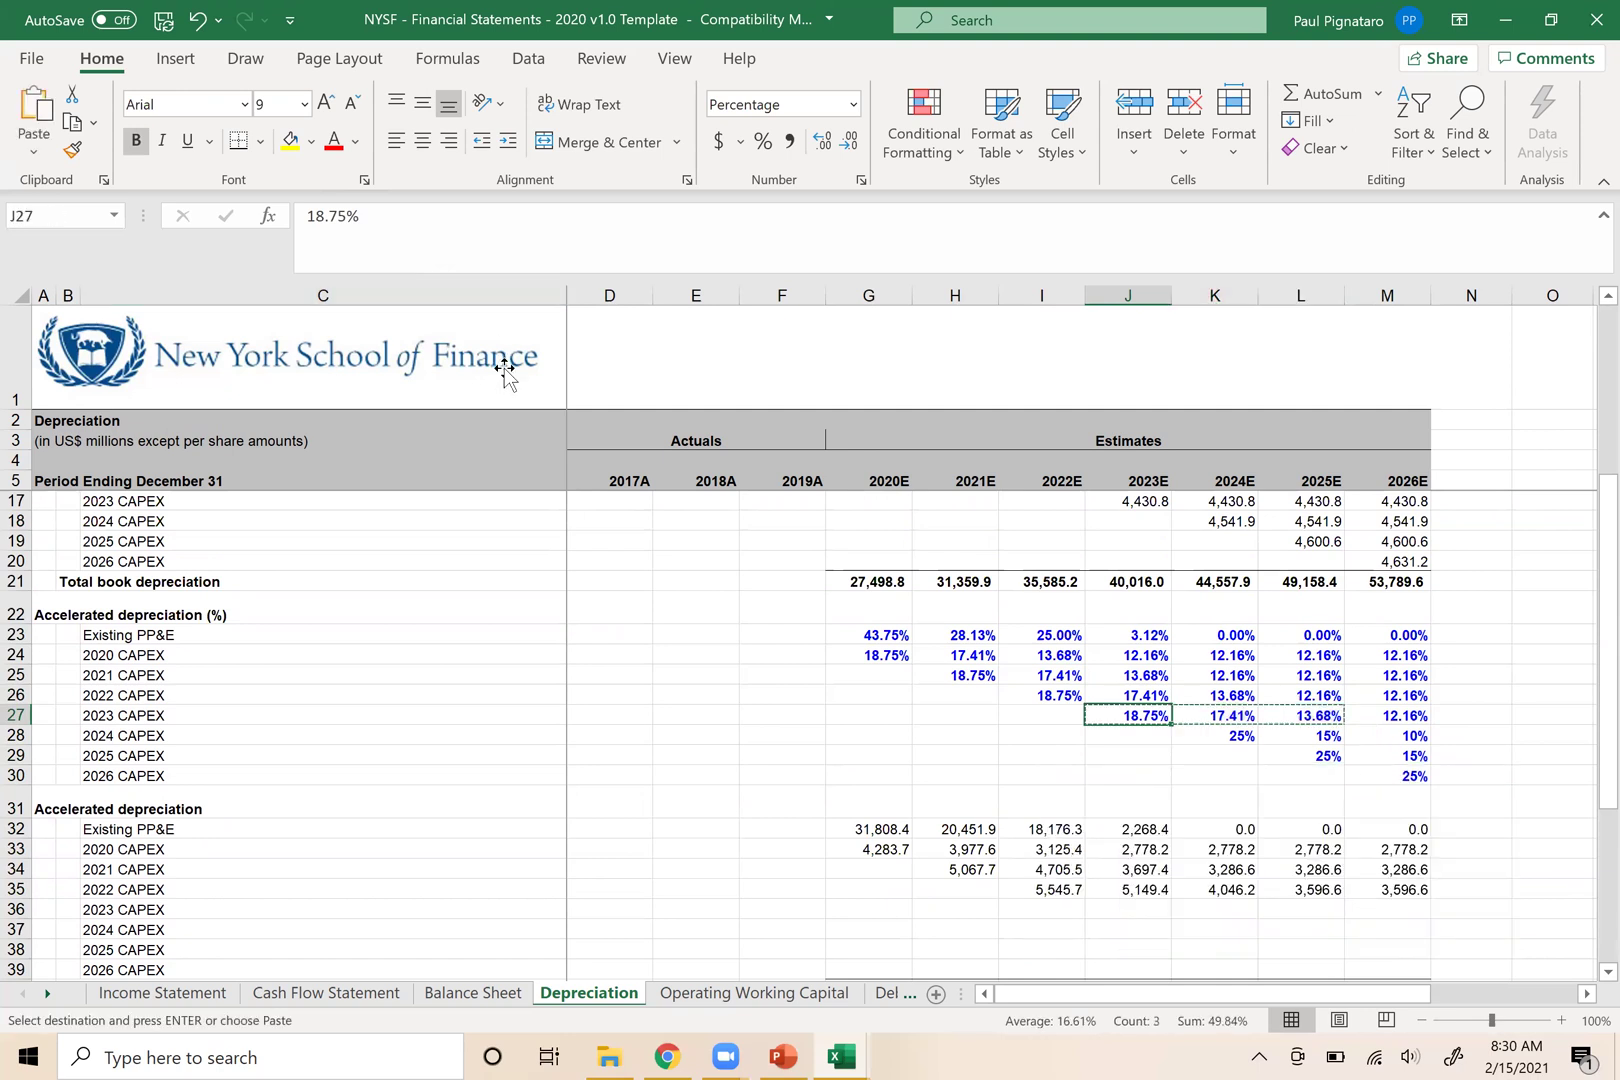
pyautogui.press('Right')
pyautogui.press('Down')
pyautogui.press('Up')
pyautogui.press('Down')
pyautogui.hotkey('shift', 'Right')
pyautogui.press('Return')
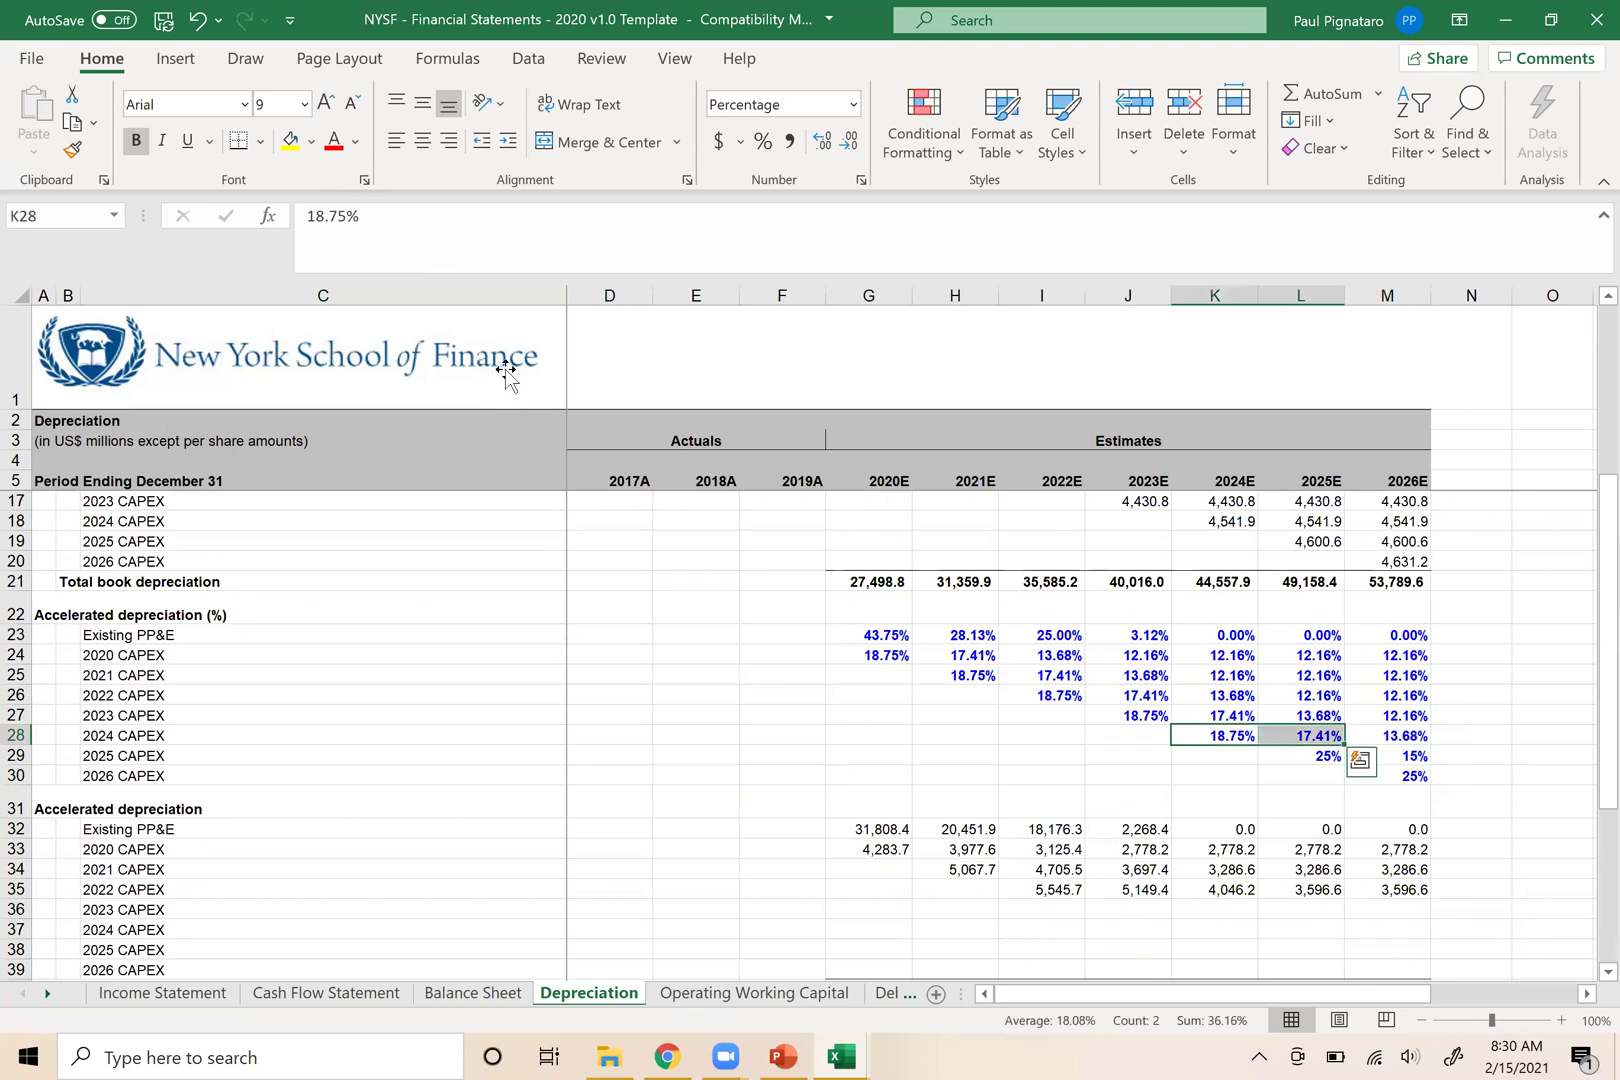
# Copy the 2024 CAPEX accelerated rates in K28:L28 over the 2025 CAPEX row, starting at 2025E in L29
pyautogui.hotkey('ctrl', 'c')
pyautogui.press('Down')
pyautogui.press('Right')
pyautogui.hotkey('shift', 'Right')
pyautogui.press('Return')
# Copy the first-year 2025 CAPEX accelerated rate in L29 to the 2026 CAPEX row at 2026E in M30
pyautogui.press('Left')
pyautogui.press('Right')
pyautogui.hotkey('ctrl', 'c')
pyautogui.press('Down')
pyautogui.press('Right')
pyautogui.press('Return')
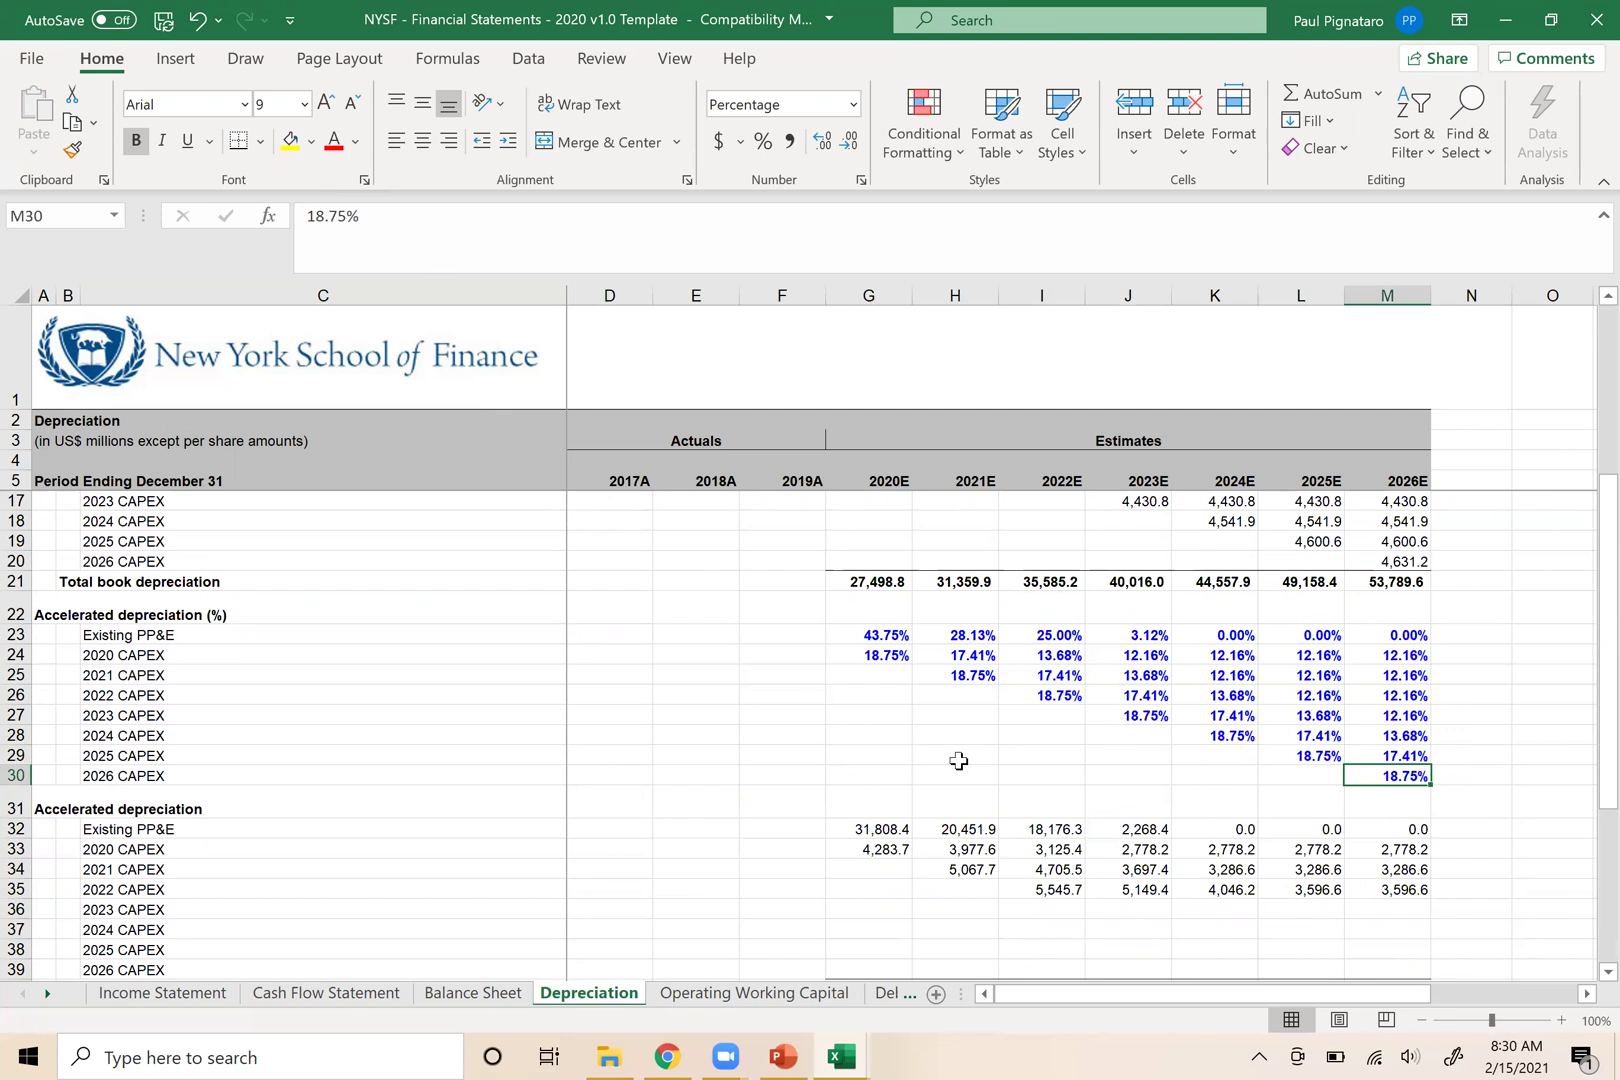
# Calculate 2023E accelerated depreciation for 2023 CAPEX in J36 with the formula =$J$7*J27
pyautogui.click(1118, 908)
pyautogui.write('=')
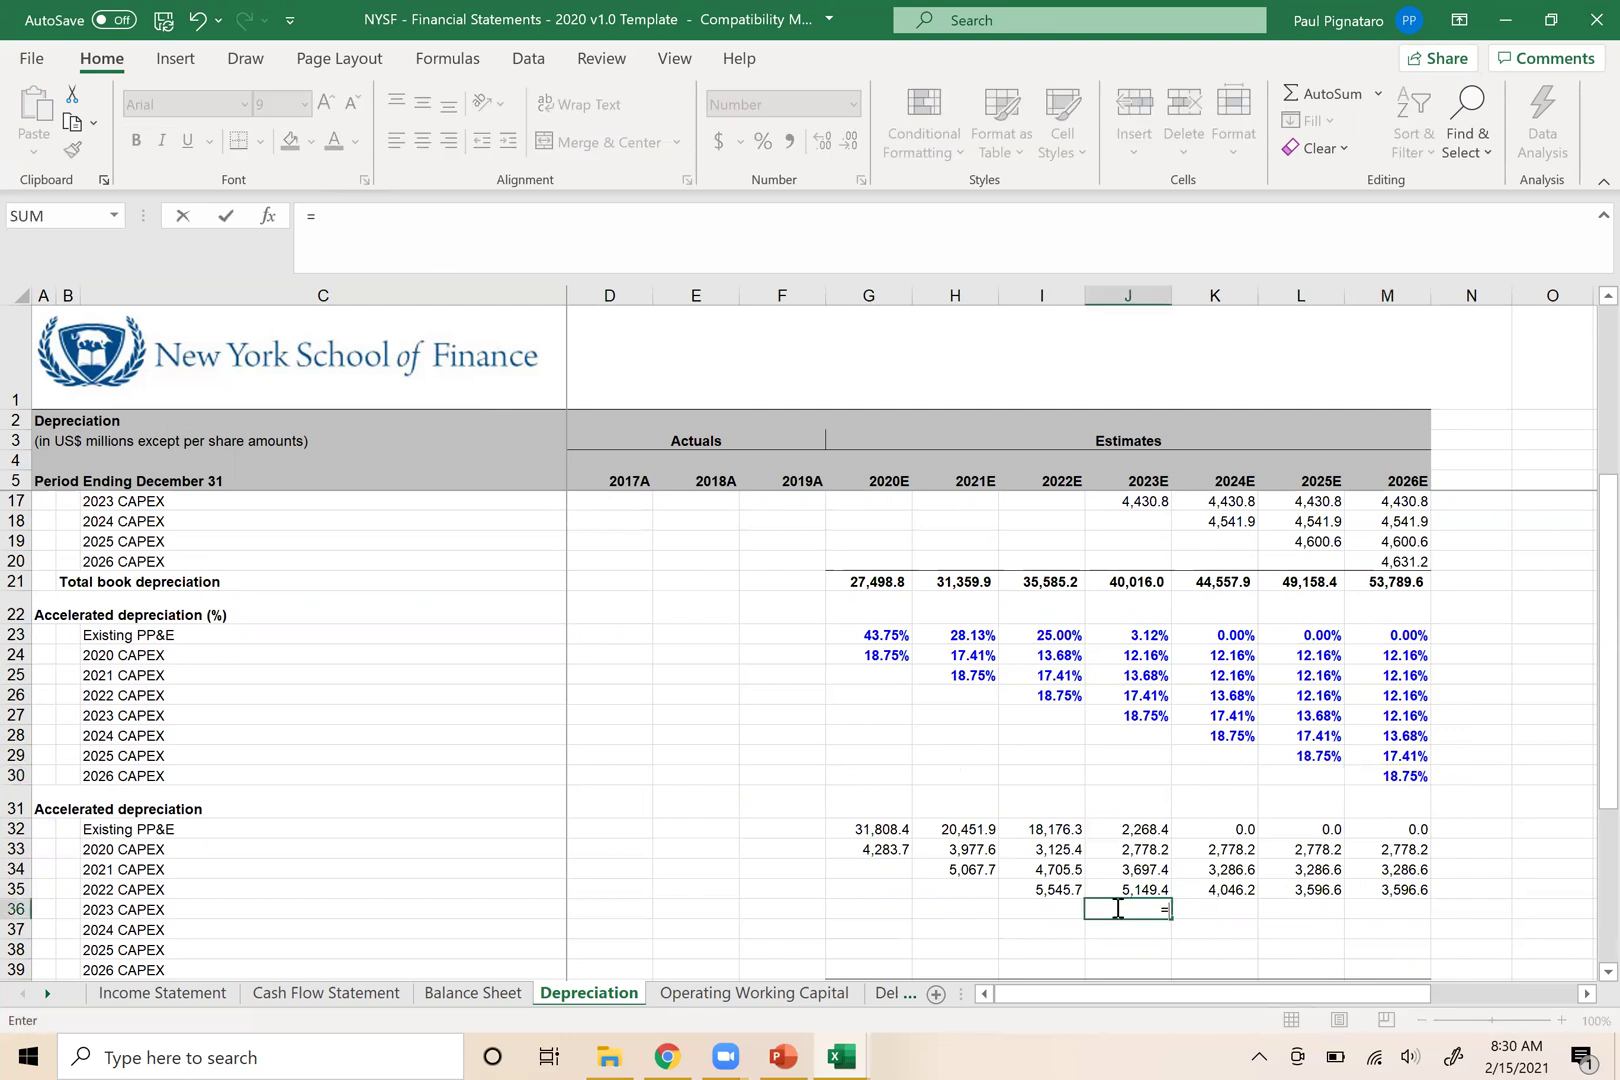
pyautogui.press('Up')
pyautogui.press('Up')
pyautogui.press('Up')
pyautogui.press('Up')
pyautogui.press('Up')
pyautogui.press('Up')
pyautogui.press('Up')
pyautogui.press('Up')
pyautogui.press('Up')
pyautogui.press('Up')
pyautogui.press('Up')
pyautogui.press('Up')
pyautogui.press('Up')
pyautogui.press('Up')
pyautogui.press('Up')
pyautogui.press('Up')
pyautogui.press('Up')
pyautogui.press('Up')
pyautogui.press('Up')
pyautogui.press('Up')
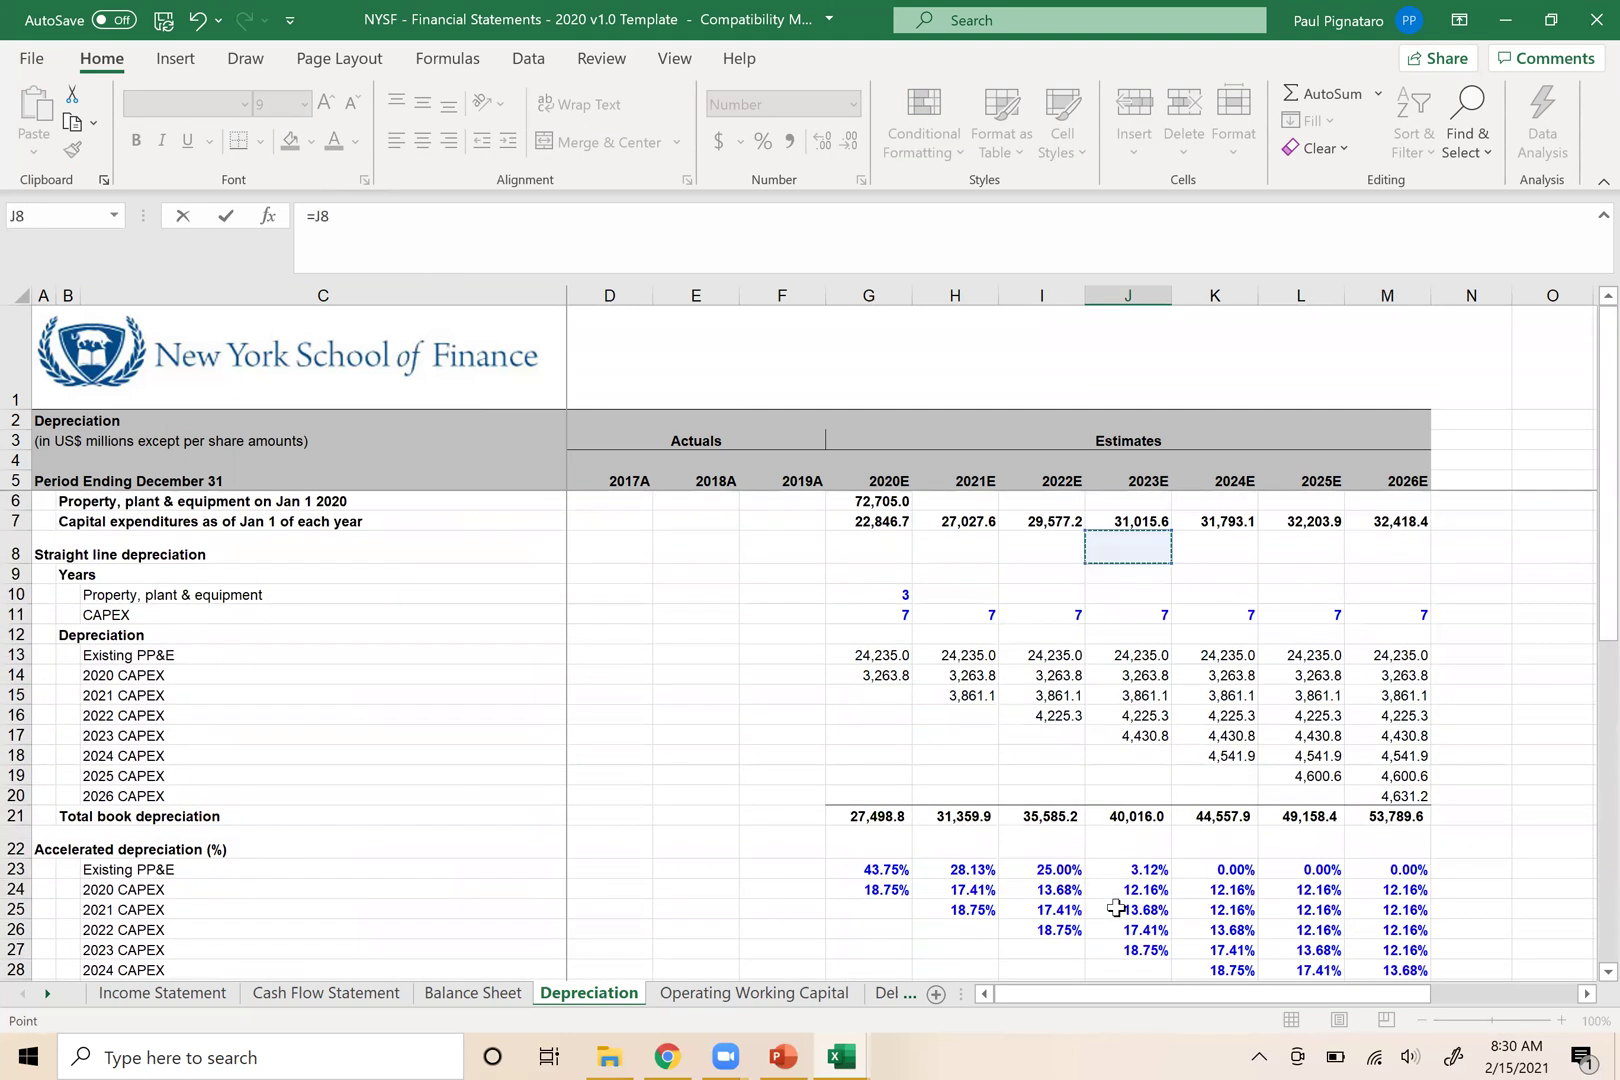
pyautogui.press('Up')
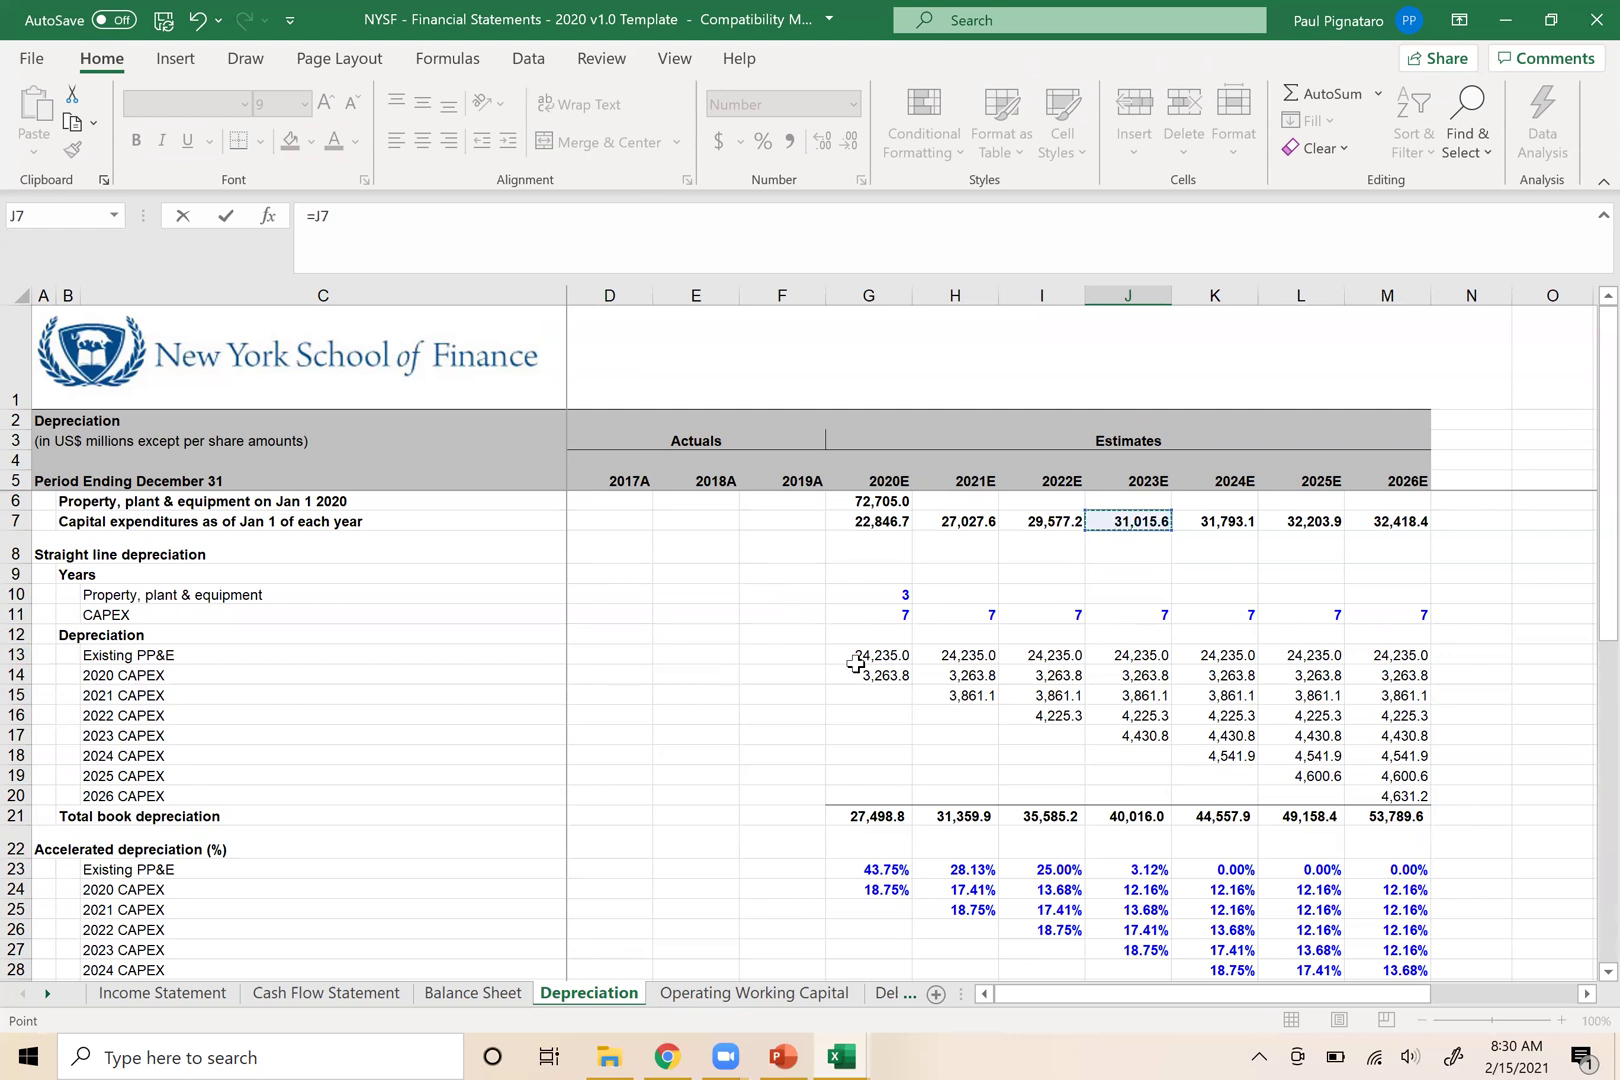
pyautogui.press('F4')
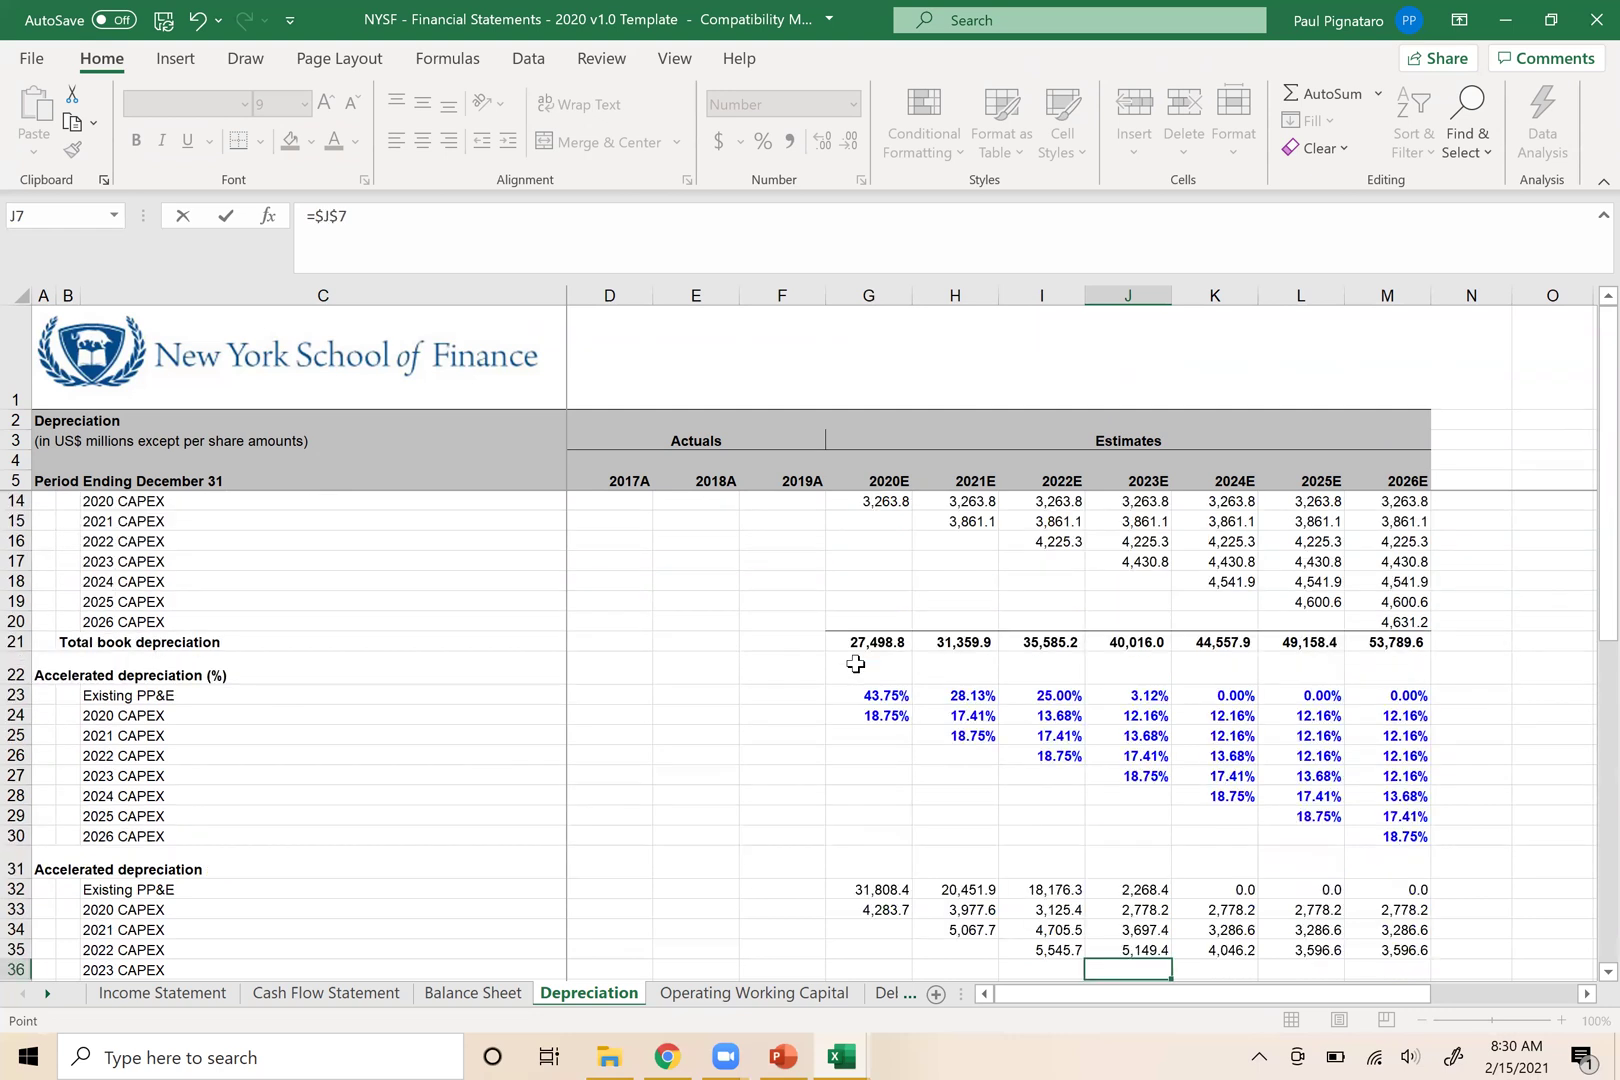
pyautogui.write('*')
pyautogui.press('Up')
pyautogui.press('Up')
pyautogui.press('Up')
pyautogui.press('Up')
pyautogui.press('Up')
pyautogui.press('Up')
pyautogui.press('Up')
pyautogui.press('Up')
pyautogui.press('Up')
pyautogui.press('Return')
# Fill the 2023 CAPEX accelerated depreciation formula from J36 across through 2026E
pyautogui.press('Up')
pyautogui.hotkey('shift', 'Right')
pyautogui.hotkey('shift', 'Right')
pyautogui.hotkey('shift', 'Right')
pyautogui.hotkey('ctrl', 'r')
# Calculate 2024E accelerated depreciation for 2024 CAPEX in K37 with the formula =$K$7*K28
pyautogui.press('Down')
pyautogui.press('Right')
pyautogui.write('=')
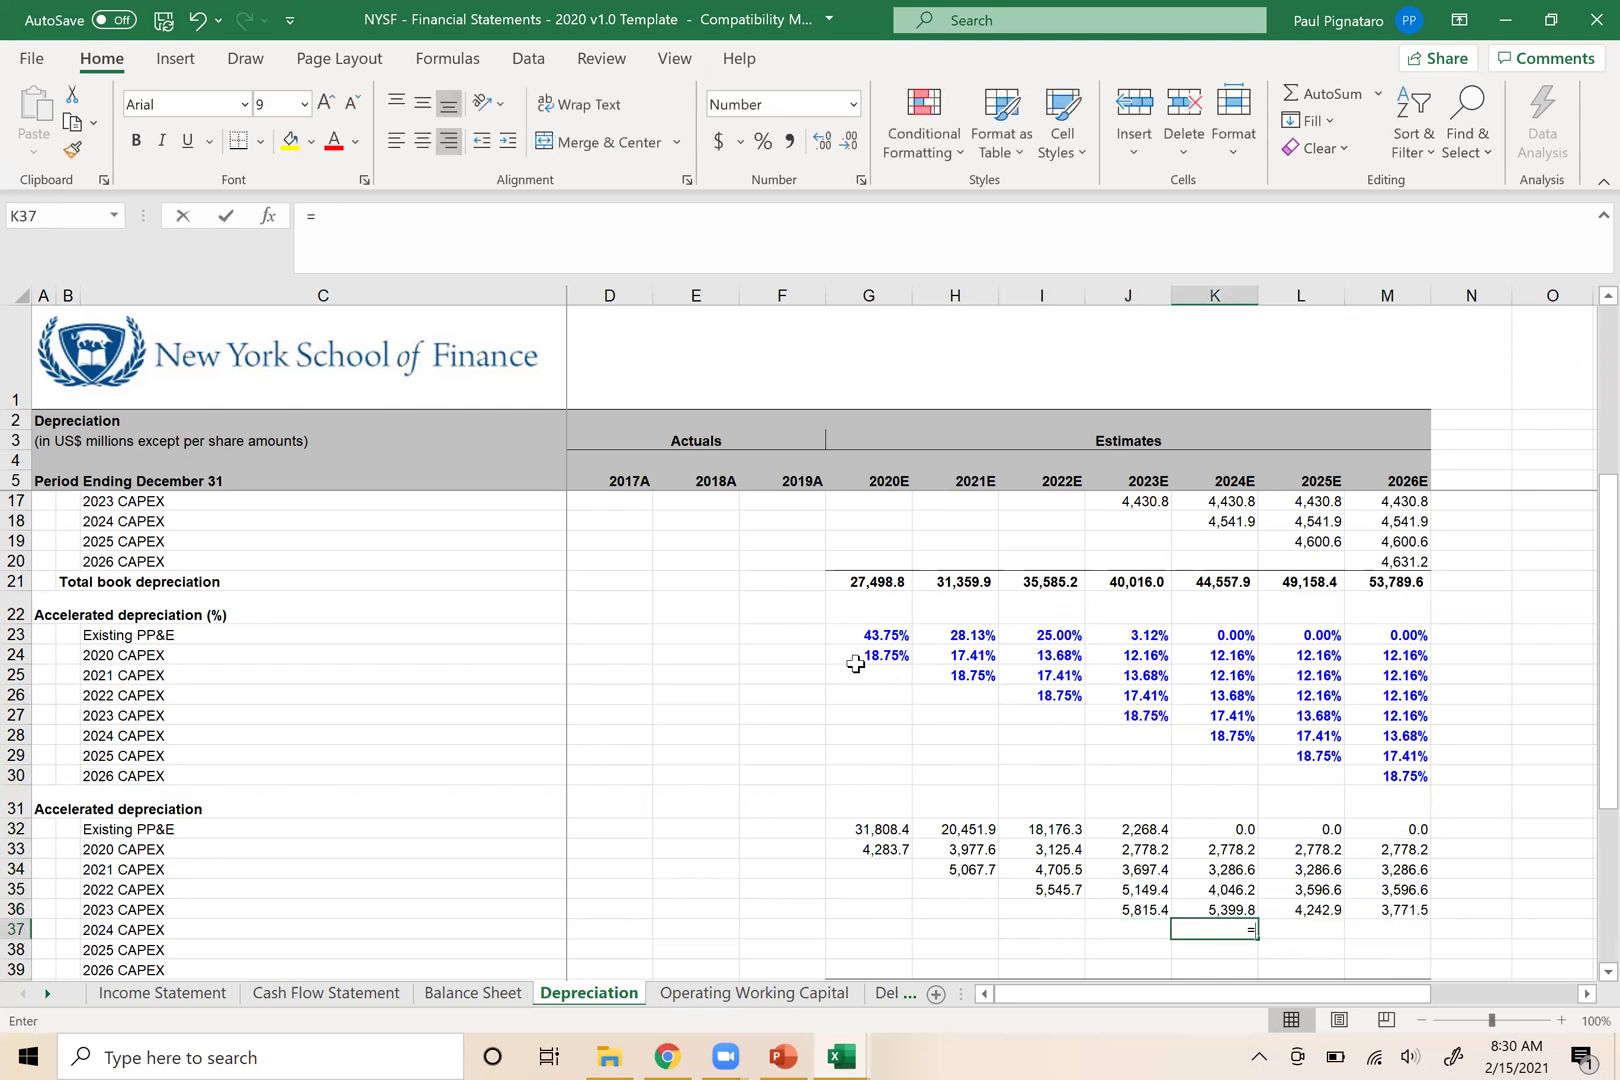
pyautogui.press('Up')
pyautogui.press('Up')
pyautogui.press('Up')
pyautogui.press('Up')
pyautogui.press('Up')
pyautogui.press('Up')
pyautogui.press('Up')
pyautogui.press('Up')
pyautogui.press('Up')
pyautogui.press('Up')
pyautogui.press('Up')
pyautogui.press('Up')
pyautogui.press('Up')
pyautogui.press('Up')
pyautogui.press('Up')
pyautogui.press('Up')
pyautogui.press('Up')
pyautogui.press('Up')
pyautogui.press('Up')
pyautogui.press('Up')
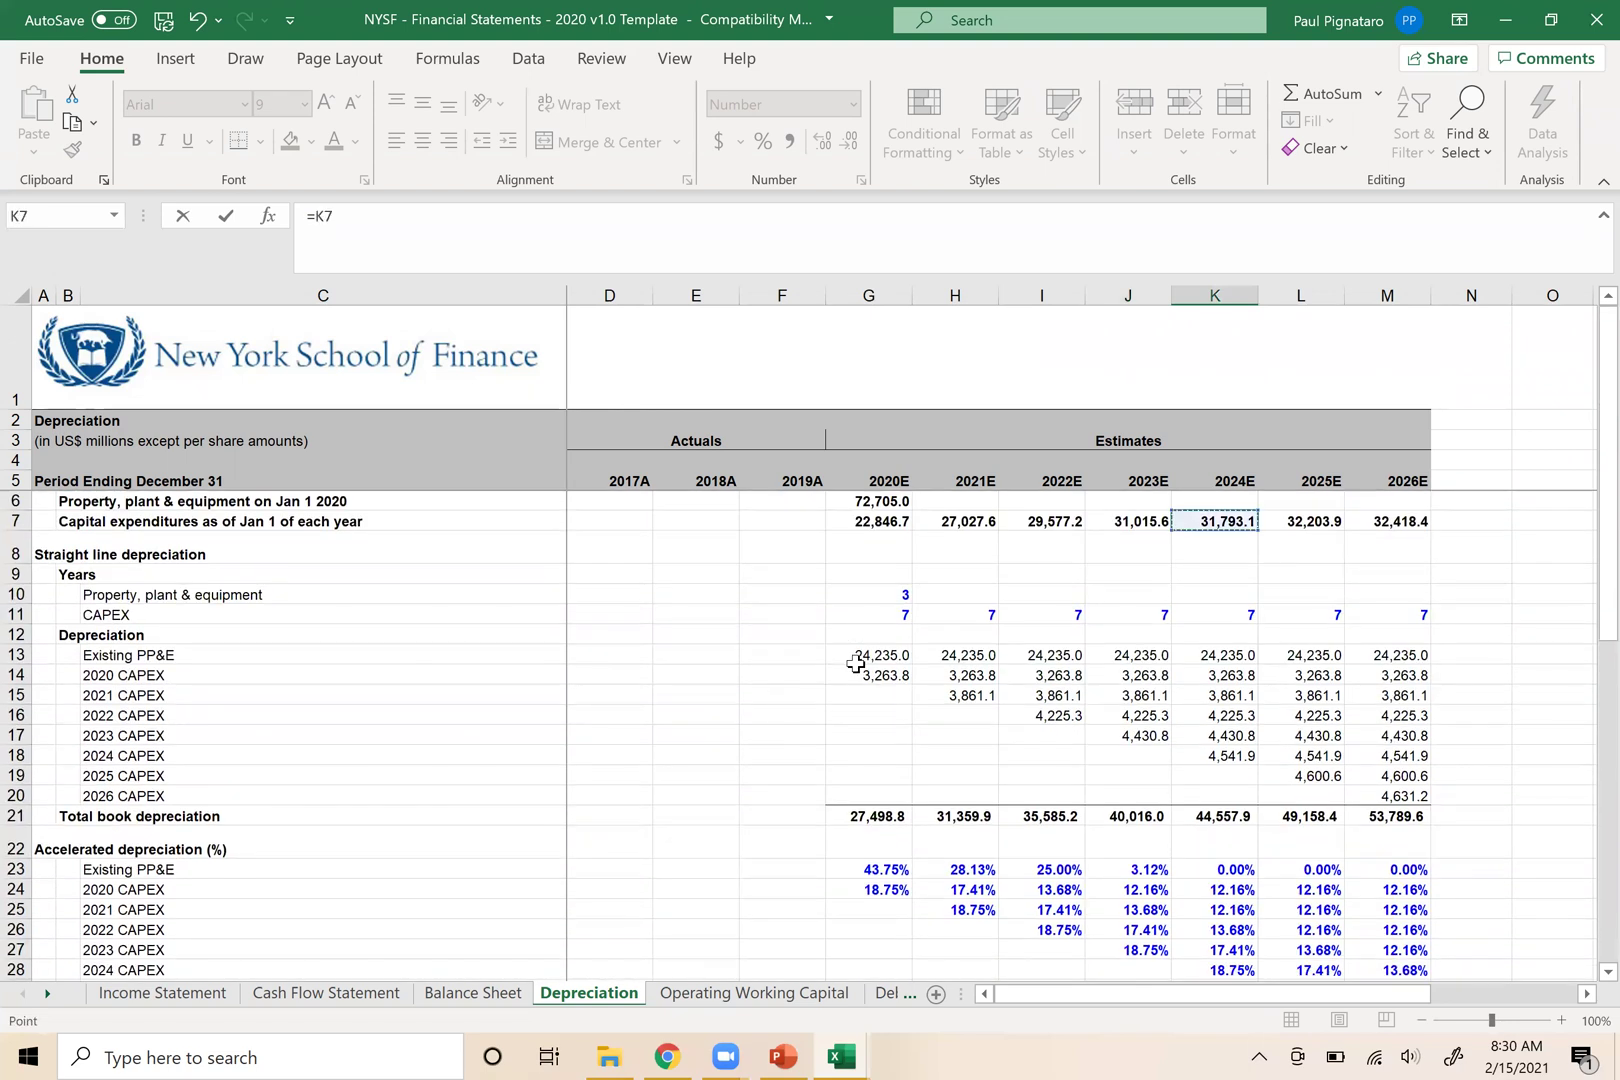
pyautogui.press('F4')
pyautogui.press('Up')
pyautogui.press('Up')
pyautogui.press('Up')
pyautogui.press('Up')
pyautogui.press('Up')
pyautogui.press('Up')
pyautogui.press('Up')
pyautogui.press('Up')
pyautogui.press('Up')
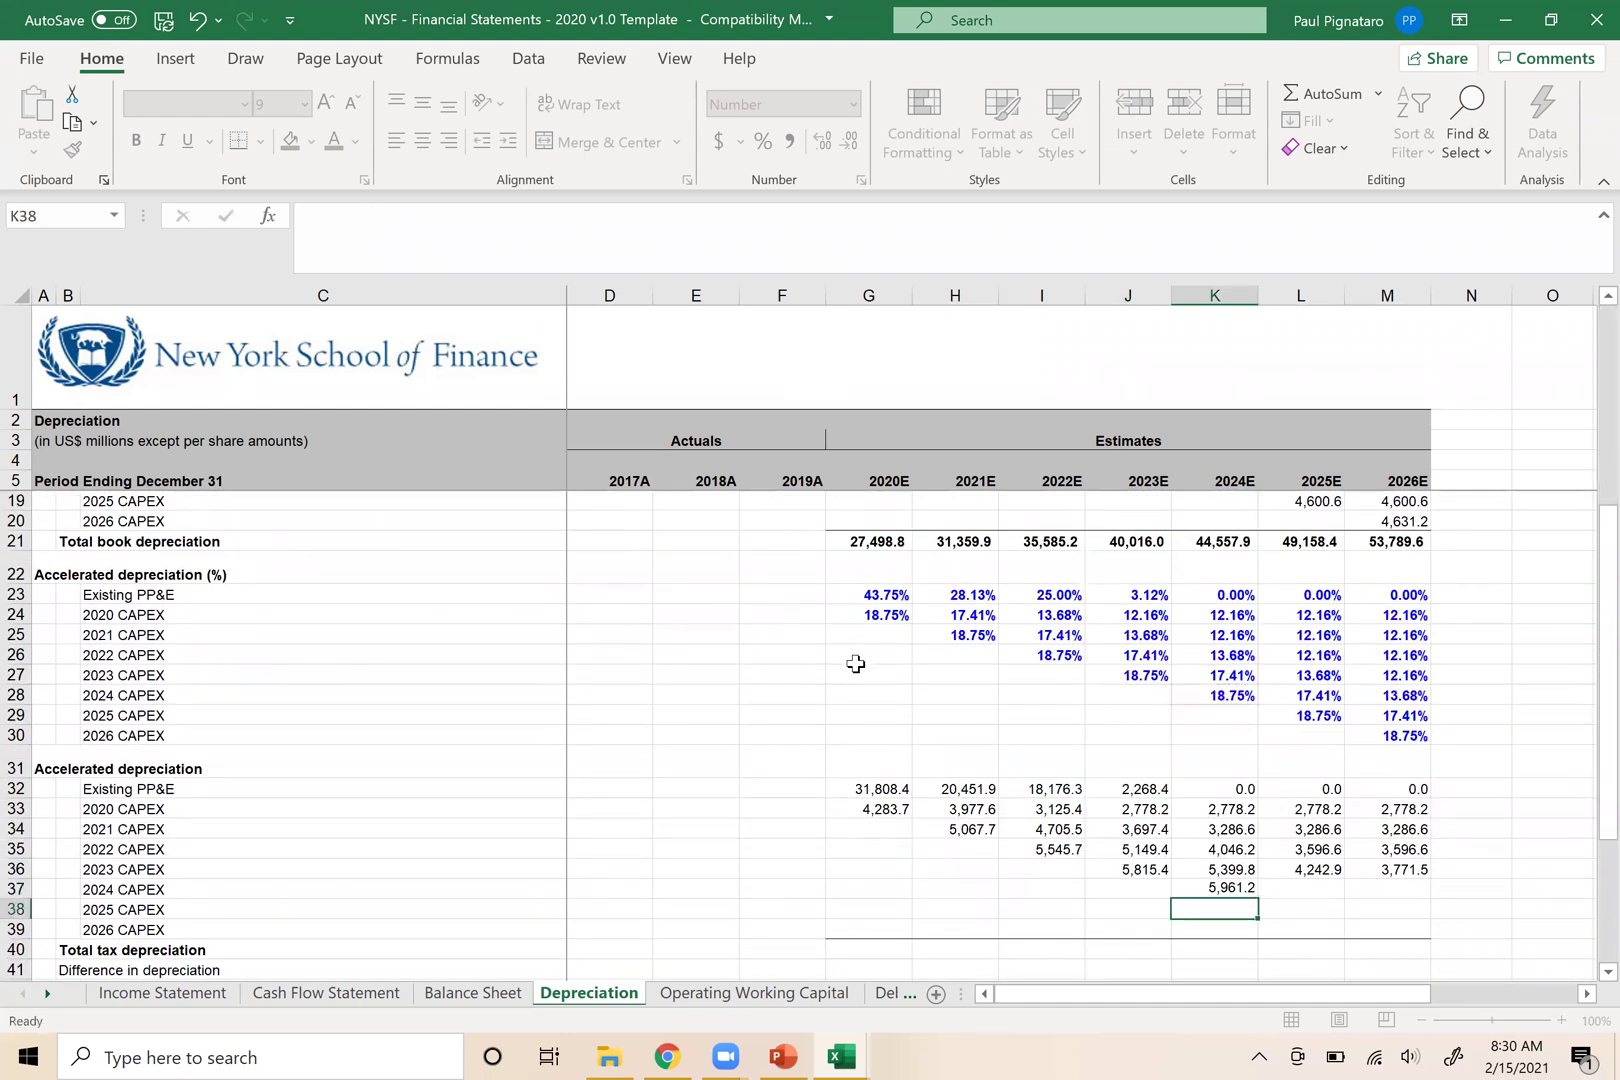
pyautogui.press('Return')
# Fill the 2024 CAPEX accelerated depreciation formula from K37 across through 2026E
pyautogui.press('Up')
pyautogui.hotkey('shift', 'Right')
pyautogui.hotkey('shift', 'Right')
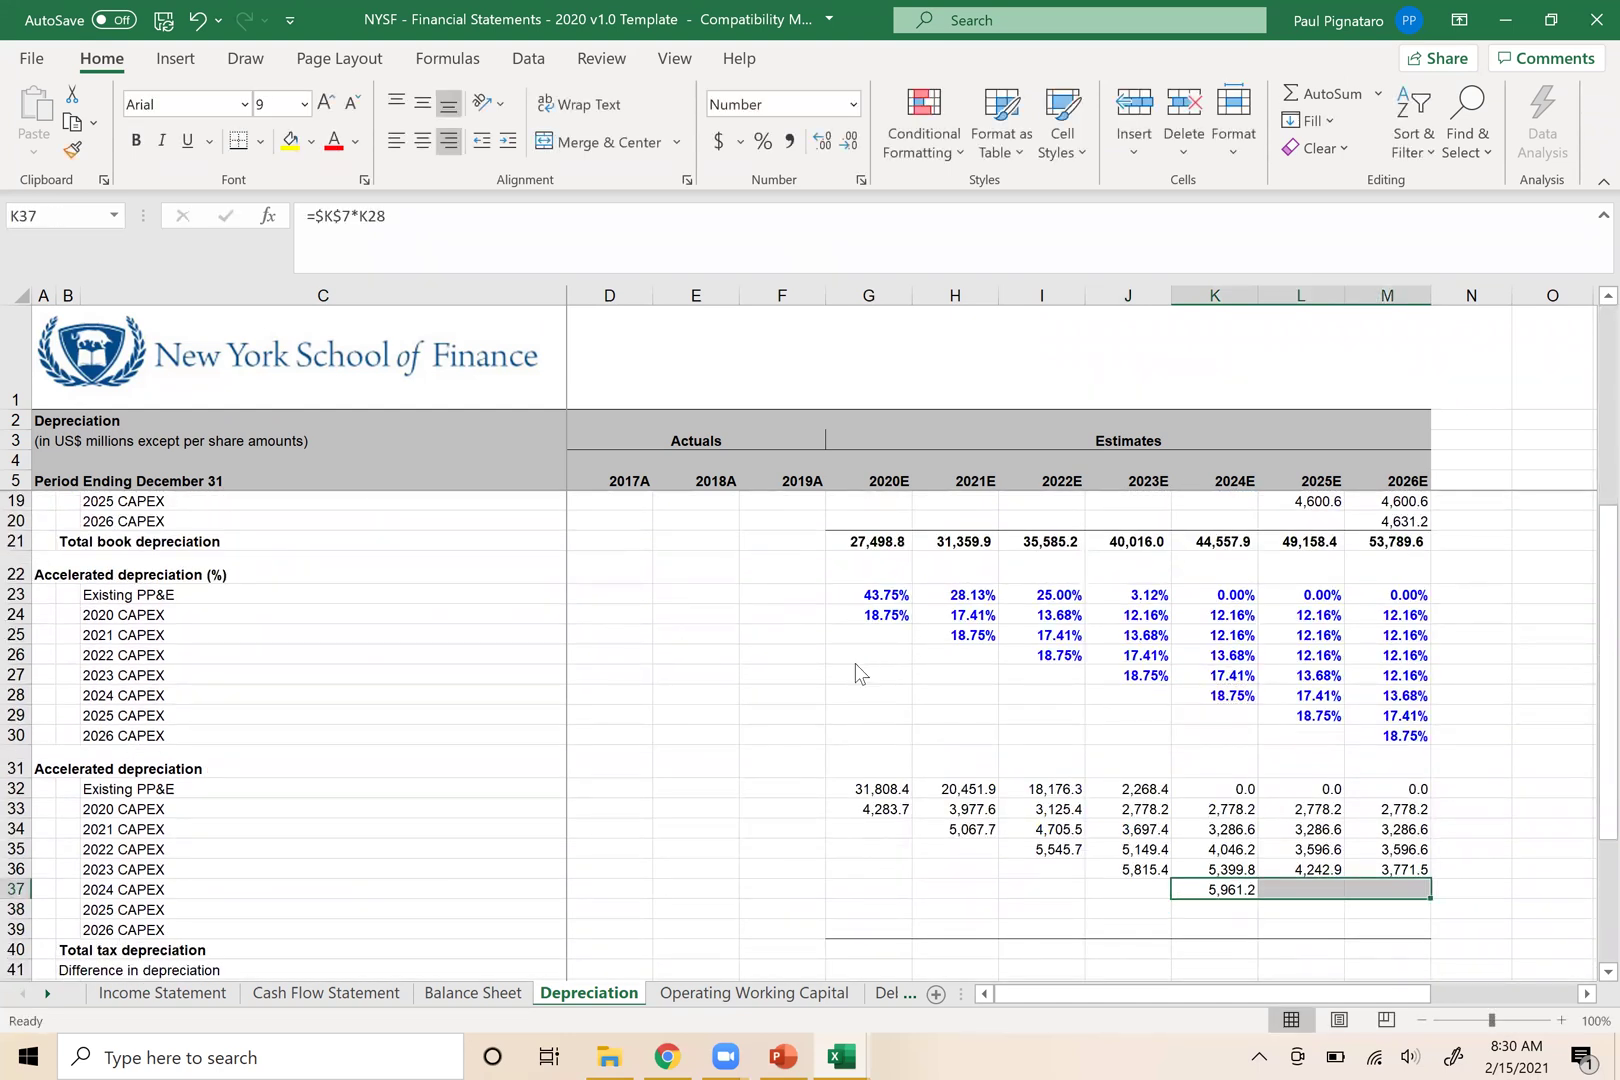
pyautogui.hotkey('ctrl', 'r')
# Calculate 2025E accelerated depreciation for 2025 CAPEX in L38 with the formula =$L$7*L29
pyautogui.press('Right')
pyautogui.press('Down')
pyautogui.write('=')
pyautogui.scroll(4, 856, 663)
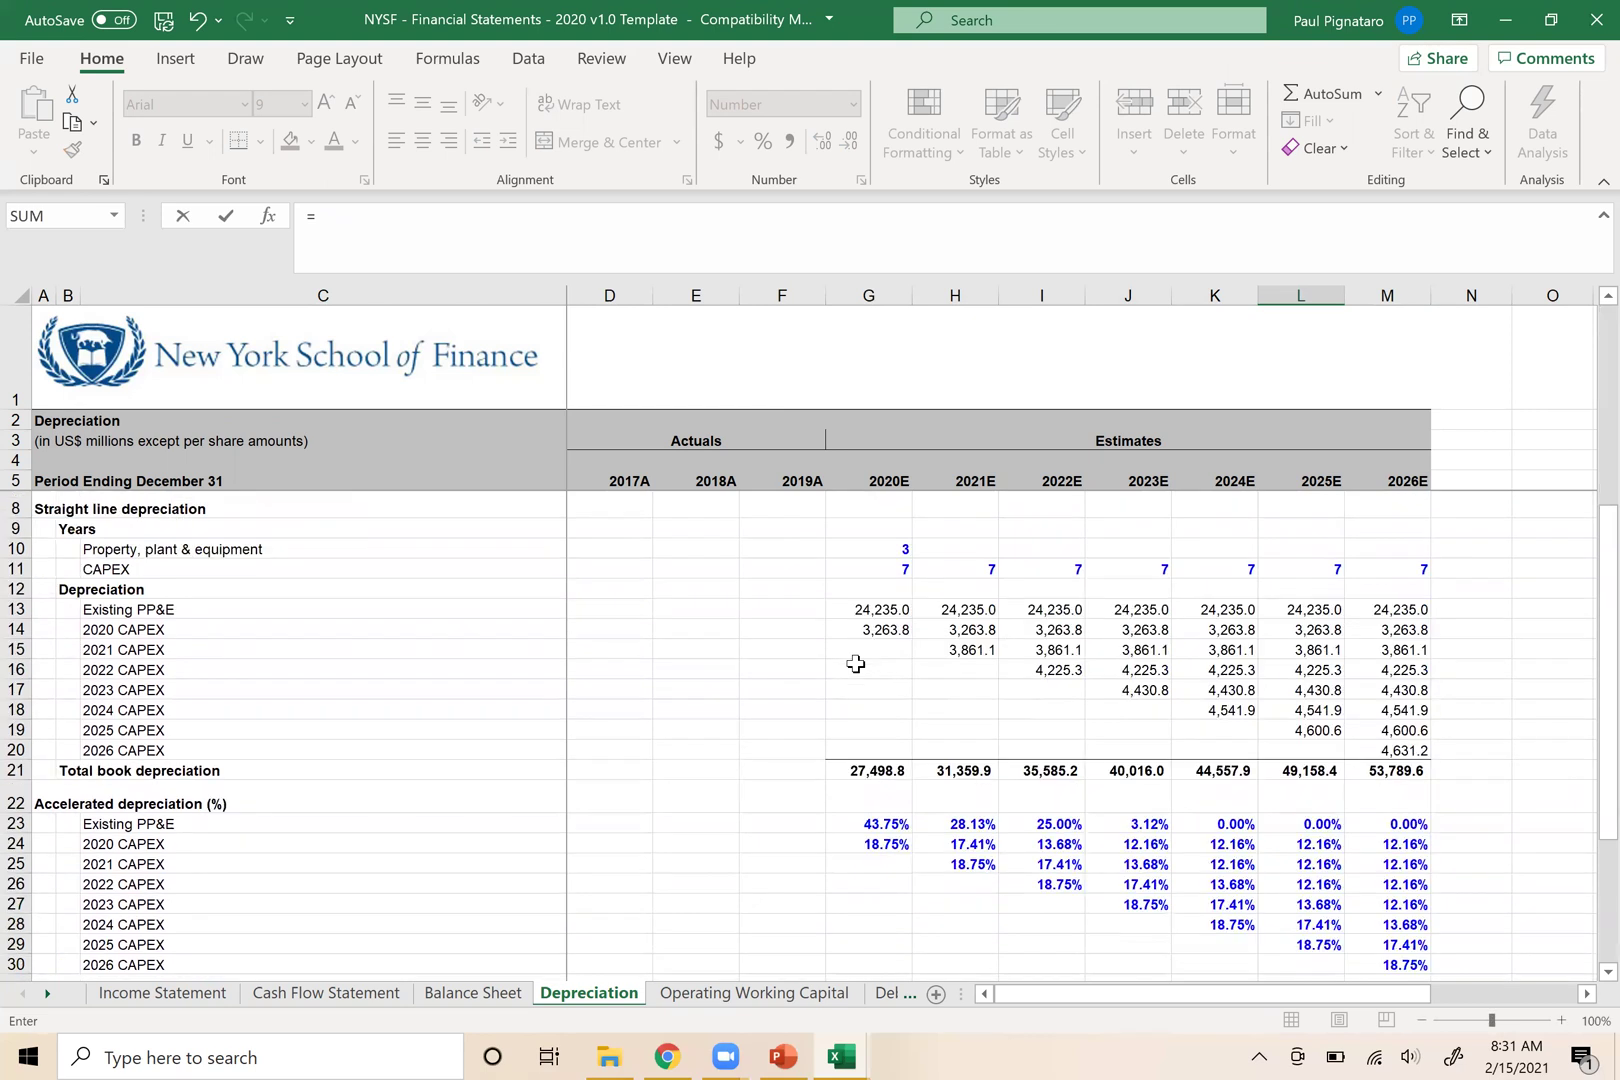
pyautogui.press('Up')
pyautogui.press('Up')
pyautogui.press('Up')
pyautogui.press('Up')
pyautogui.press('Up')
pyautogui.press('Up')
pyautogui.press('Up')
pyautogui.press('Up')
pyautogui.press('Up')
pyautogui.press('Up')
pyautogui.press('Up')
pyautogui.press('Up')
pyautogui.press('Up')
pyautogui.press('Up')
pyautogui.press('Up')
pyautogui.press('Up')
pyautogui.press('Up')
pyautogui.press('Up')
pyautogui.press('Up')
pyautogui.press('Up')
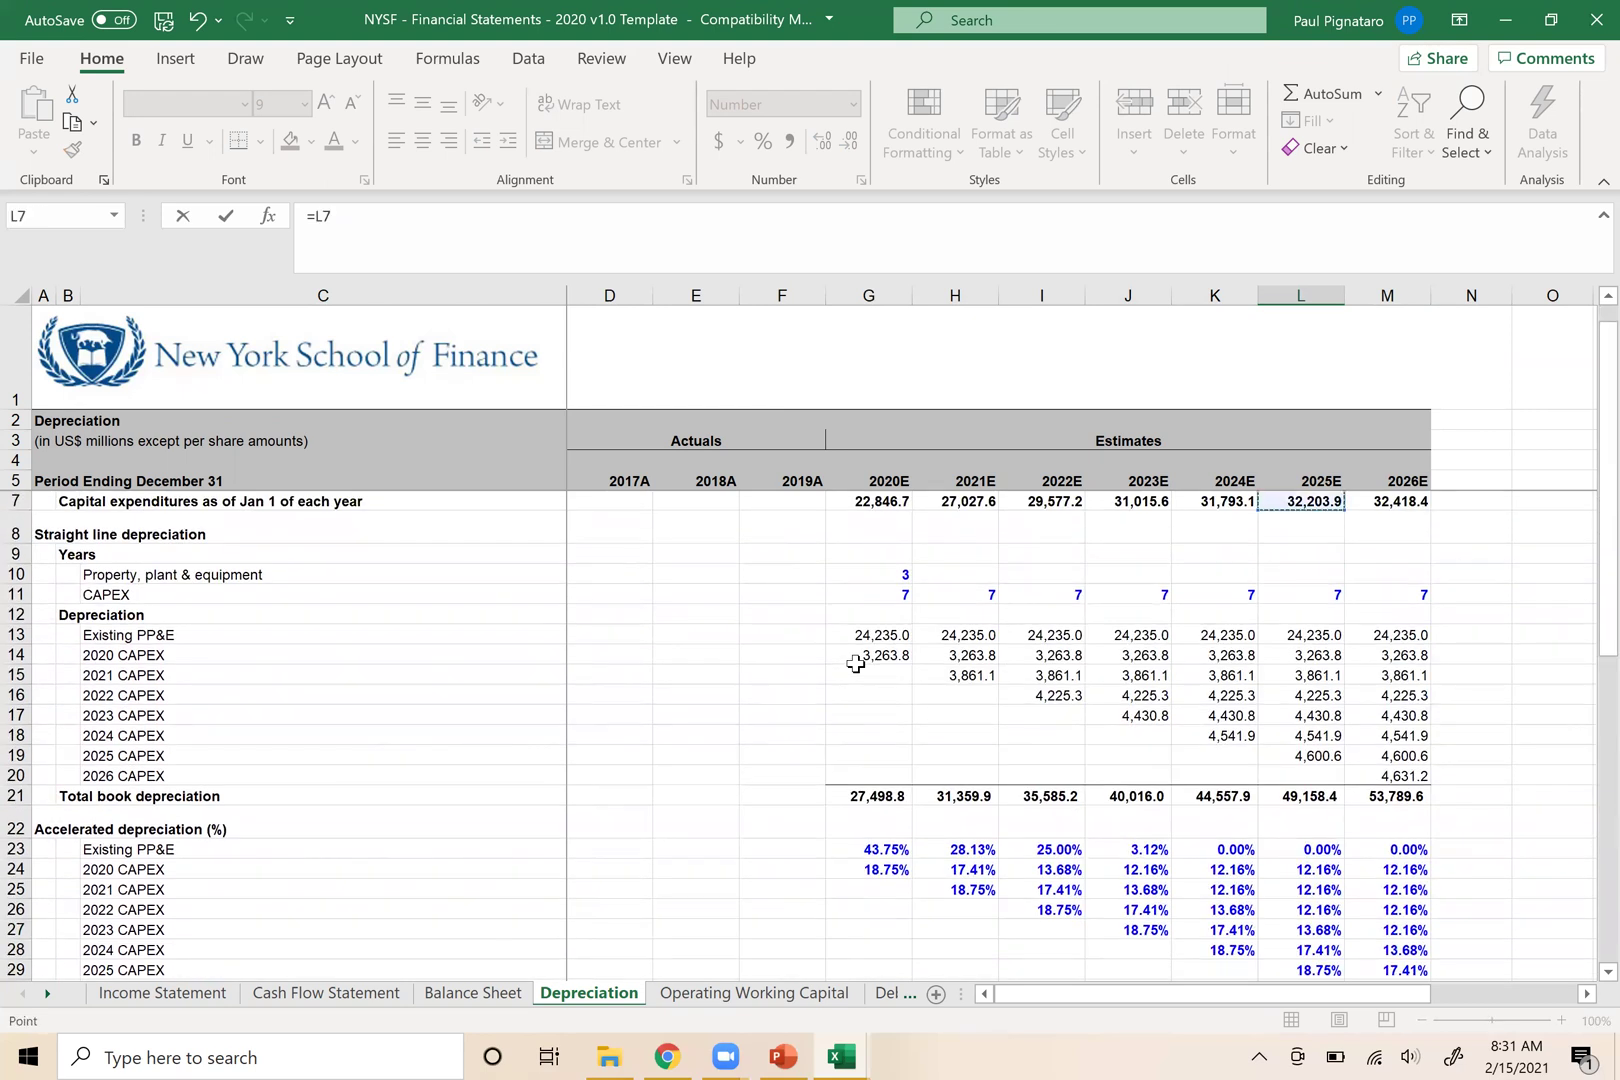
pyautogui.write('5')
pyautogui.press('BackSpace')
pyautogui.scroll(-3, 855, 663)
pyautogui.press('Up')
pyautogui.press('Up')
pyautogui.press('Up')
pyautogui.press('Up')
pyautogui.press('Up')
pyautogui.press('Up')
pyautogui.press('Up')
pyautogui.press('Up')
pyautogui.press('Up')
pyautogui.hotkey('ctrl', 'Return')
# Fill the 2025 CAPEX accelerated depreciation formula from L38 into 2026E, then select the 2026 CAPEX cell M39
pyautogui.hotkey('shift', 'Right')
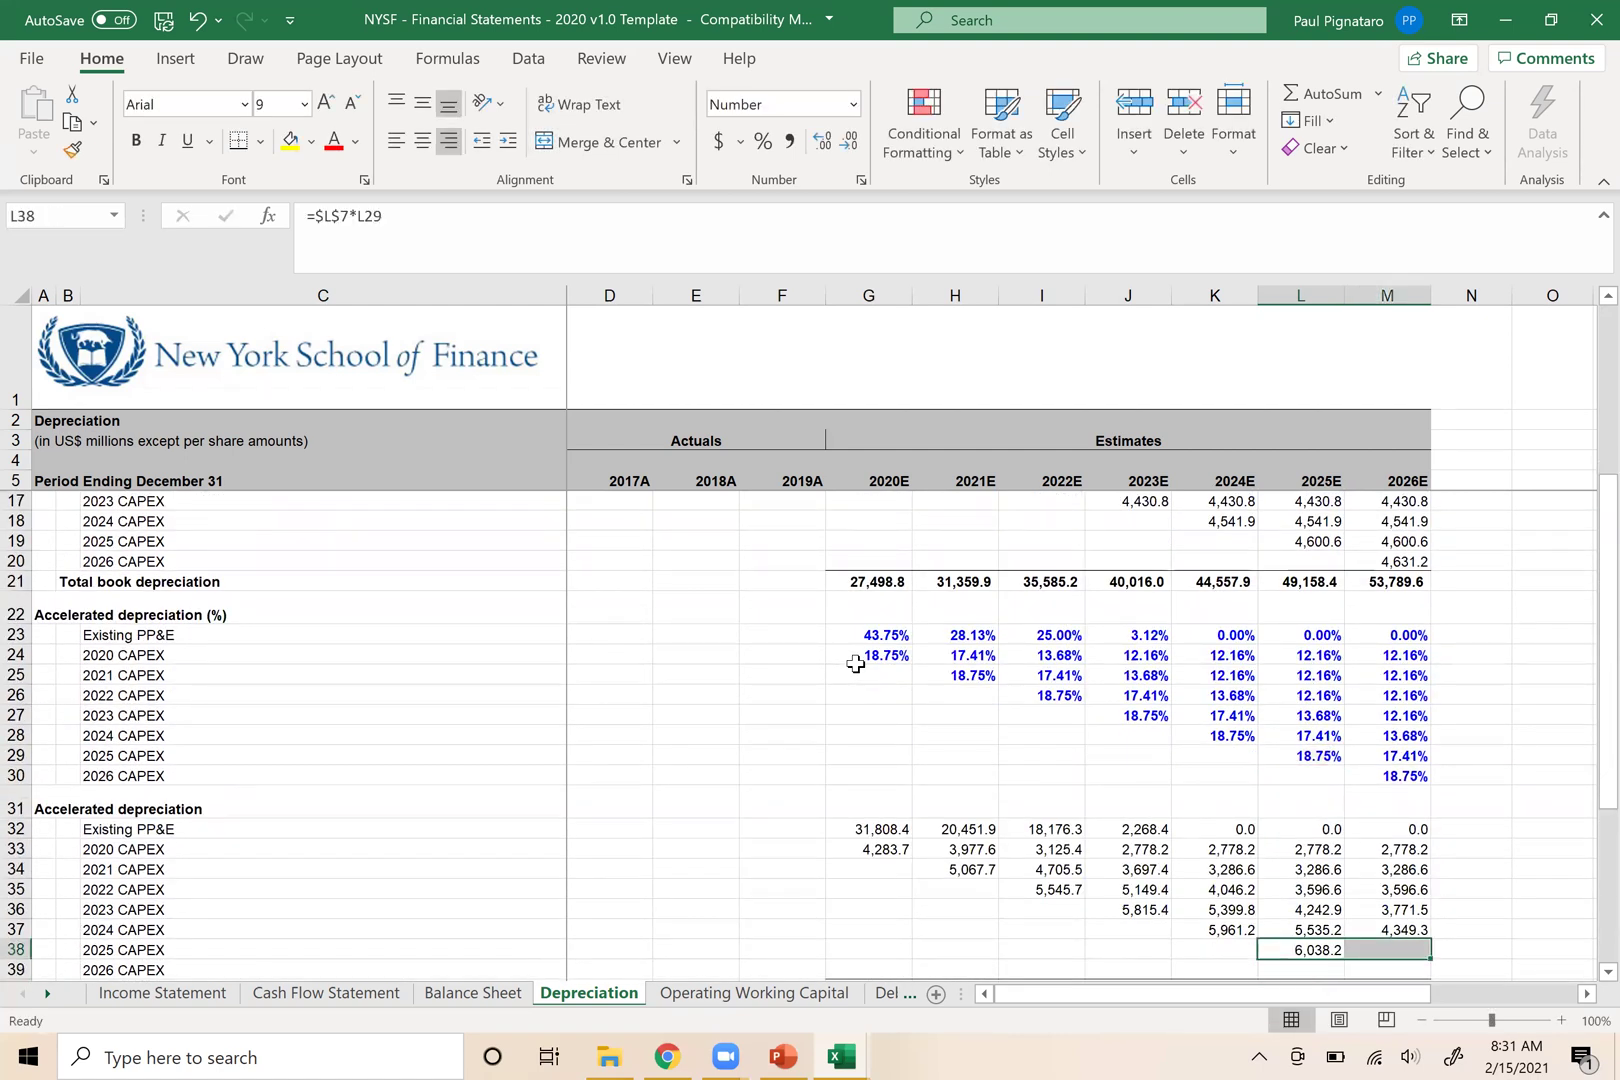
pyautogui.hotkey('ctrl', 'r')
pyautogui.press('Right')
pyautogui.press('Down')
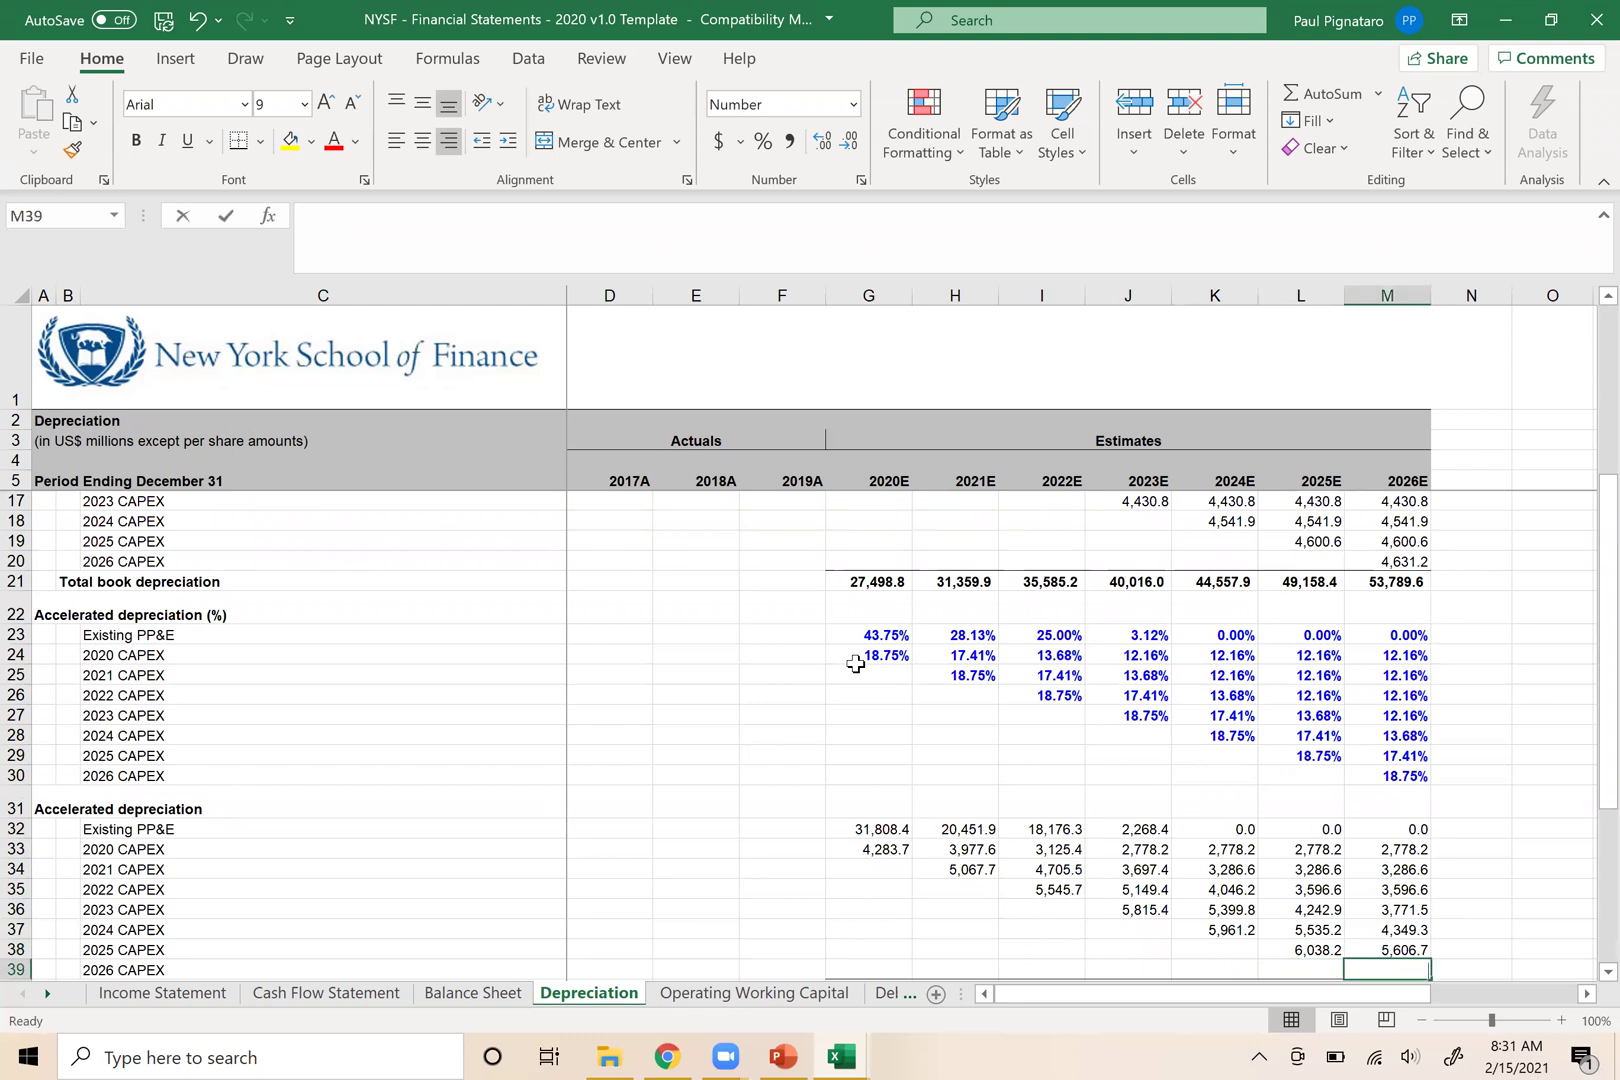
# Calculate 2026E accelerated depreciation for 2026 CAPEX in M39 with the formula =$M$7*M30
pyautogui.write('=')
pyautogui.press('Up')
pyautogui.press('Up')
pyautogui.press('Up')
pyautogui.press('Up')
pyautogui.press('Up')
pyautogui.press('Up')
pyautogui.press('Up')
pyautogui.press('Up')
pyautogui.press('Up')
pyautogui.press('Up')
pyautogui.press('Up')
pyautogui.press('Up')
pyautogui.press('Up')
pyautogui.press('Up')
pyautogui.press('Up')
pyautogui.press('Up')
pyautogui.press('Up')
pyautogui.press('Up')
pyautogui.press('Up')
pyautogui.press('Up')
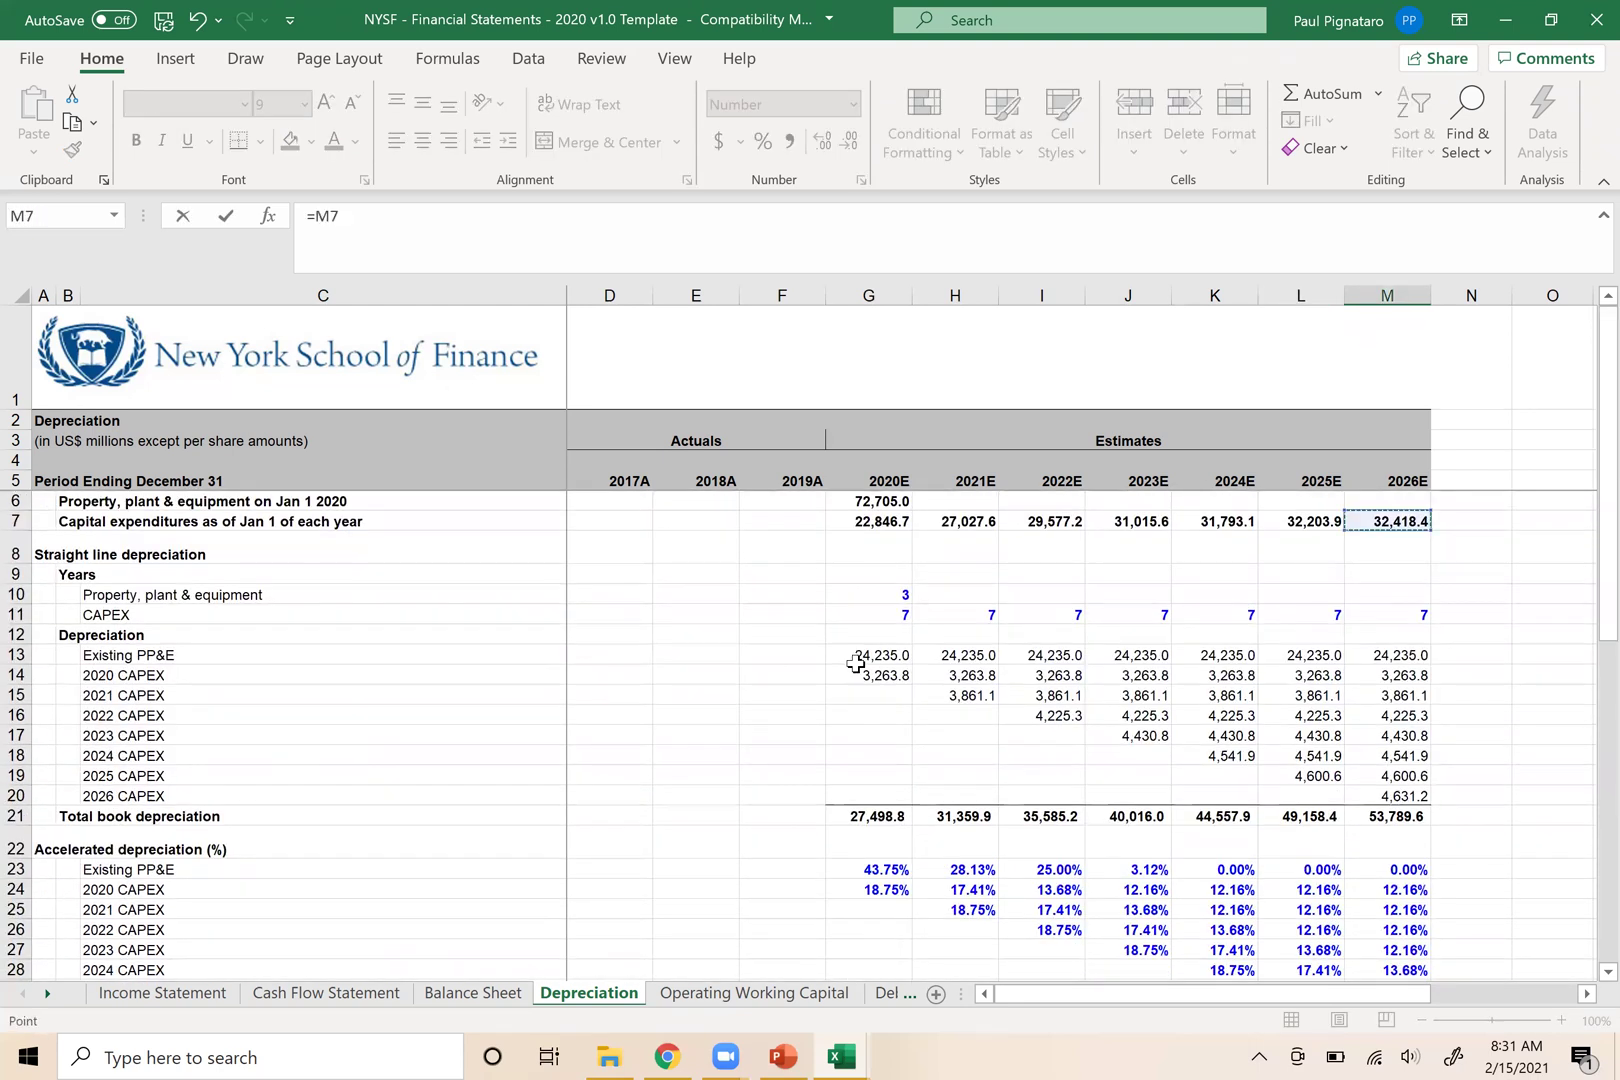
pyautogui.press('F4')
pyautogui.write('*')
pyautogui.press('Up')
pyautogui.press('Up')
pyautogui.press('Up')
pyautogui.press('Up')
pyautogui.press('Up')
pyautogui.press('Up')
pyautogui.press('Up')
pyautogui.press('Up')
pyautogui.press('Up')
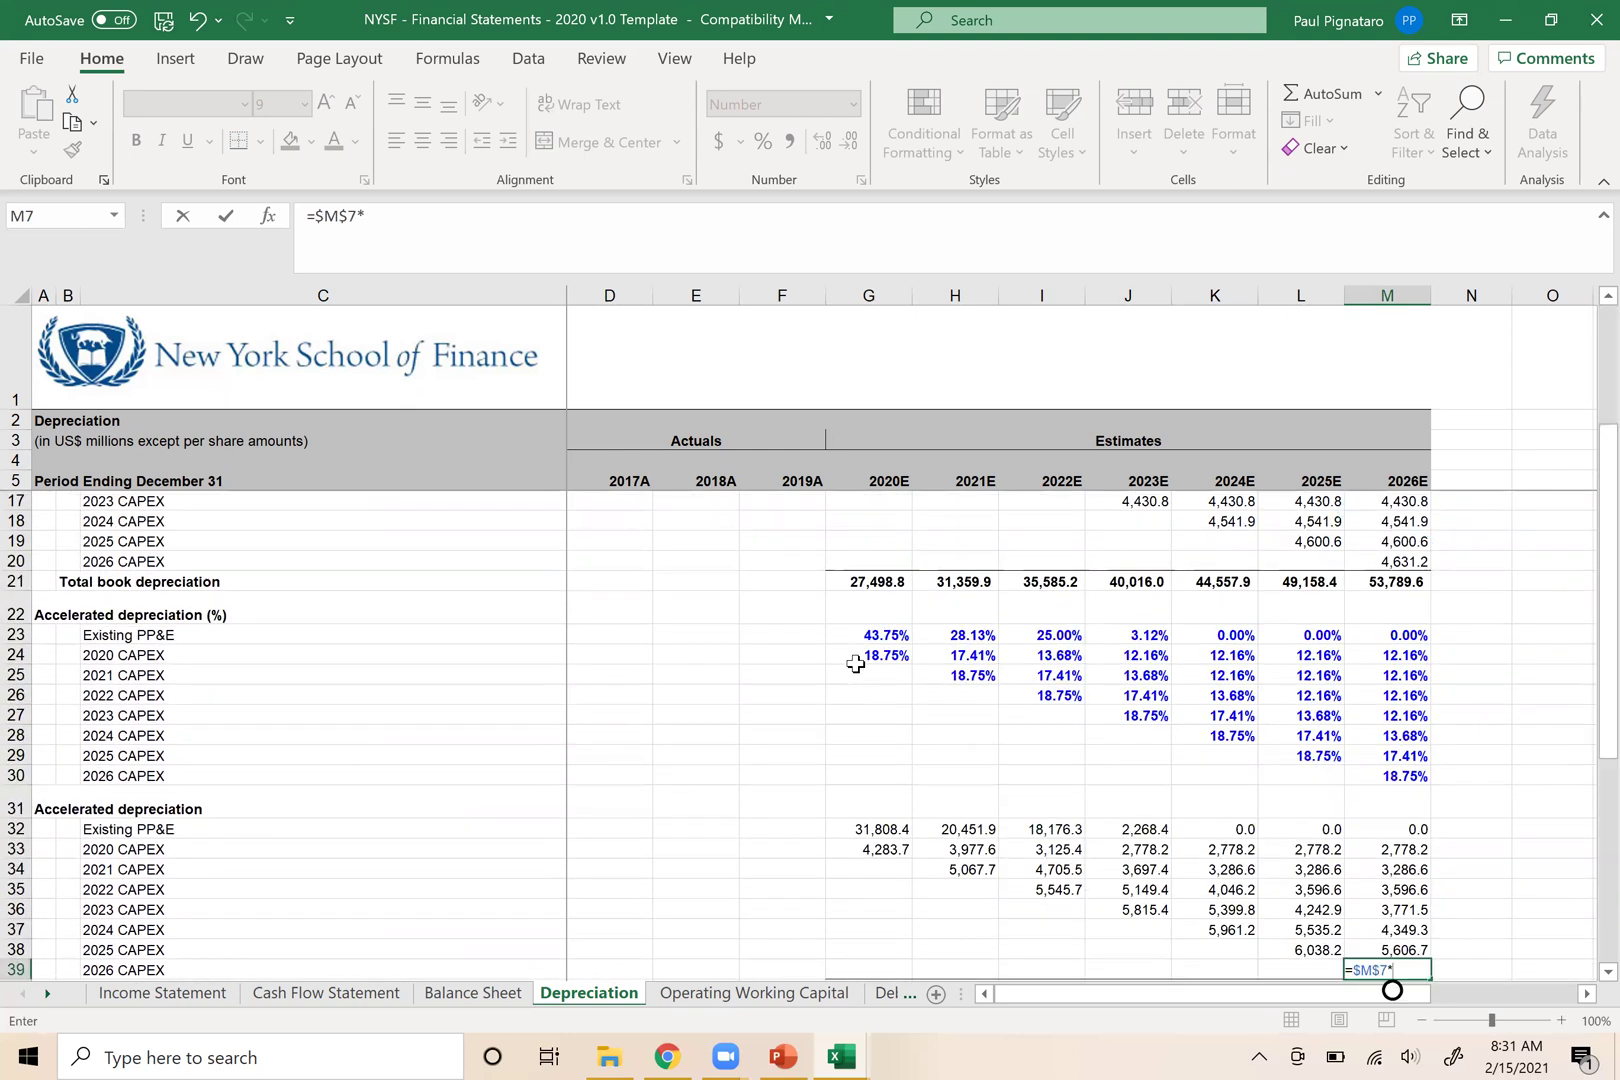
pyautogui.press('Return')
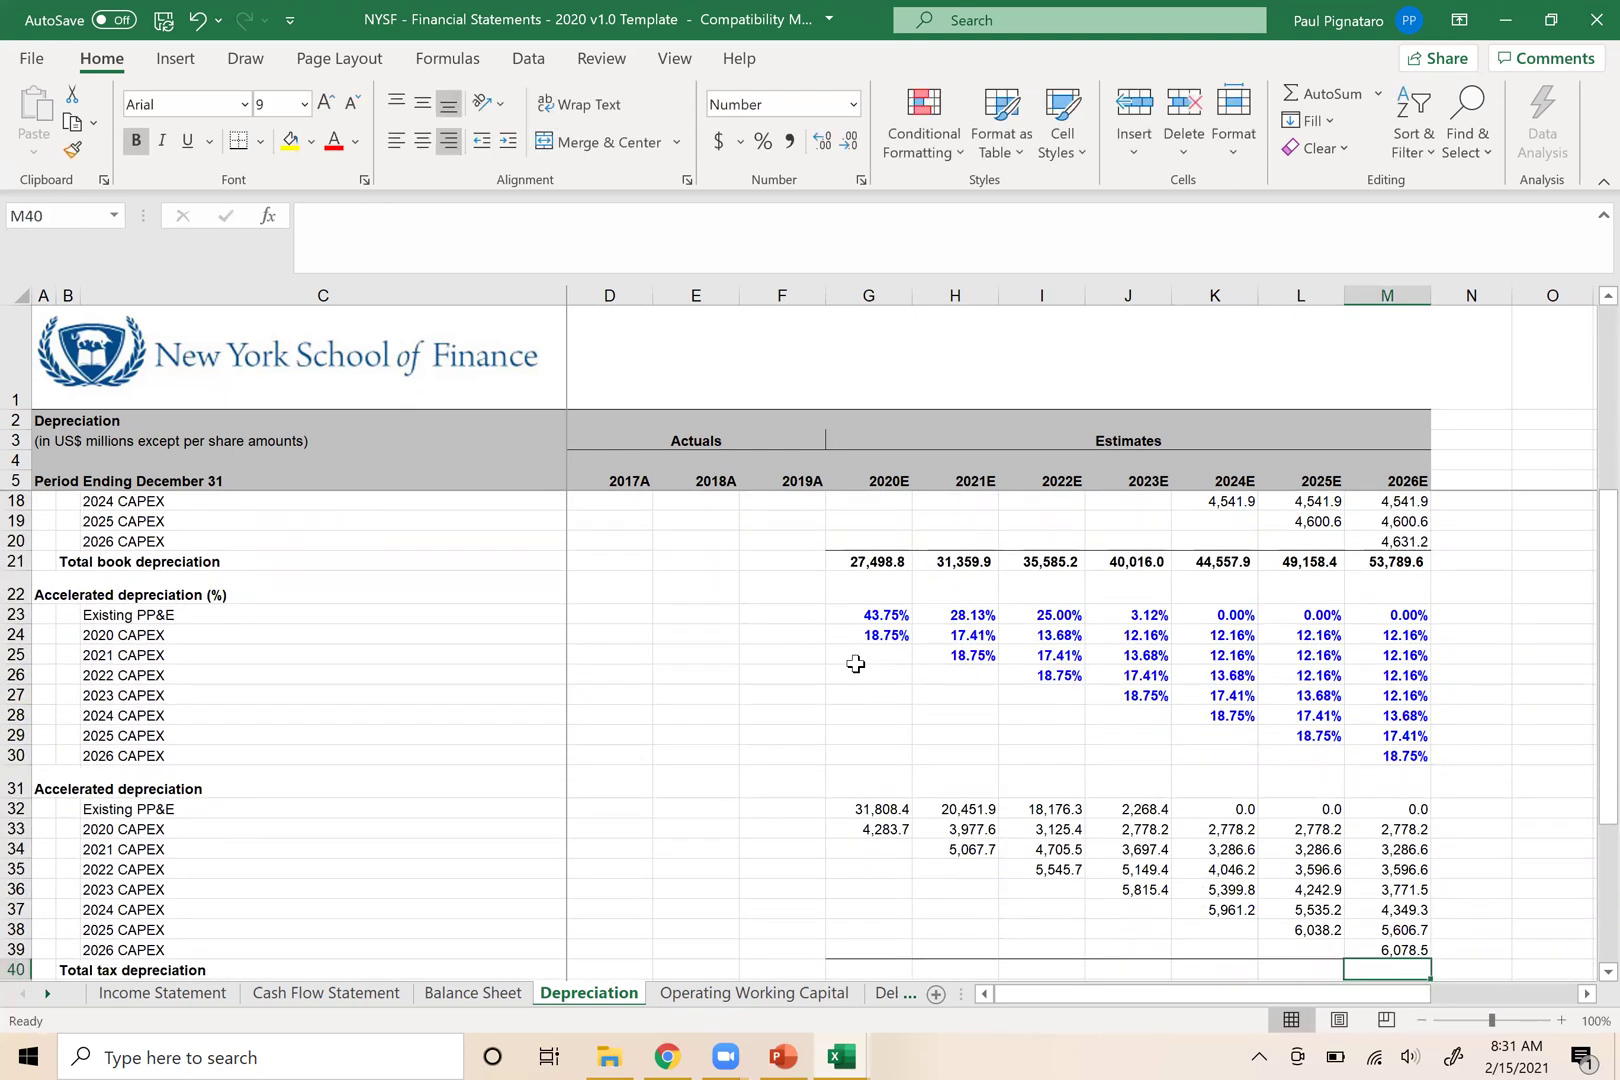
# Sum rows 32 to 39 as 2026E total tax depreciation in M40 and copy the total to 2020E through 2025E
pyautogui.hotkey('alt', '=')
pyautogui.press('Return')
pyautogui.press('Up')
pyautogui.hotkey('ctrl', 'c')
pyautogui.press('Left')
pyautogui.hotkey('shift', 'Left')
pyautogui.hotkey('shift', 'Left')
pyautogui.hotkey('shift', 'Left')
pyautogui.hotkey('shift', 'Left')
pyautogui.hotkey('shift', 'Left')
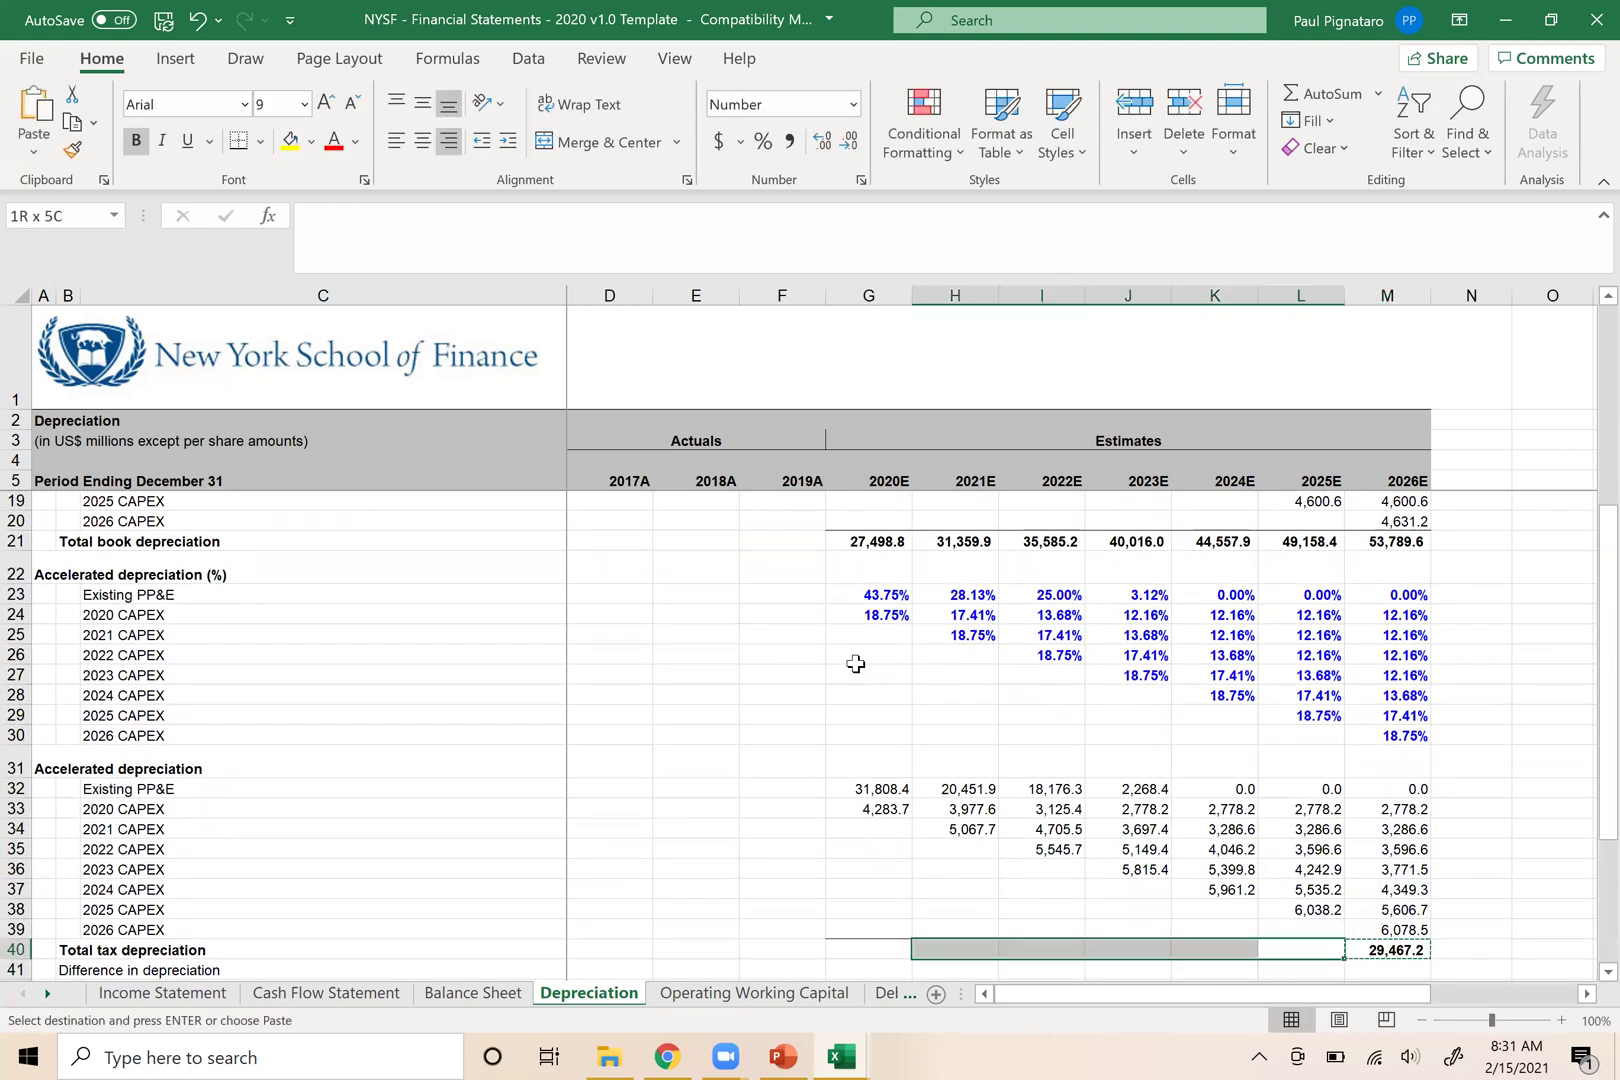
pyautogui.press('Return')
pyautogui.press('Down')
pyautogui.scroll(-1, 856, 663)
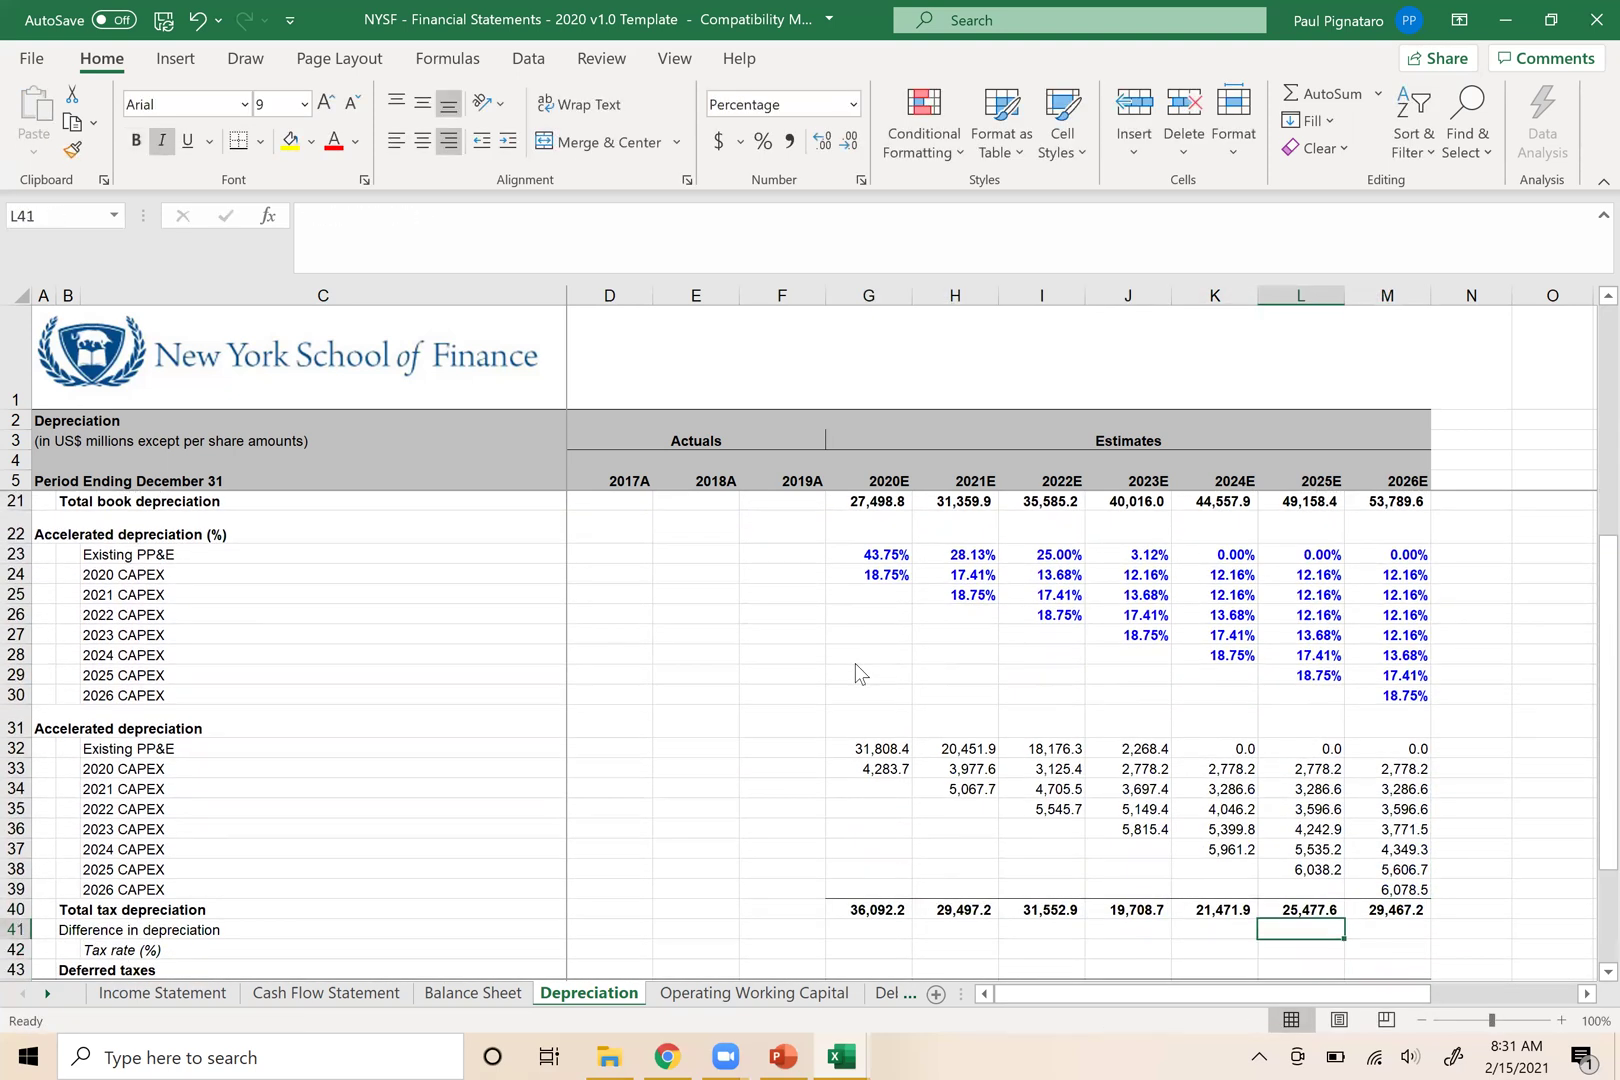
# Compare total tax depreciation in row 40 with total book depreciation in row 21 across the first projected years
pyautogui.click(870, 912)
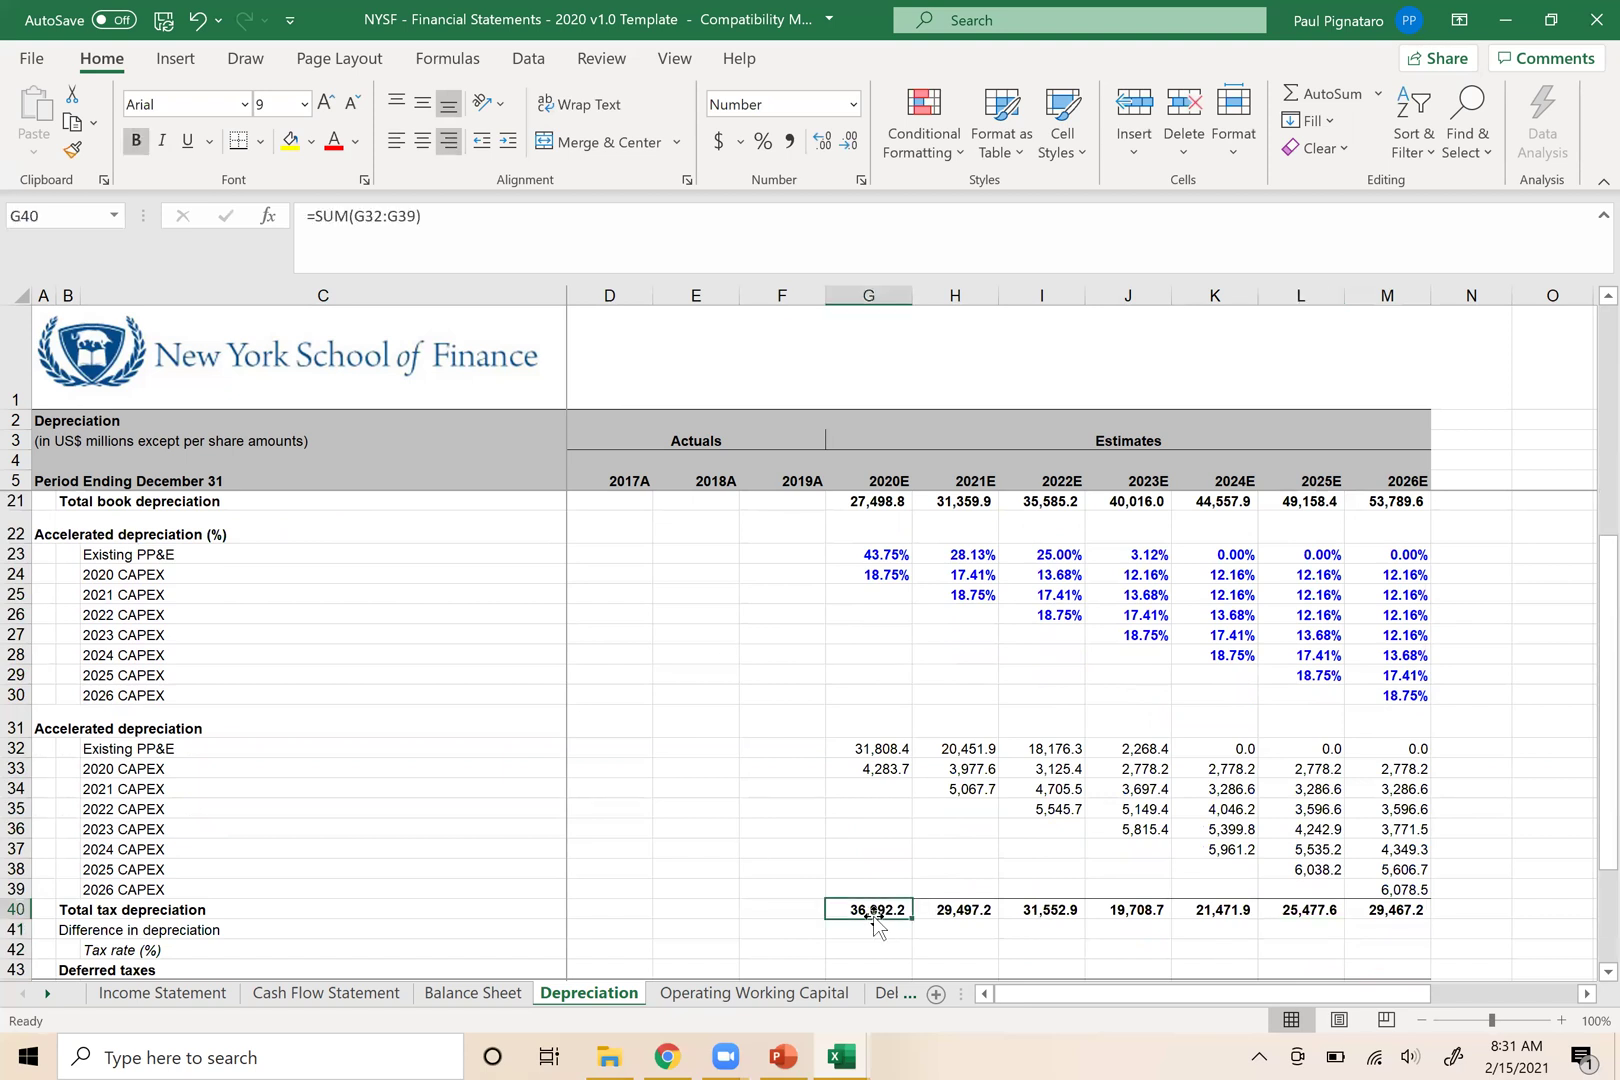
pyautogui.click(849, 502)
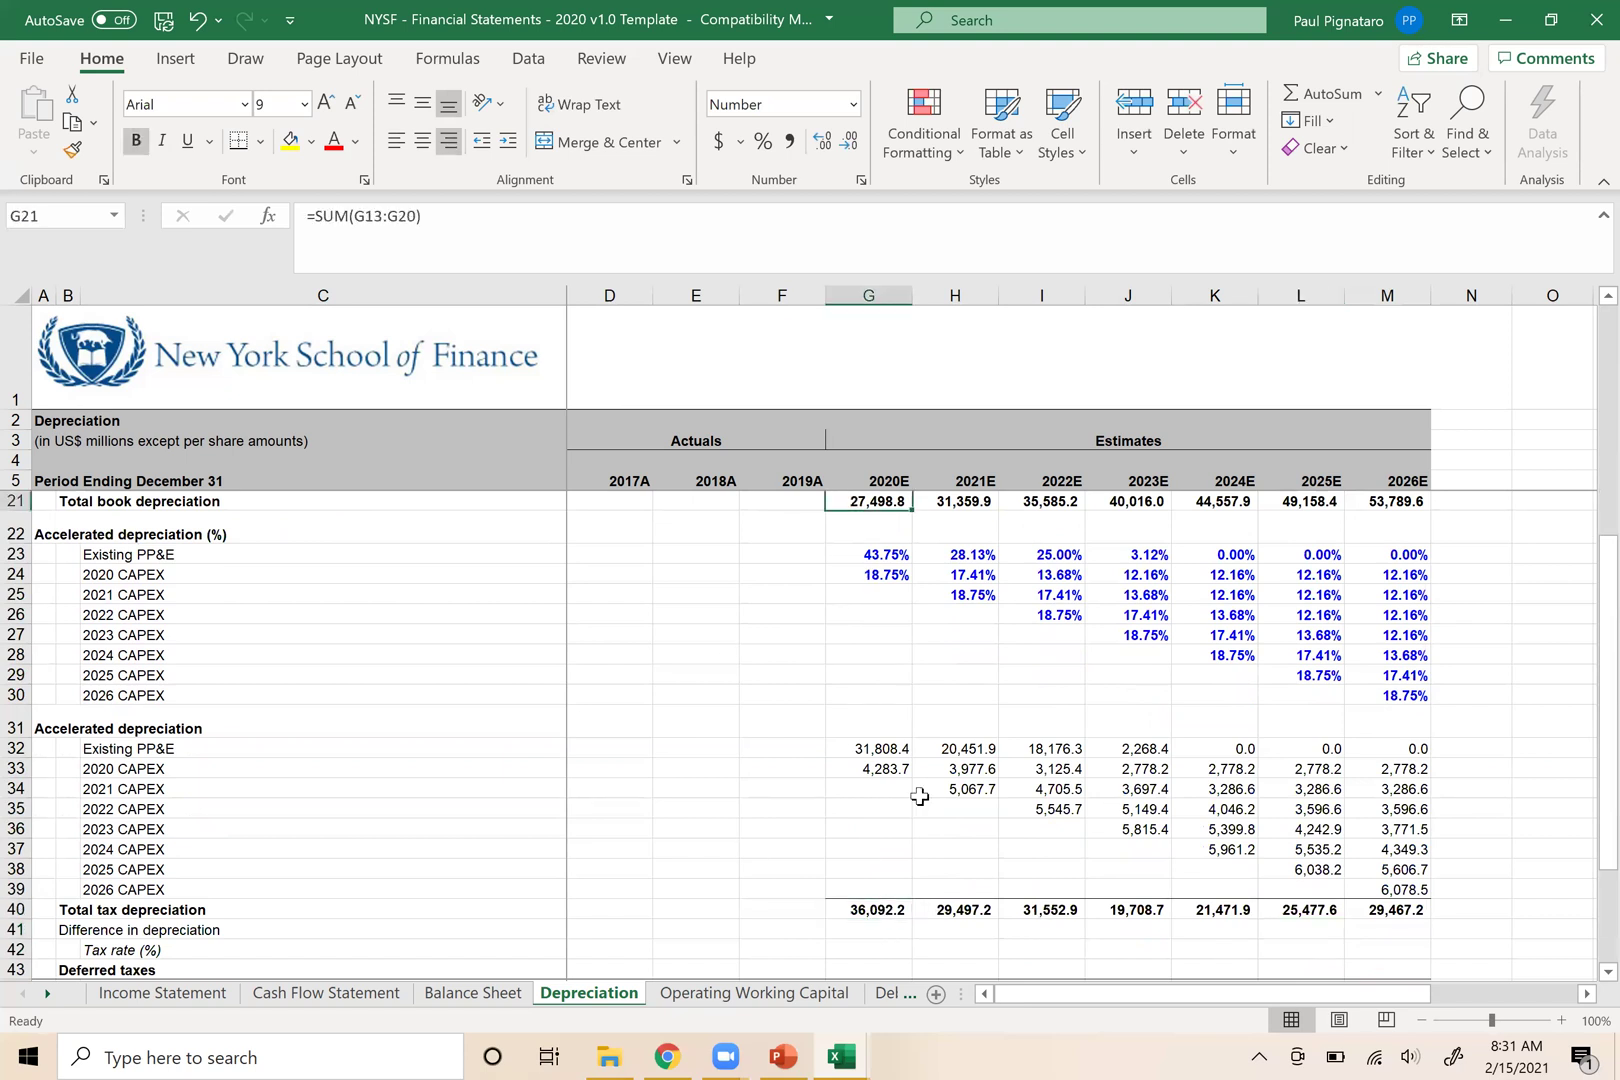
pyautogui.click(957, 905)
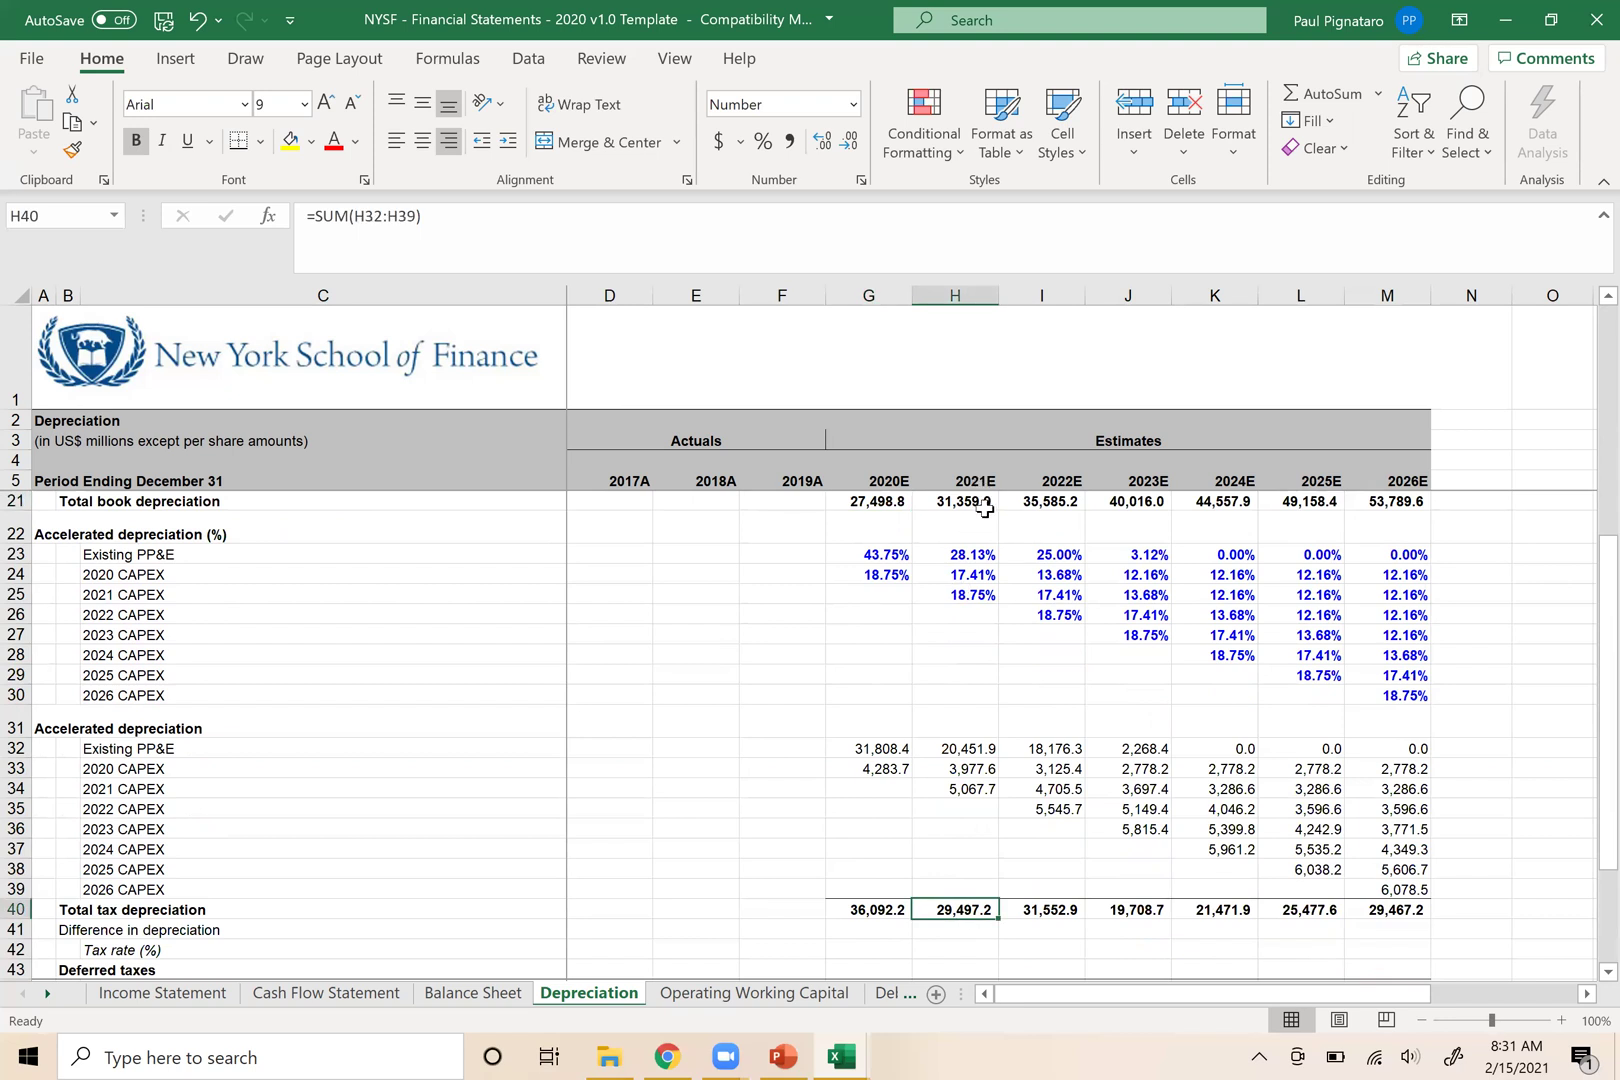
pyautogui.click(1045, 910)
pyautogui.click(1043, 503)
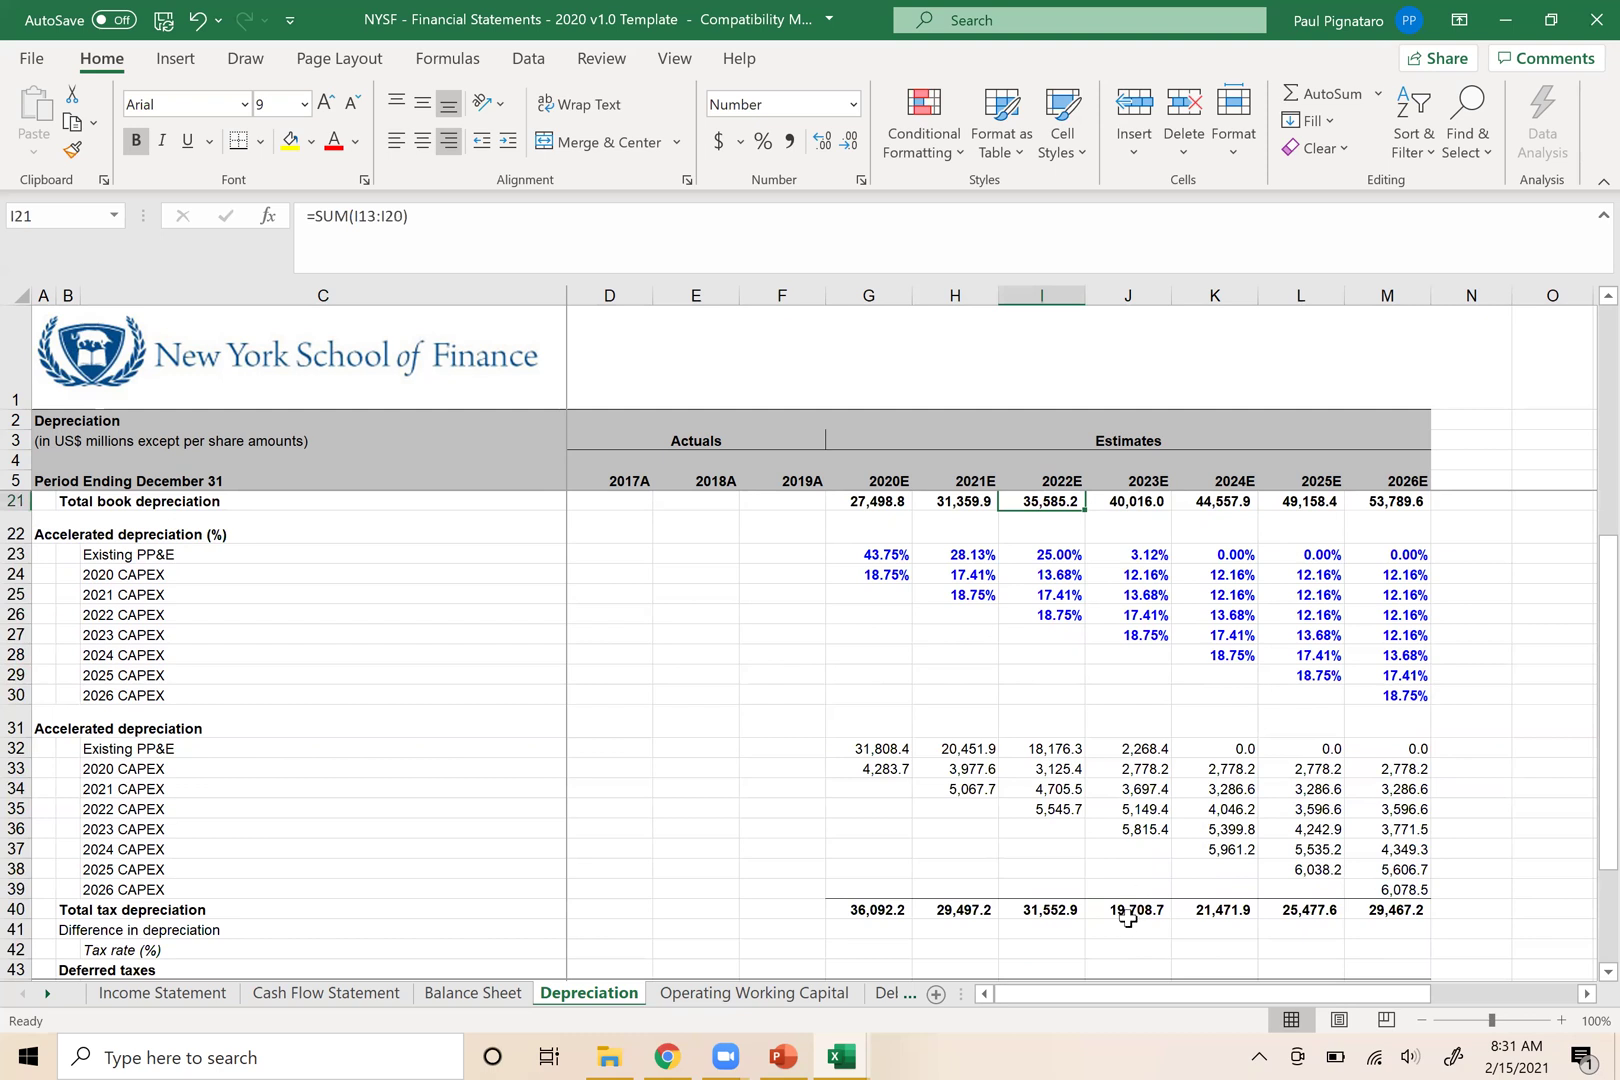
pyautogui.click(1127, 912)
pyautogui.click(848, 908)
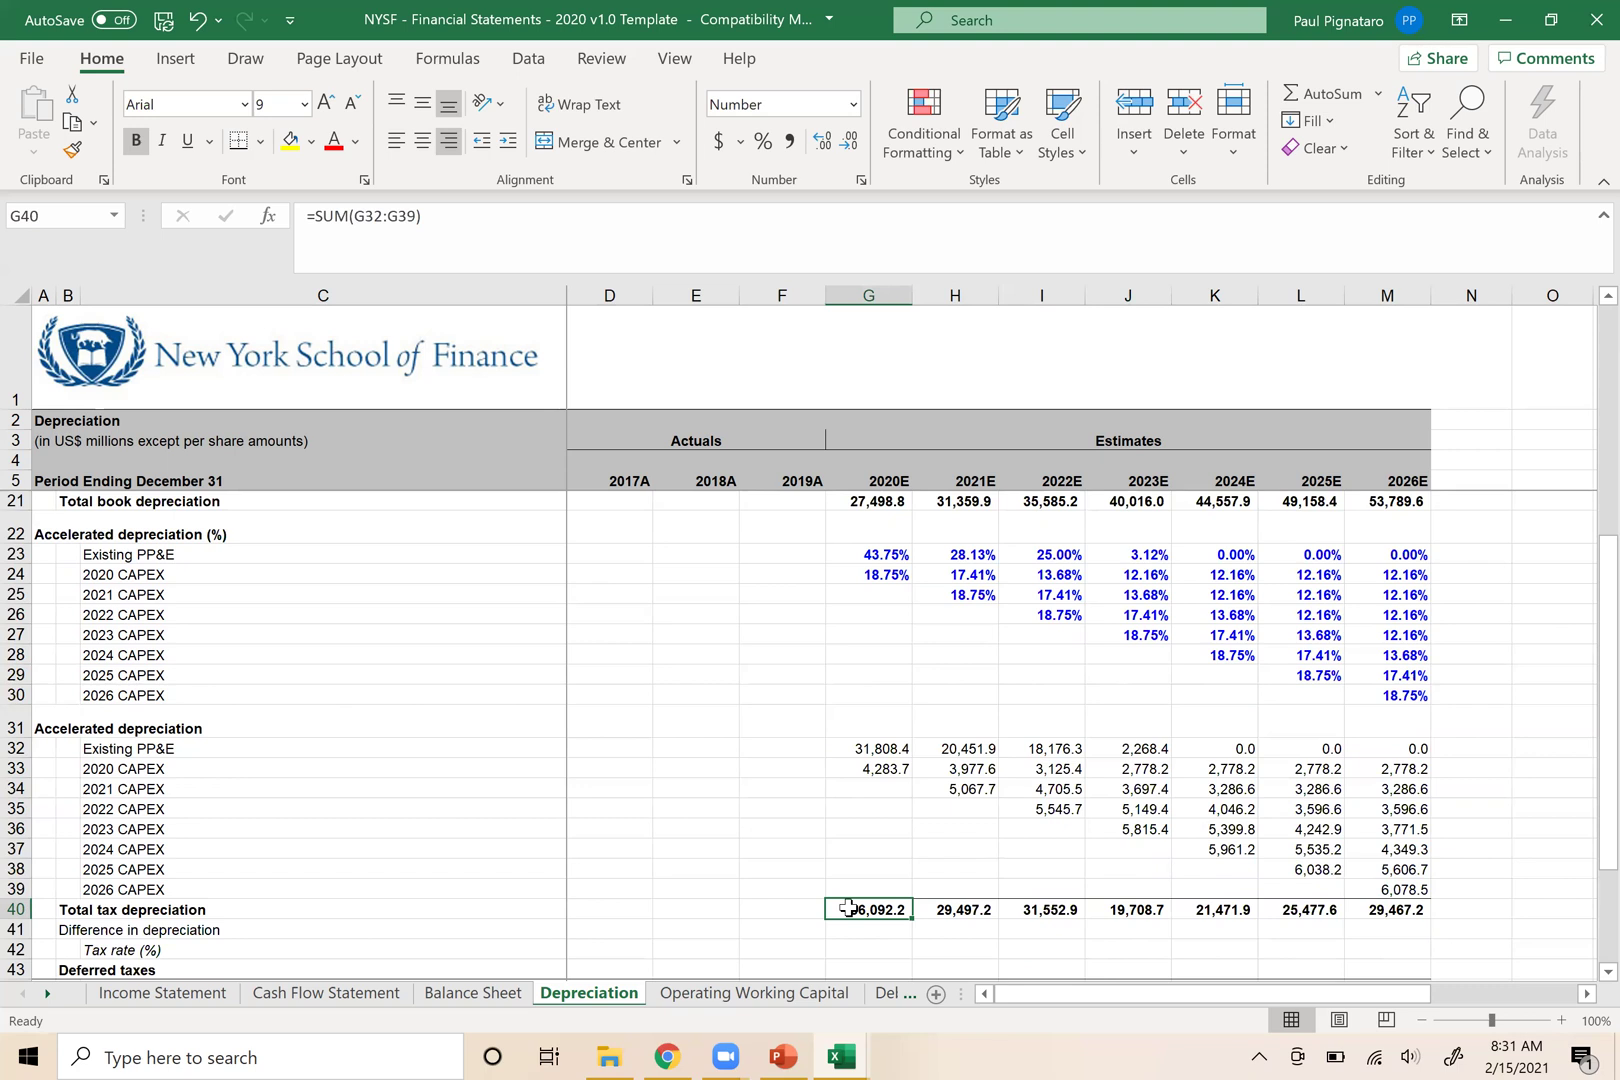
pyautogui.press('Down')
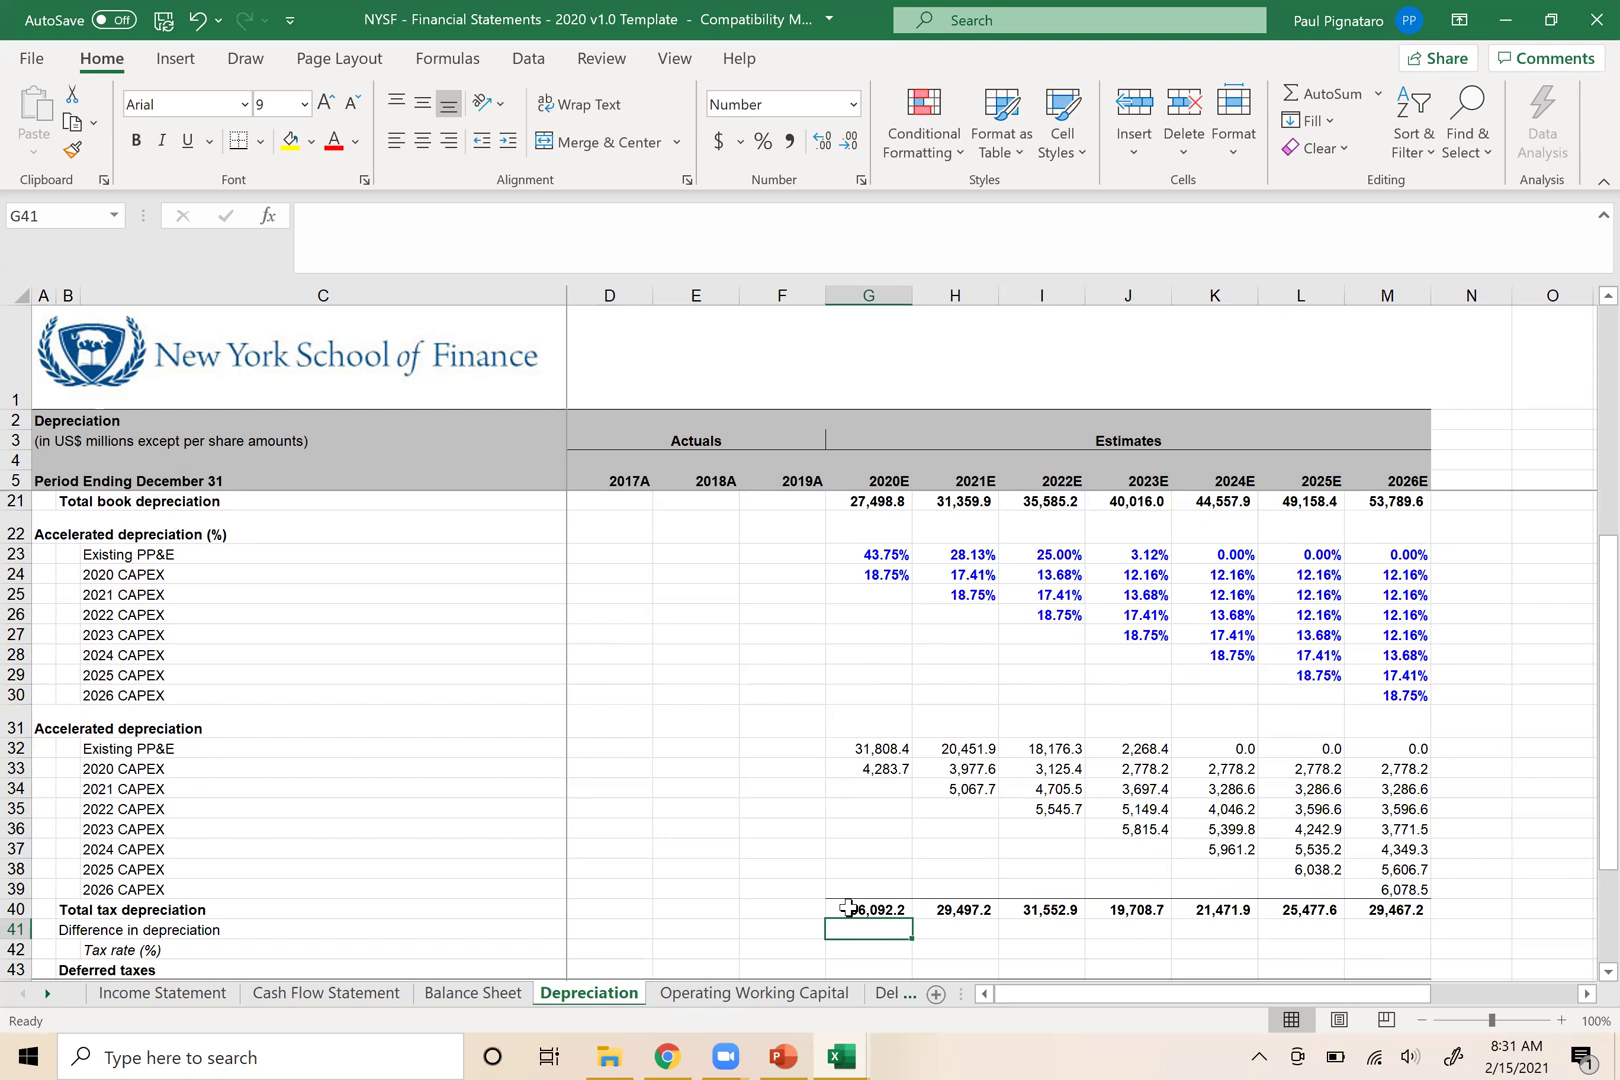
pyautogui.click(848, 907)
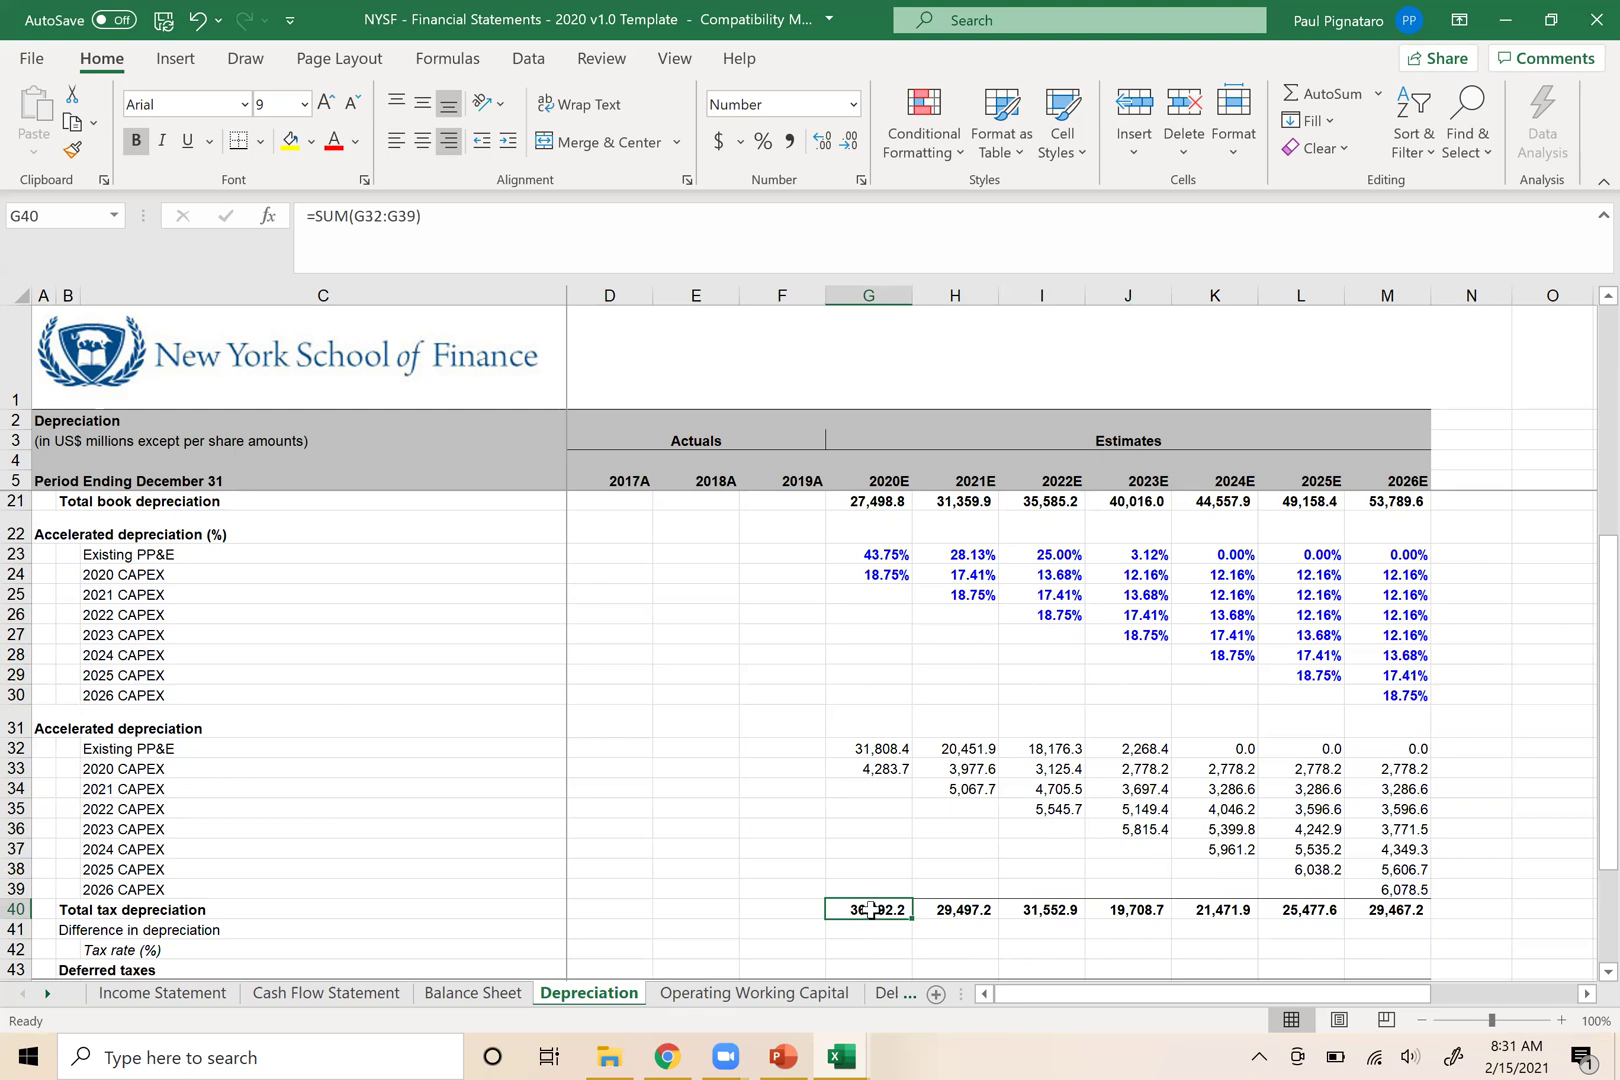
pyautogui.click(855, 510)
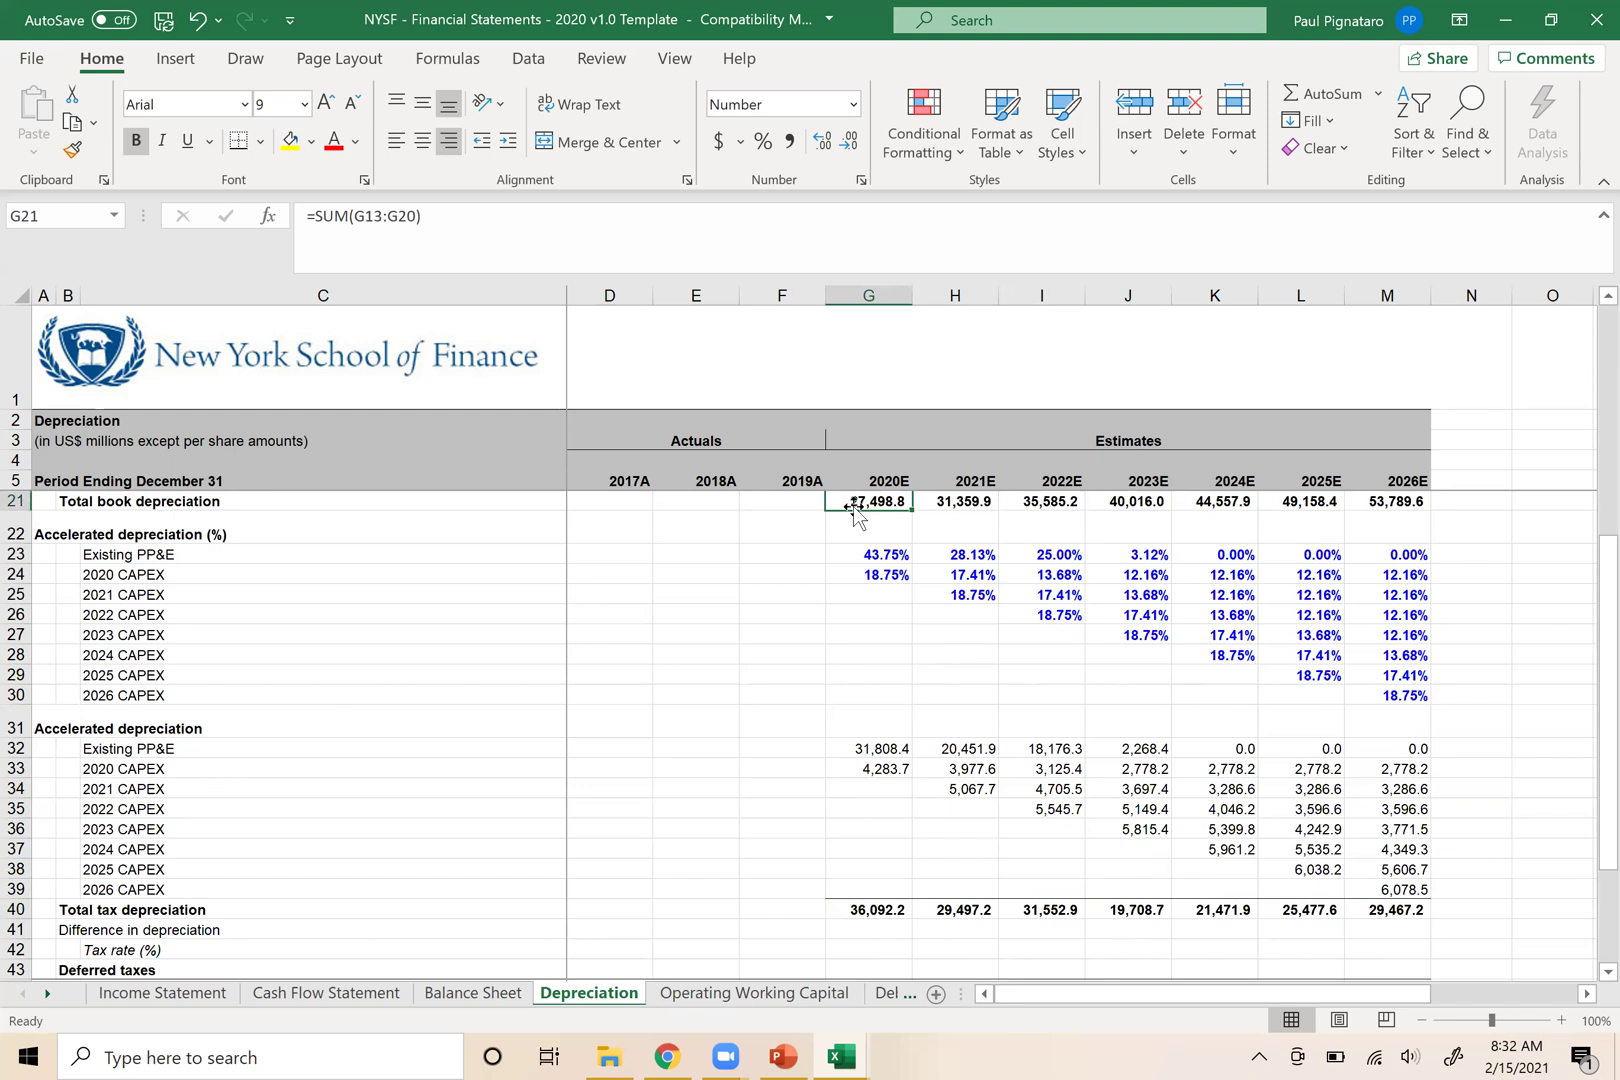
pyautogui.click(862, 912)
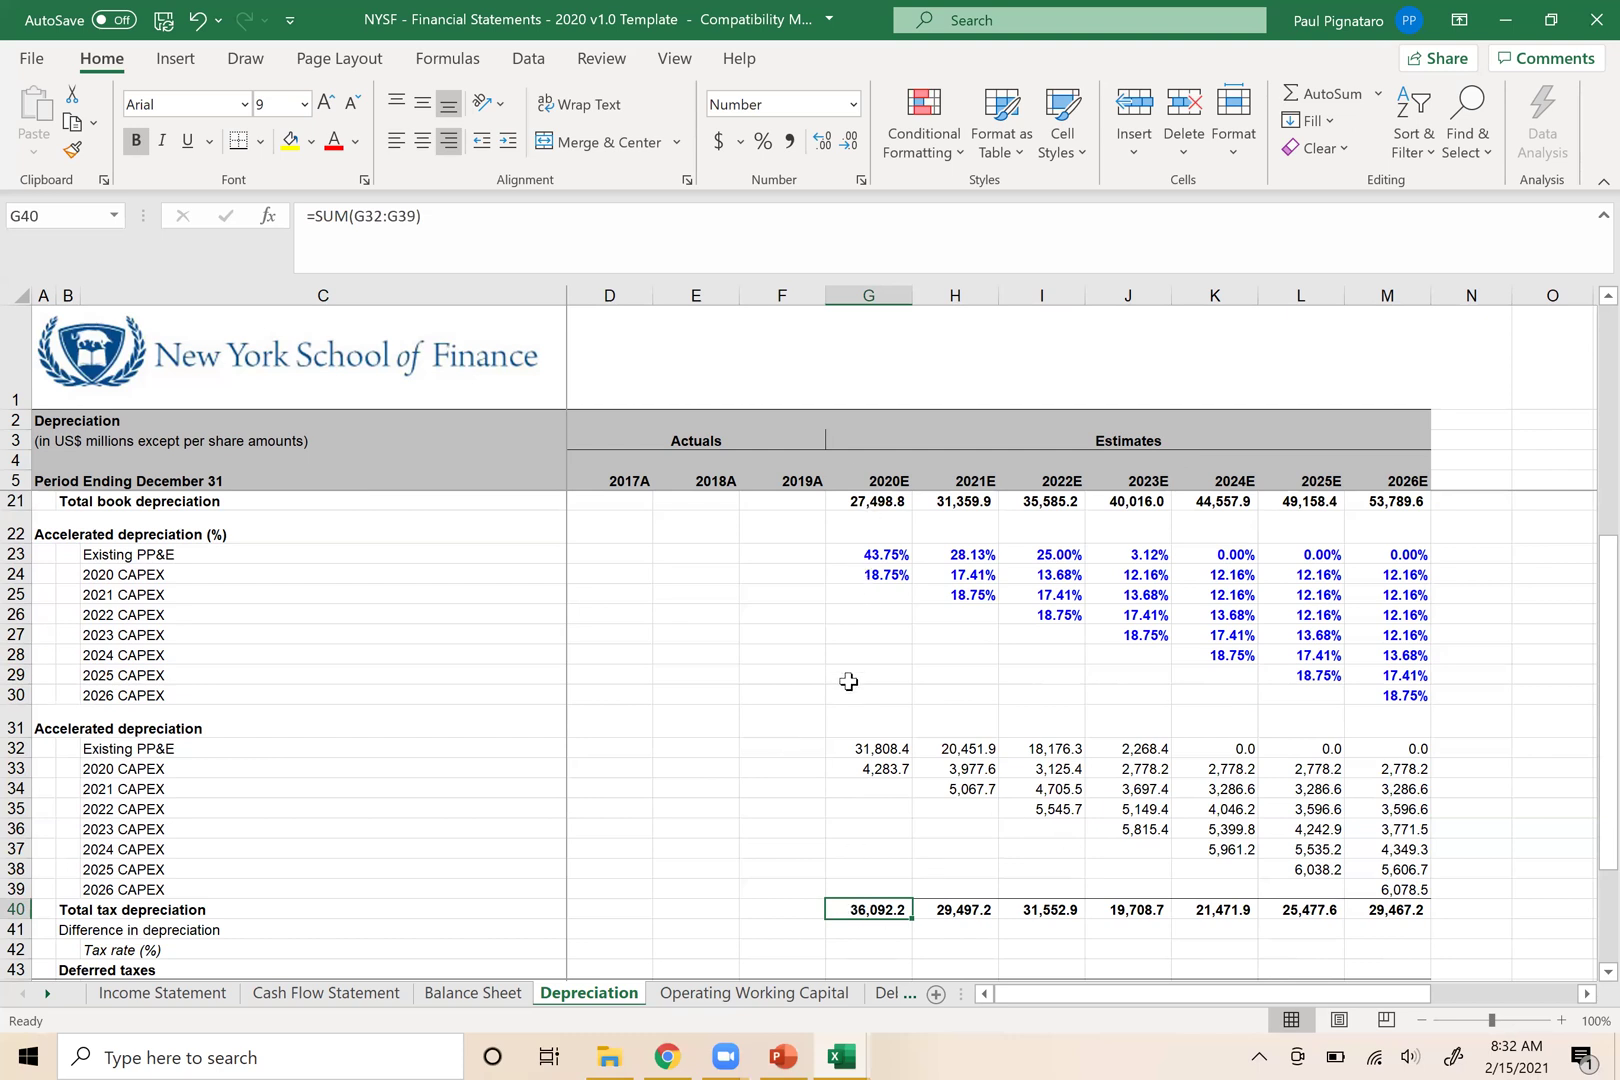
pyautogui.click(963, 912)
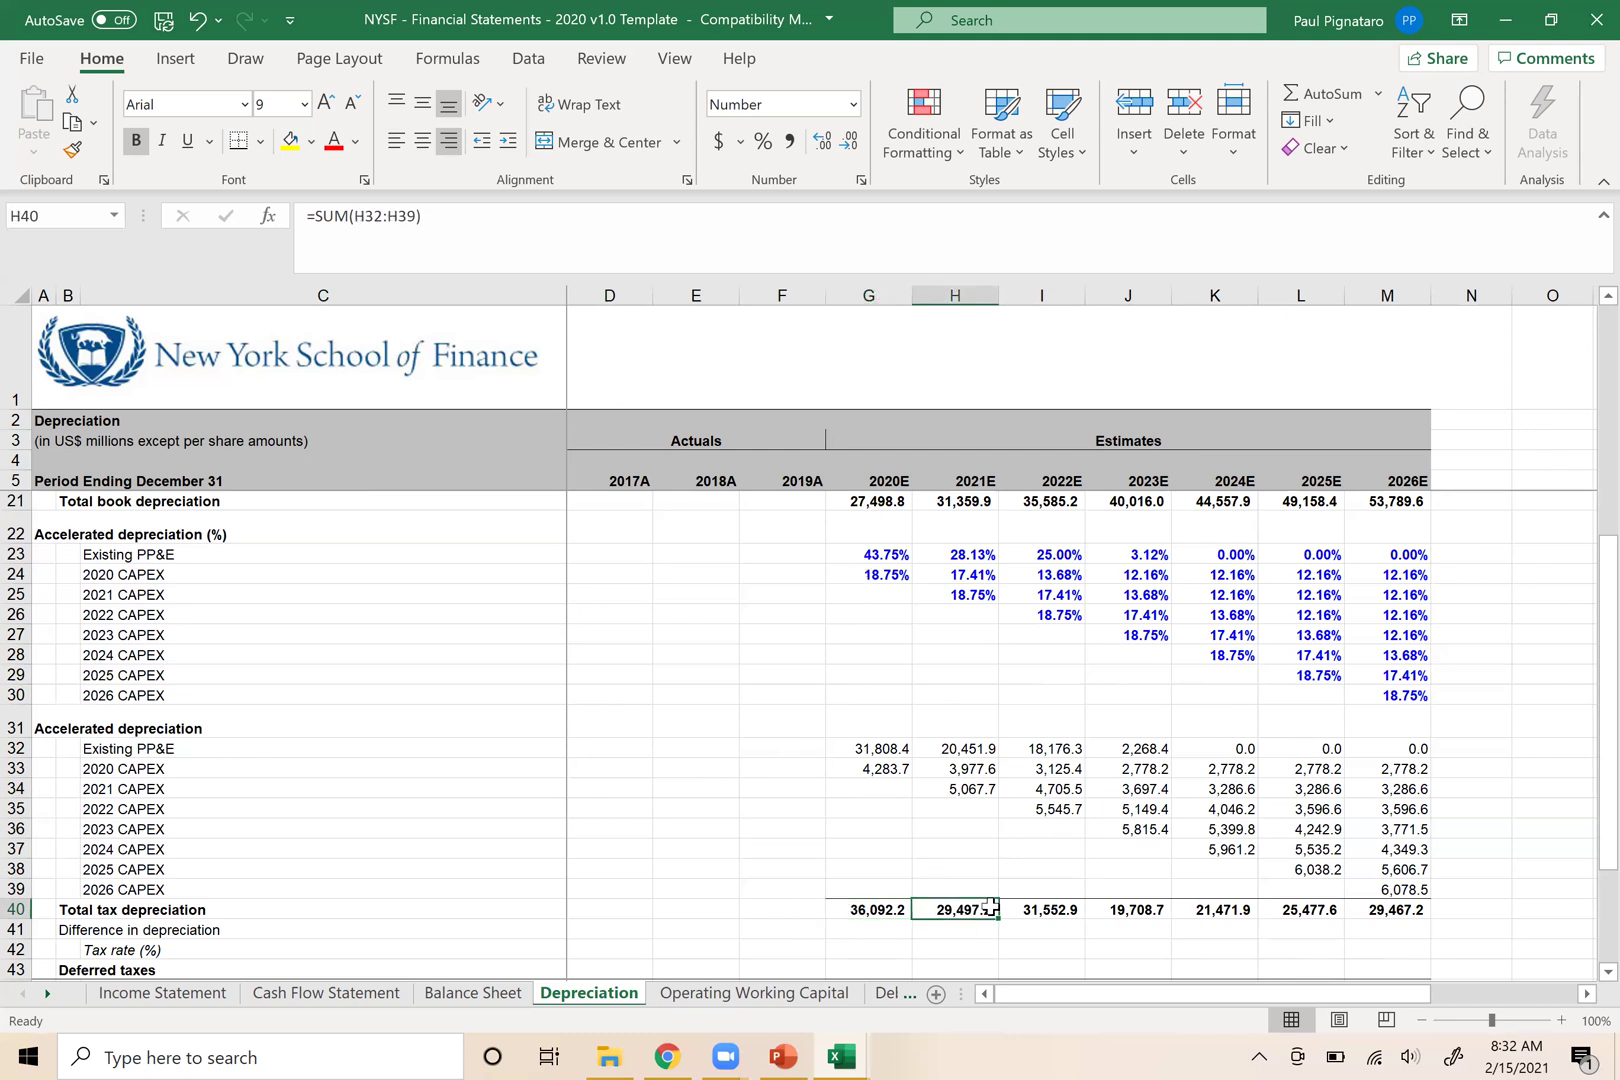
pyautogui.click(1058, 910)
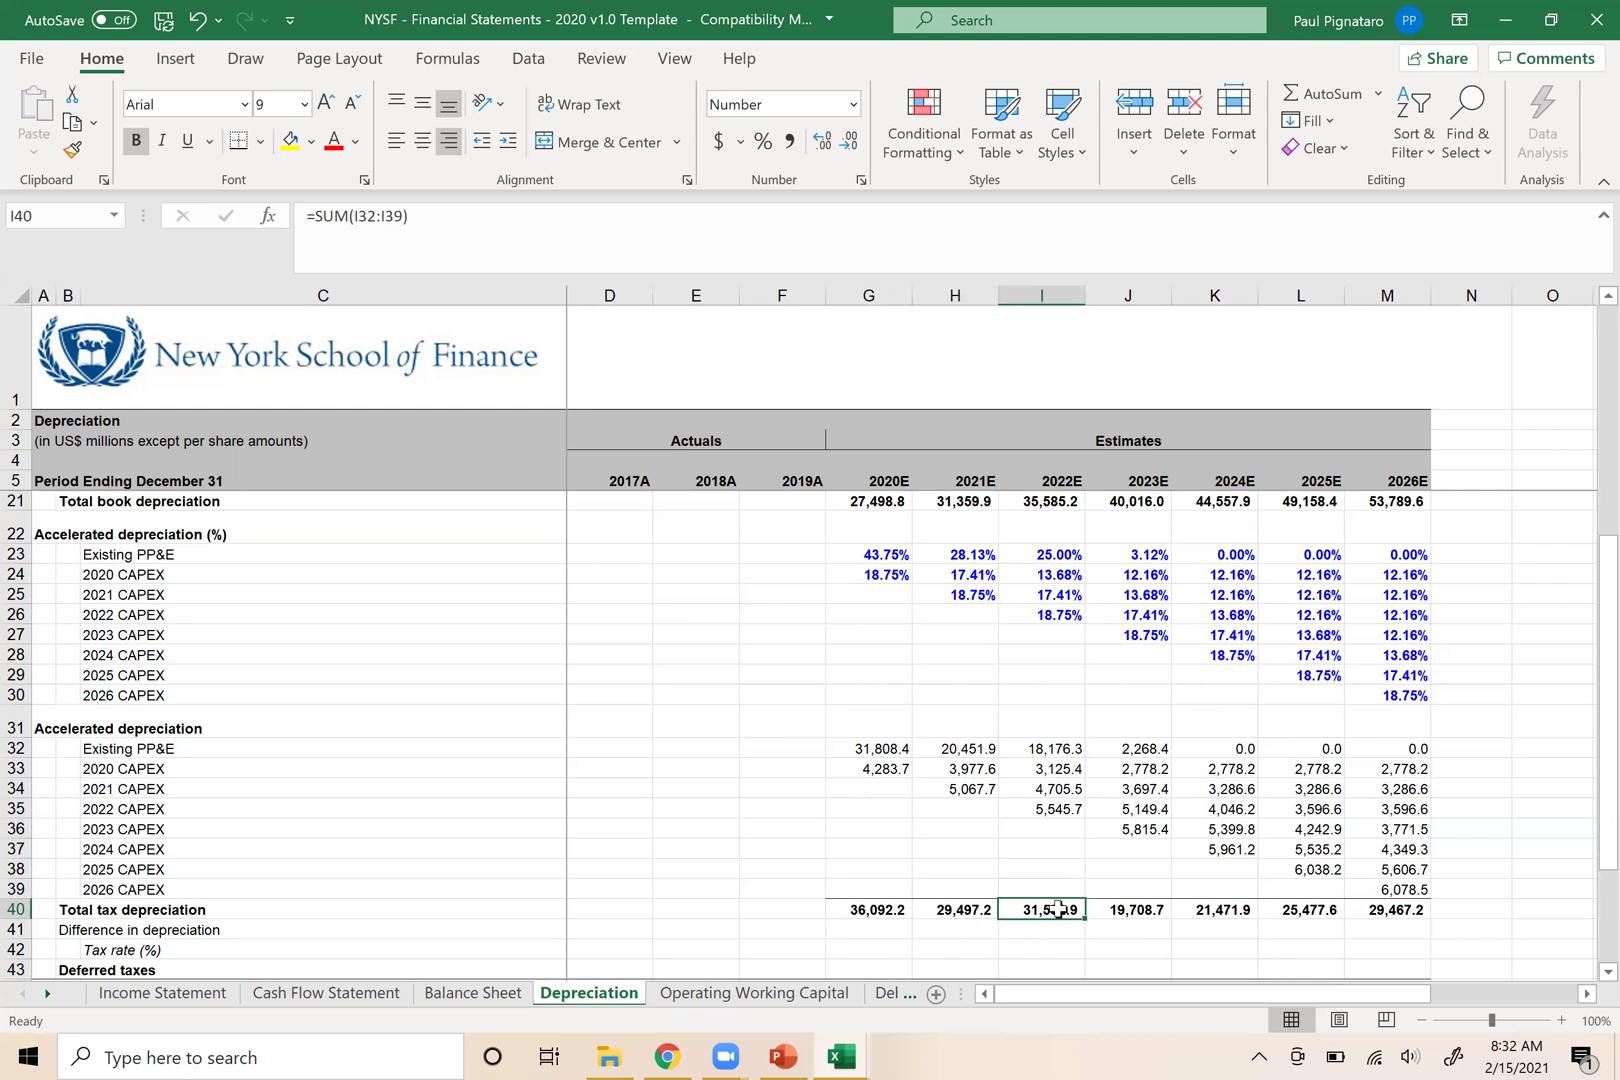
# Calculate the 2020E difference in depreciation in G41 with the formula =G40-G21
pyautogui.press('Left')
pyautogui.press('Left')
pyautogui.press('Down')
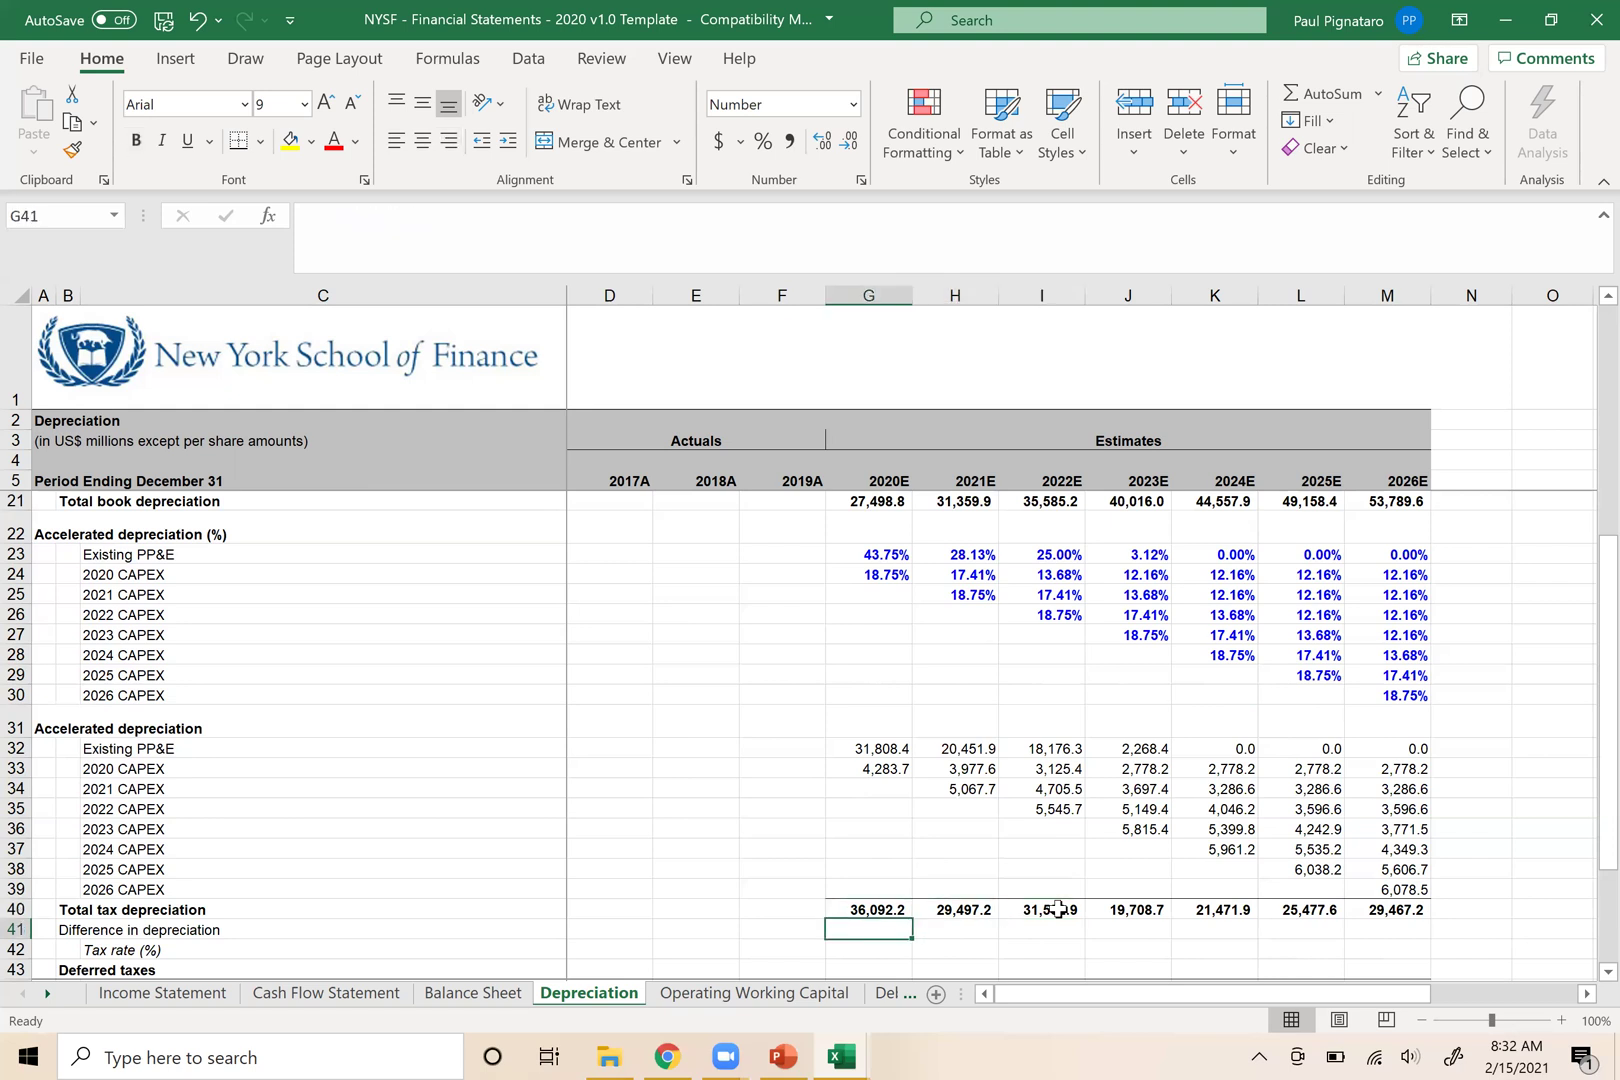
pyautogui.press('Down')
pyautogui.press('Up')
pyautogui.write('=')
pyautogui.press('Up')
pyautogui.write('-G21')
pyautogui.hotkey('ctrl', 'Return')
# Fill the difference in depreciation formula from G41 across through 2026E
pyautogui.hotkey('shift', 'Right')
pyautogui.hotkey('shift', 'Right')
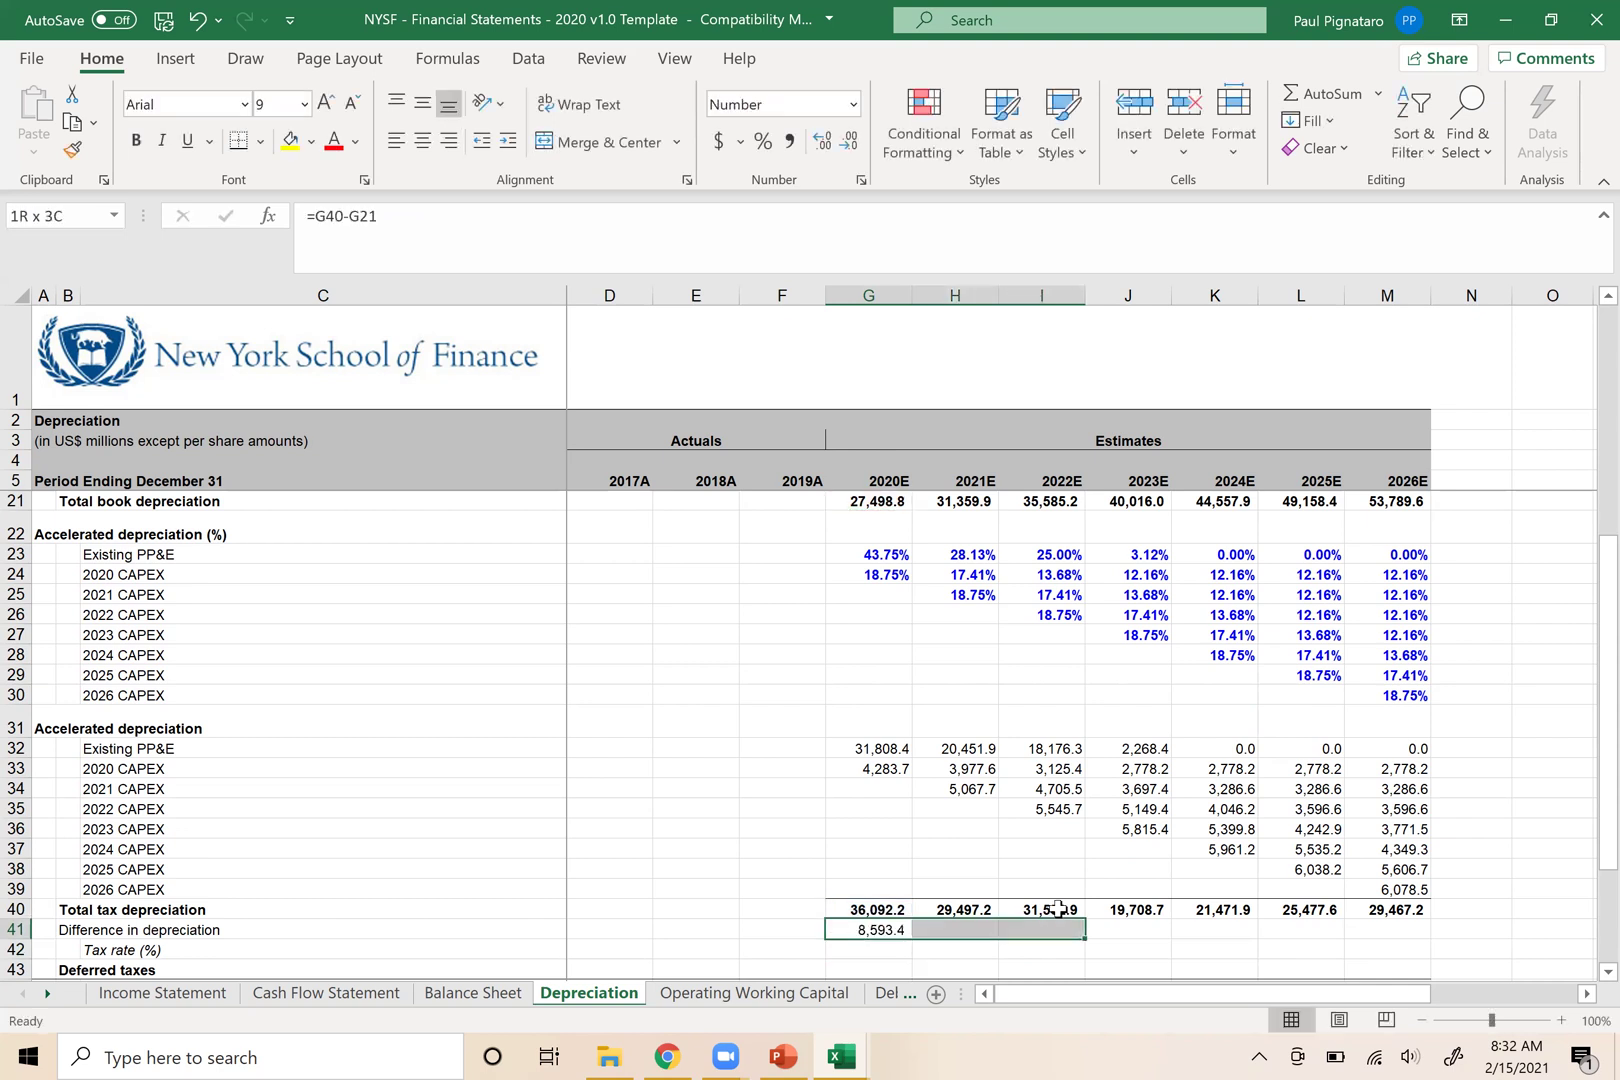
pyautogui.hotkey('shift', 'Right')
pyautogui.hotkey('shift', 'Right')
pyautogui.hotkey('shift', 'Right')
pyautogui.hotkey('shift', 'Right')
pyautogui.hotkey('ctrl', 'r')
pyautogui.press('Right')
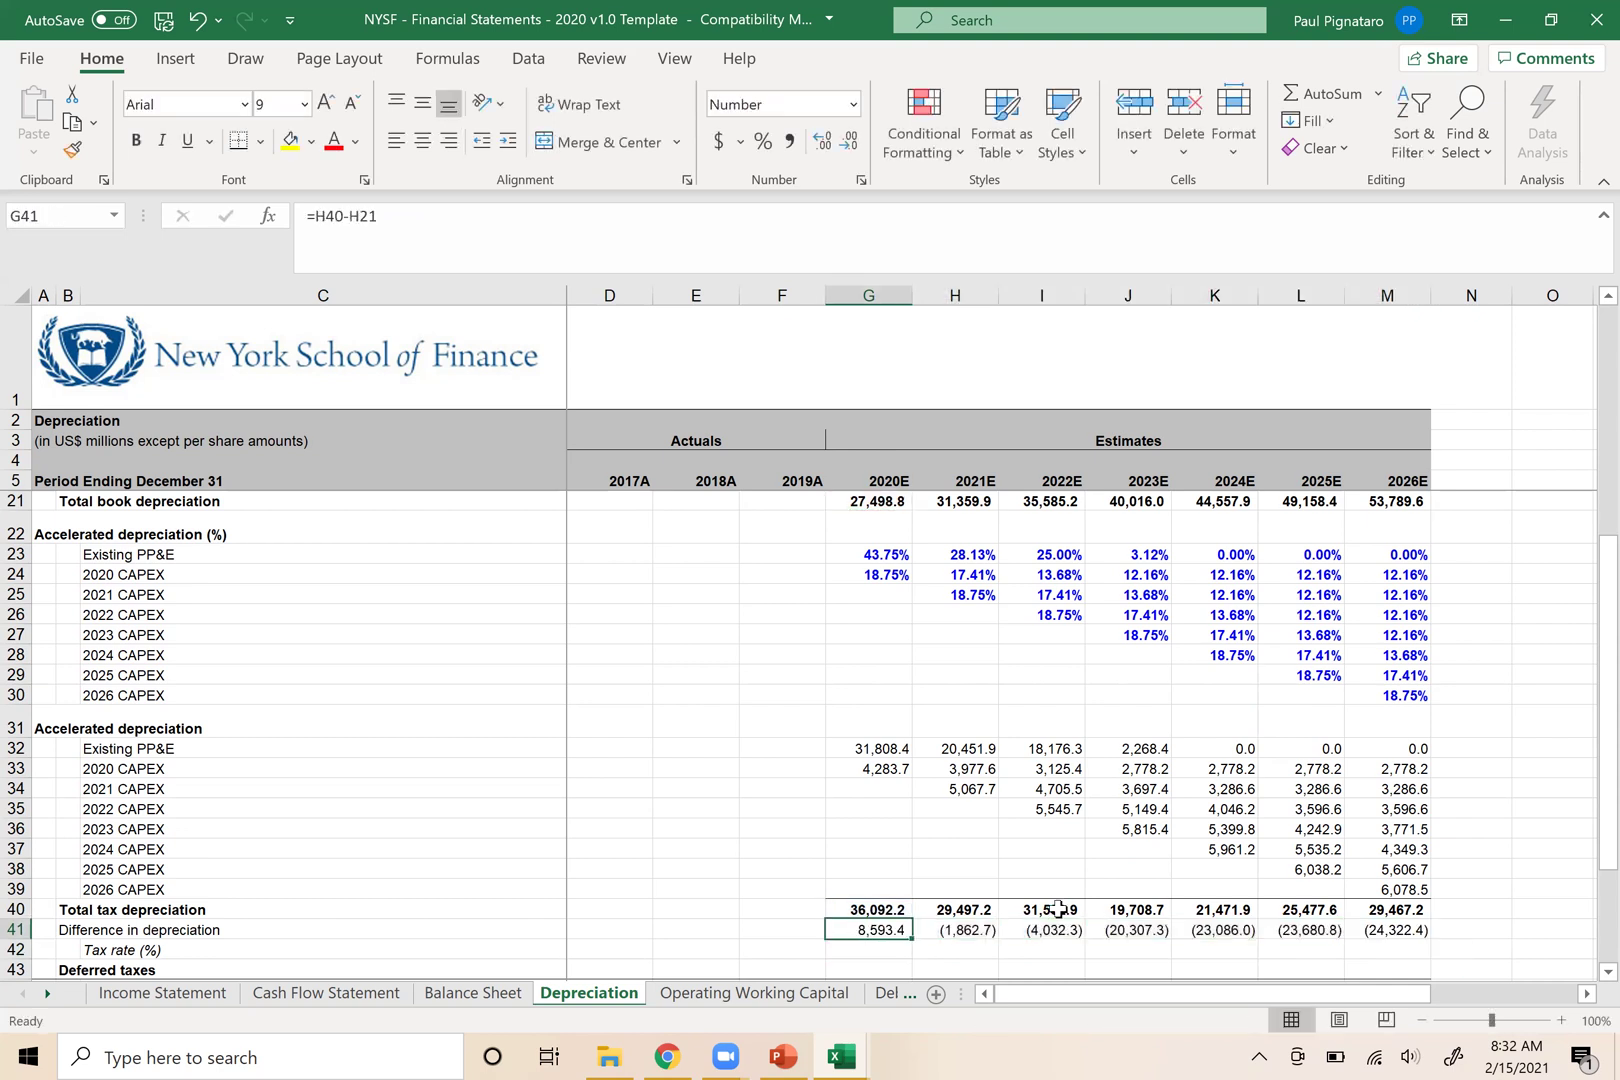
pyautogui.press('Right')
pyautogui.press('Right')
pyautogui.press('Left')
pyautogui.press('Left')
# Select the 2020E tax rate cell G42, then switch to the PowerPoint presentation and view the Deferred Taxes slide
pyautogui.press('Down')
pyautogui.press('Down')
pyautogui.press('Down')
pyautogui.press('Up')
pyautogui.press('Up')
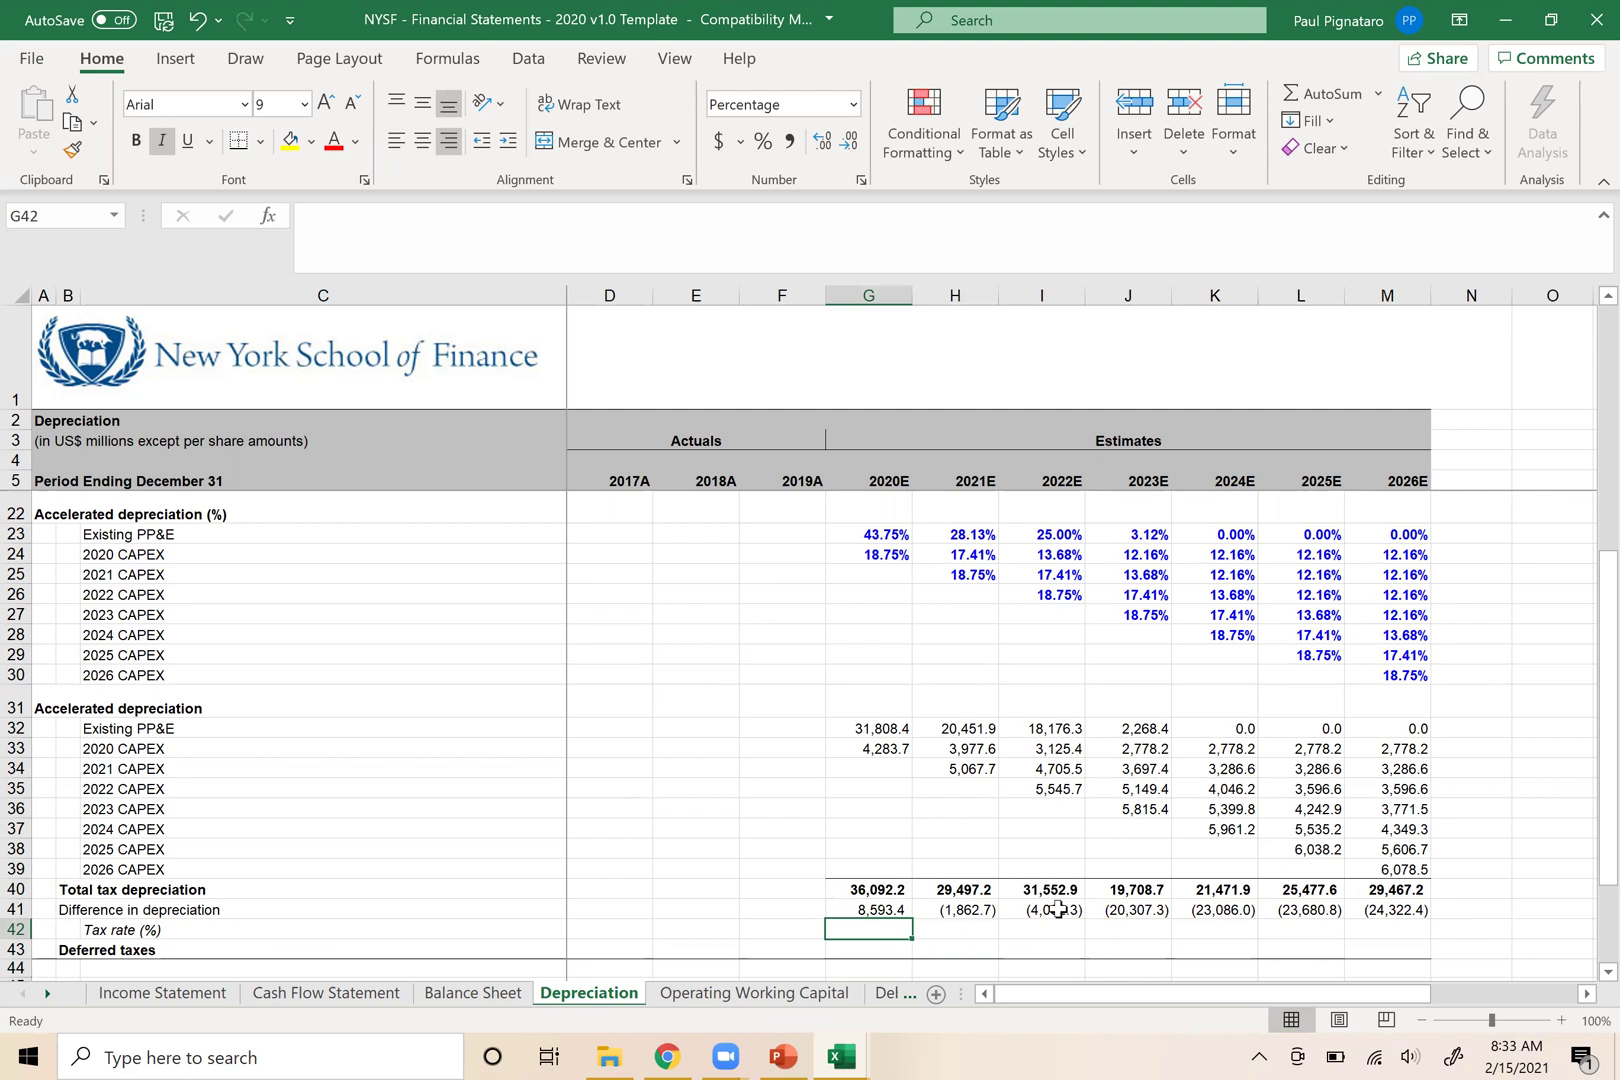
pyautogui.hotkey('alt', 'Tab')
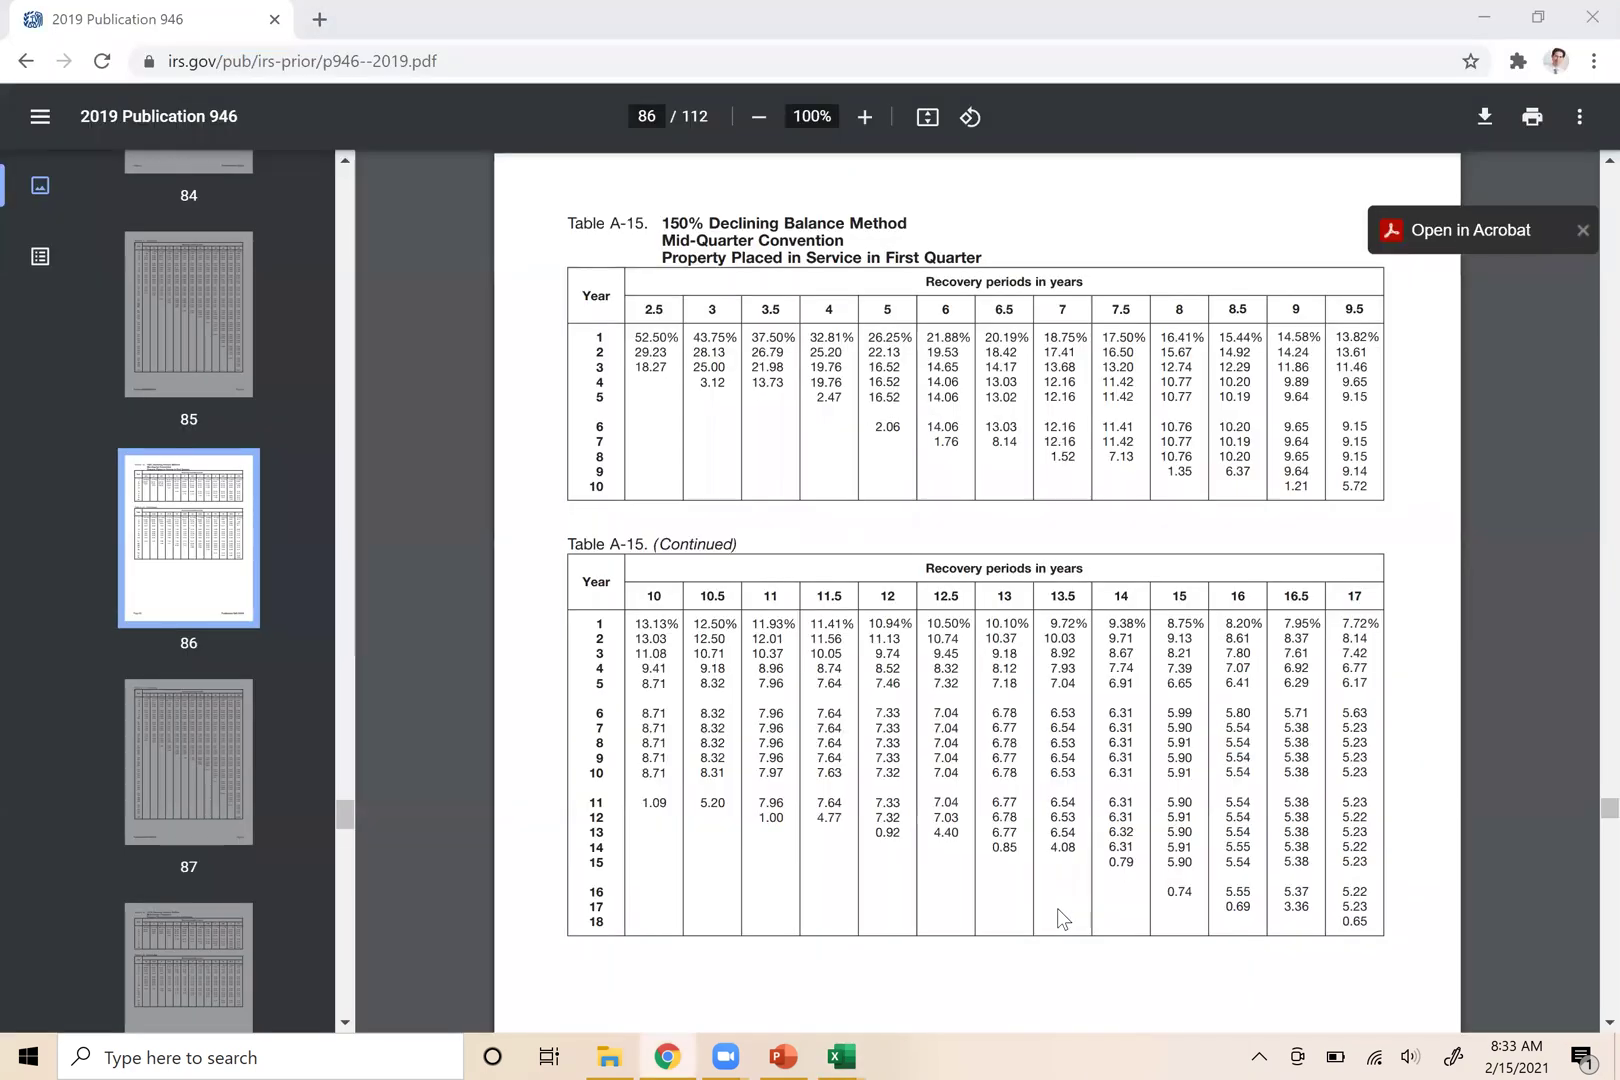
pyautogui.hotkey('alt', 'Tab')
pyautogui.hotkey('alt', 'Tab')
pyautogui.press('pagedown')
pyautogui.press('pagedown')
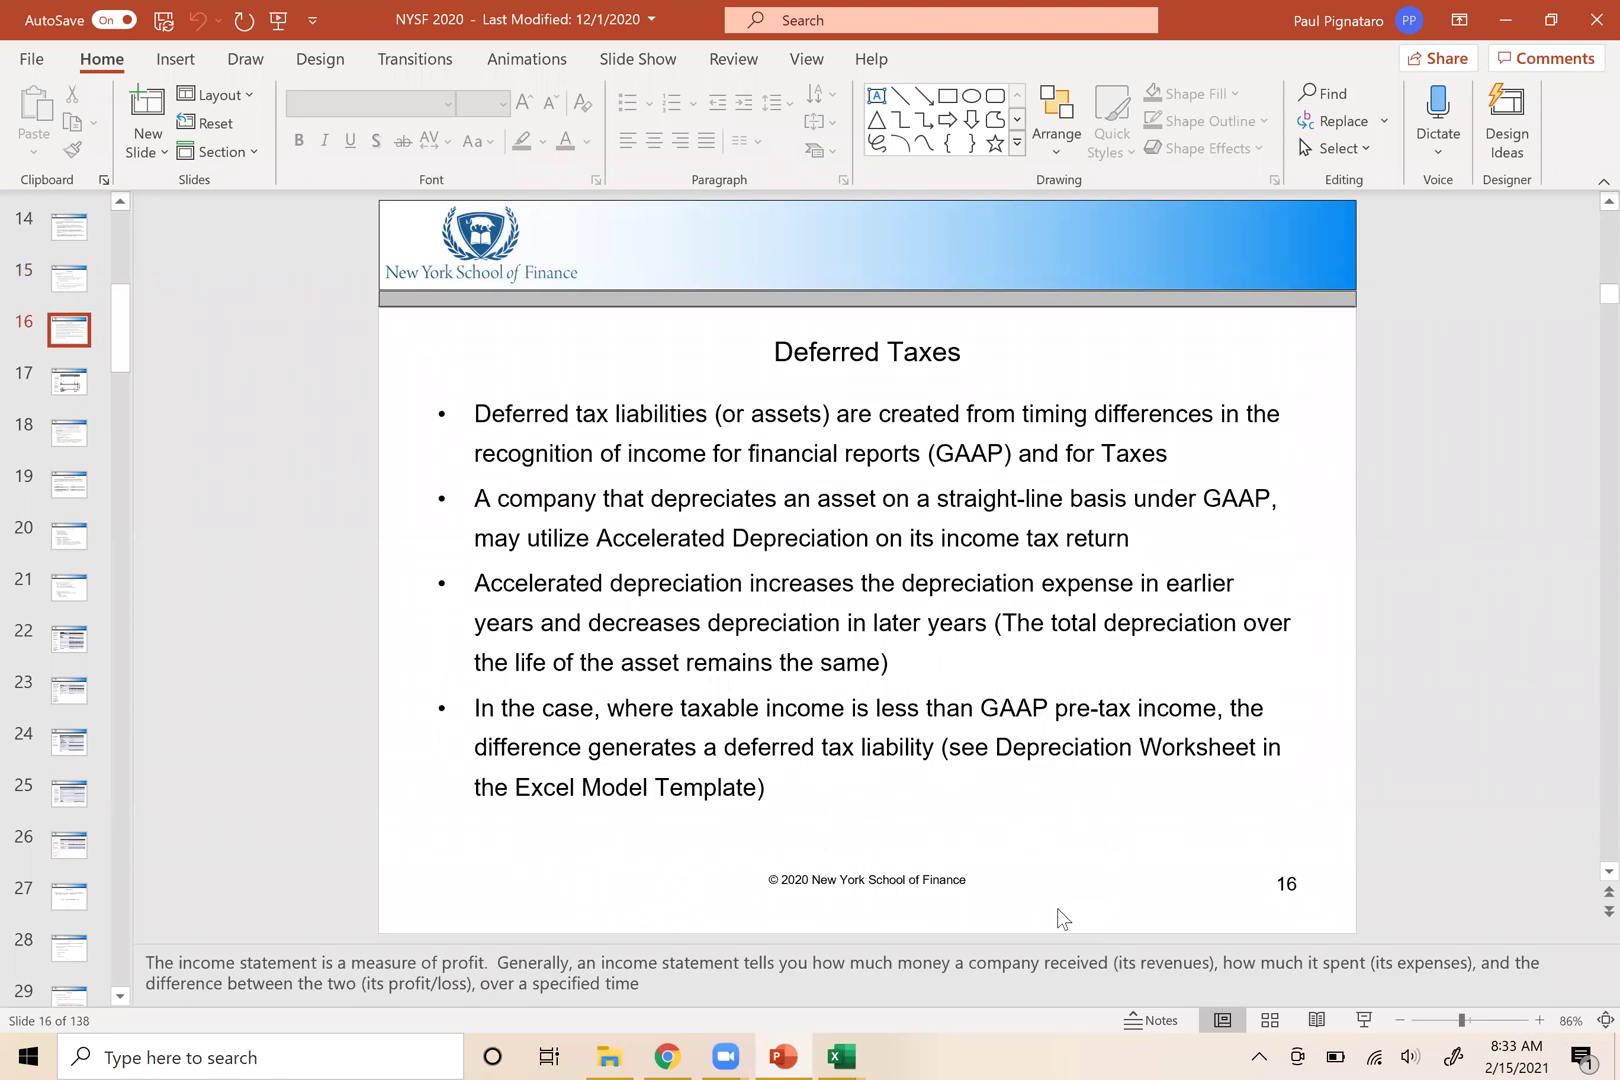
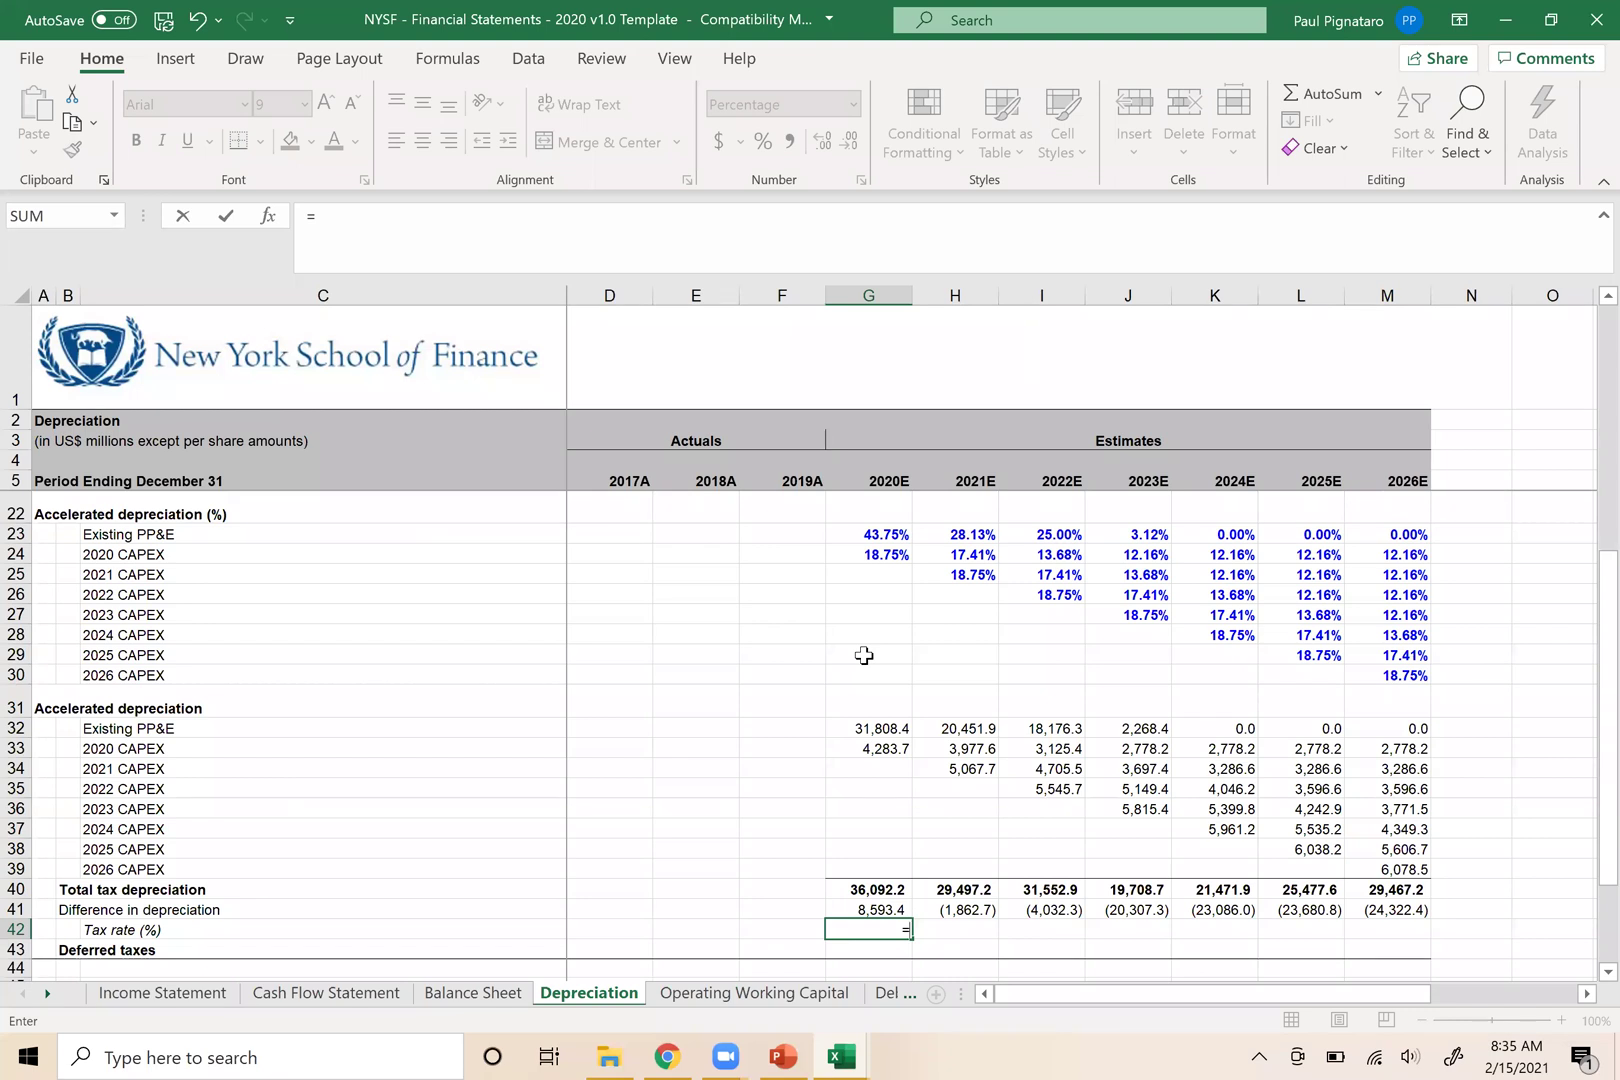
# Link the 2020E tax rate in G42 to the Income Statement tax rate with ='Income Statement'!G43
pyautogui.click(157, 987)
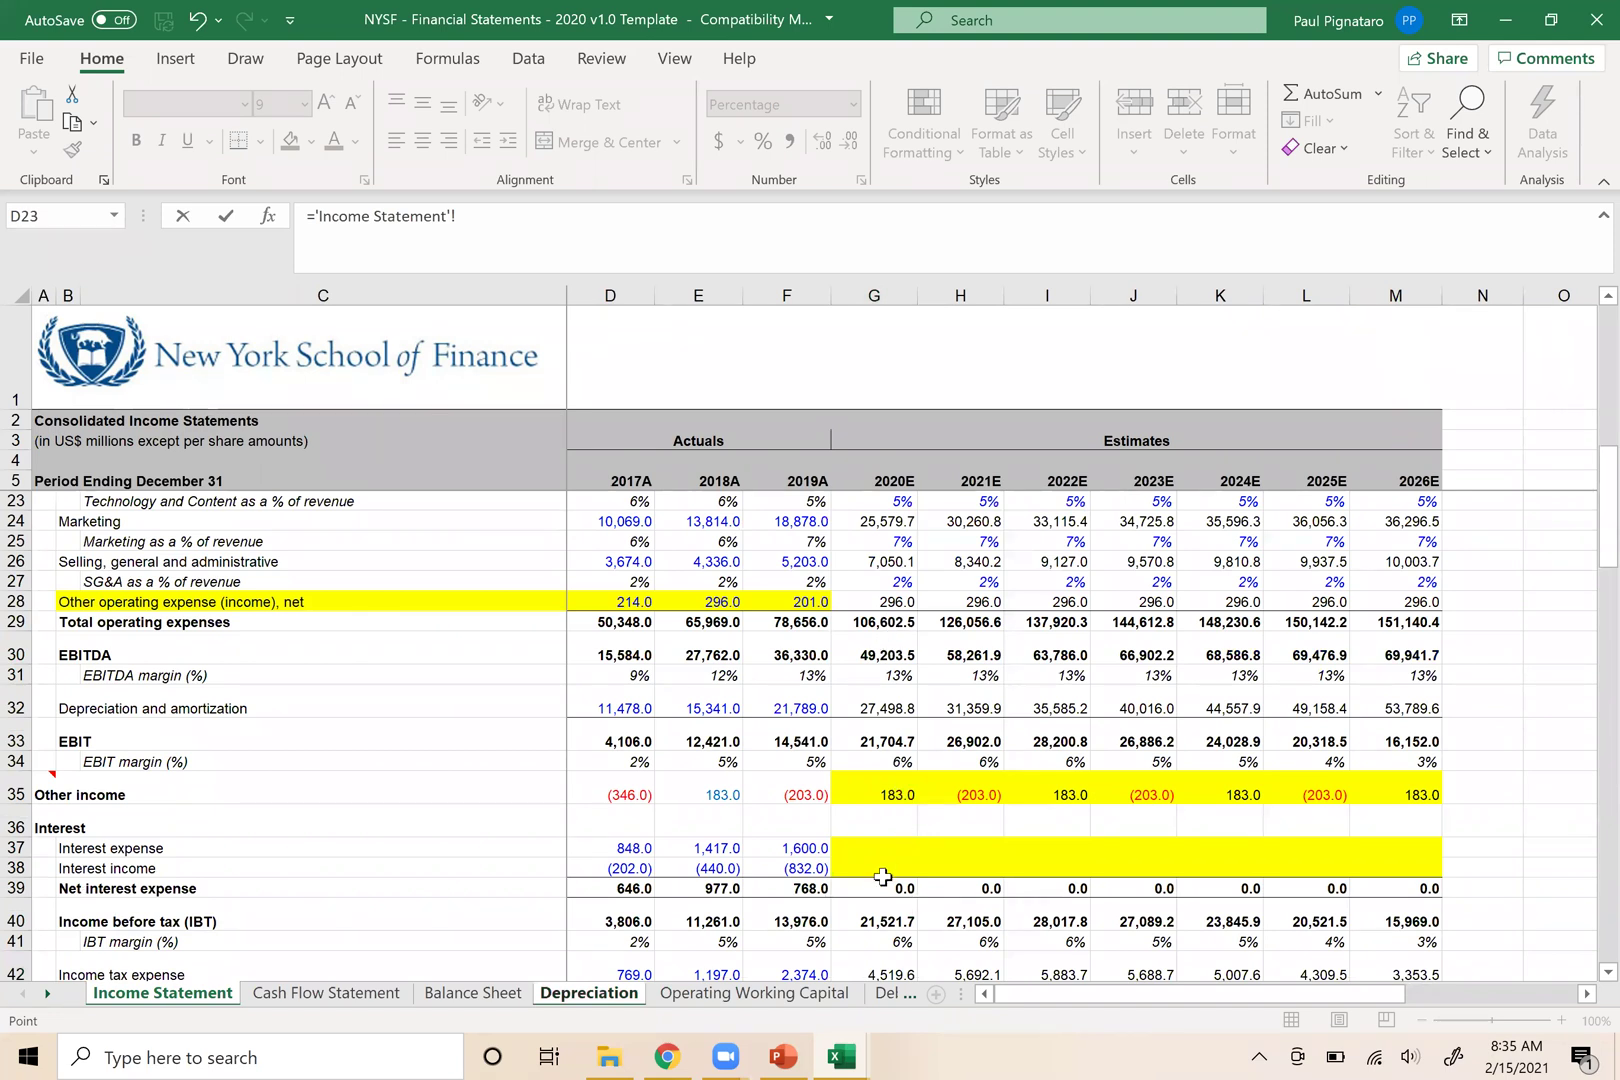
pyautogui.scroll(-2, 880, 875)
pyautogui.click(873, 872)
pyautogui.press('Return')
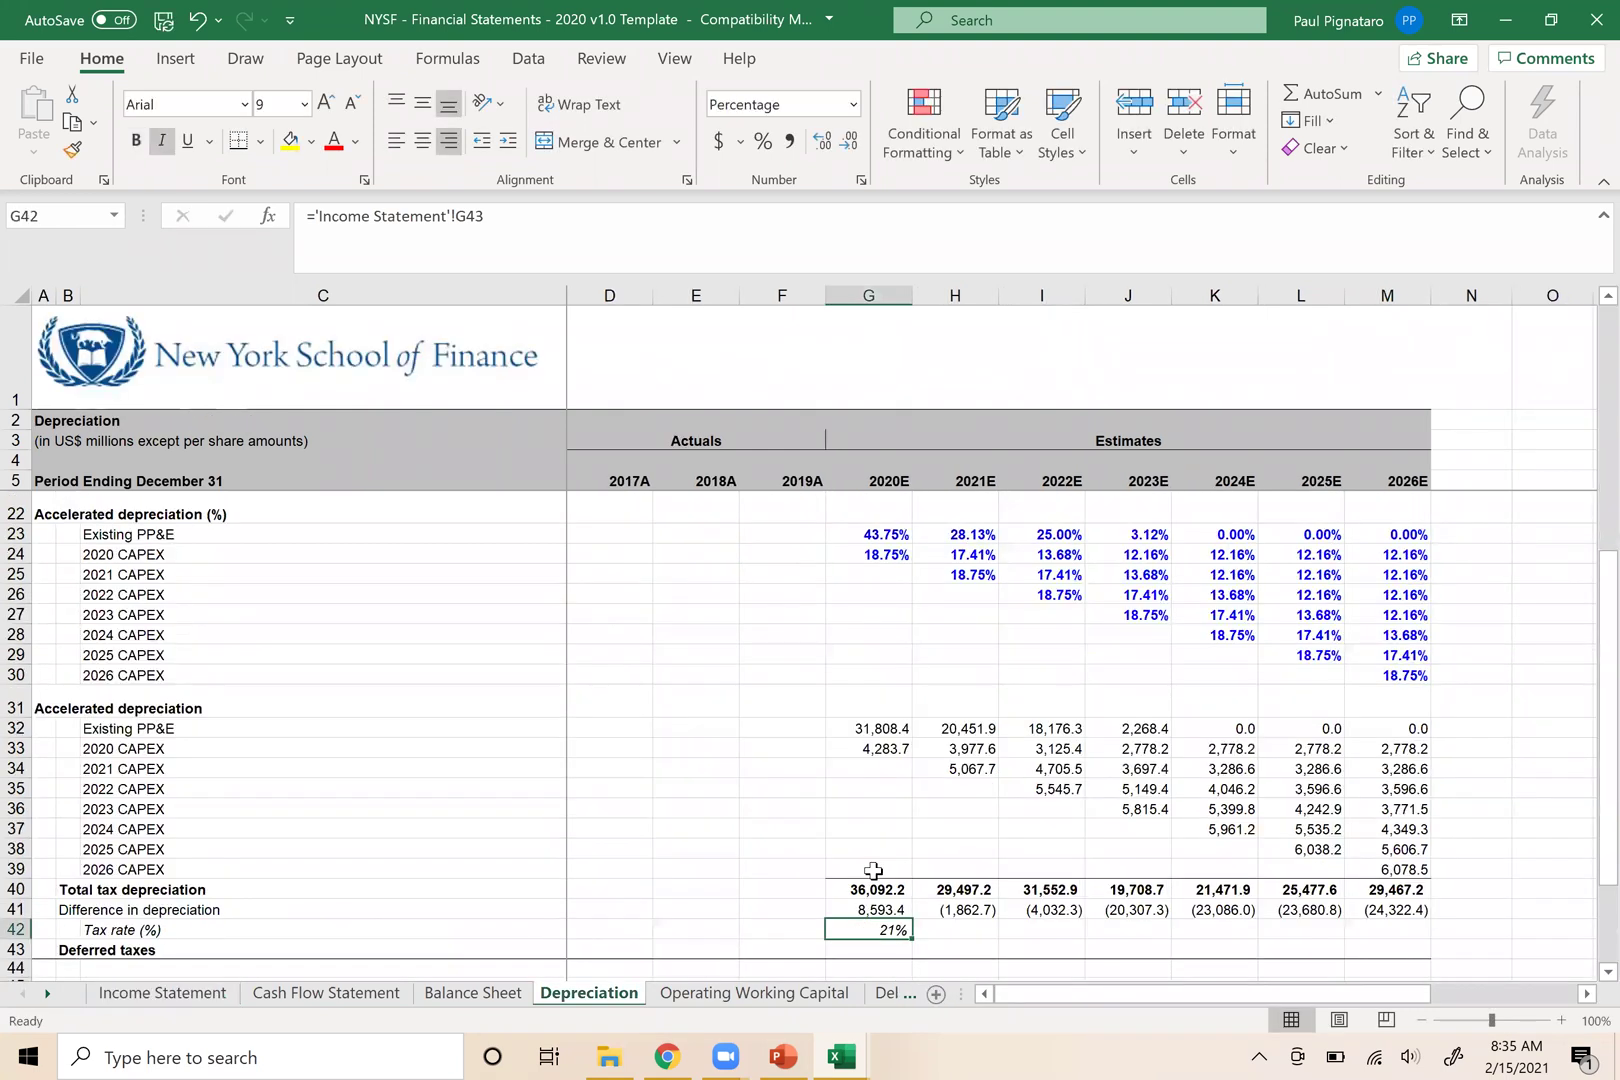
# Fill the tax rate link from G42 across through 2026E, then select the 2020E deferred taxes cell G43
pyautogui.hotkey('shift', 'Right')
pyautogui.hotkey('shift', 'Right')
pyautogui.hotkey('shift', 'Right')
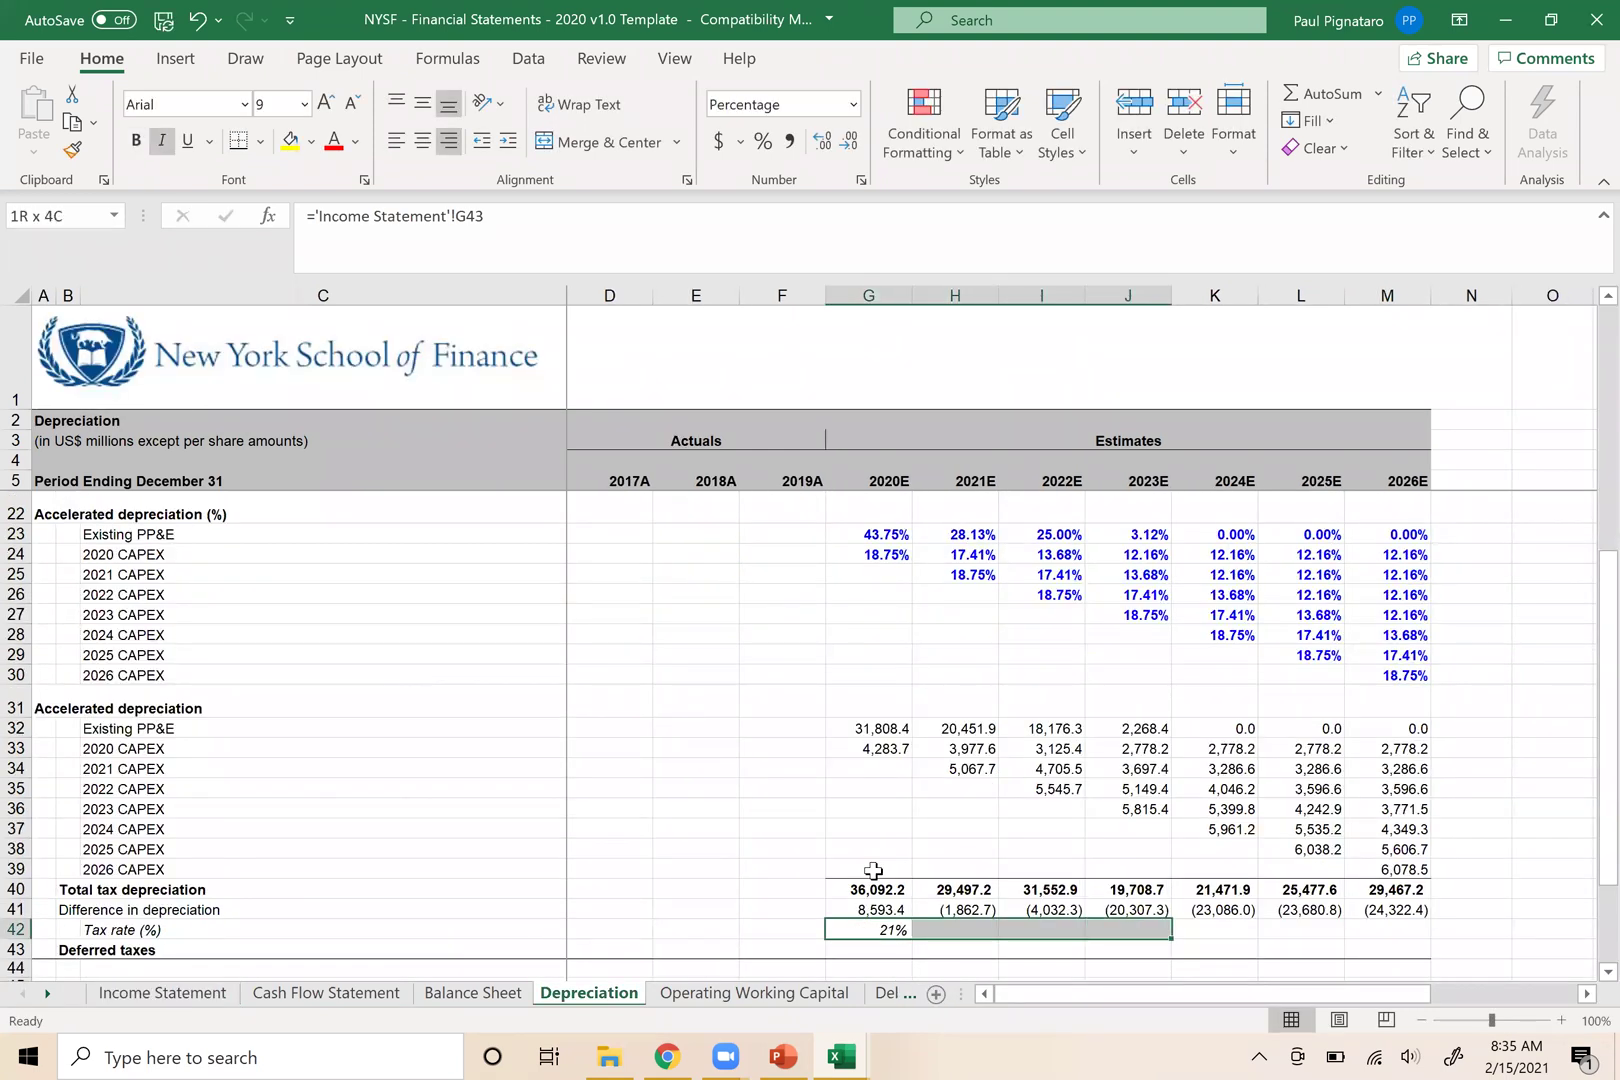
pyautogui.hotkey('shift', 'Right')
pyautogui.hotkey('shift', 'Right')
pyautogui.hotkey('shift', 'Right')
pyautogui.hotkey('ctrl', 'r')
pyautogui.press('Down')
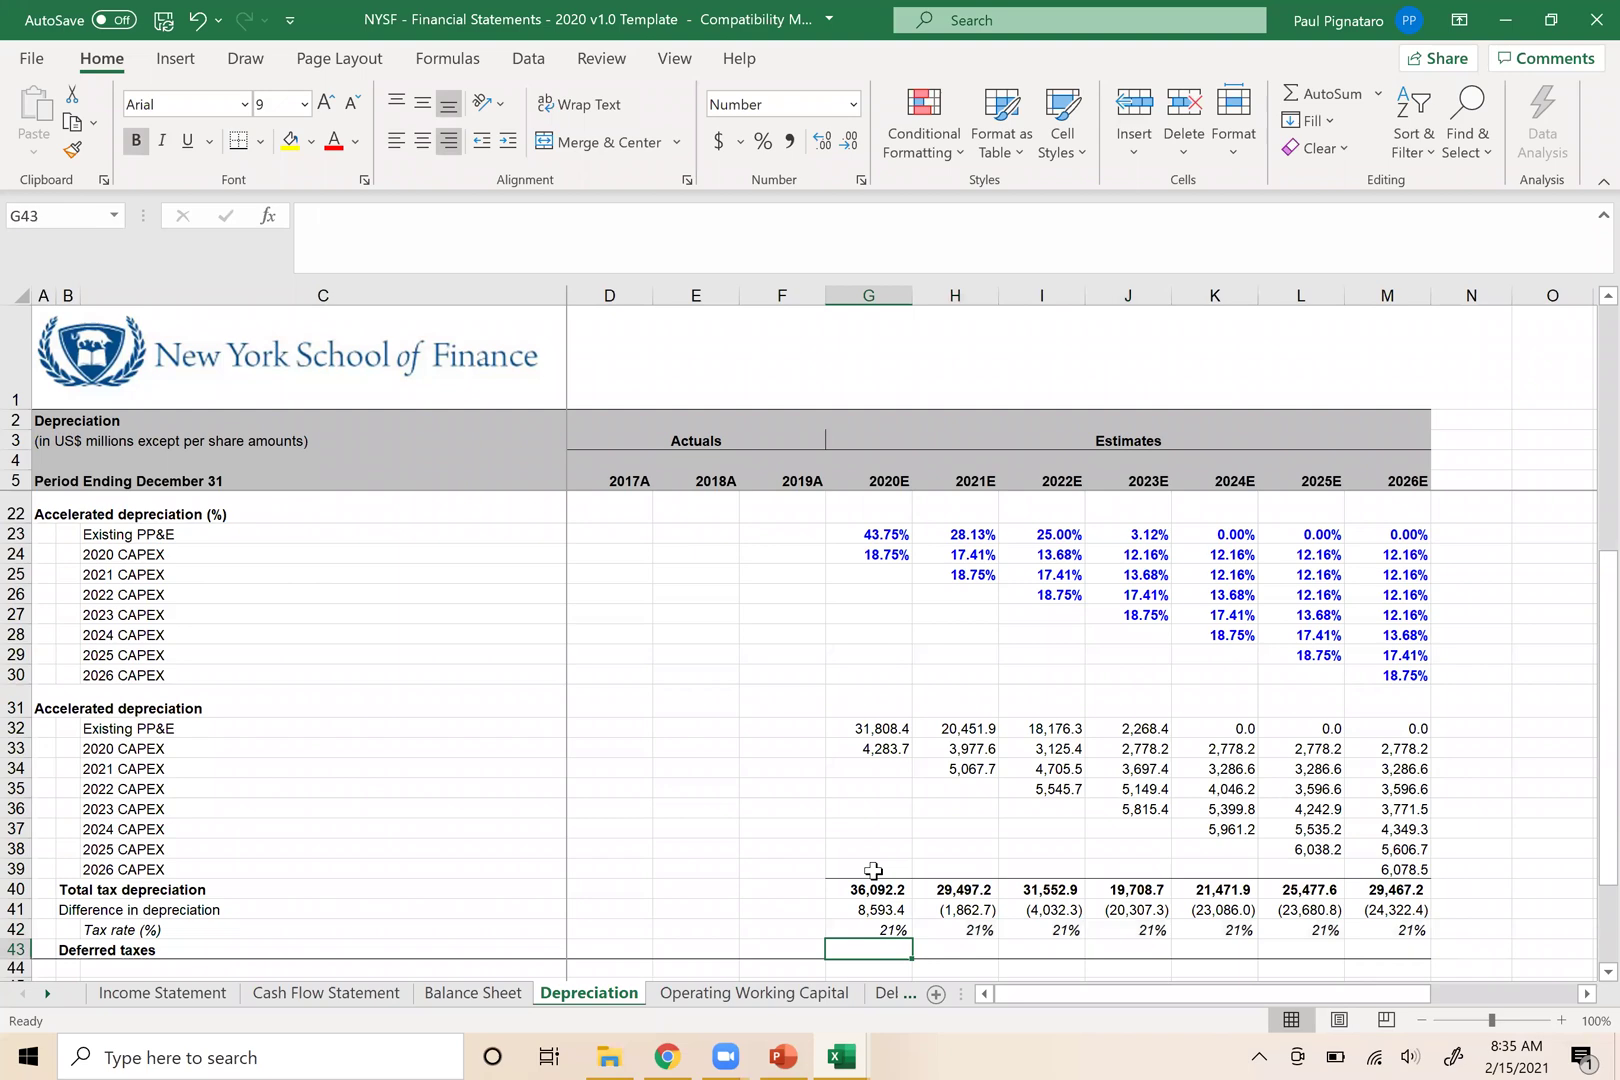
# Switch to PowerPoint and examine how the Depreciation & Deferred Taxes example derives deferred taxes from the depreciation difference
pyautogui.hotkey('alt', 'Tab')
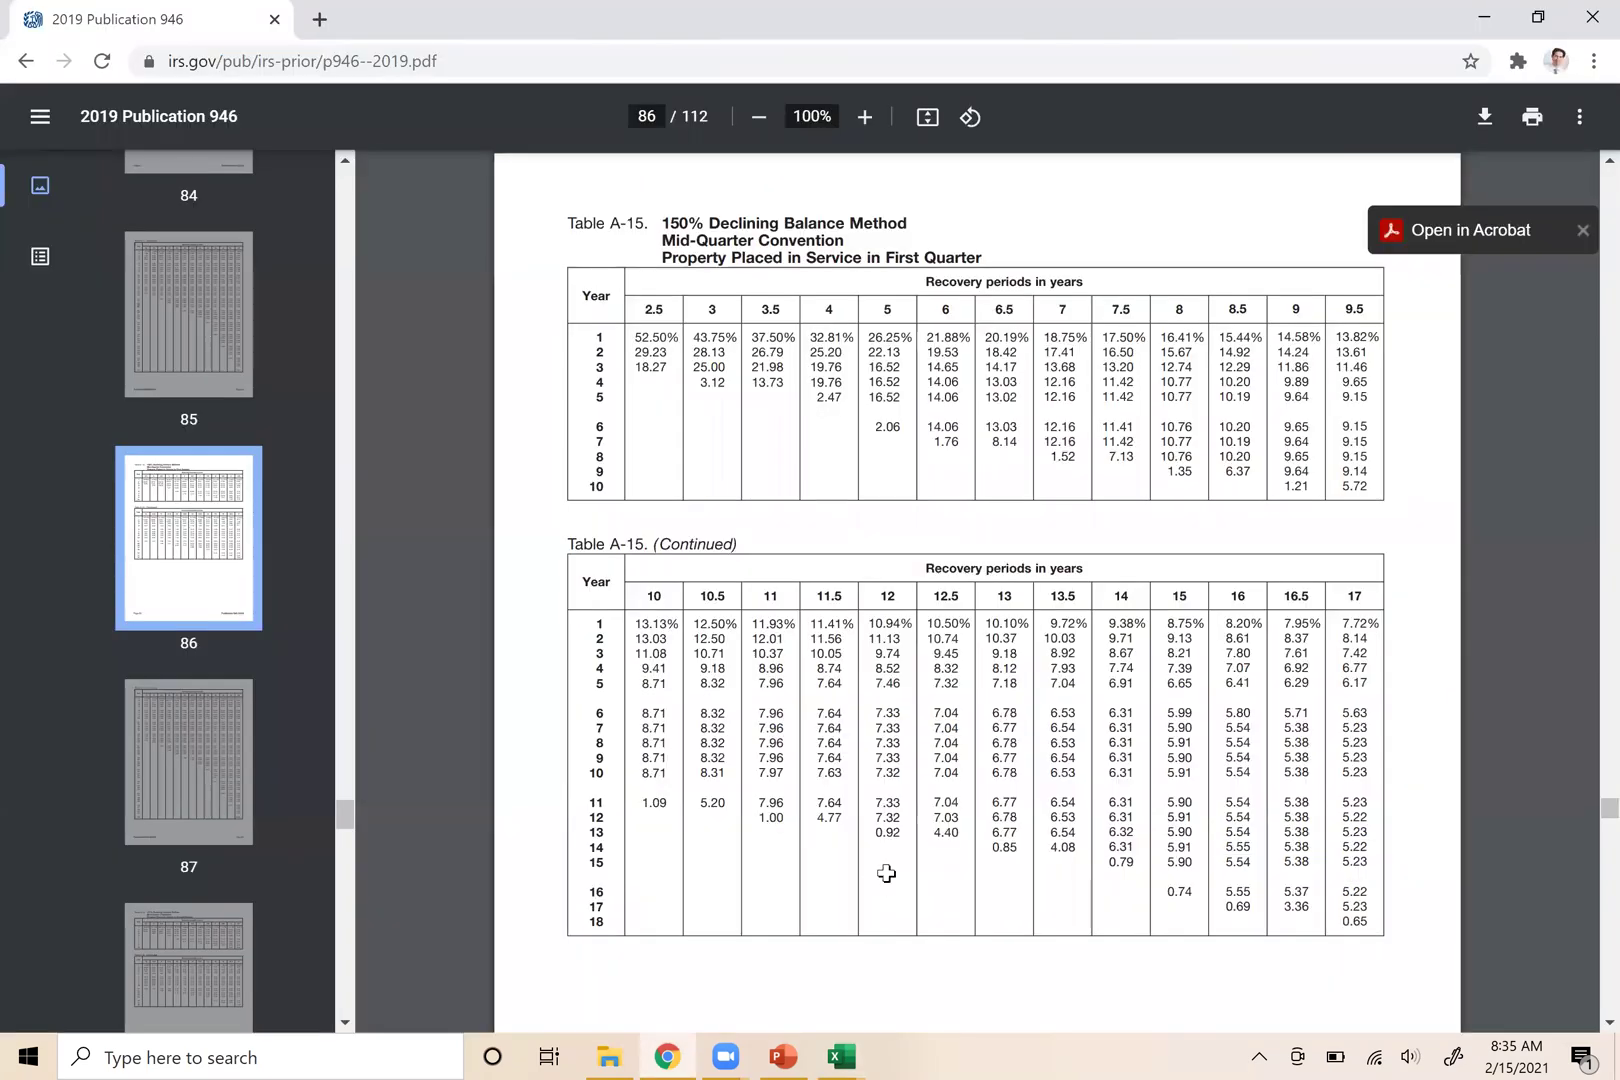
pyautogui.hotkey('alt', 'Tab')
pyautogui.hotkey('alt', 'Tab')
pyautogui.hotkey('alt', 'Tab')
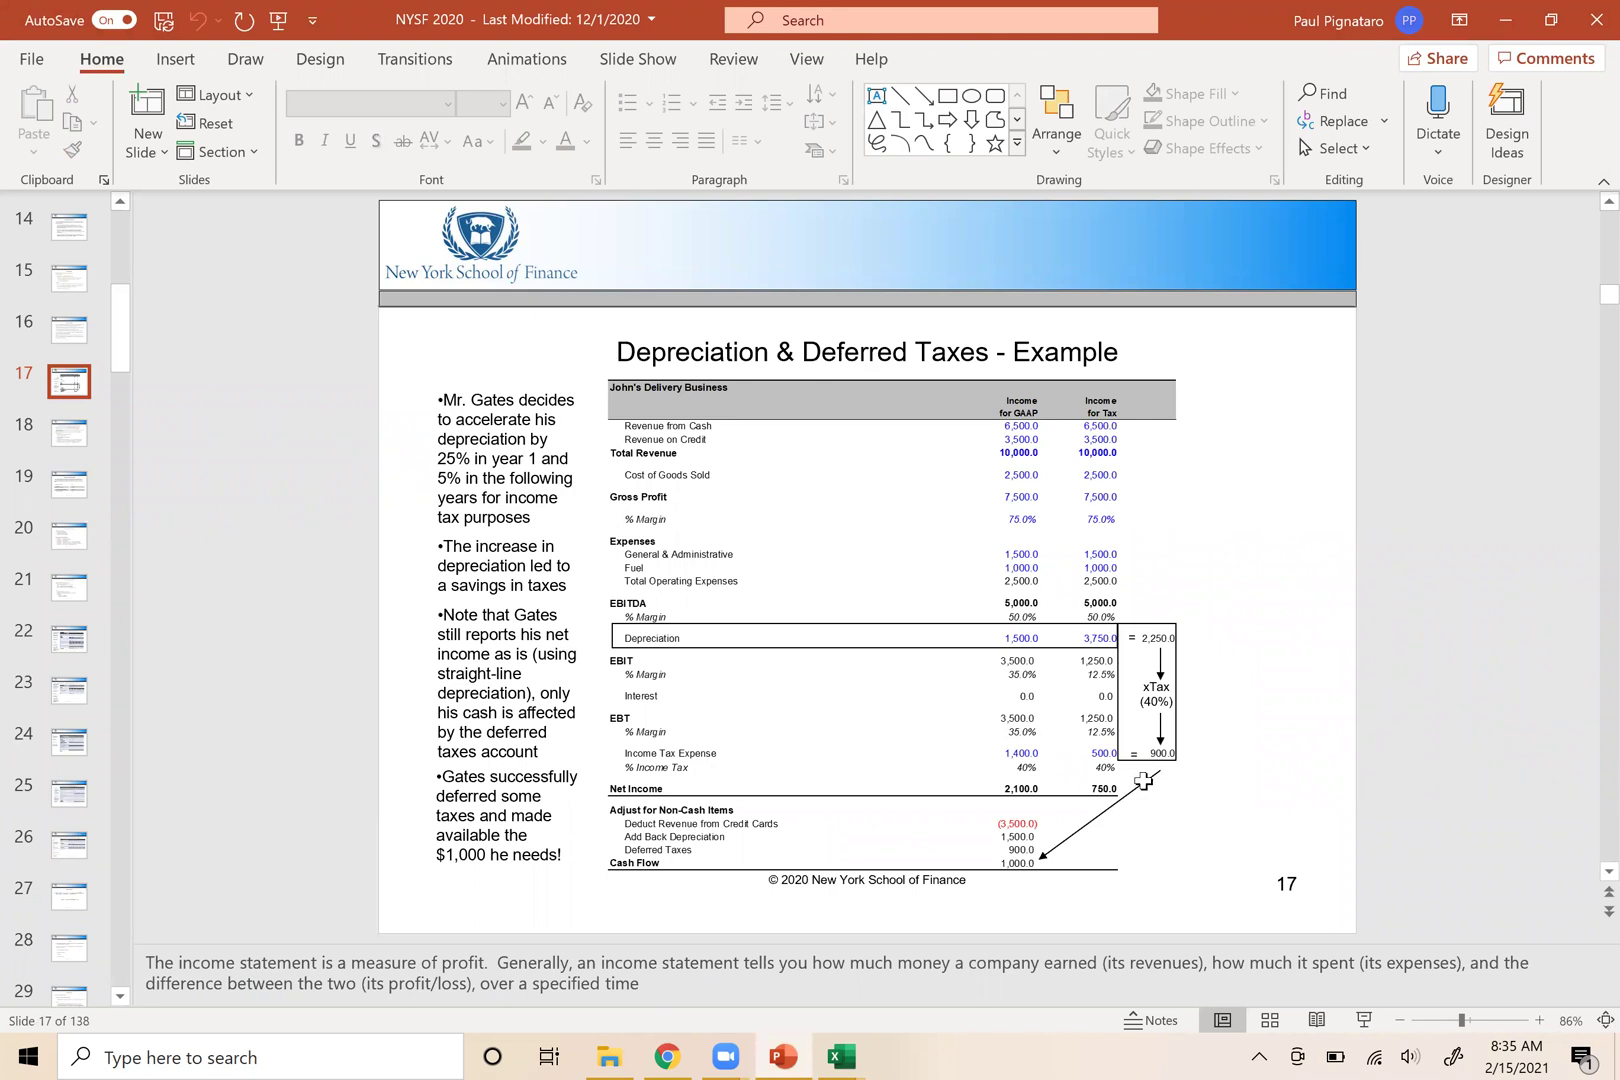
# Return to the Excel workbook and calculate 2020E deferred taxes in G43 with the formula =G41*G42
pyautogui.hotkey('alt', 'Tab')
pyautogui.write('=')
pyautogui.press('Up')
pyautogui.press('Up')
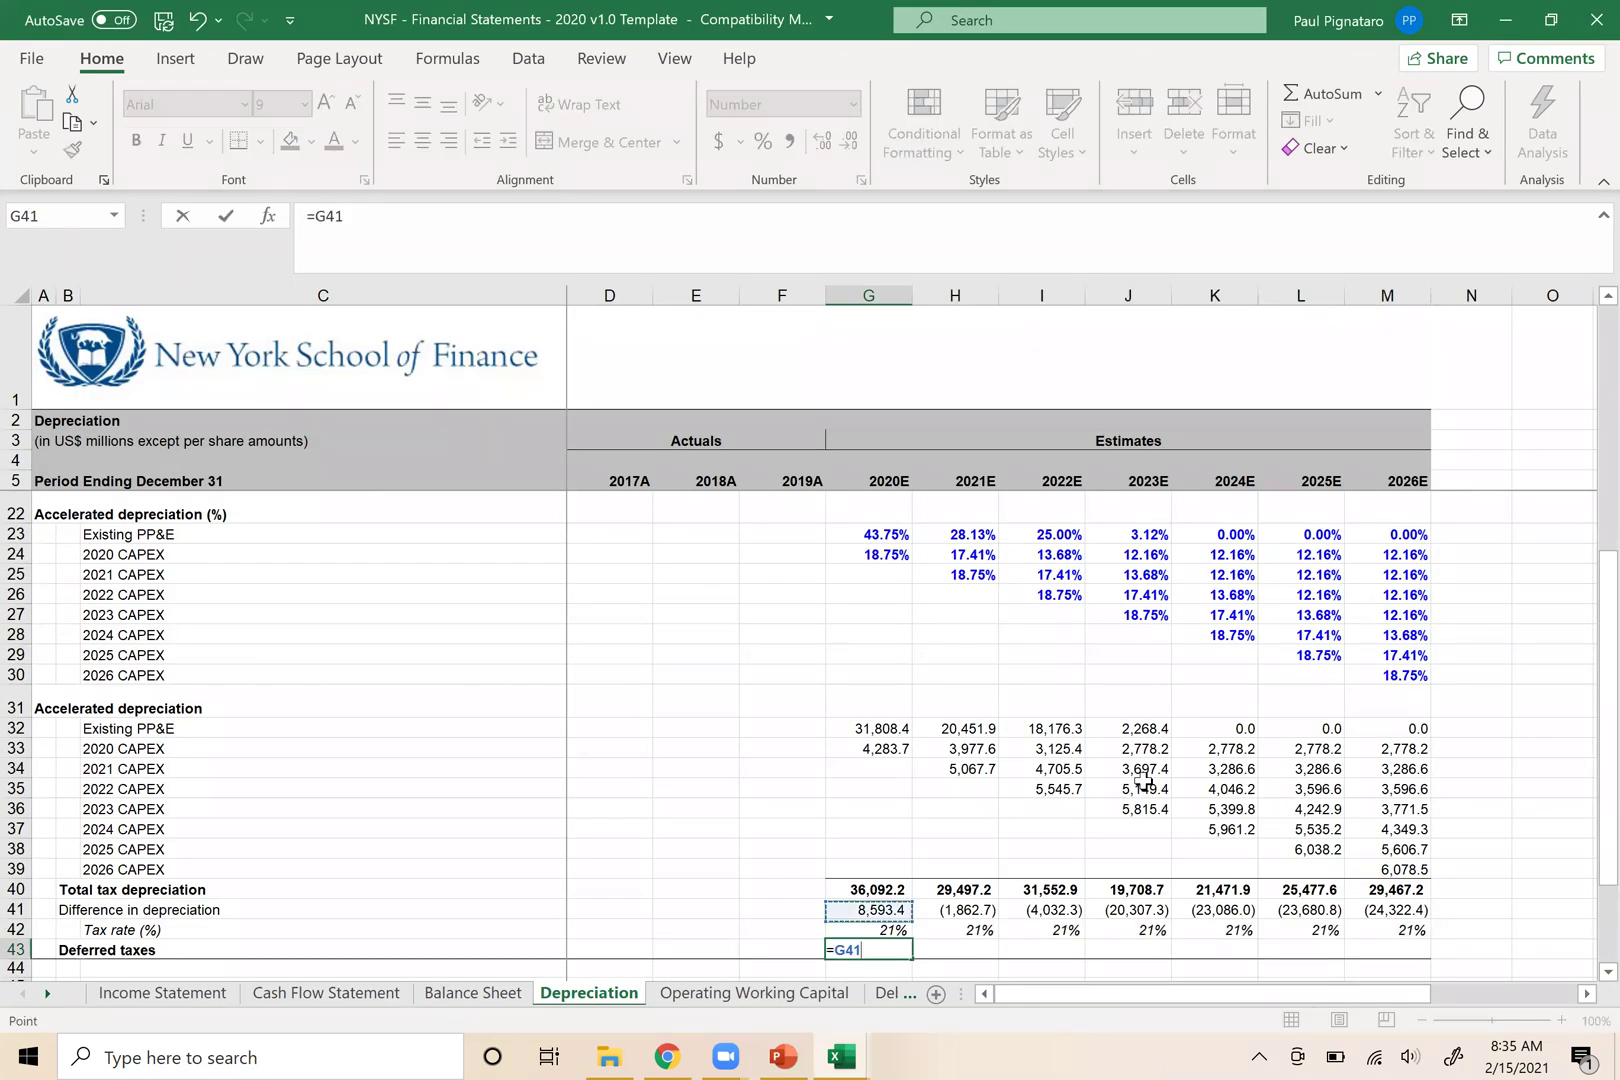
pyautogui.write('*')
pyautogui.press('Up')
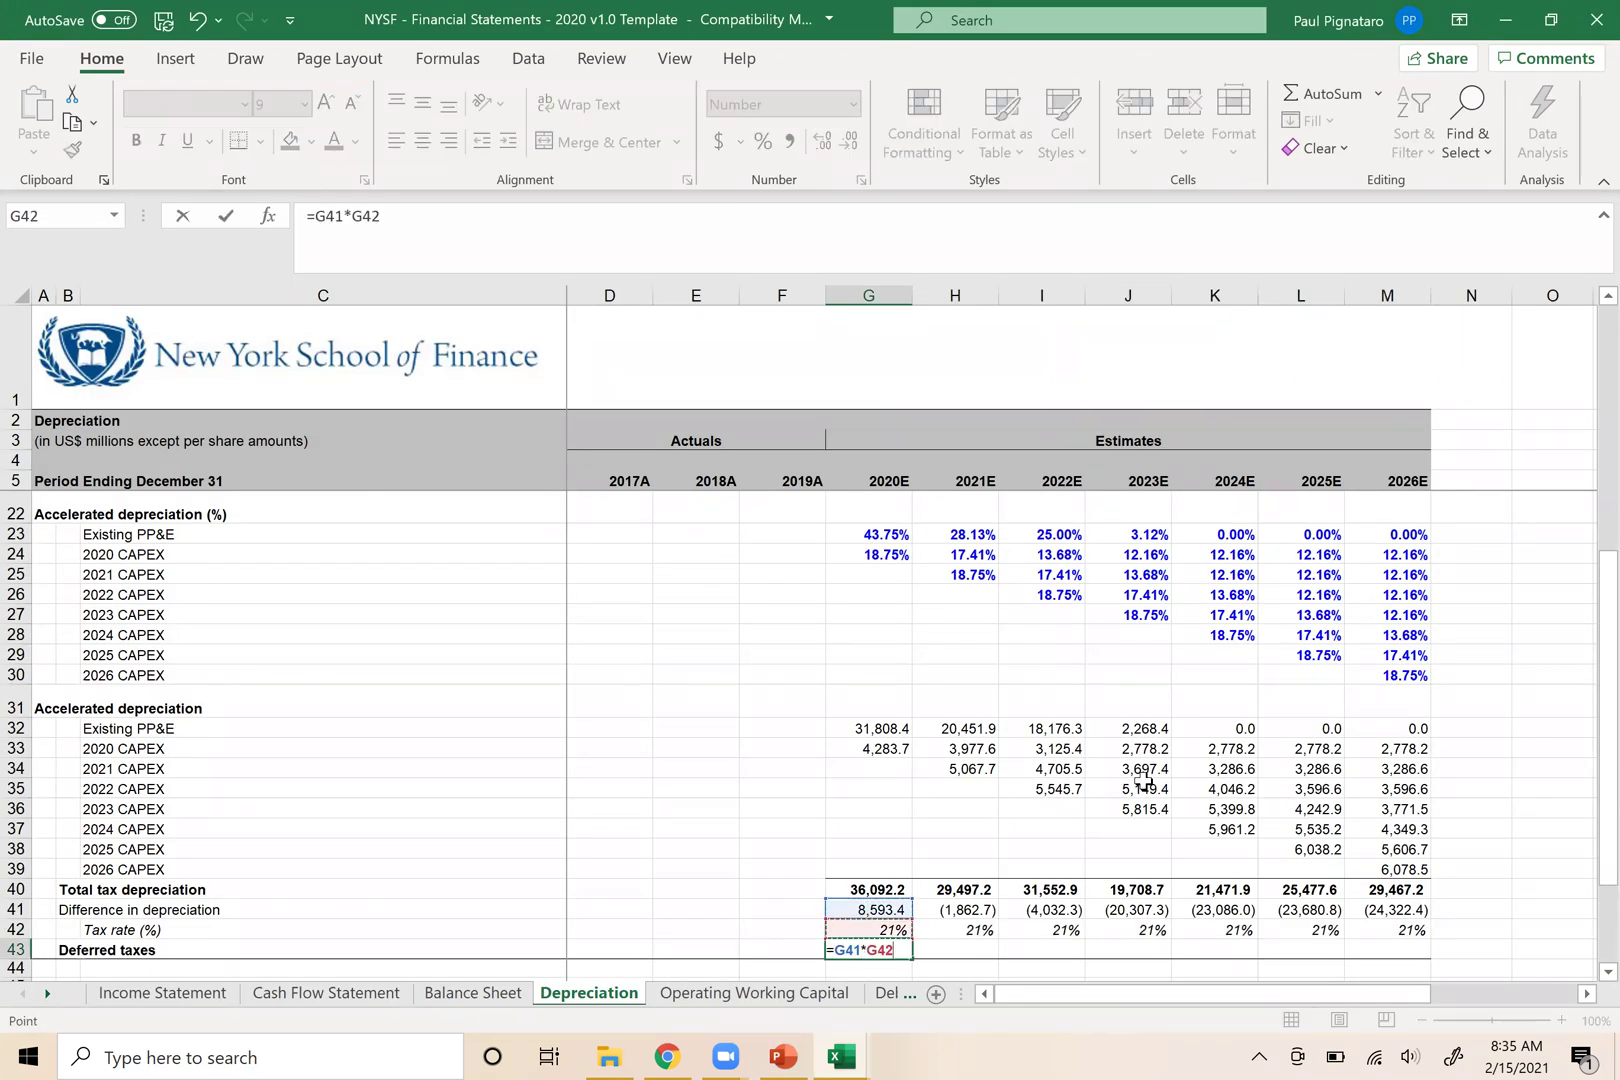
pyautogui.hotkey('ctrl', 'Return')
# Fill the deferred taxes formula from G43 across through 2026E and look over the completed depreciation schedule
pyautogui.hotkey('shift', 'Right')
pyautogui.hotkey('shift', 'Right')
pyautogui.hotkey('shift', 'Right')
pyautogui.hotkey('shift', 'Right')
pyautogui.hotkey('shift', 'Right')
pyautogui.hotkey('shift', 'Right')
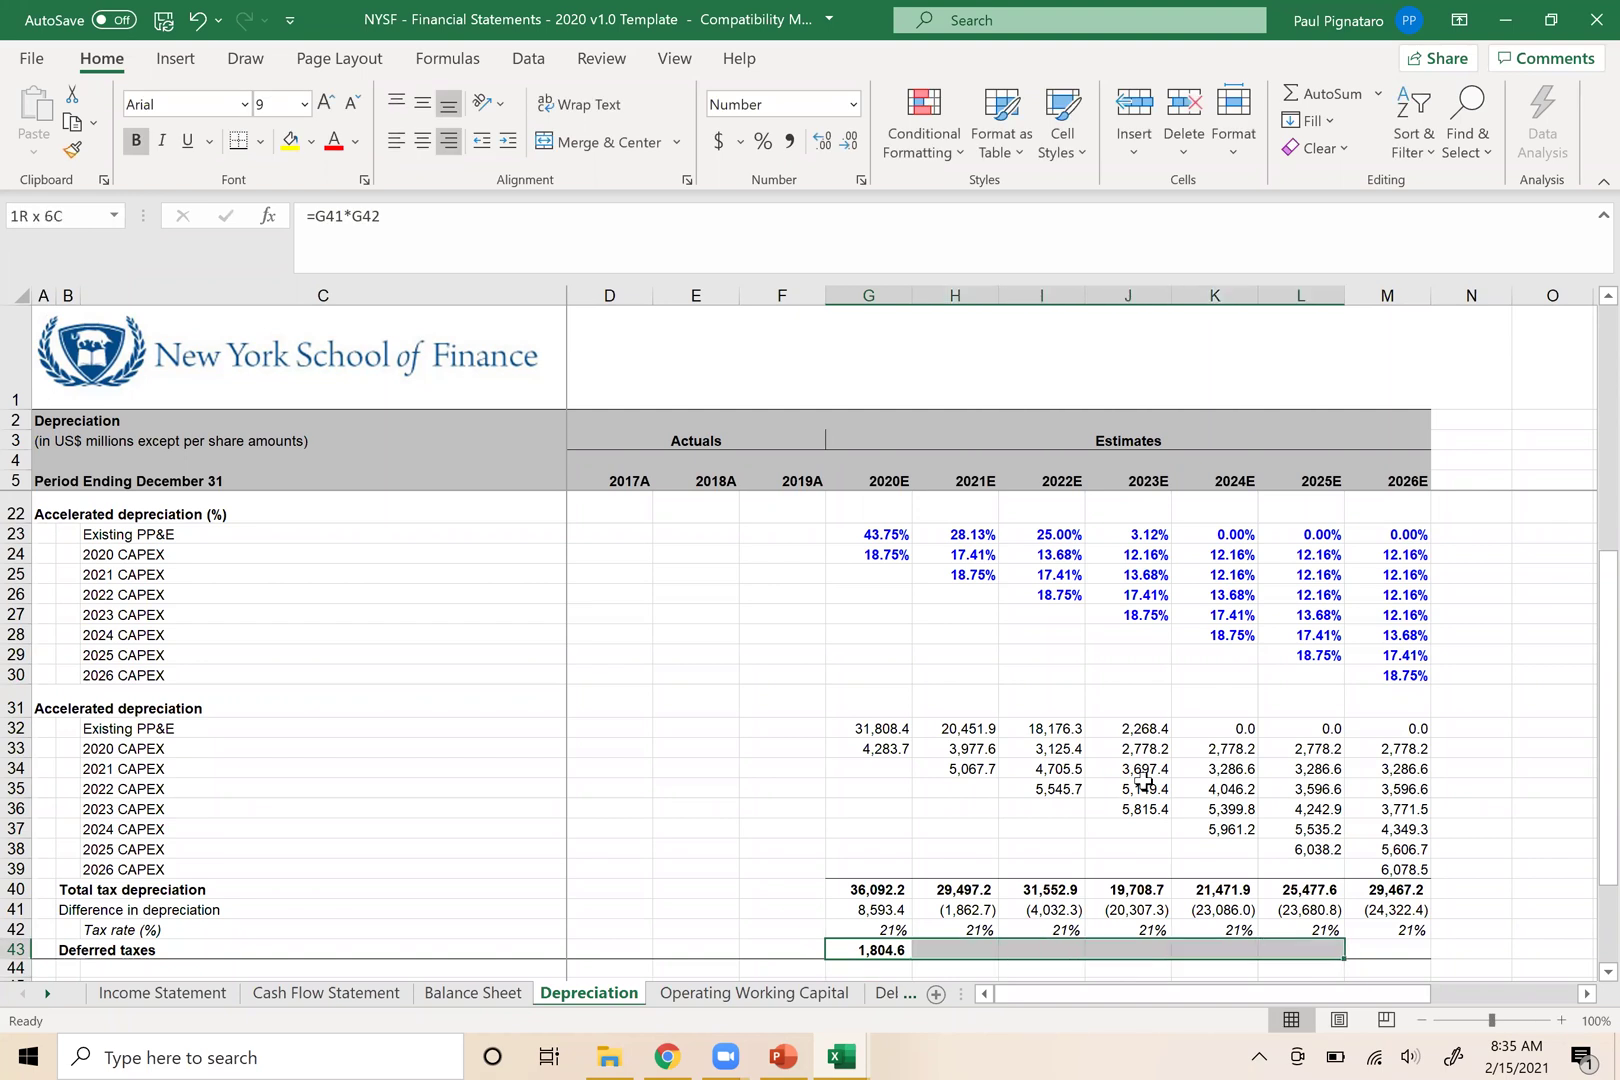
pyautogui.hotkey('ctrl', 'r')
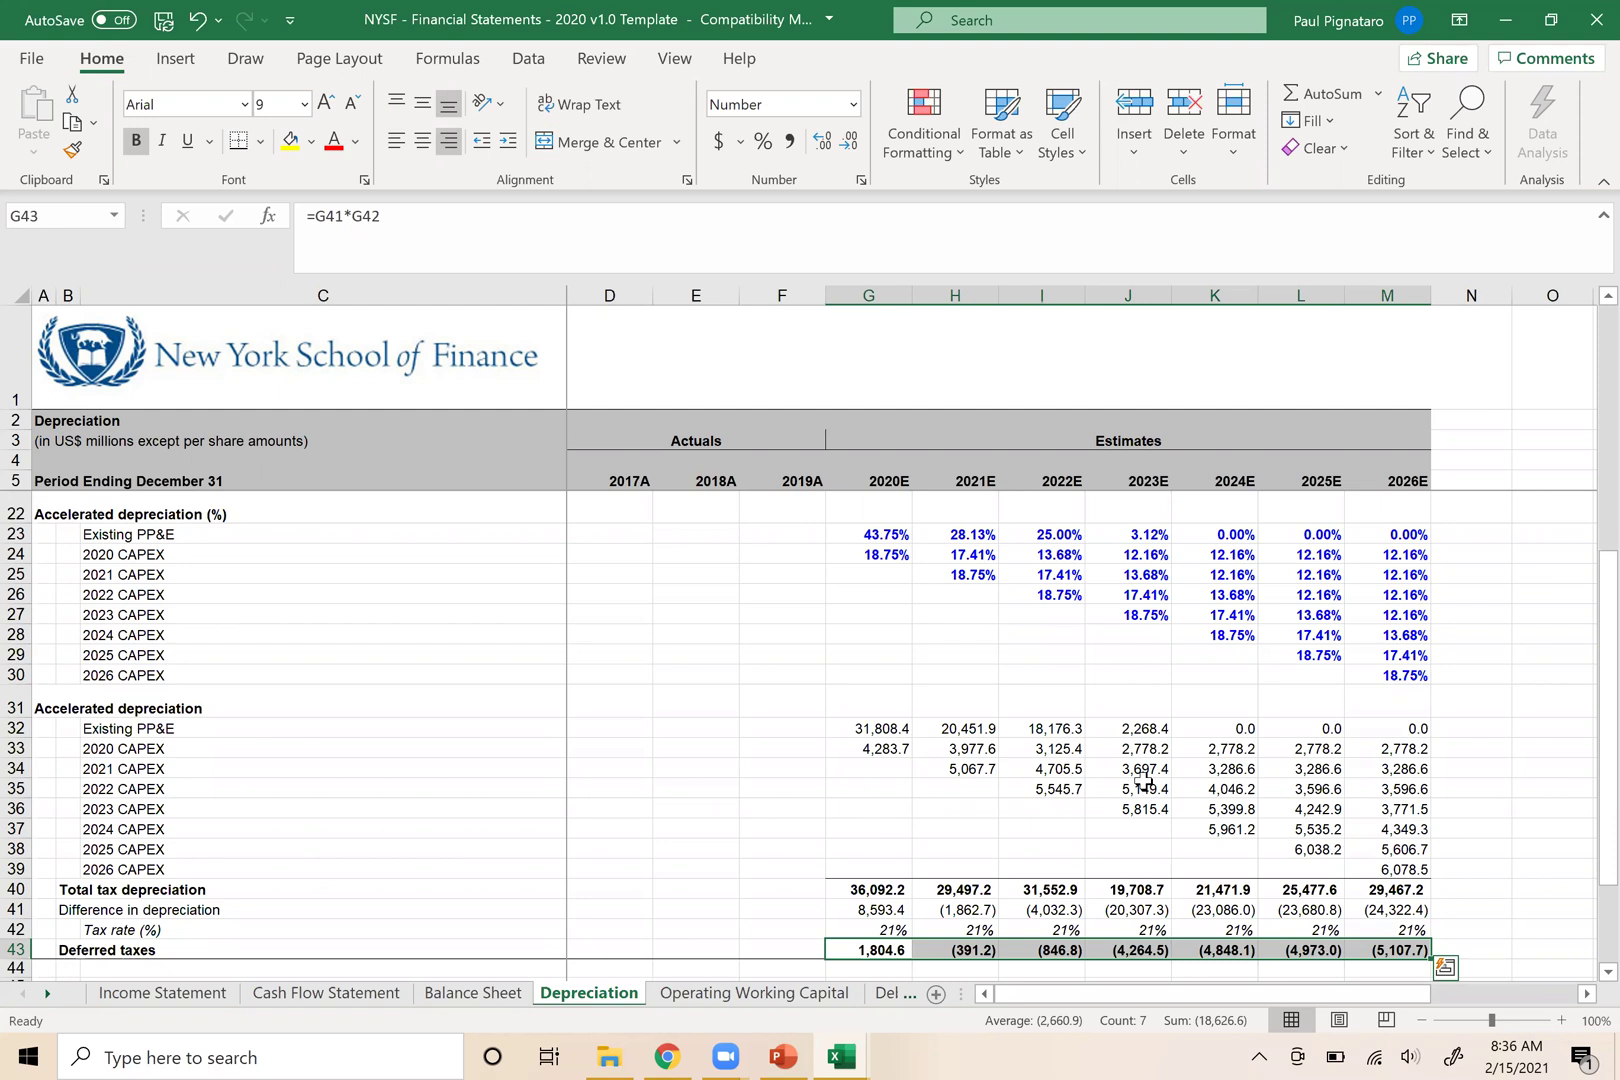
pyautogui.scroll(5, 1143, 781)
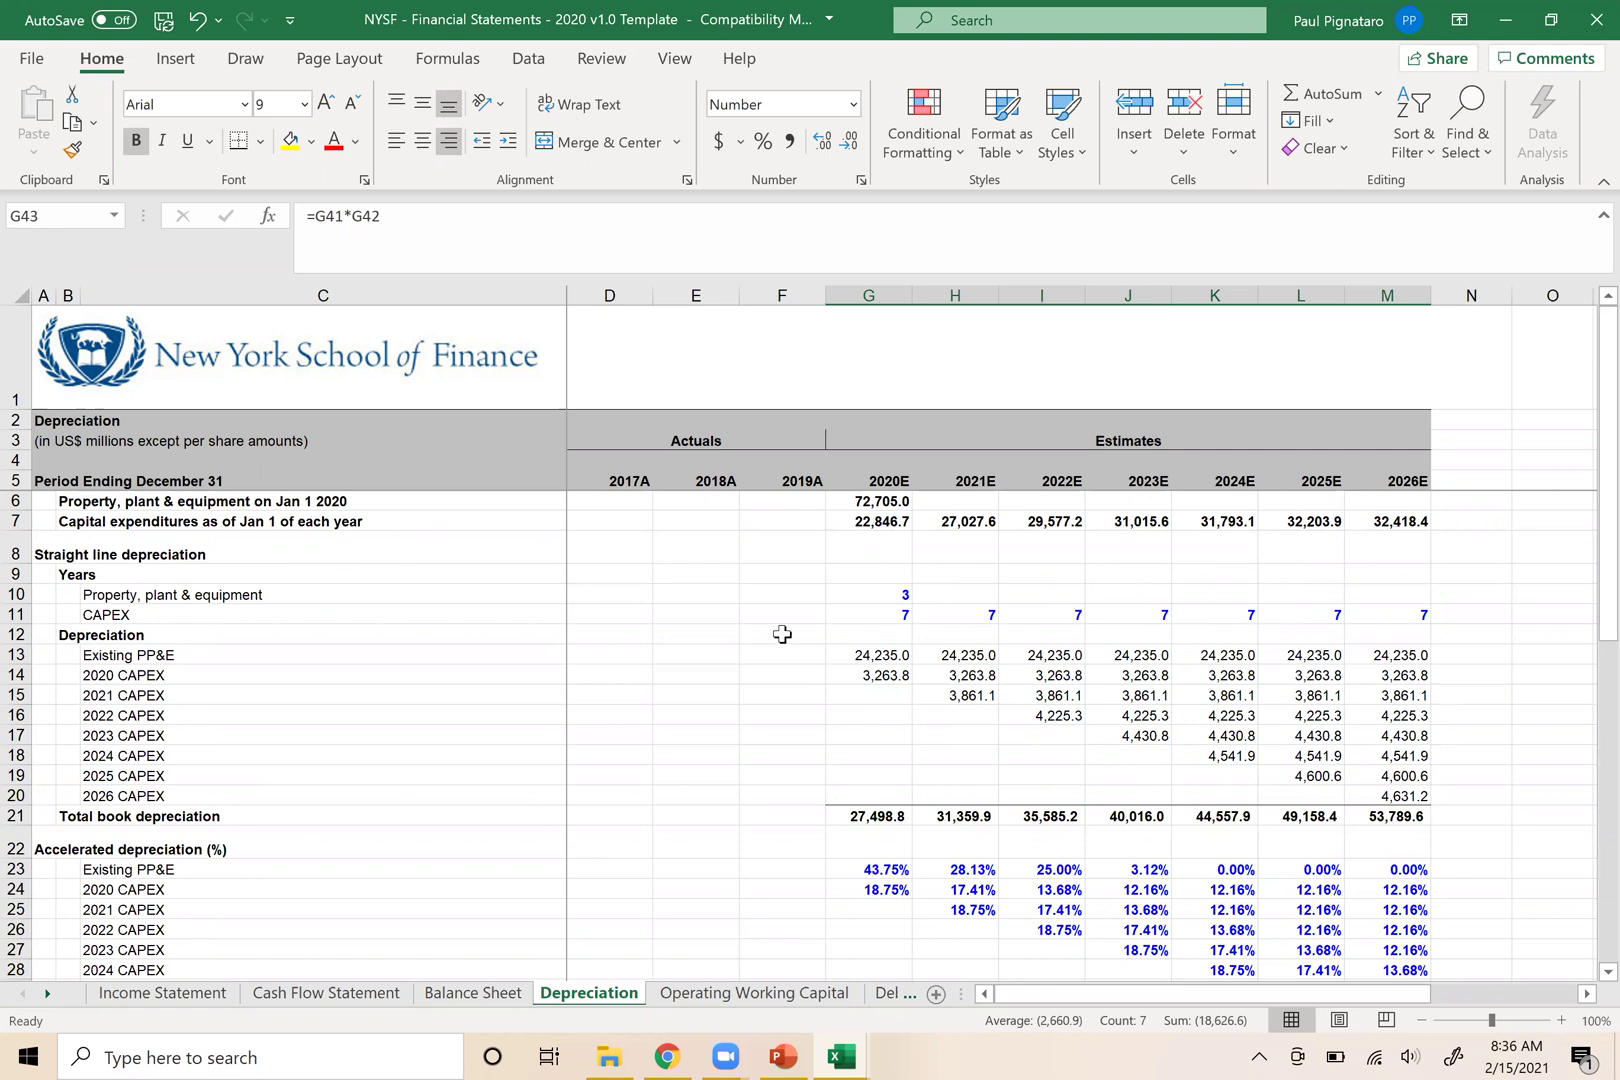
pyautogui.scroll(-5, 782, 634)
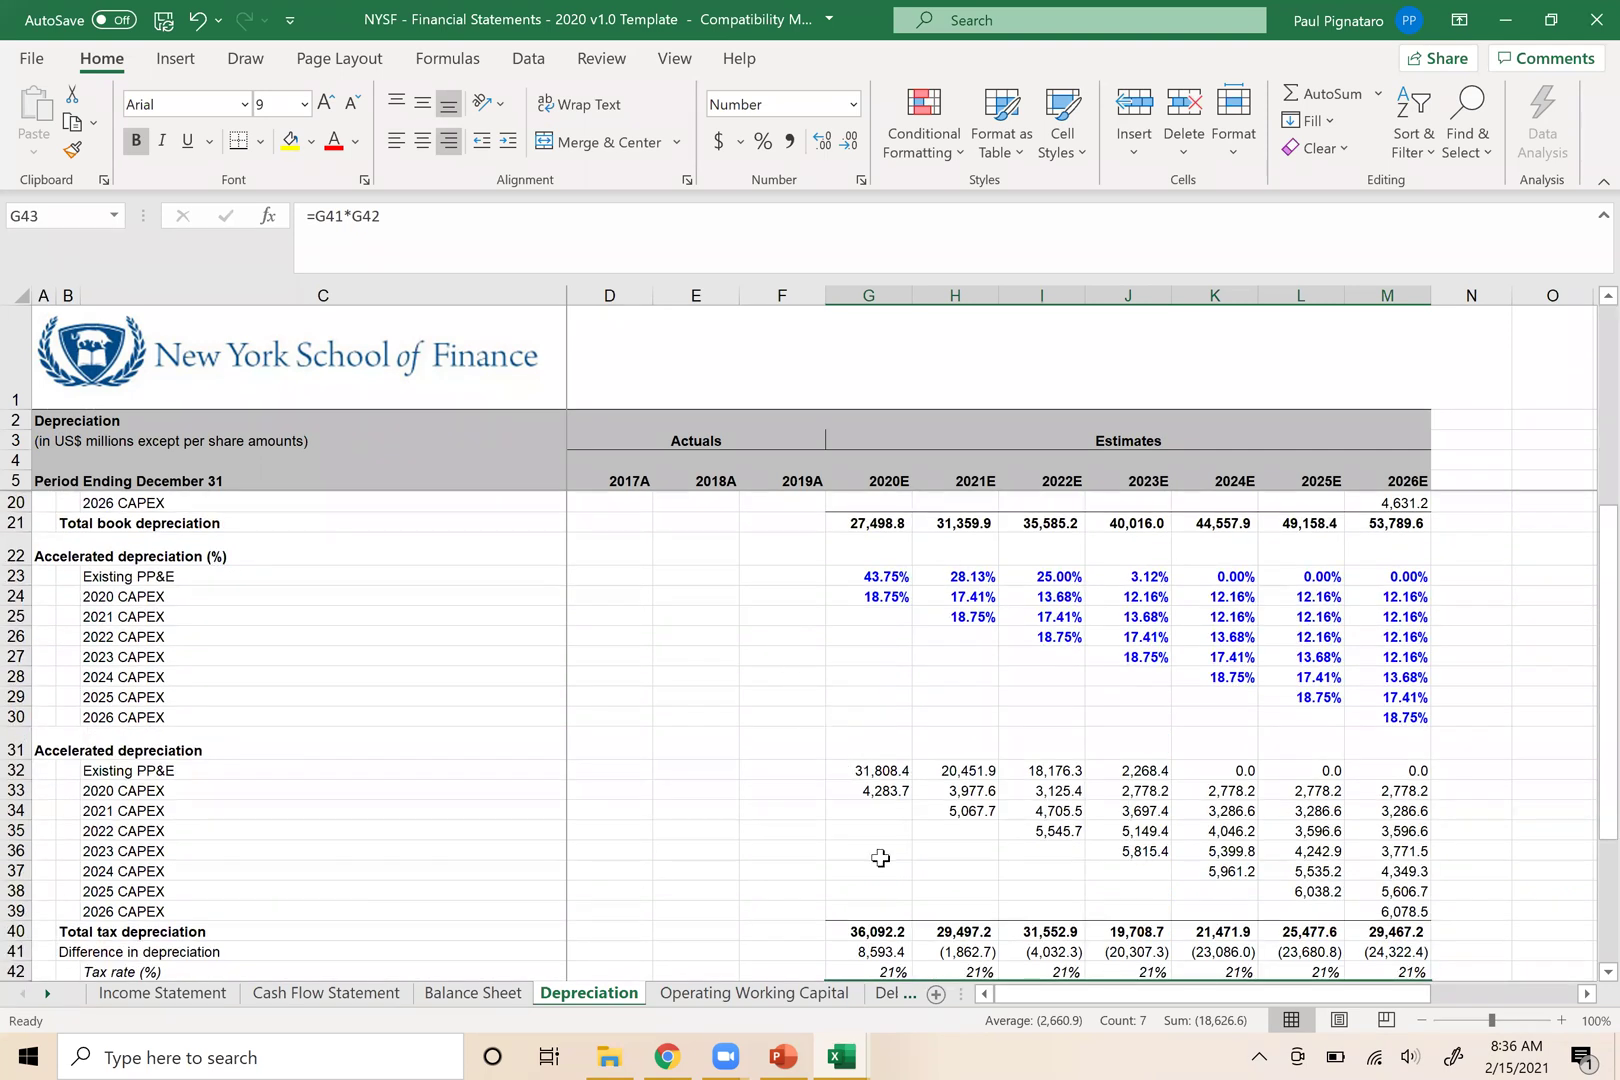
# Check 2020E deferred taxes on the Depreciation sheet, then examine the 2017A–2019A deferred income taxes and the 2020E cell on the Cash Flow Statement
pyautogui.scroll(-2, 880, 858)
pyautogui.click(880, 857)
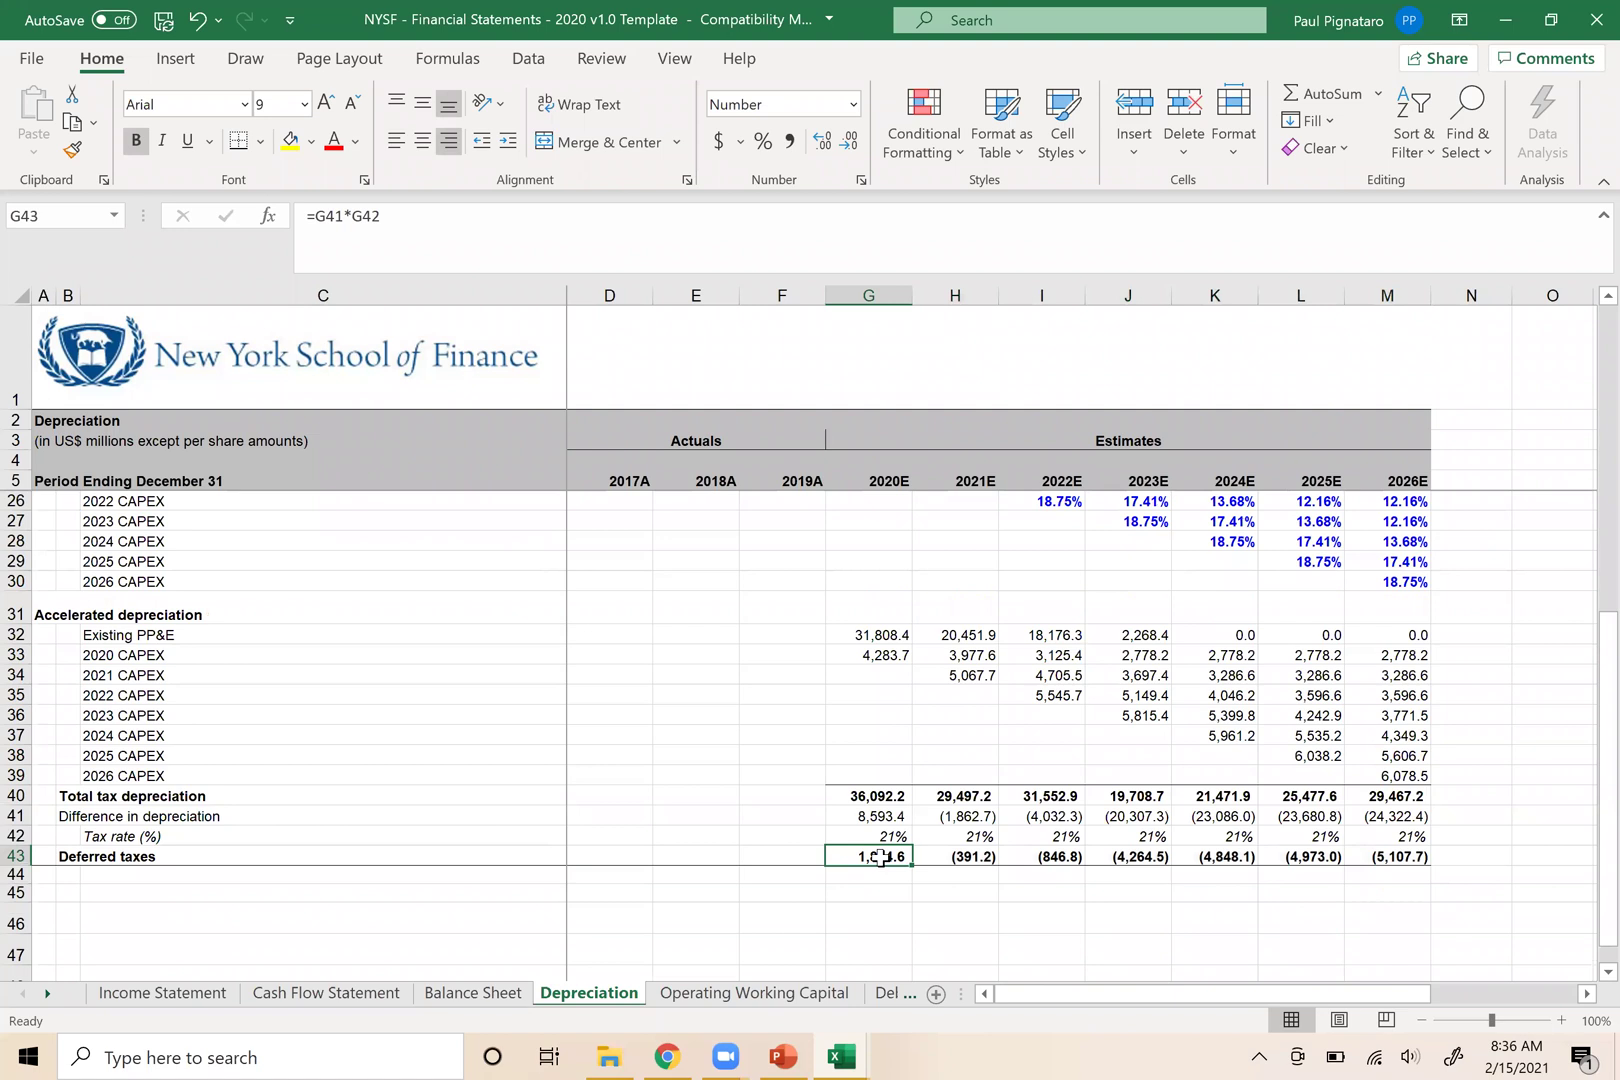
pyautogui.click(318, 1002)
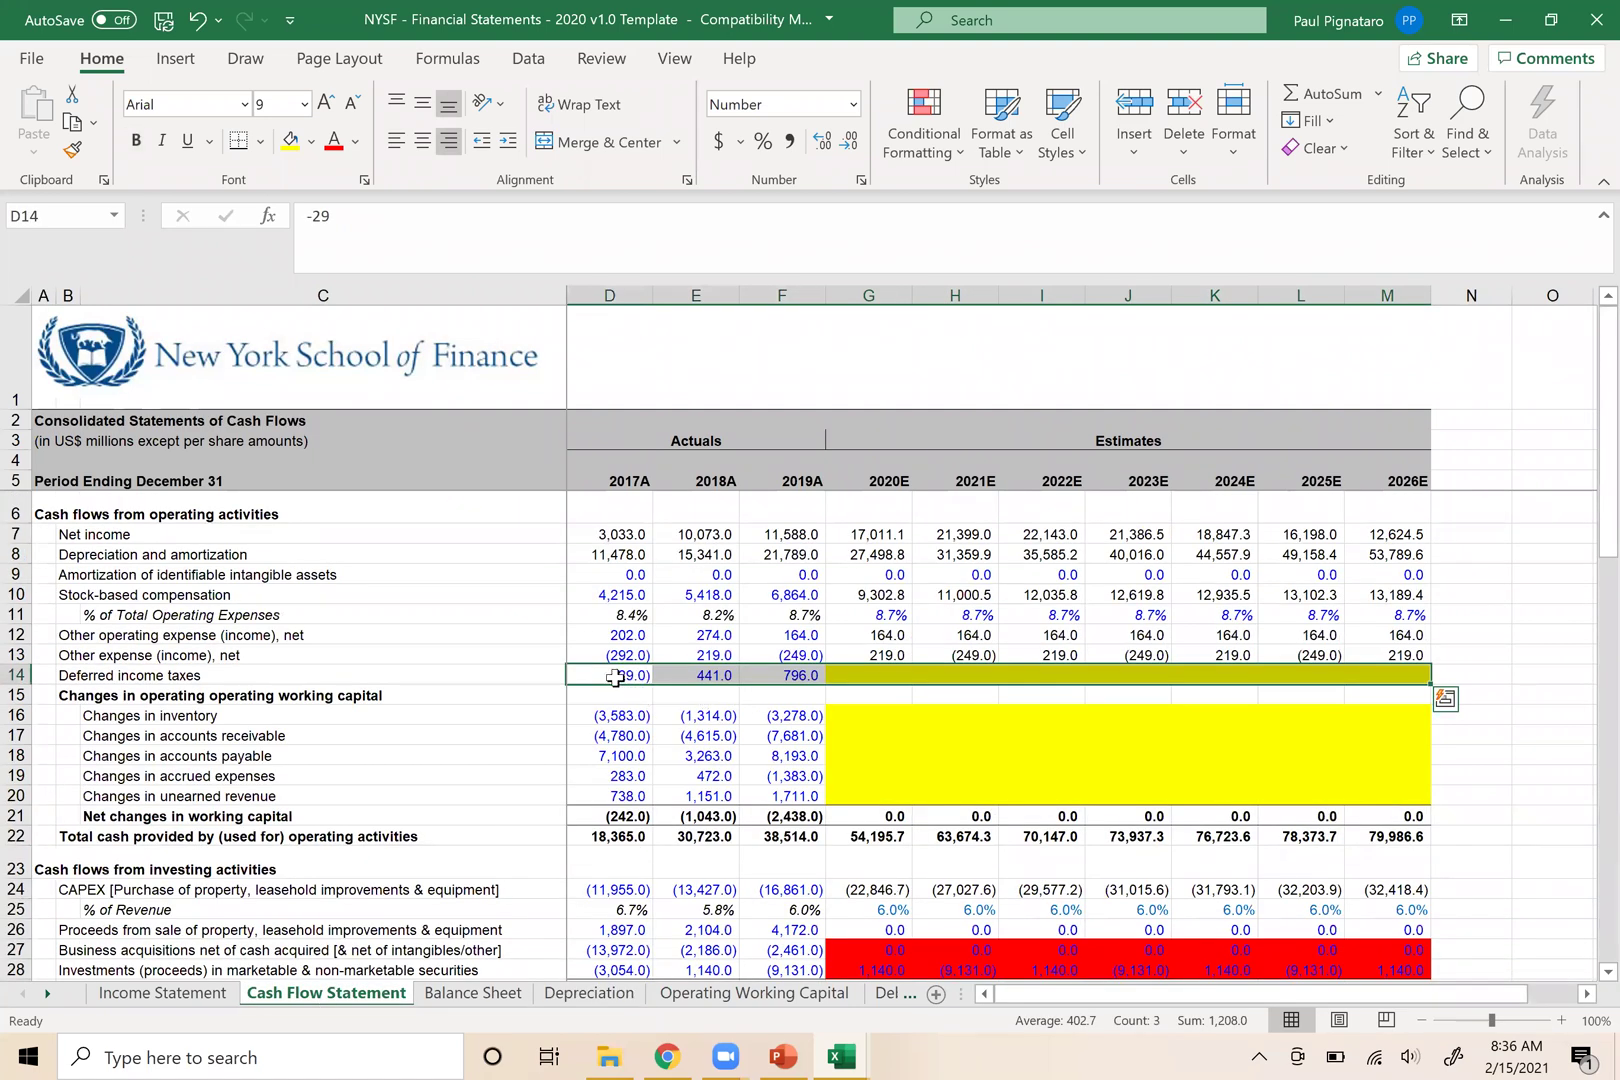
pyautogui.click(615, 677)
pyautogui.click(800, 675)
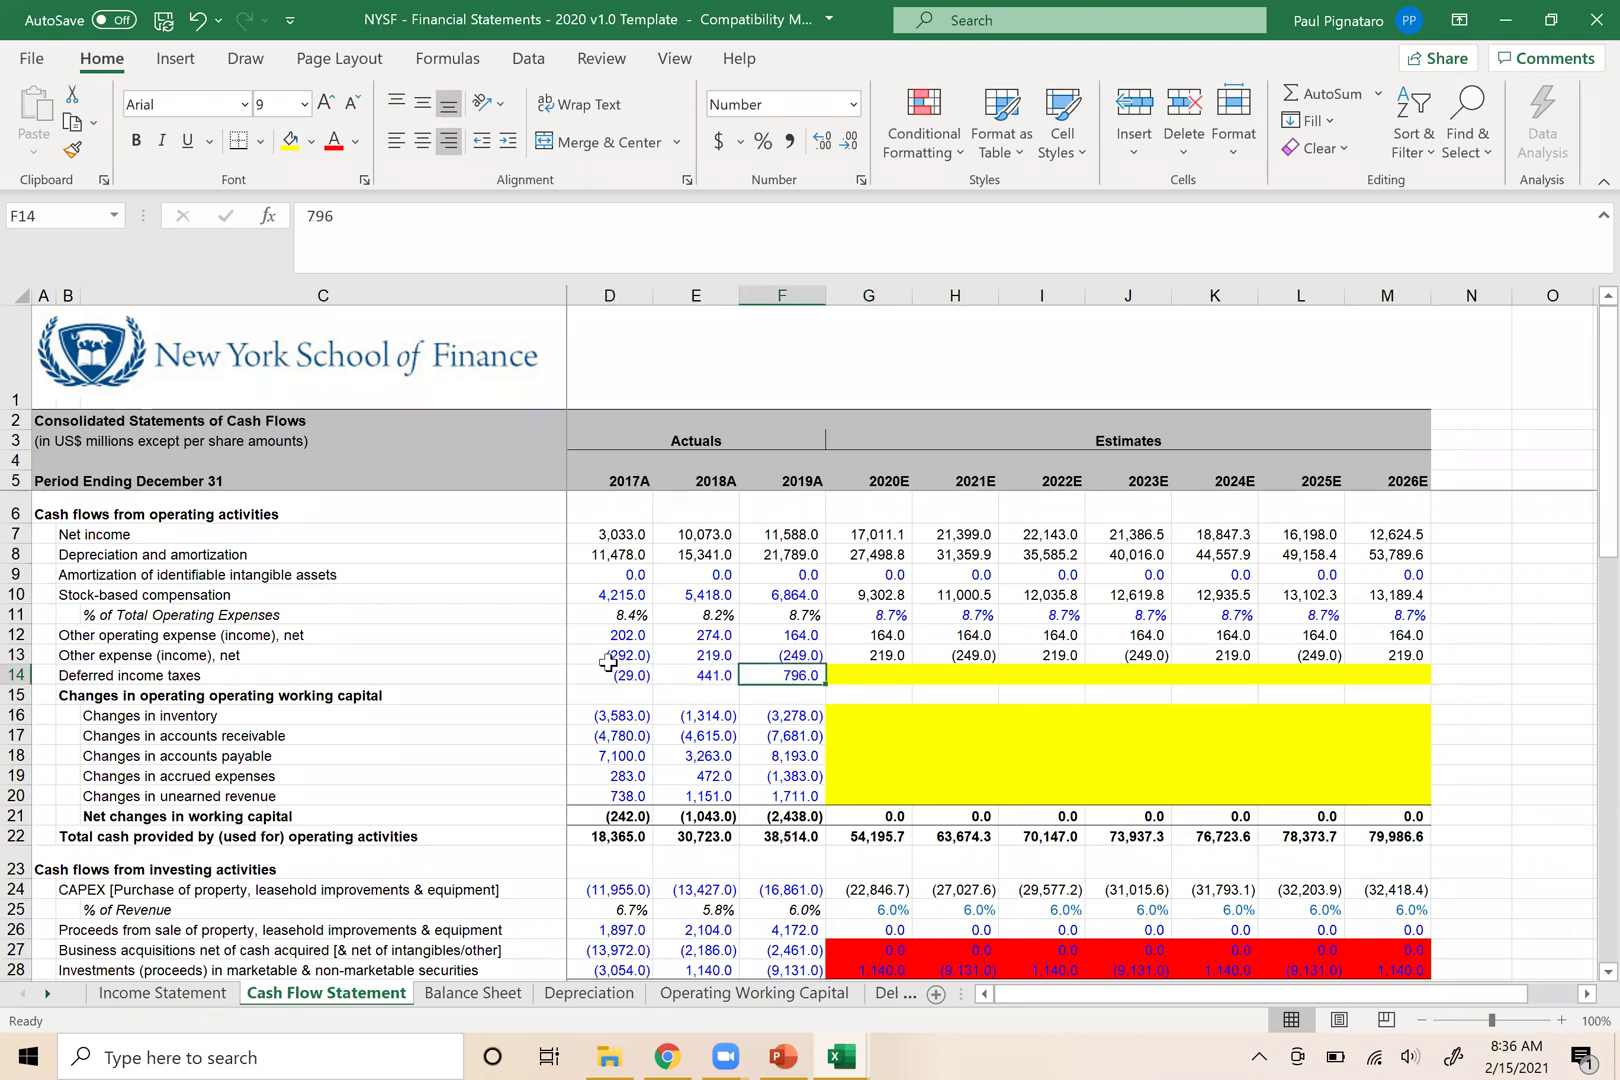
pyautogui.click(705, 673)
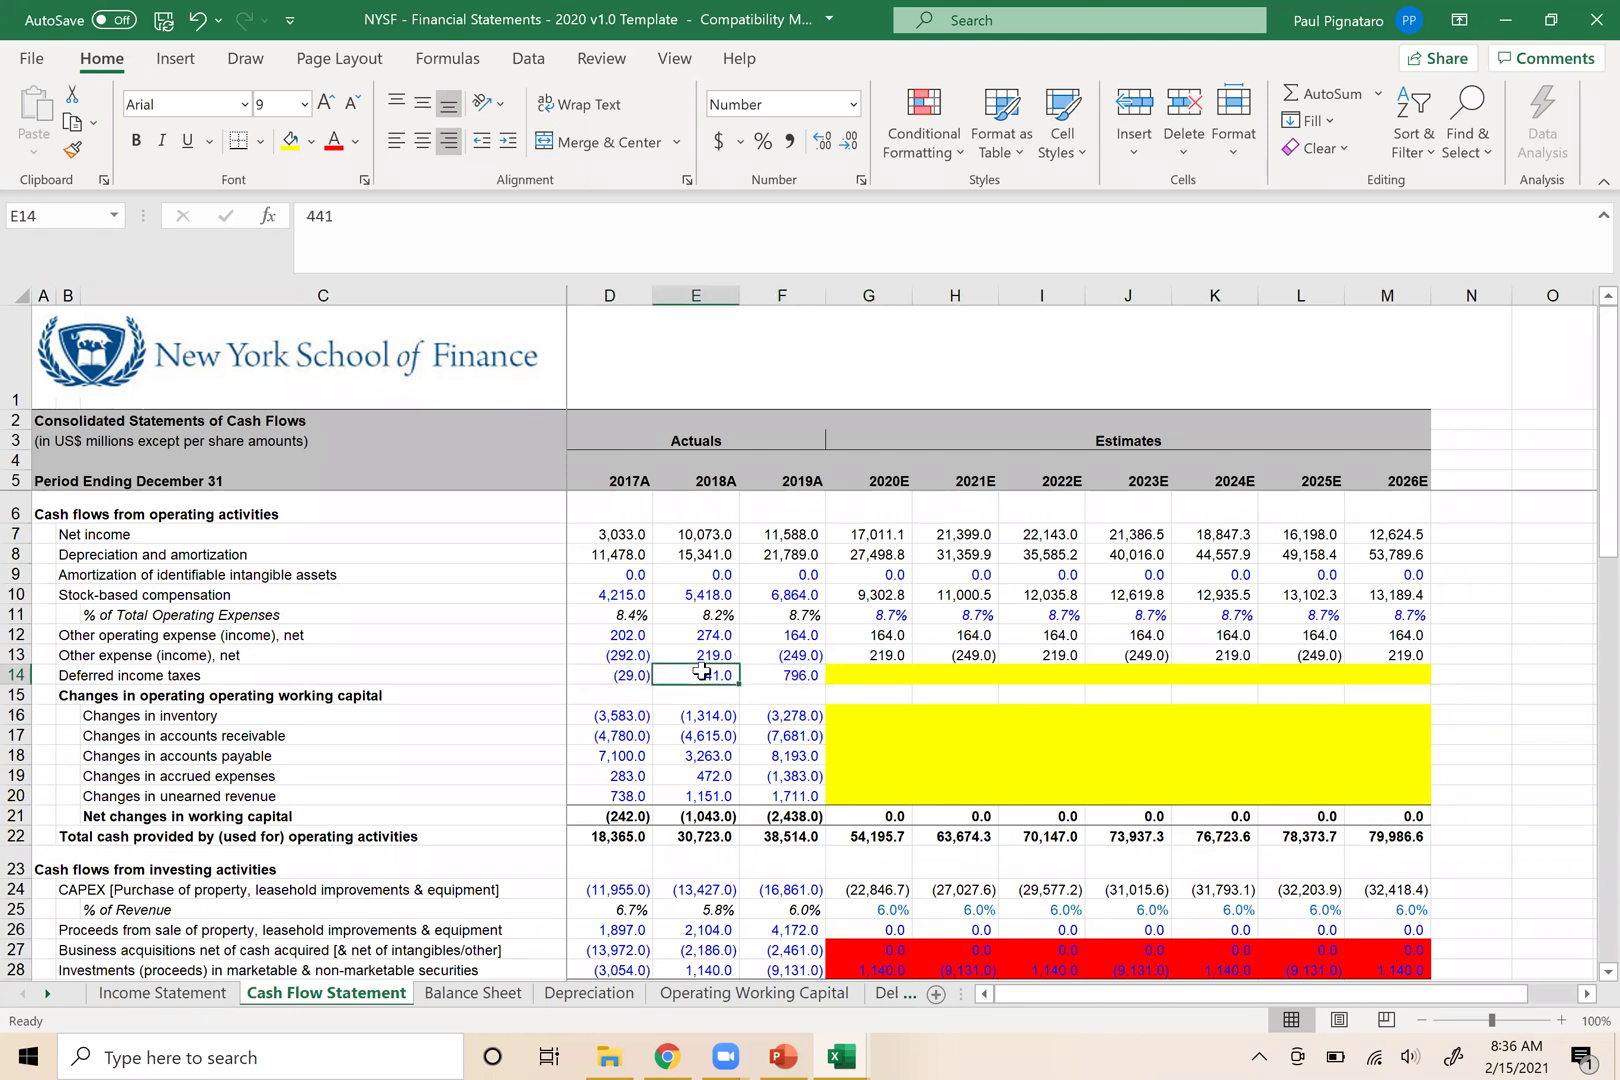
pyautogui.click(614, 676)
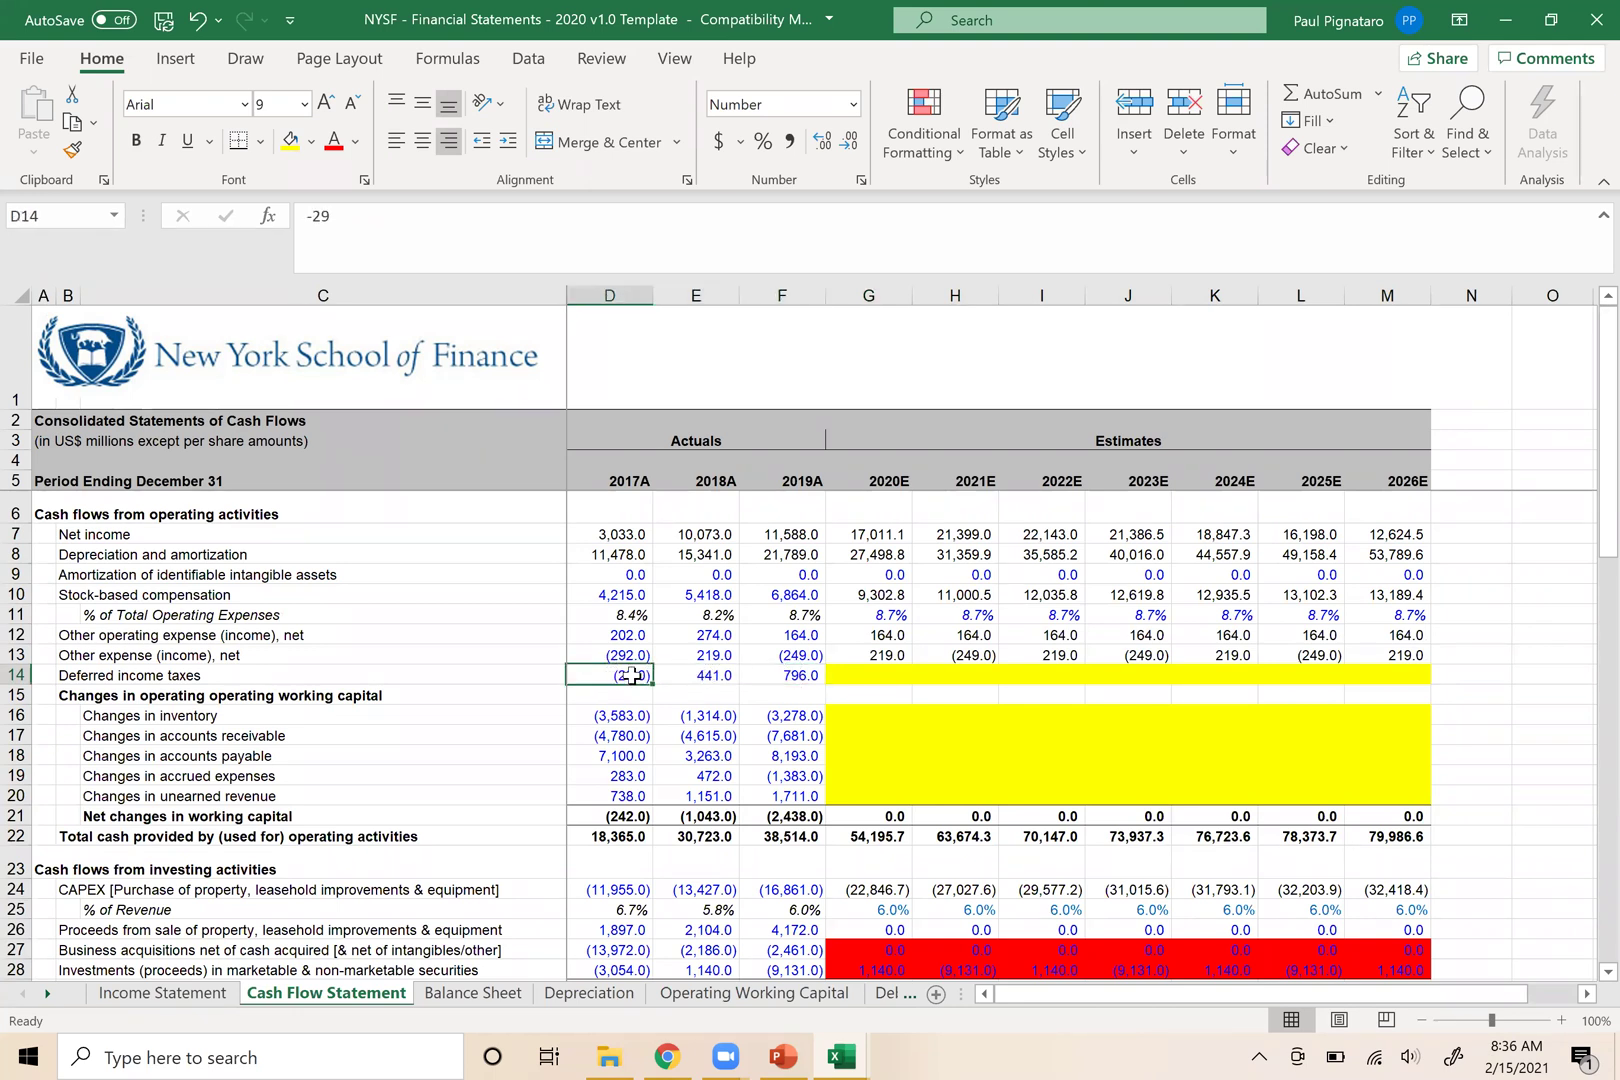
pyautogui.click(710, 676)
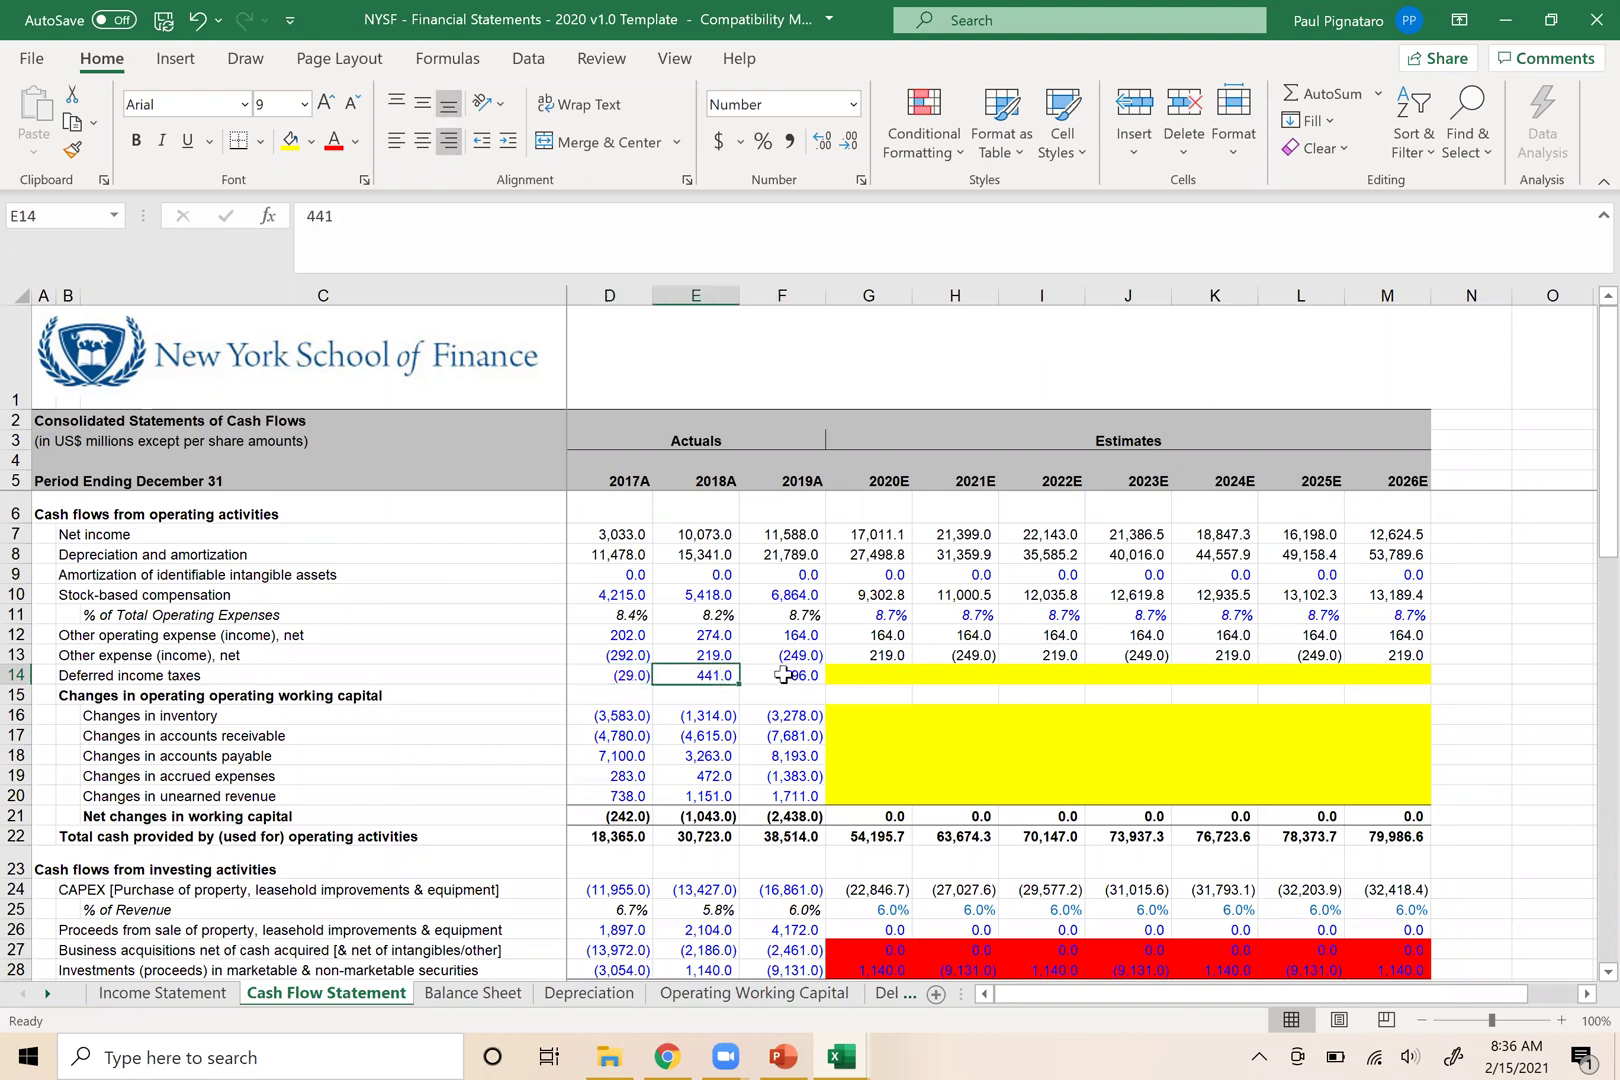
pyautogui.click(790, 678)
pyautogui.click(858, 673)
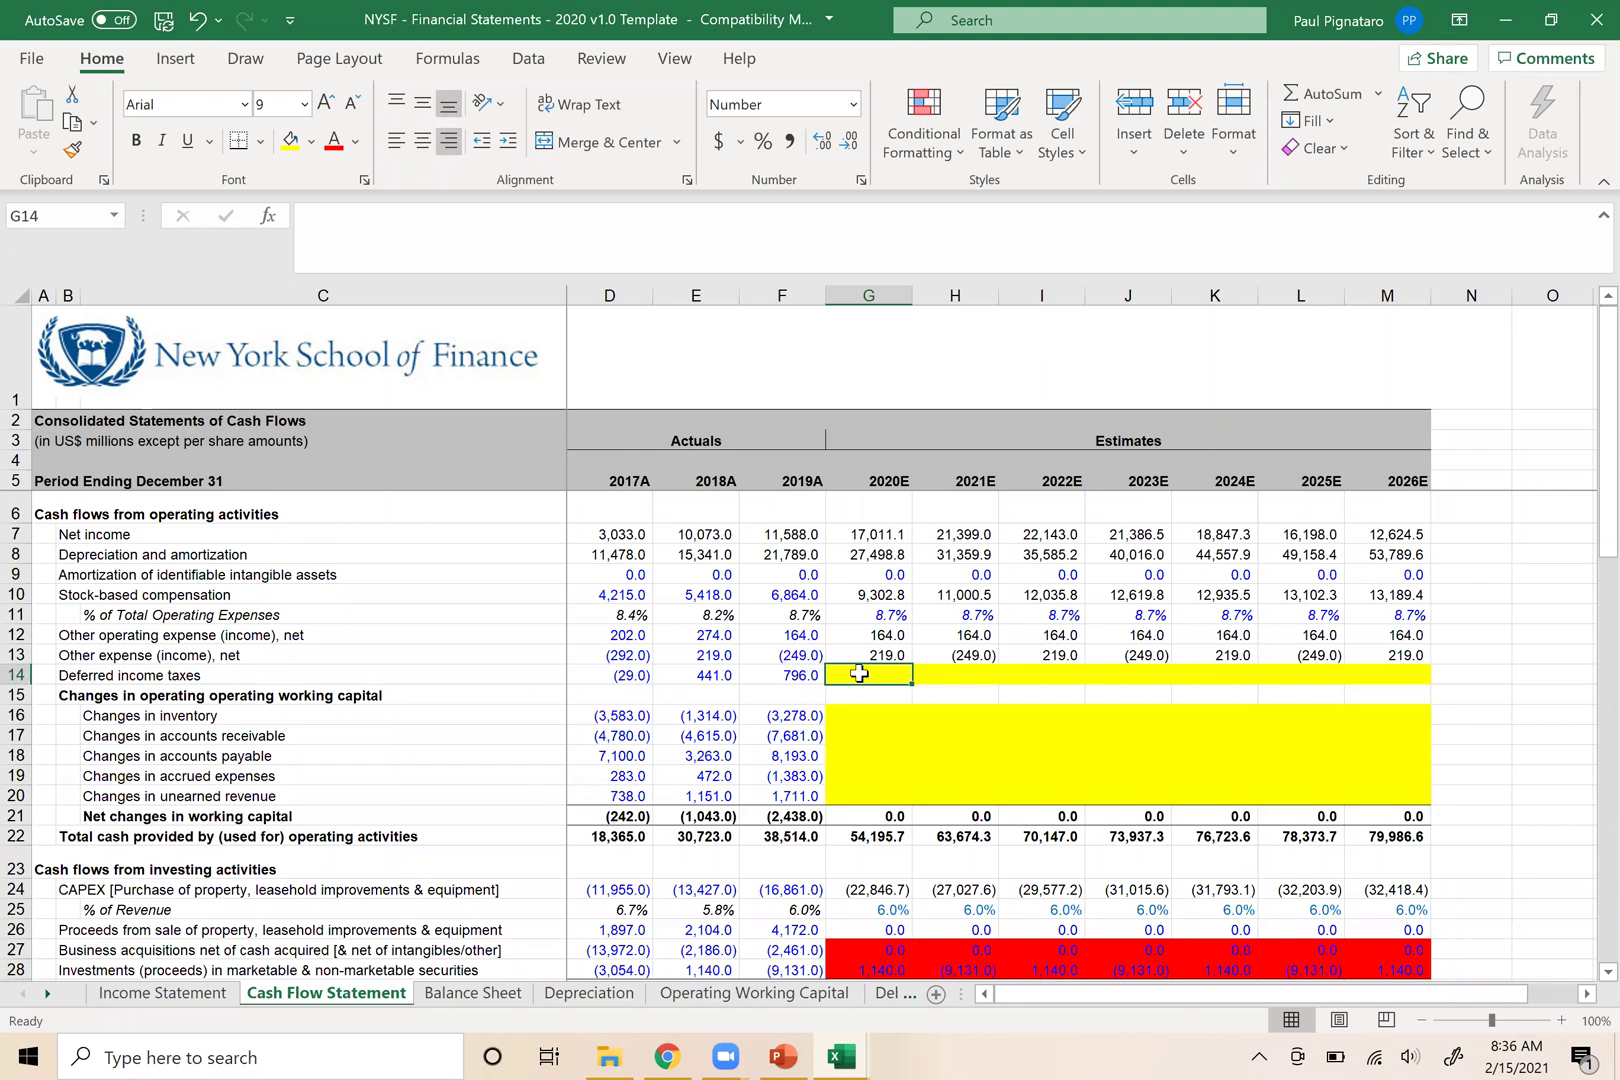
pyautogui.hotkey('alt', 'Tab')
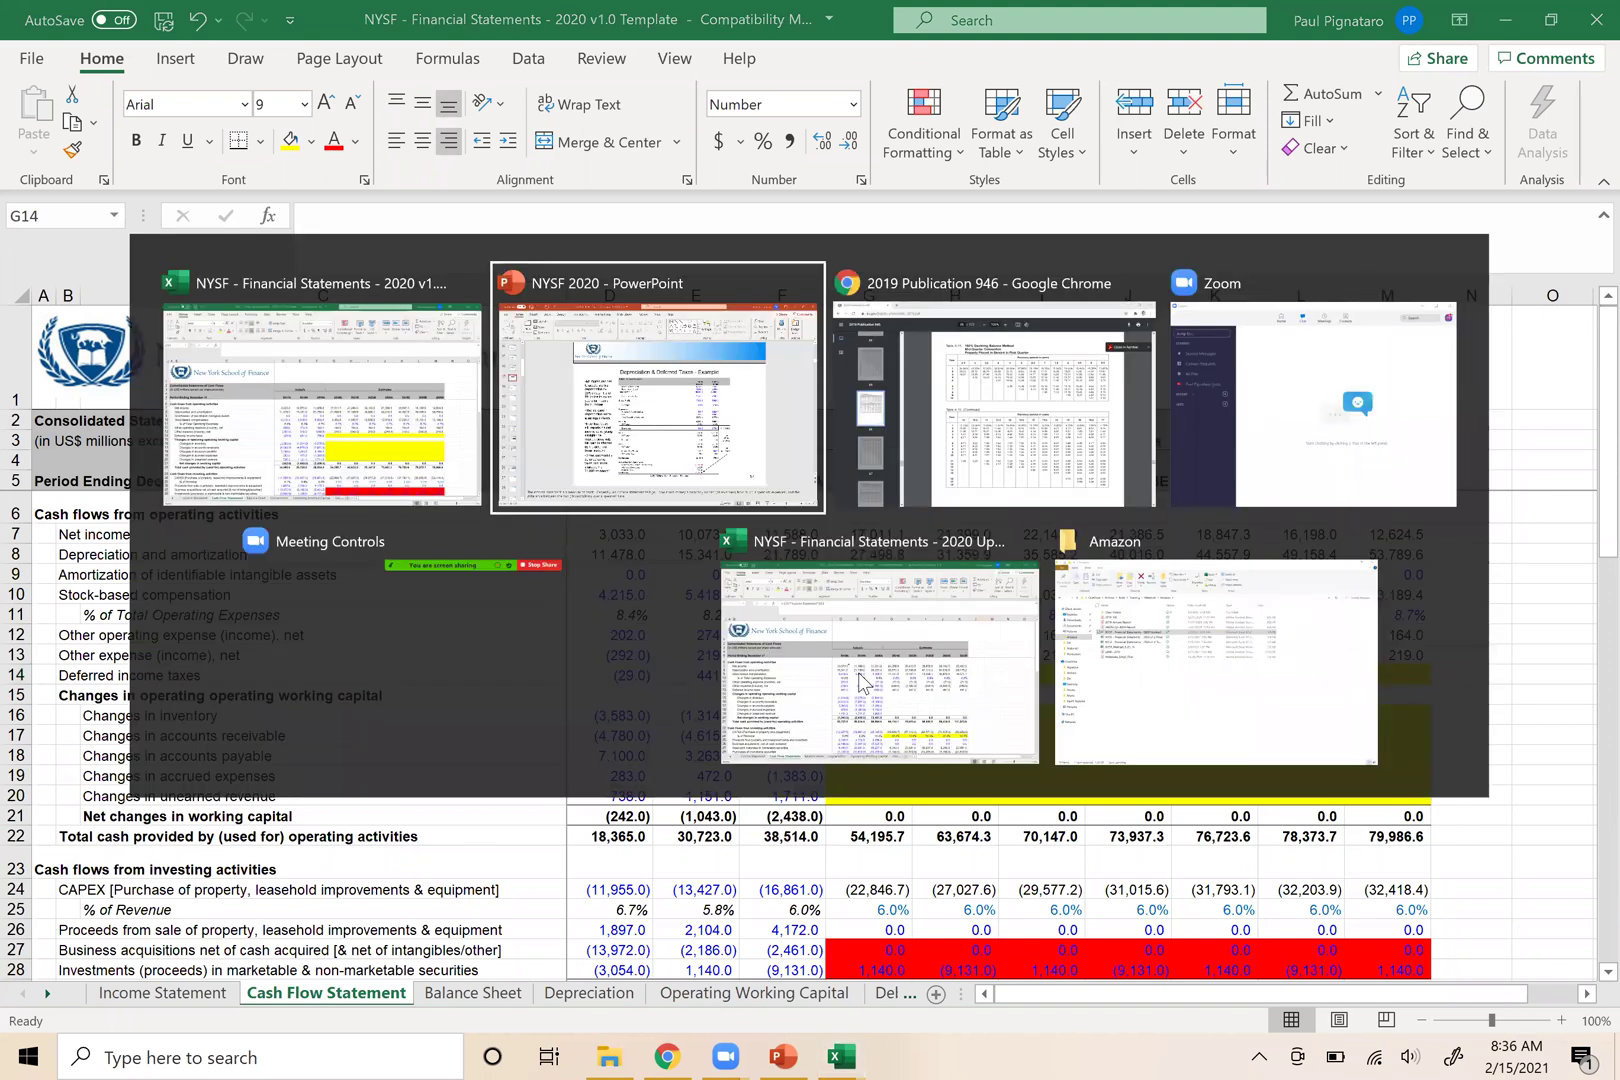
pyautogui.hotkey('alt', 'Tab')
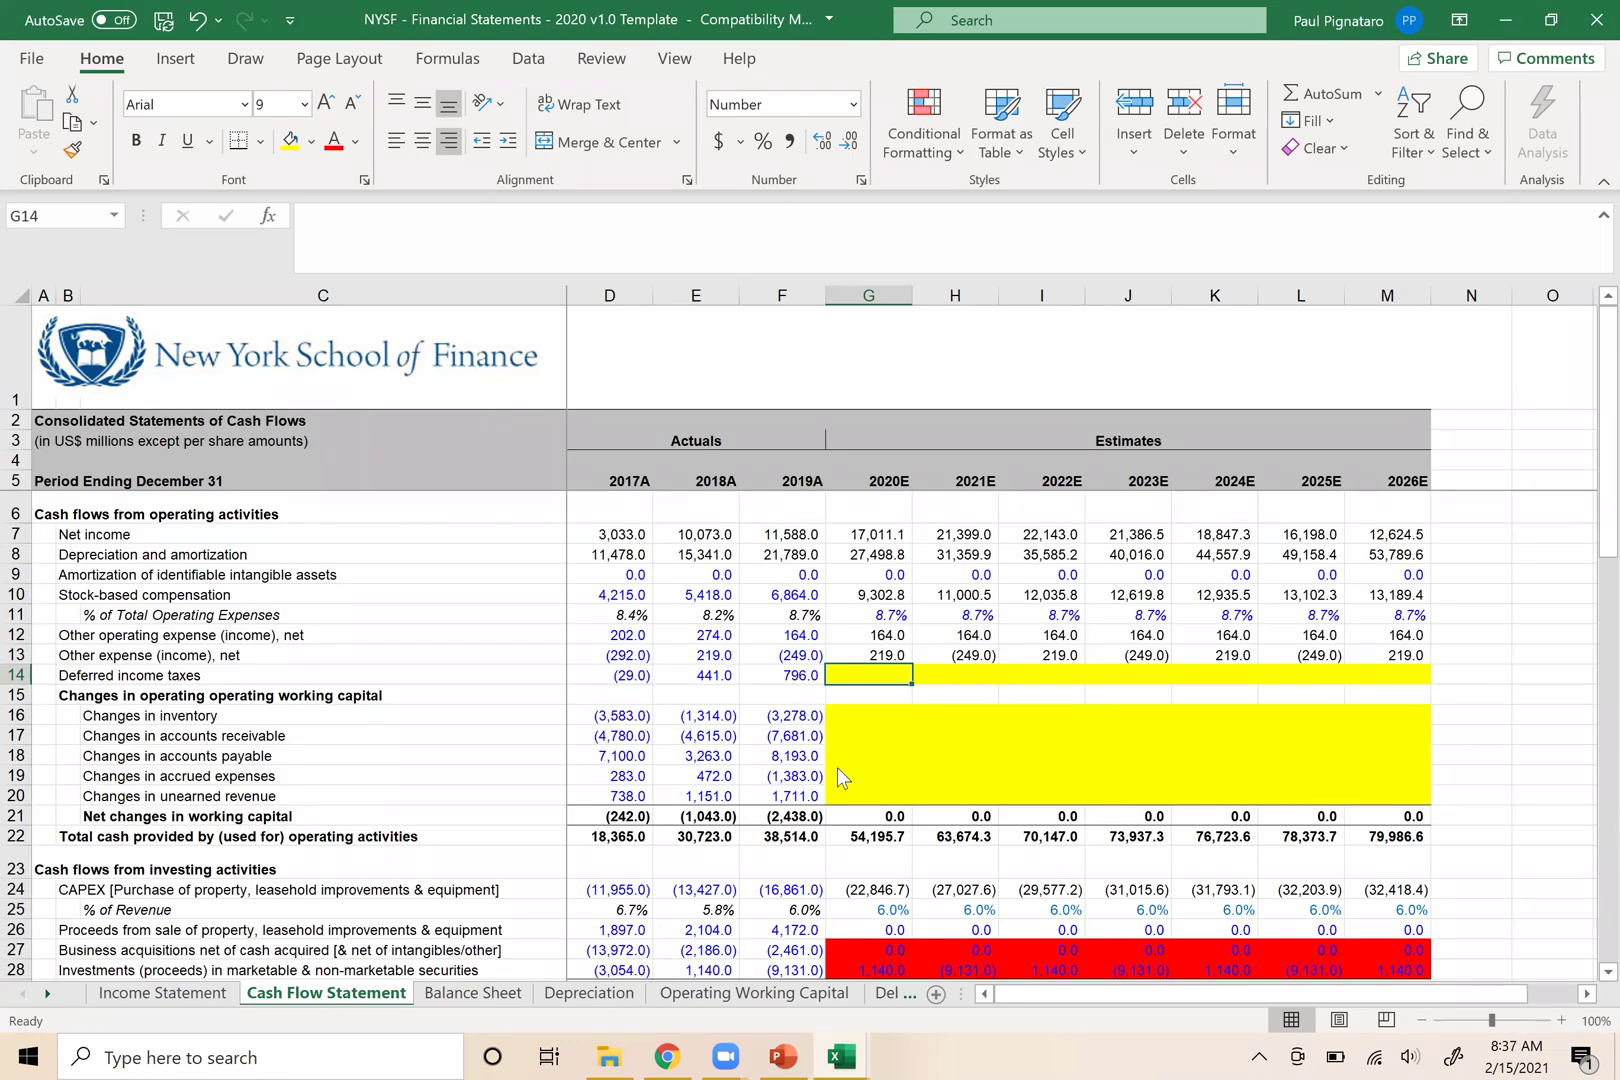
pyautogui.hotkey('alt', 'Tab')
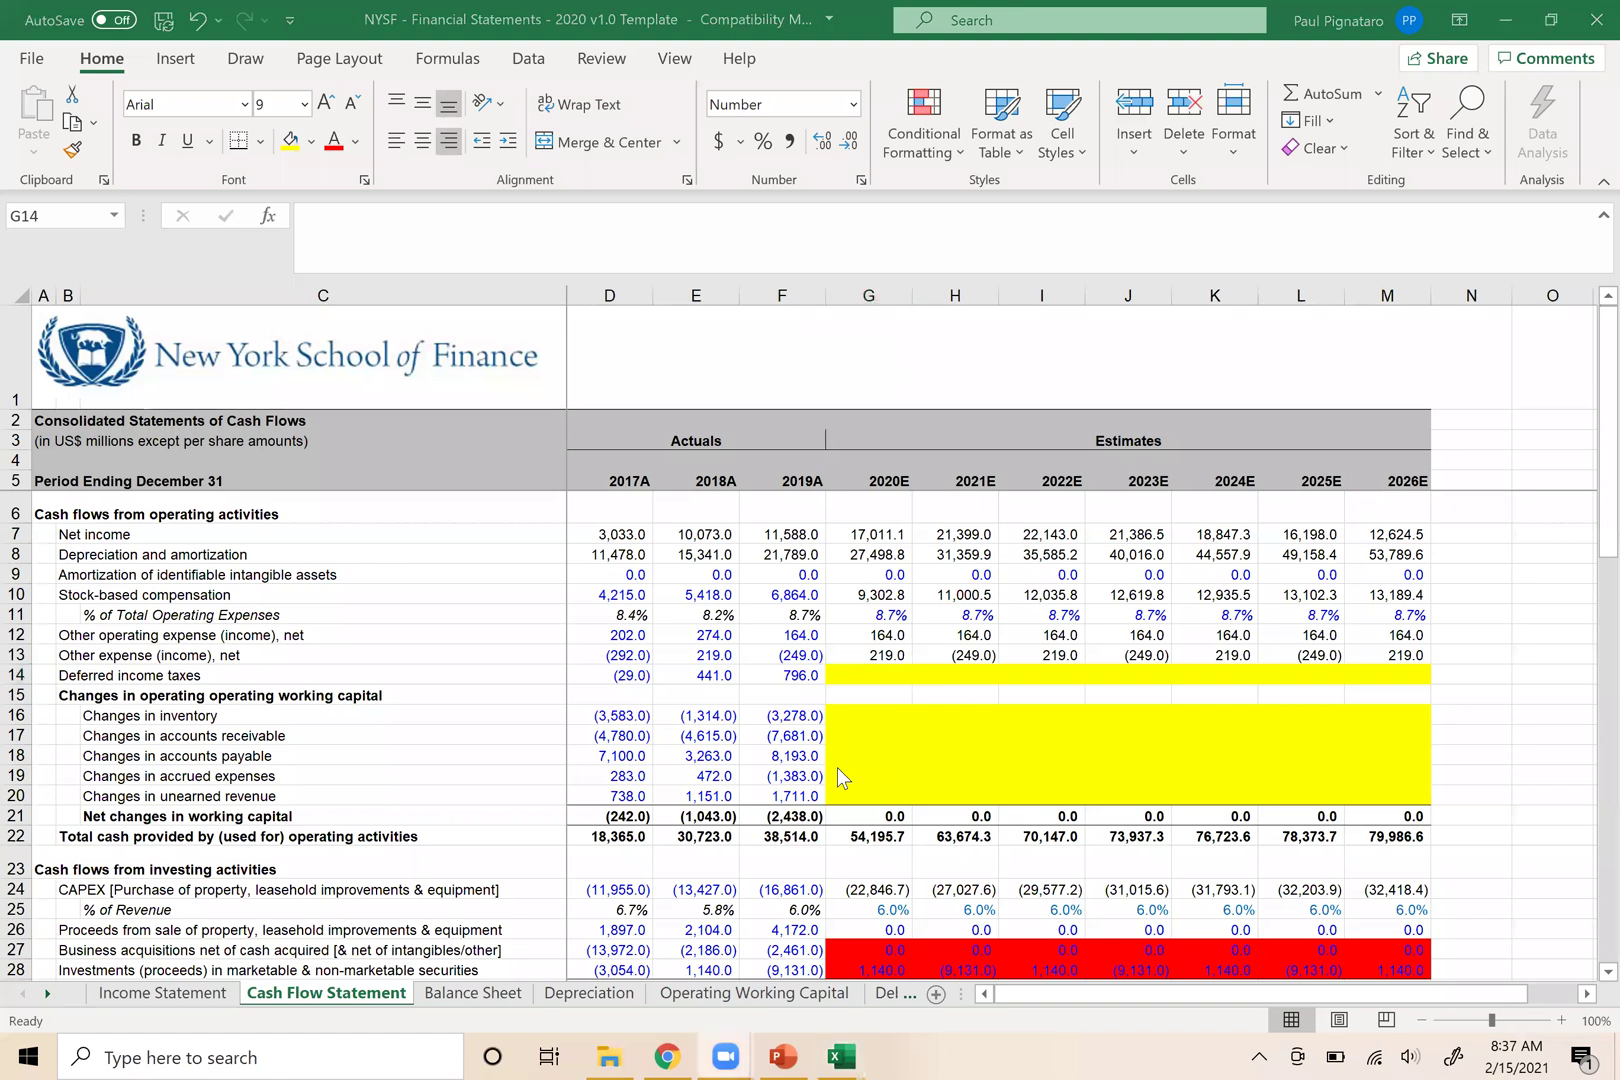
pyautogui.hotkey('alt', 'Tab')
pyautogui.hotkey('alt', 'Tab')
pyautogui.hotkey('alt', 'shift', 'Tab')
pyautogui.hotkey('alt', 'Tab')
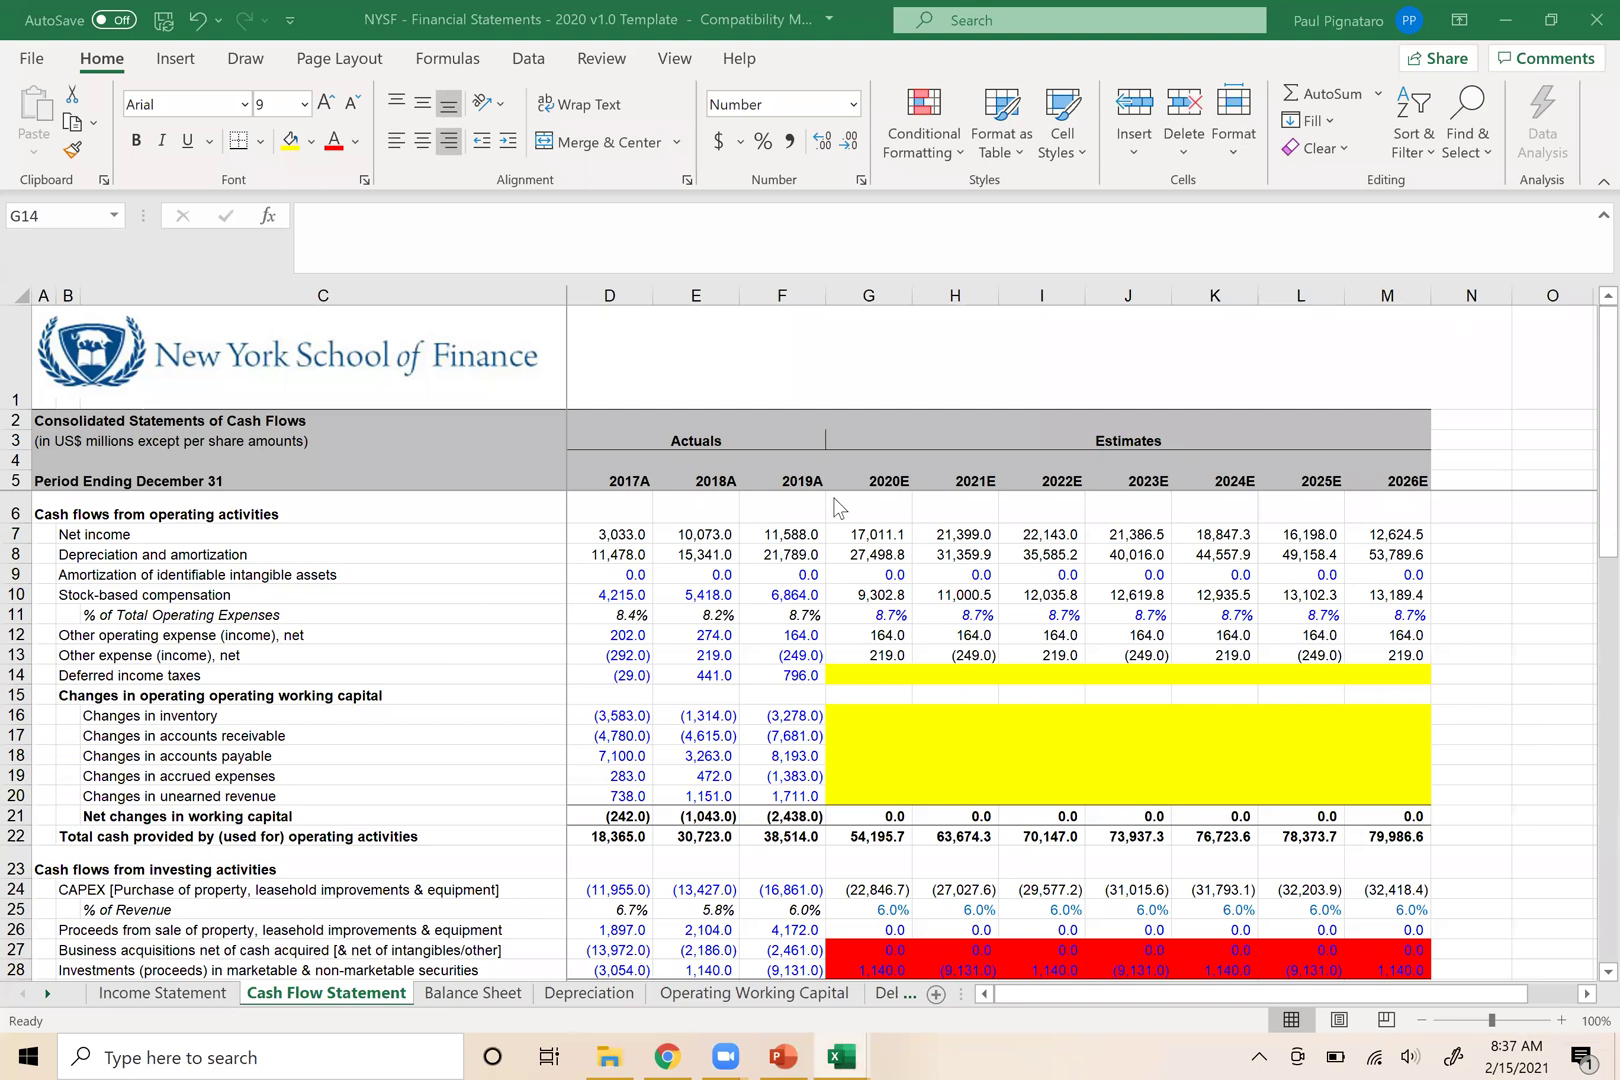
# Switch to File Explorer and open the 2019 10K PDF from the Amazon folder in Adobe Acrobat Reader
pyautogui.hotkey('alt', 'Tab')
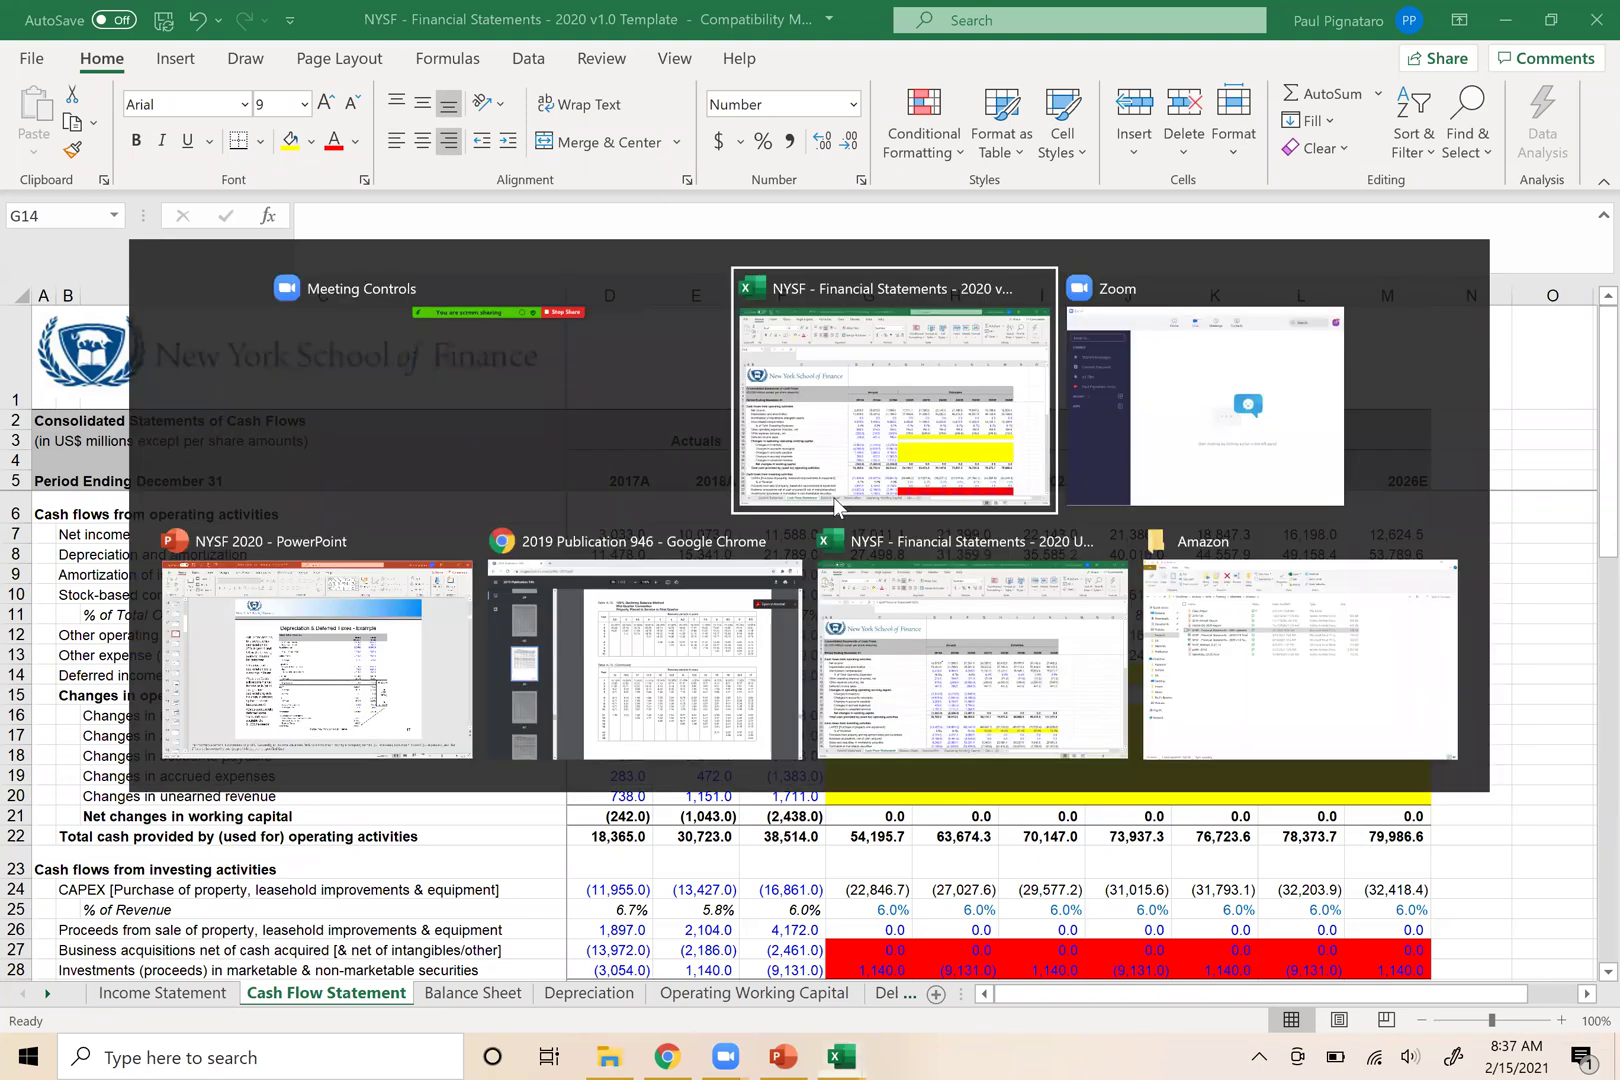
pyautogui.hotkey('alt', 'Tab')
pyautogui.hotkey('alt', 'Tab')
pyautogui.hotkey('alt', 'Tab')
pyautogui.hotkey('alt', 'Tab')
pyautogui.hotkey('alt', 'Tab')
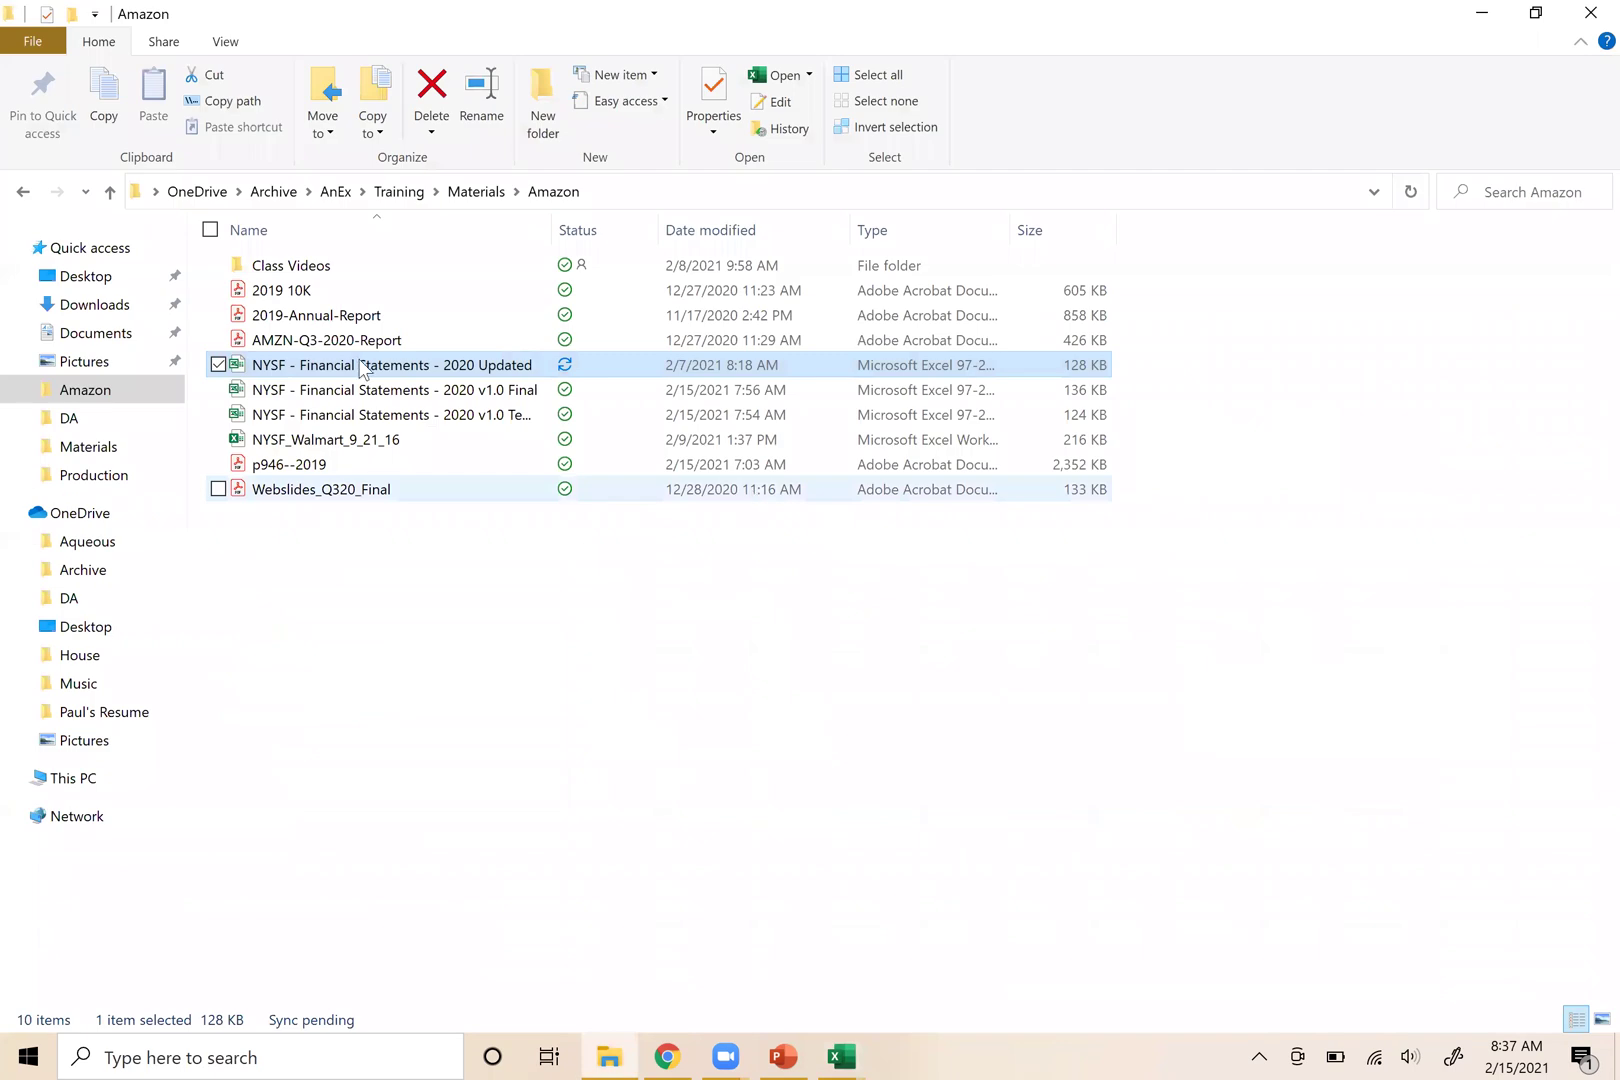
pyautogui.doubleClick(275, 293)
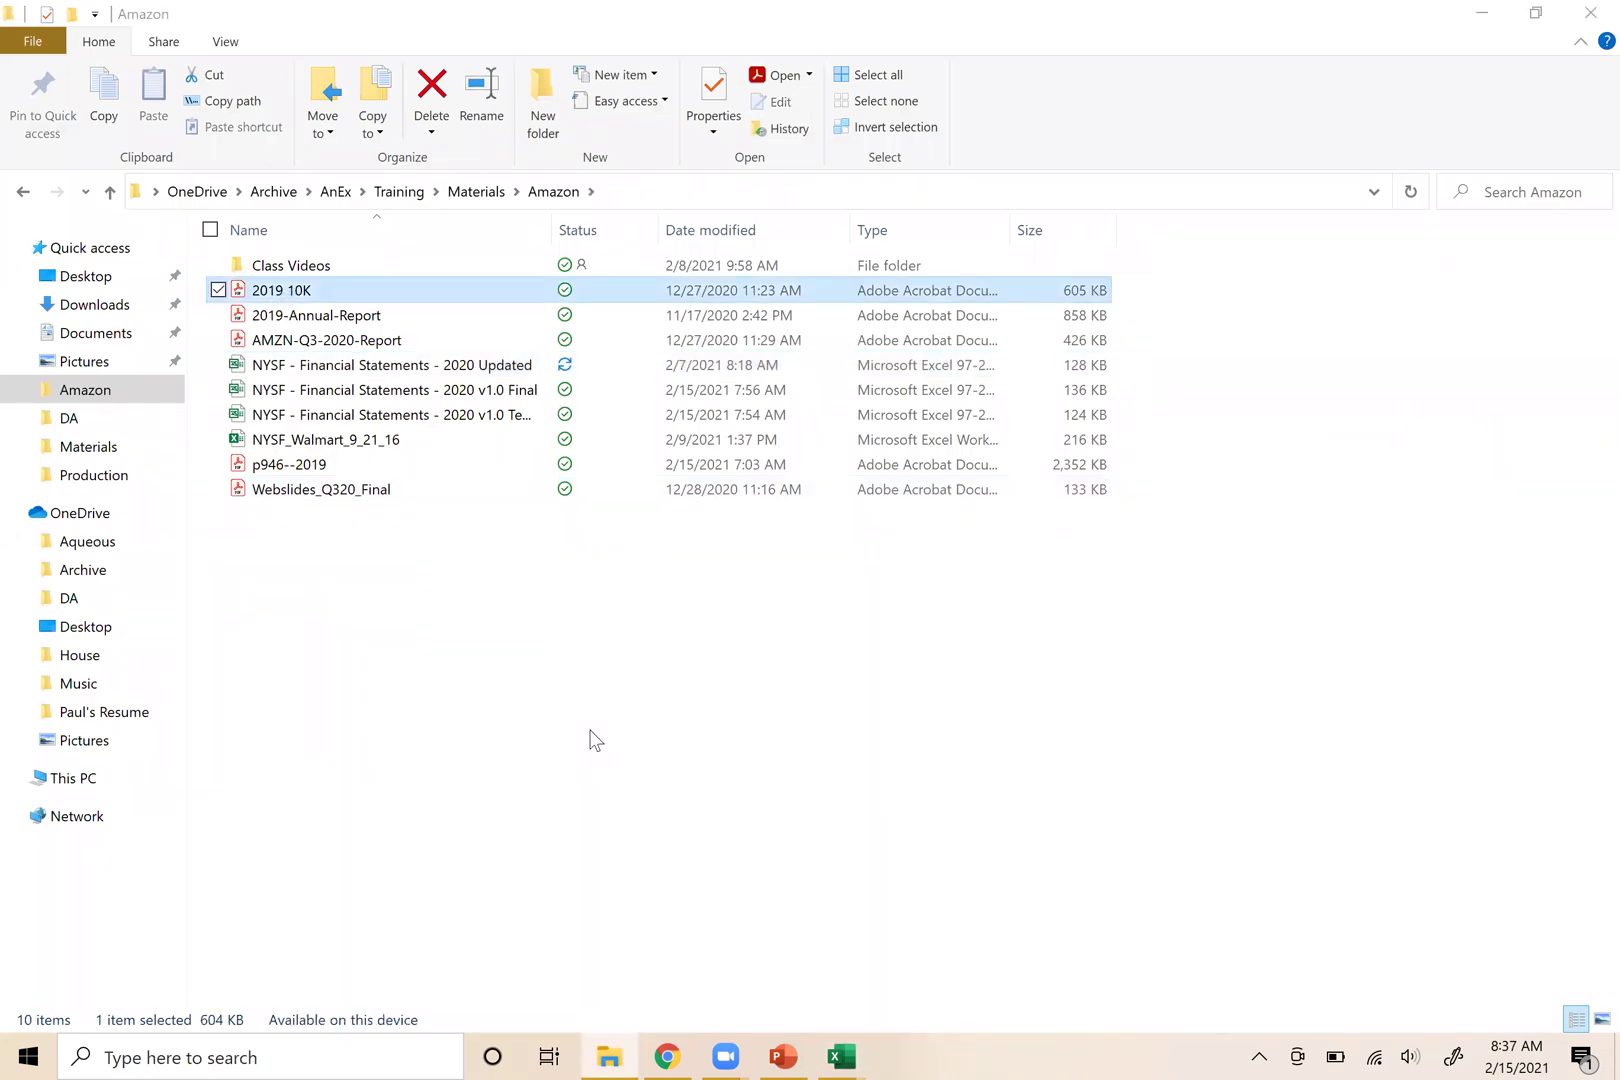
pyautogui.hotkey('alt', 'Tab')
pyautogui.hotkey('alt', 'Tab')
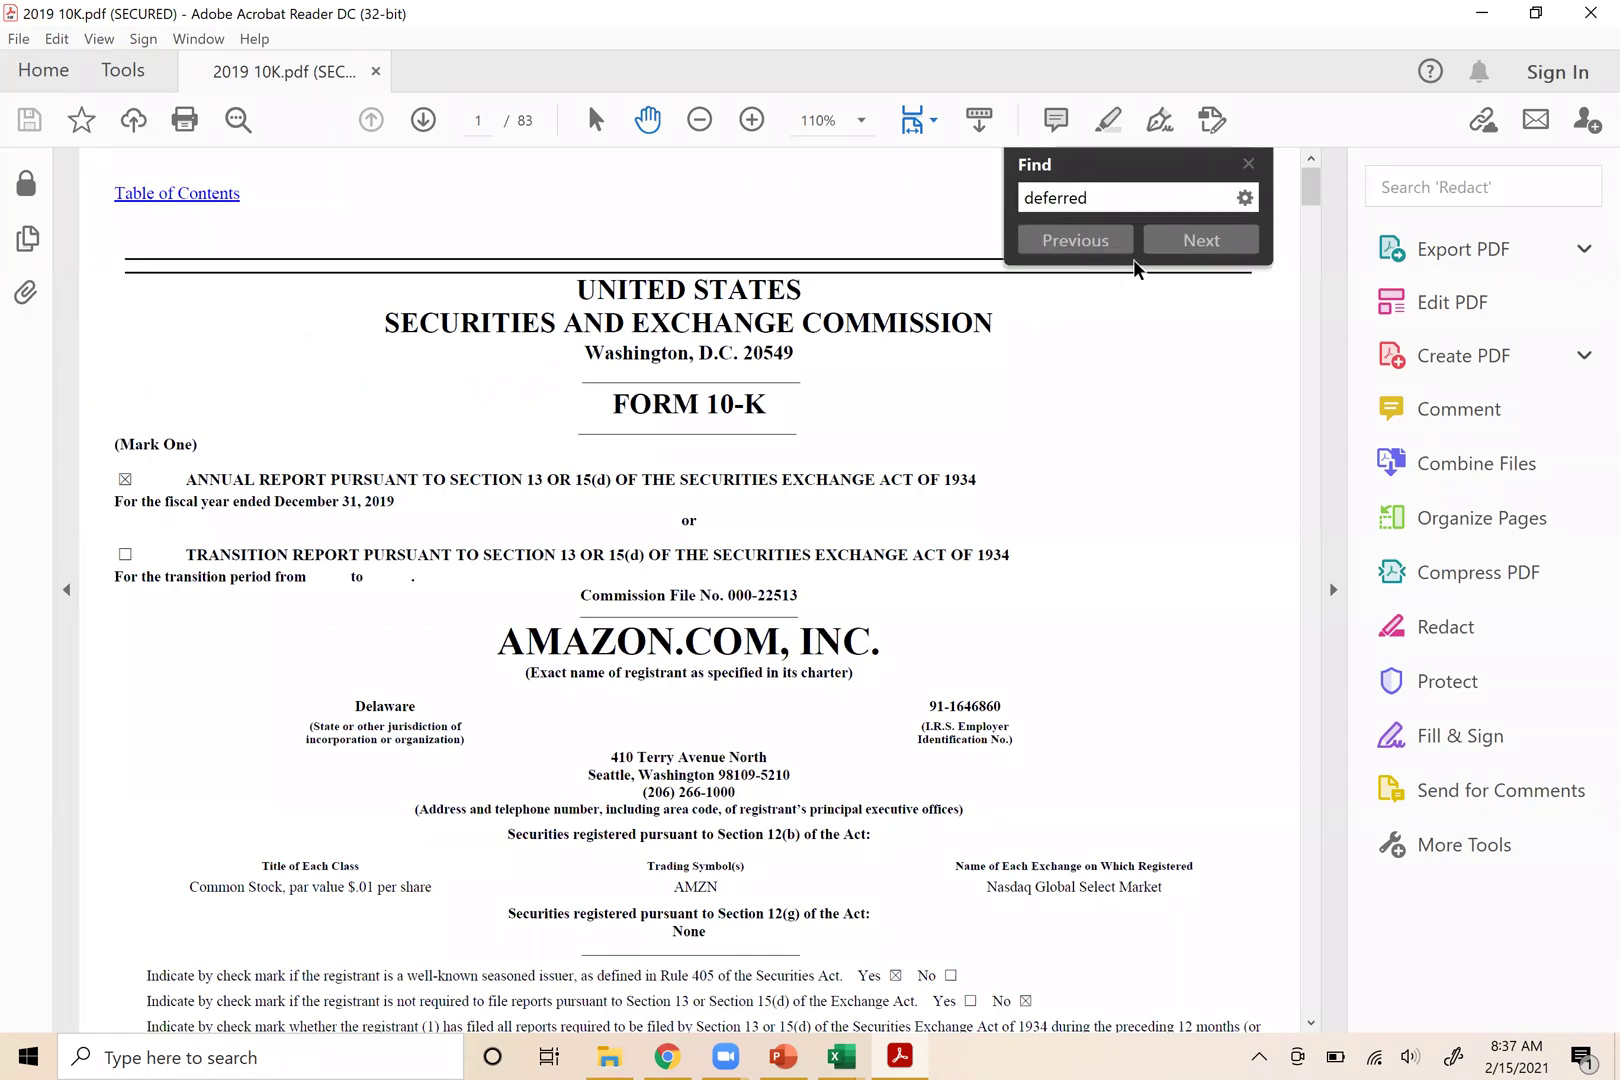
# Search the 10-K for "deferred" and review the mentions in the risk factors, accounting policies and purchase price allocation
pyautogui.click(1160, 245)
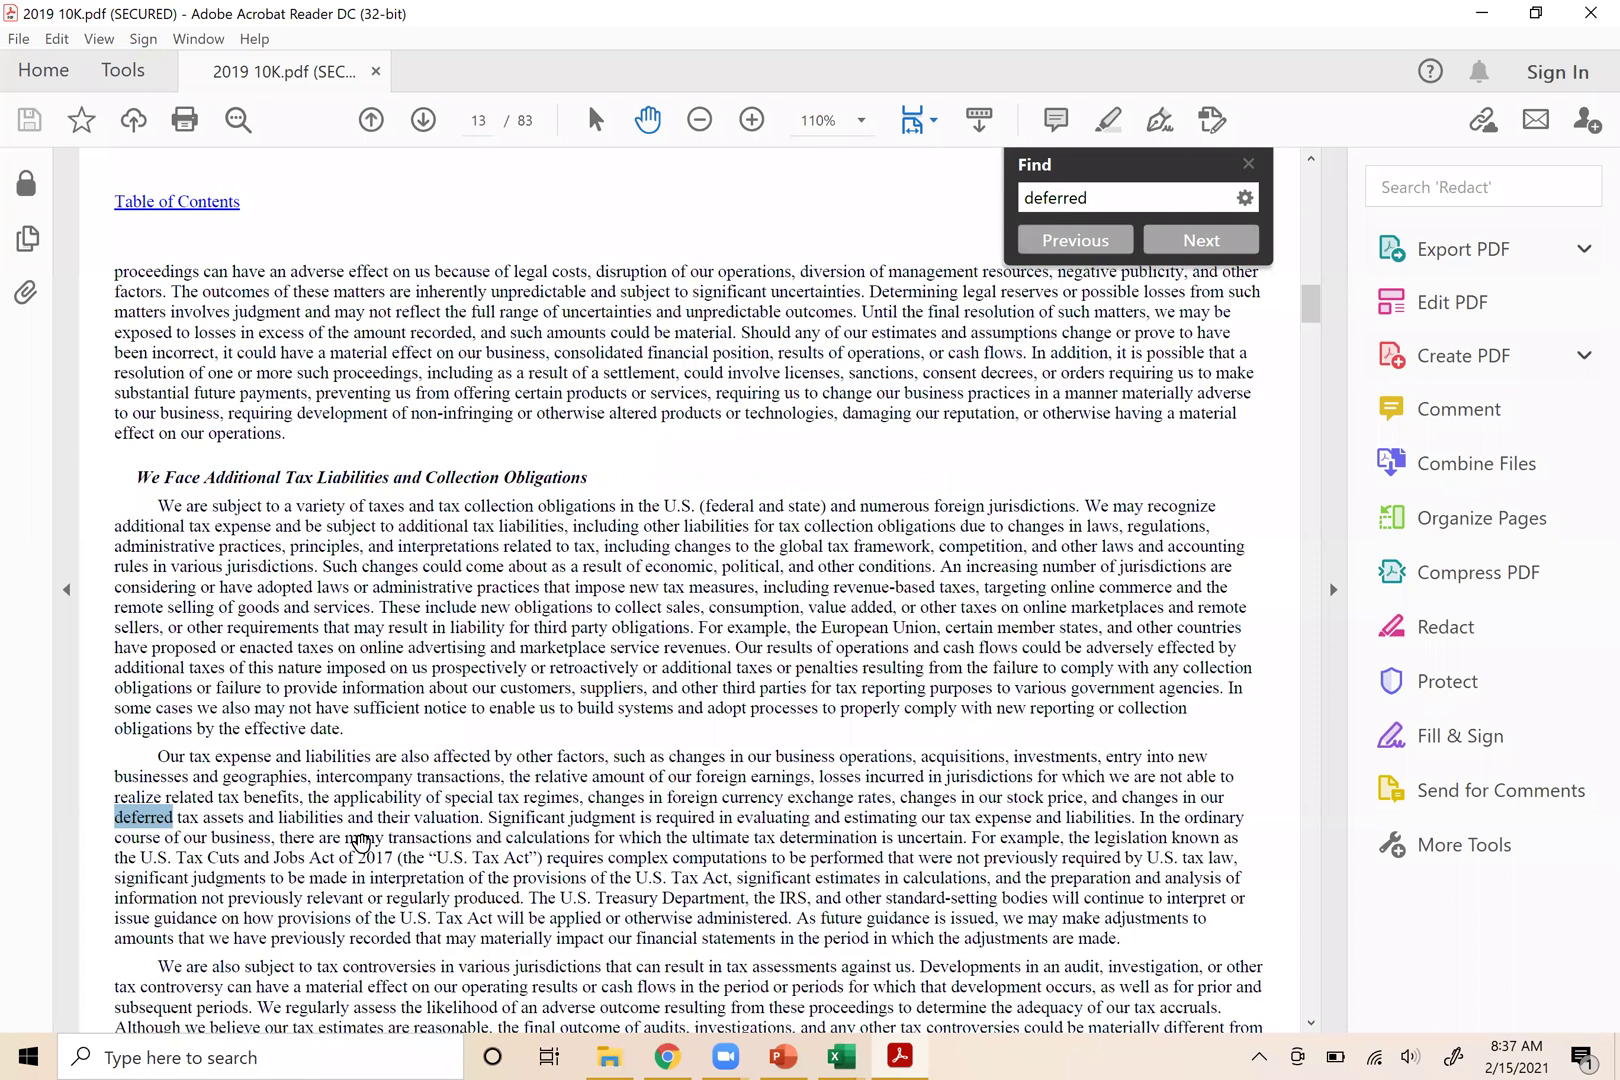
pyautogui.click(1199, 244)
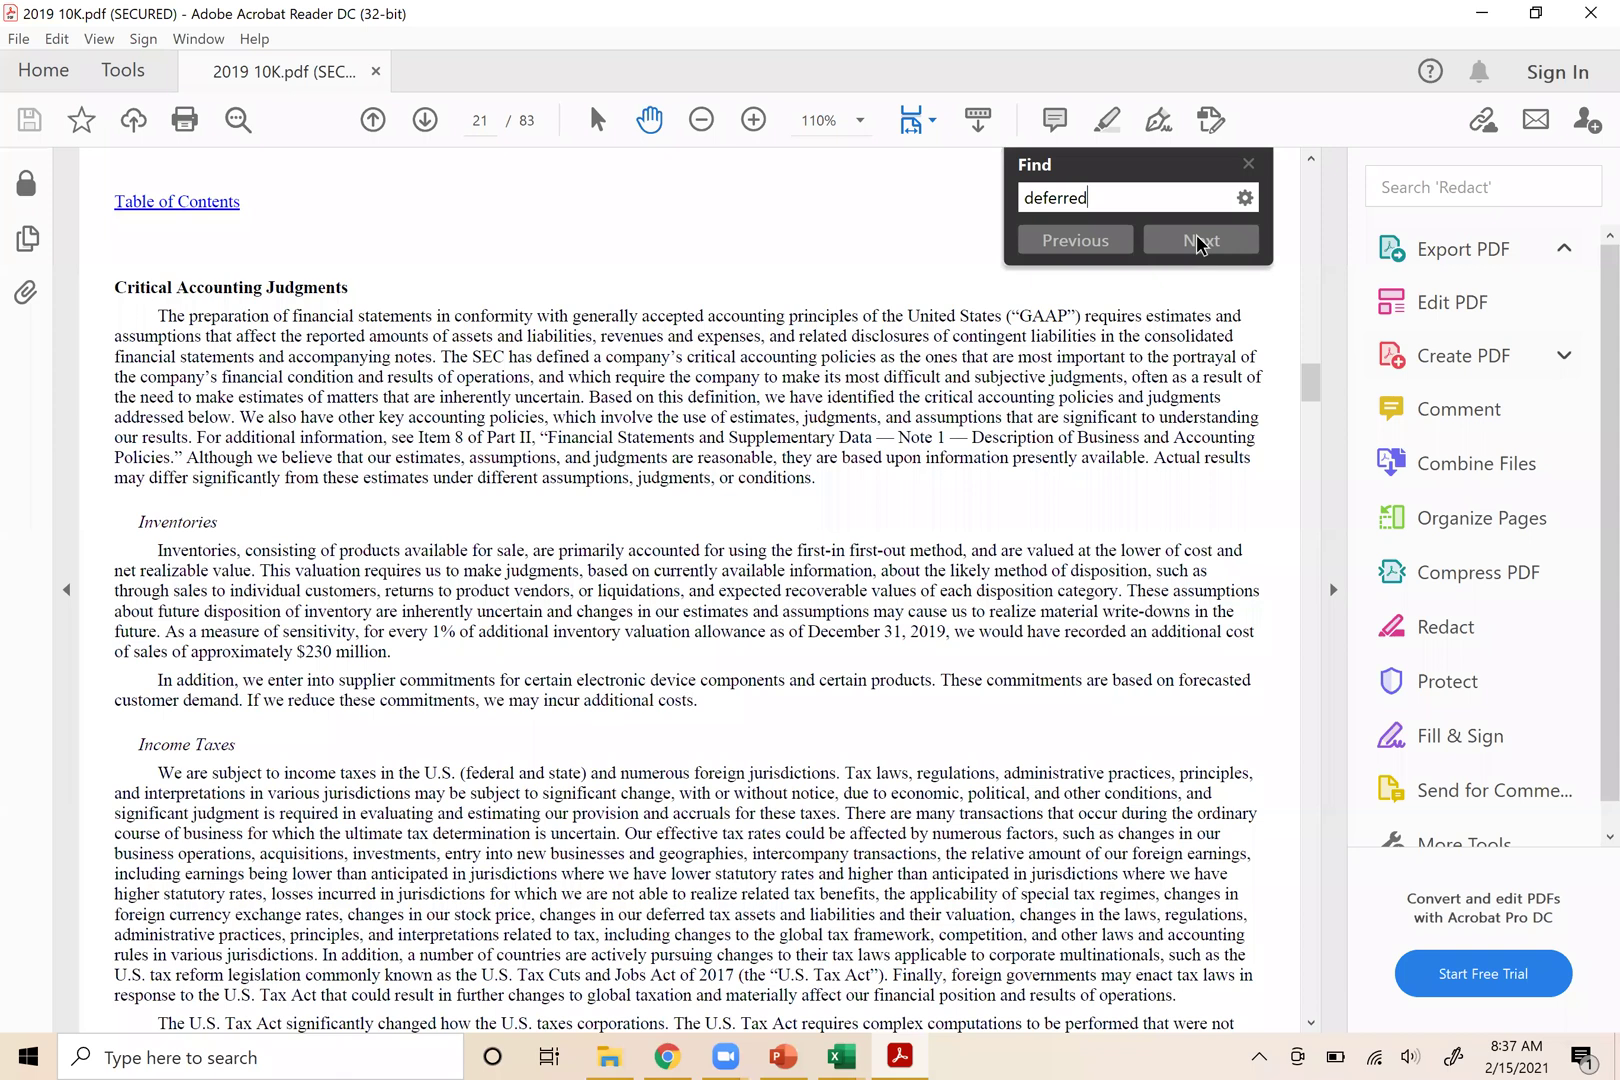
pyautogui.click(1199, 244)
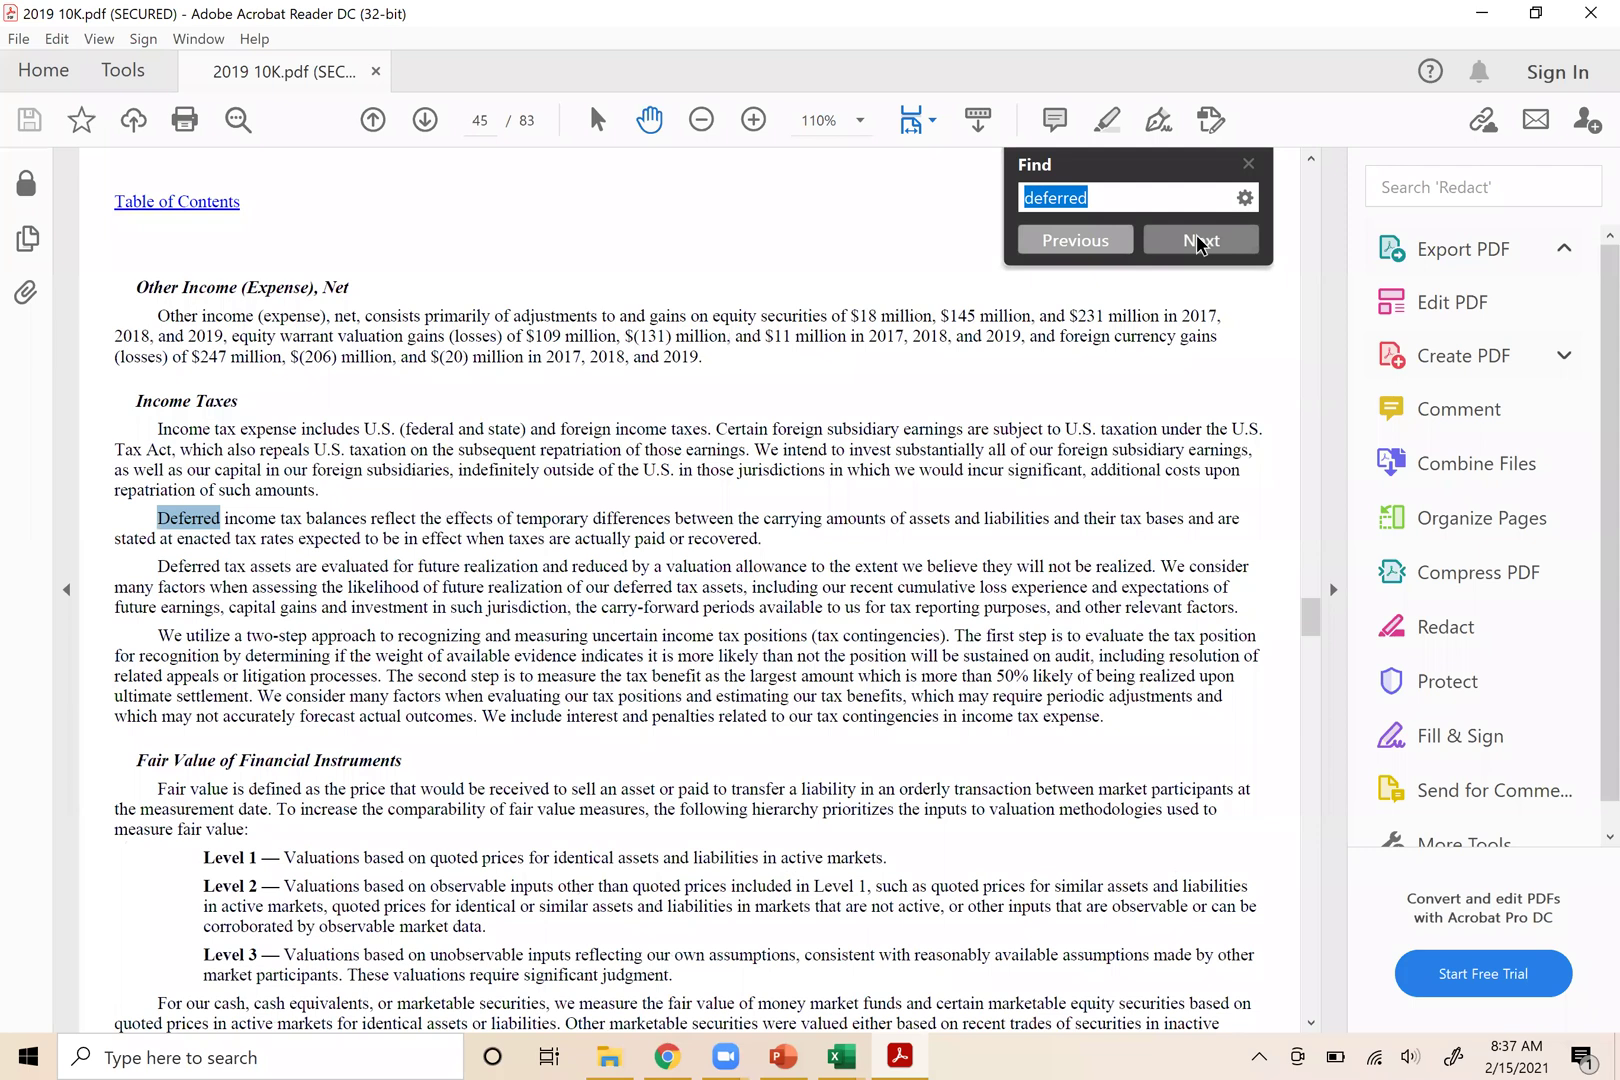
pyautogui.click(1199, 244)
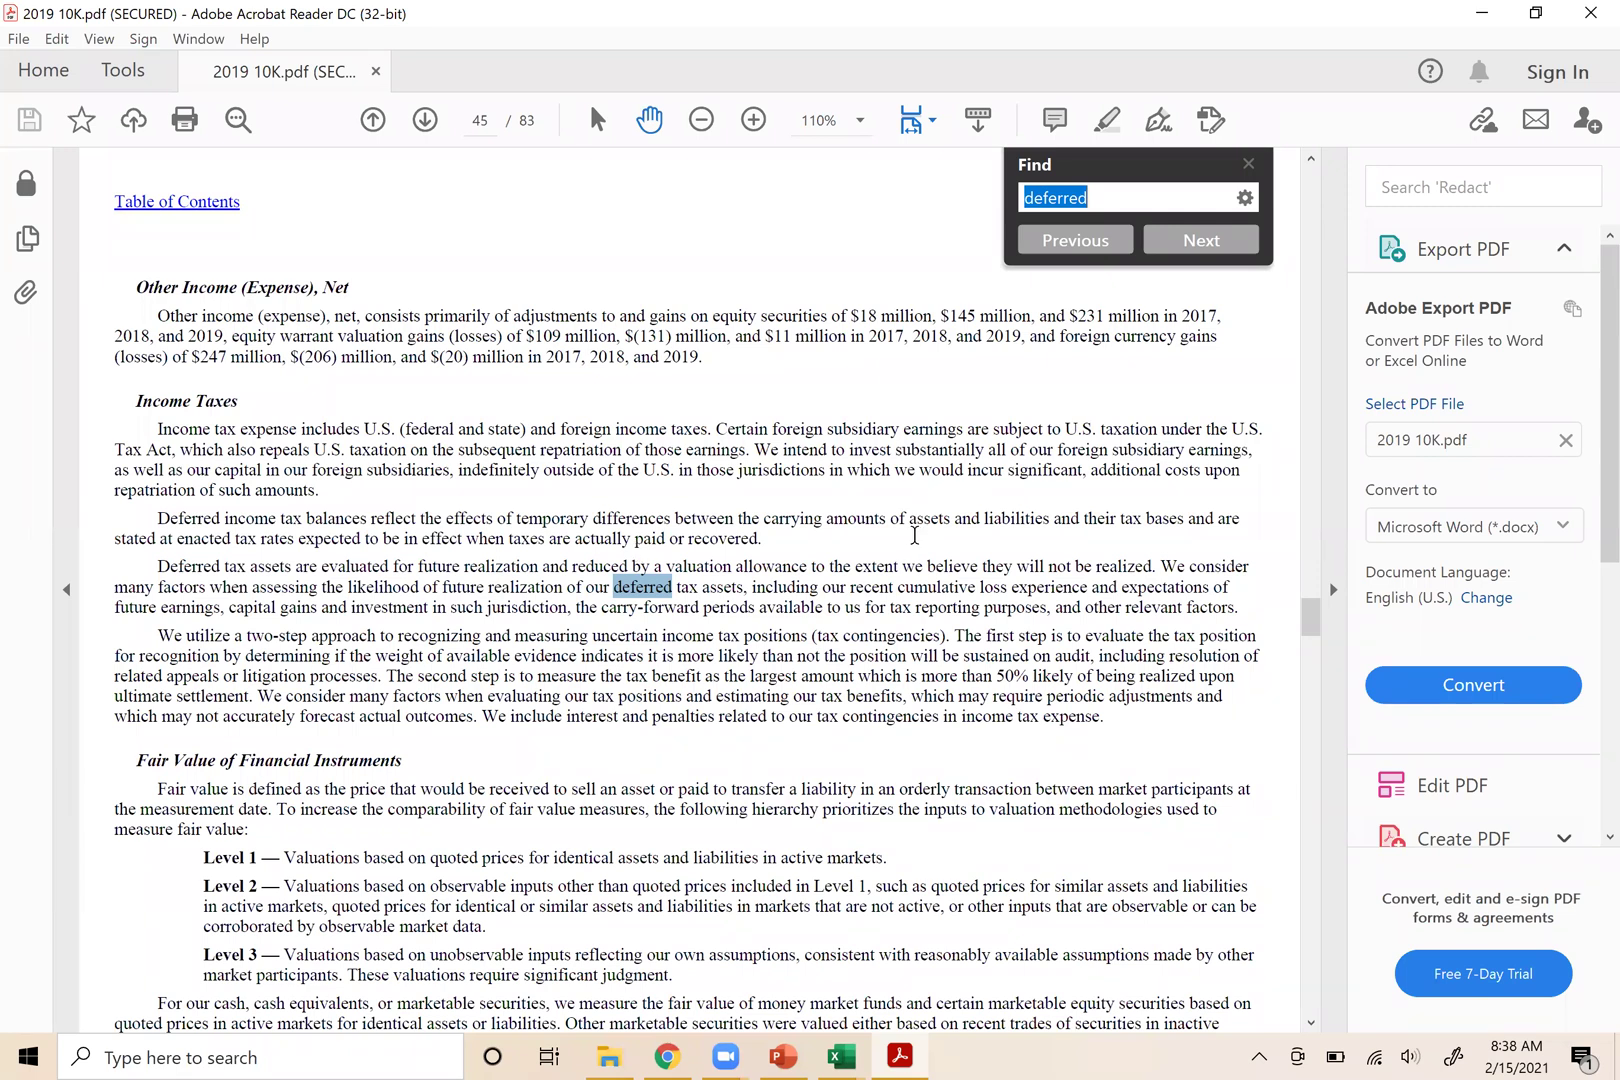
pyautogui.click(1181, 252)
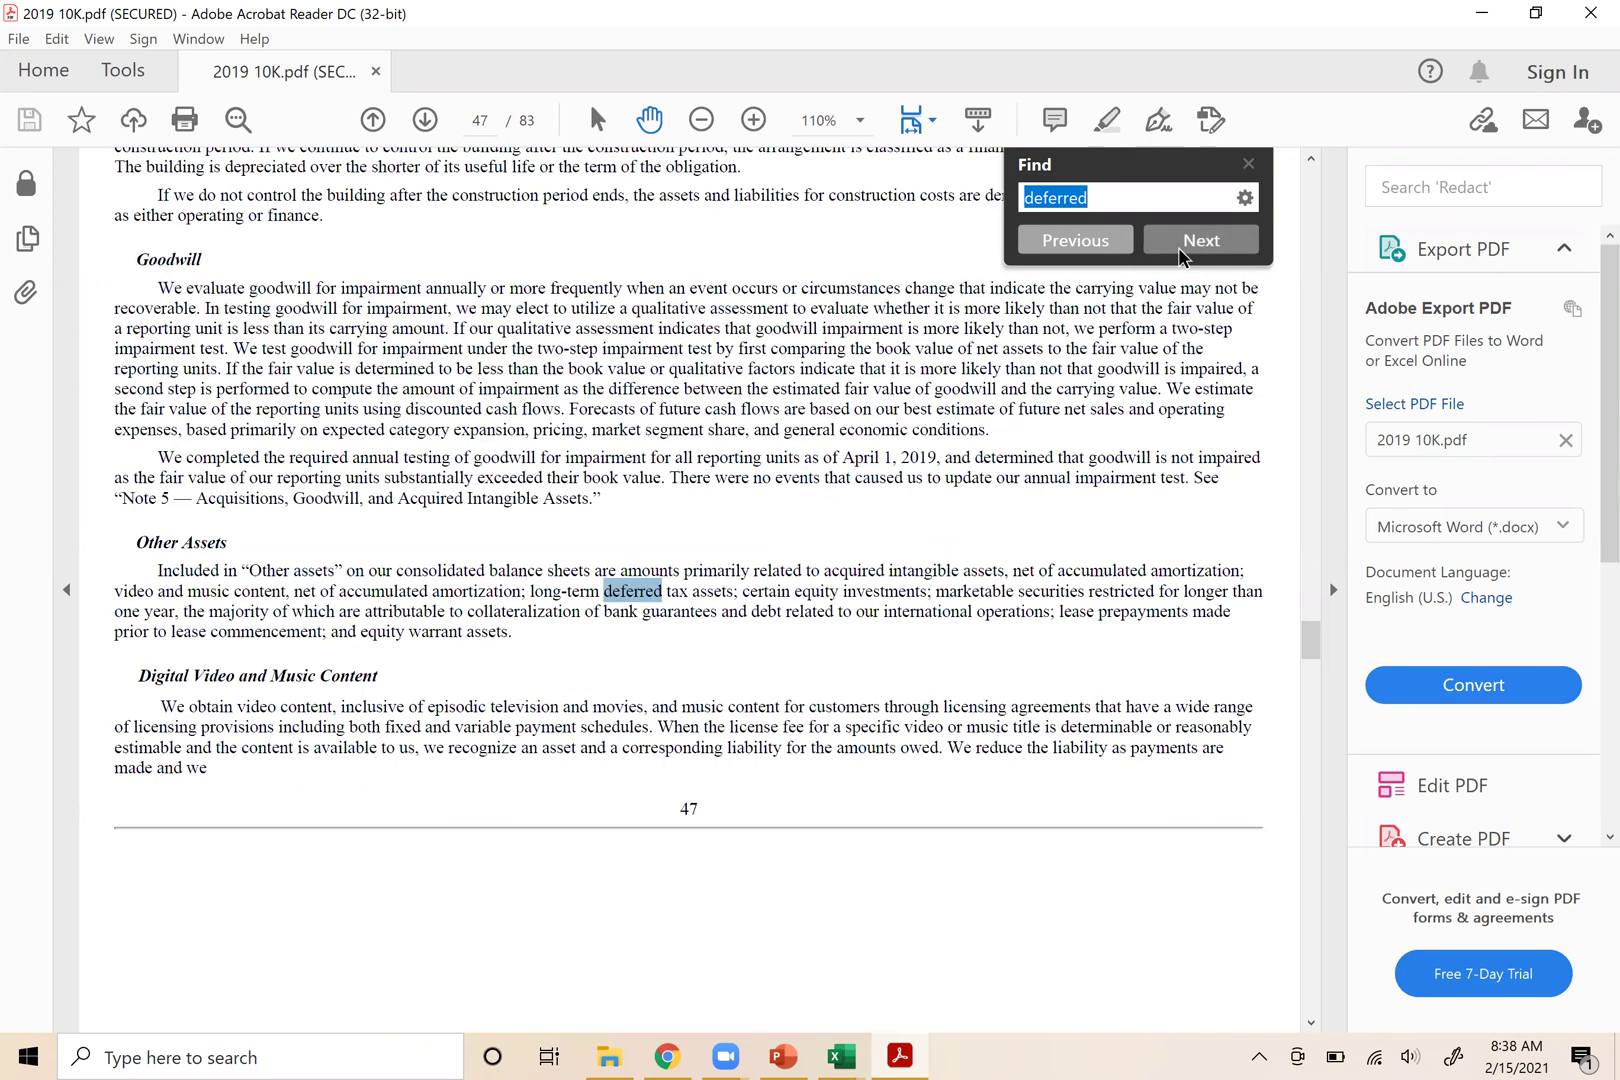
pyautogui.click(1181, 252)
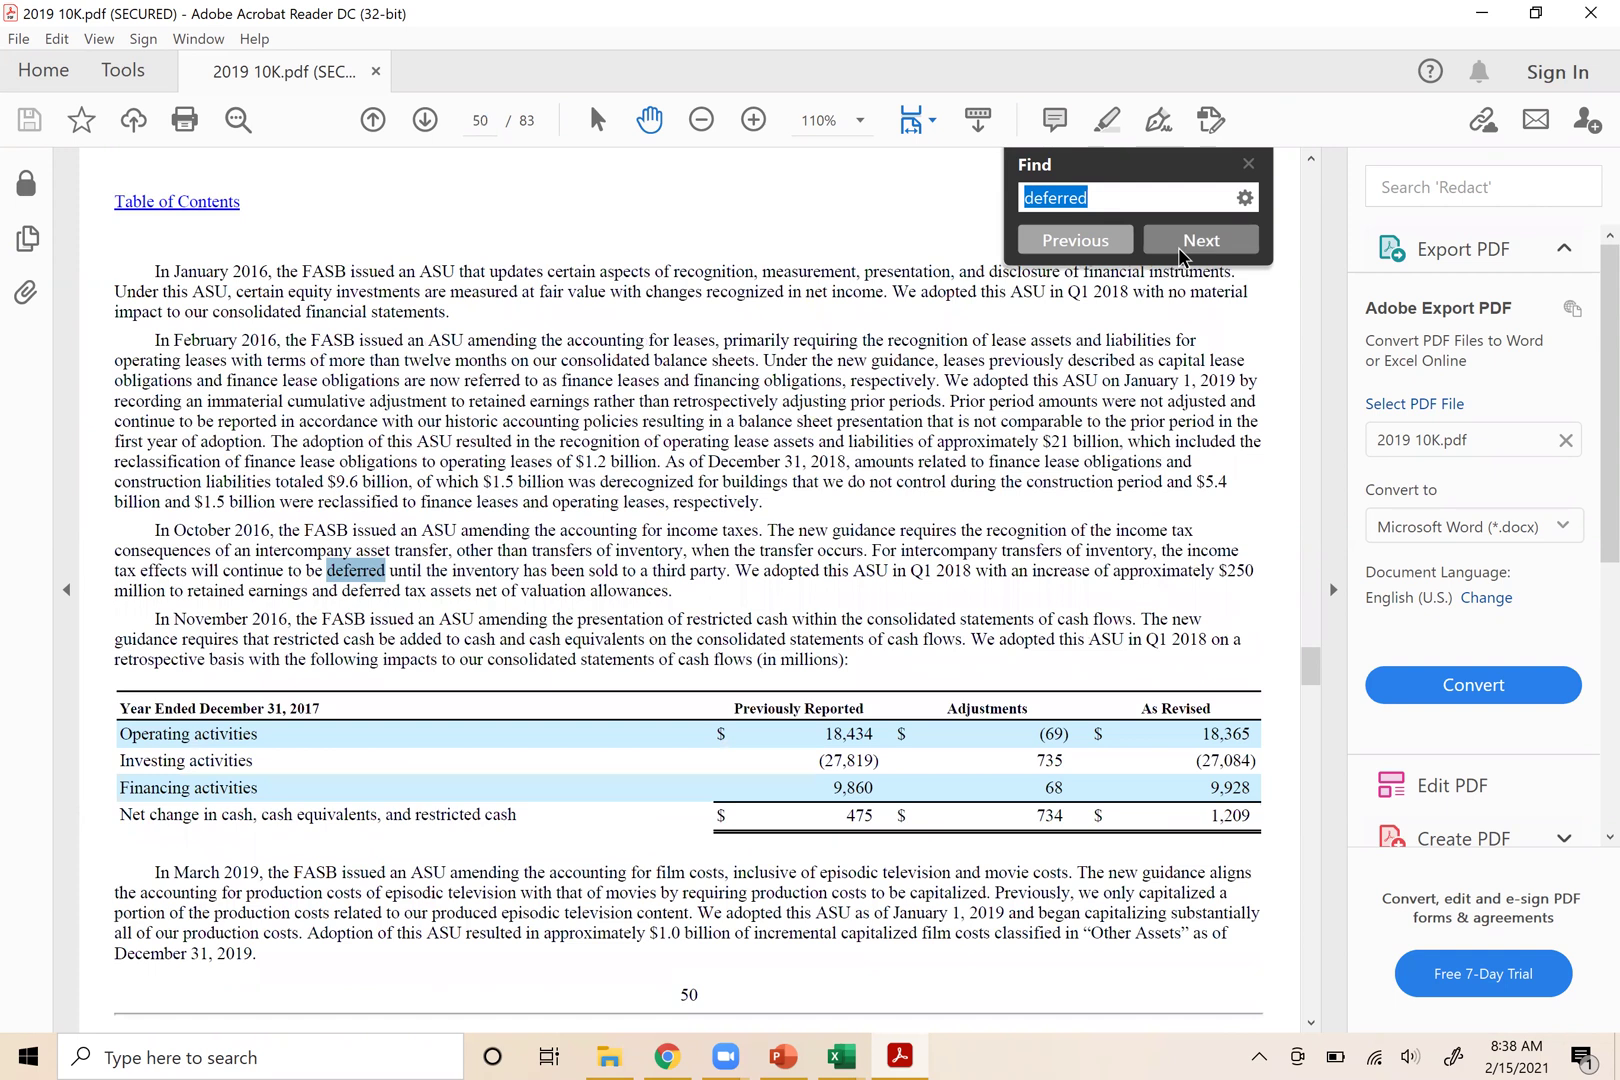
pyautogui.click(1181, 252)
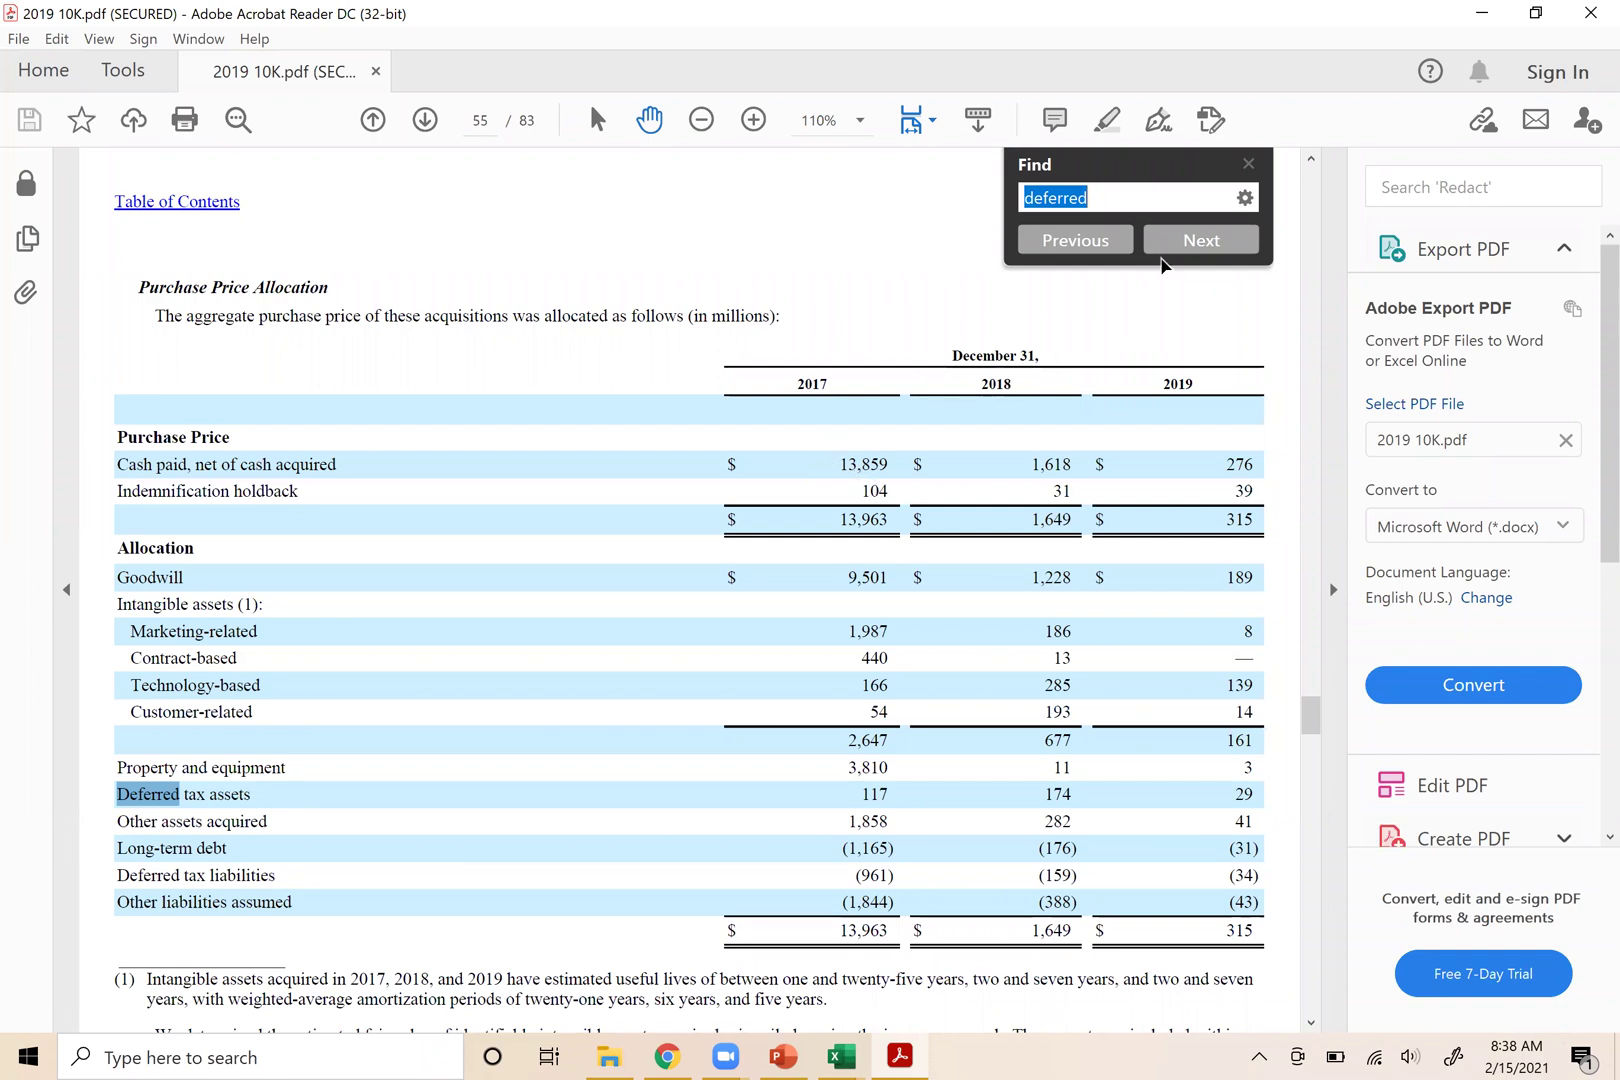
pyautogui.click(1201, 241)
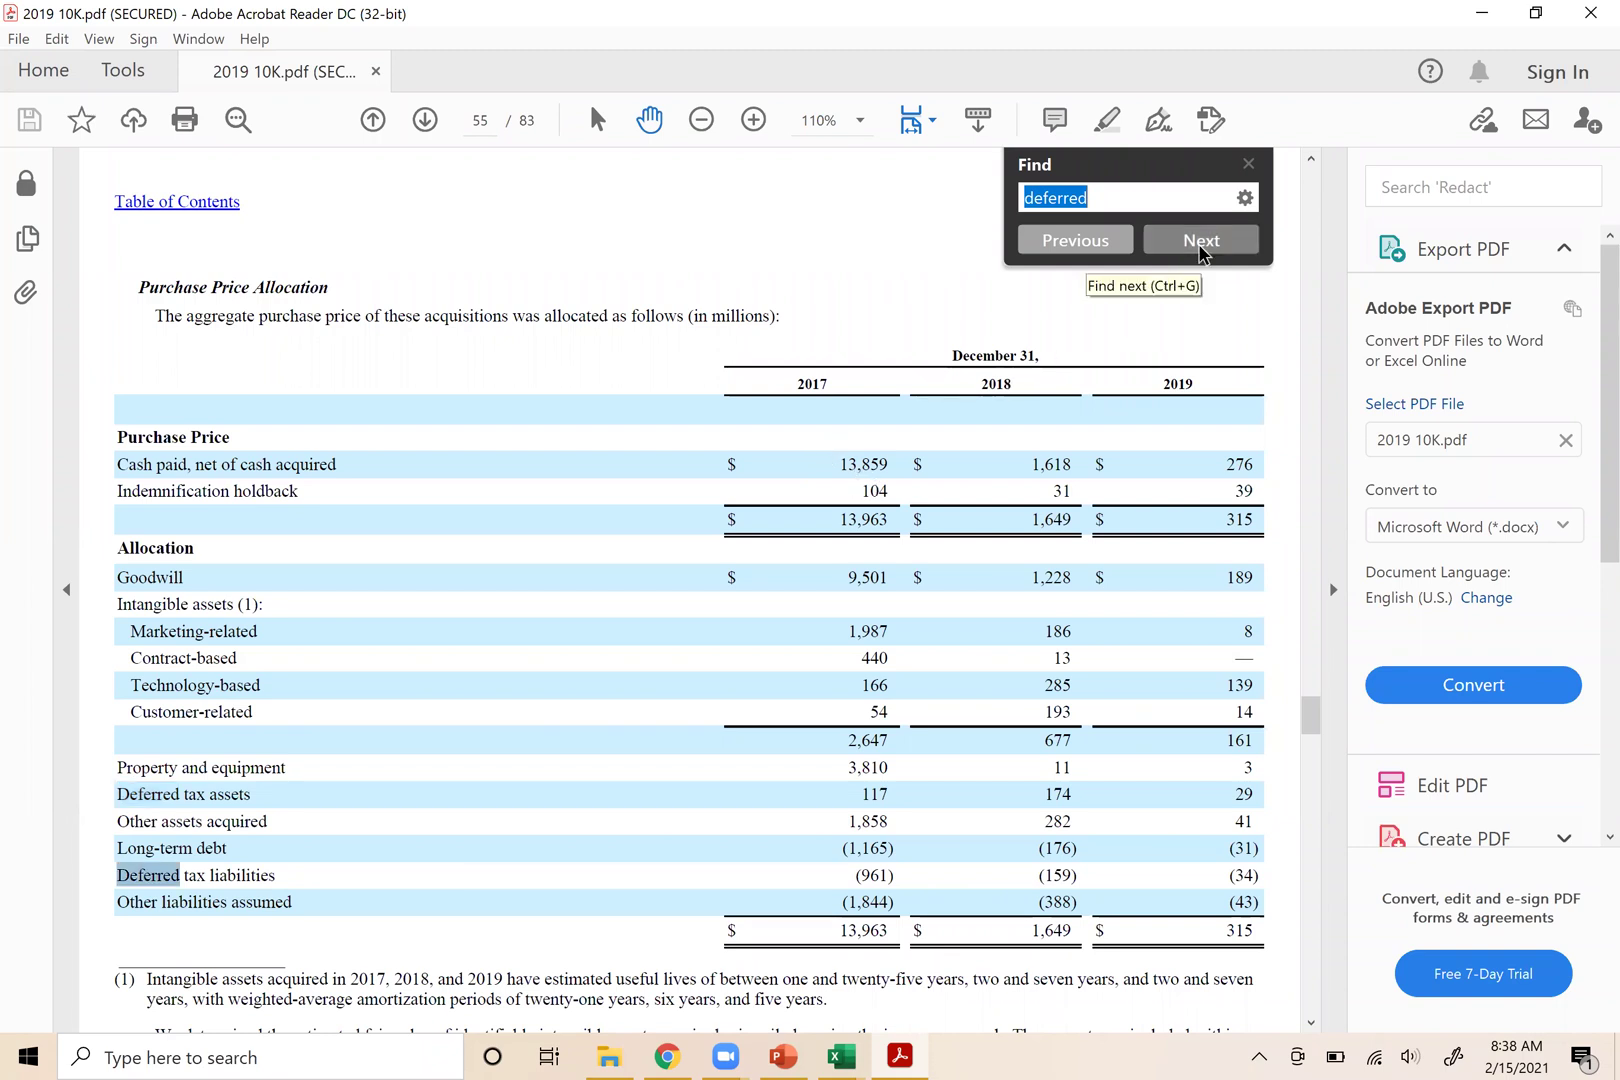
# Continue the "deferred" search through Note 9 Income Taxes and examine the table of deferred income tax assets and liabilities
pyautogui.click(1201, 241)
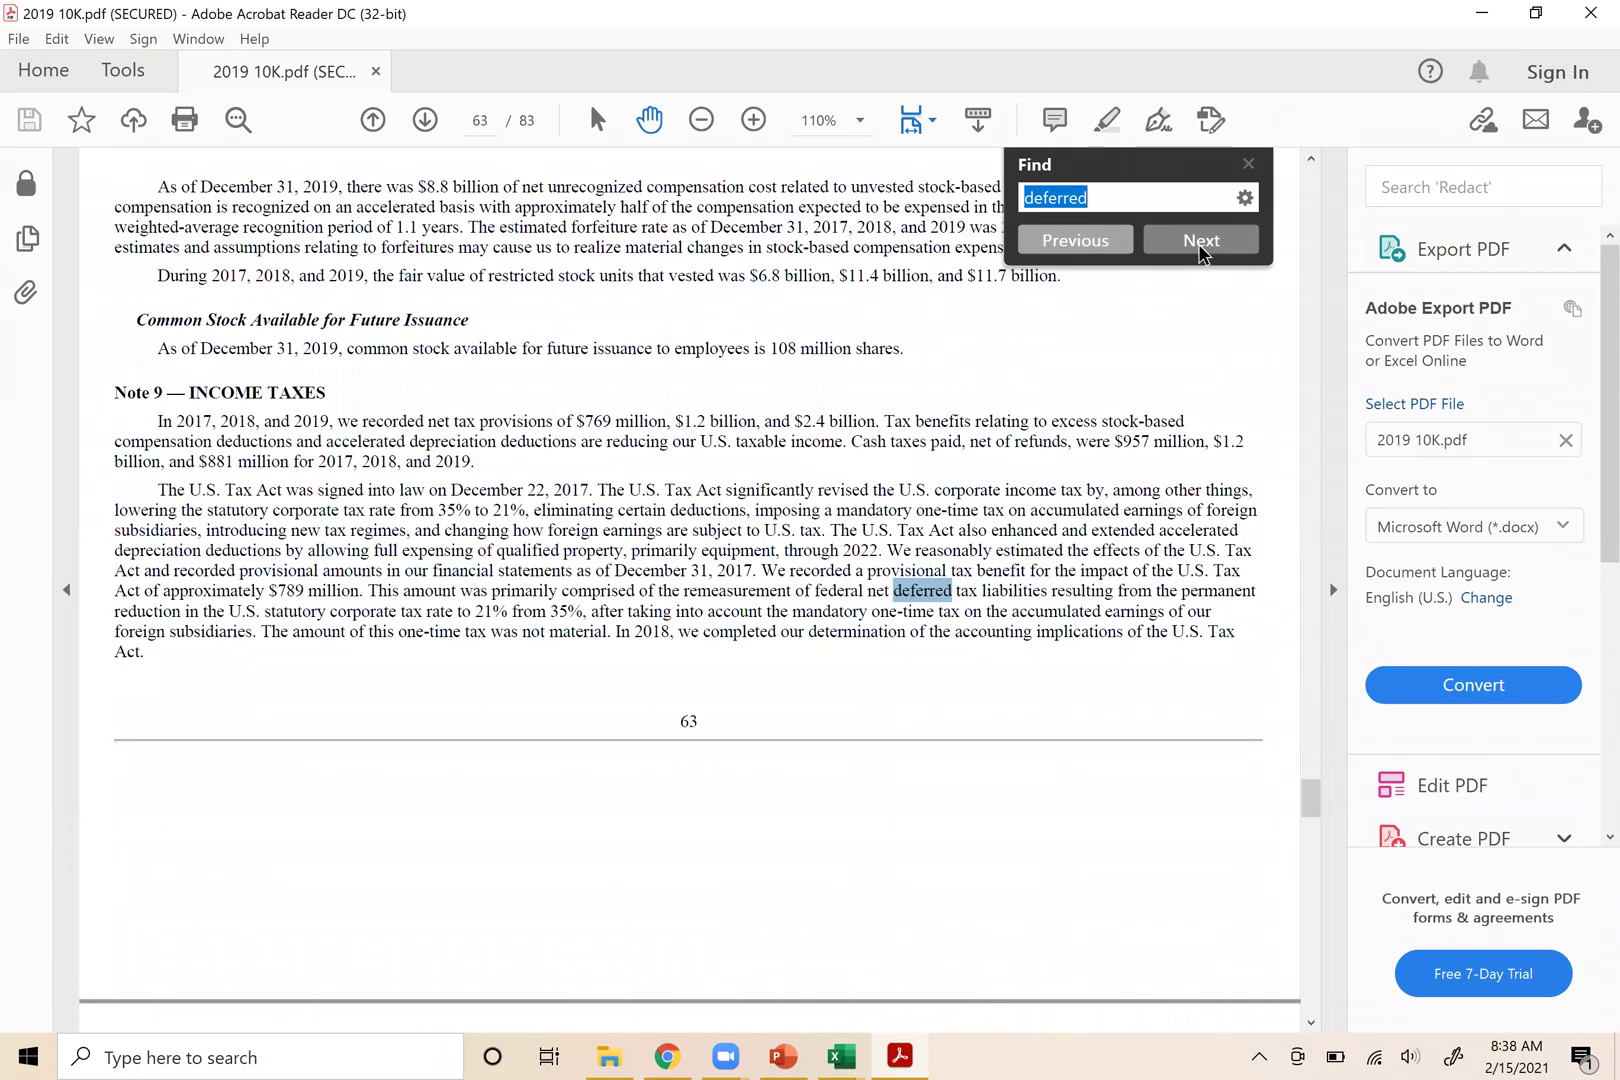
pyautogui.click(1201, 244)
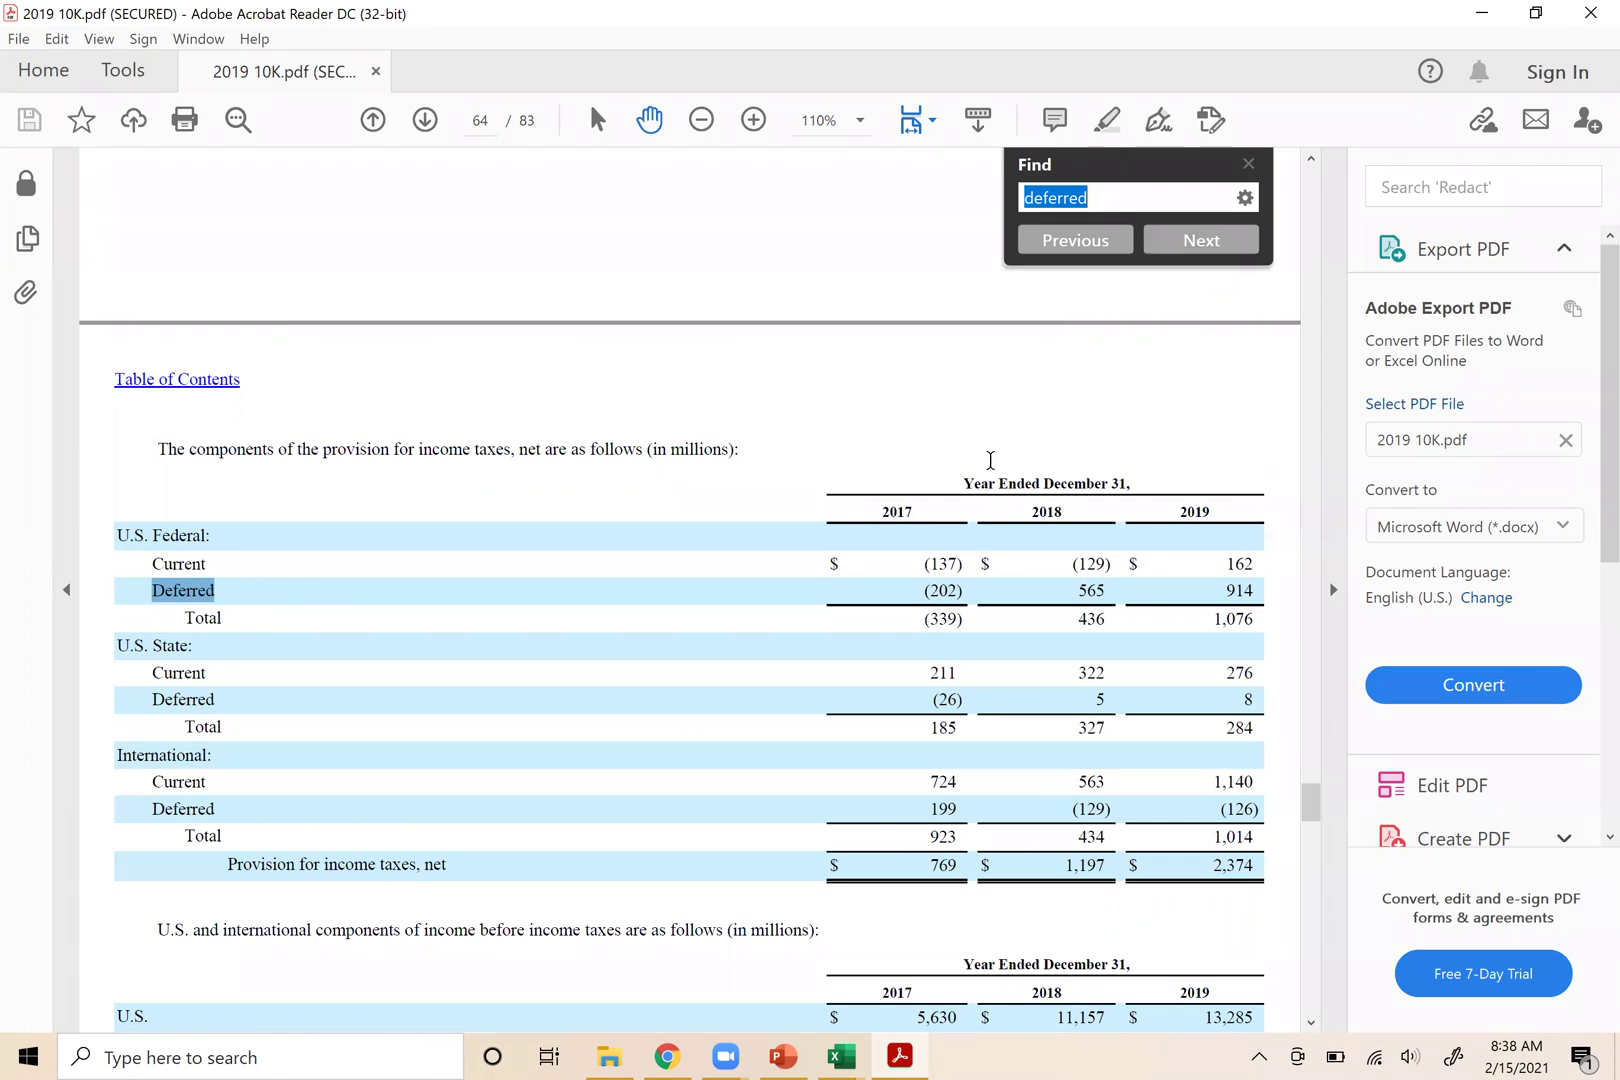
pyautogui.click(1195, 253)
pyautogui.click(1198, 251)
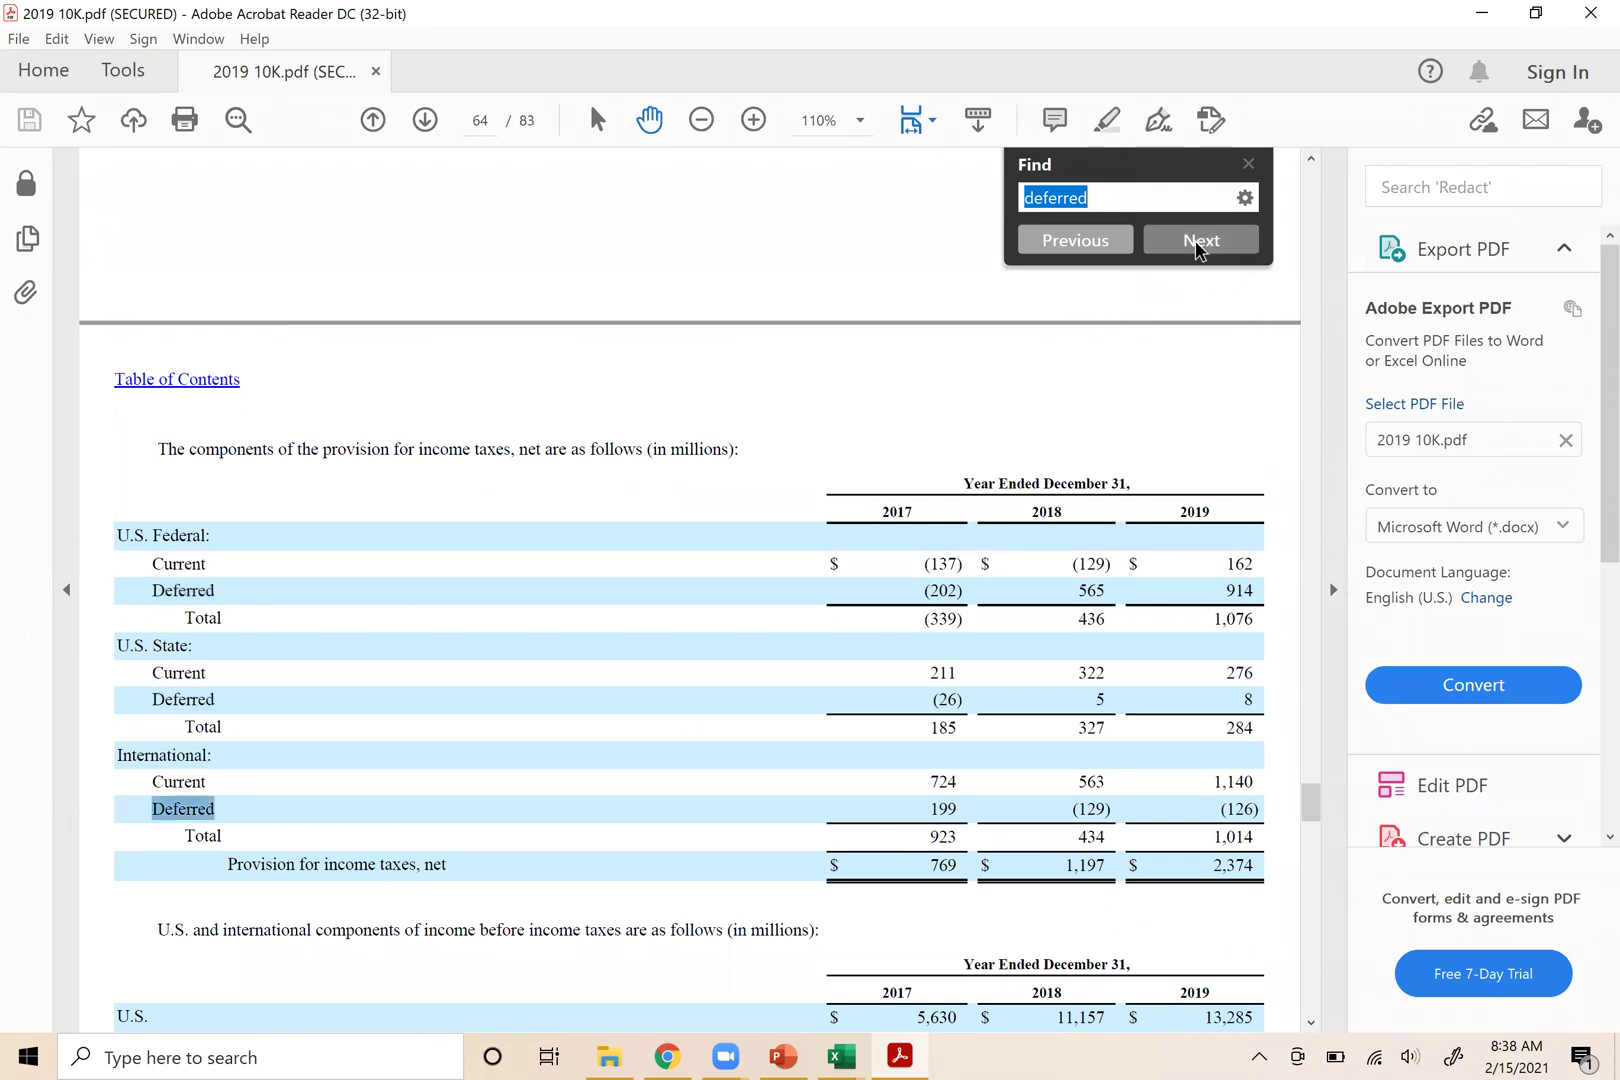
pyautogui.click(1198, 249)
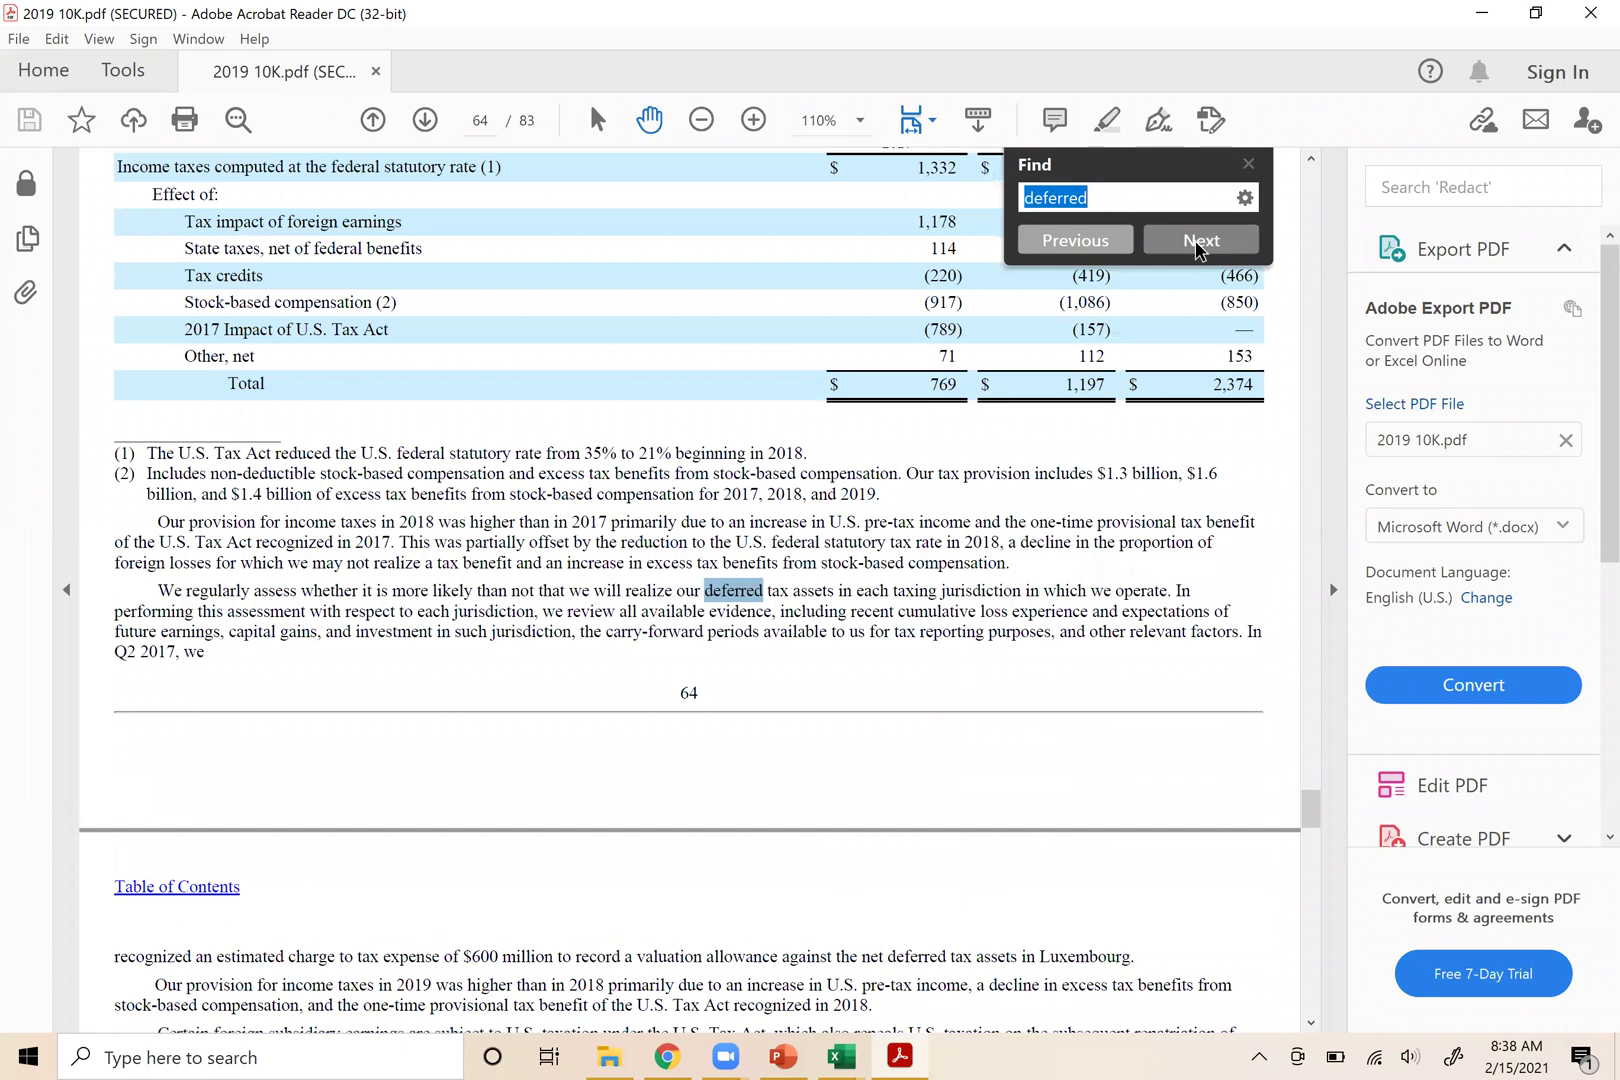
pyautogui.click(1199, 250)
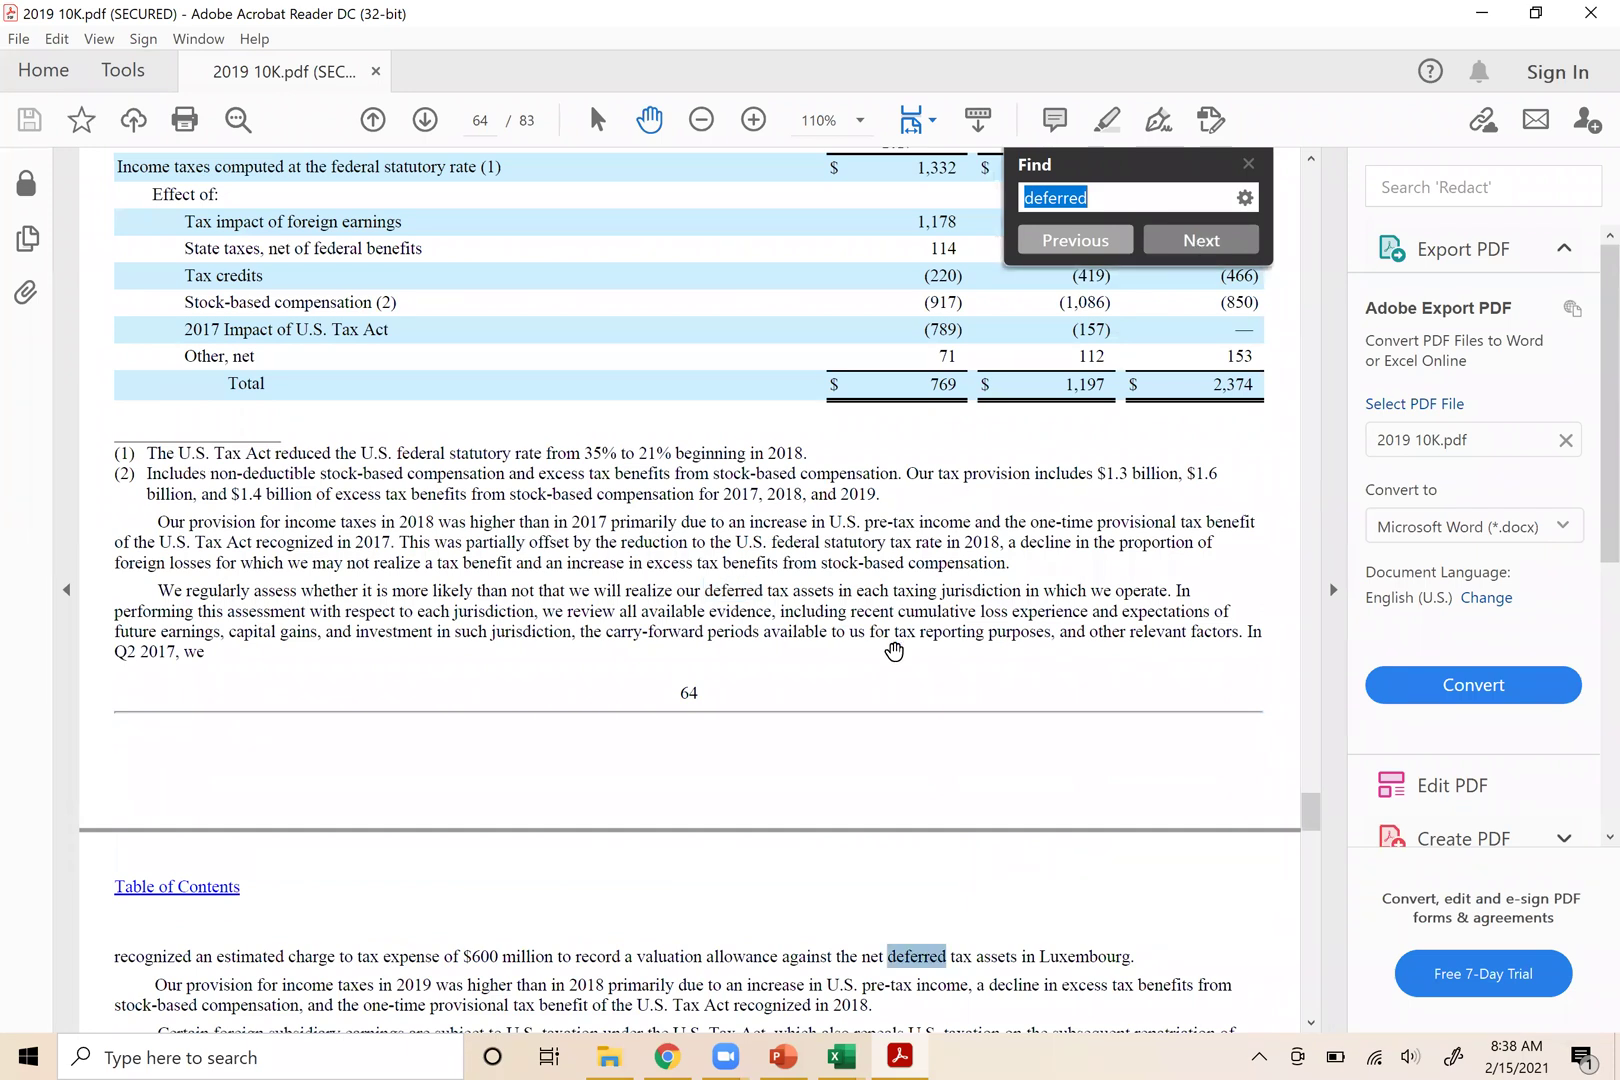
pyautogui.press('Return')
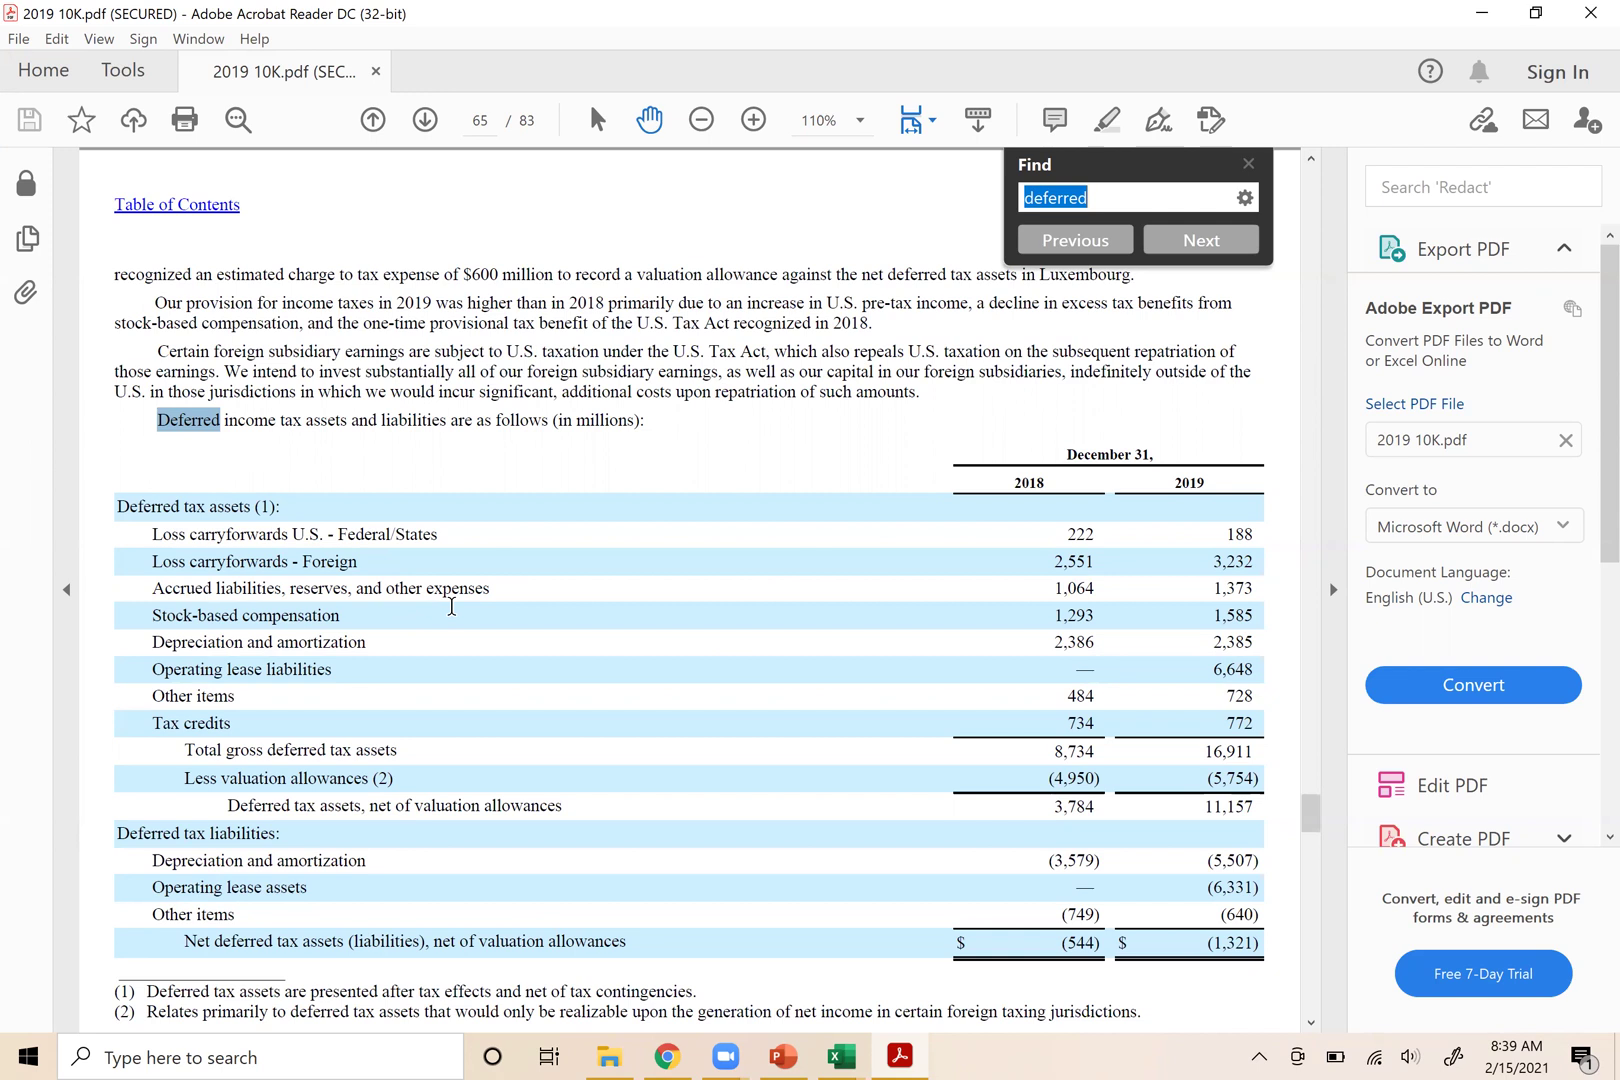
# Return to the Excel workbook and review the Cash Flow Statement's deferred income taxes, the blank working capital projections and the financing activities
pyautogui.hotkey('alt', 'Tab')
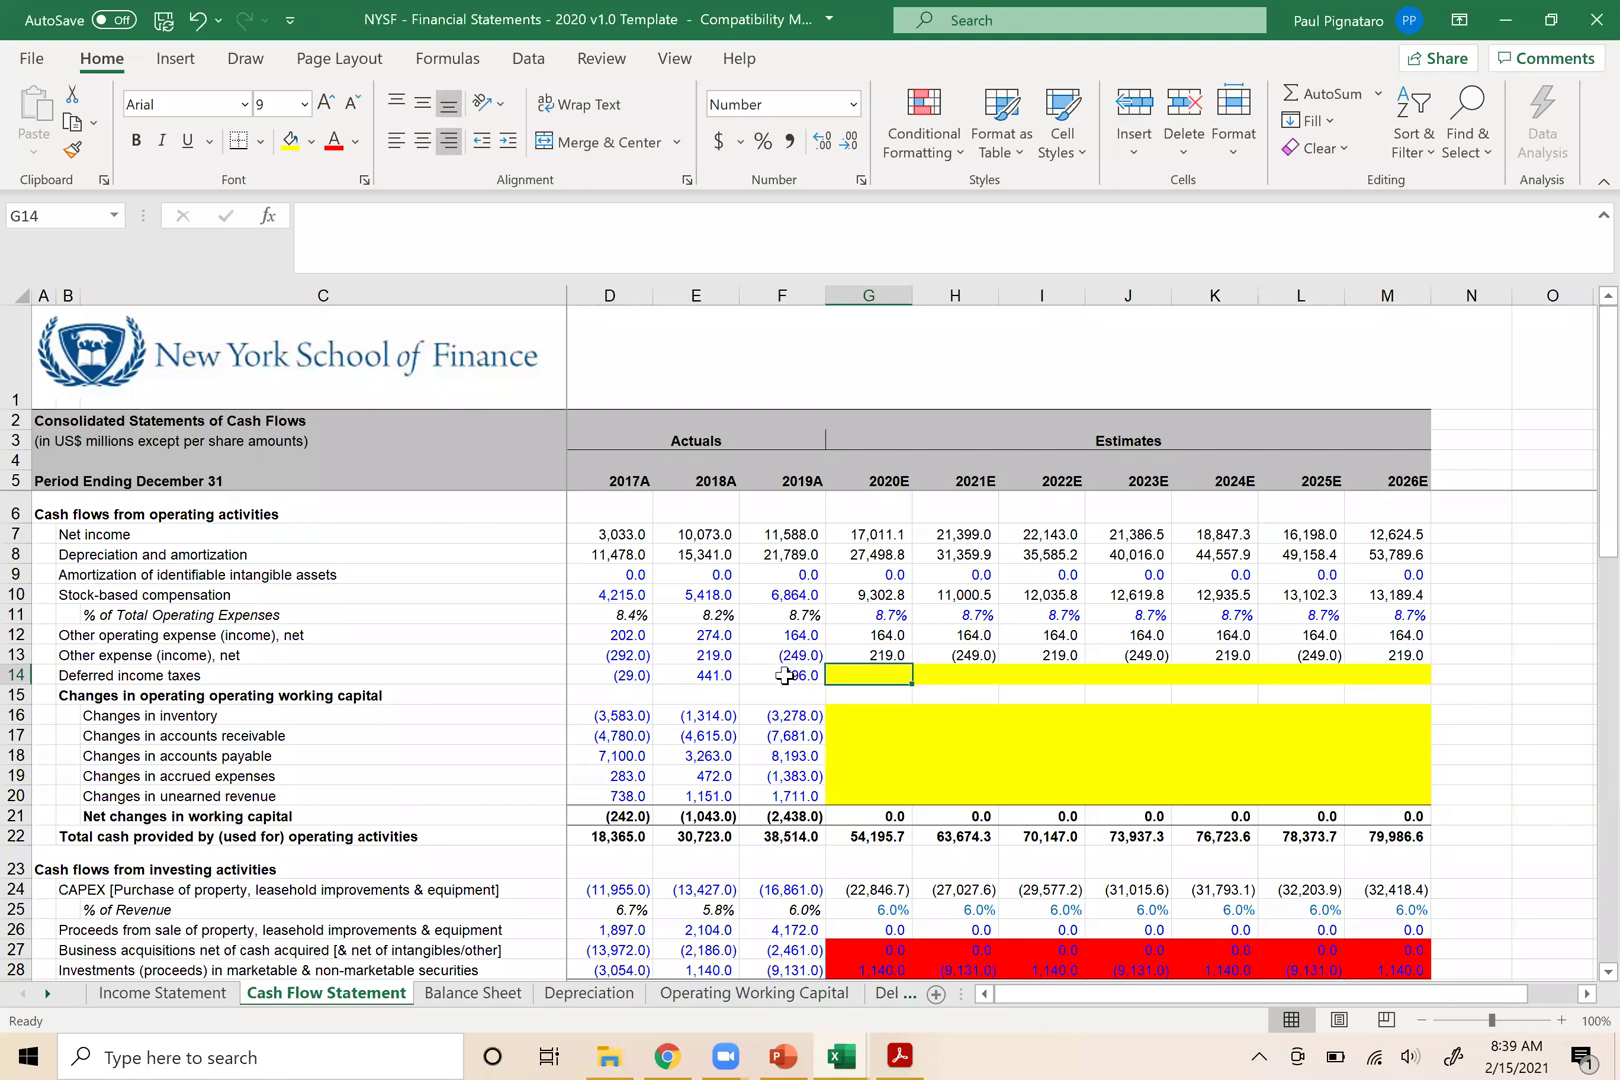
pyautogui.click(785, 676)
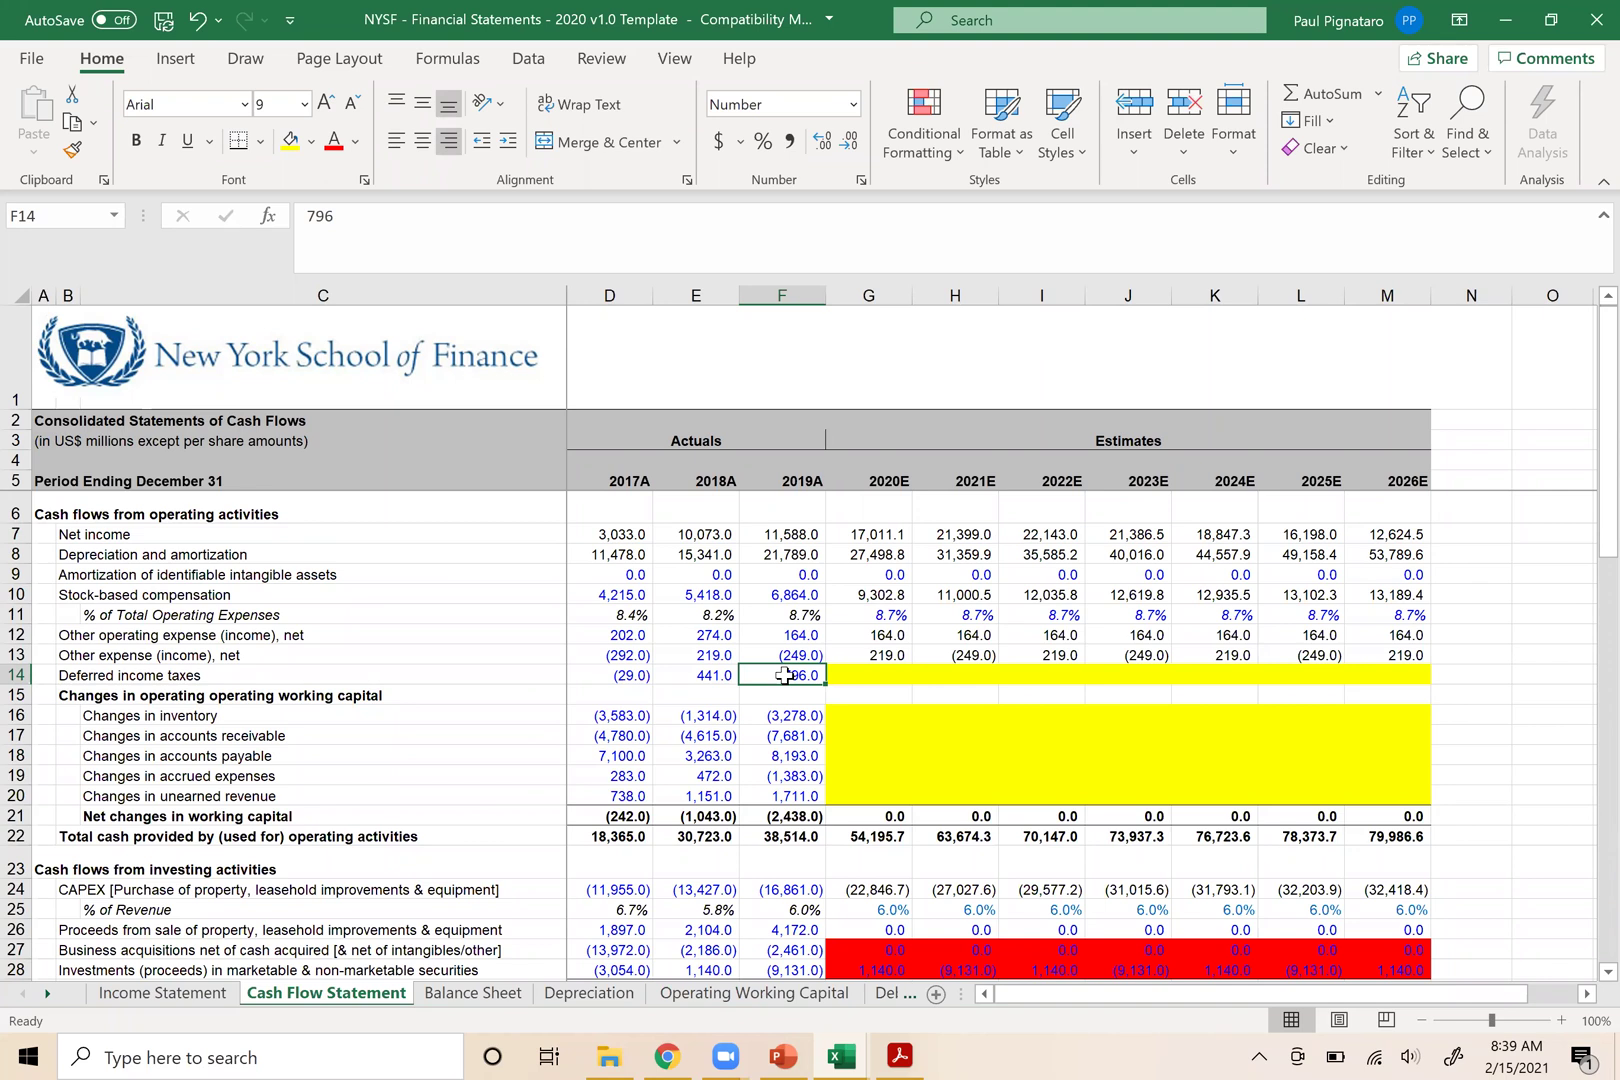
pyautogui.click(860, 670)
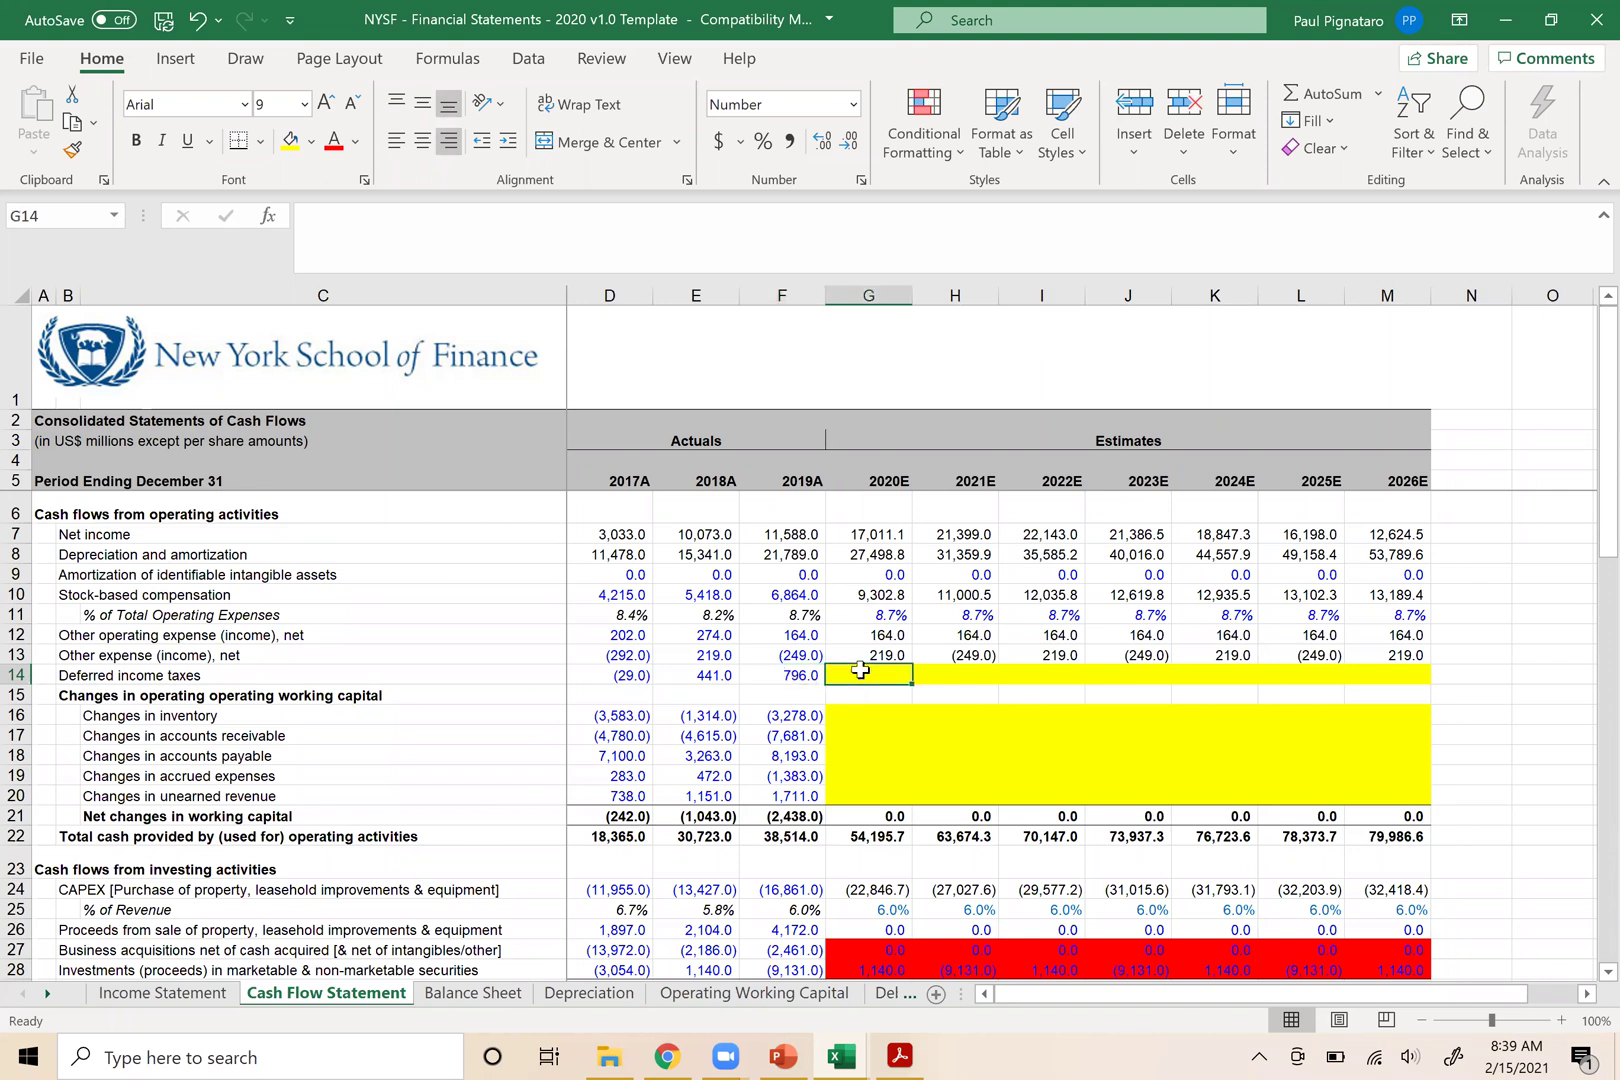
pyautogui.moveTo(770, 678); pyautogui.dragTo(1389, 683)
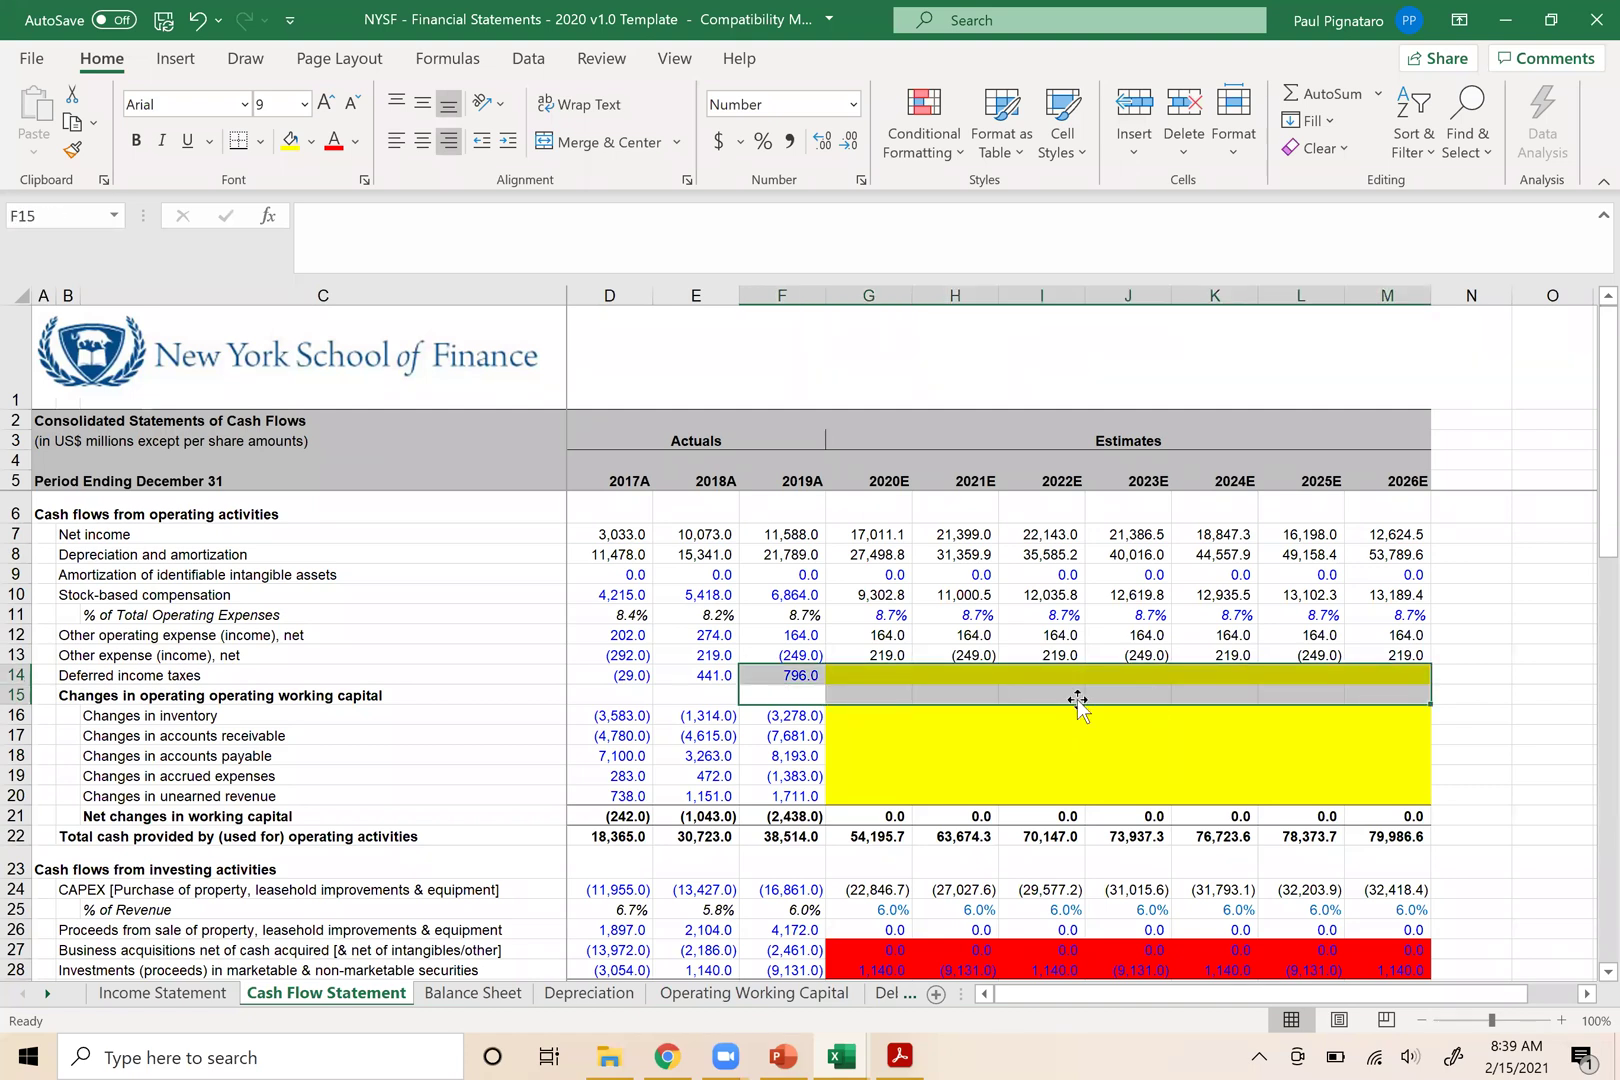
pyautogui.moveTo(851, 720); pyautogui.dragTo(1367, 795)
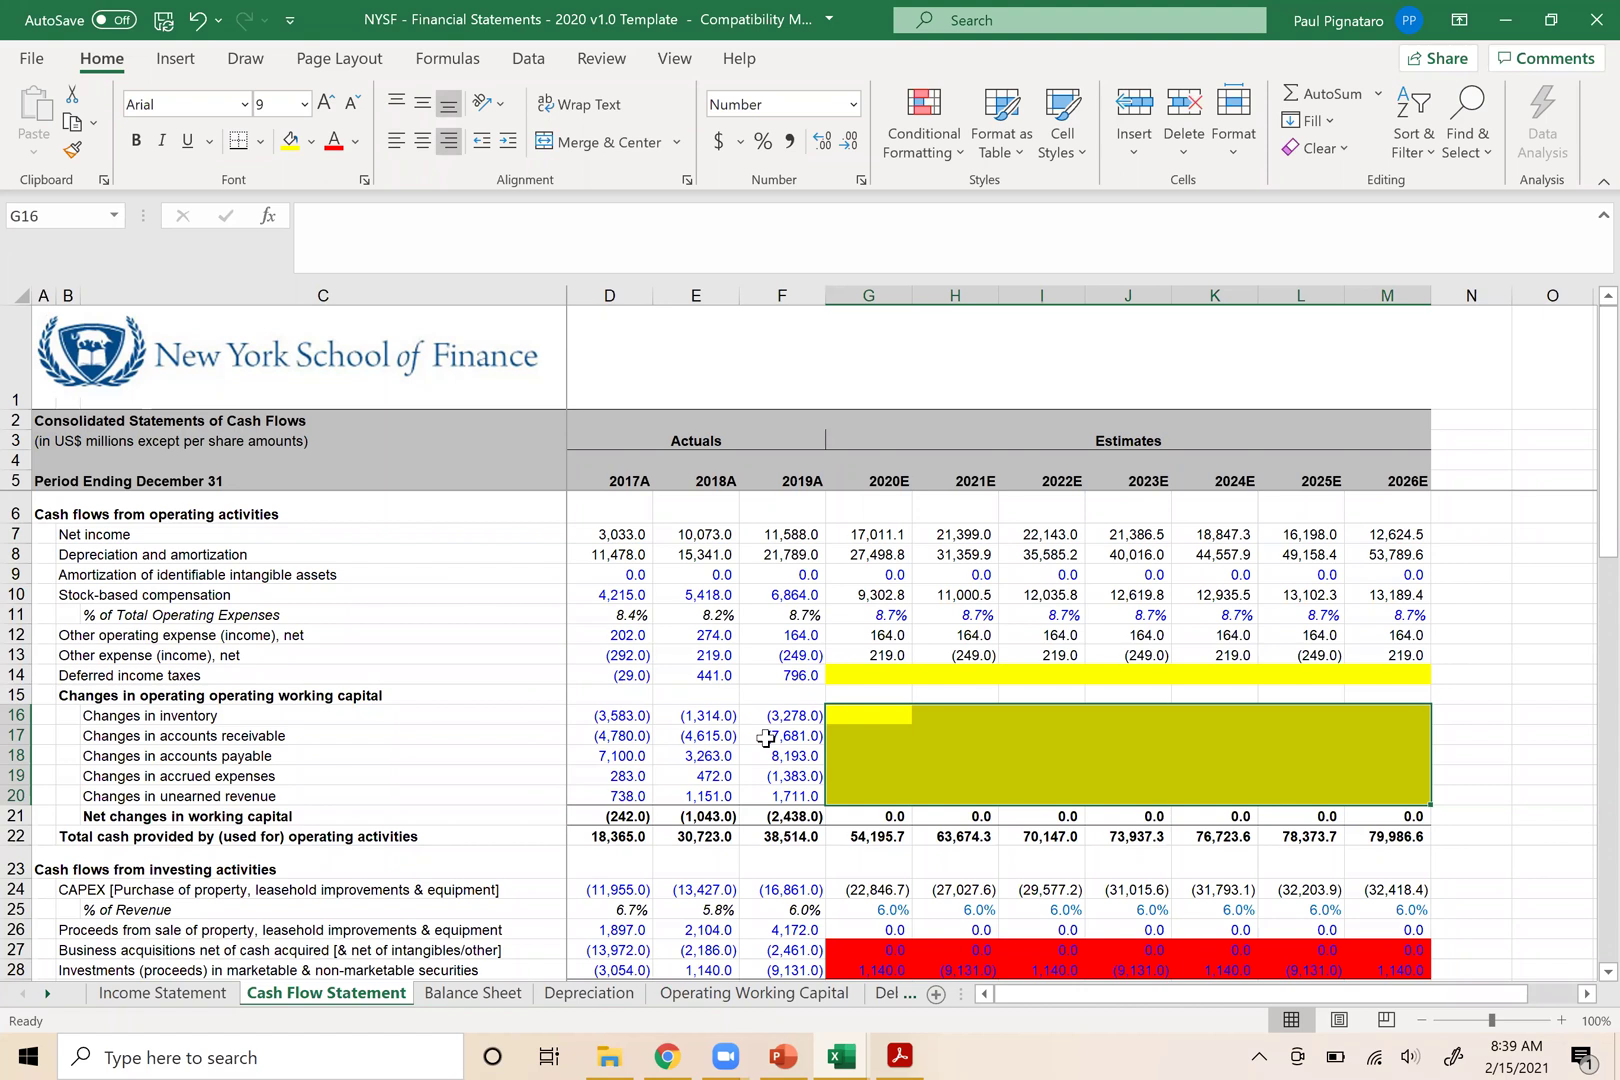
pyautogui.scroll(-6, 766, 738)
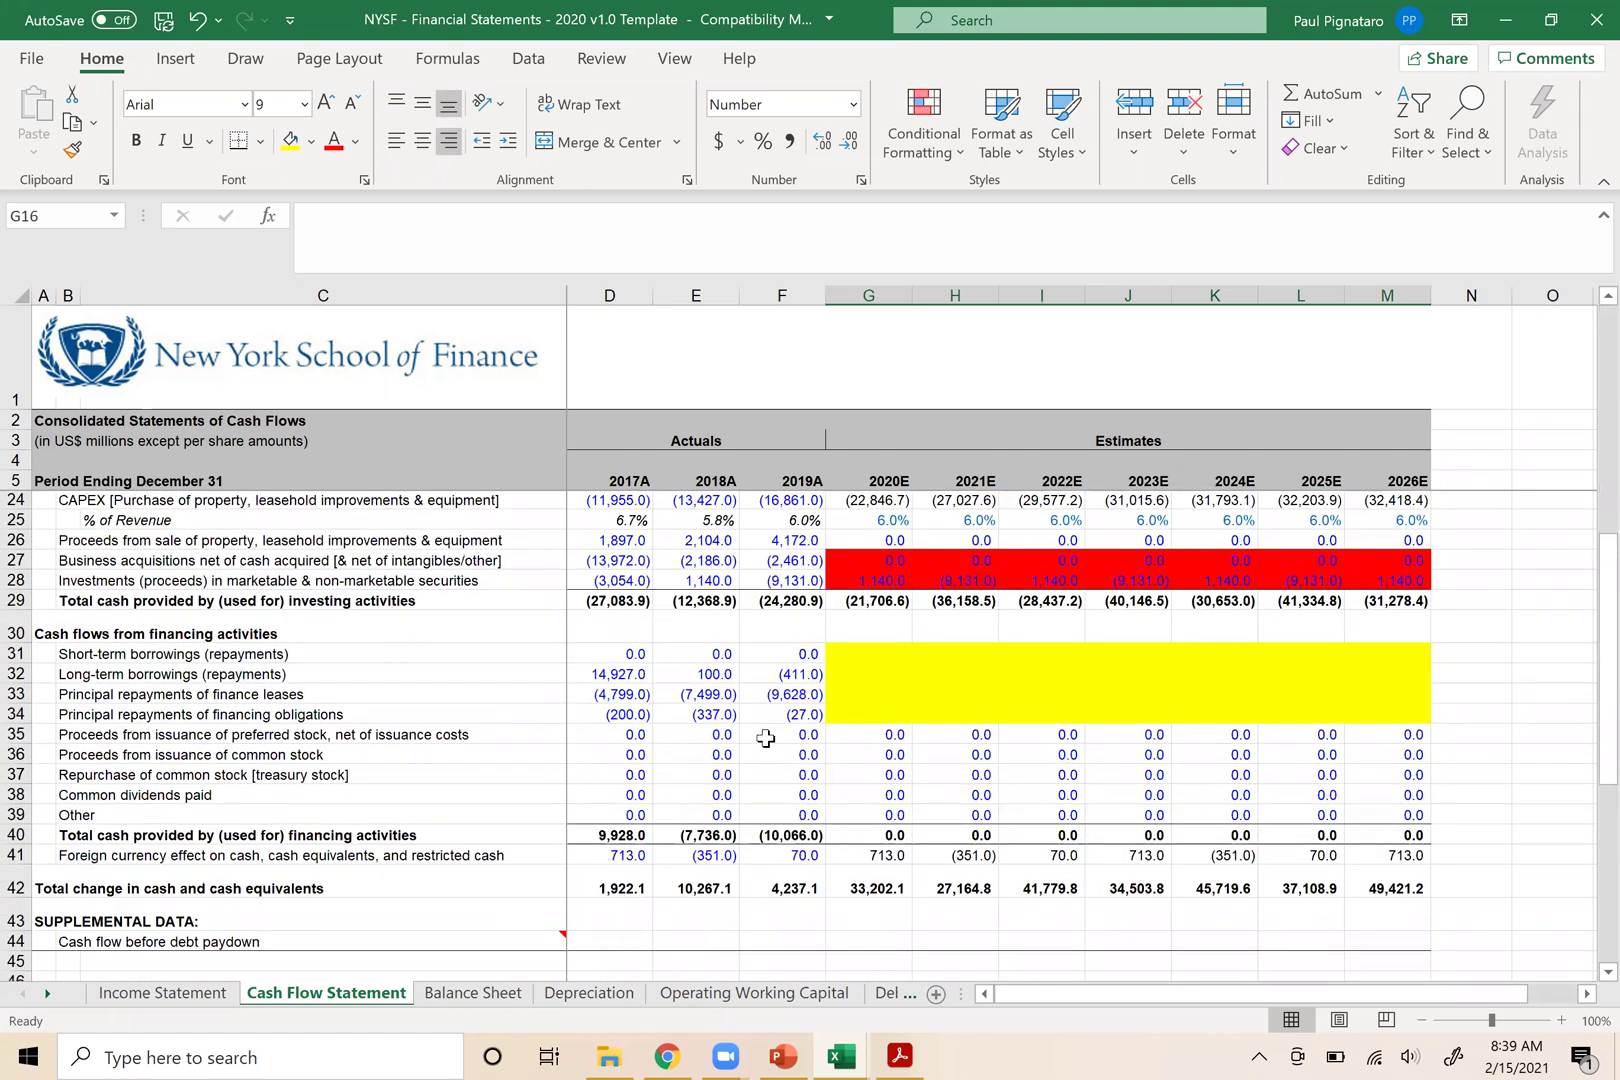
# Highlight the blank 2020E–2026E projections for the borrowings, finance lease and financing obligation lines (G31:M34) on the Cash Flow Statement
pyautogui.scroll(1, 766, 738)
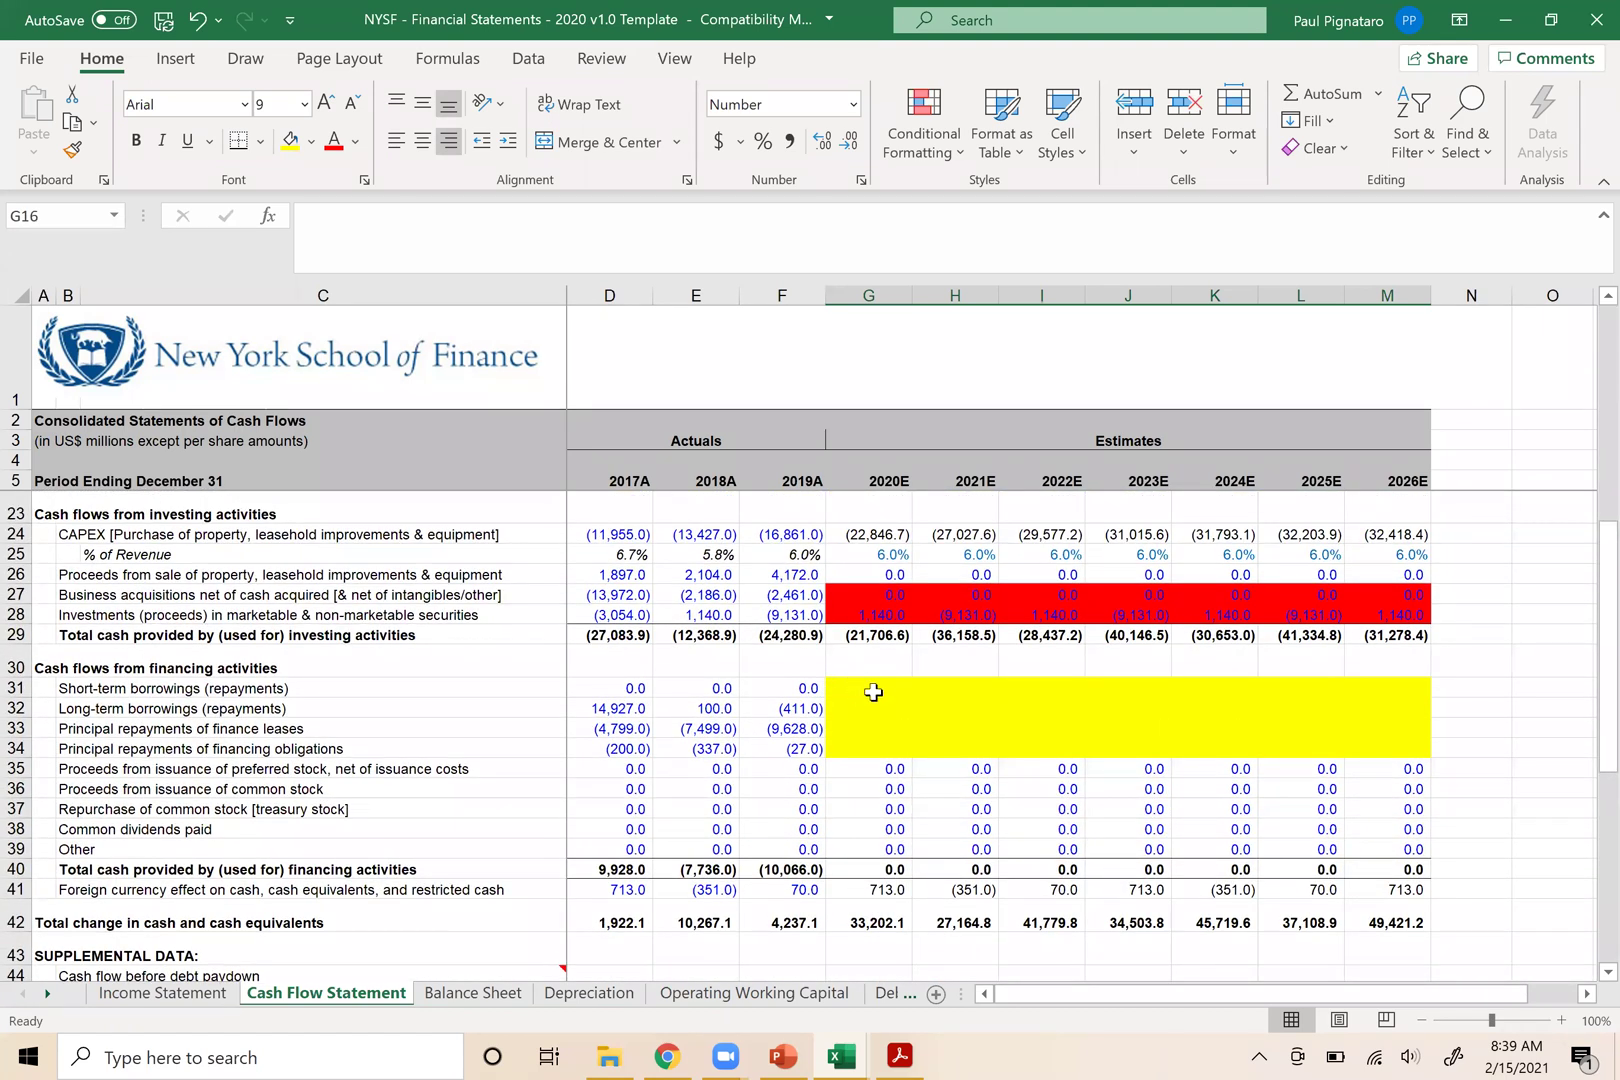
pyautogui.click(870, 690)
pyautogui.moveTo(1258, 771); pyautogui.dragTo(1387, 746)
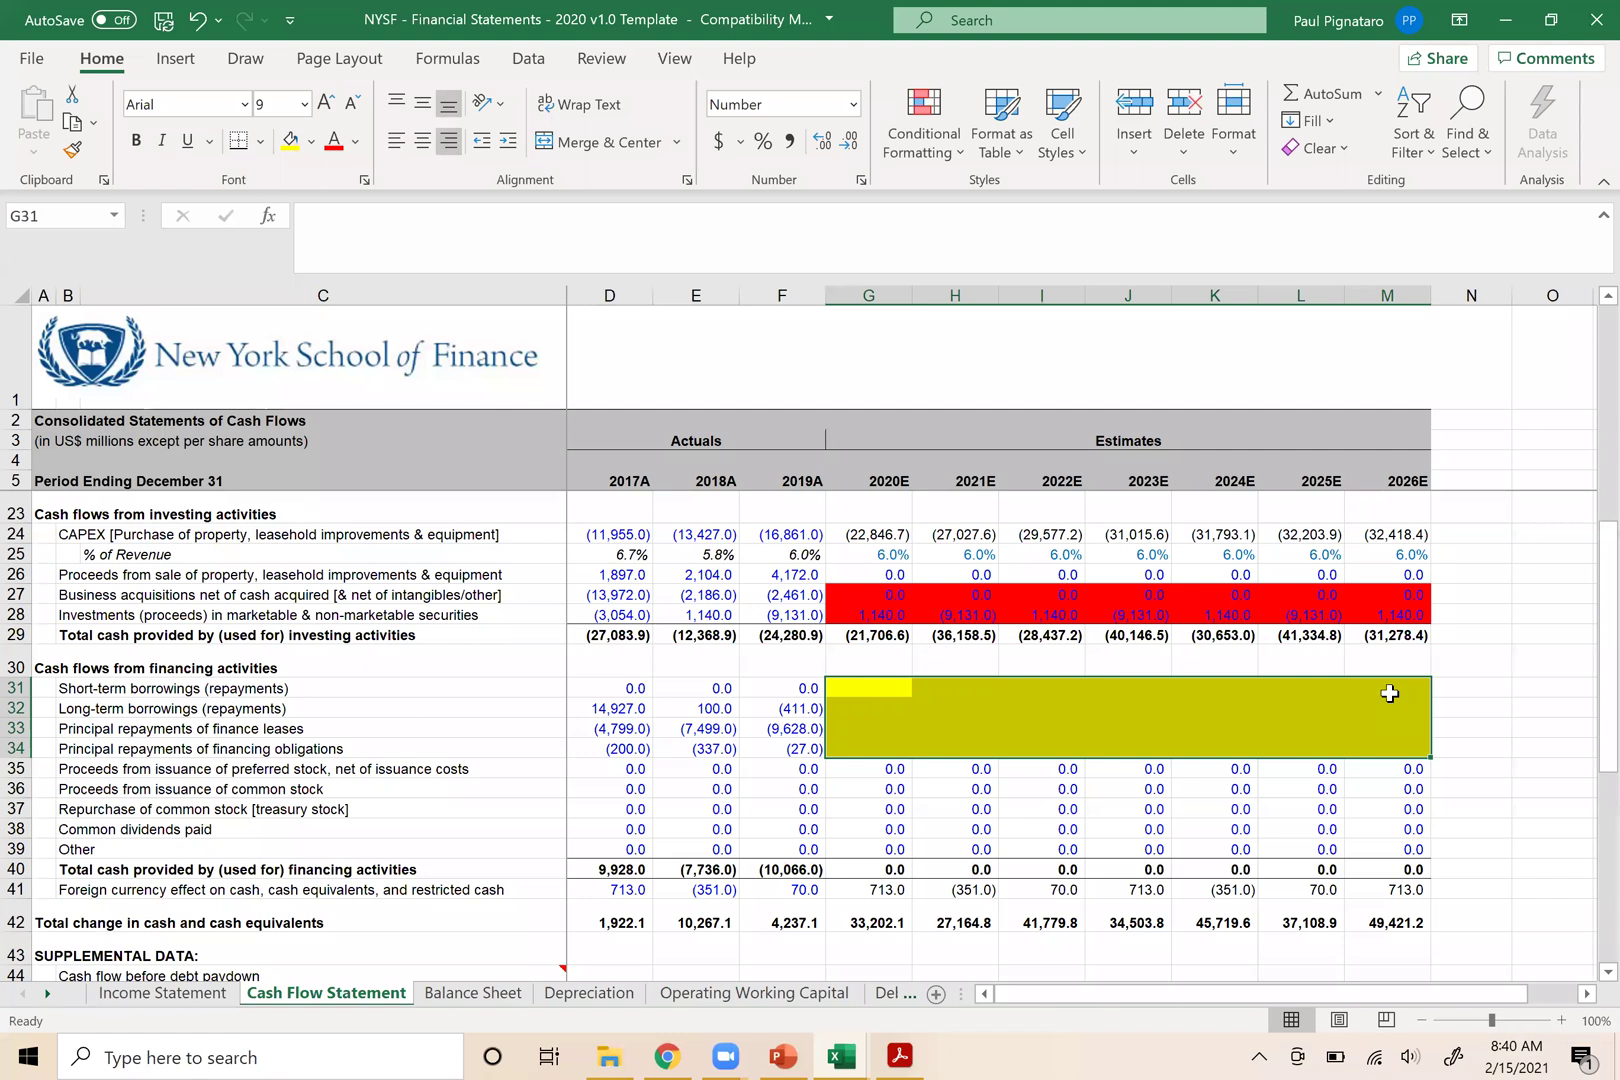
# Review the Balance Sheet, and examine the Income Statement's operating expense, depreciation and blank interest projections
pyautogui.click(474, 993)
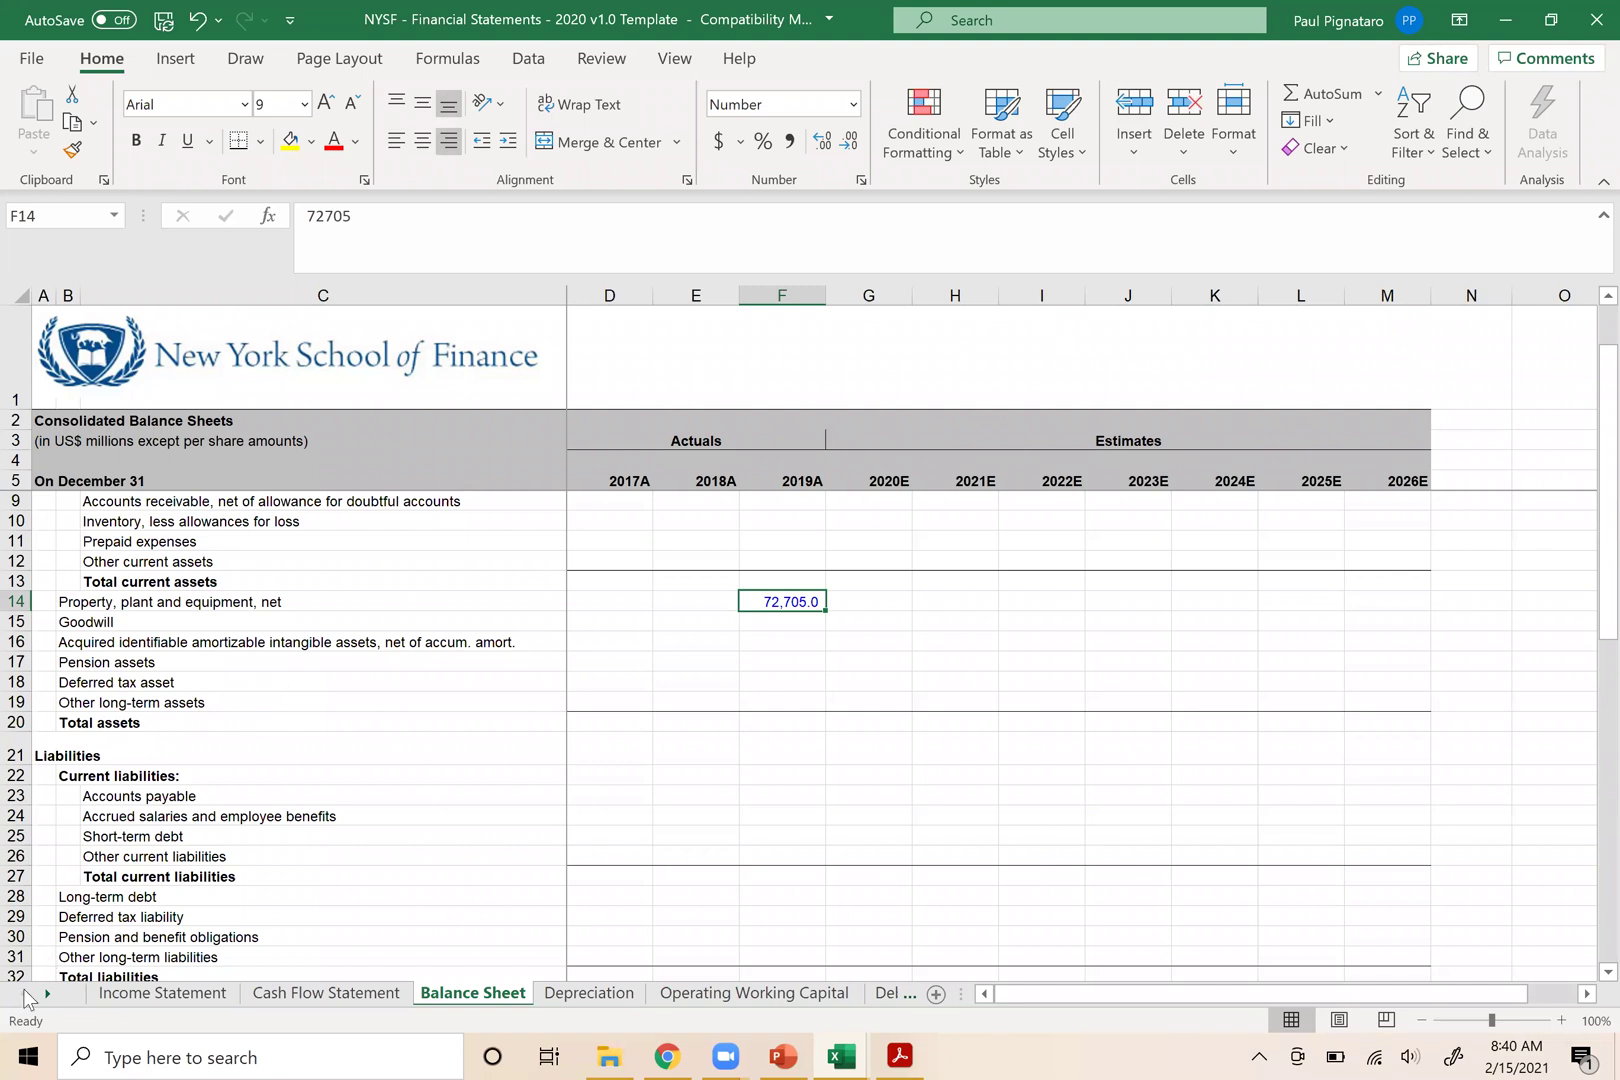
pyautogui.click(155, 993)
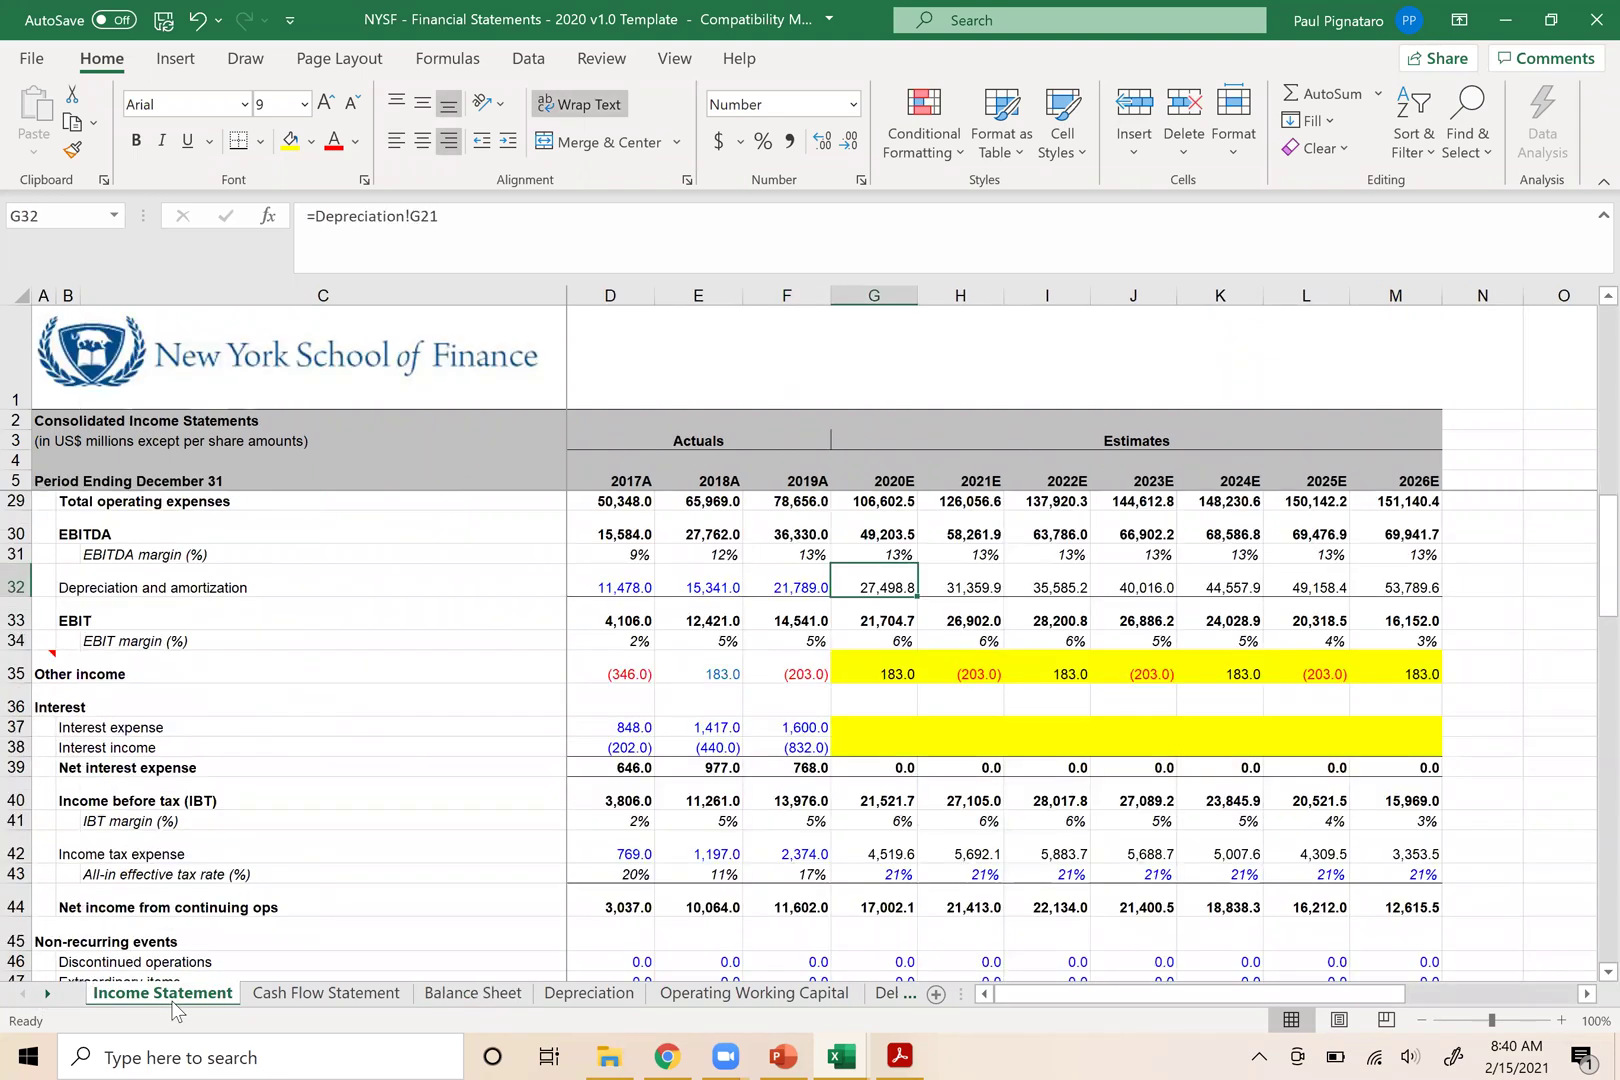
pyautogui.scroll(3, 638, 676)
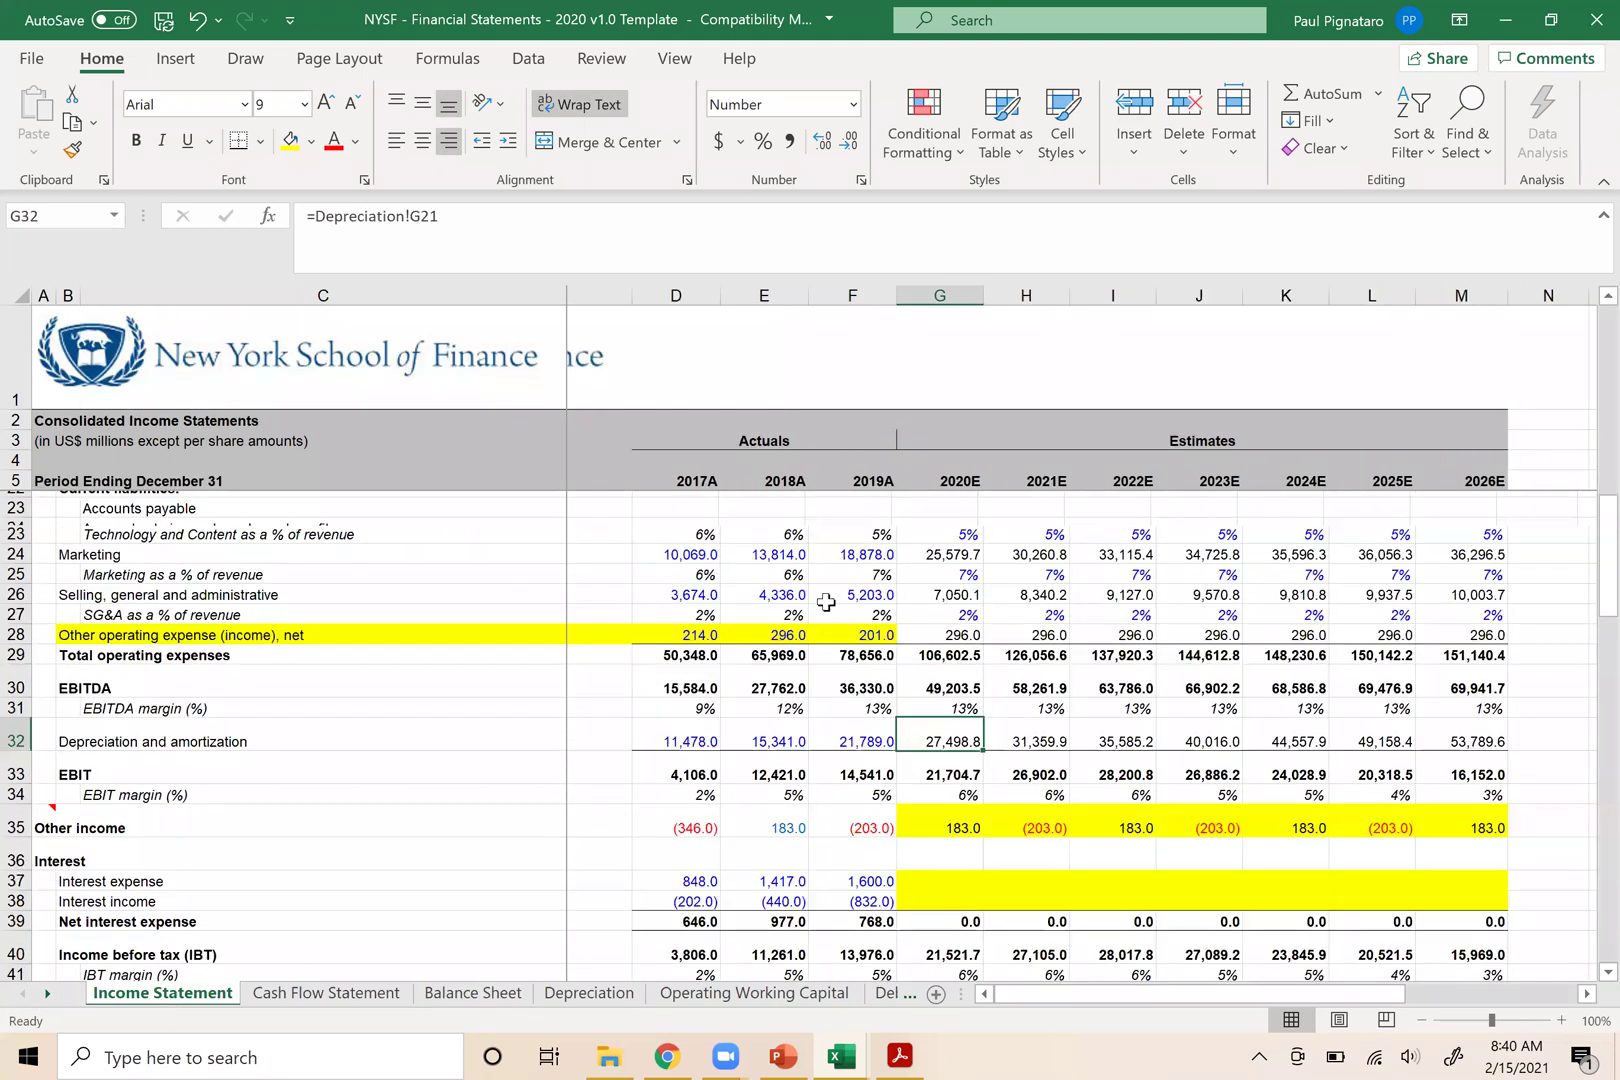
pyautogui.scroll(1, 824, 610)
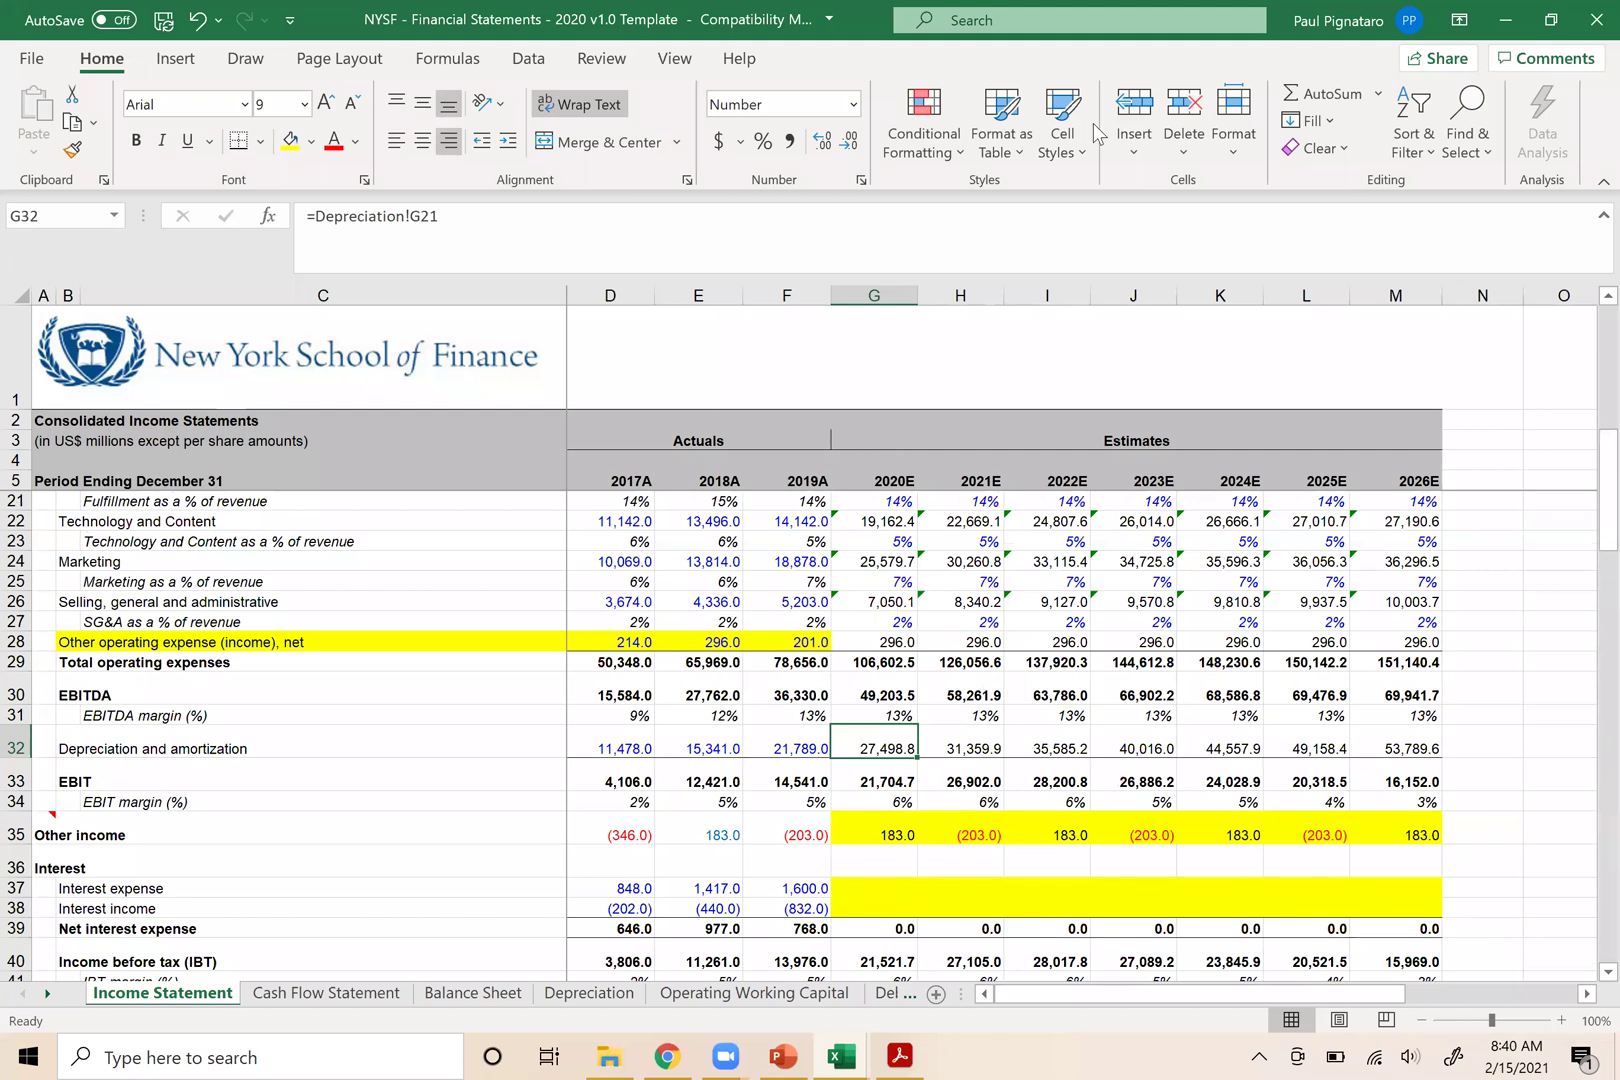